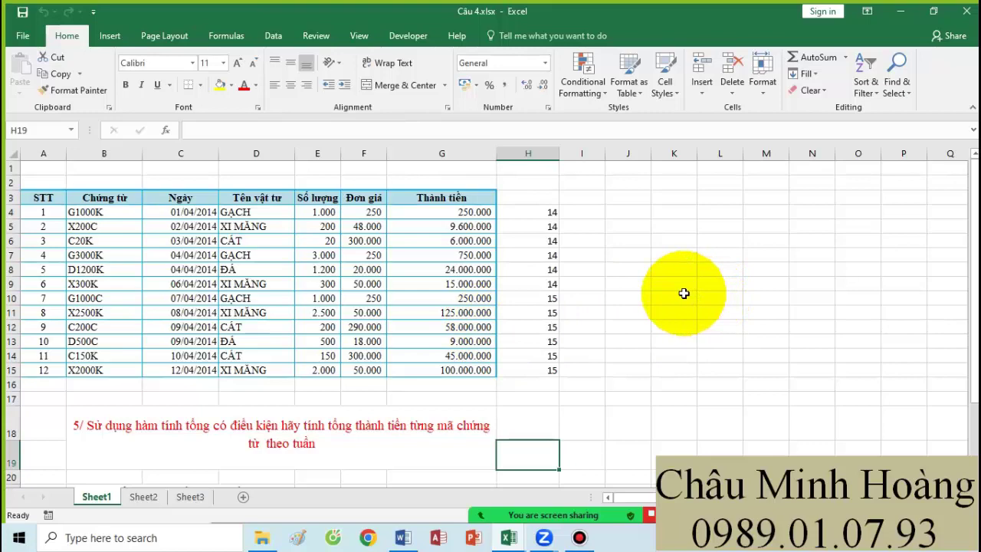
# Step: Review the conditional-sum exercise text and the empty "Tổng thành tiền theo tuần" summary table beneath the data
pyautogui.scroll(-4, 674, 291)
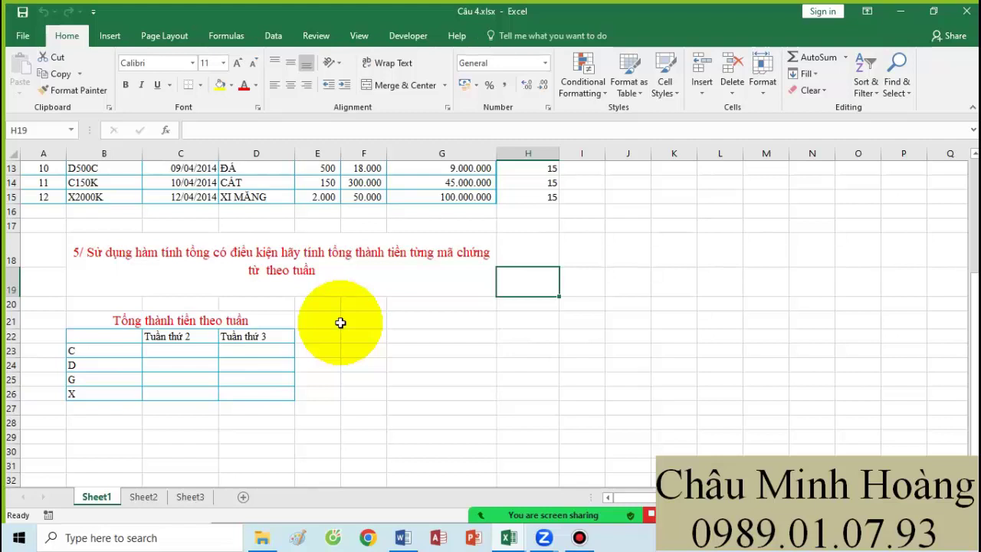
pyautogui.moveTo(131, 324); pyautogui.dragTo(241, 393)
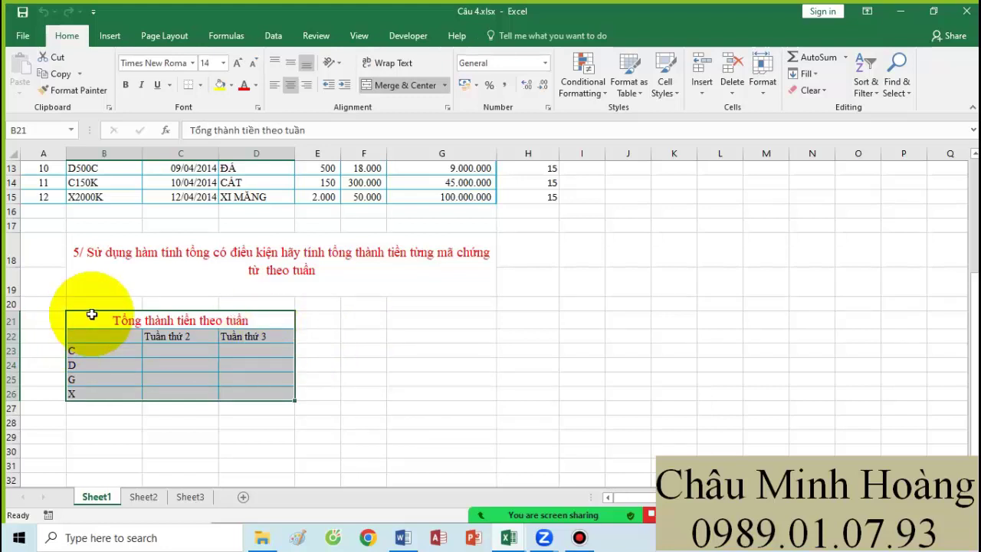
pyautogui.moveTo(88, 314); pyautogui.dragTo(215, 395)
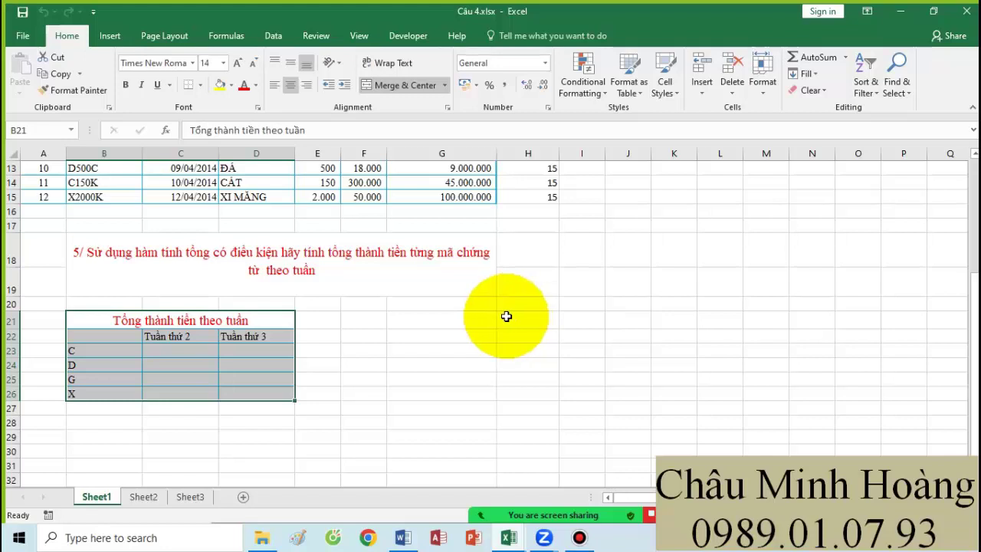
pyautogui.click(446, 335)
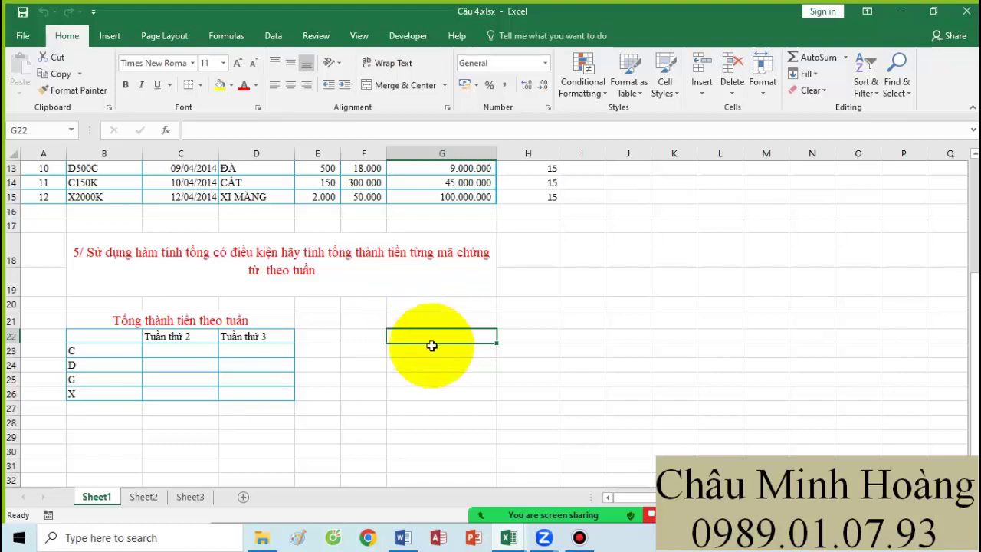
pyautogui.scroll(4, 430, 345)
pyautogui.scroll(-3, 426, 343)
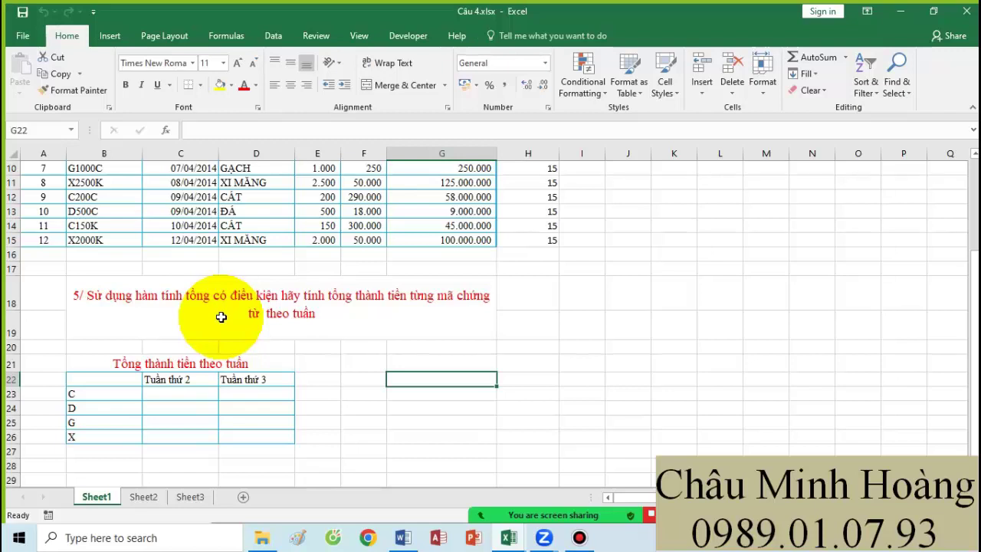
# Step: Enter the note "công thức tổng" in cell G20 beside the summary table
pyautogui.click(422, 346)
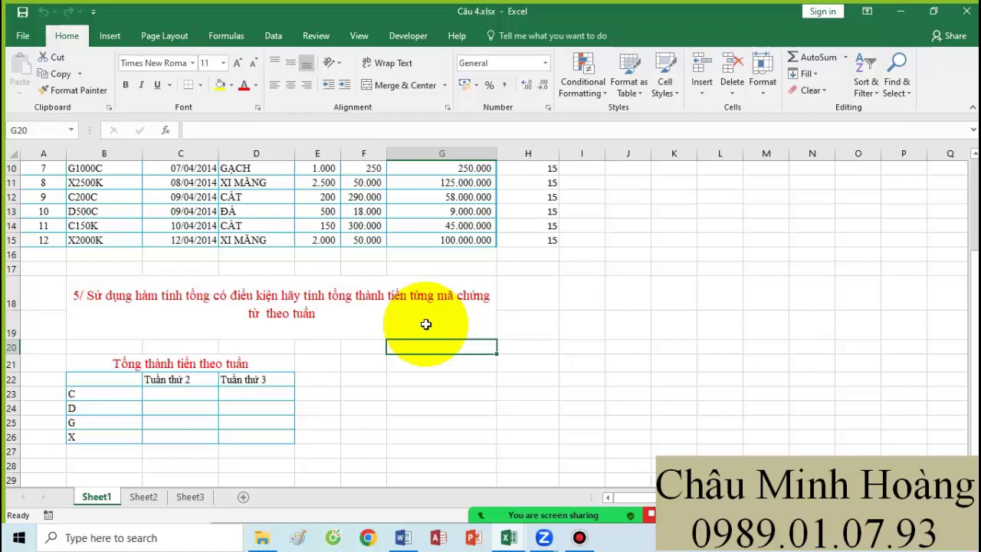
pyautogui.write('công thức')
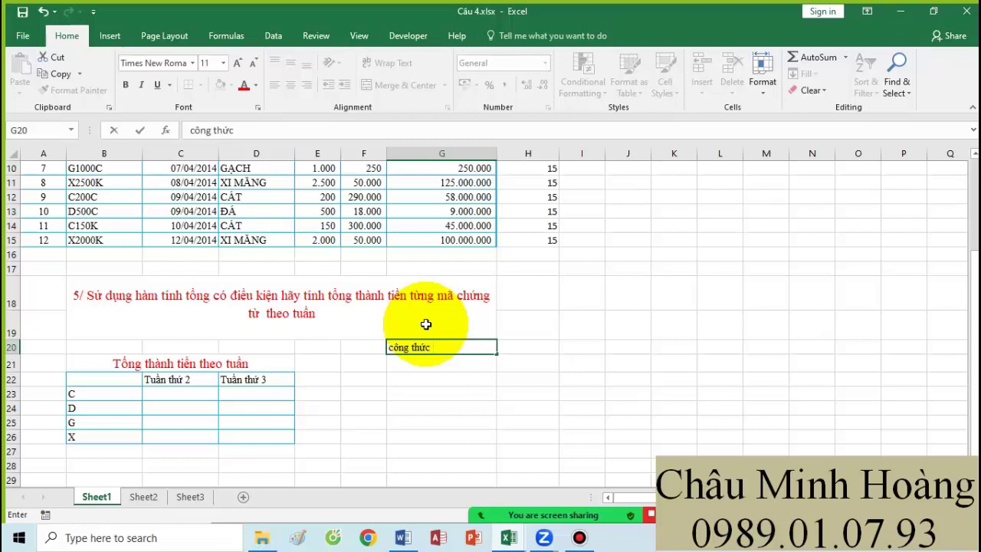
pyautogui.write(' toổng')
pyautogui.press('Return')
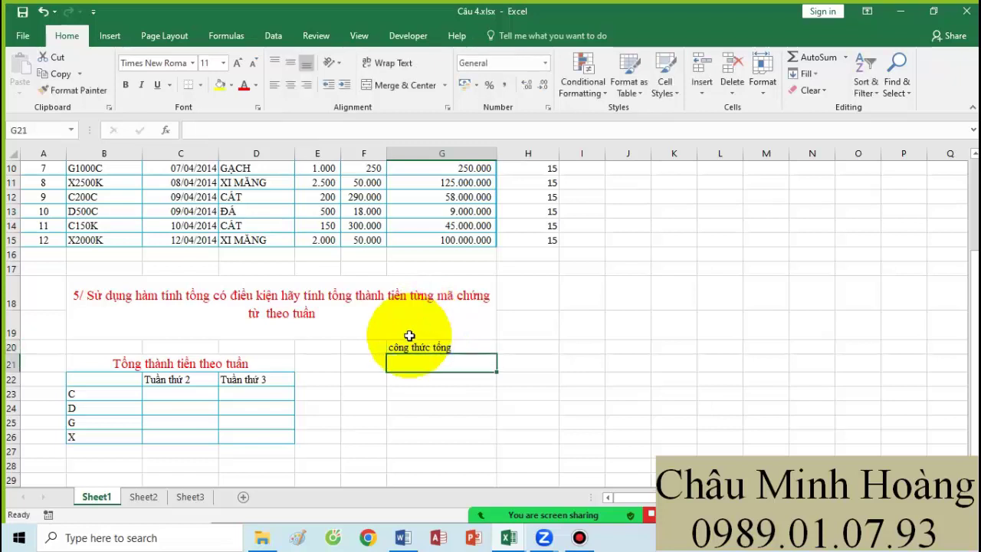
# Step: Set the font size of the range G20:J29 to 28
pyautogui.click(412, 346)
pyautogui.moveTo(412, 346); pyautogui.dragTo(639, 479)
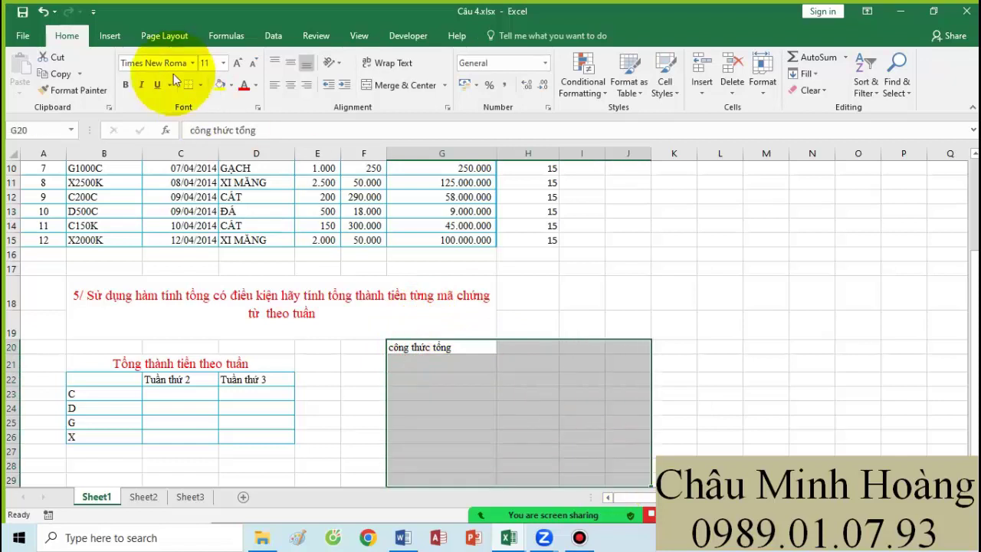
pyautogui.click(225, 62)
pyautogui.click(212, 252)
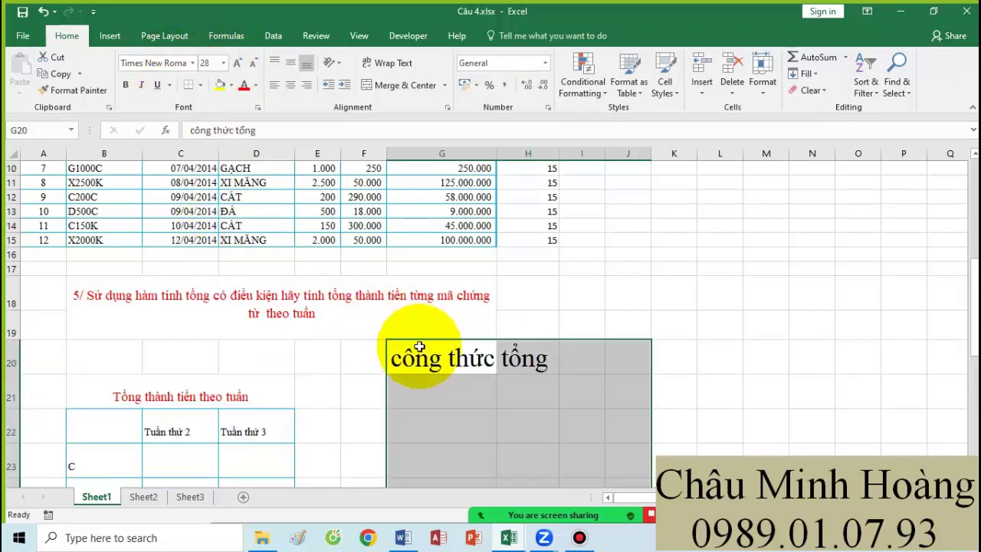
# Step: Replace the last word of the note in G20 so that it reads "công thức mảng"
pyautogui.doubleClick(421, 349)
pyautogui.moveTo(499, 358); pyautogui.dragTo(551, 359)
pyautogui.write('mảng')
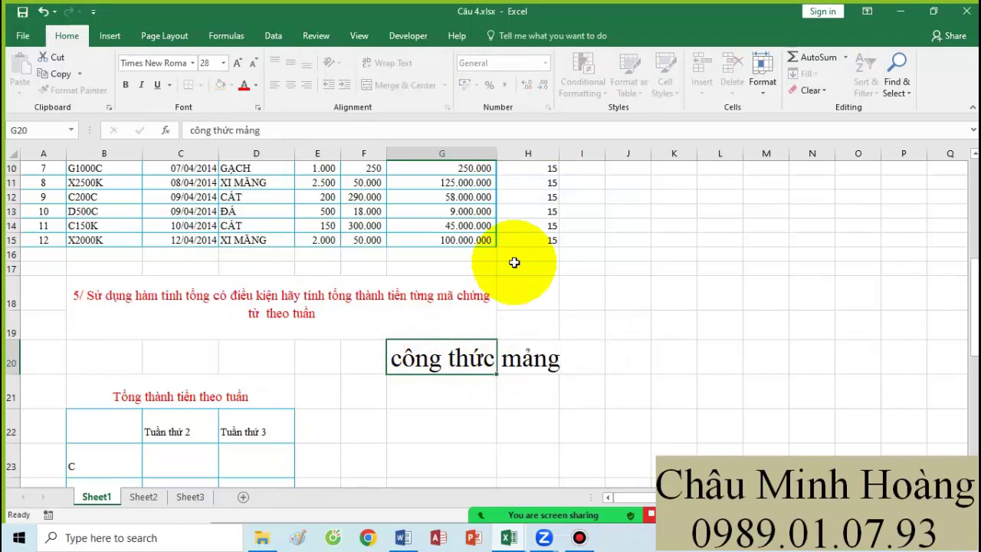
pyautogui.press('Return')
# Step: List the alternative functions under the note: "sumifs ; sumif …" in G21 and "dsum" in G22
pyautogui.write('s')
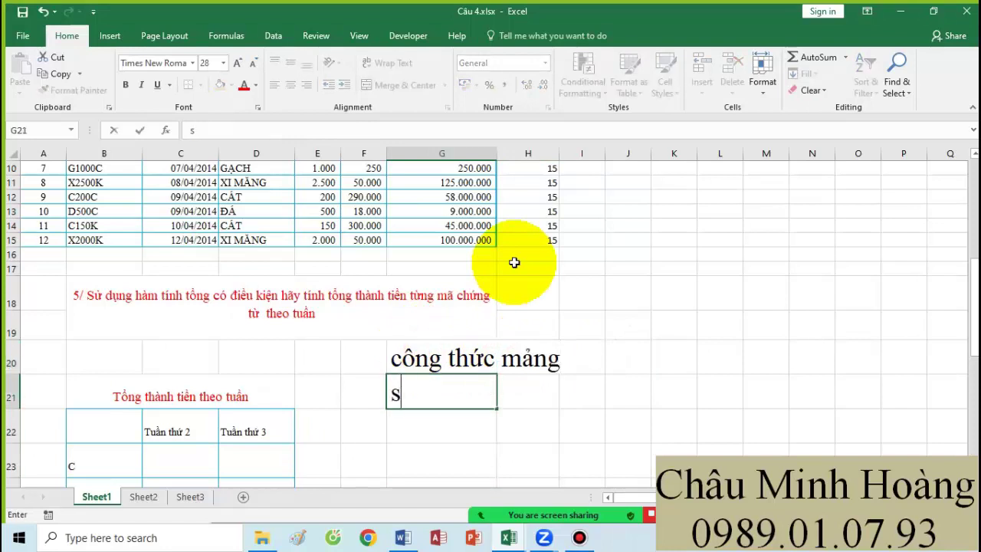
pyautogui.write('umif')
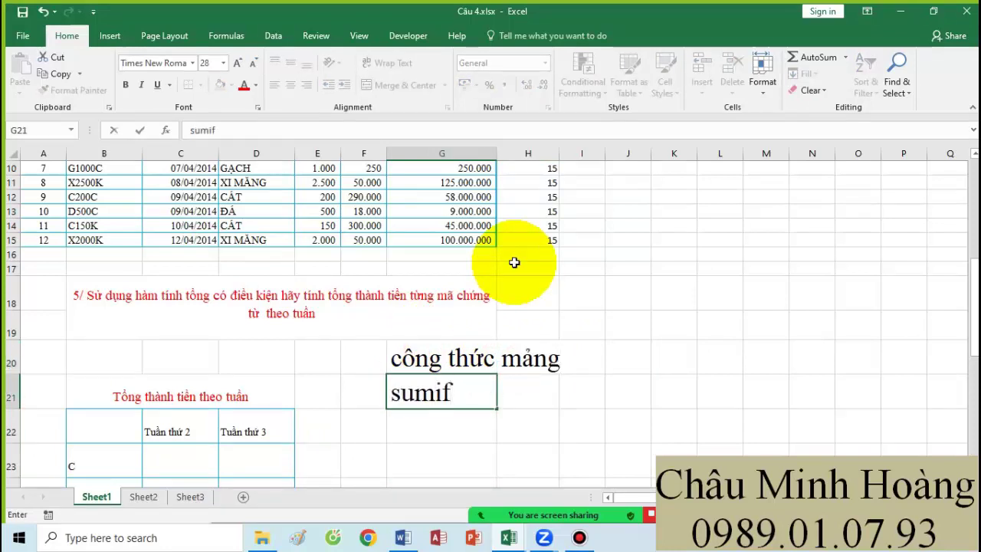
pyautogui.write('s ; sum')
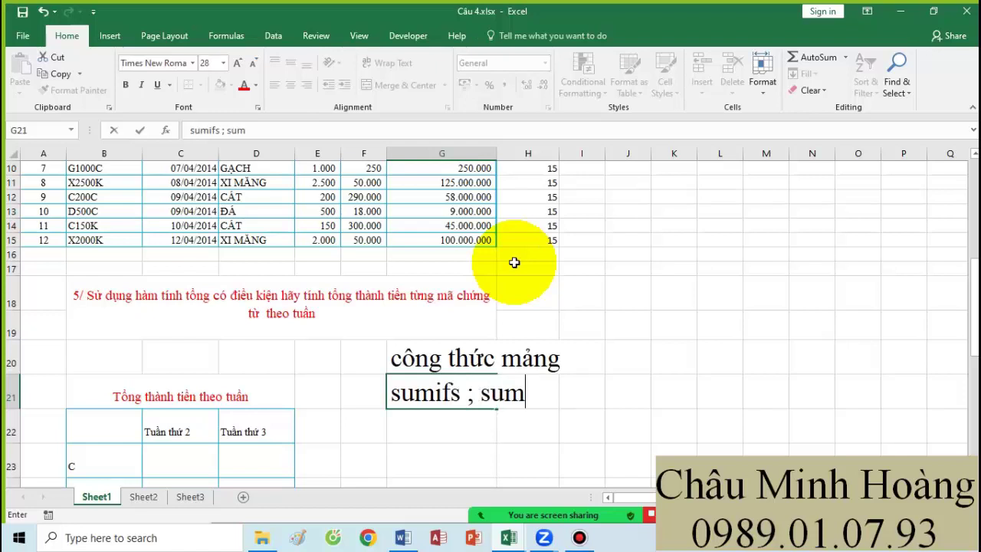
pyautogui.write('if ...')
pyautogui.press('Return')
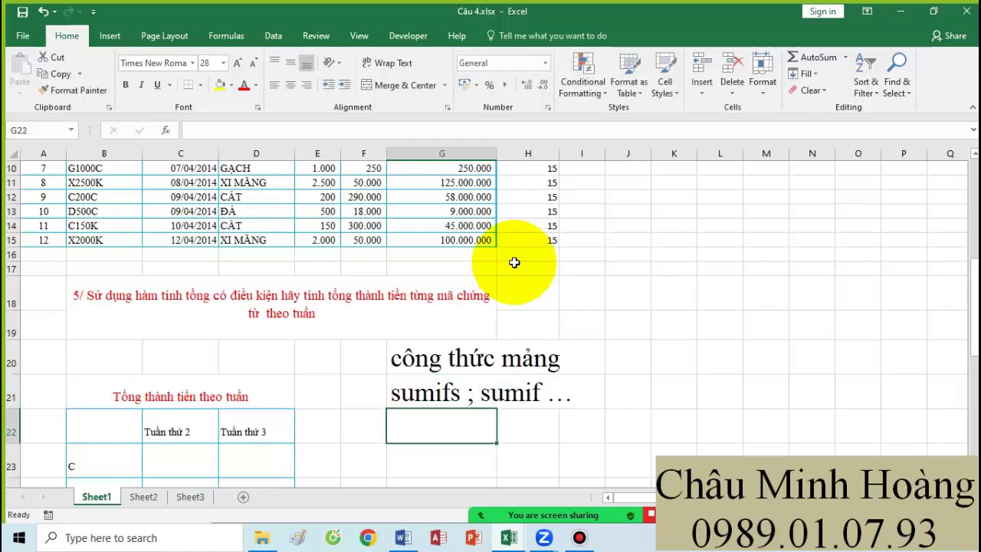
pyautogui.write('dsum')
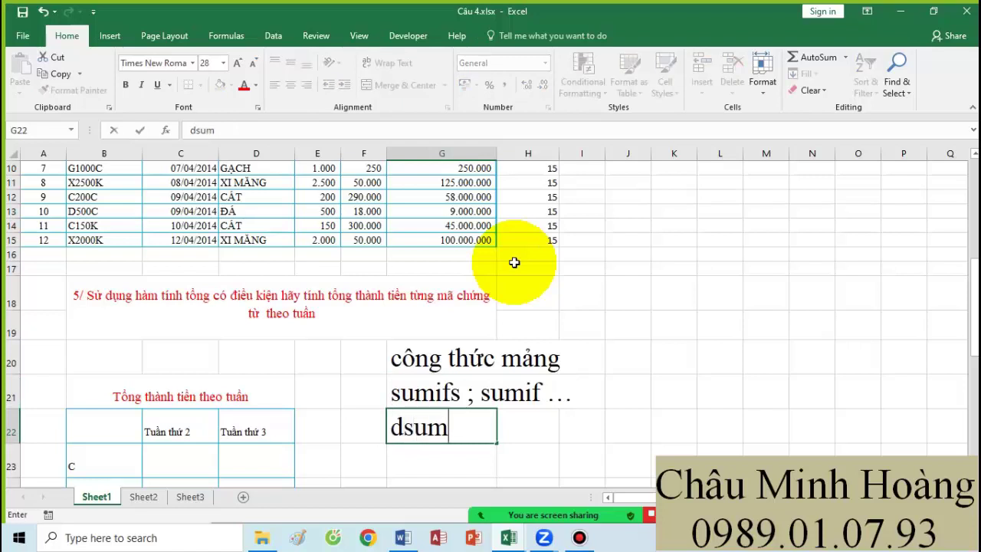
pyautogui.press('Return')
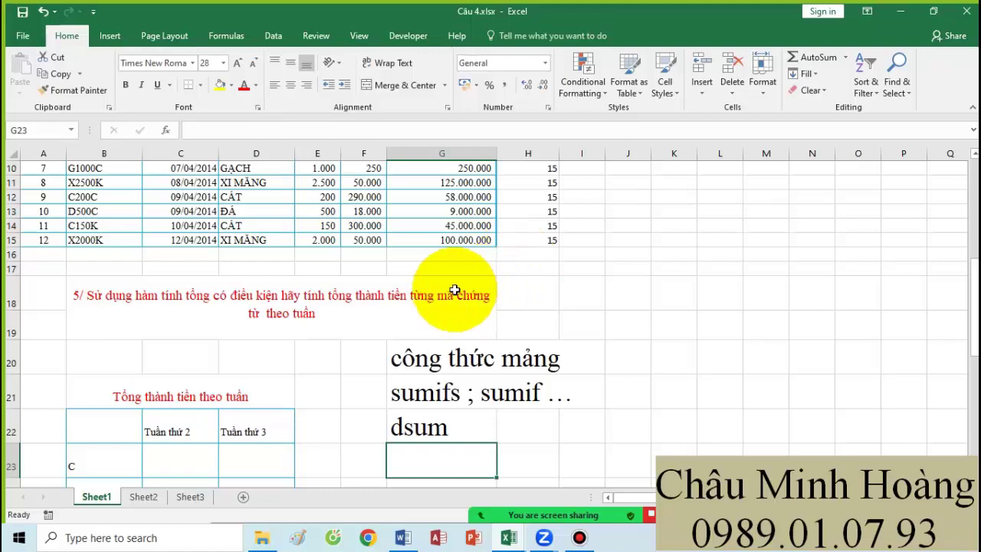
# Step: Widen columns B, C and D of the weekly summary table
pyautogui.scroll(-2, 449, 280)
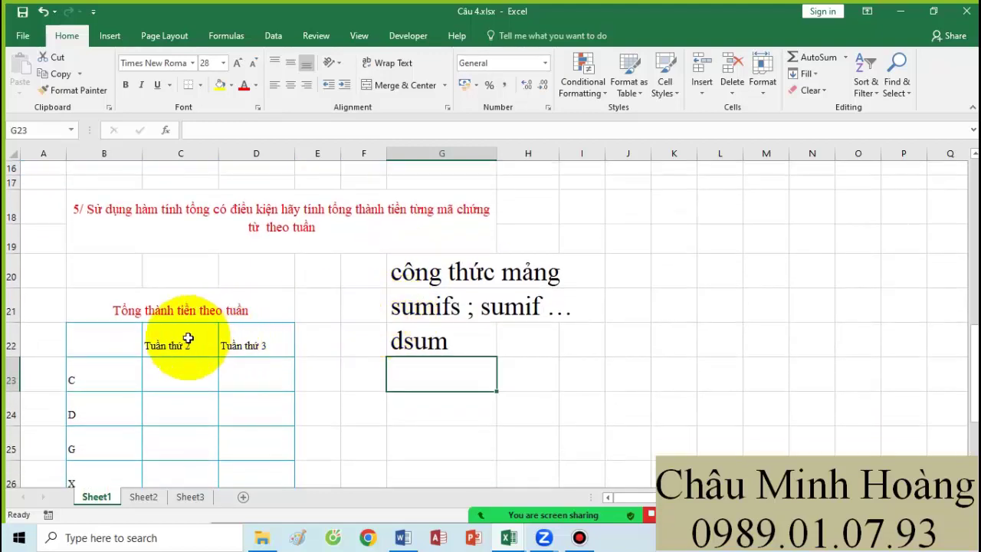
pyautogui.moveTo(116, 347); pyautogui.dragTo(253, 423)
pyautogui.scroll(2, 255, 423)
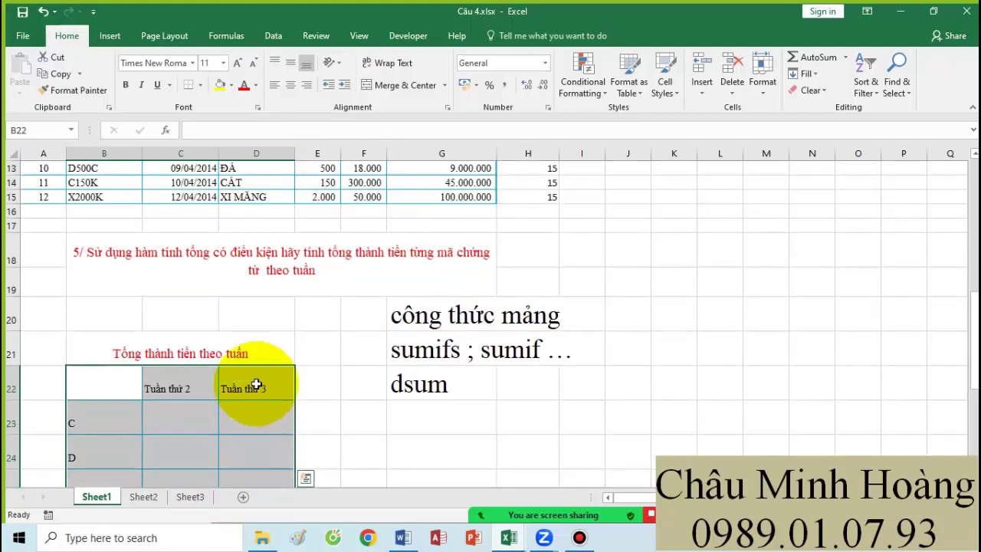
pyautogui.moveTo(142, 153); pyautogui.dragTo(165, 156)
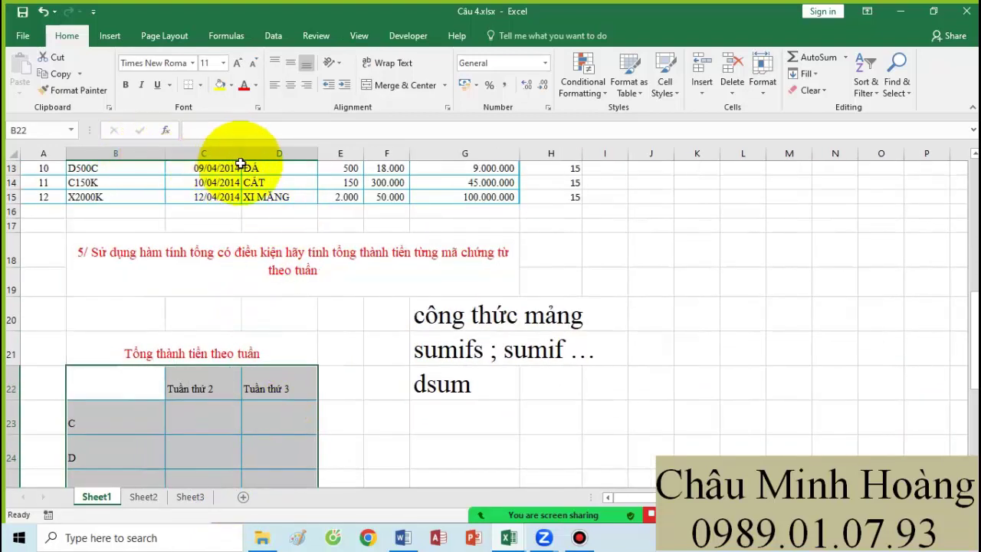
pyautogui.moveTo(241, 157); pyautogui.dragTo(265, 156)
pyautogui.moveTo(341, 156); pyautogui.dragTo(374, 156)
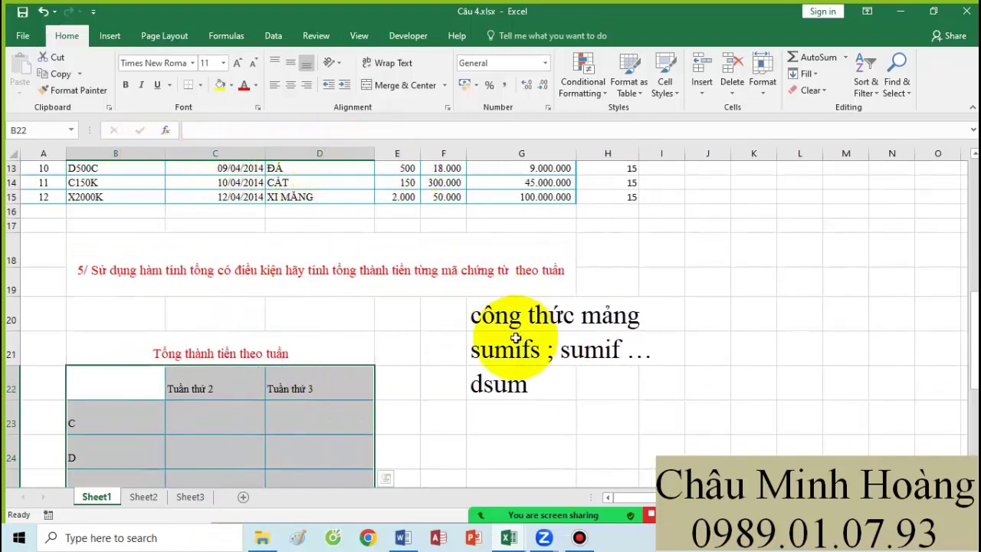
# Step: Compare the function notes in G20:G22 with the exercise text and the week and code layout of the summary table B22:D26
pyautogui.moveTo(499, 346); pyautogui.dragTo(630, 361)
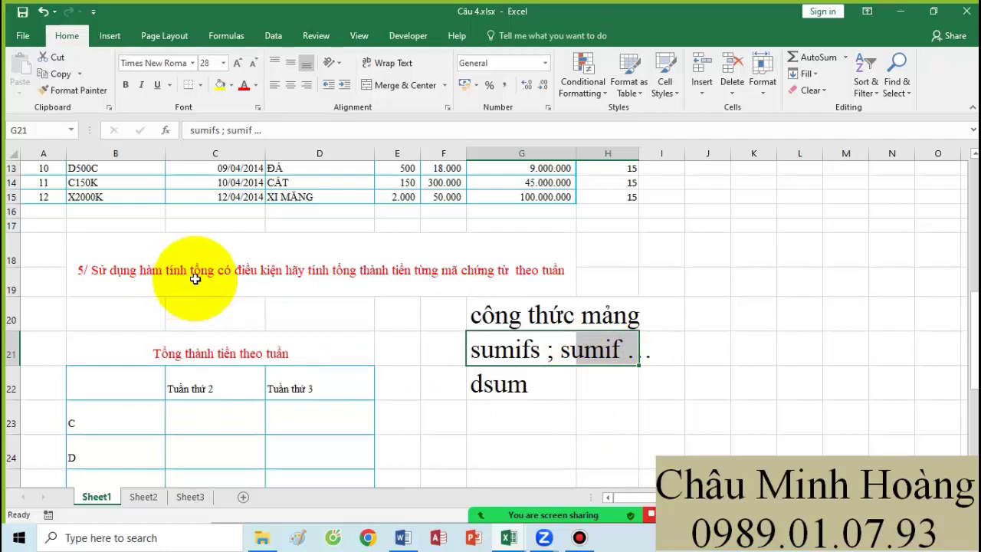
pyautogui.moveTo(547, 386); pyautogui.dragTo(623, 391)
pyautogui.click(507, 347)
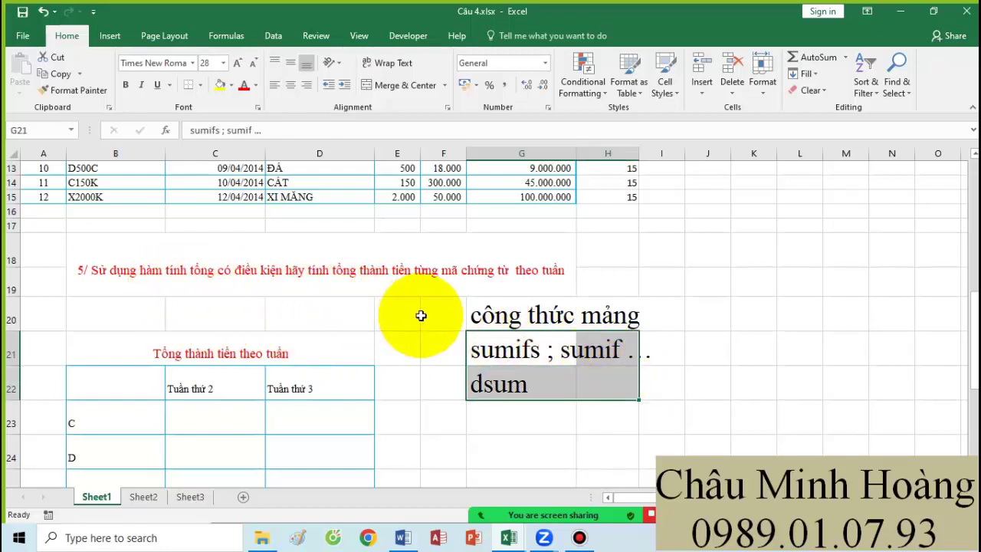
pyautogui.scroll(-1, 135, 329)
pyautogui.moveTo(135, 328); pyautogui.dragTo(324, 427)
pyautogui.scroll(2, 569, 400)
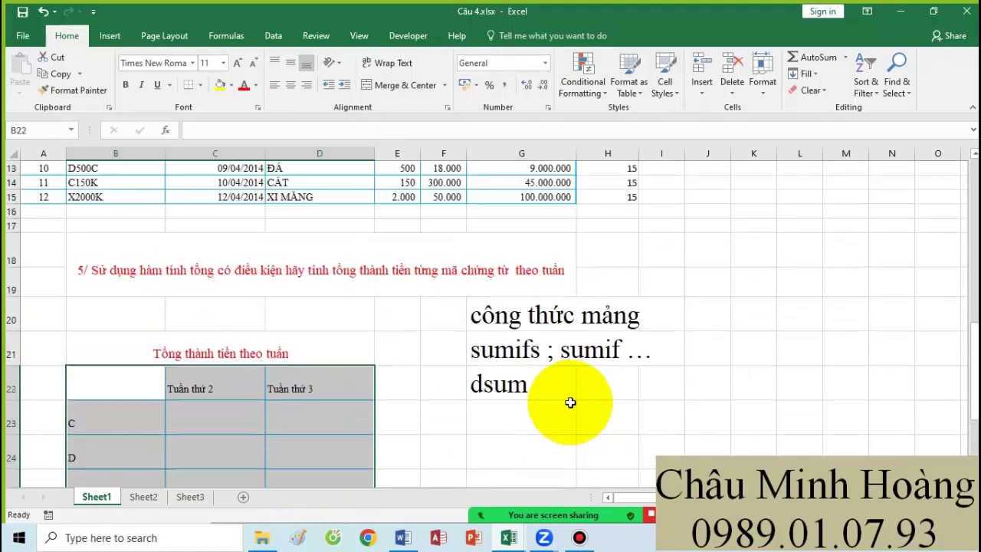
pyautogui.moveTo(525, 326); pyautogui.dragTo(660, 315)
pyautogui.scroll(-1, 403, 284)
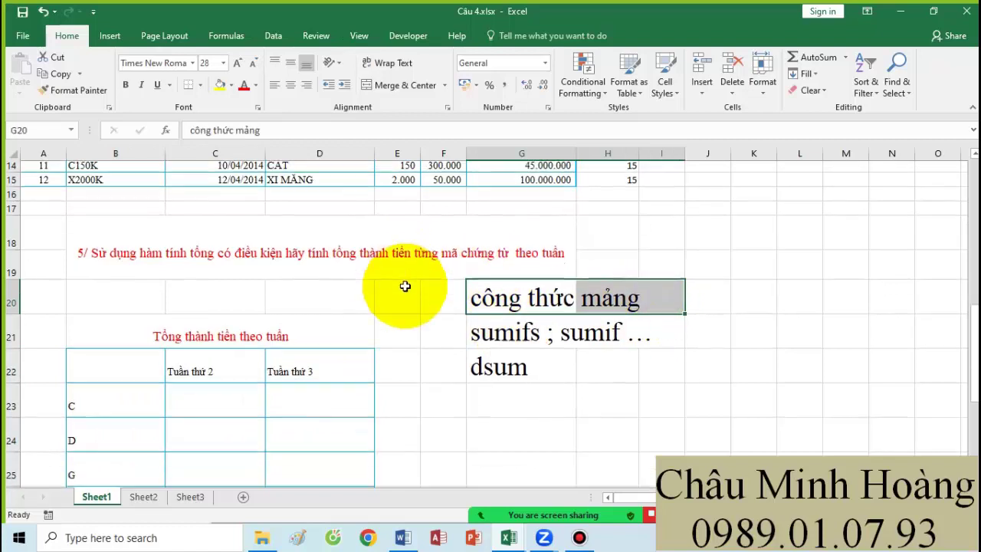
pyautogui.scroll(-1, 258, 384)
pyautogui.moveTo(125, 268); pyautogui.dragTo(320, 418)
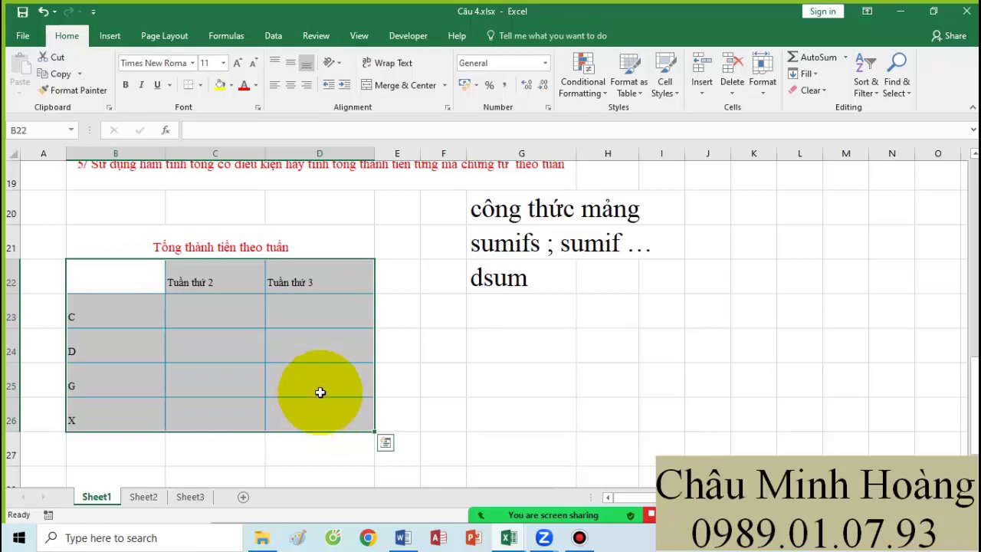
pyautogui.scroll(3, 467, 365)
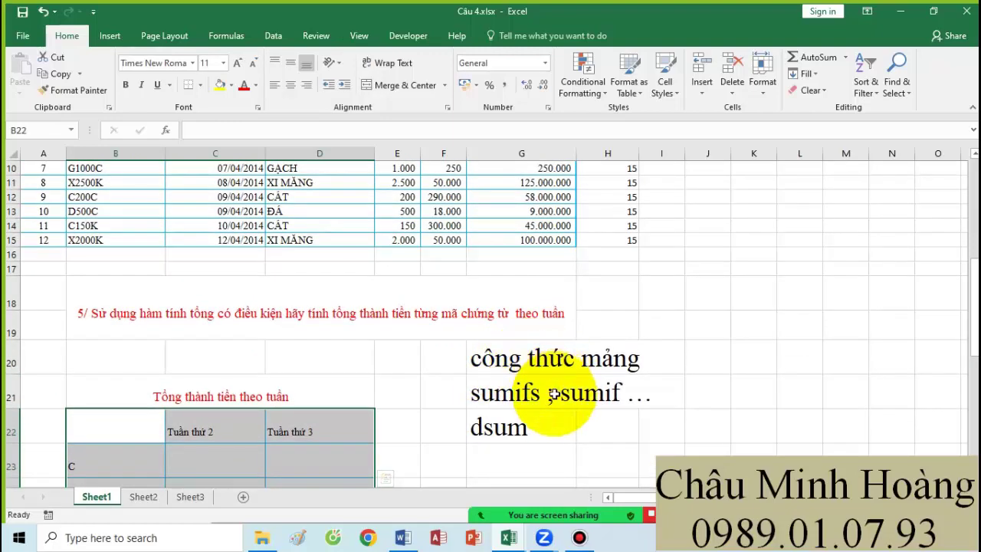
pyautogui.scroll(-2, 220, 422)
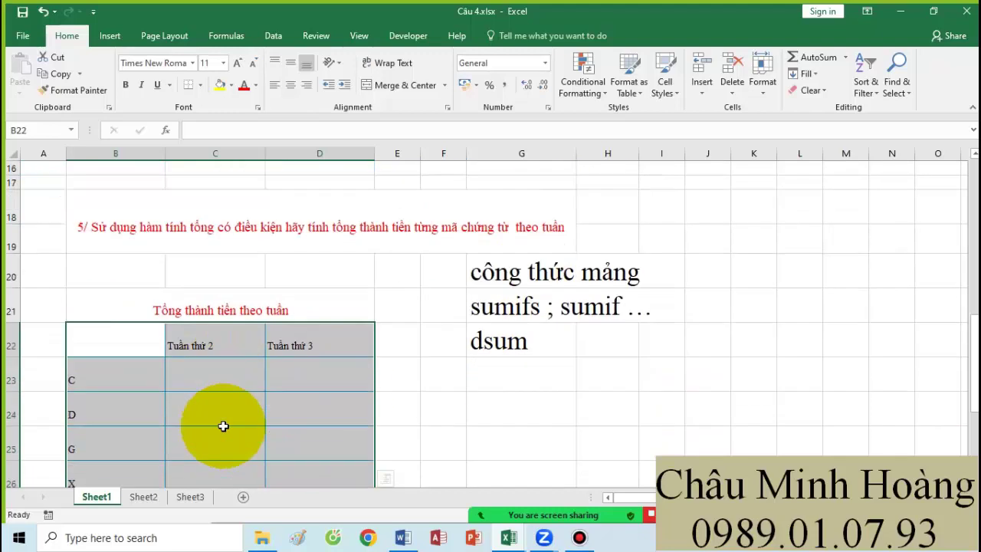
pyautogui.moveTo(193, 350); pyautogui.dragTo(337, 347)
# Step: Add the header "tuần thứ" at font size 24 in H3, above the week-number column
pyautogui.scroll(5, 519, 388)
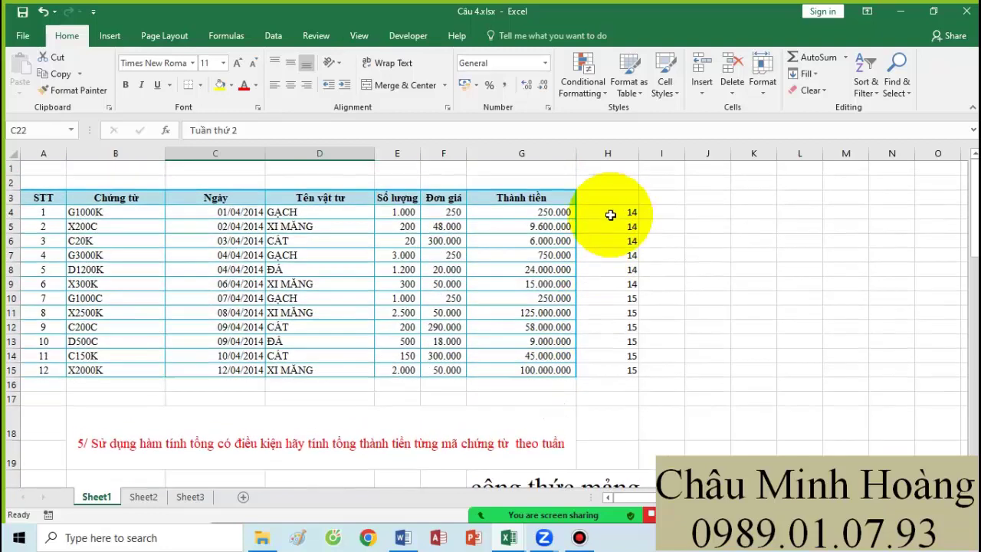
pyautogui.click(610, 197)
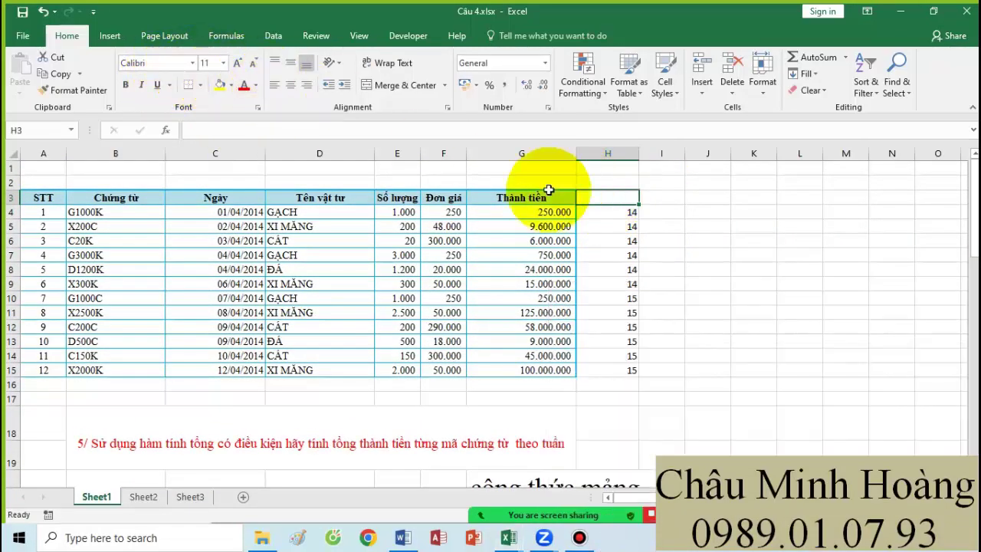
pyautogui.click(222, 63)
pyautogui.click(205, 216)
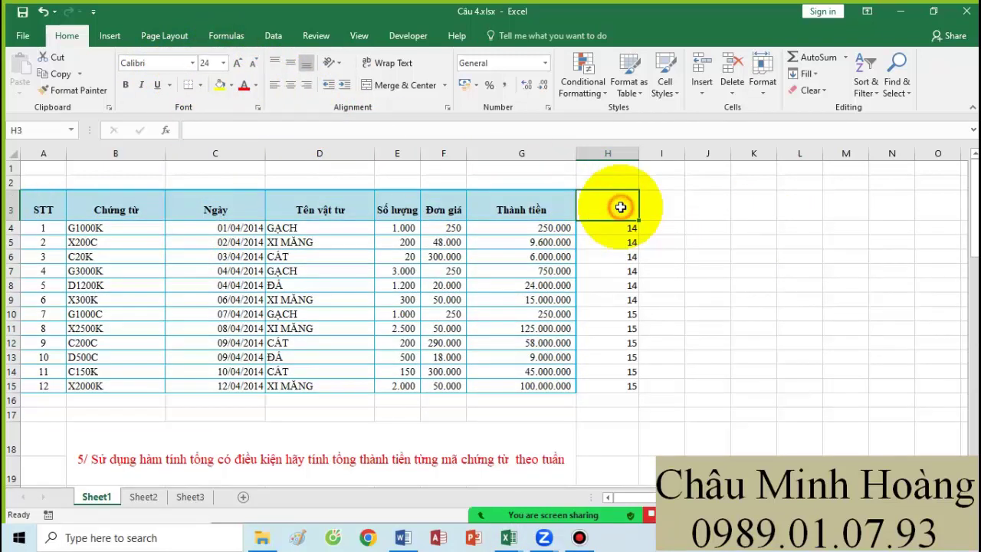
pyautogui.write('tuần thứ')
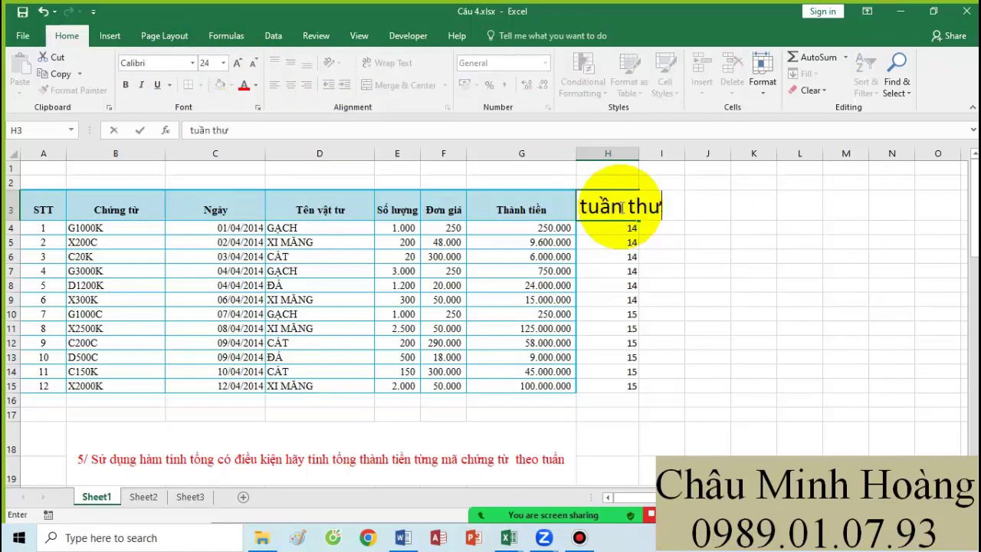
pyautogui.press('Return')
# Step: Set the font size of the first week-number cell, H4, to 26
pyautogui.write('="')
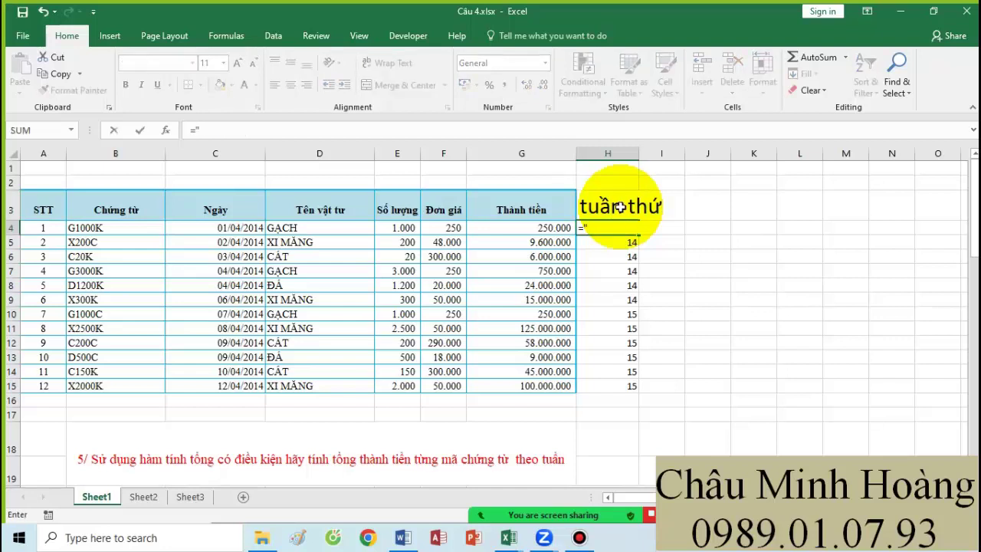
pyautogui.press('Escape')
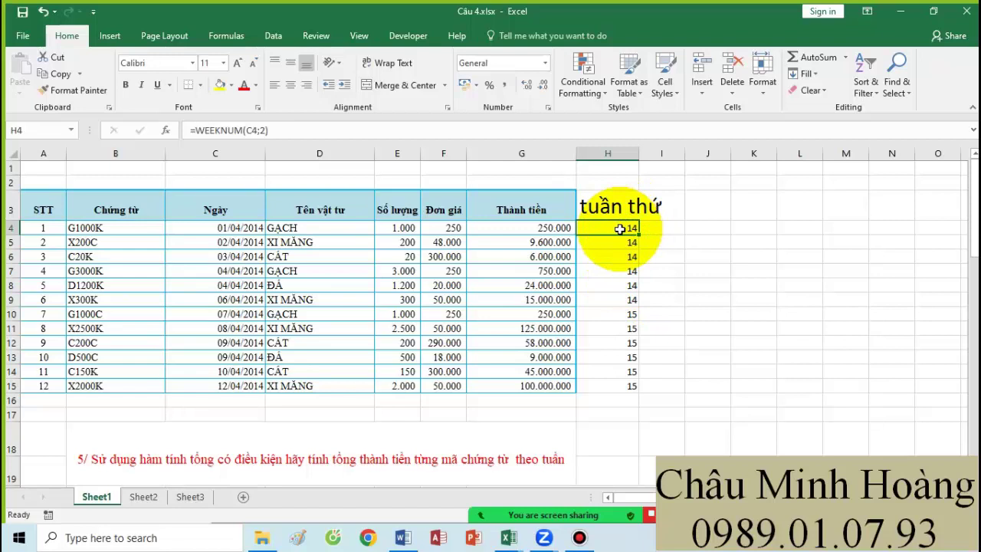
pyautogui.click(223, 63)
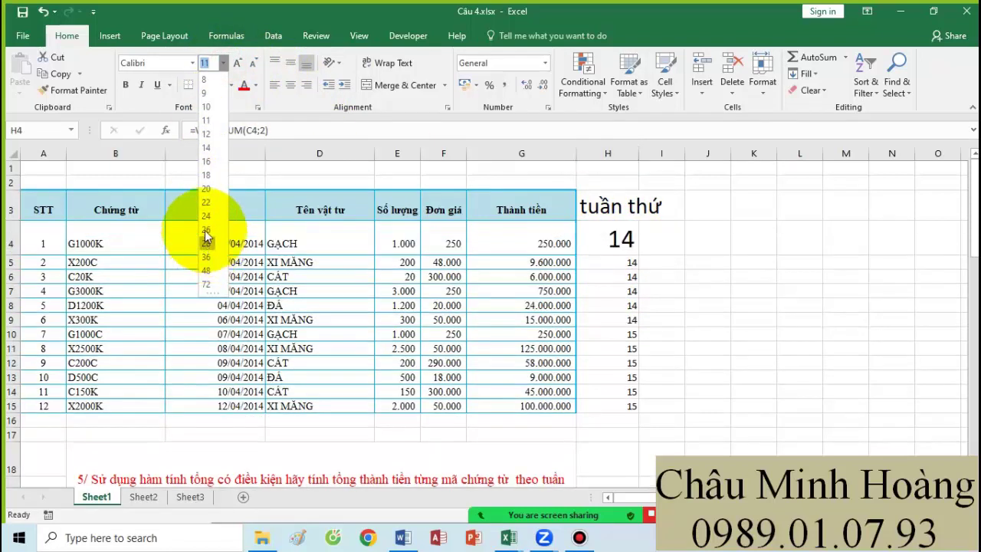
pyautogui.click(206, 231)
# Step: Change the return type in H4's WEEKNUM formula to 1
pyautogui.doubleClick(618, 240)
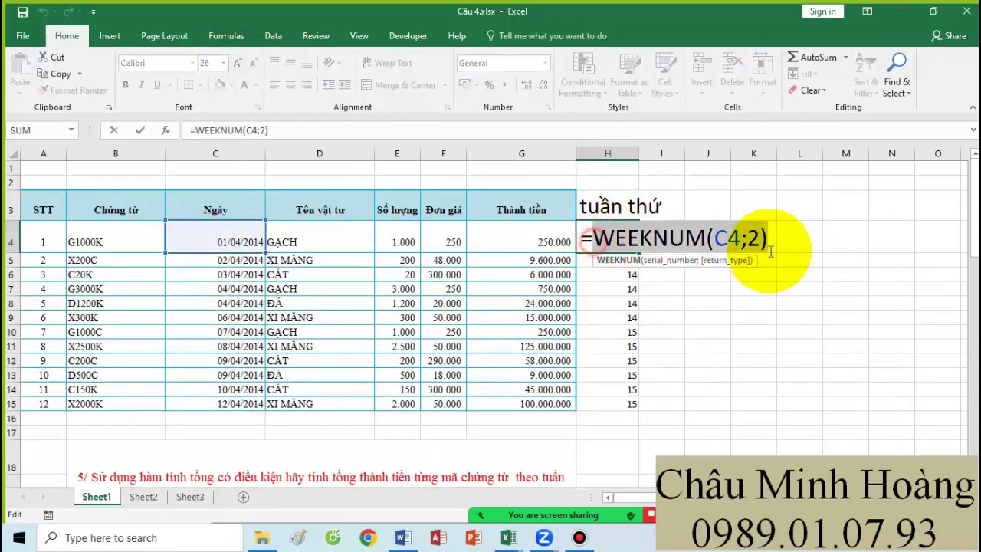
pyautogui.click(759, 241)
pyautogui.press('BackSpace')
pyautogui.write('1')
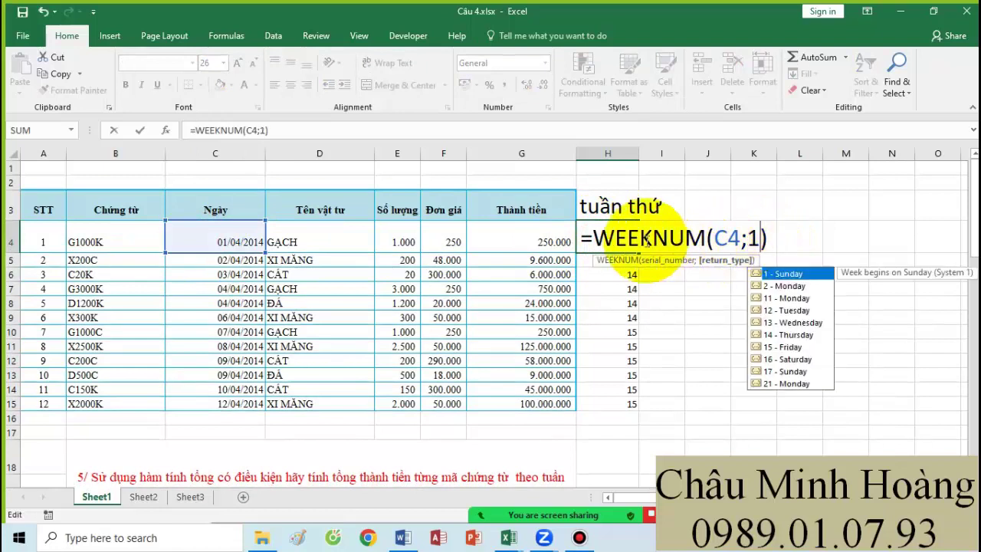
# Step: Replace the WEEKNUM formula in H4 with the text prefix ="Tuần thứ ", dismissing the antivirus notification
pyautogui.moveTo(582, 238); pyautogui.dragTo(775, 247)
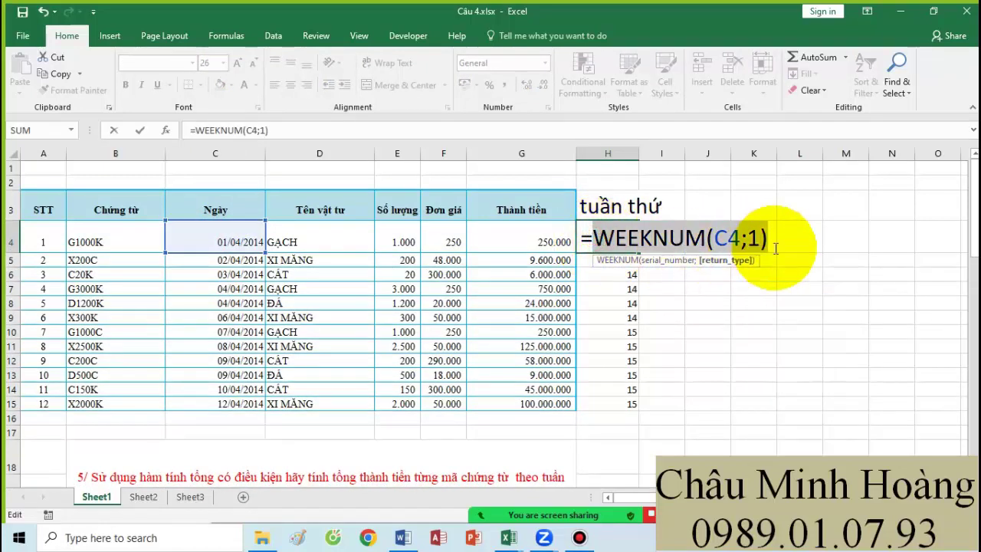
pyautogui.press('BackSpace')
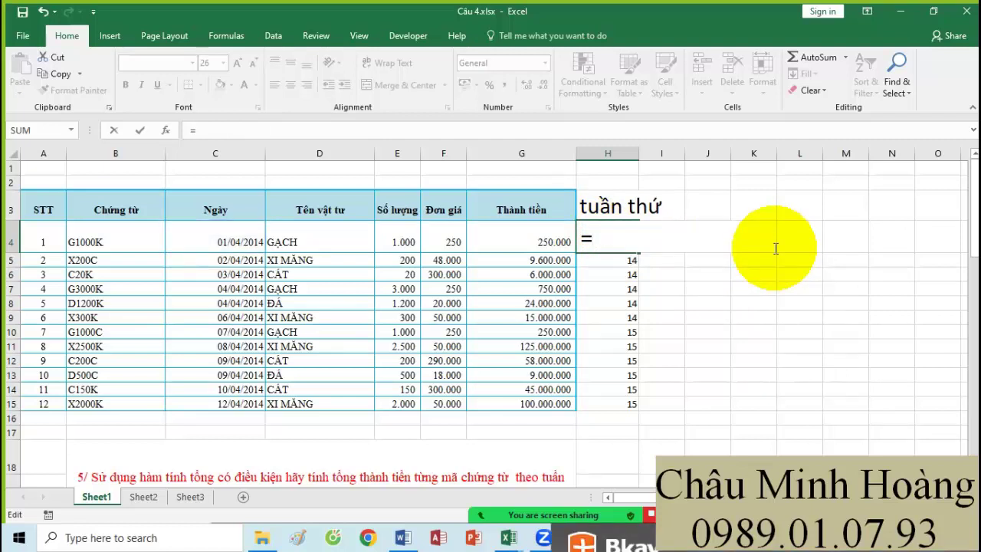
pyautogui.write('"tu')
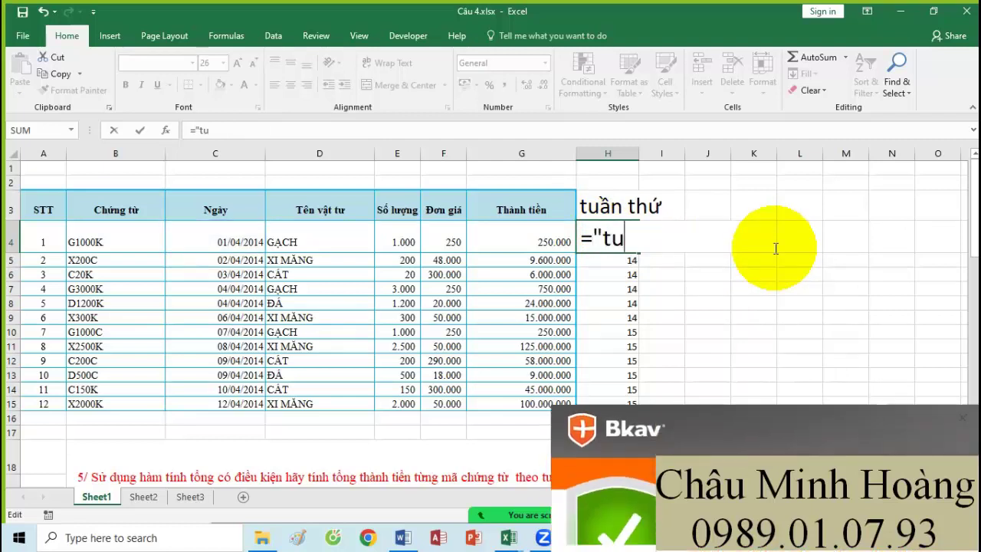
pyautogui.press('BackSpace')
pyautogui.press('BackSpace')
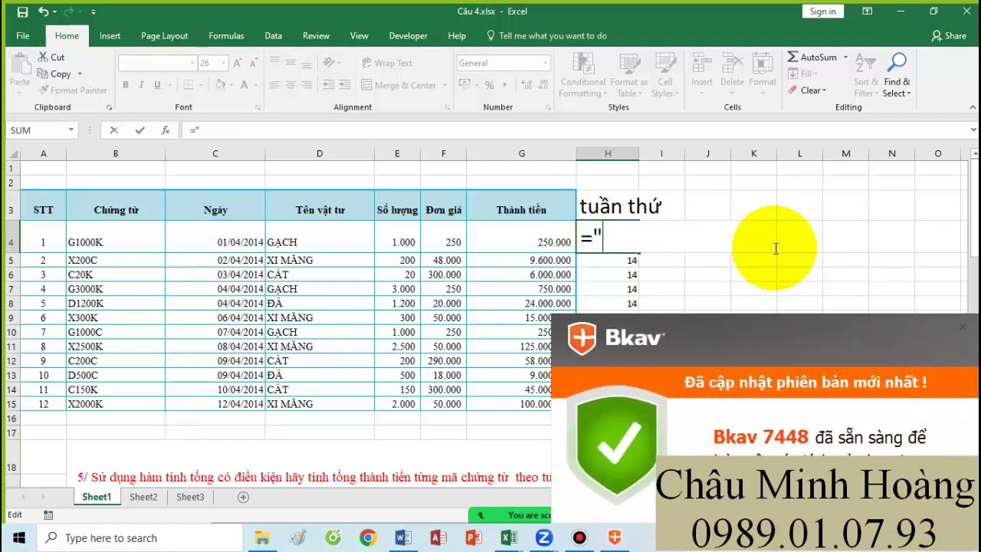
pyautogui.click(962, 326)
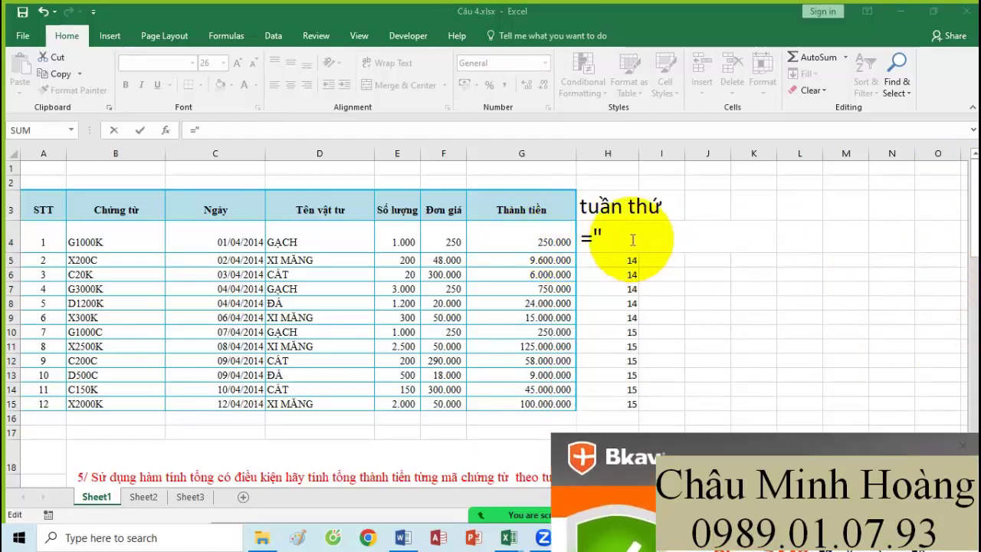
pyautogui.write('Tuần th')
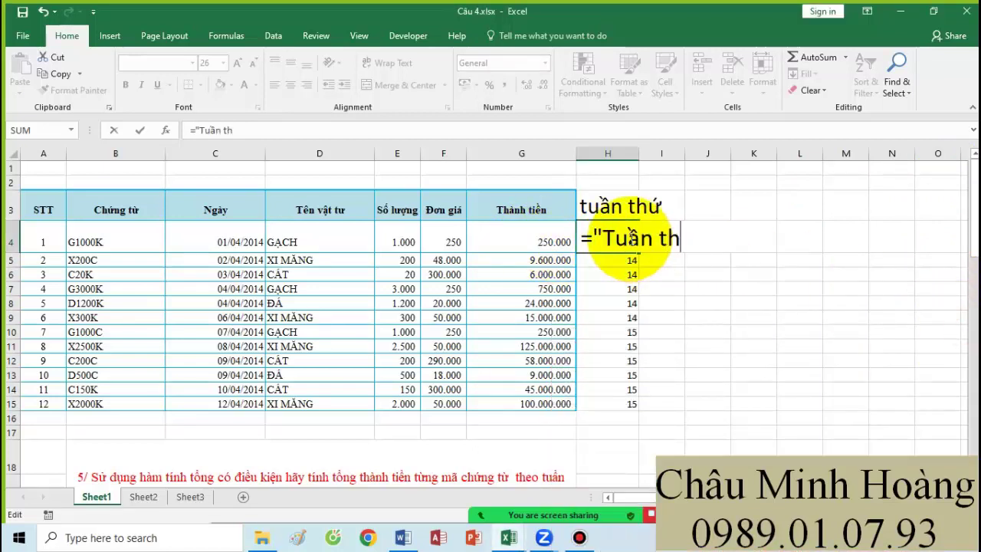
pyautogui.write('ứ "')
# Step: Check the prefix against the summary table's week headings and commit H4 as ="Tuần thứ ", accepting the proposed formula correction
pyautogui.scroll(-5, 422, 313)
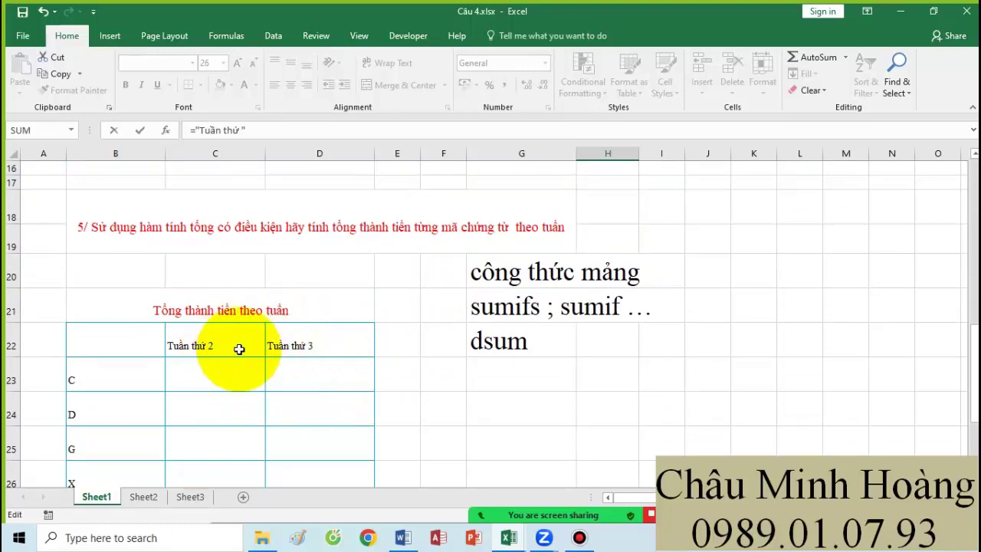
pyautogui.scroll(4, 613, 329)
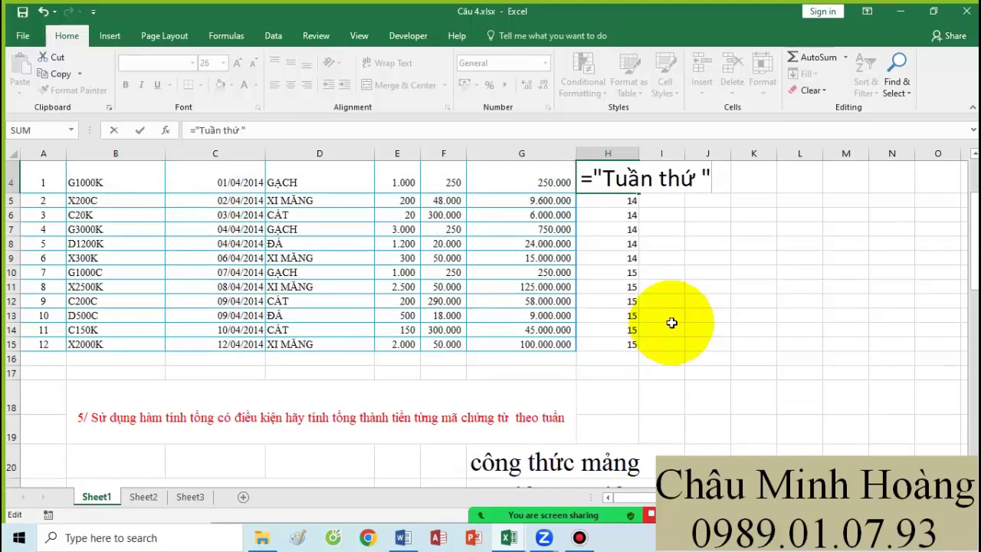
pyautogui.scroll(1, 671, 323)
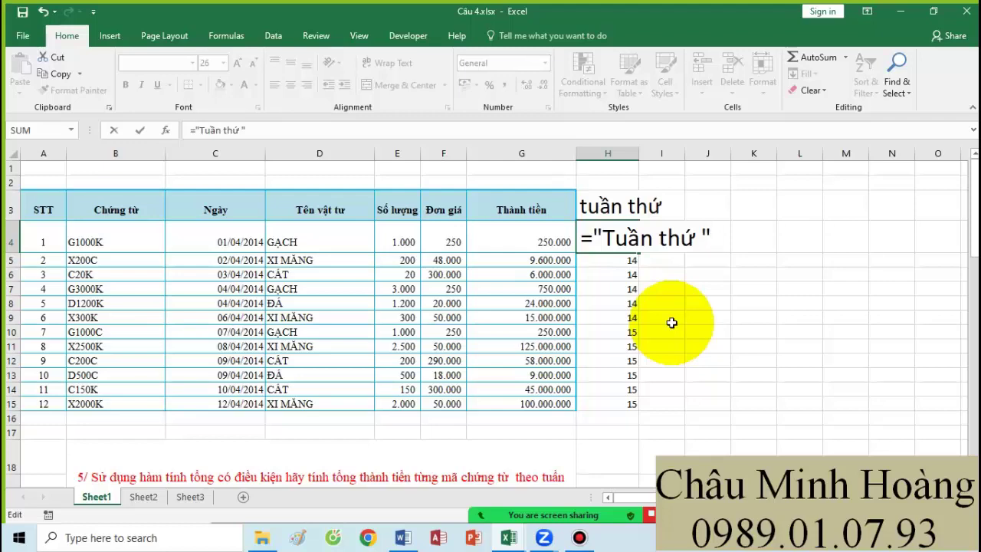
pyautogui.scroll(-2, 564, 426)
pyautogui.scroll(2, 559, 328)
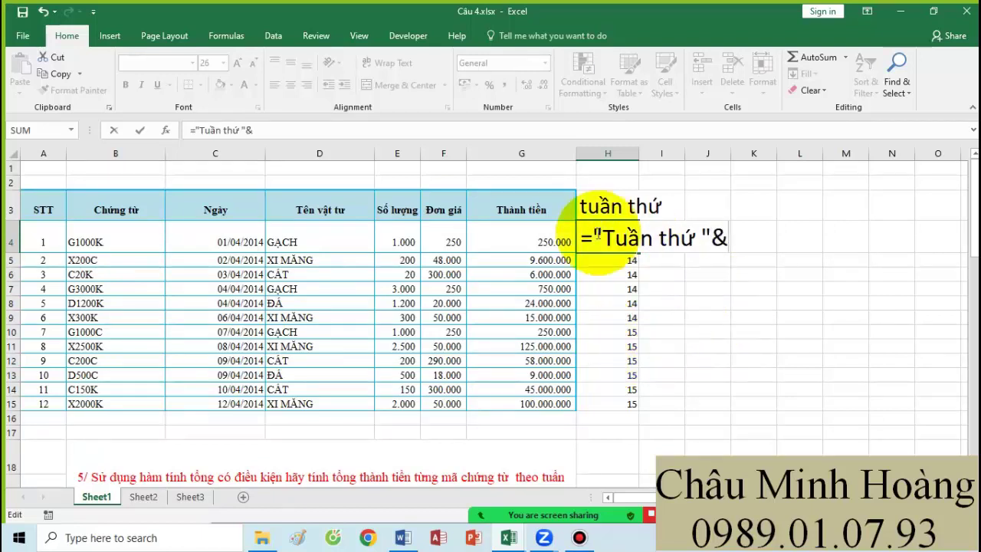
pyautogui.press('Return')
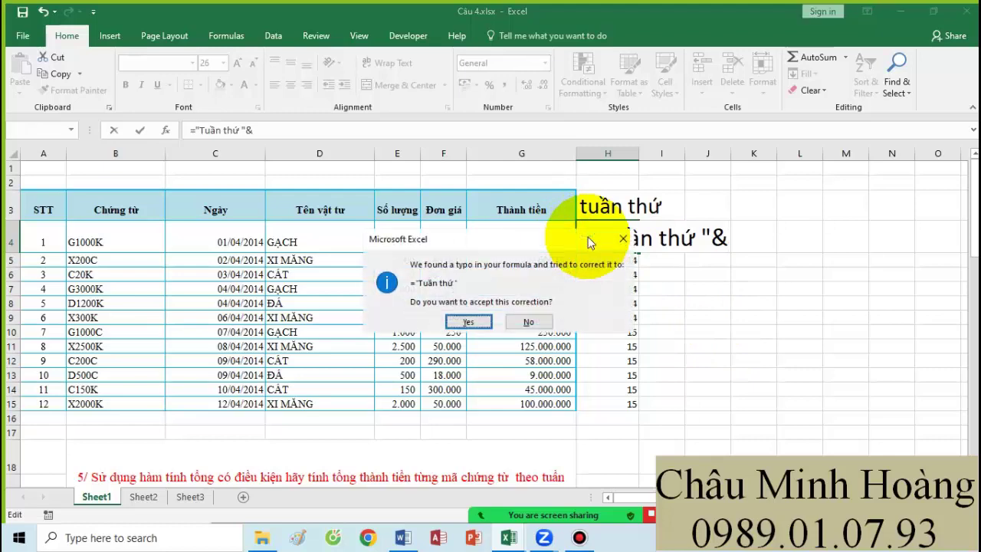
pyautogui.press('Return')
# Step: Add the note "tuần <=5 ; nói rõ tuần của tháng" in G23, below the dsum note
pyautogui.scroll(-6, 519, 335)
pyautogui.click(492, 318)
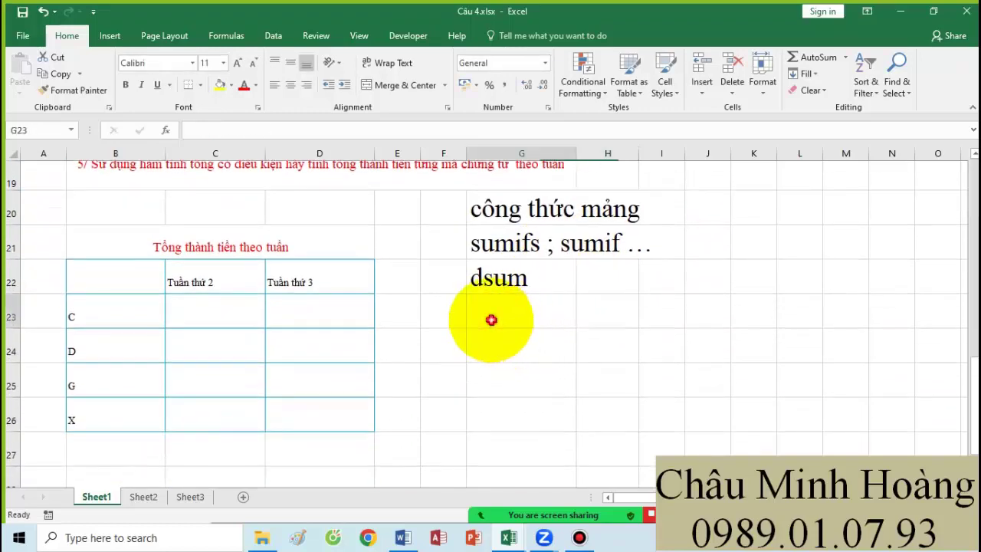
pyautogui.write('tua')
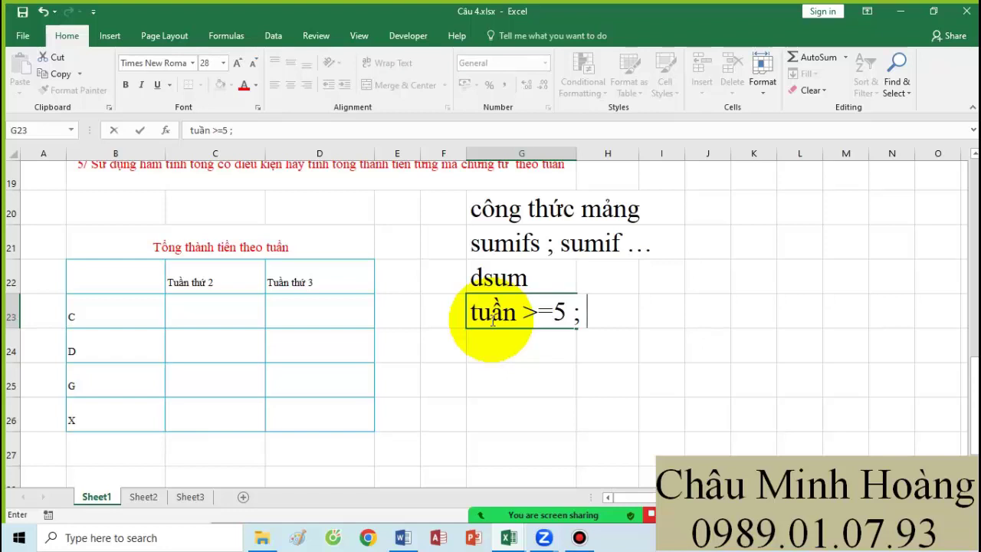
pyautogui.write('tua')
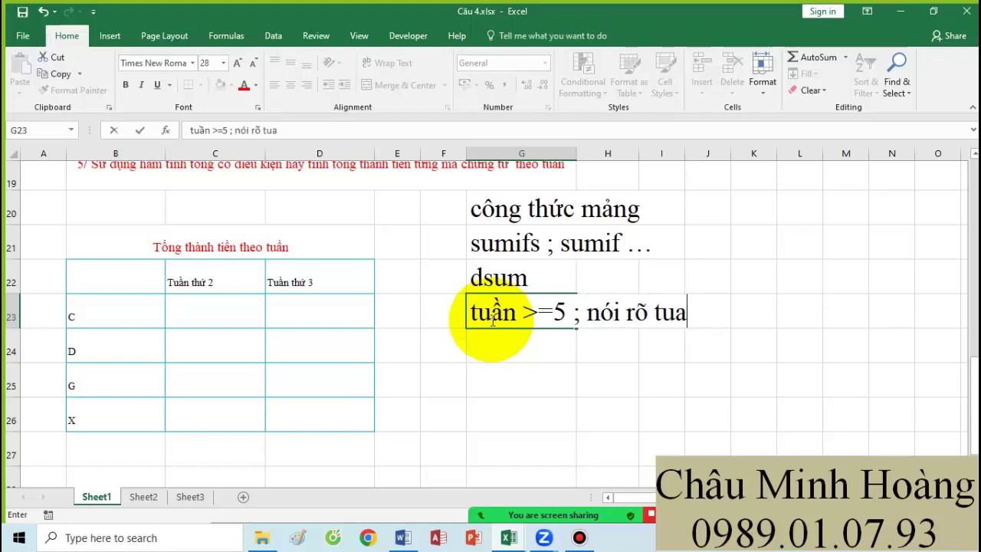
pyautogui.write('ần của tháng')
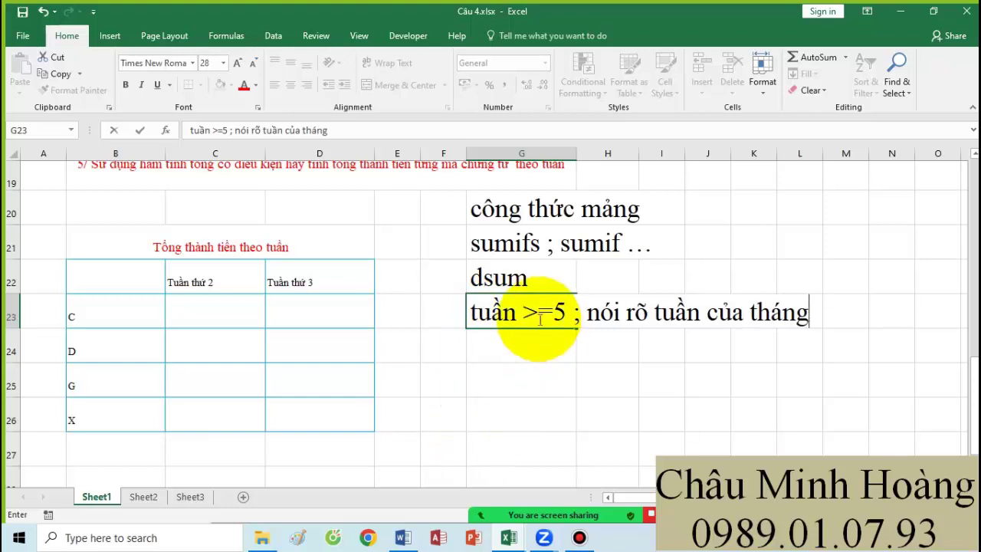
pyautogui.moveTo(567, 317); pyautogui.dragTo(522, 317)
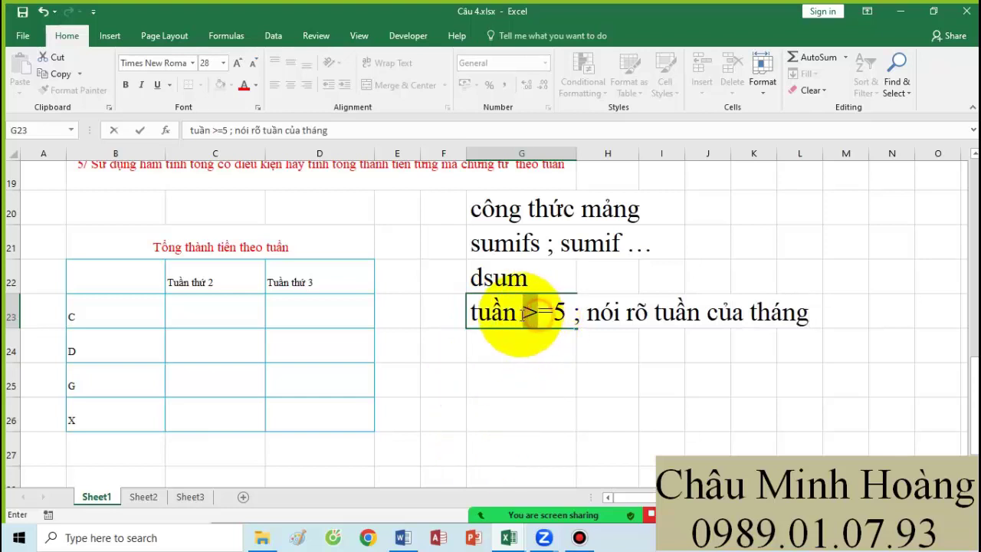
pyautogui.press('BackSpace')
pyautogui.write('<')
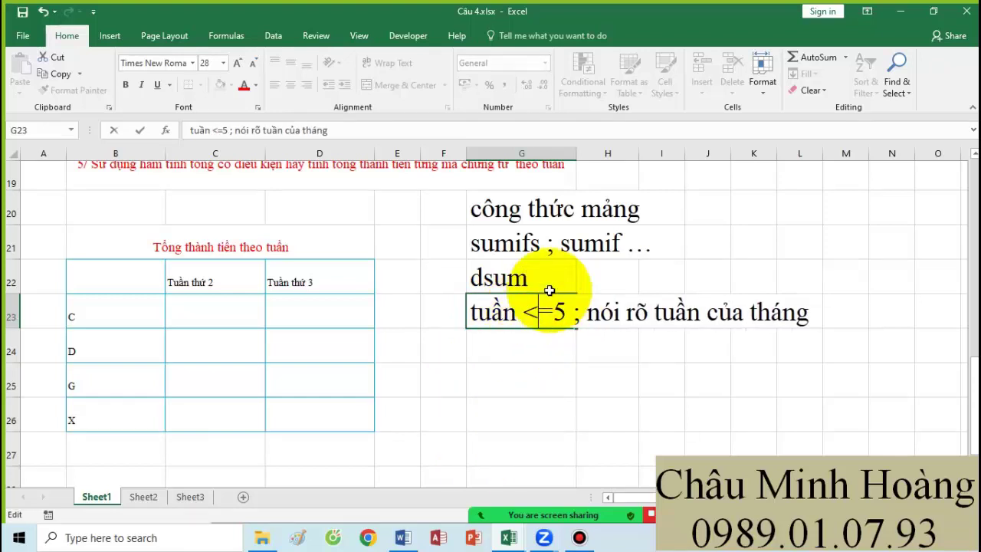
pyautogui.click(521, 341)
pyautogui.moveTo(509, 317); pyautogui.dragTo(774, 305)
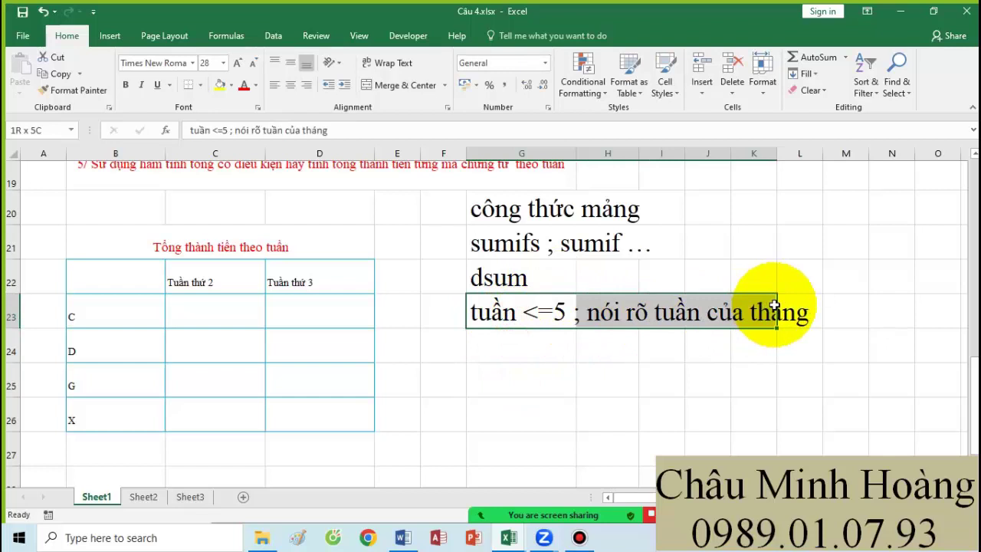
# Step: Add the note "tuần > 5 ; tuần <= 53 ; nói rõ tuần của năm" in G24
pyautogui.click(526, 354)
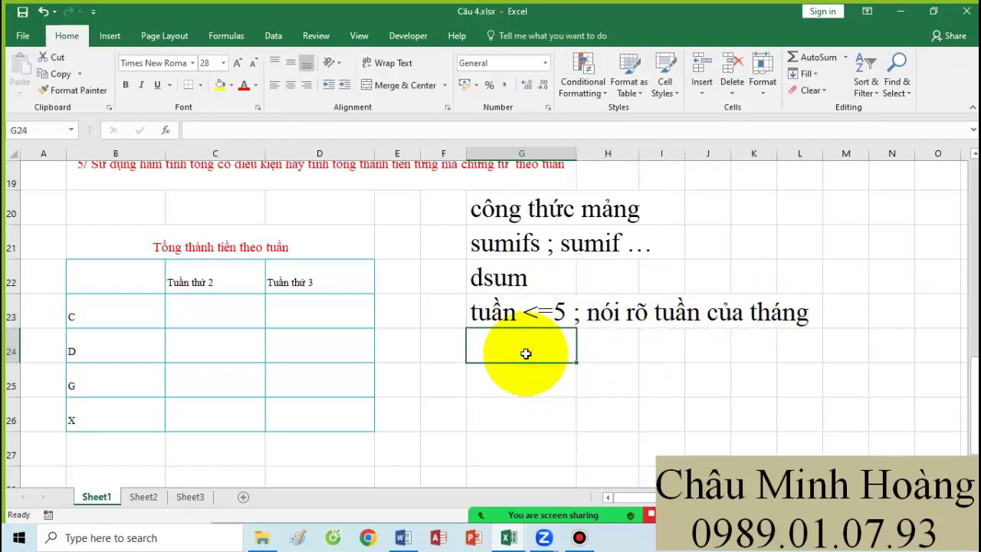
pyautogui.write('ua')
pyautogui.press('BackSpace')
pyautogui.press('BackSpace')
pyautogui.write('tuần ')
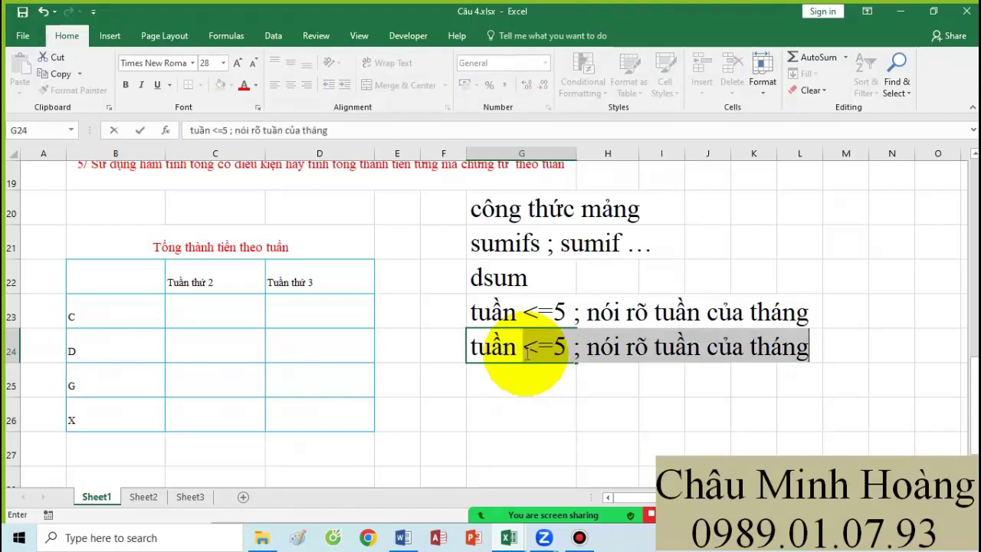
pyautogui.write('> 5 ;')
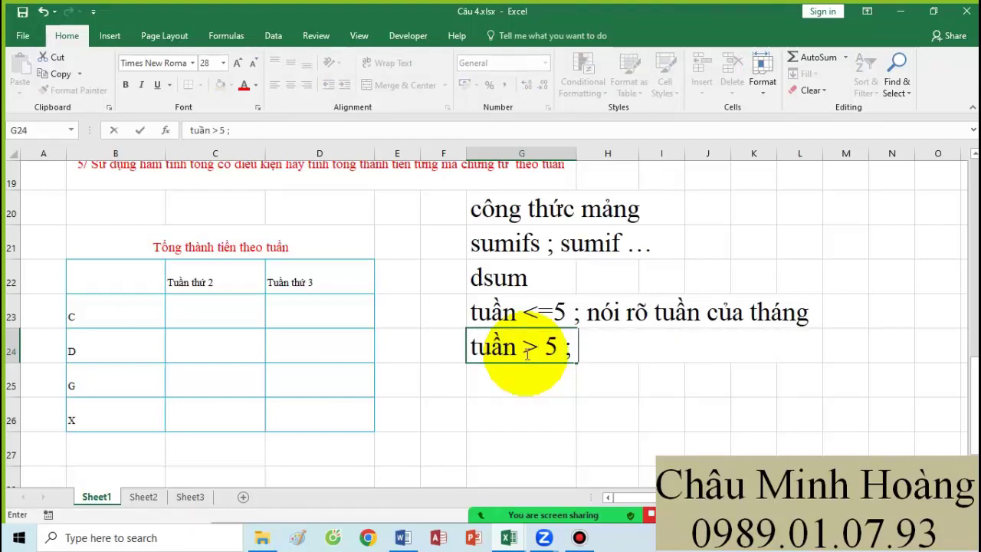
pyautogui.write(' chỉ')
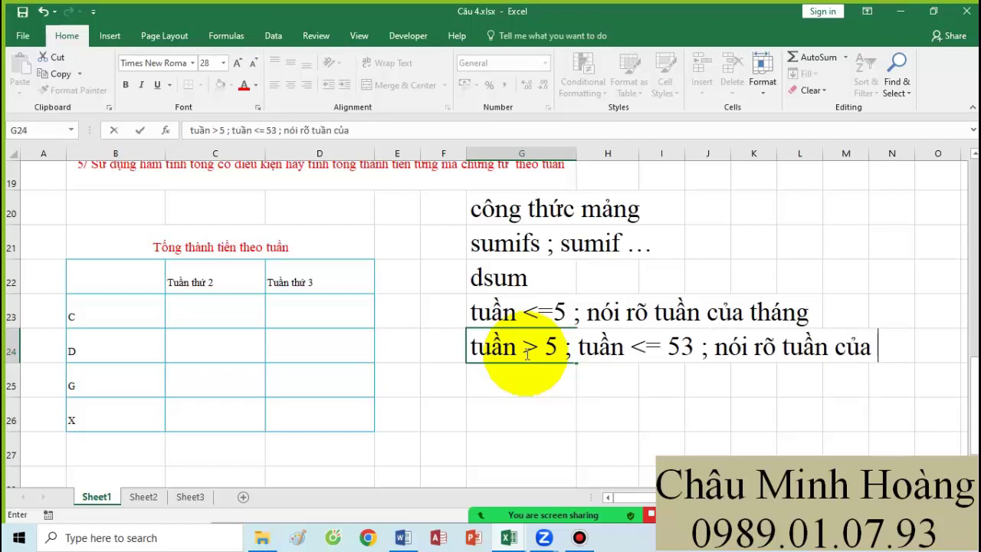
pyautogui.write('b')
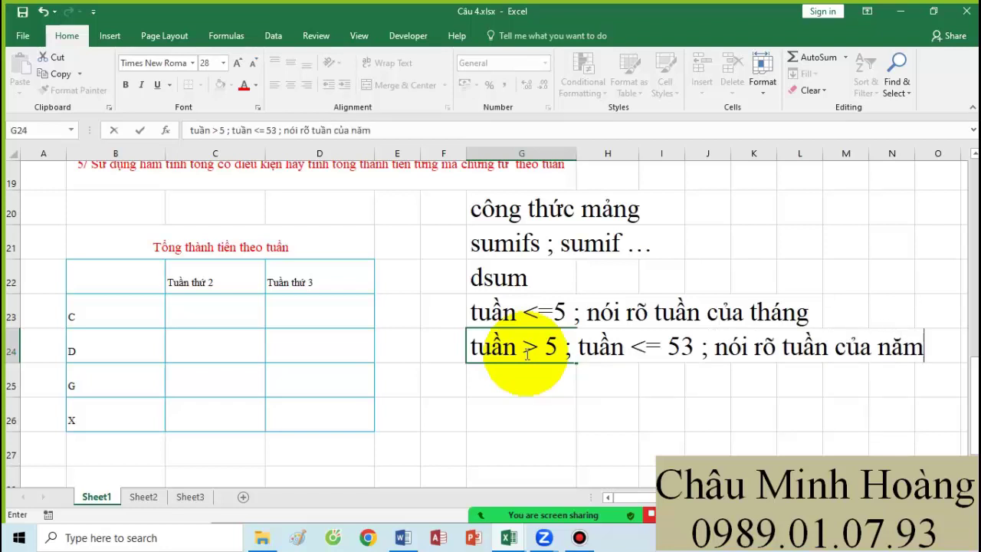
pyautogui.click(516, 394)
pyautogui.click(499, 311)
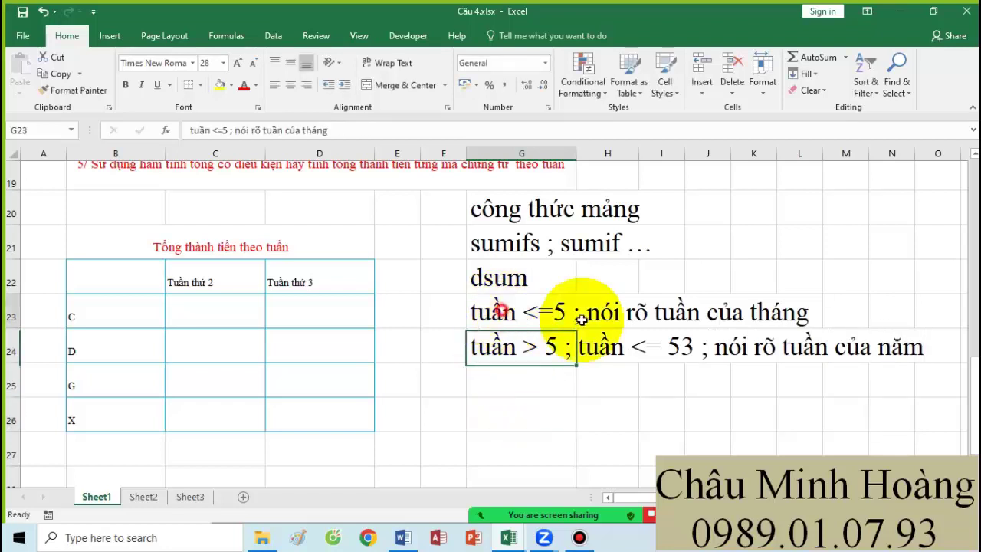
pyautogui.moveTo(583, 320); pyautogui.dragTo(705, 367)
pyautogui.click(714, 406)
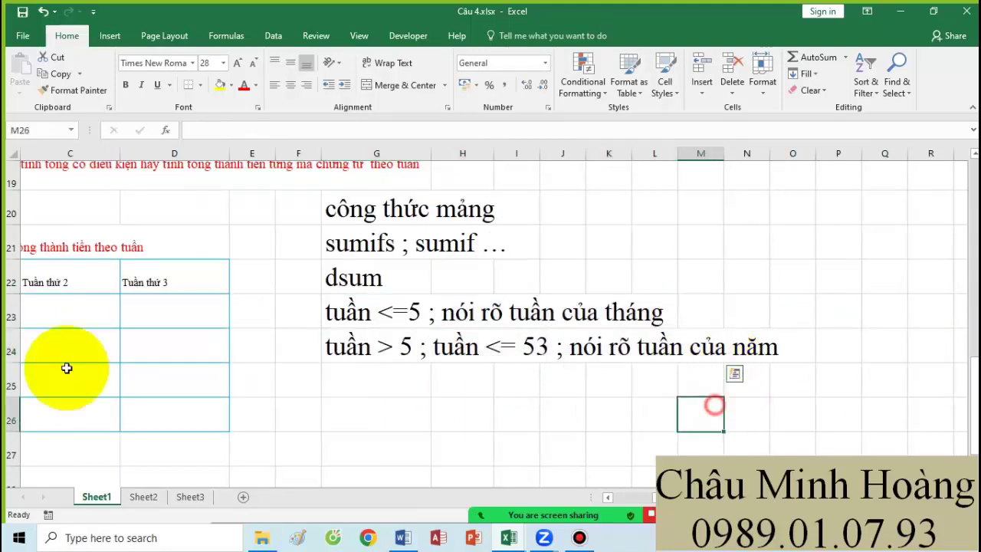
pyautogui.moveTo(67, 367); pyautogui.dragTo(188, 340)
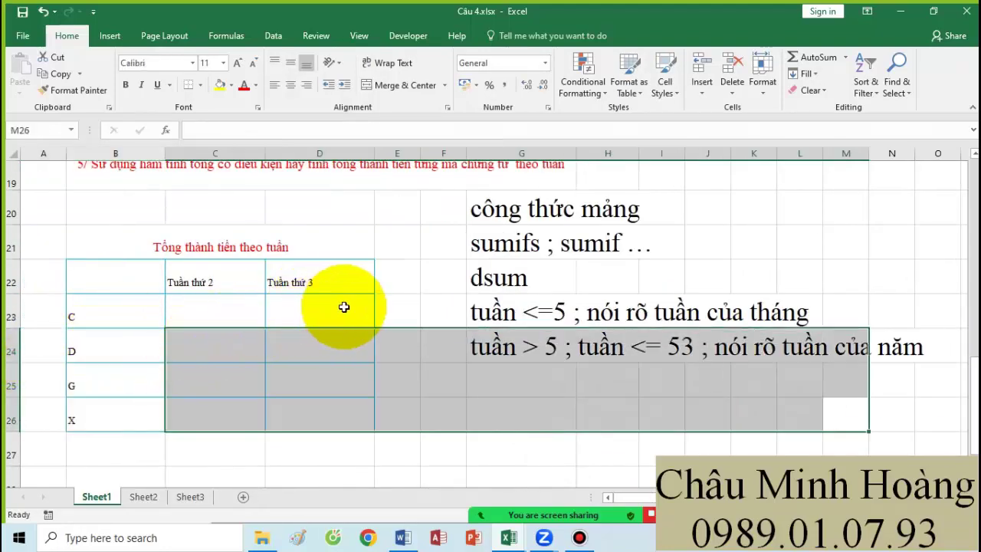
# Step: Extend the H4 formula to ="Tuần thứ "&INT((DAY(C4)-1)/7)+1 so it gives the week of the month
pyautogui.scroll(6, 460, 292)
pyautogui.click(603, 238)
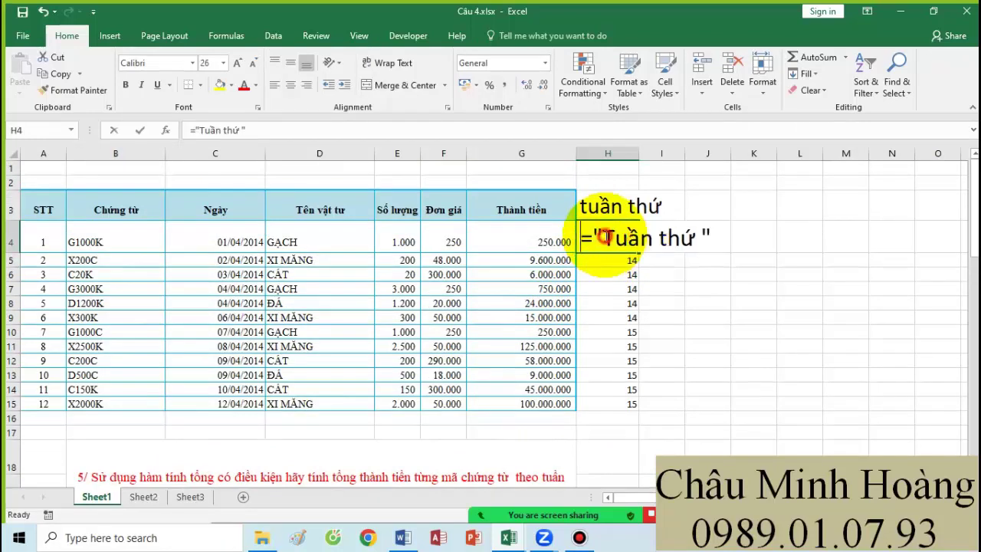
pyautogui.doubleClick(603, 238)
pyautogui.click(721, 234)
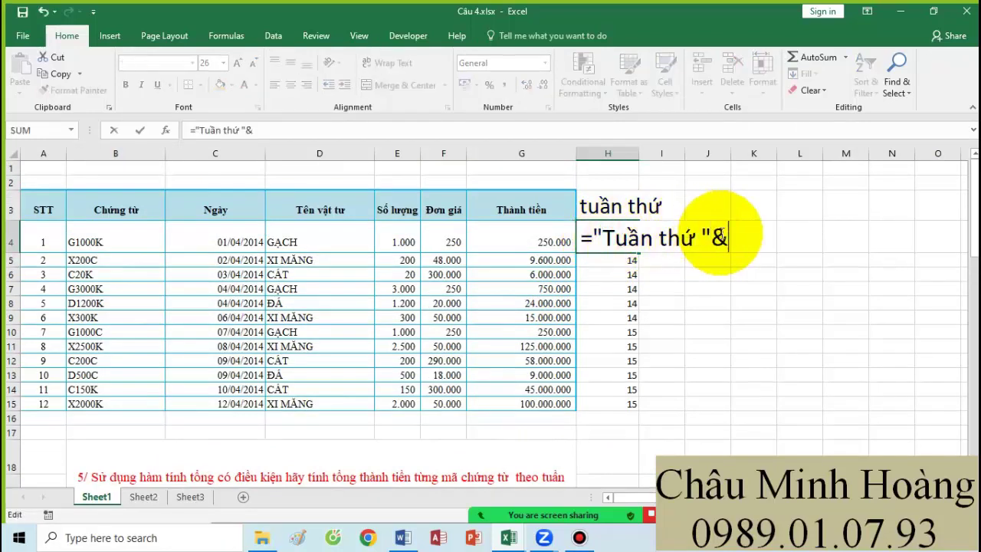
pyautogui.write('&int')
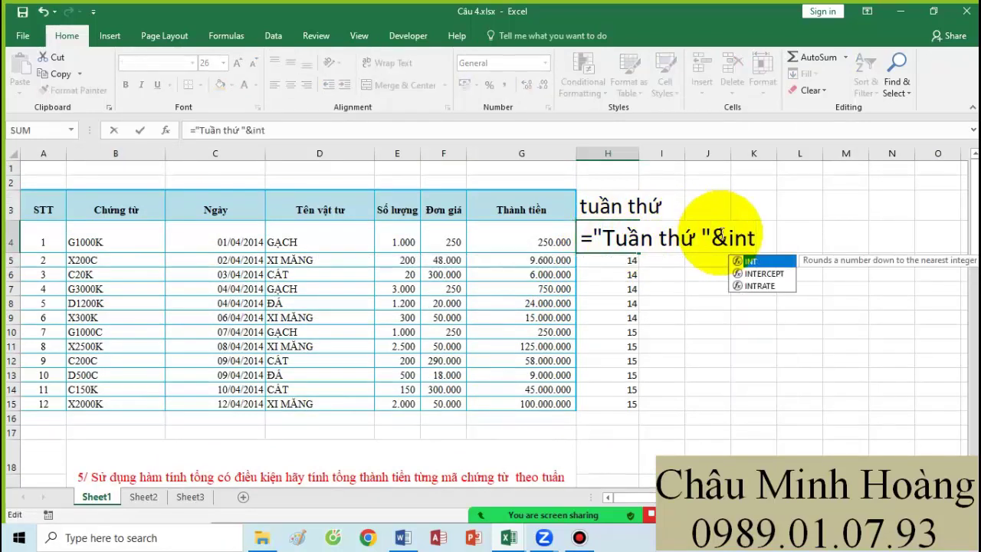
pyautogui.write('((day')
pyautogui.press('Tab')
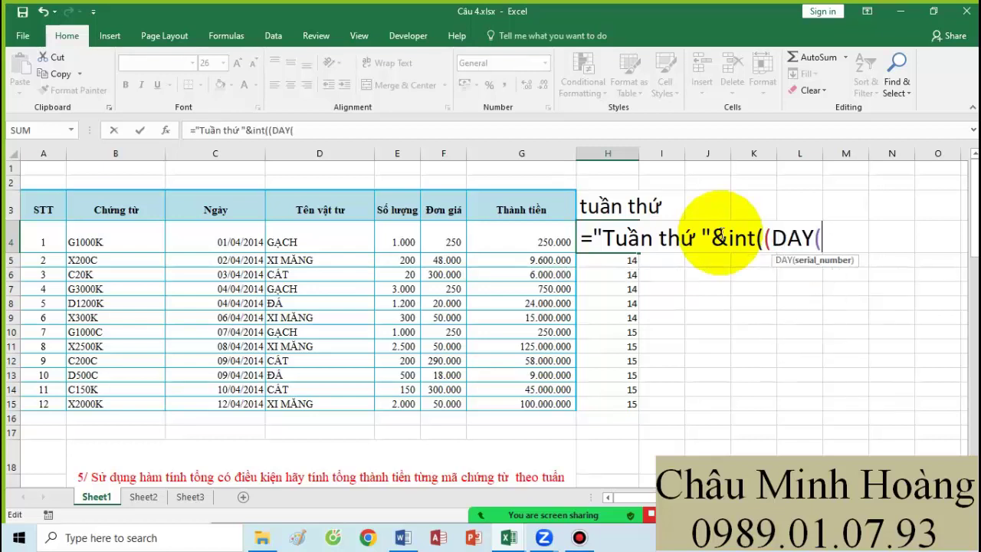
pyautogui.click(254, 245)
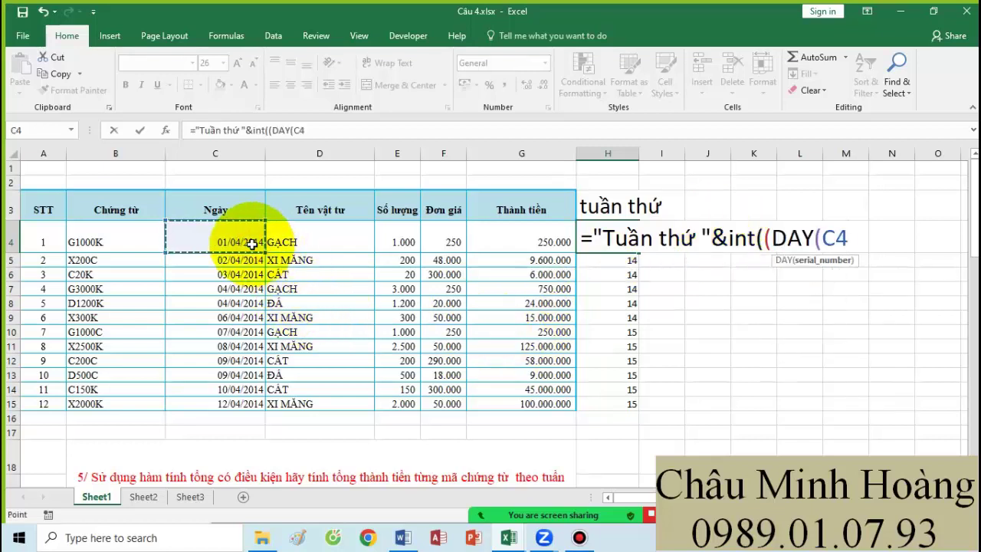
pyautogui.write(')-1)/7')
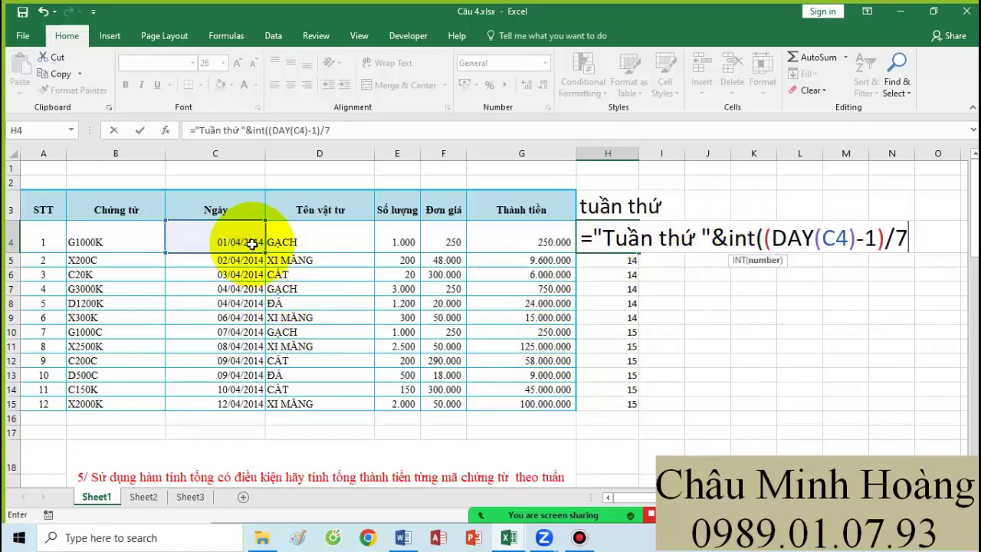
pyautogui.write(')+1')
pyautogui.press('Return')
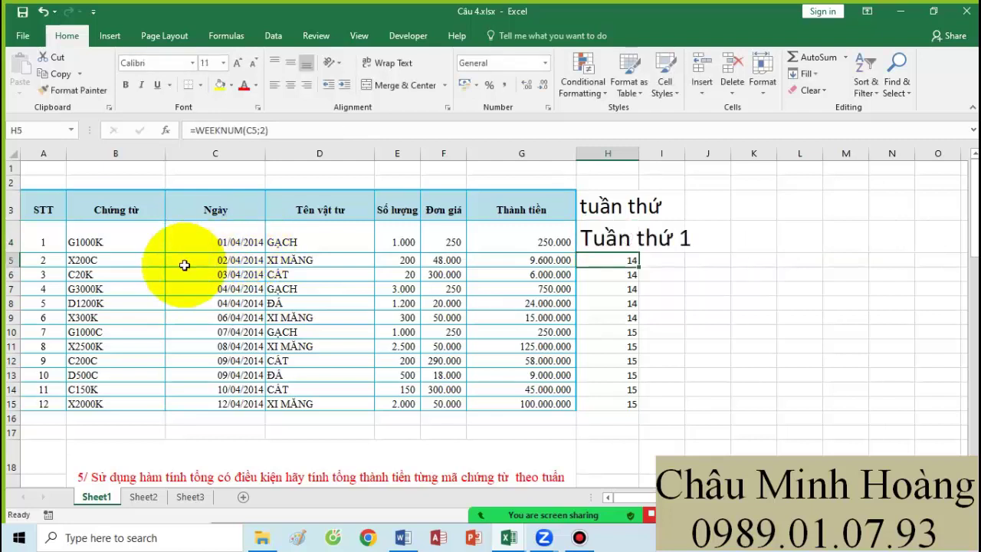
# Step: Copy the text of the H4 formula after the equals sign, leaving the cell unchanged
pyautogui.click(629, 239)
pyautogui.doubleClick(624, 238)
pyautogui.moveTo(592, 238); pyautogui.dragTo(948, 238)
pyautogui.press('Escape')
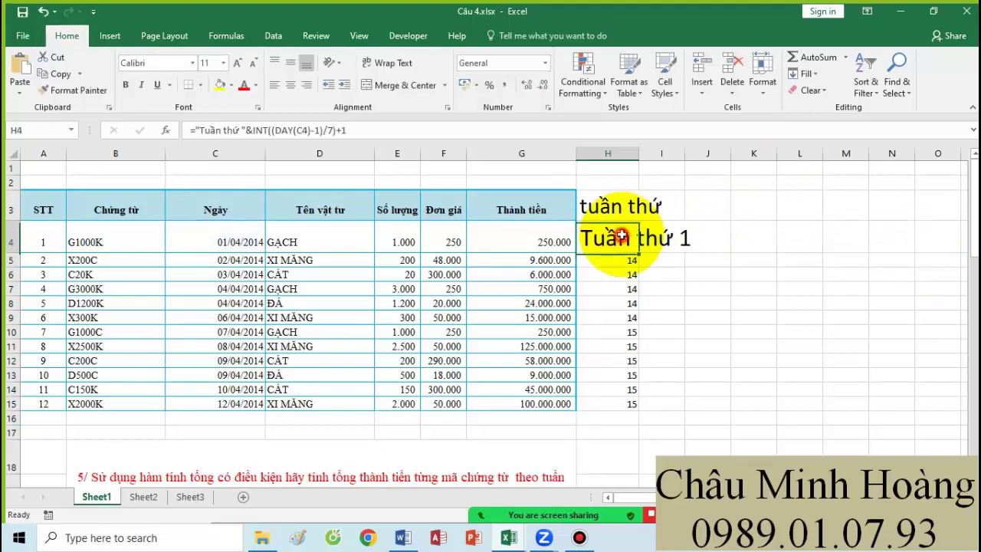
# Step: Set H4's font size to 12 and fill its week formula down through H15
pyautogui.click(224, 62)
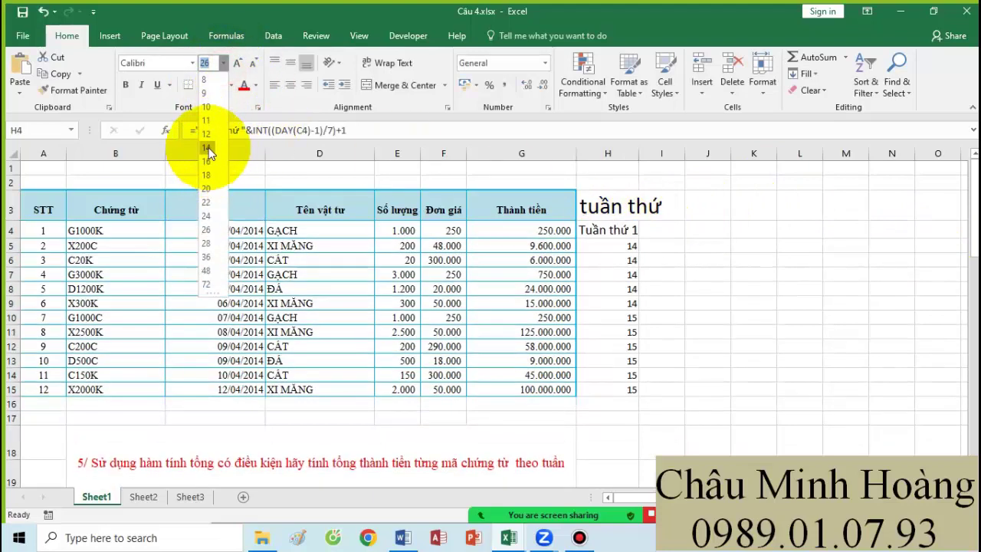
pyautogui.click(212, 134)
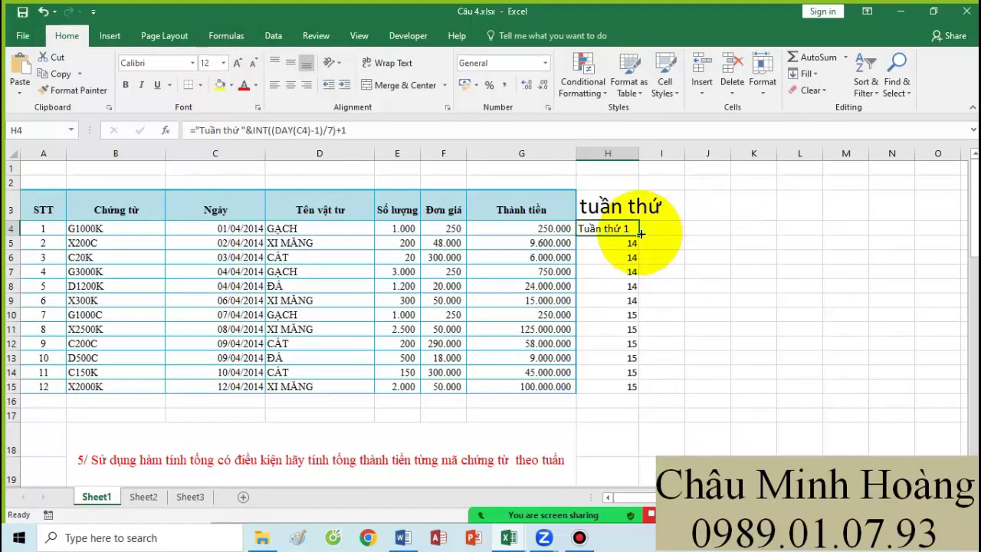
pyautogui.moveTo(639, 235); pyautogui.dragTo(627, 394)
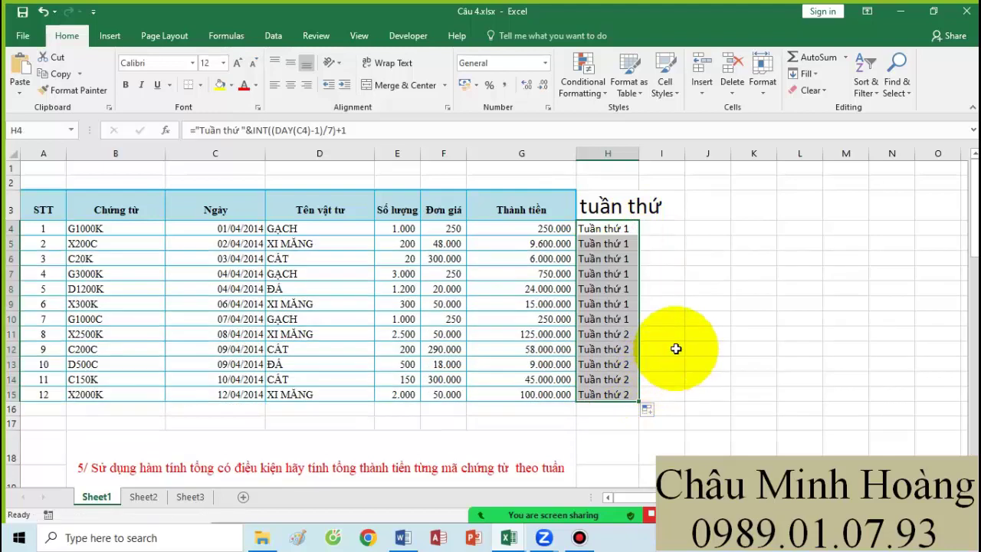
# Step: Paste the copied week formula text as a note in G25, below the week-of-year note
pyautogui.scroll(-6, 676, 348)
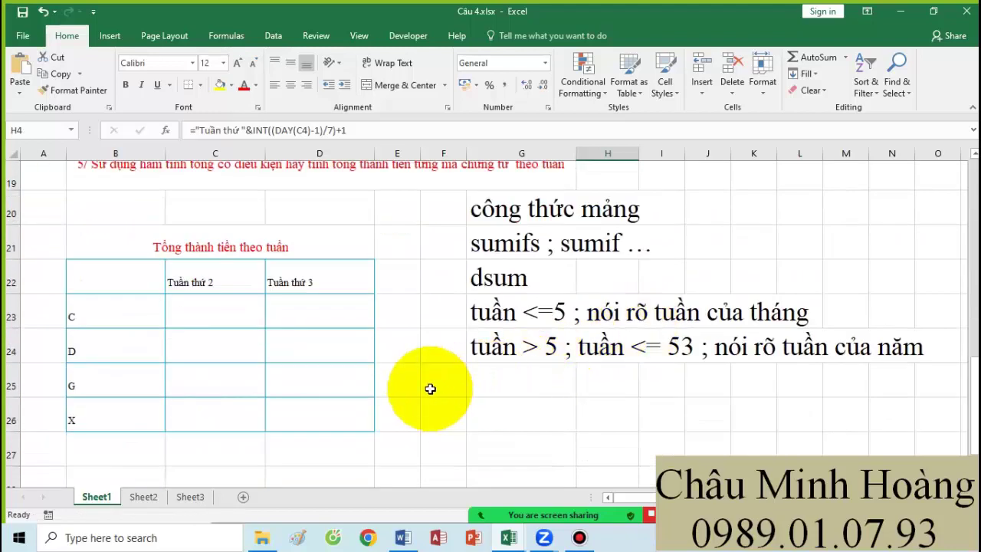
pyautogui.click(416, 388)
pyautogui.scroll(-2, 427, 380)
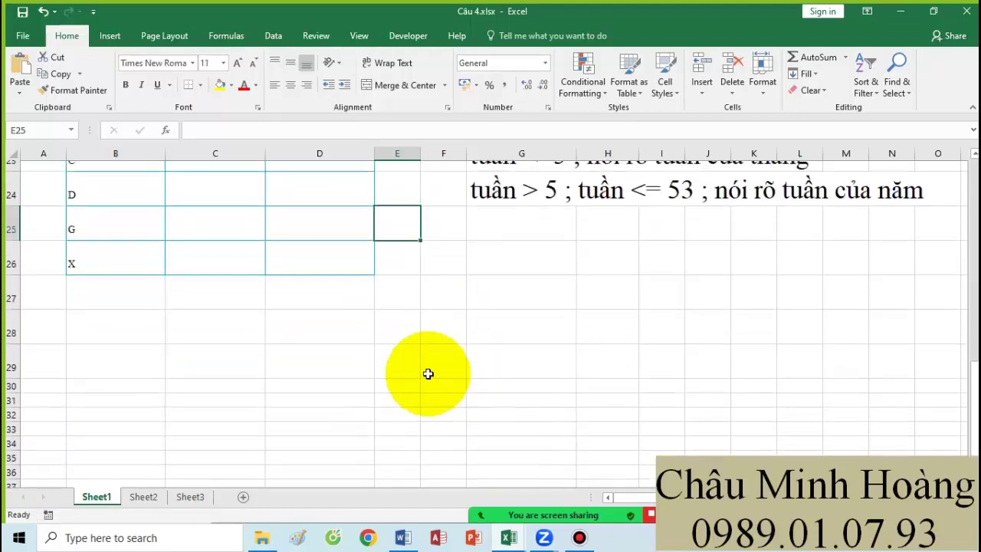
pyautogui.scroll(1, 222, 407)
pyautogui.scroll(-1, 422, 376)
pyautogui.scroll(3, 508, 373)
pyautogui.click(506, 433)
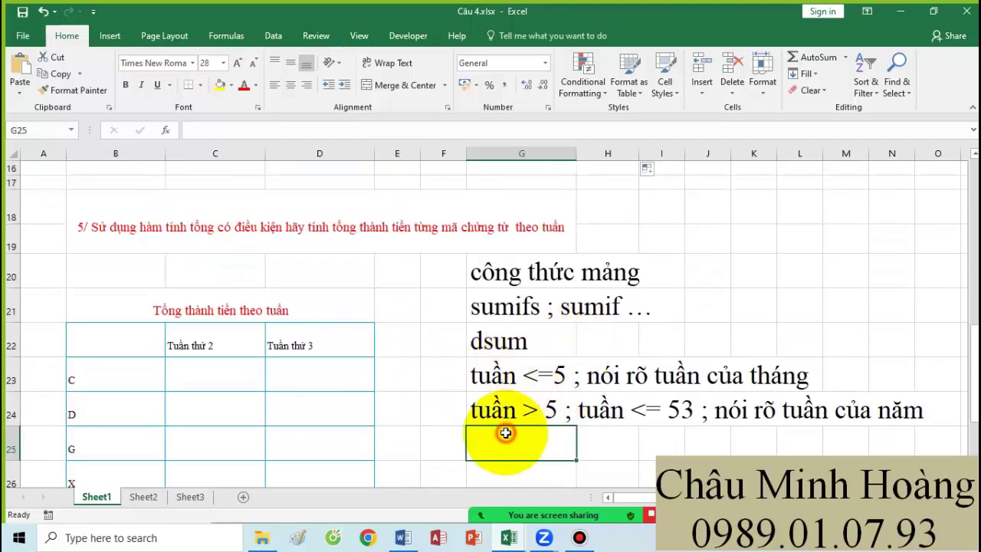
pyautogui.write('Tuần thứ &INT((DAY(C4)-1)/7)+1')
pyautogui.scroll(-2, 490, 199)
pyautogui.scroll(1, 491, 207)
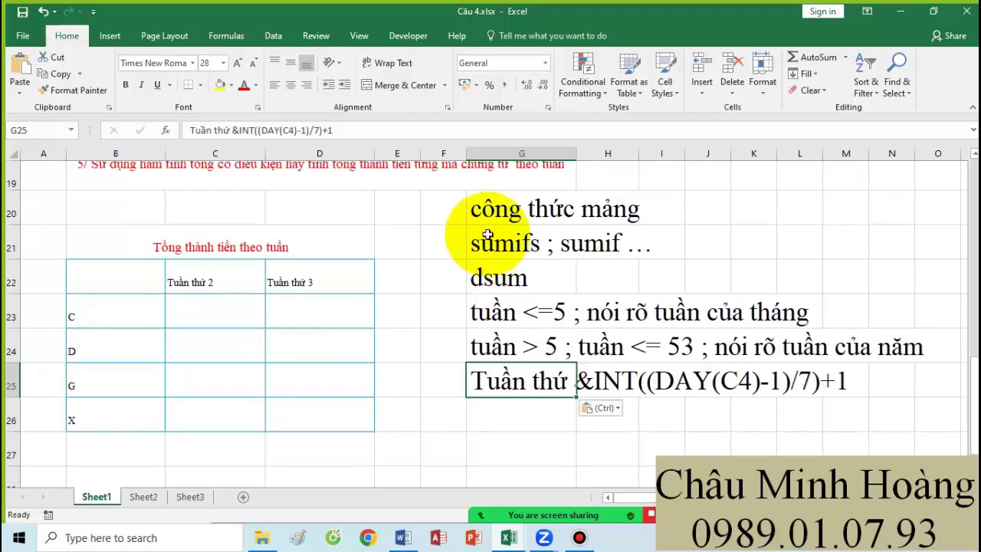
# Step: Copy the block of notes in G20:N25 beside the summary table
pyautogui.moveTo(479, 213); pyautogui.dragTo(916, 399)
pyautogui.hotkey('ctrl', 'c')
pyautogui.moveTo(477, 208); pyautogui.dragTo(909, 378)
pyautogui.hotkey('ctrl', 'c')
pyautogui.click(926, 408)
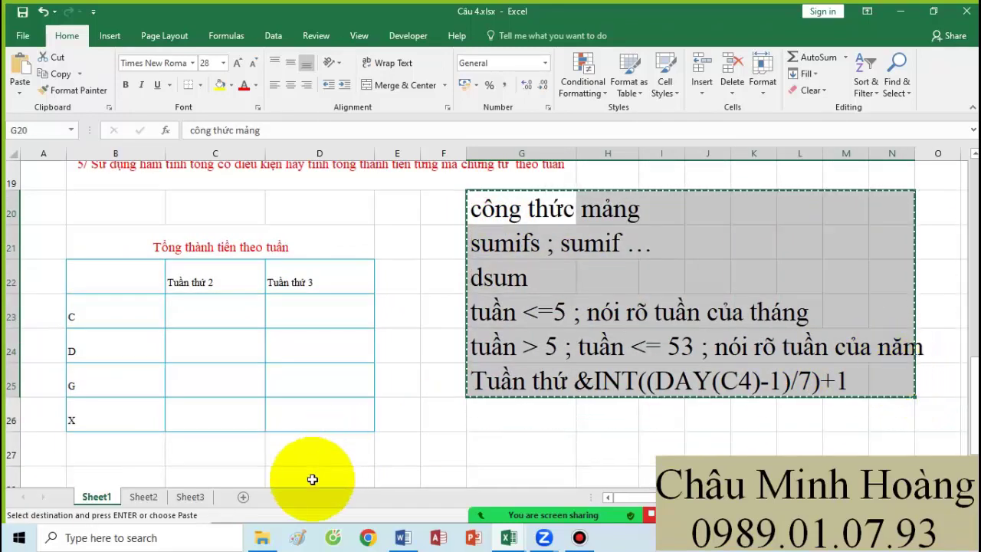
# Step: Switch to Word and paste the copied notes into Document1 below the "câu 5" line
pyautogui.click(403, 538)
pyautogui.click(208, 299)
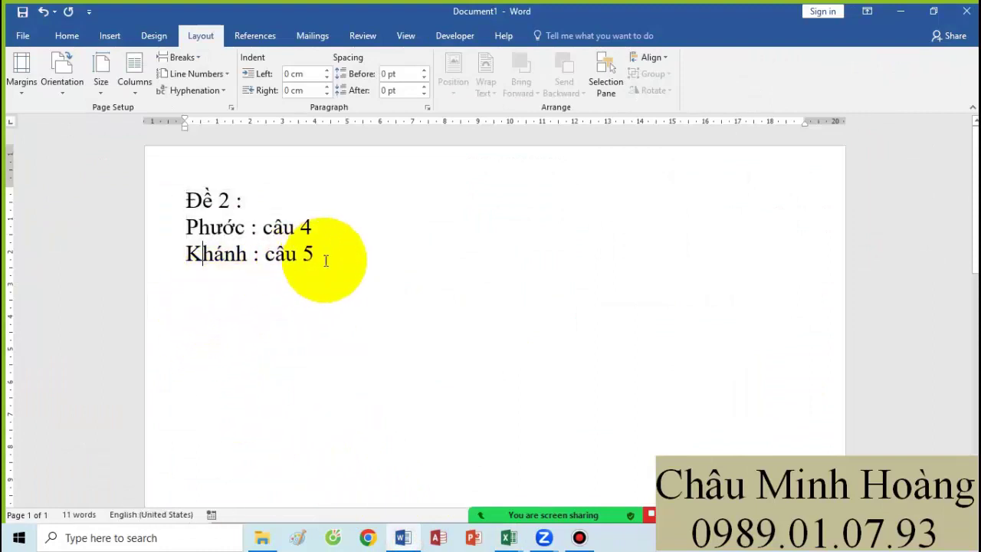
pyautogui.click(364, 246)
pyautogui.rightClick(189, 271)
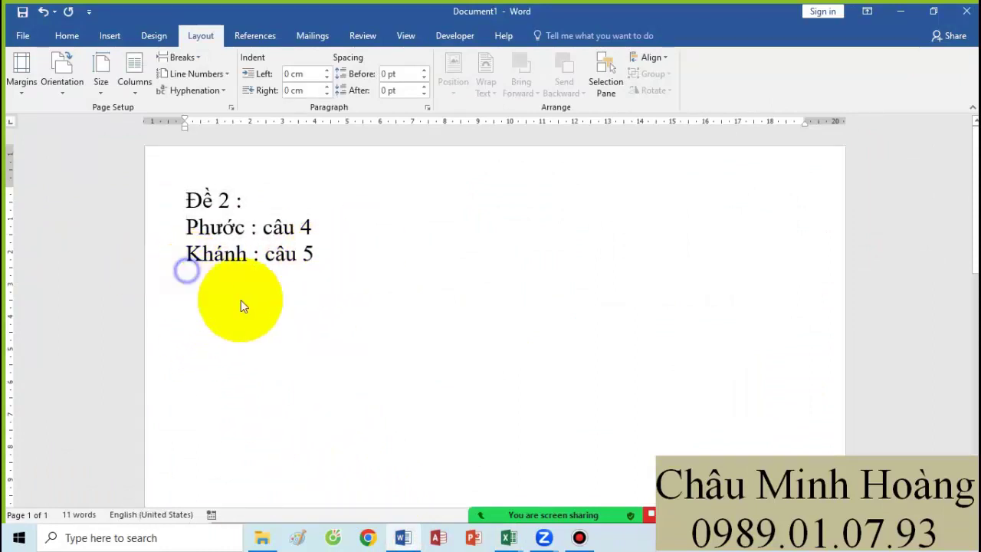
pyautogui.click(285, 340)
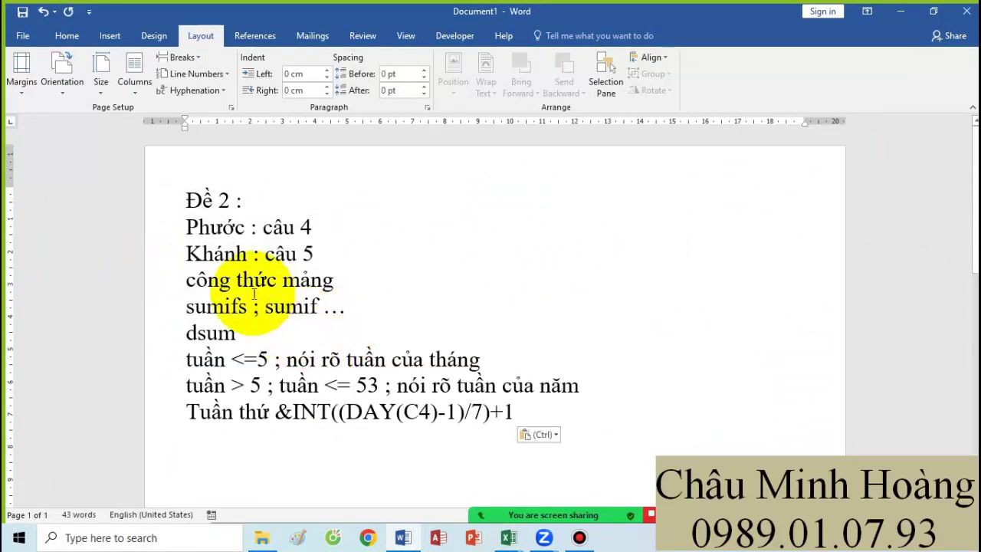
pyautogui.moveTo(186, 281); pyautogui.dragTo(534, 409)
pyautogui.click(445, 440)
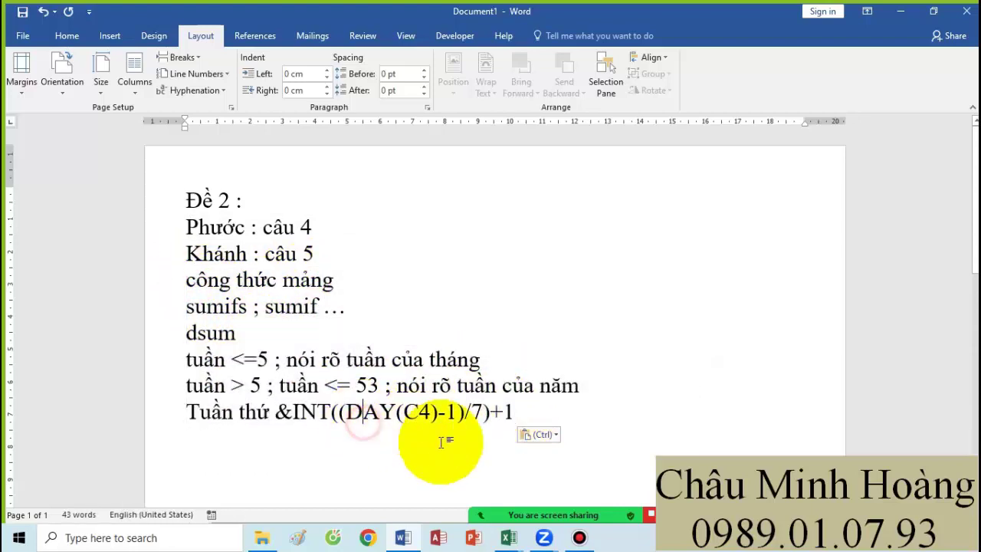
# Step: Switch back to Câu 4.xlsx in Excel, move the meeting toolbar aside and set C23's font size to 26
pyautogui.click(508, 537)
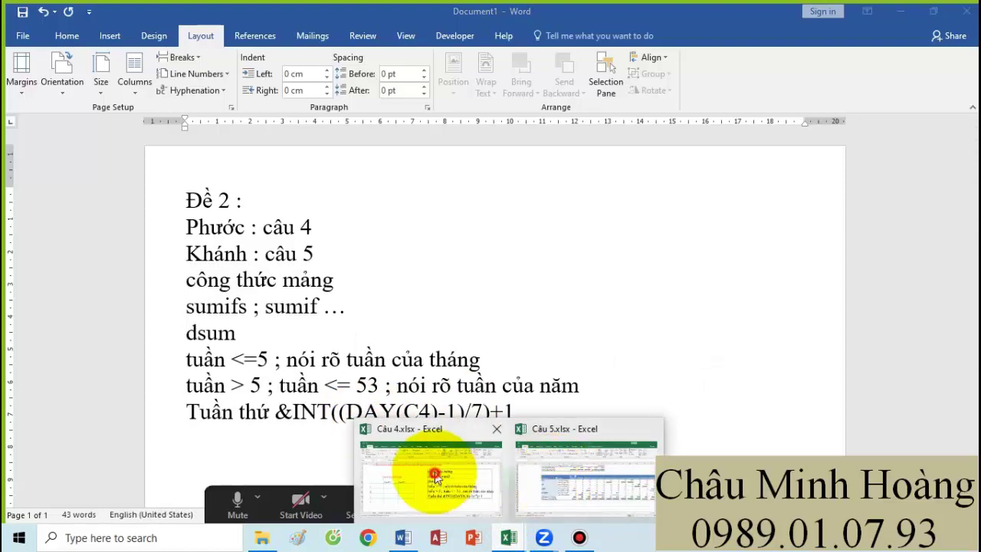
pyautogui.click(404, 486)
pyautogui.click(506, 366)
pyautogui.click(259, 375)
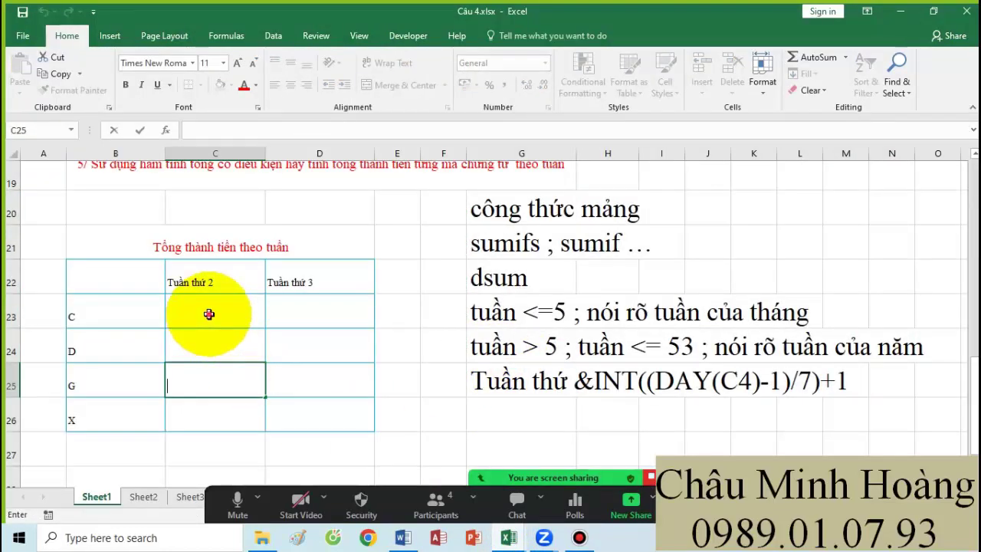
pyautogui.click(187, 308)
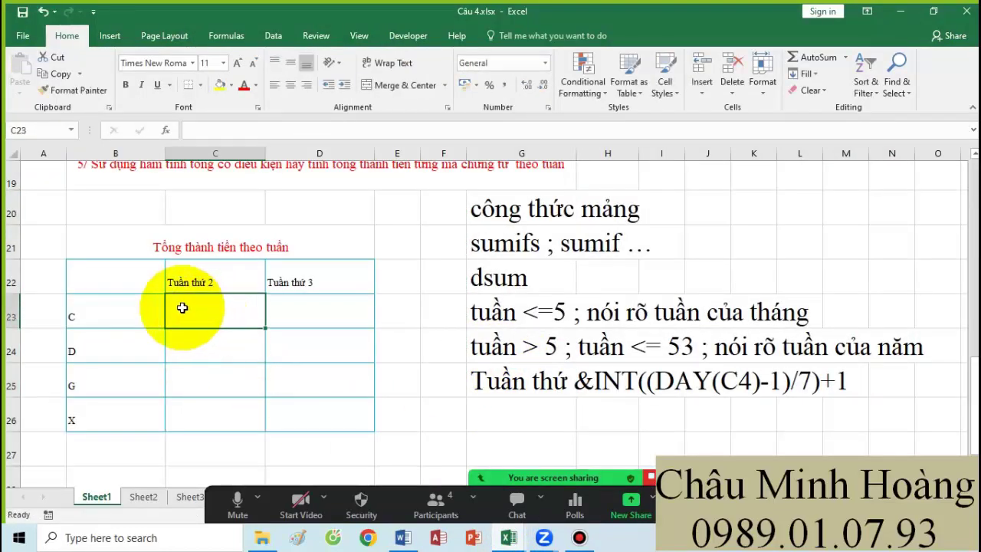
pyautogui.moveTo(408, 490); pyautogui.dragTo(416, 492)
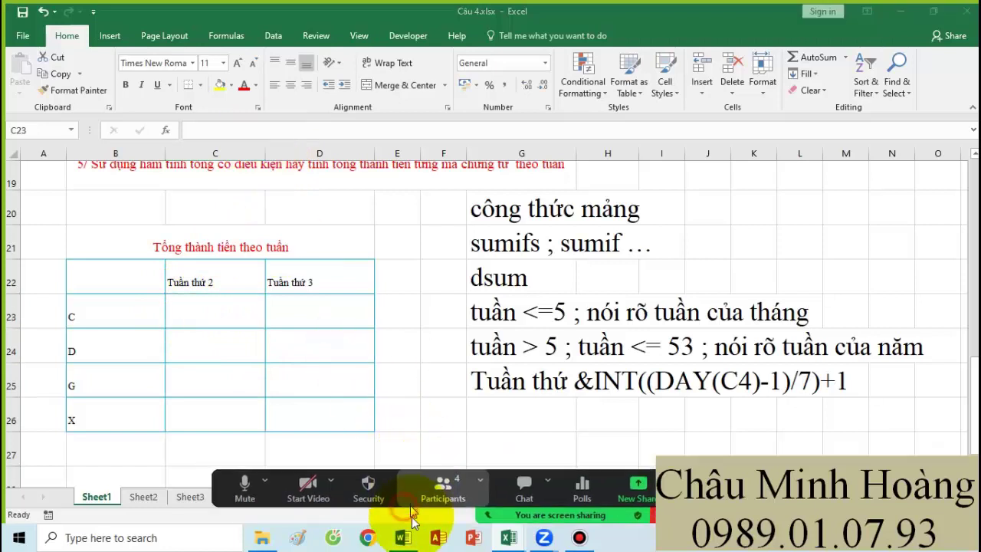
pyautogui.click(222, 62)
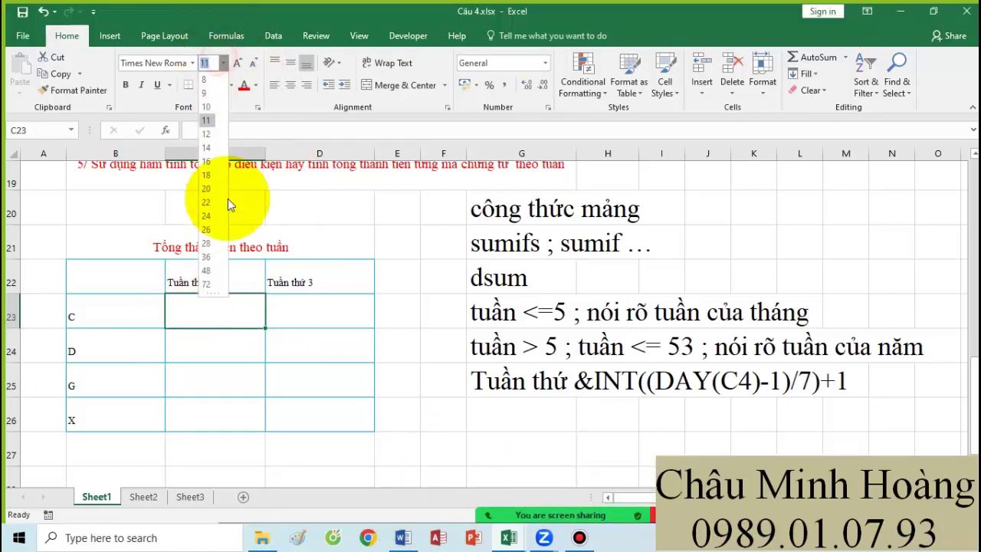
pyautogui.click(213, 230)
# Step: Start a SUMIFS formula in C23 with the Thành tiền amounts $G$4:$G$15 as the absolute sum range
pyautogui.write('=su')
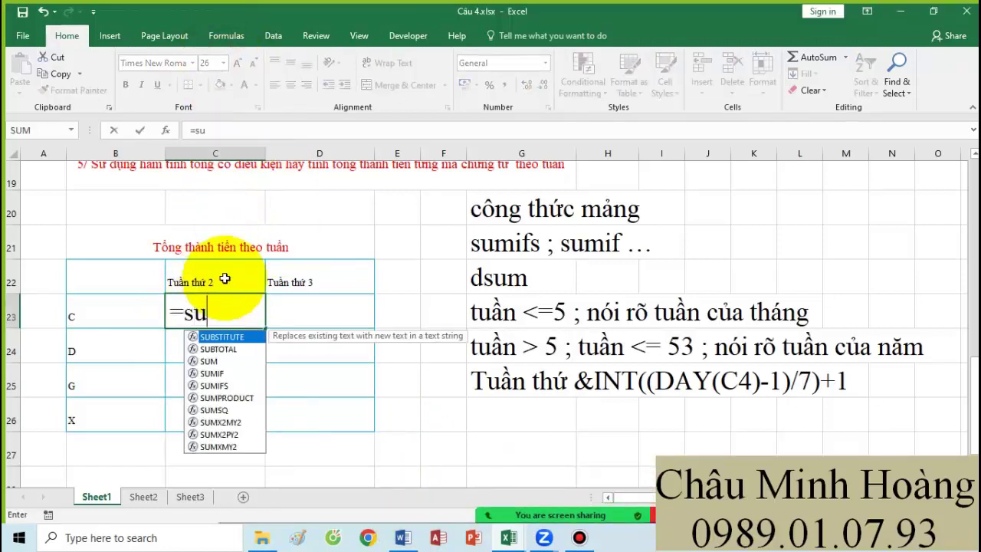
pyautogui.write('mifs')
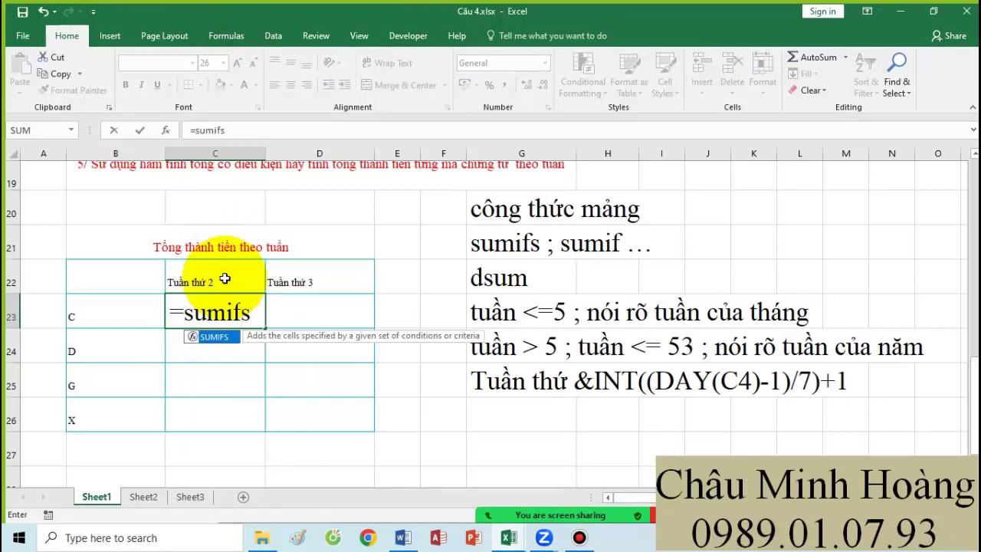
pyautogui.write('(')
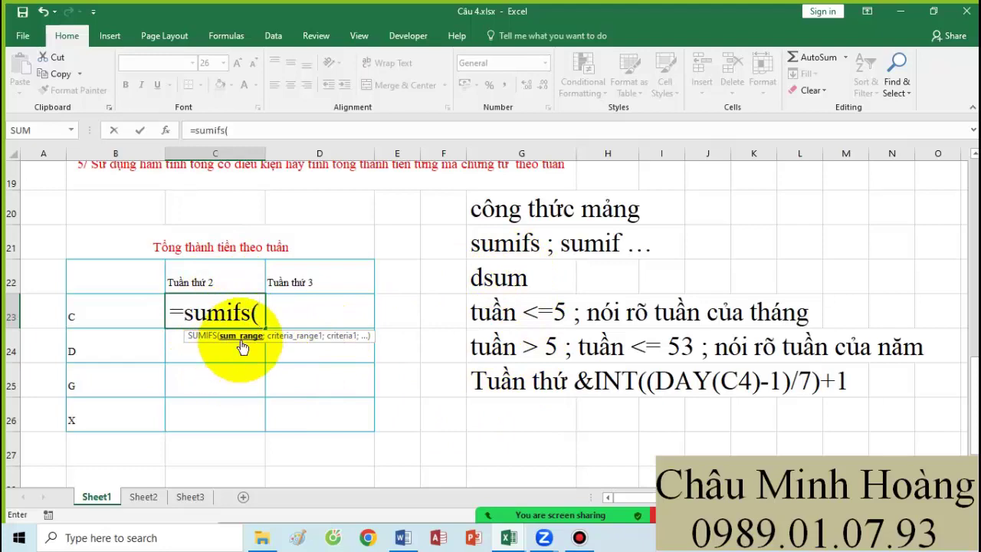
pyautogui.scroll(6, 429, 394)
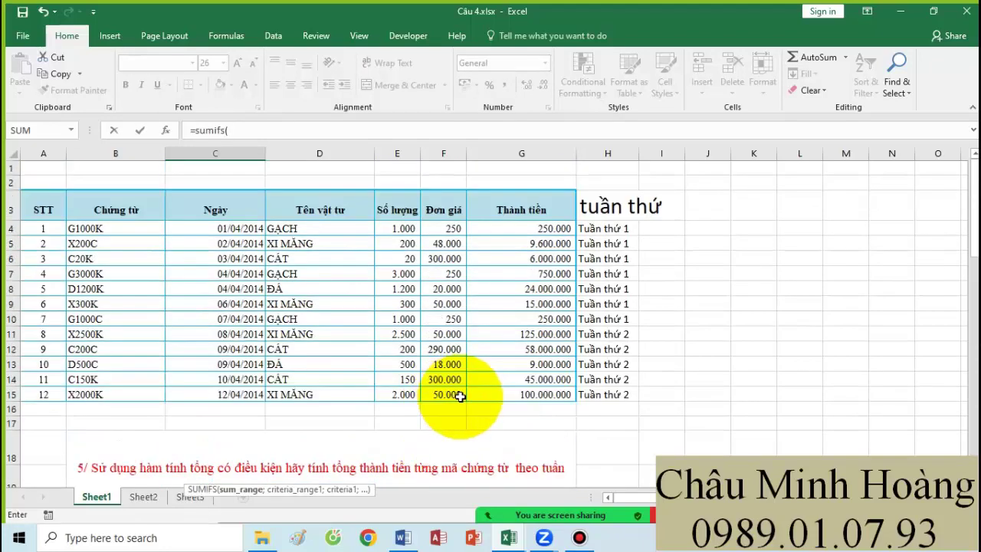
pyautogui.scroll(-4, 383, 391)
pyautogui.scroll(4, 567, 307)
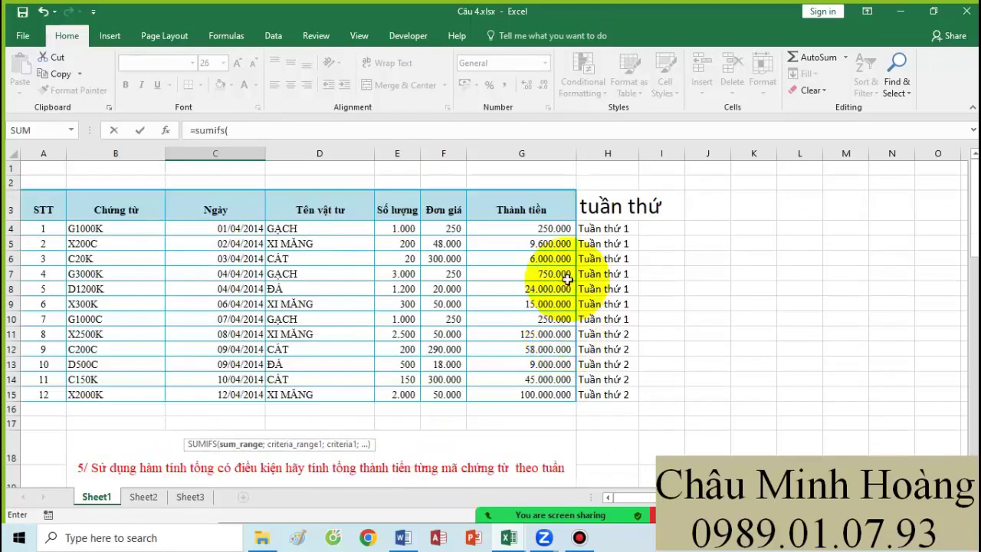
pyautogui.moveTo(555, 228); pyautogui.dragTo(538, 393)
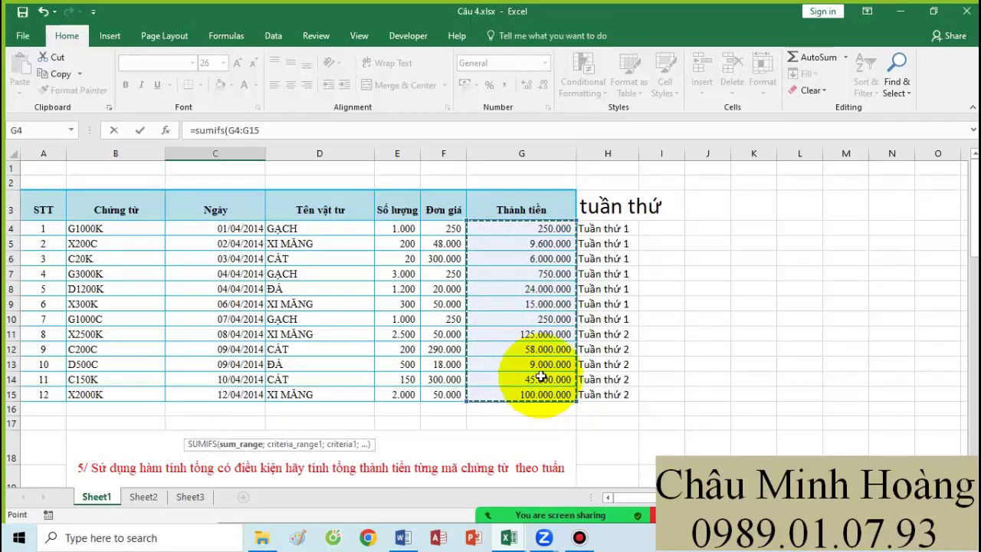
pyautogui.press('F4')
pyautogui.scroll(-6, 475, 367)
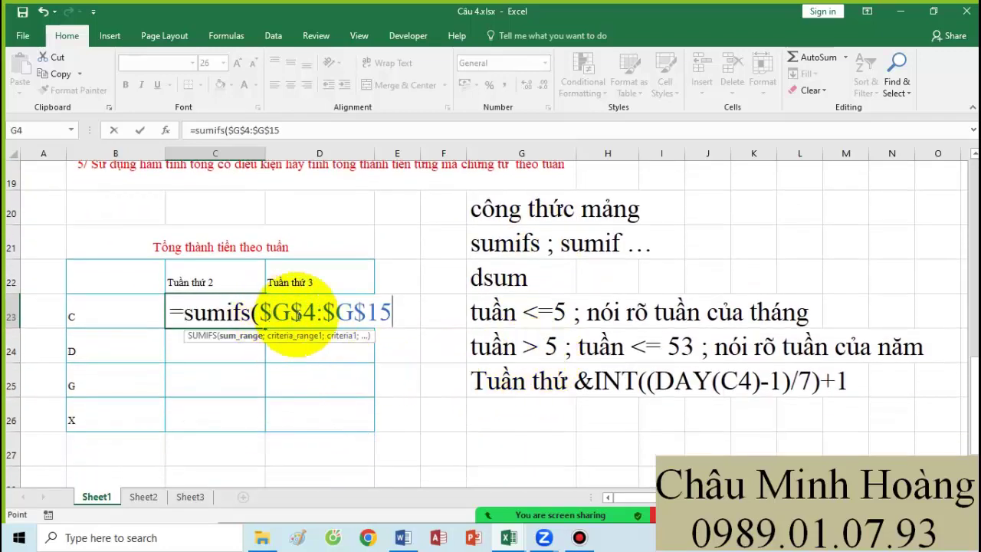
pyautogui.write(';')
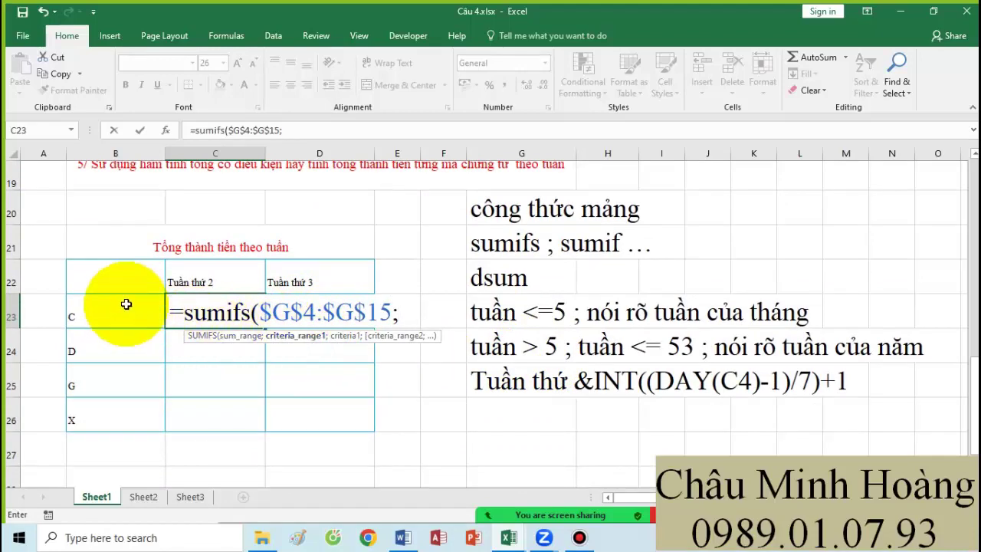
# Step: Add the Chứng từ codes $B$4:$B$15 as the first criteria range, with absolute references
pyautogui.scroll(6, 98, 414)
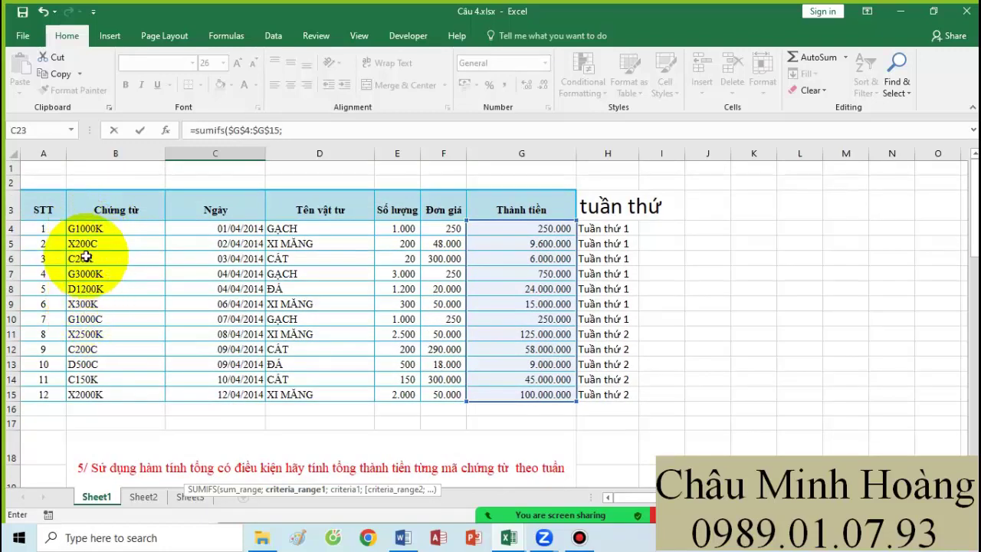
pyautogui.scroll(-4, 87, 257)
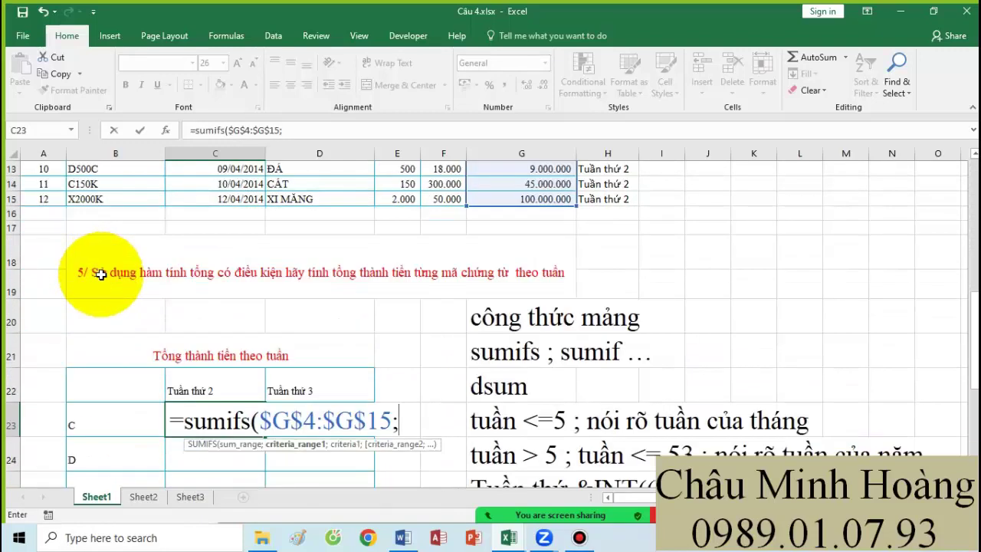
pyautogui.scroll(4, 100, 274)
pyautogui.click(115, 228)
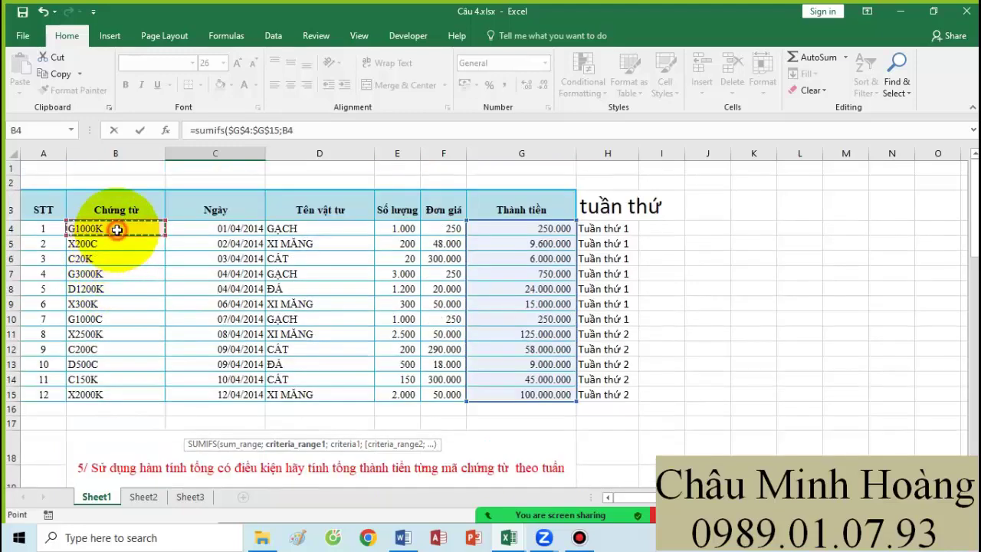
pyautogui.scroll(-4, 114, 226)
pyautogui.moveTo(116, 228); pyautogui.dragTo(125, 211)
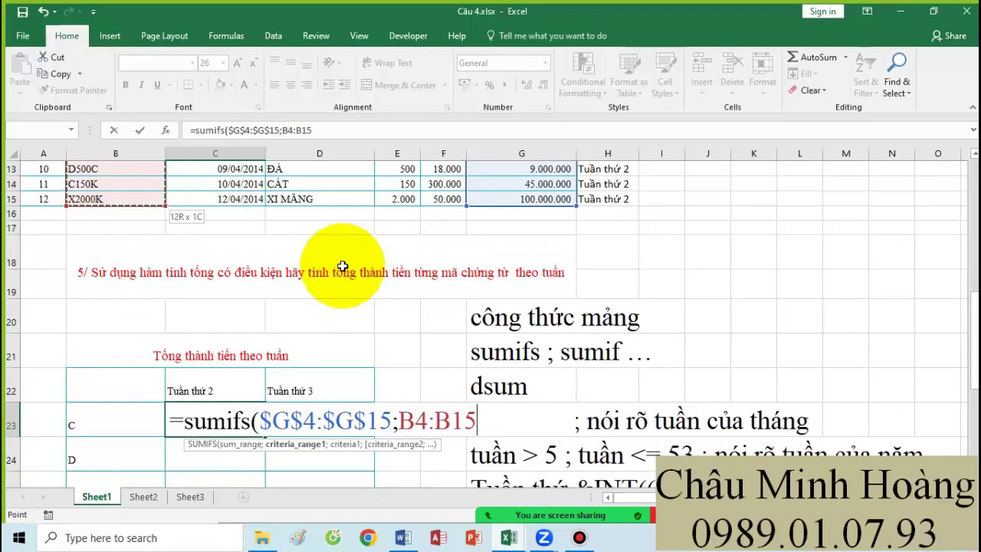
pyautogui.press('F4')
pyautogui.write(';')
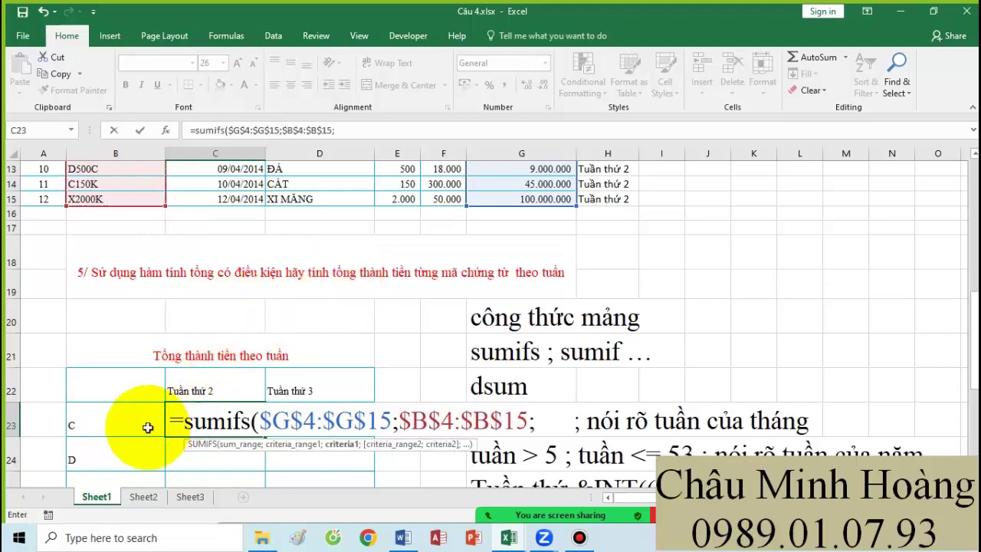
# Step: Set the first criterion to $B23&"*" so it matches codes beginning with the row's letter
pyautogui.scroll(3, 99, 302)
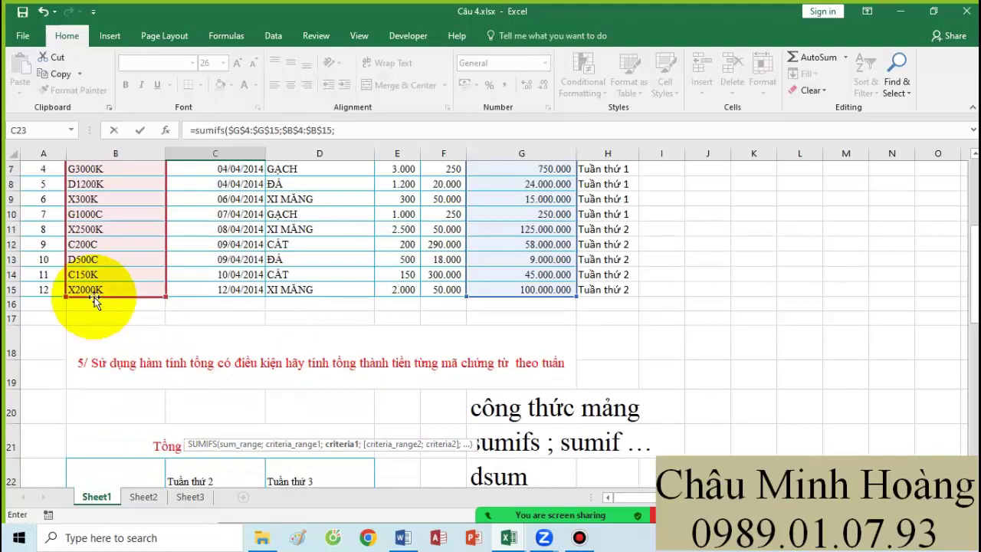
pyautogui.scroll(-3, 97, 301)
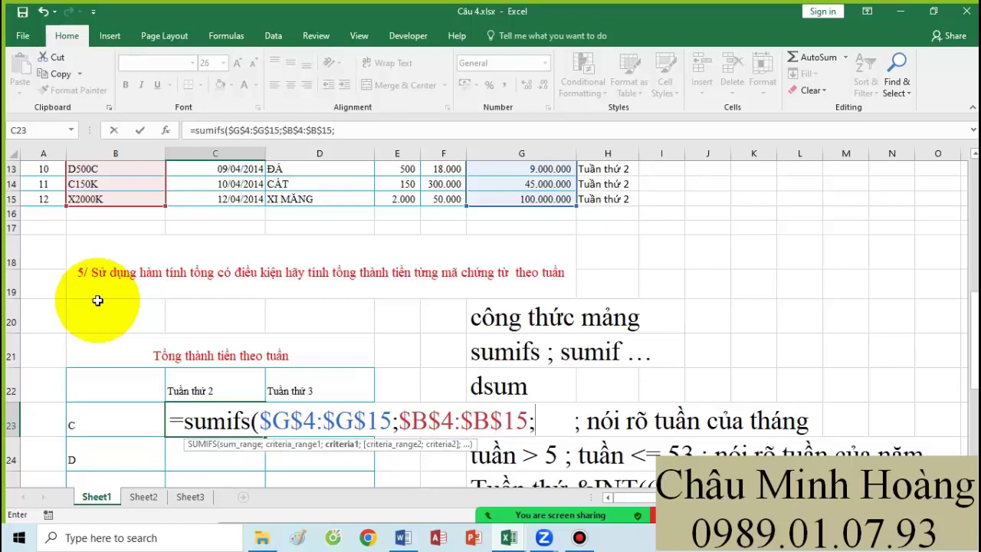
pyautogui.click(103, 416)
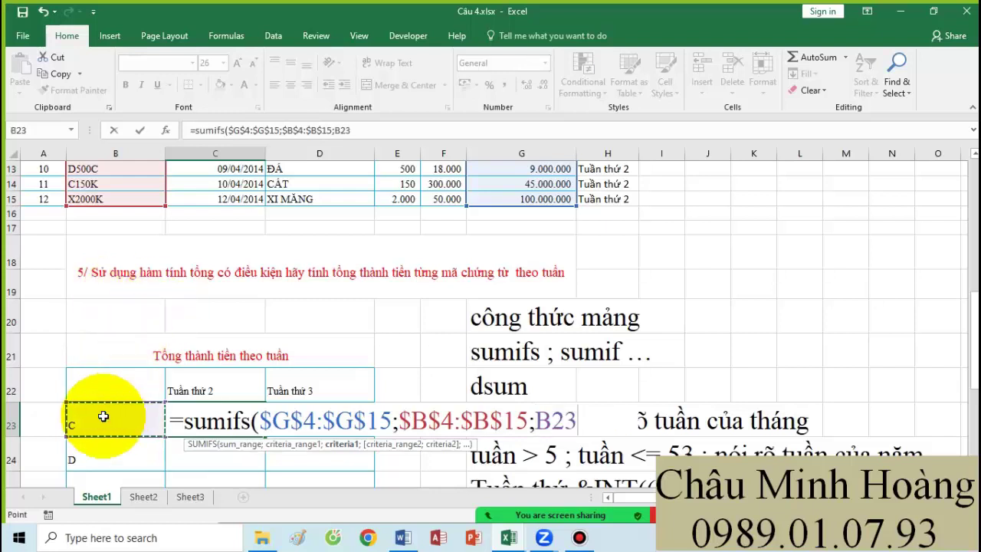
pyautogui.press('F4')
pyautogui.press('F4')
pyautogui.press('F4')
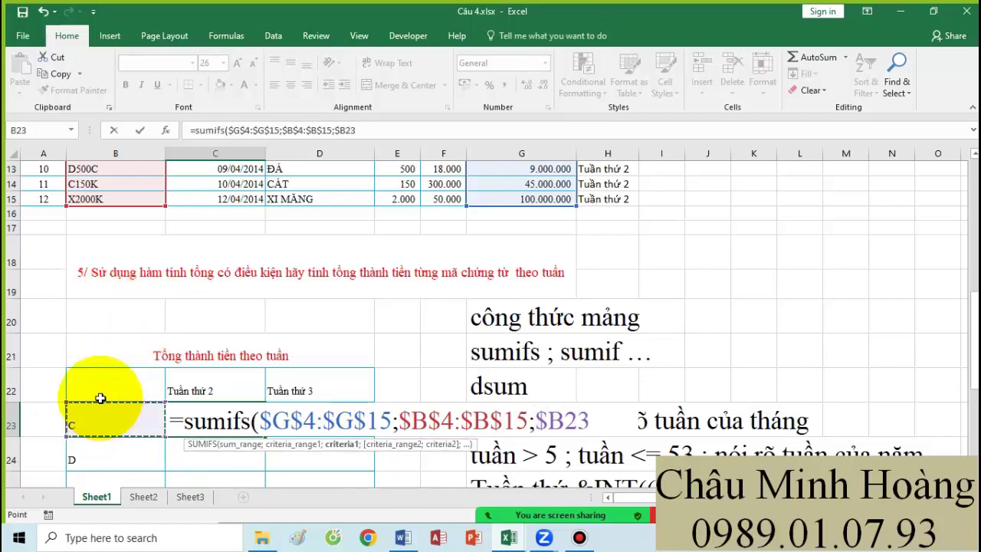
pyautogui.write('&')
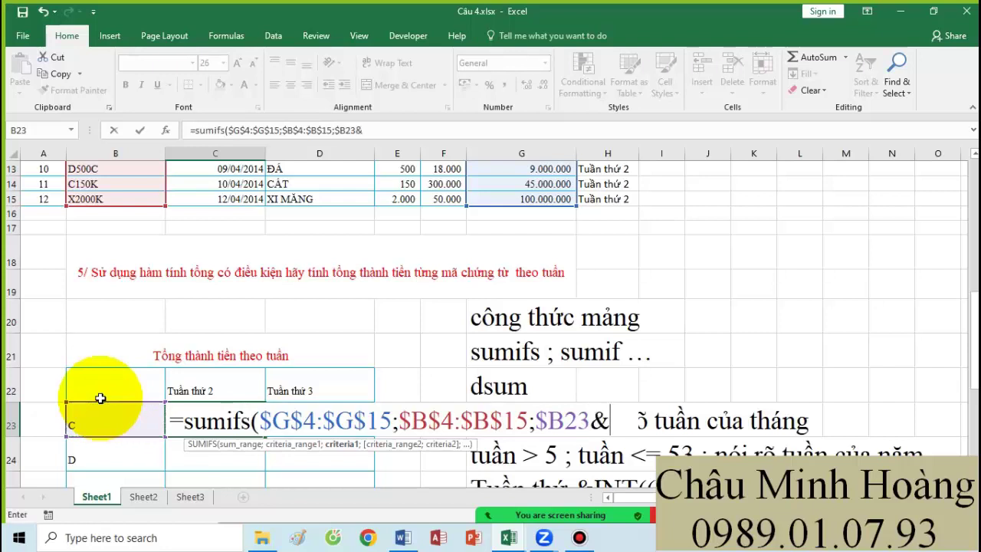
pyautogui.write('"*"')
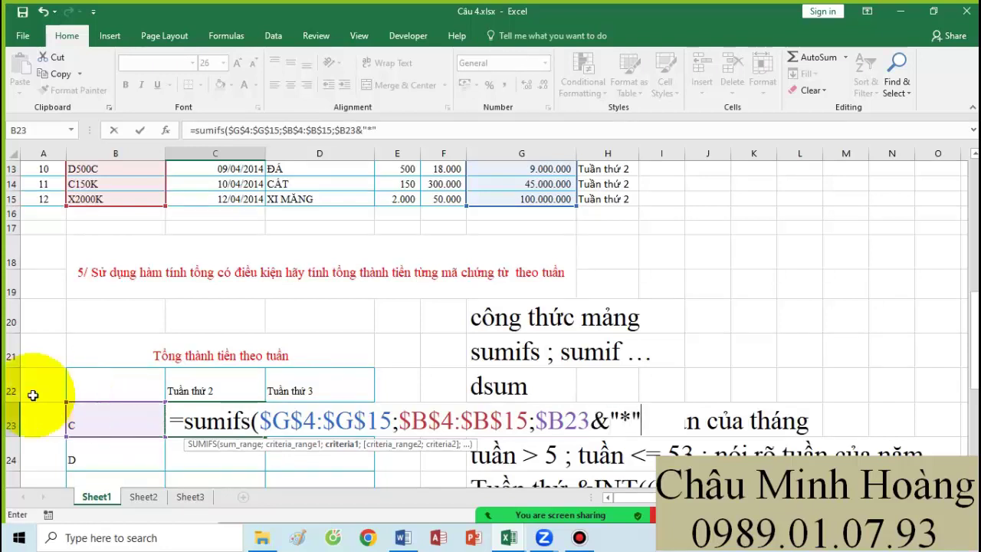
pyautogui.scroll(3, 174, 297)
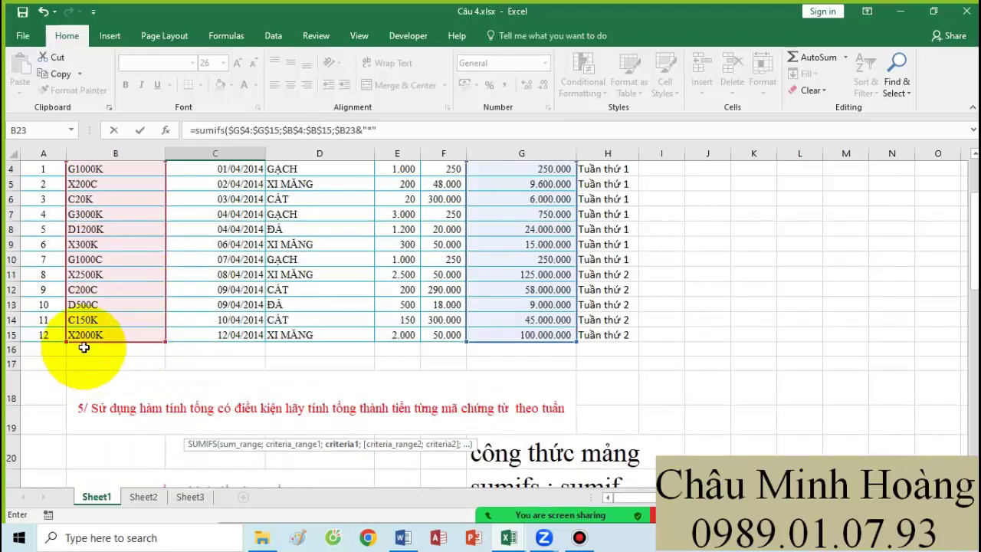
pyautogui.scroll(-2, 100, 334)
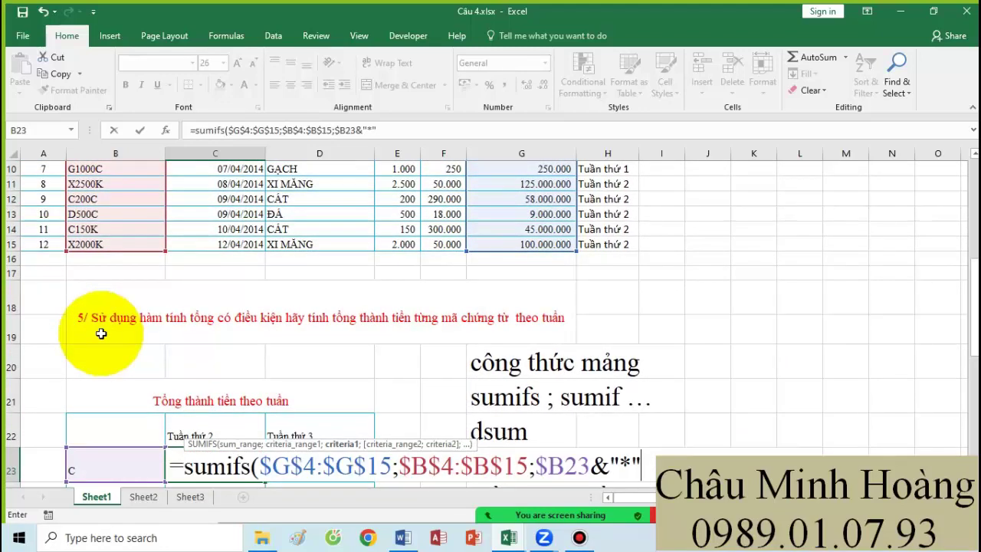
pyautogui.scroll(-1, 100, 334)
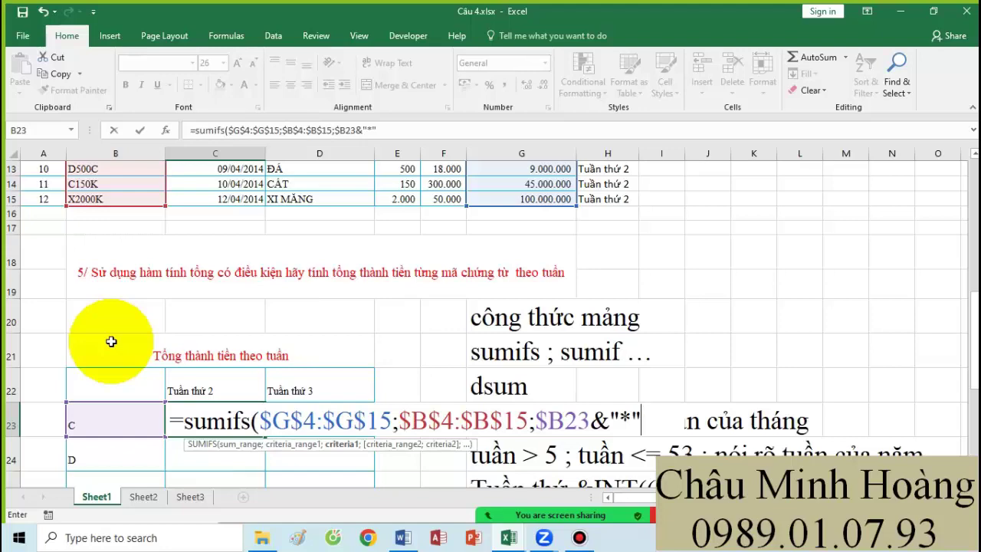
pyautogui.write(';')
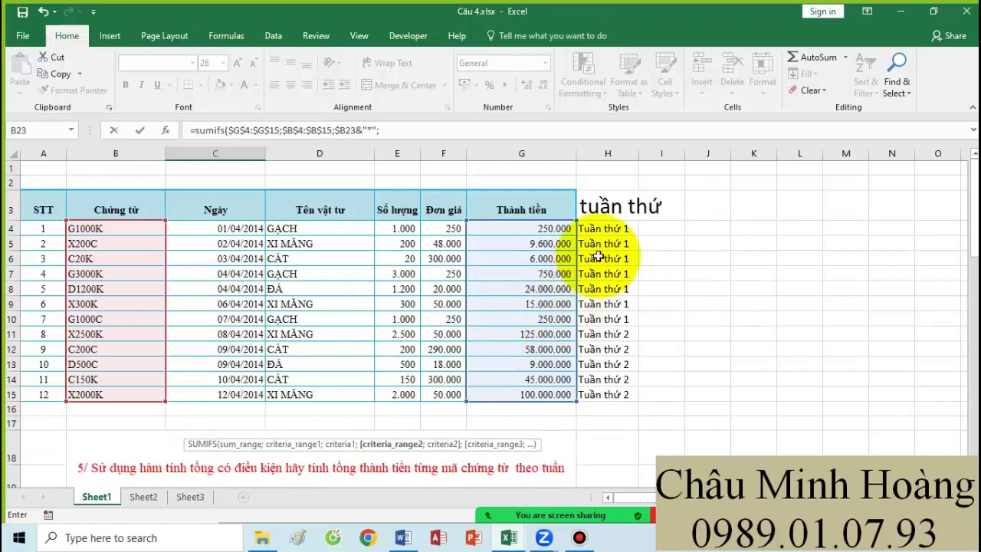
# Step: Add the tuần thứ helper column $H$4:$H$15 as the second criteria range, with absolute references
pyautogui.moveTo(604, 228); pyautogui.dragTo(605, 393)
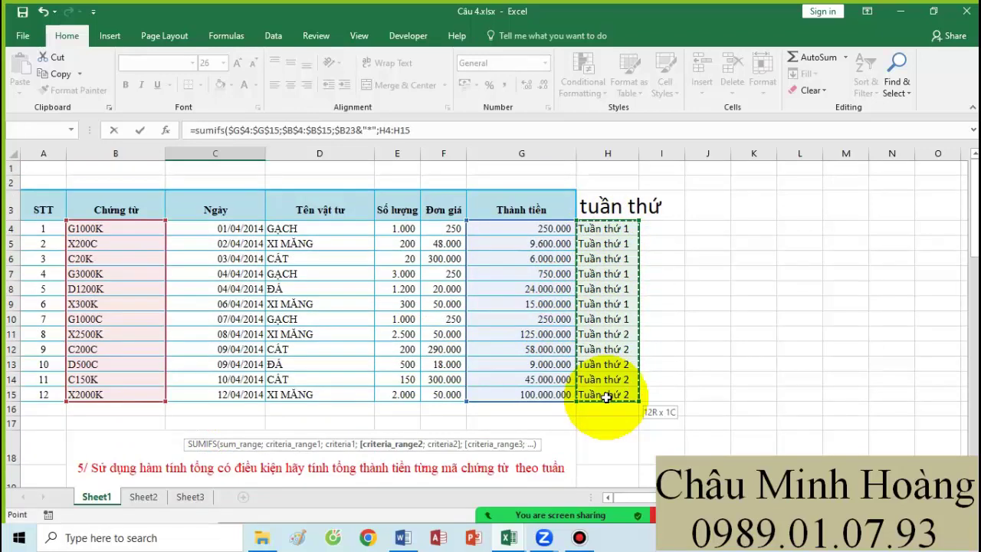
pyautogui.press('F4')
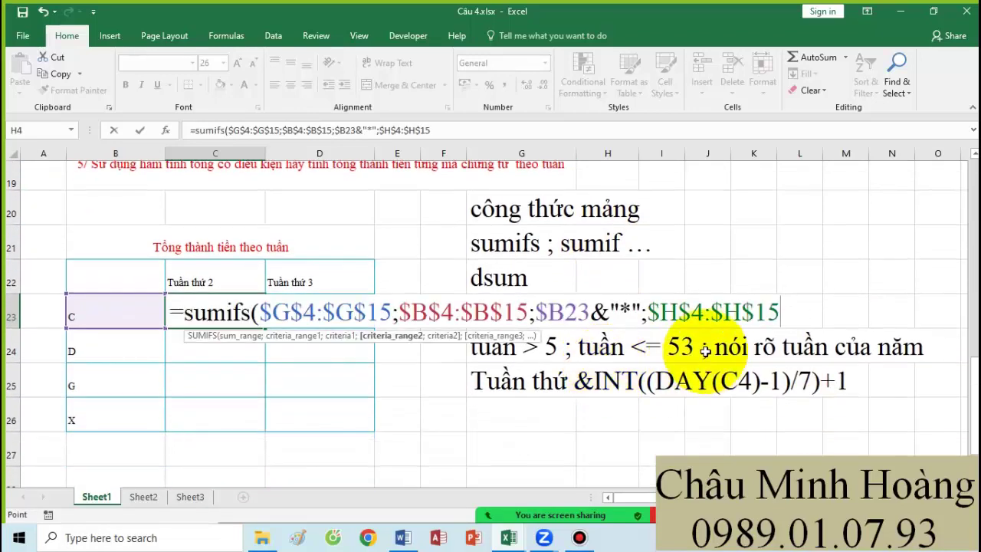
pyautogui.scroll(3, 468, 276)
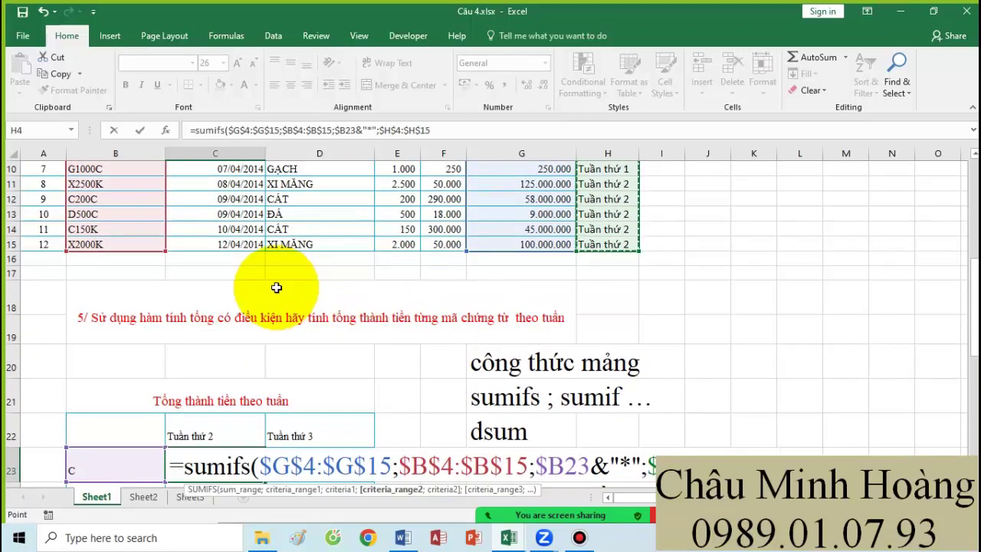
pyautogui.scroll(-3, 276, 287)
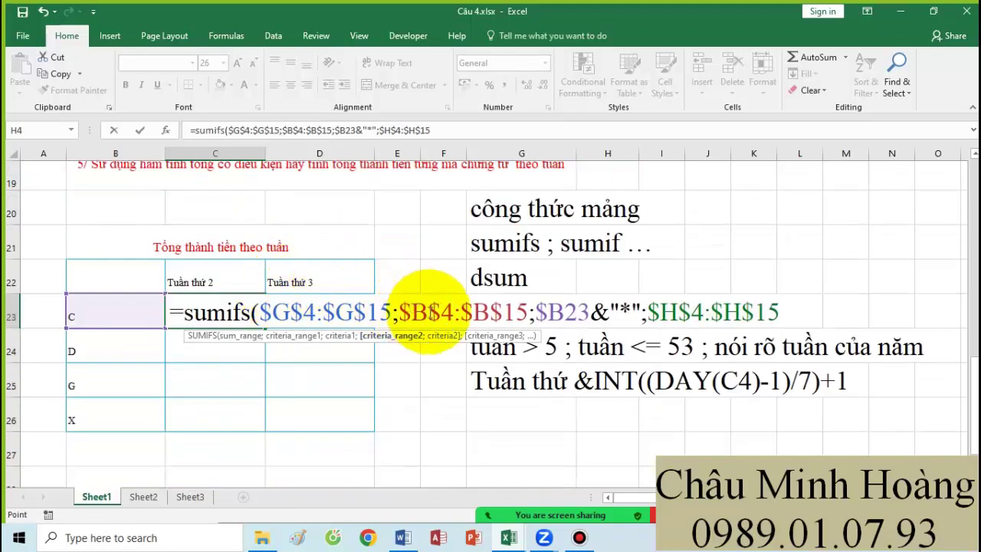
pyautogui.moveTo(611, 313); pyautogui.dragTo(633, 318)
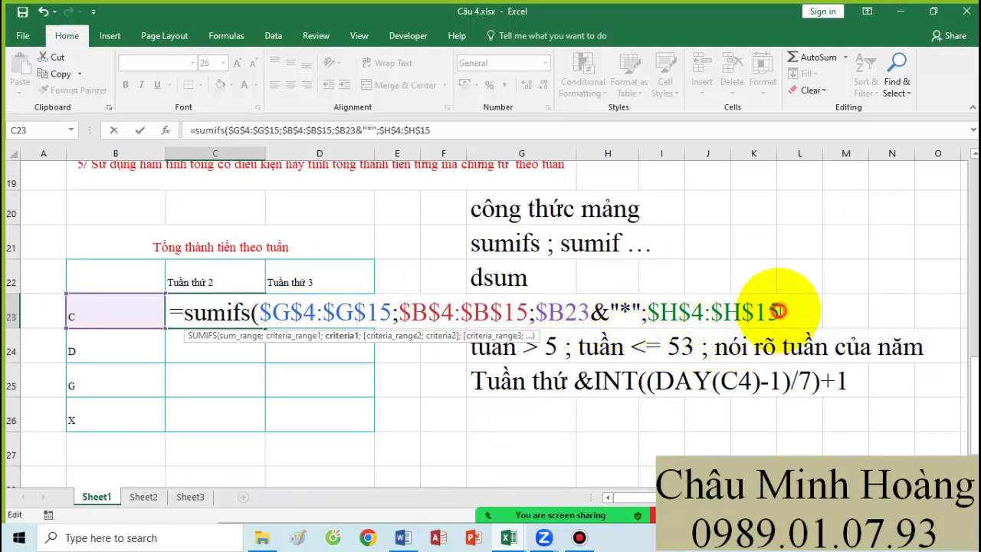
pyautogui.click(780, 310)
pyautogui.write(';')
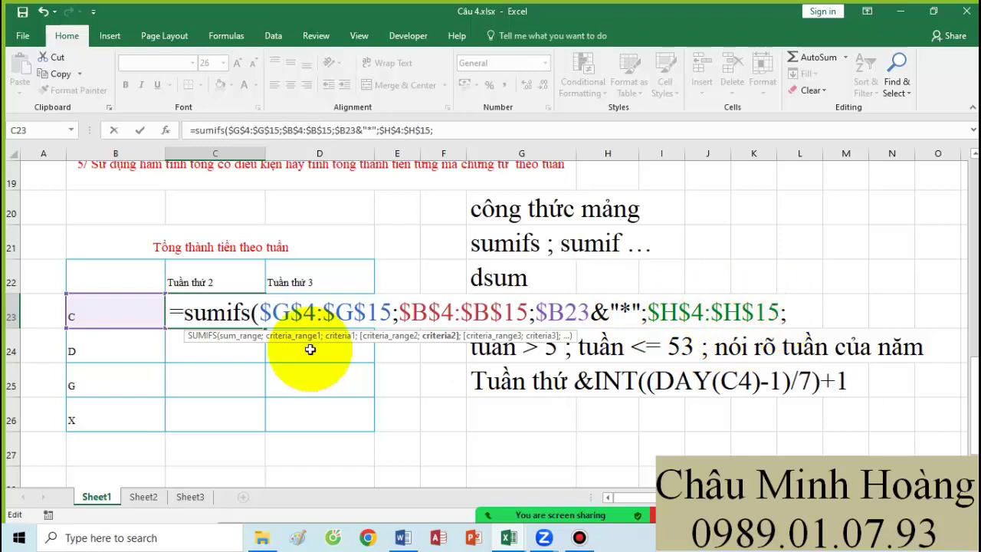
# Step: Use the week header C$22 as the second criterion, with only its row locked, and complete the SUMIFS formula
pyautogui.click(253, 282)
pyautogui.press('F4')
pyautogui.press('F4')
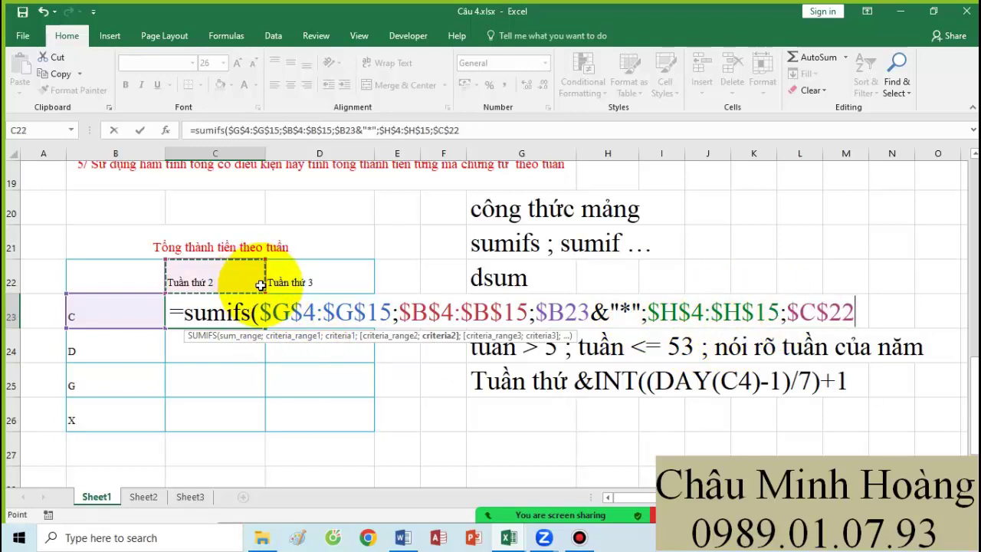
pyautogui.write('))')
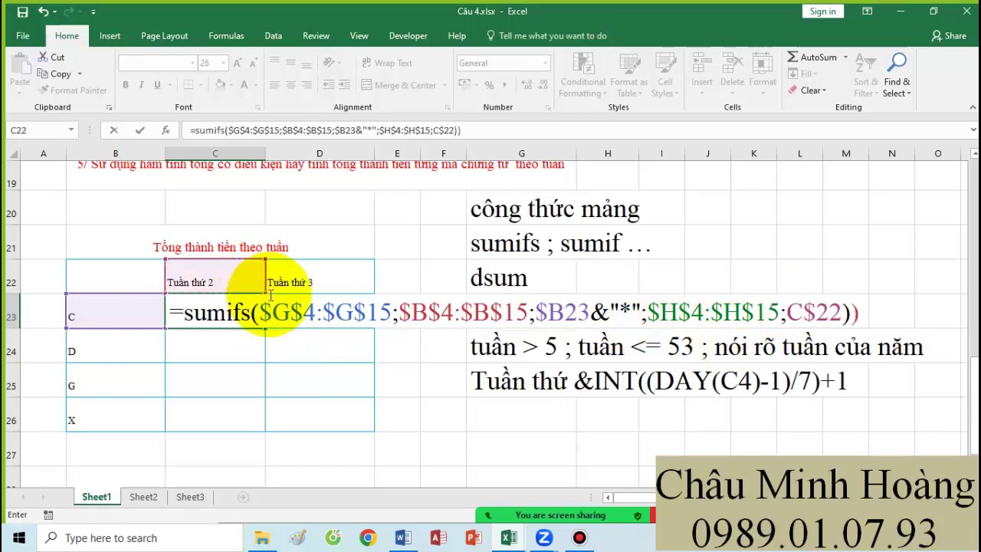
pyautogui.press('Return')
# Step: Fill the C23 formula across the summary table through D26 and autofit column C's width
pyautogui.click(259, 323)
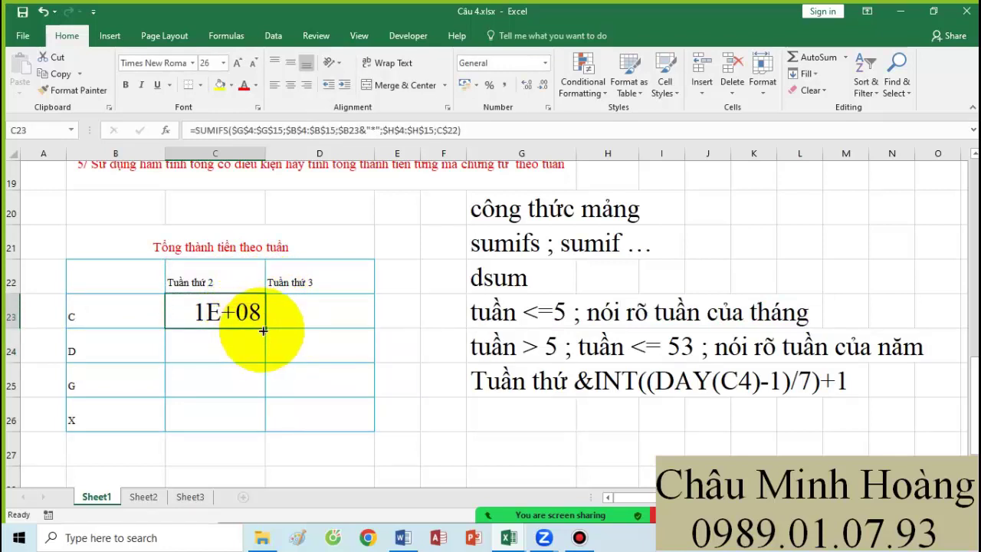
pyautogui.moveTo(263, 329); pyautogui.dragTo(373, 420)
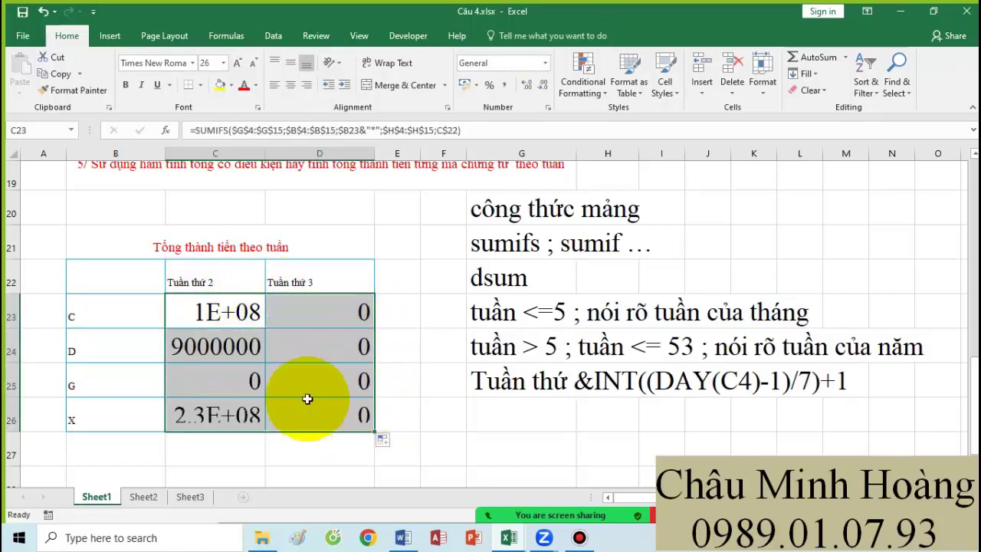
pyautogui.doubleClick(266, 151)
# Step: Copy the C23 SUMIFS formula without its equals sign, switch to Word and paste it on a new line below the Tuần thứ formula
pyautogui.doubleClick(238, 315)
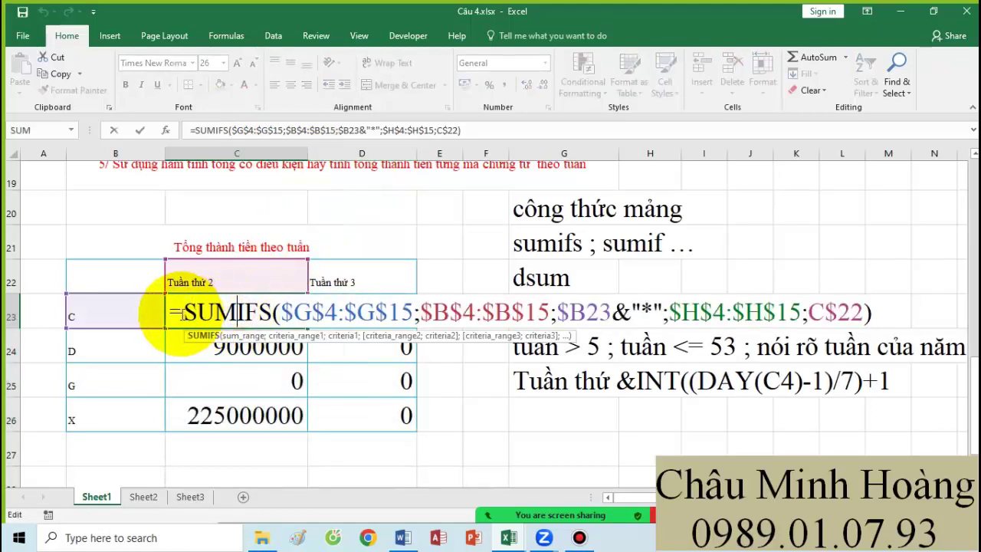
pyautogui.moveTo(182, 312); pyautogui.dragTo(870, 312)
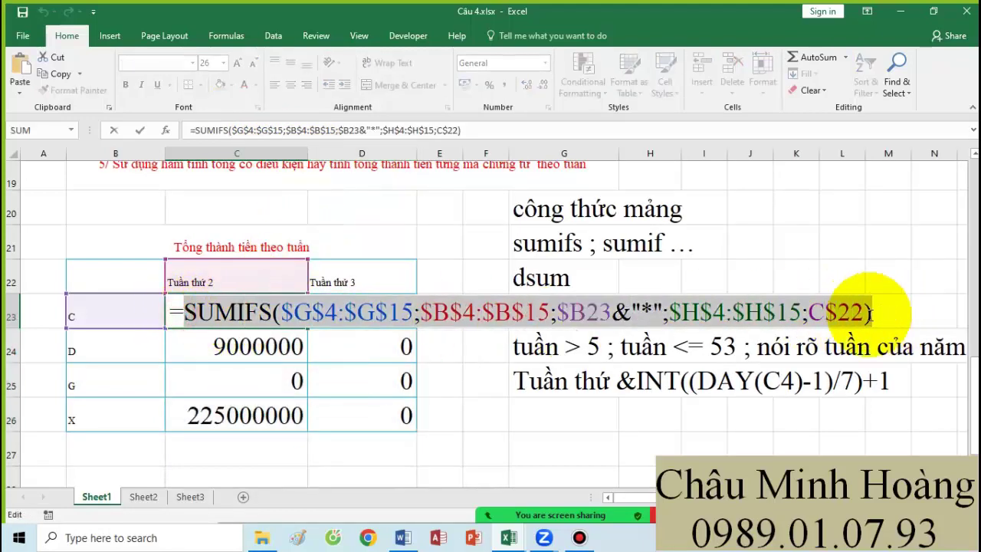
pyautogui.press('Escape')
pyautogui.click(421, 464)
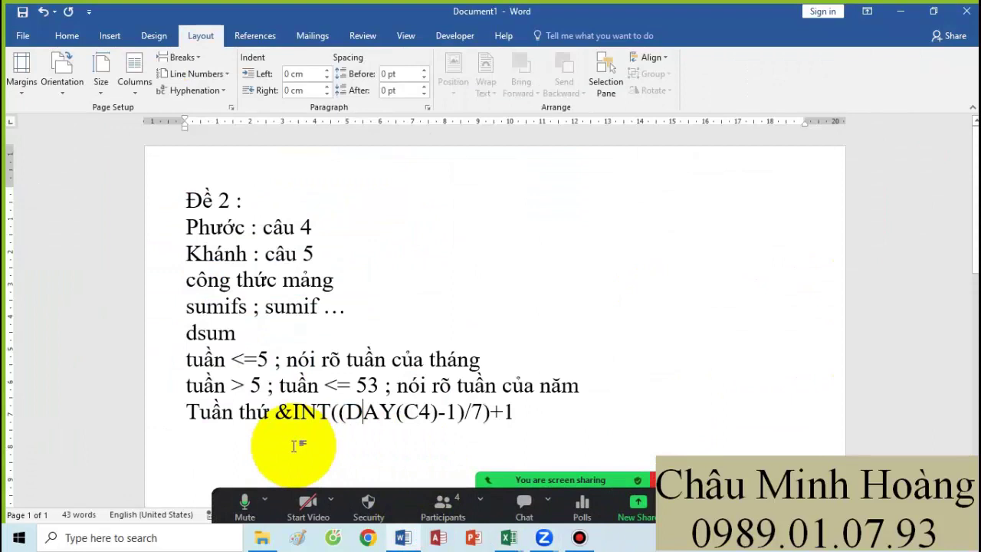
pyautogui.click(529, 418)
pyautogui.press('Return')
pyautogui.hotkey('ctrl', 'v')
pyautogui.scroll(-1, 266, 434)
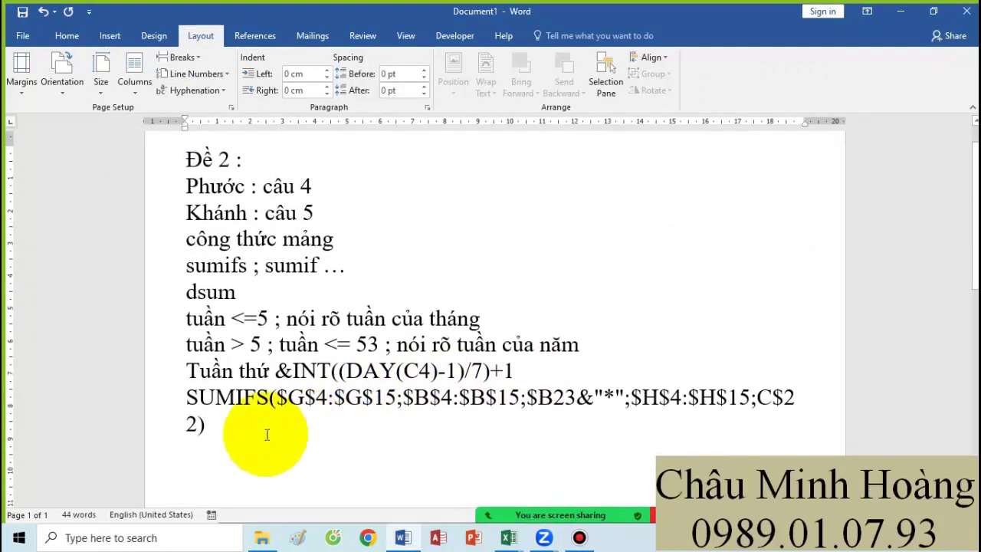
# Step: Append "( dấu * đại diện cho chuỗi kí tự, dấu ? đại diện cho 1 kí tự , ghép chuỗi dùng dấu &)" after the pasted formula
pyautogui.write('(')
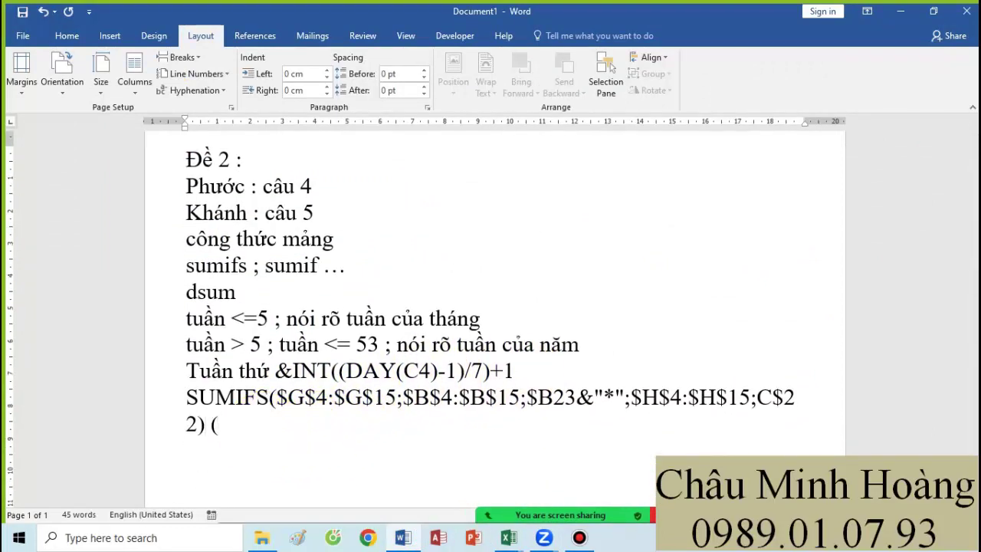
pyautogui.write(' dấu * d')
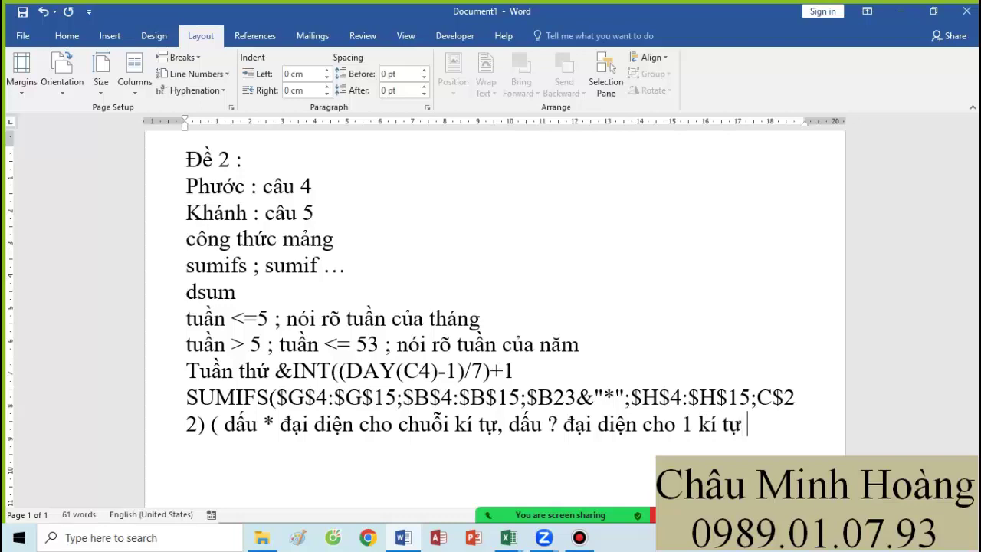
pyautogui.write('ghép chuỗi dun')
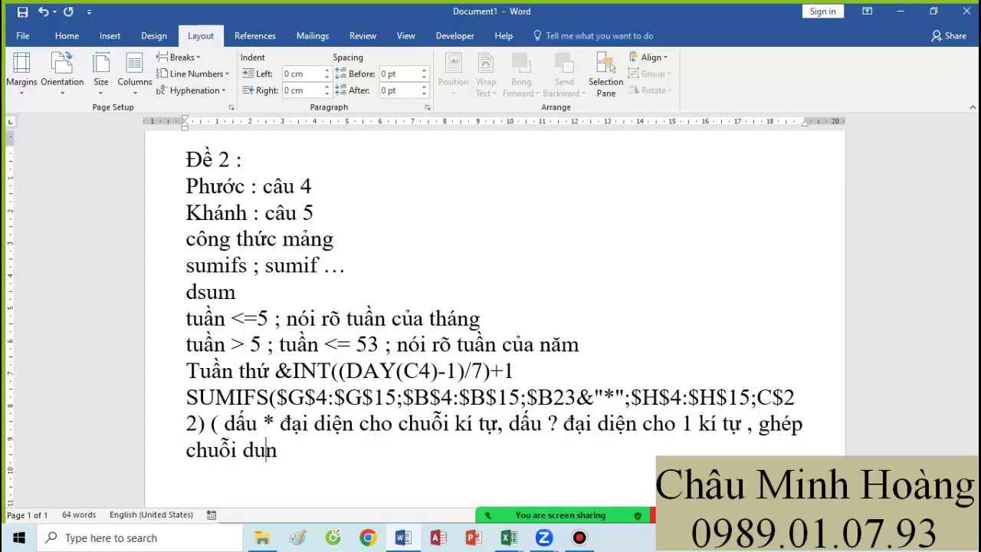
pyautogui.write('gf &')
pyautogui.write(')')
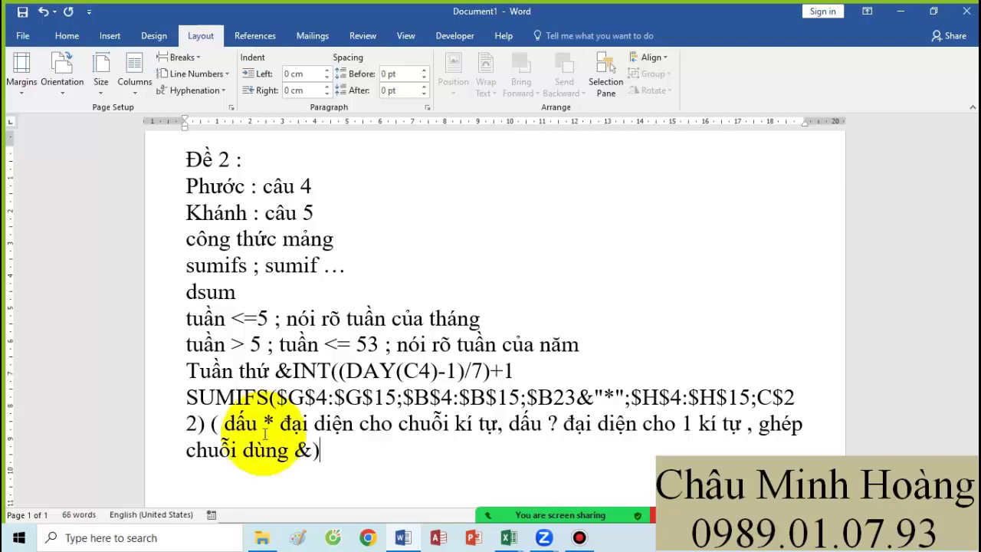
pyautogui.click(300, 450)
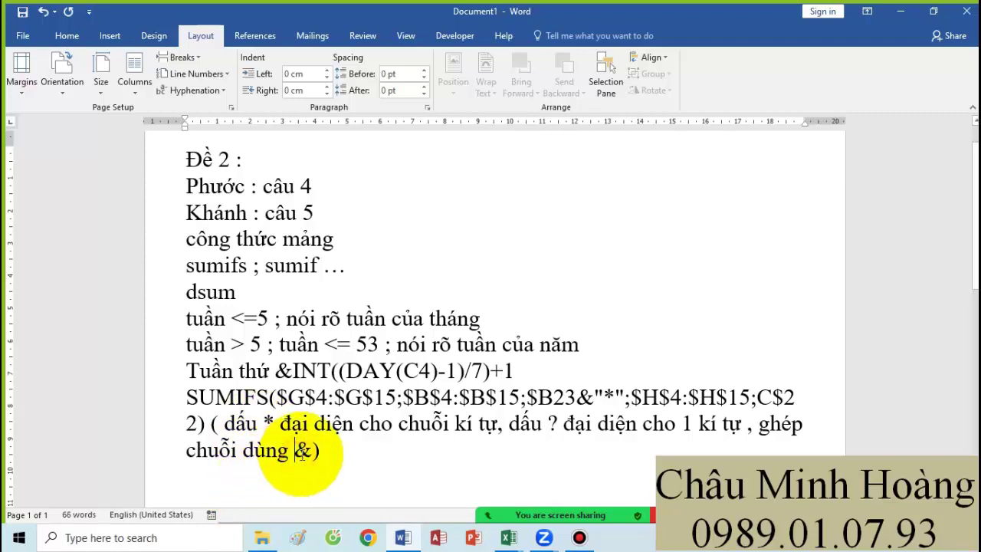
pyautogui.write('dâu')
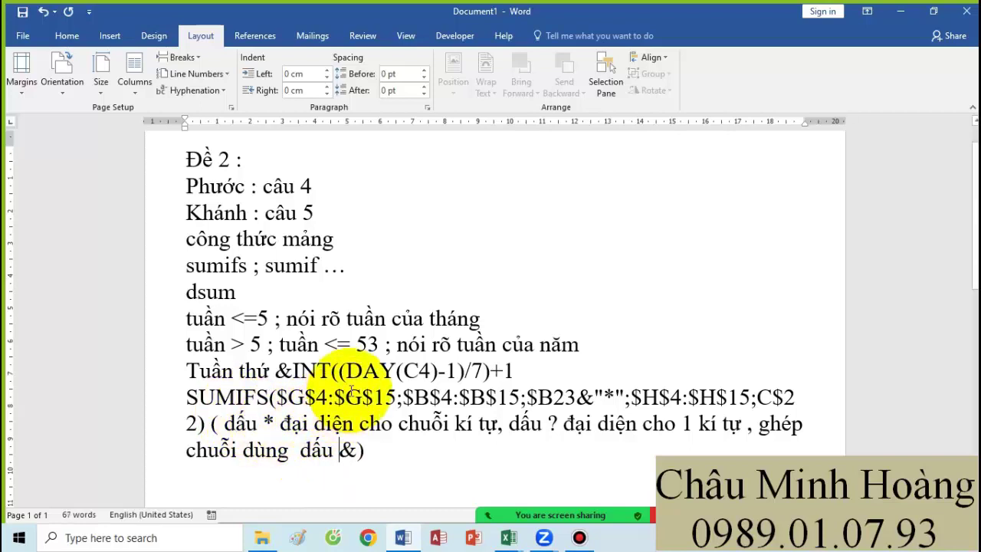
pyautogui.scroll(-1, 345, 405)
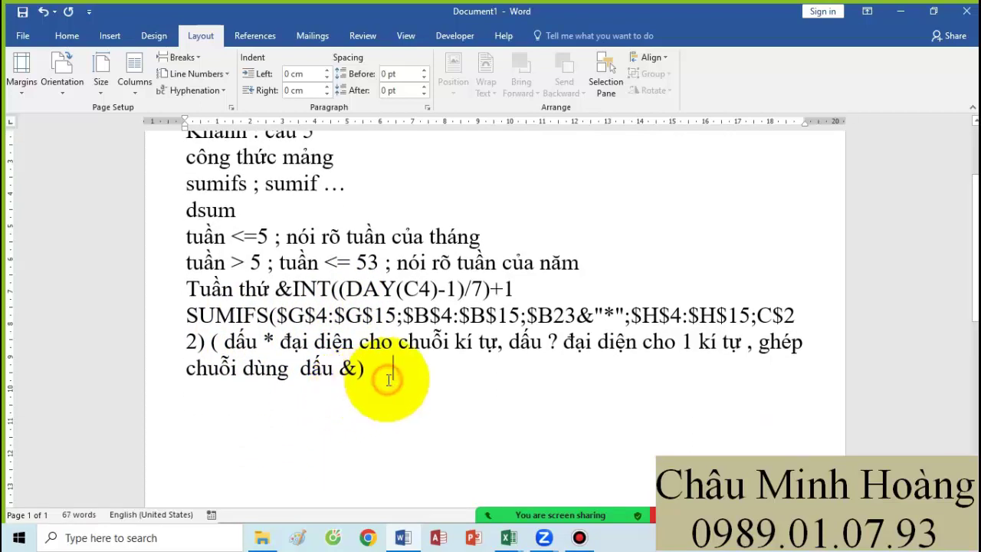
pyautogui.click(368, 369)
pyautogui.press('Return')
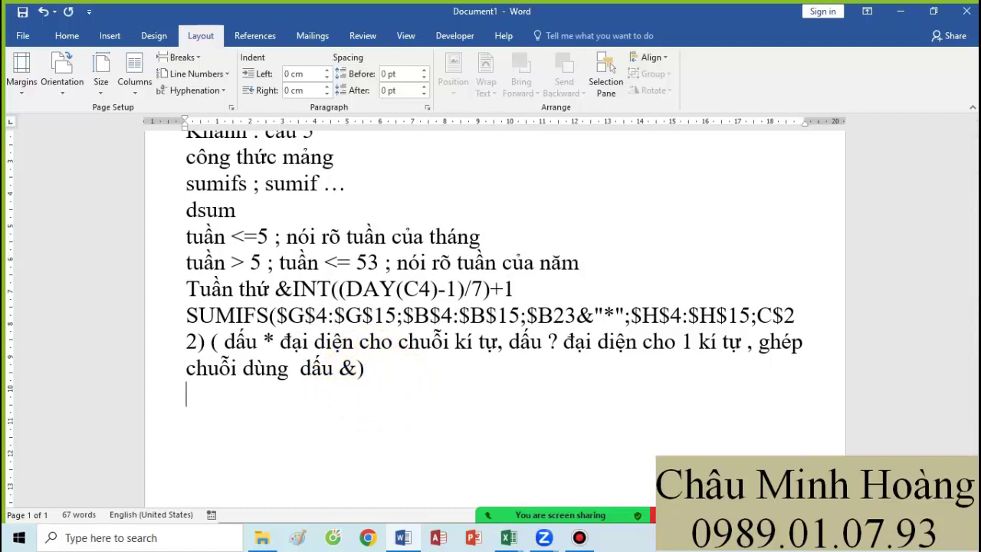
# Step: Highlight the sum range ($G$4:$G$15 in yellow within the pasted SUMIFS formula
pyautogui.moveTo(187, 316); pyautogui.dragTo(368, 367)
pyautogui.click(310, 341)
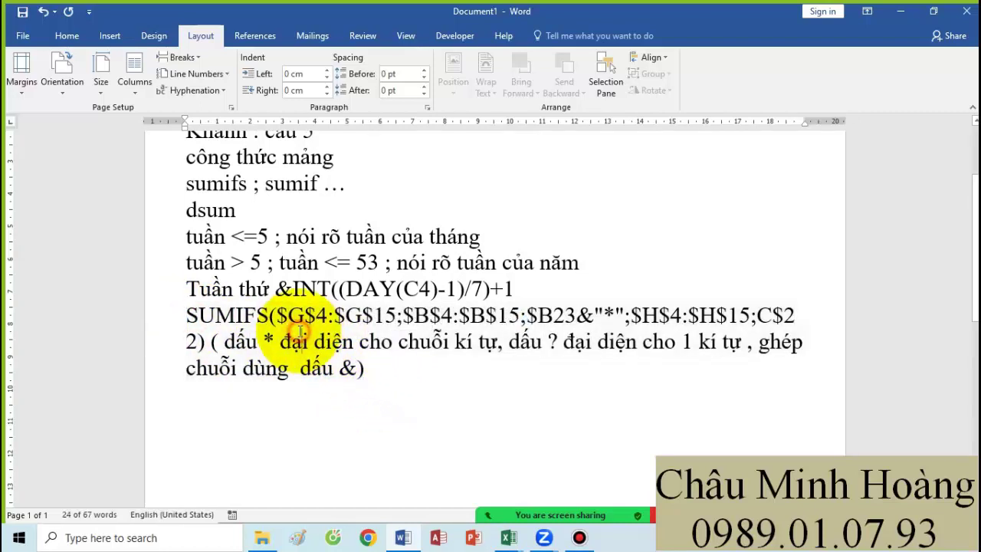
pyautogui.moveTo(270, 314); pyautogui.dragTo(396, 316)
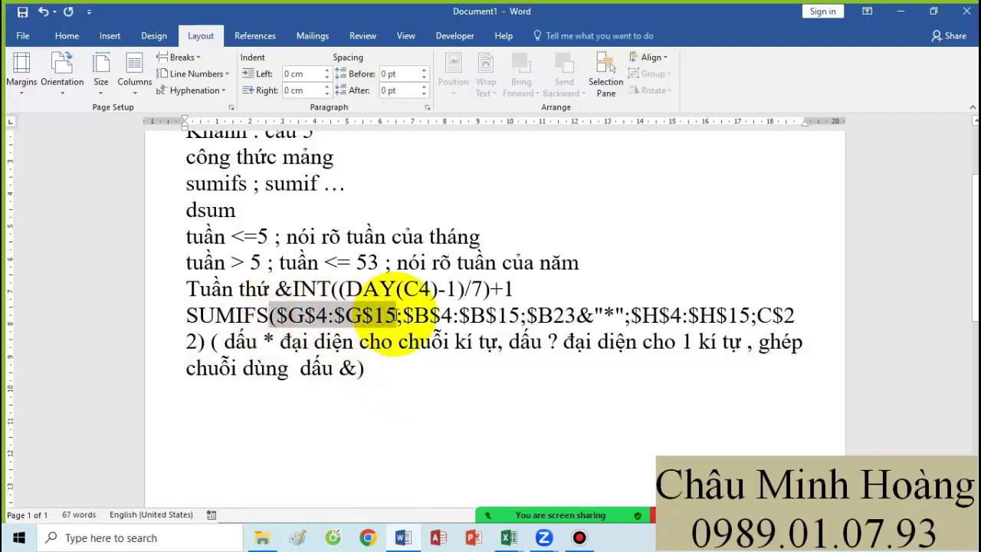
pyautogui.click(66, 35)
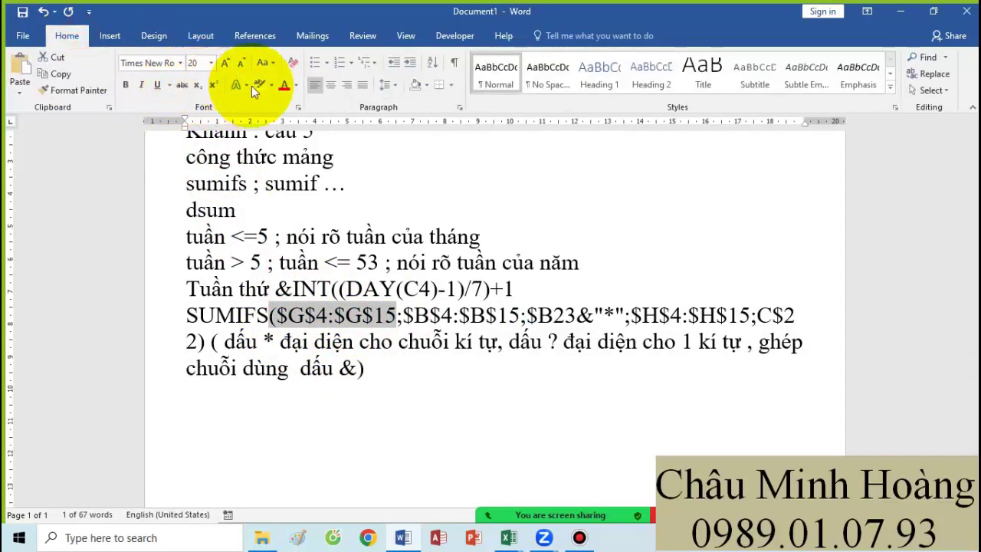
pyautogui.click(259, 84)
pyautogui.moveTo(403, 315); pyautogui.dragTo(491, 314)
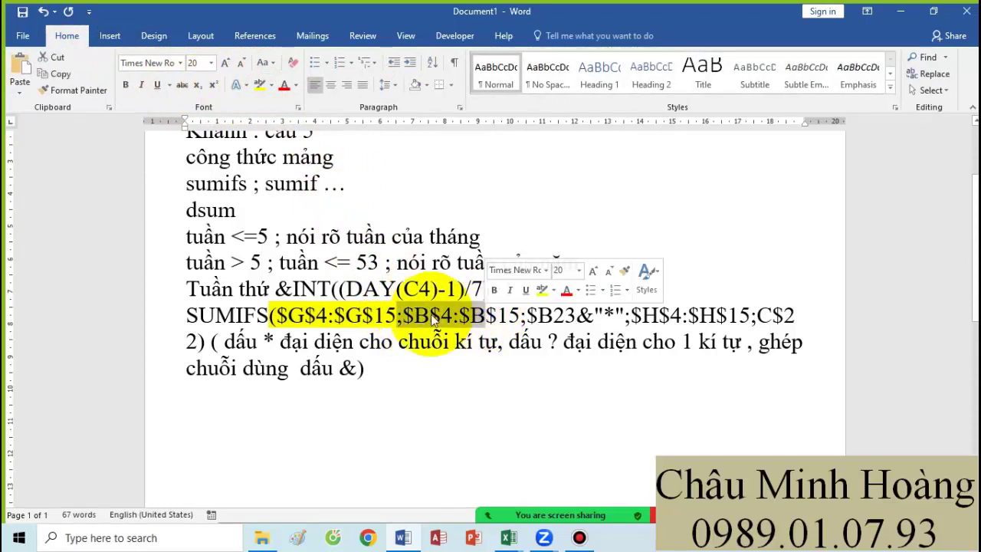
pyautogui.click(404, 311)
pyautogui.moveTo(404, 311); pyautogui.dragTo(479, 313)
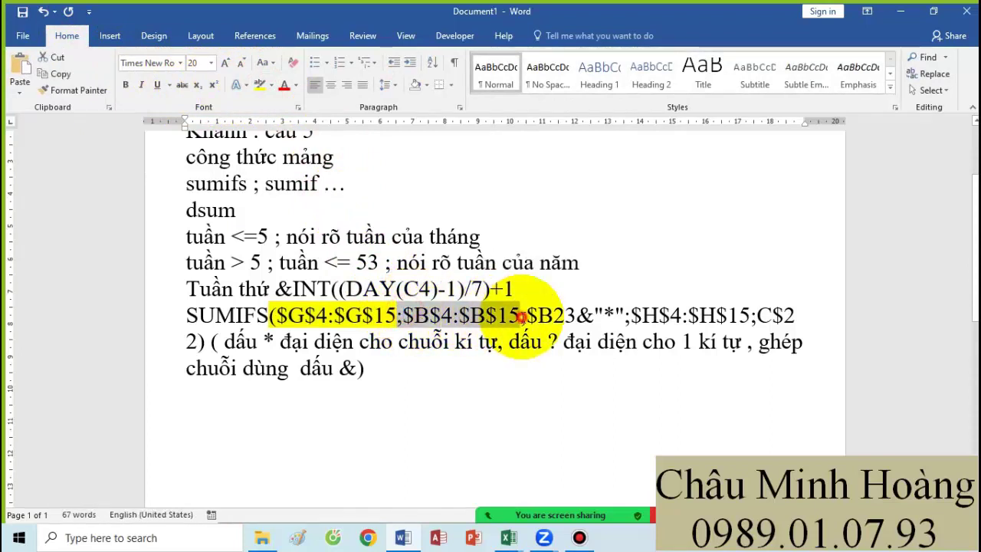
# Step: Add the syntax line "Sumifs ( vùng tính tổng; vùng đk 1 ; đk 1 ; vùng đk 2 ; đk 2 ;…)" below the note
pyautogui.click(376, 372)
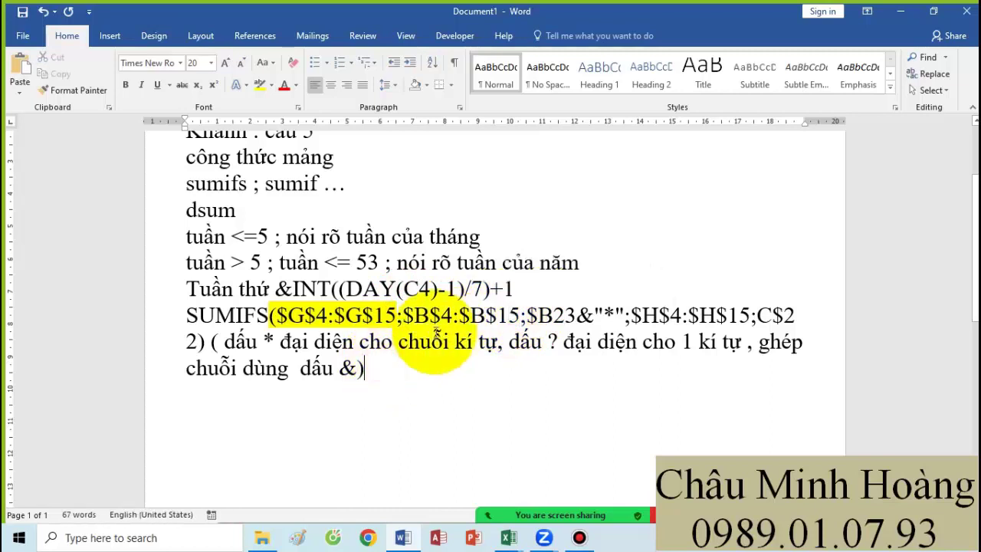
pyautogui.press('Return')
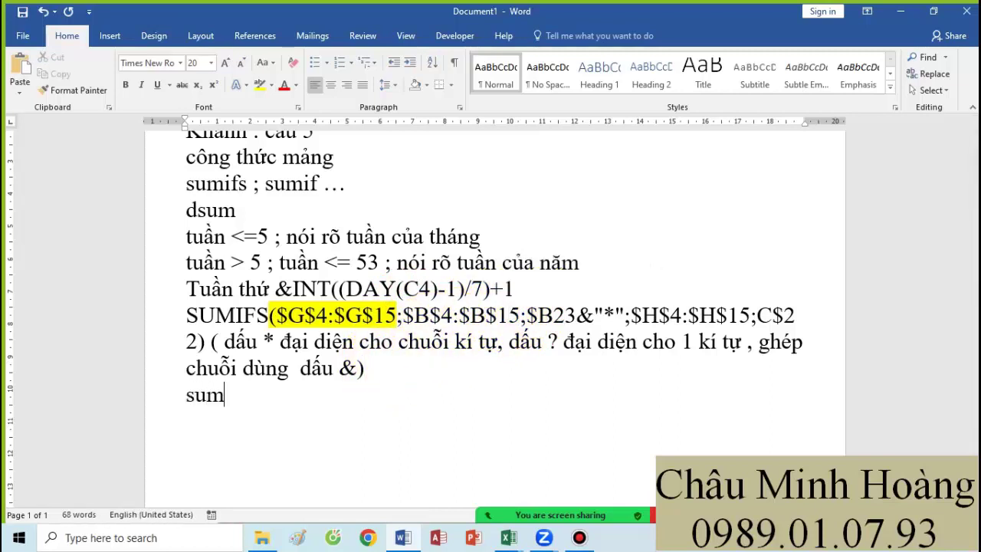
pyautogui.write('sumifs (')
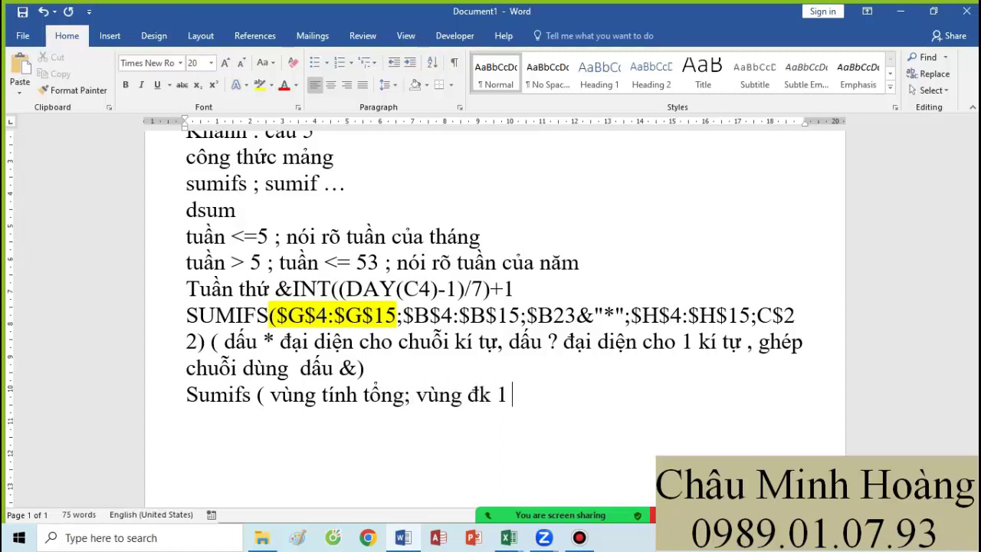
pyautogui.write('1 ; vùng đk')
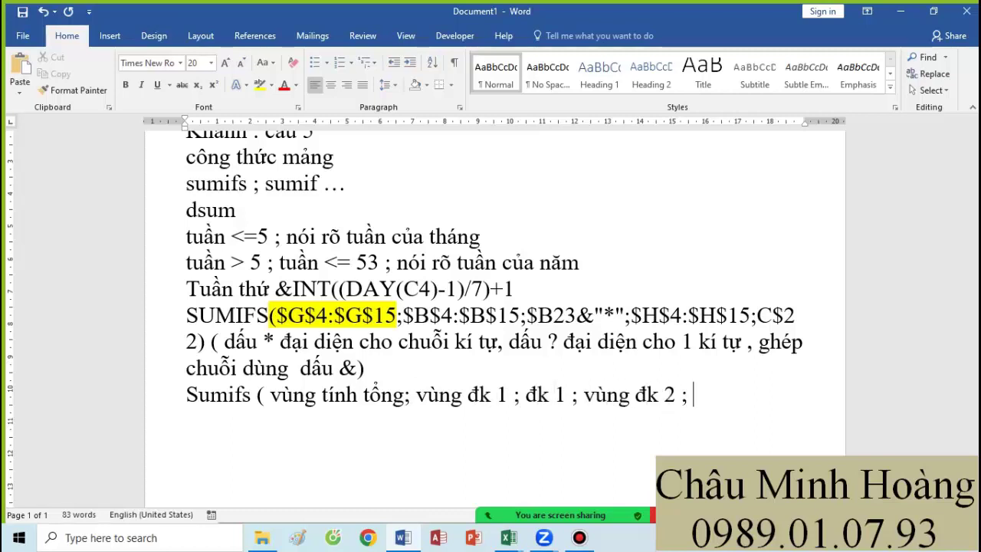
pyautogui.write(' 2')
pyautogui.write(' ;...')
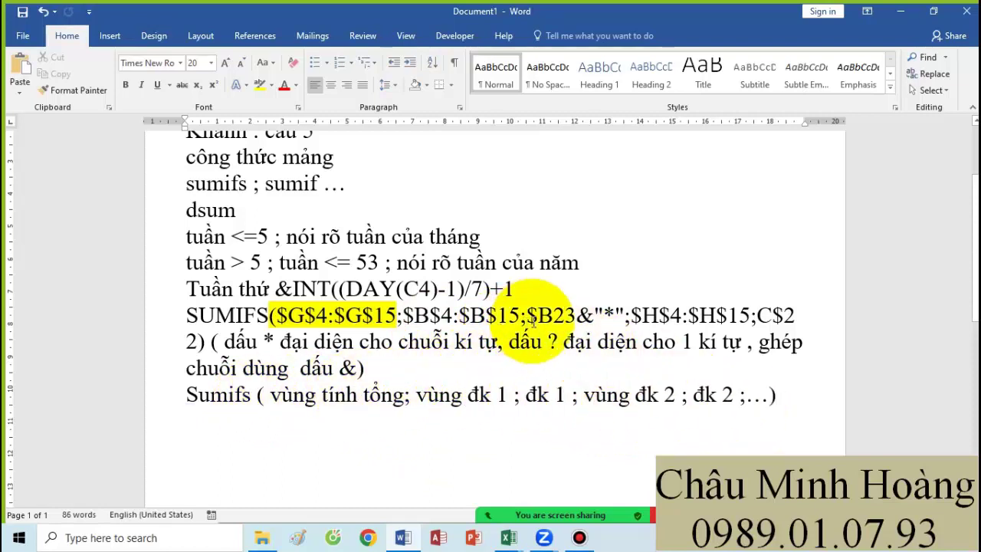
# Step: Highlight the first criterion $B23&"*" in yellow within the pasted SUMIFS formula
pyautogui.moveTo(540, 316); pyautogui.dragTo(624, 310)
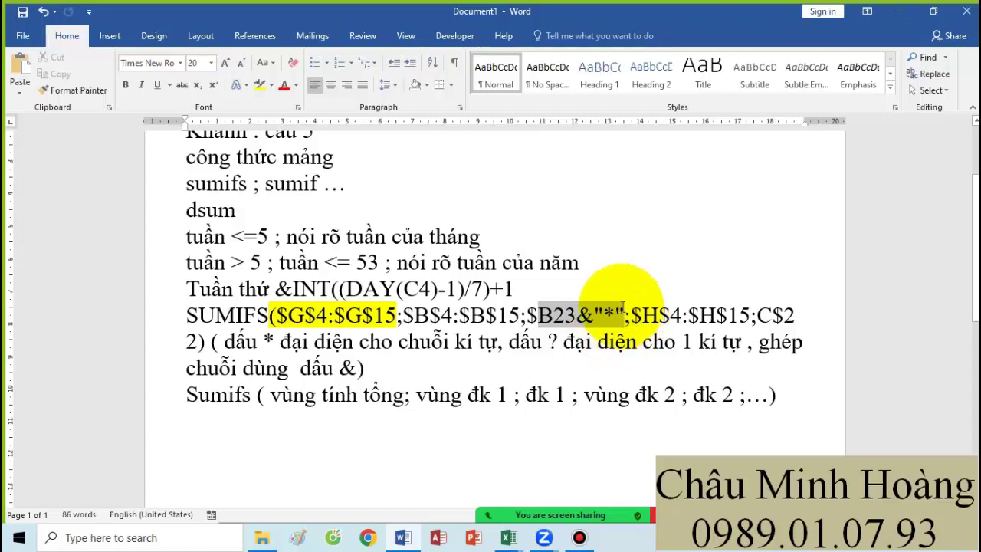
pyautogui.moveTo(521, 316); pyautogui.dragTo(629, 306)
pyautogui.click(624, 315)
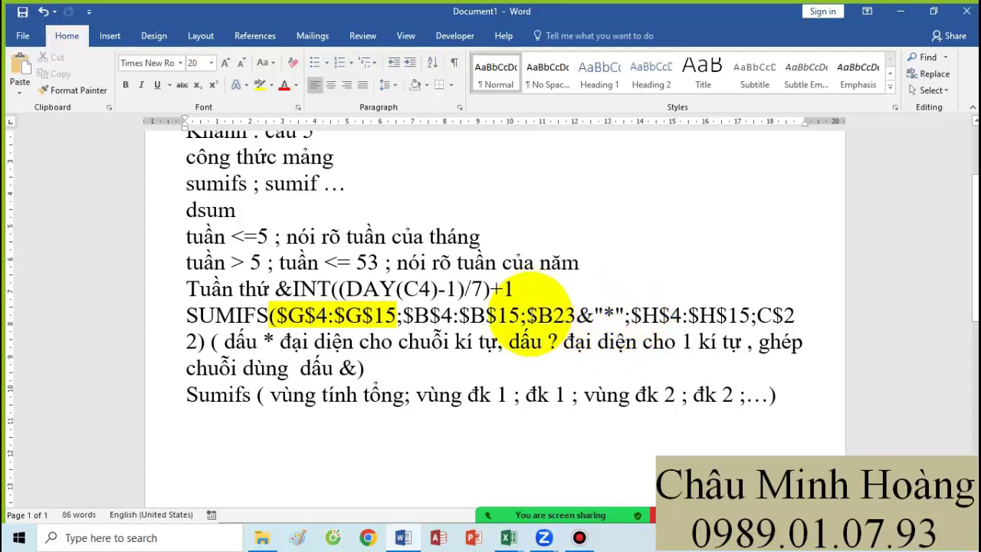
pyautogui.keyDown('shift'); pyautogui.click(526, 315); pyautogui.keyUp('shift')
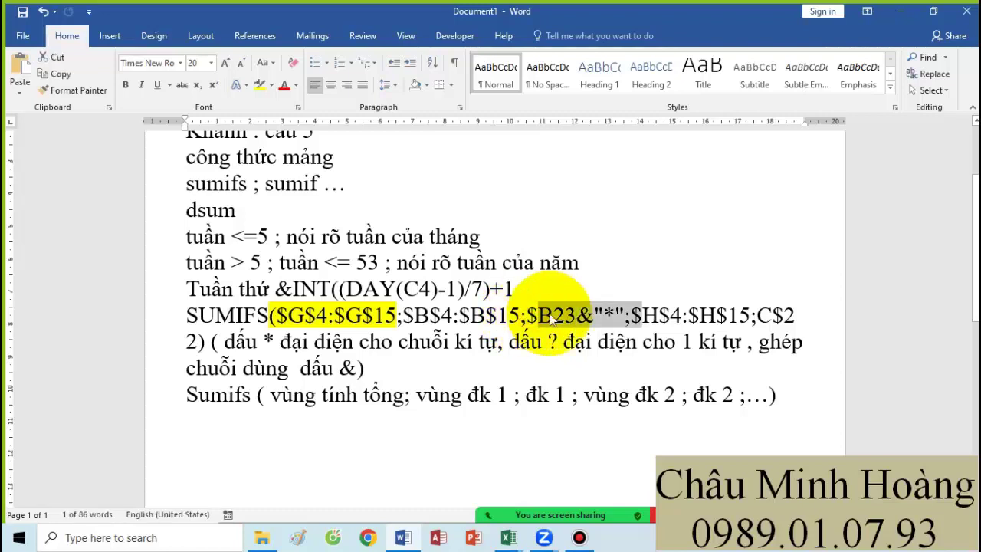
pyautogui.click(565, 315)
pyautogui.moveTo(538, 315); pyautogui.dragTo(624, 314)
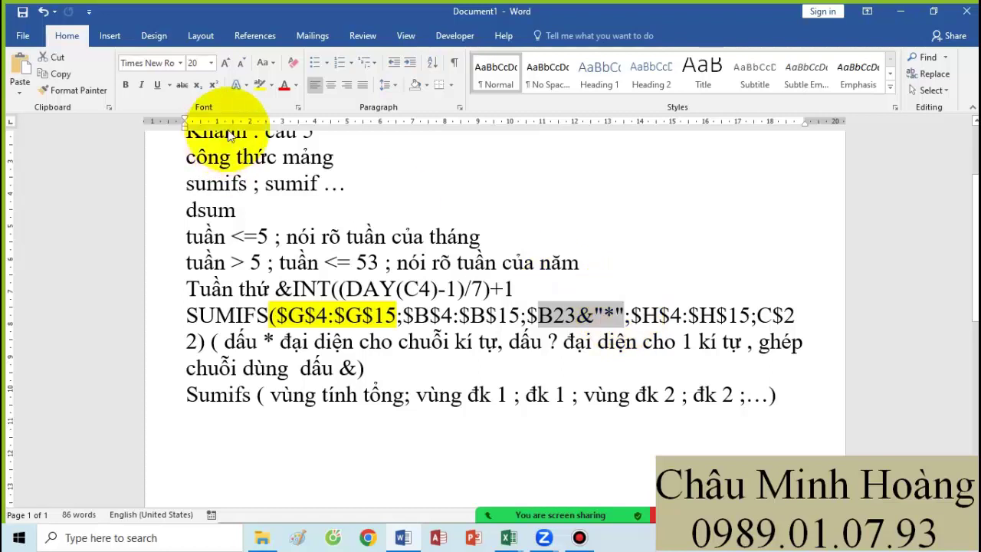
pyautogui.click(262, 88)
pyautogui.moveTo(526, 315); pyautogui.dragTo(537, 315)
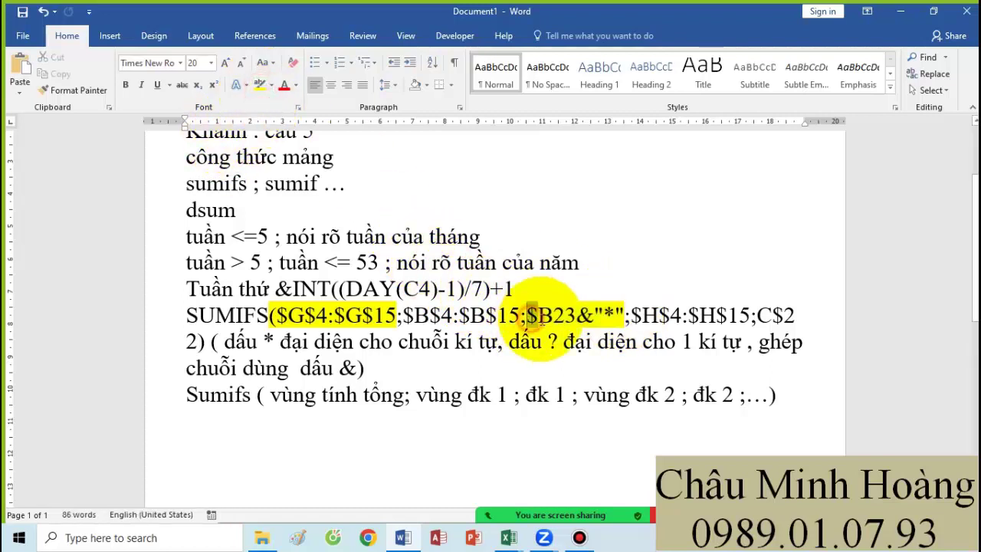
pyautogui.click(261, 85)
pyautogui.press('Right')
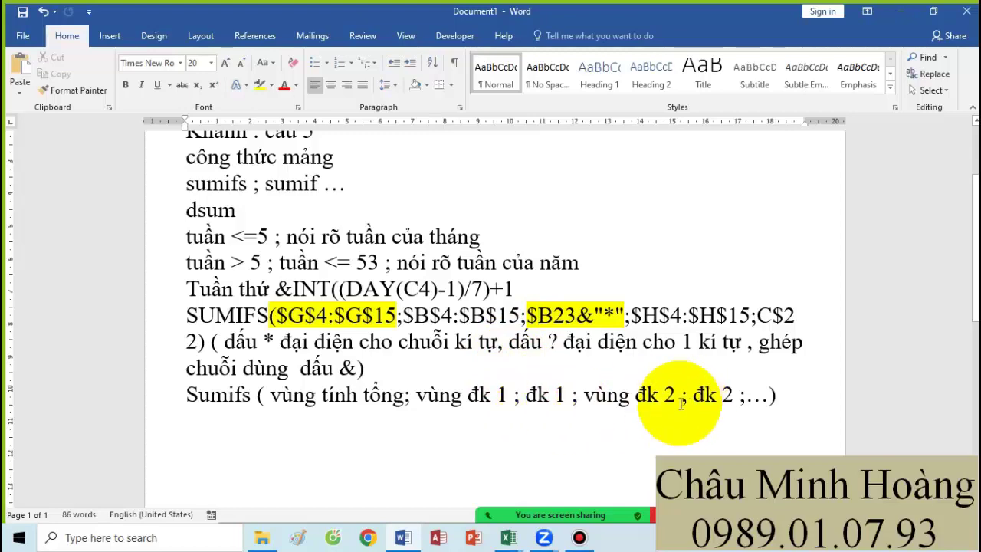
# Step: Switch to Câu 4.xlsx in Excel and replace the SUMIFS formula in C23 with the start of a SUM formula
pyautogui.click(508, 537)
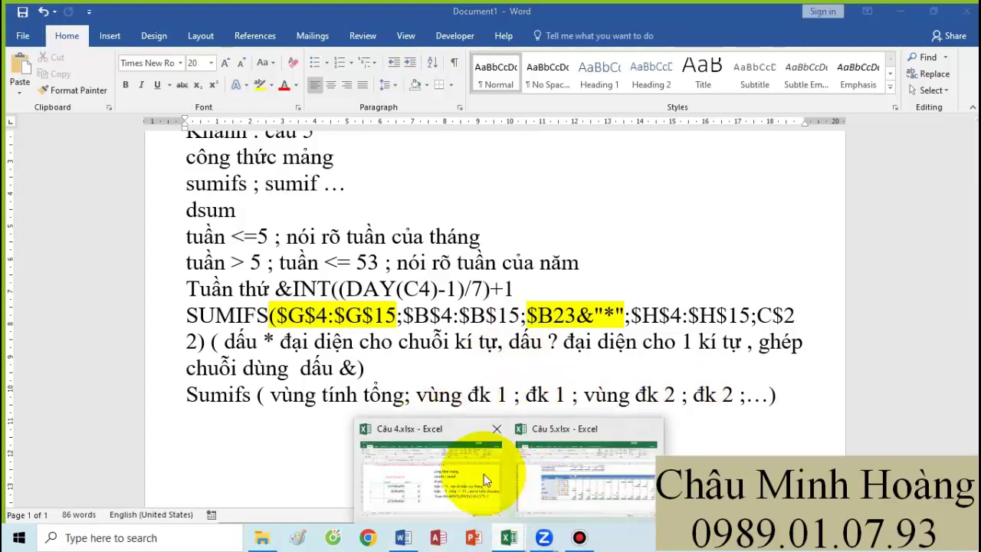
pyautogui.click(452, 471)
pyautogui.doubleClick(211, 309)
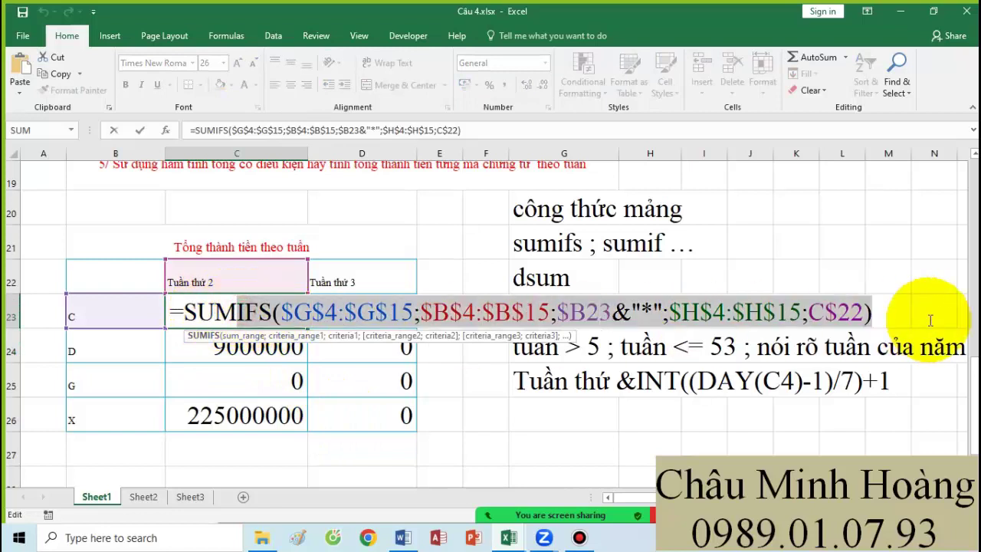
pyautogui.hotkey('ctrl', 'Delete')
pyautogui.write('(')
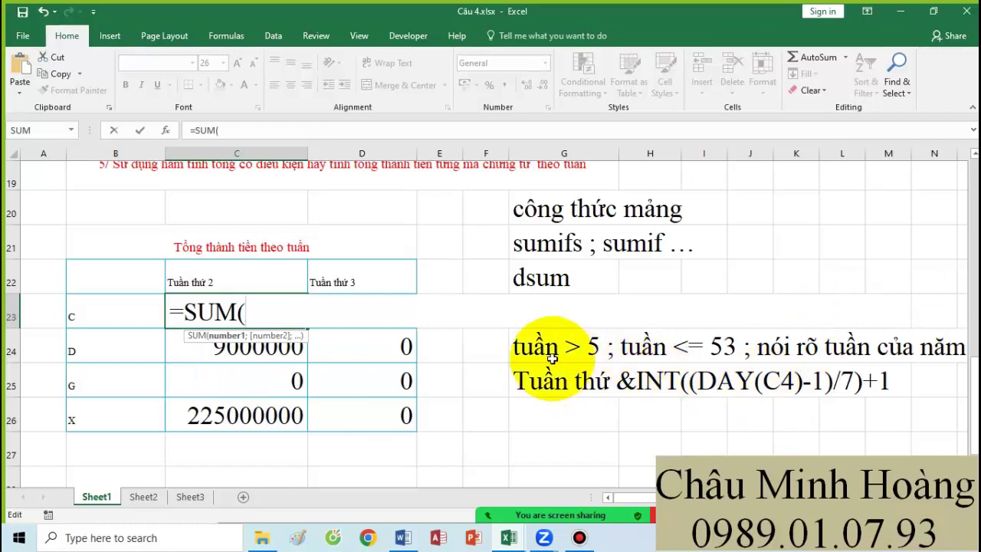
# Step: Enter the Thành tiền range $G$4:$G$15 with absolute references in the SUM, followed by a multiplication with two opening parentheses
pyautogui.scroll(3, 550, 354)
pyautogui.scroll(3, 551, 355)
pyautogui.moveTo(575, 229); pyautogui.dragTo(576, 389)
pyautogui.press('F4')
pyautogui.scroll(-6, 573, 380)
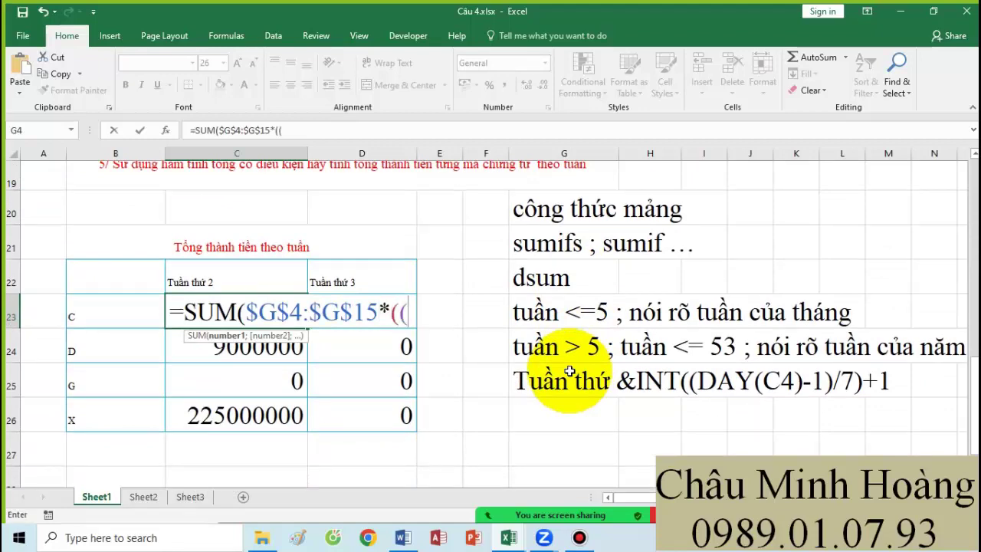
# Step: Add the first condition's left side, LEFT($B$4:$B$15;1)=, to the SUM formula using the absolute Chứng từ range
pyautogui.write('lef')
pyautogui.press('Tab')
pyautogui.scroll(6, 258, 387)
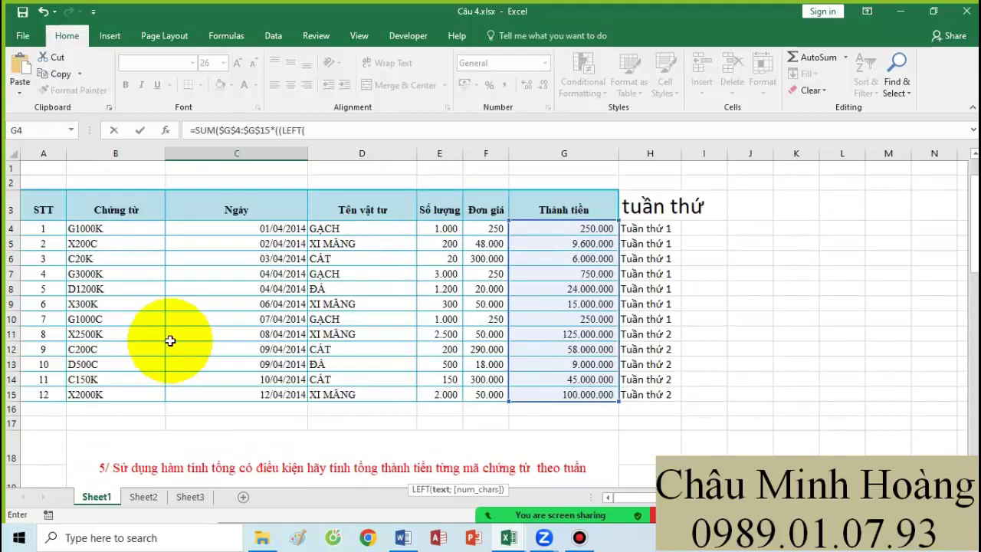
pyautogui.moveTo(122, 230); pyautogui.dragTo(118, 392)
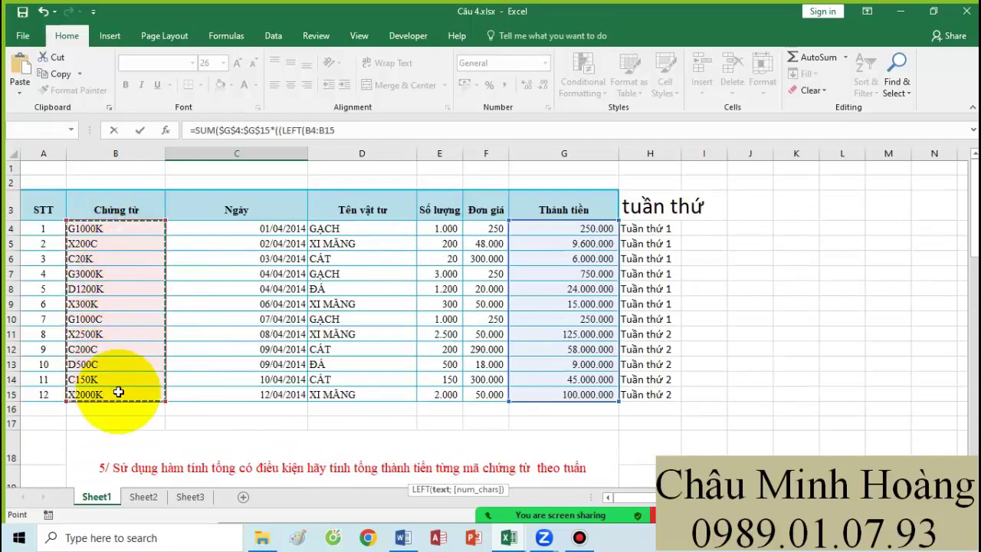
pyautogui.press('F4')
pyautogui.scroll(-6, 115, 391)
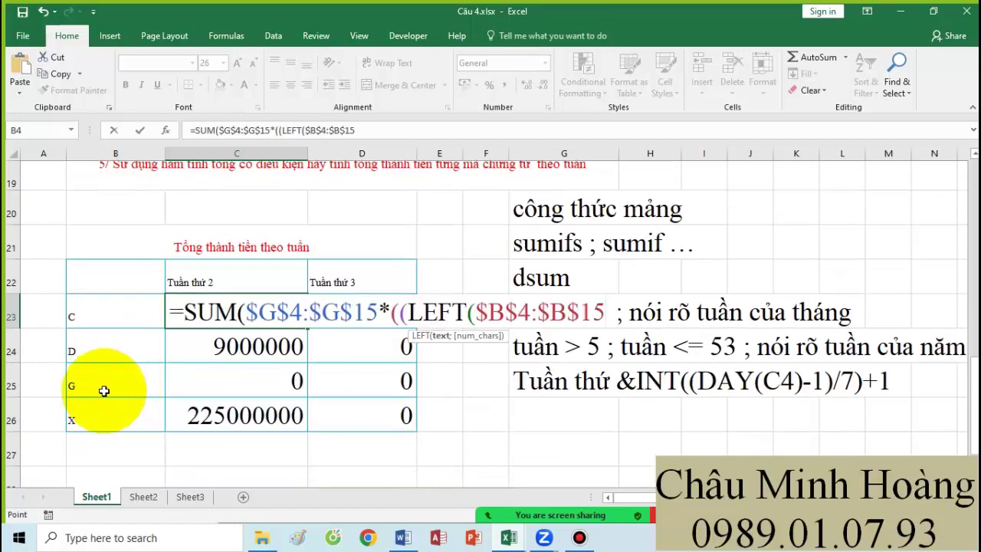
pyautogui.write(';1)=')
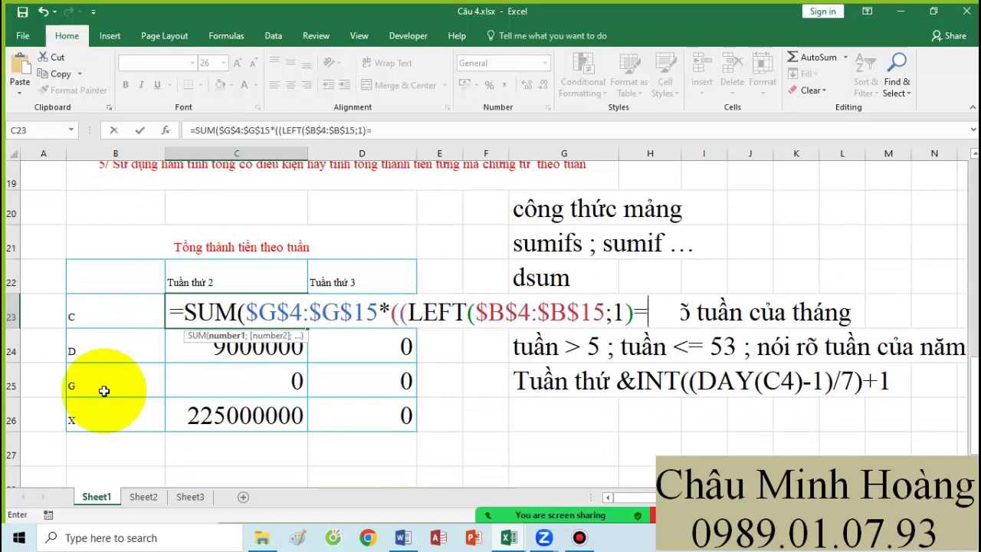
# Step: Compare it with the code cell $B23, locking only the column, and open the second multiplied condition with )*(
pyautogui.click(139, 309)
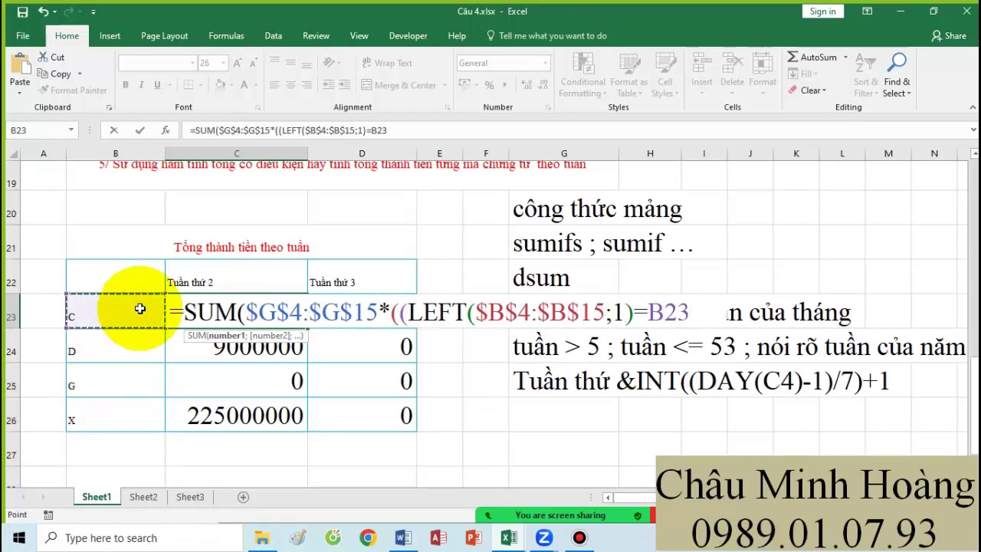
pyautogui.press('F4')
pyautogui.press('F4')
pyautogui.press('F4')
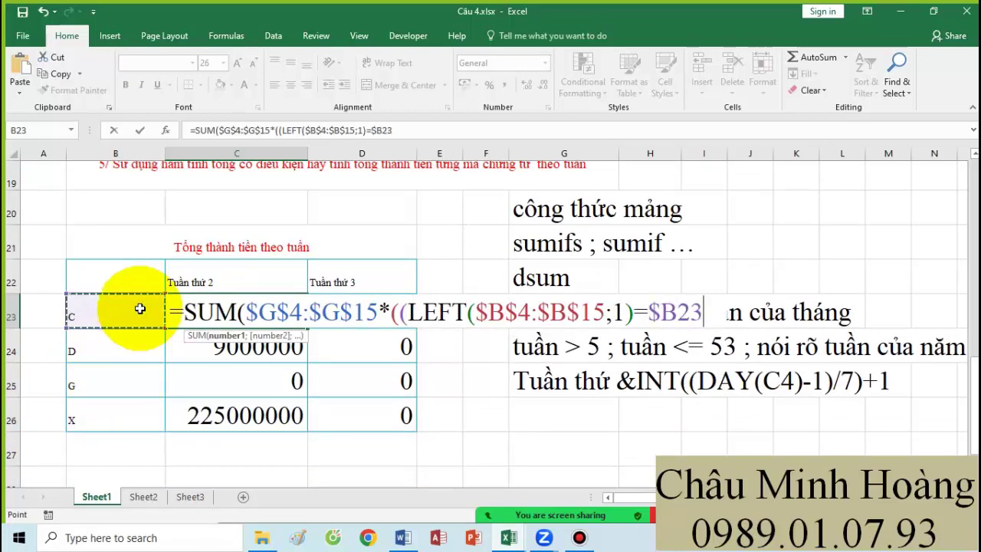
pyautogui.write(')*(')
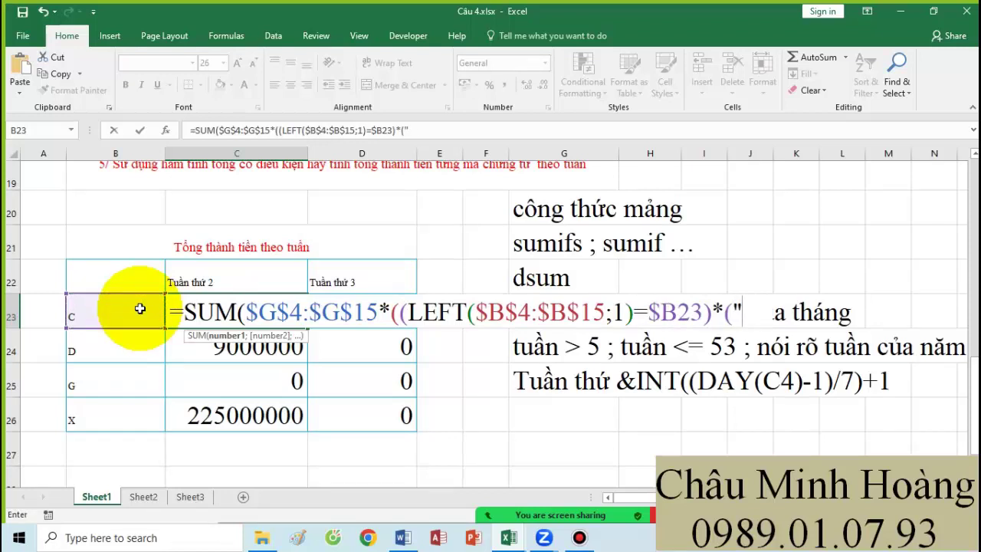
# Step: Begin the second condition of the SUM formula with the quoted text "Tuần thứ "
pyautogui.write('"Tu')
pyautogui.press('capslock')
pyautogui.write('A')
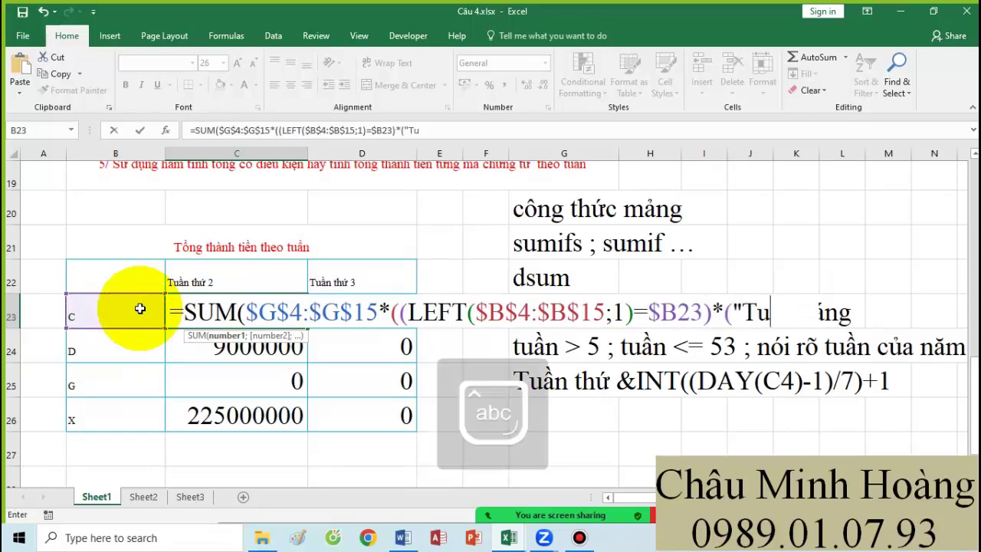
pyautogui.write('aafb')
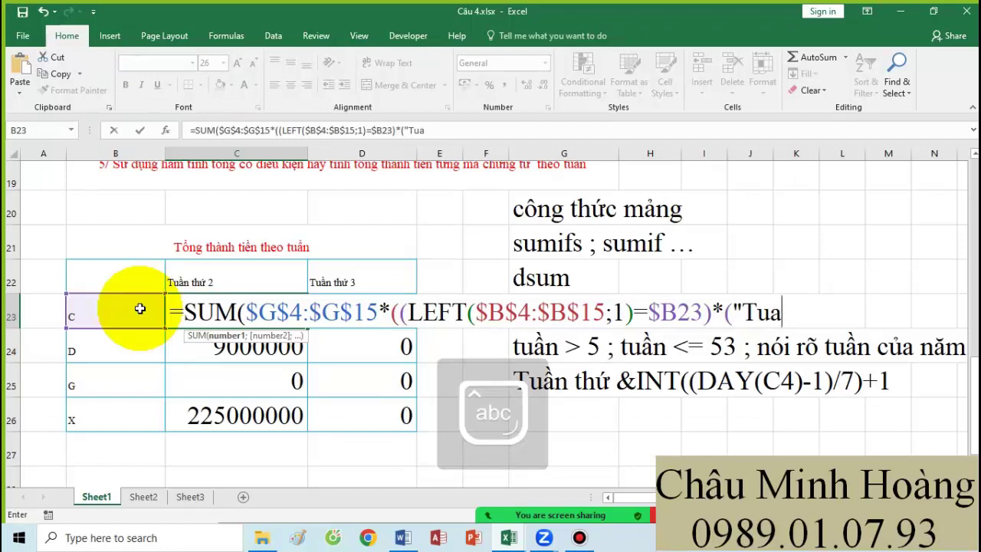
pyautogui.press('BackSpace')
pyautogui.press('BackSpace')
pyautogui.write('uần thứ ')
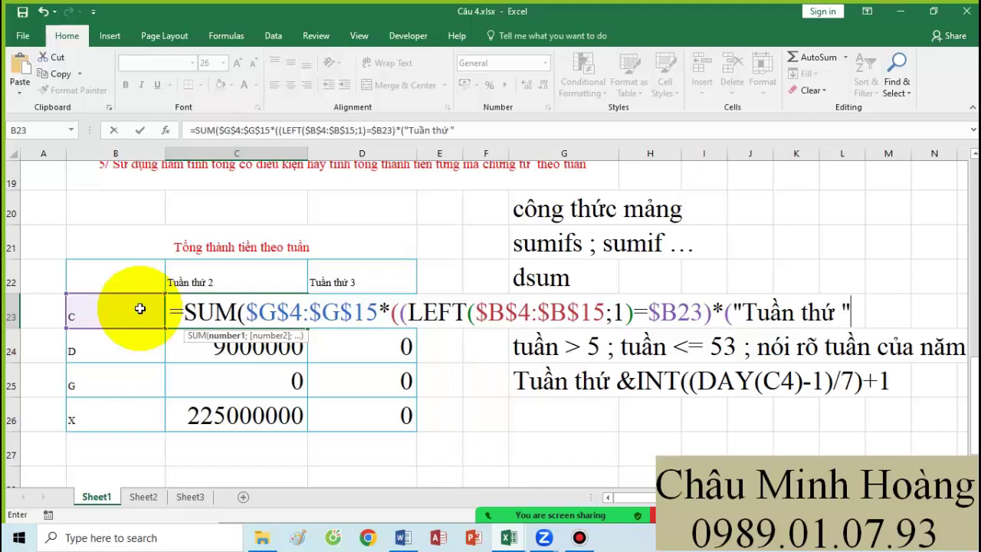
# Step: Append &INT((DAY($C$4:$C$15)-1)/7)+1= to the week condition, using the absolute Ngày range
pyautogui.write('"&int((da')
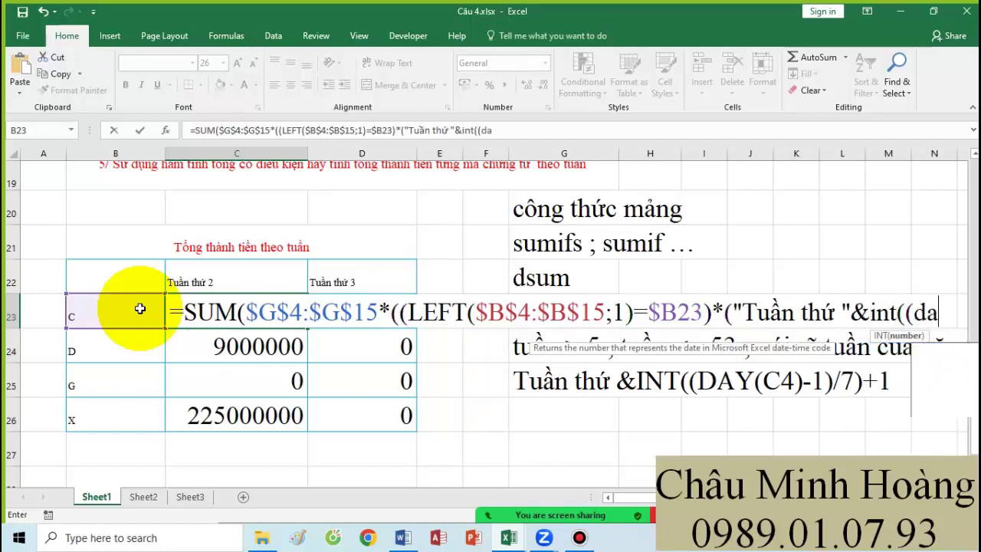
pyautogui.write('y(')
pyautogui.scroll(6, 53, 322)
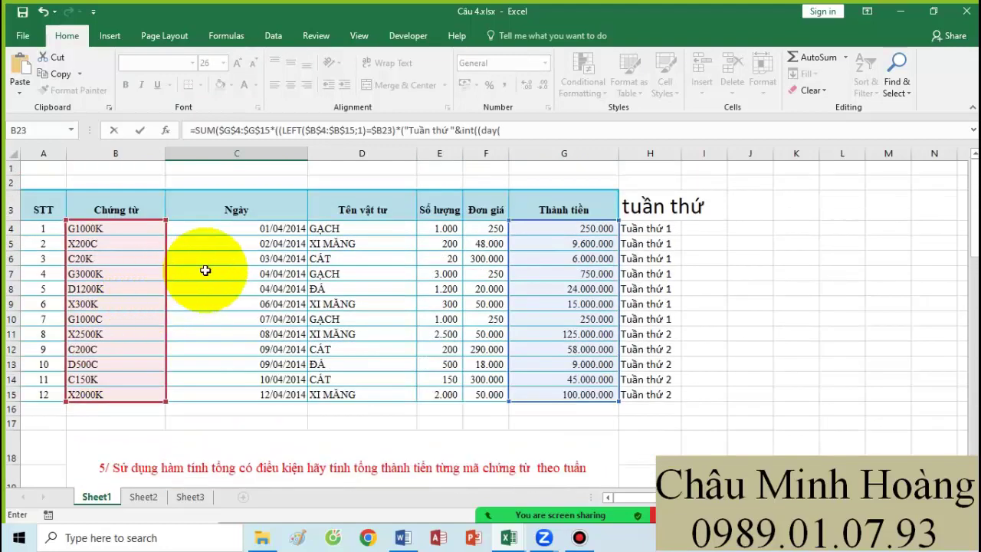
pyautogui.moveTo(276, 230); pyautogui.dragTo(288, 392)
pyautogui.press('F4')
pyautogui.scroll(-6, 285, 383)
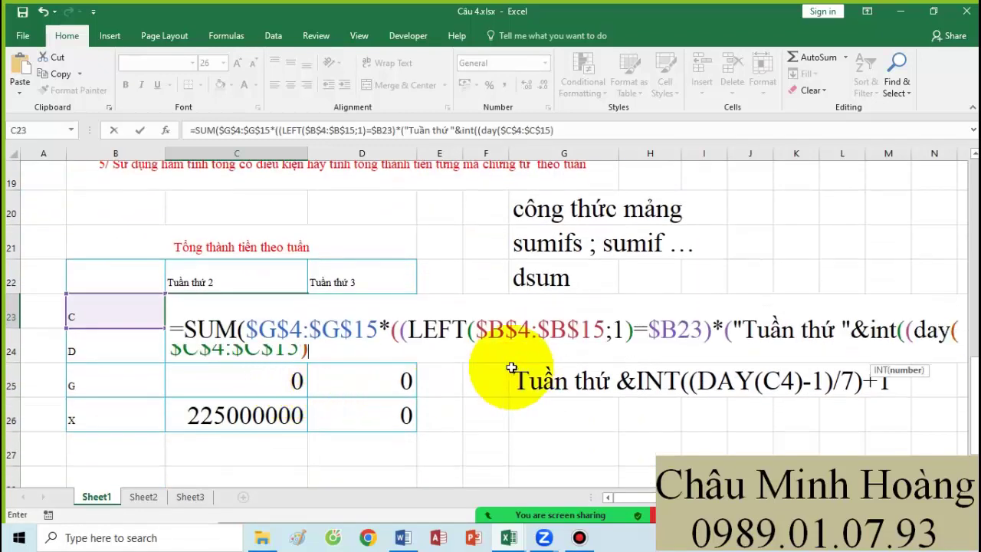
pyautogui.write(')-')
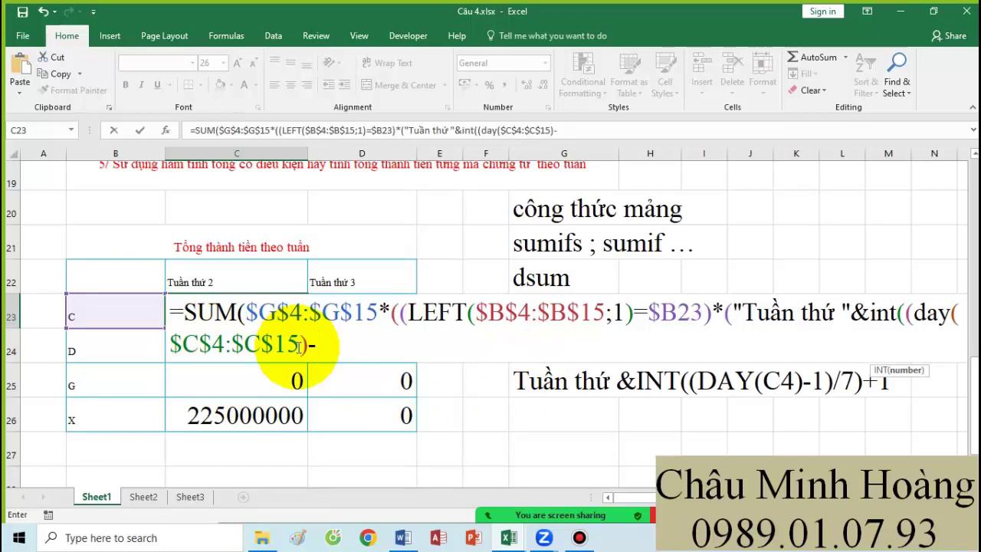
pyautogui.write('1)/7)')
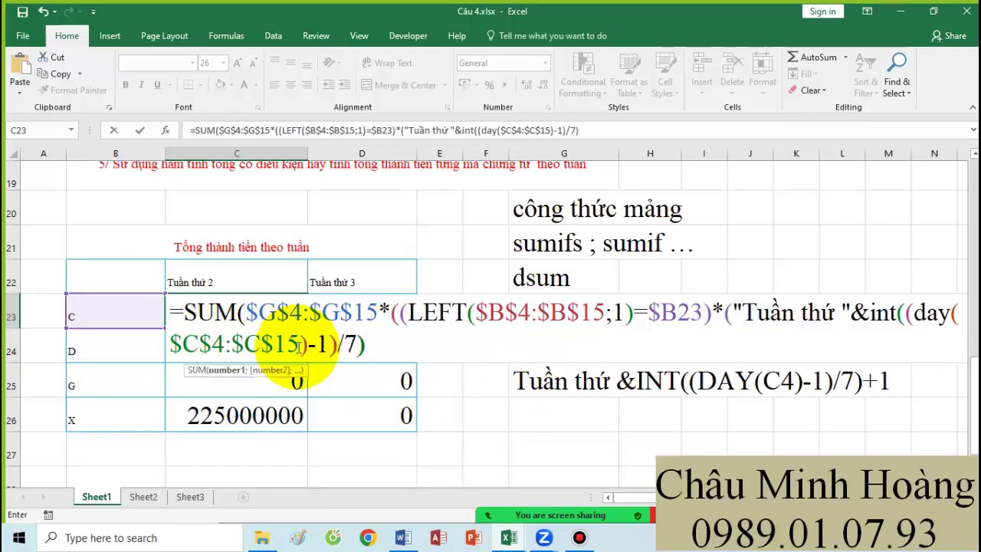
pyautogui.write('+1=')
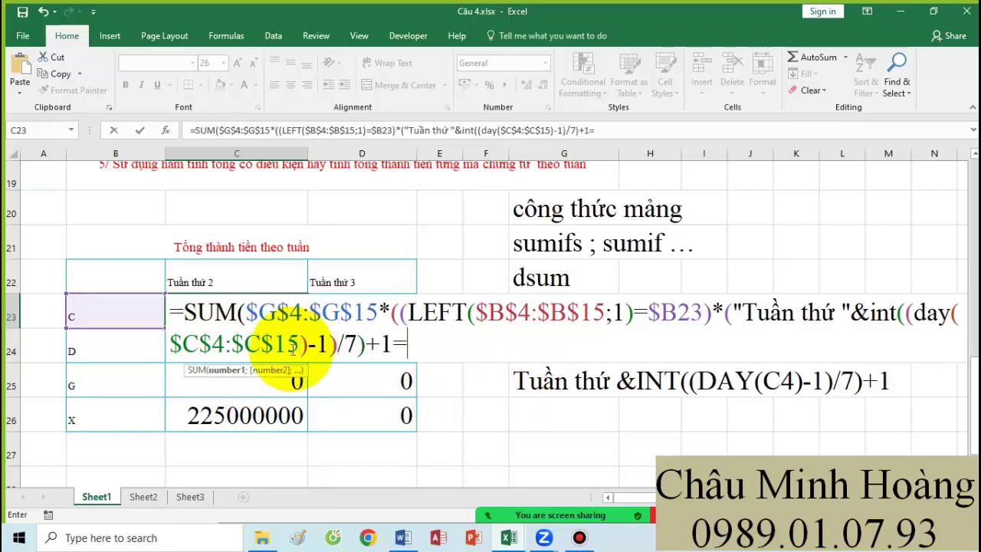
# Step: Compare the week with C$22, close the formula, enter it as an array formula and fill it through D26
pyautogui.click(203, 275)
pyautogui.press('F4')
pyautogui.press('F4')
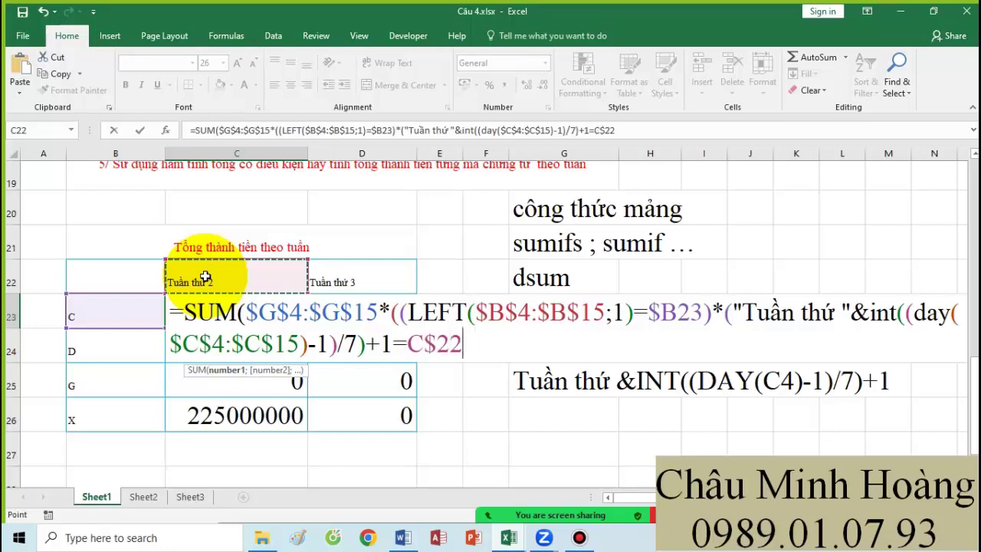
pyautogui.write('))')
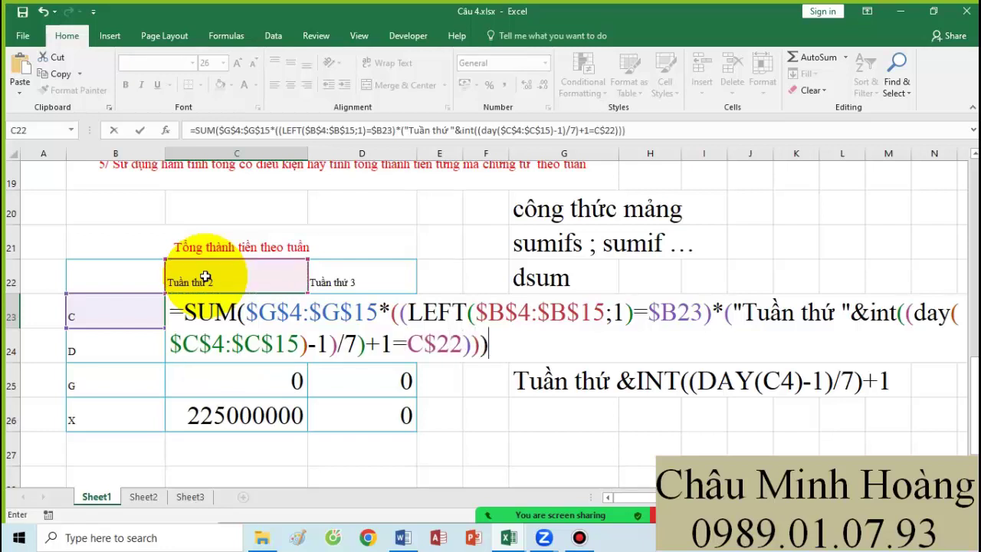
pyautogui.hotkey('ctrl', 'shift', 'Return')
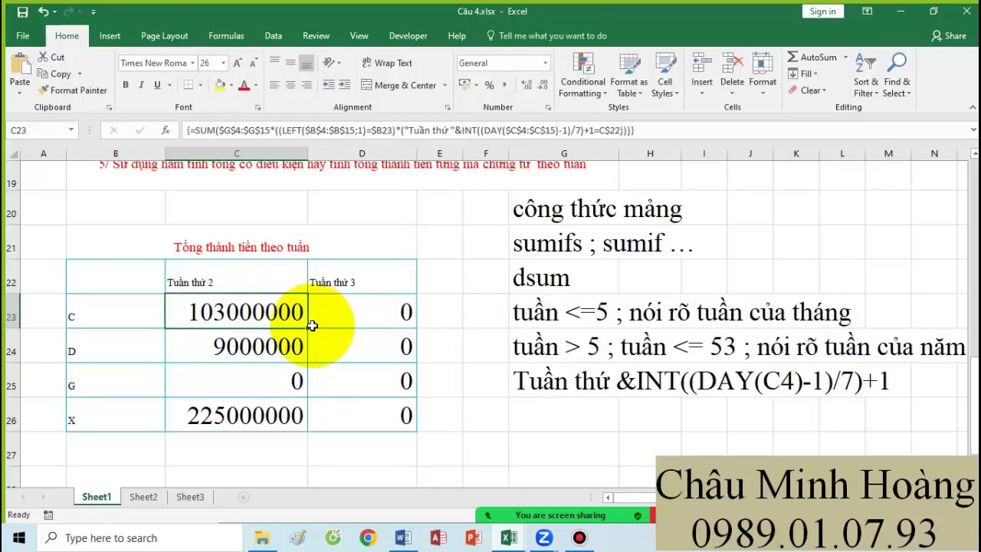
pyautogui.moveTo(318, 330); pyautogui.dragTo(400, 420)
# Step: Copy the SUM formula text from C23 without its equals sign, keeping the cell as an array formula
pyautogui.click(230, 307)
pyautogui.doubleClick(230, 306)
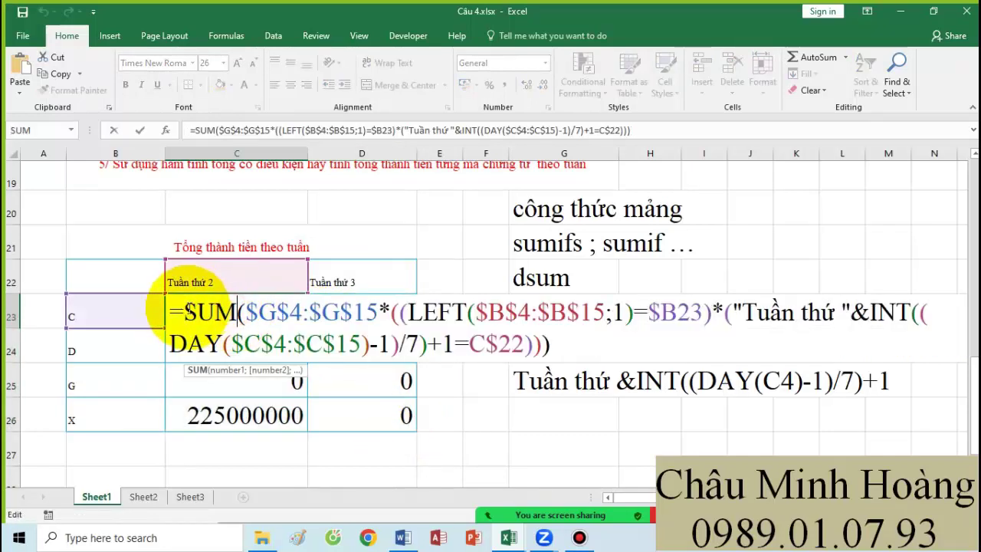
pyautogui.moveTo(176, 310); pyautogui.dragTo(588, 359)
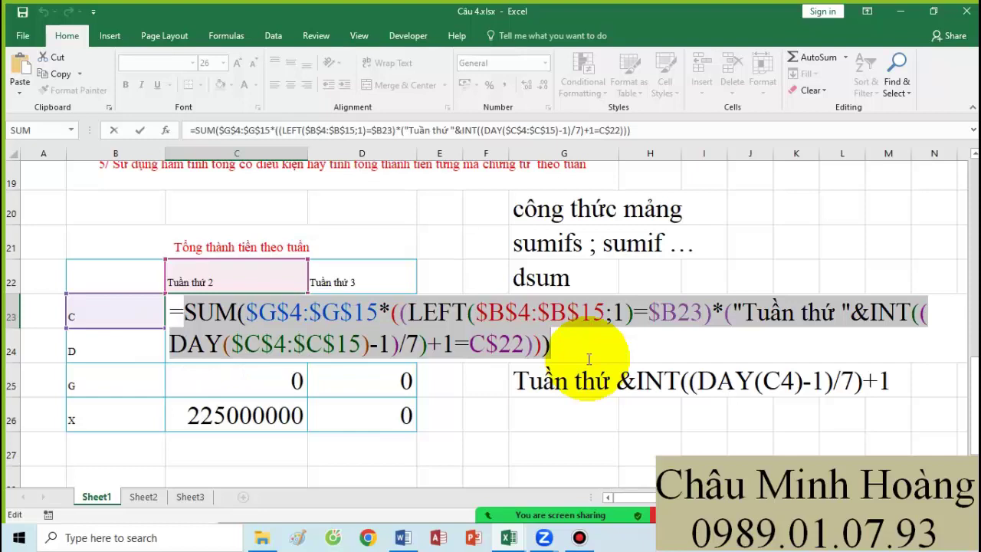
pyautogui.hotkey('ctrl', 'shift', 'Return')
# Step: Switch to Document1 in Word and paste the SUM formula on a new line below the Sumifs syntax
pyautogui.click(404, 537)
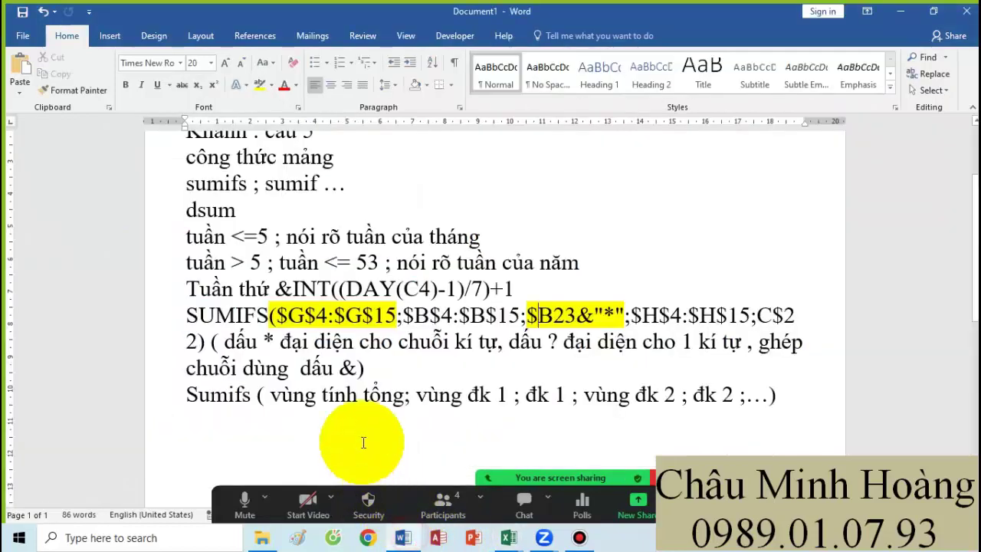
pyautogui.click(799, 393)
pyautogui.press('Return')
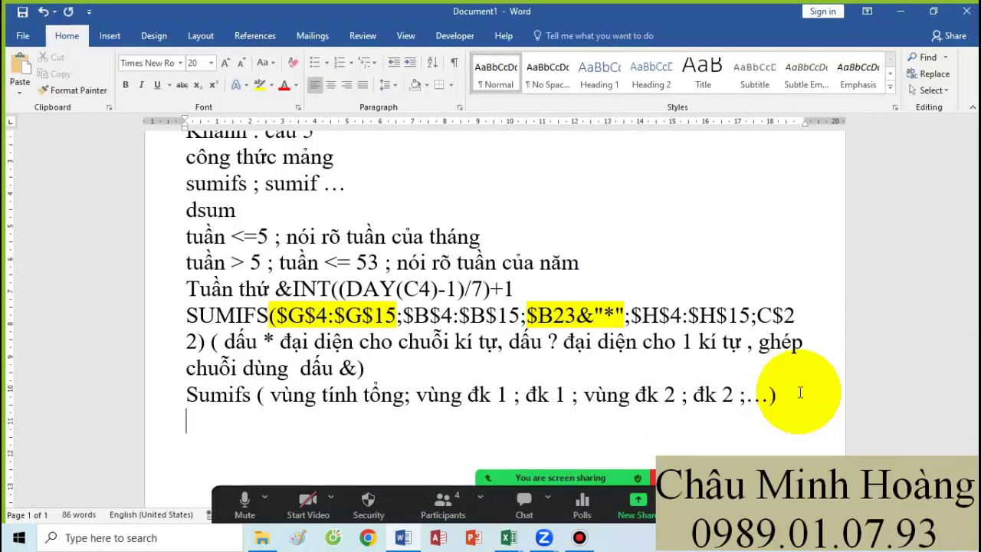
pyautogui.hotkey('ctrl', 'v')
pyautogui.scroll(-1, 700, 471)
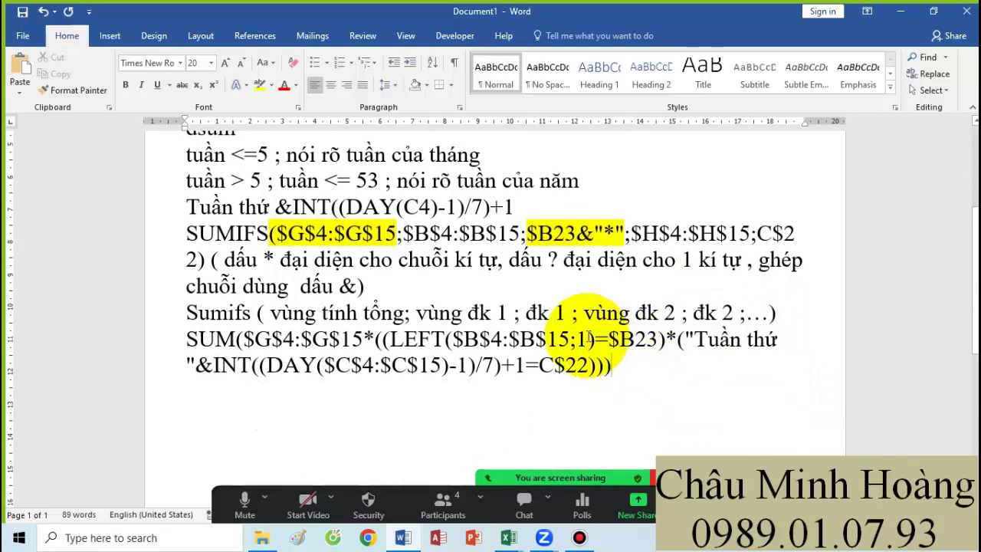
# Step: Switch back to Câu 4.xlsx in Excel and enter the criteria heading "dk" in G26
pyautogui.click(510, 542)
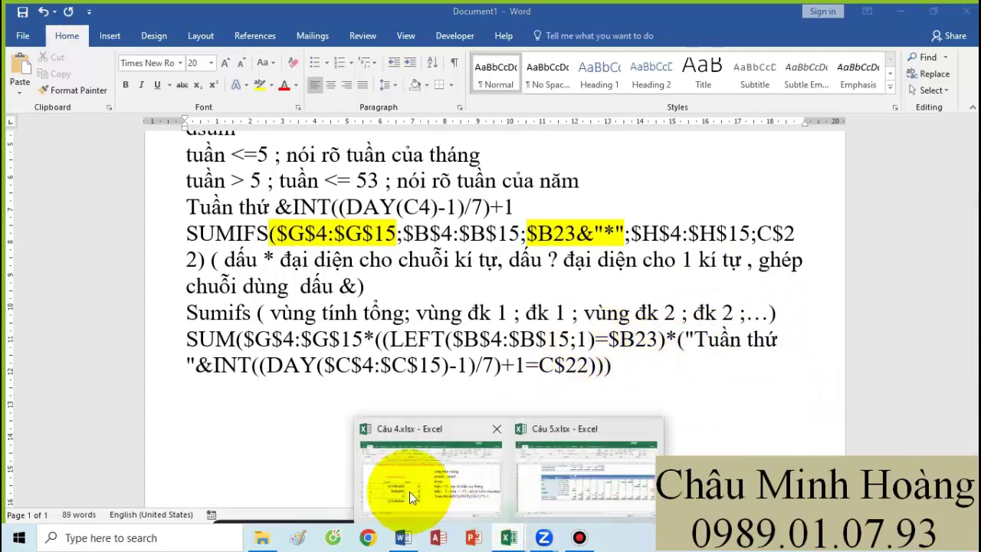
pyautogui.click(409, 491)
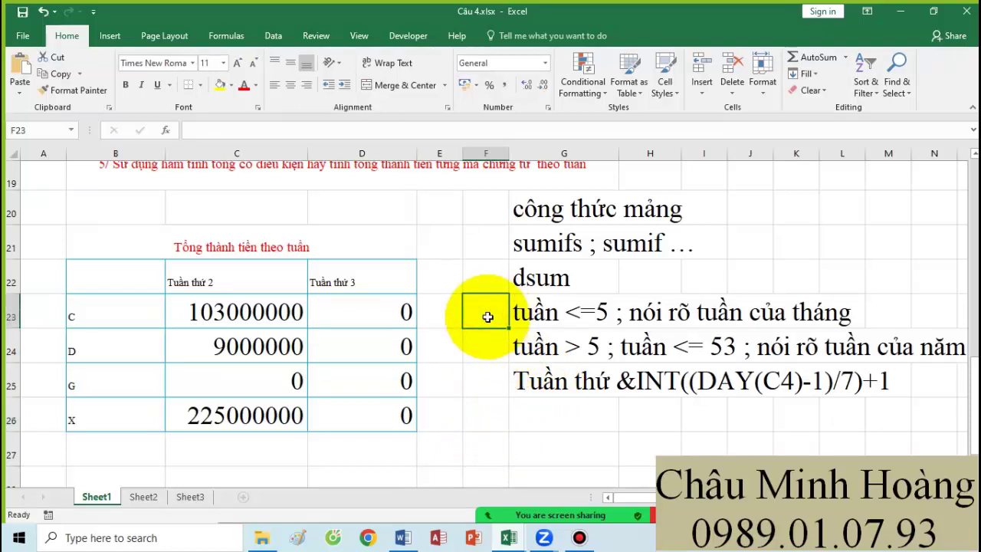
pyautogui.write('d')
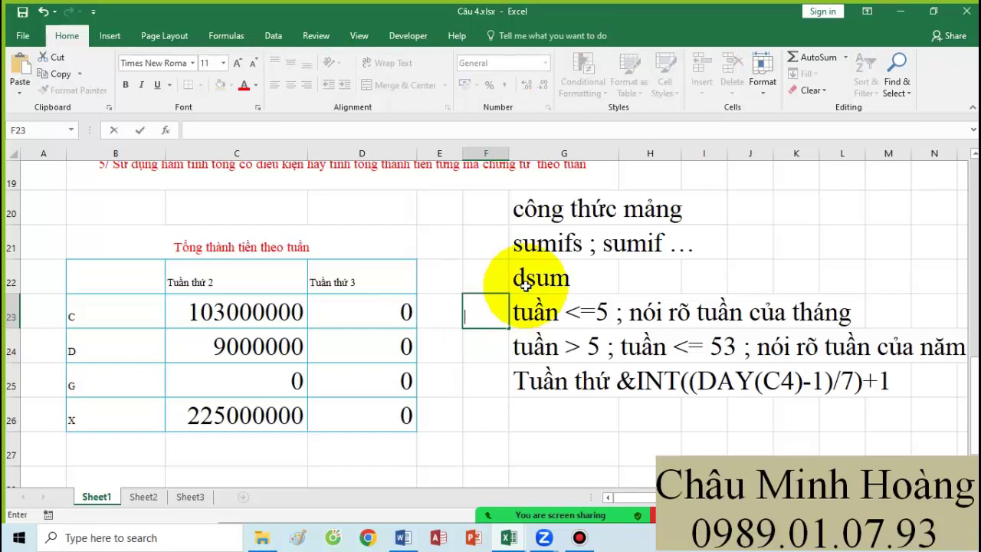
pyautogui.click(484, 342)
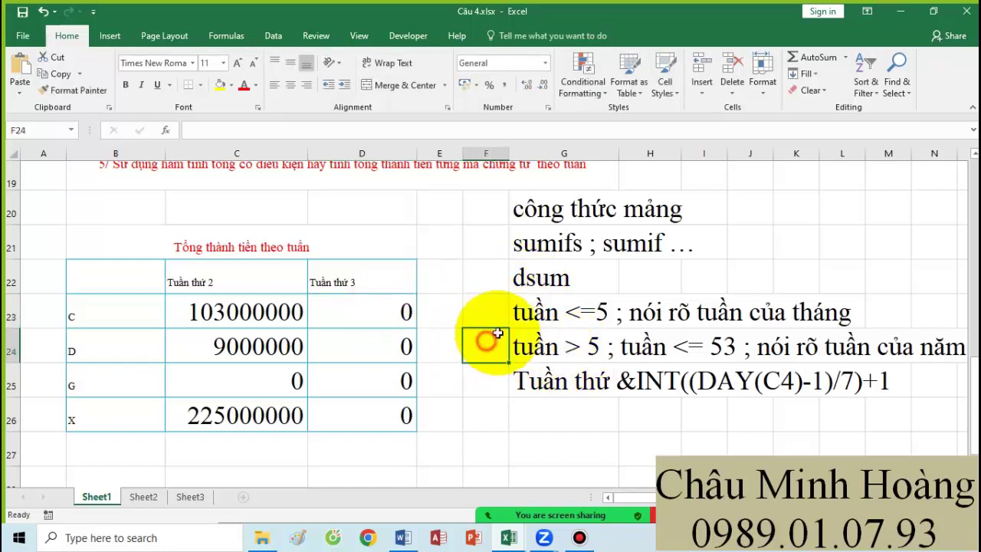
pyautogui.click(553, 419)
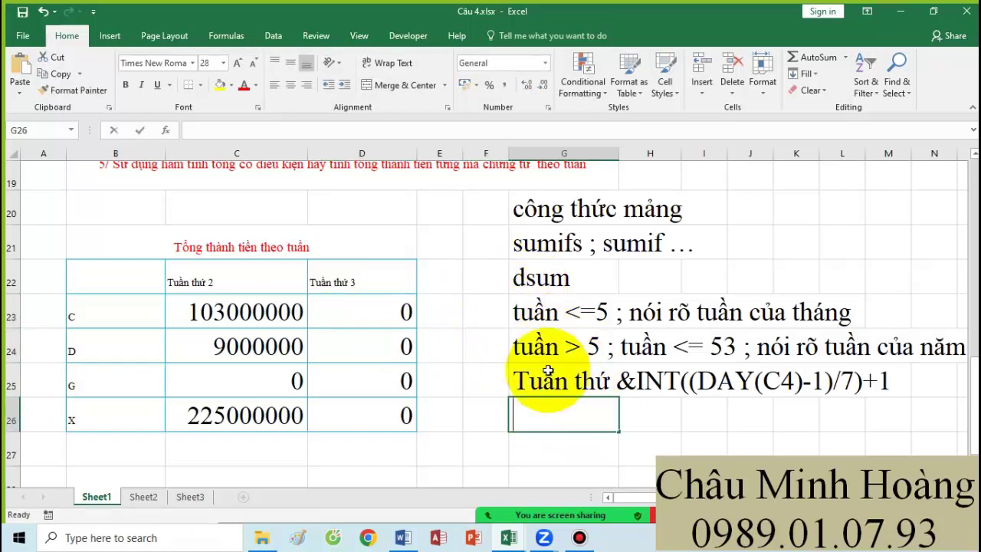
pyautogui.write('dk')
pyautogui.press('Return')
# Step: Start an AND formula in G27 whose first condition is LEFT(B4;1)="C"
pyautogui.write('=a')
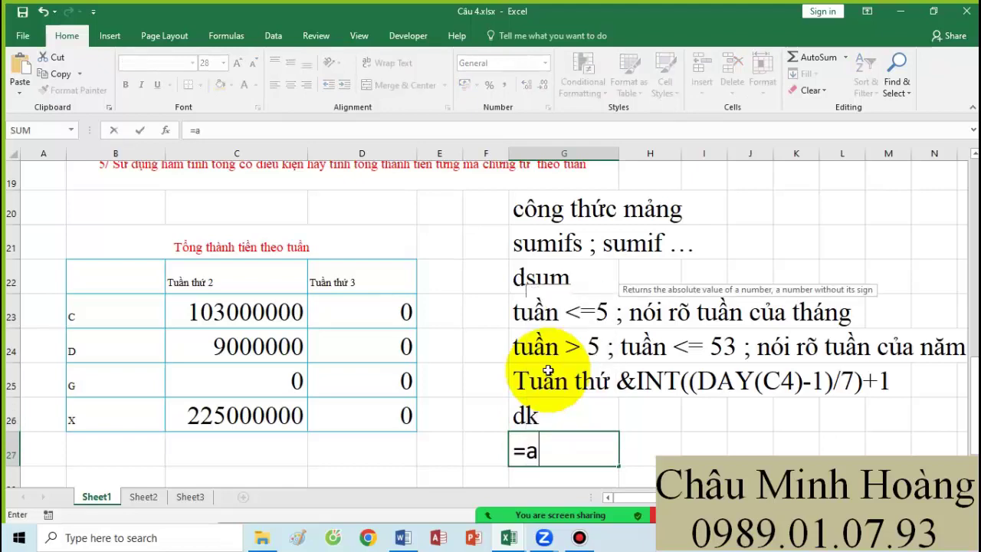
pyautogui.write('nd(')
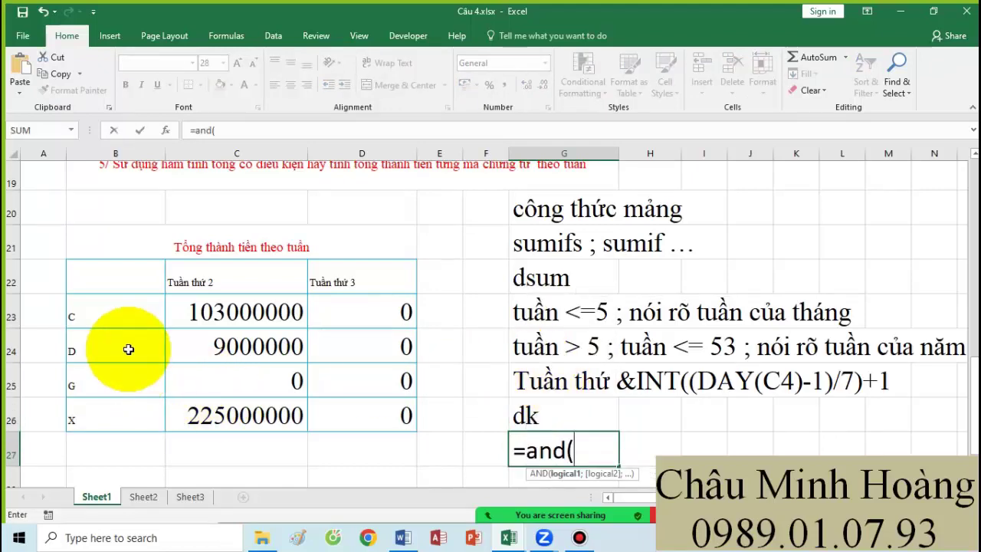
pyautogui.scroll(6, 131, 346)
pyautogui.write('(')
pyautogui.scroll(1, 128, 349)
pyautogui.write('le')
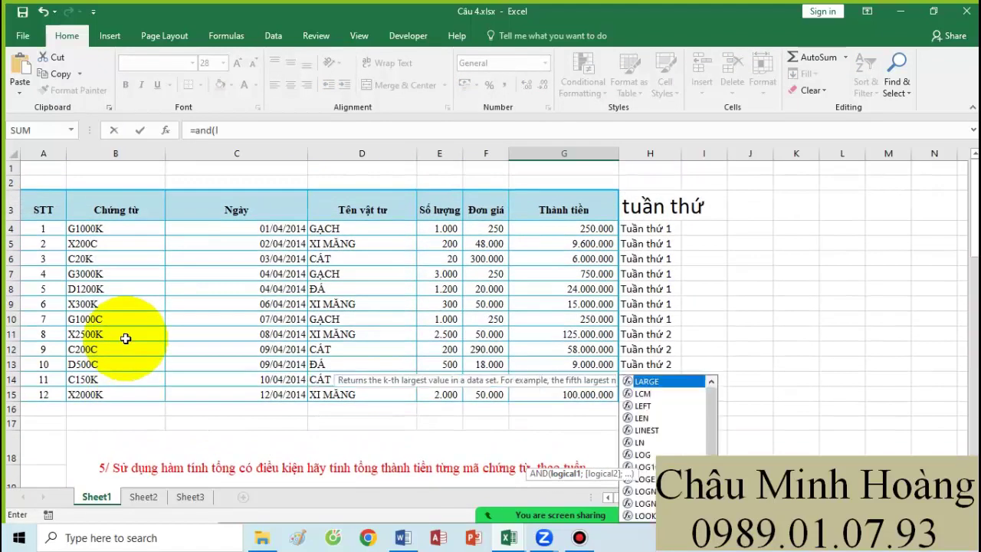
pyautogui.press('Tab')
pyautogui.click(122, 228)
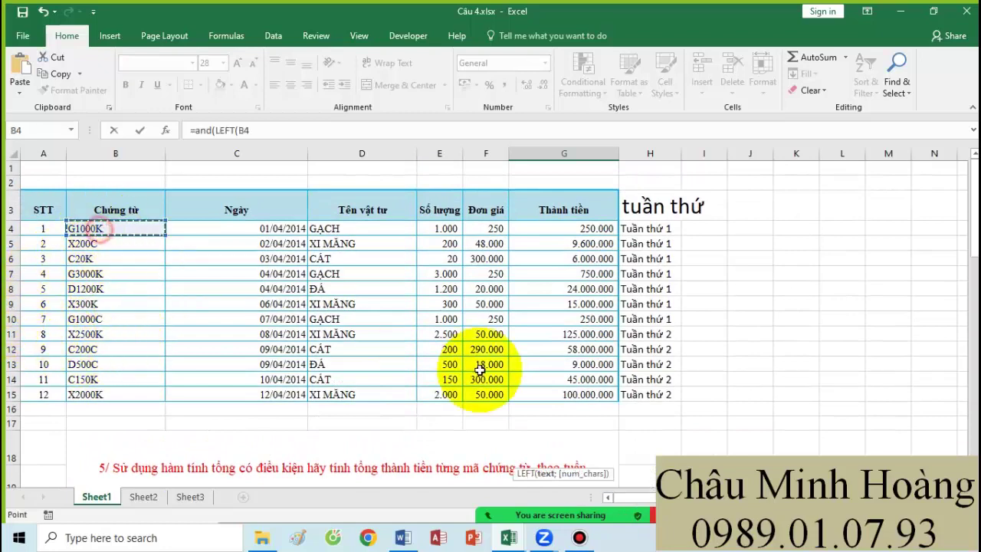
pyautogui.scroll(-8, 482, 372)
pyautogui.scroll(1, 483, 374)
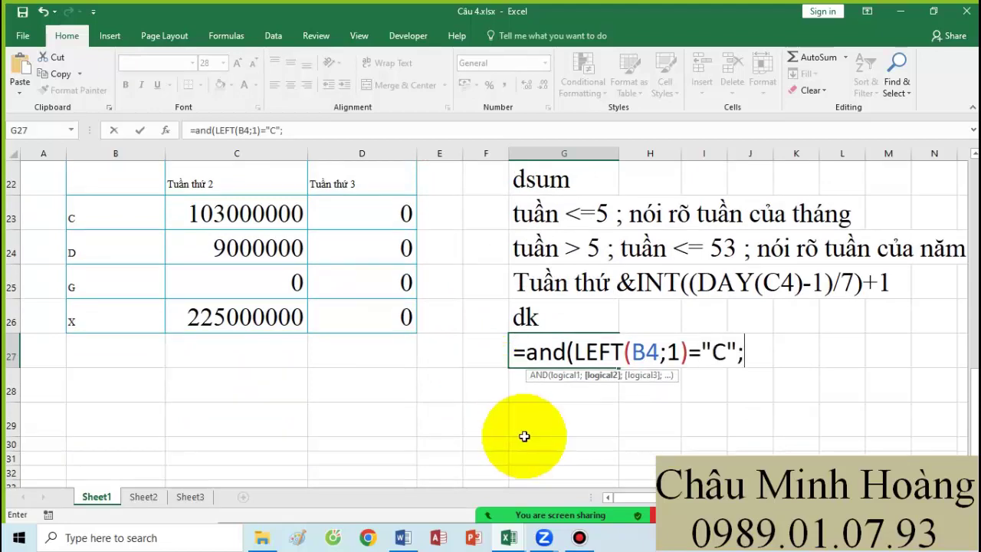
# Step: Add the condition "Tuần thứ "&INT((DAY(C4)-1)/7)+1="Tuần thứ 2" to the AND formula, close it and enter it
pyautogui.scroll(1, 578, 410)
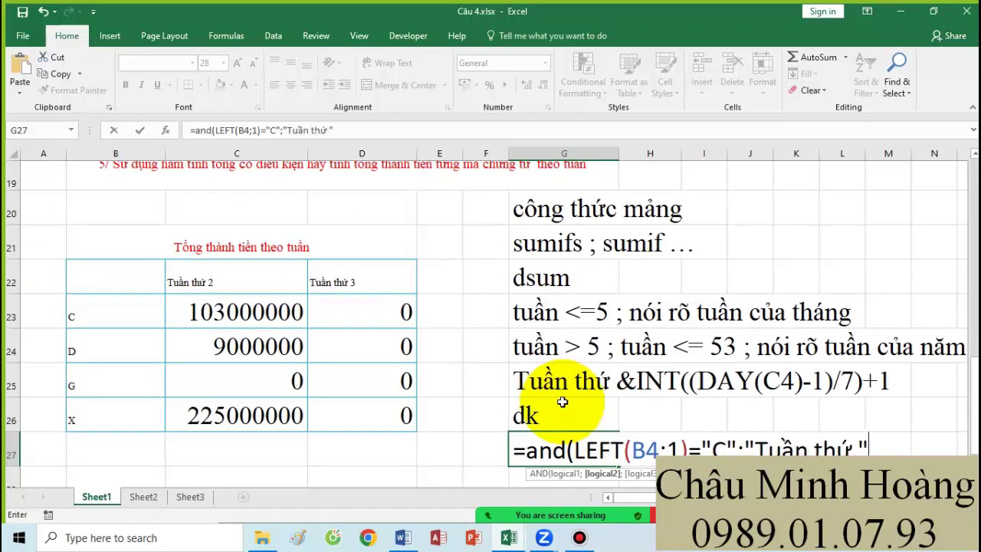
pyautogui.write('int')
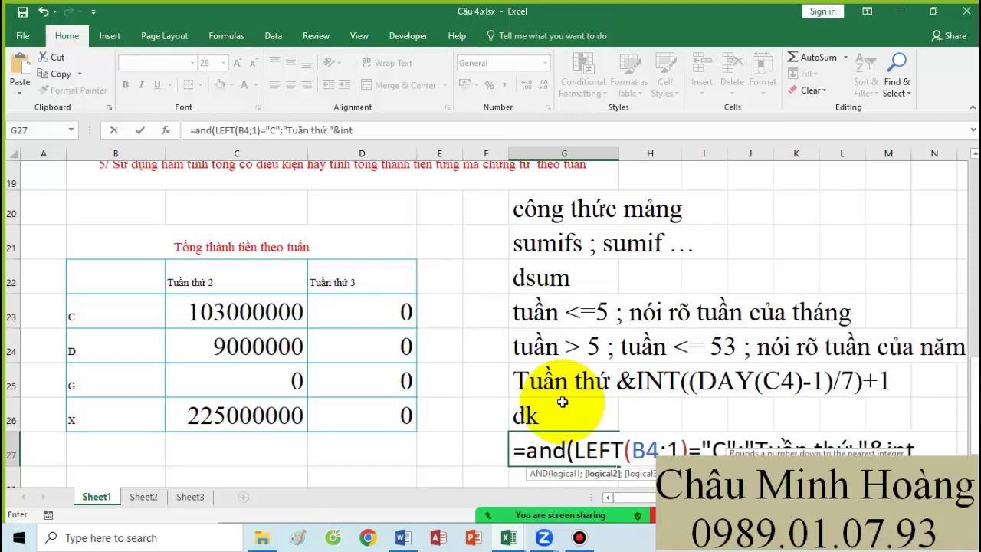
pyautogui.write('((day(')
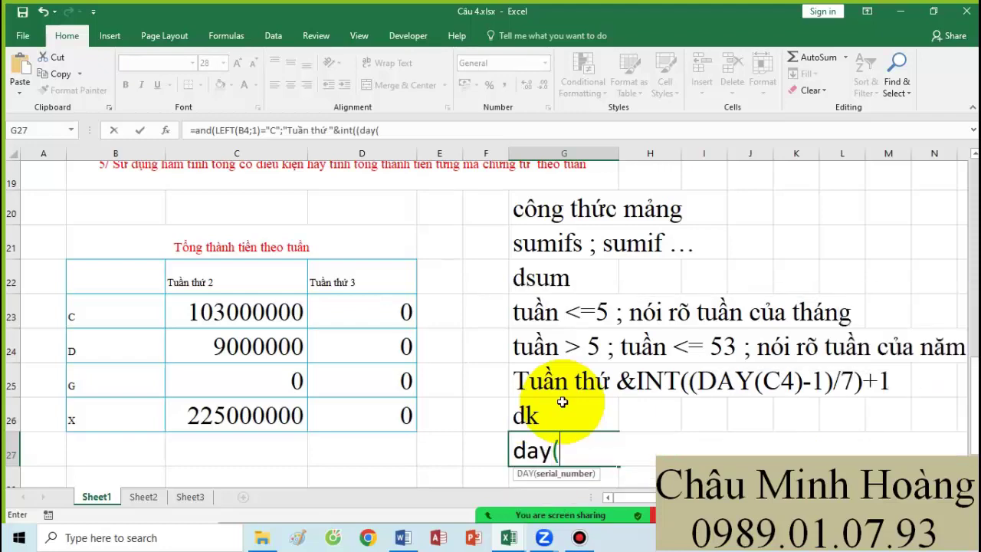
pyautogui.scroll(6, 300, 334)
pyautogui.click(264, 229)
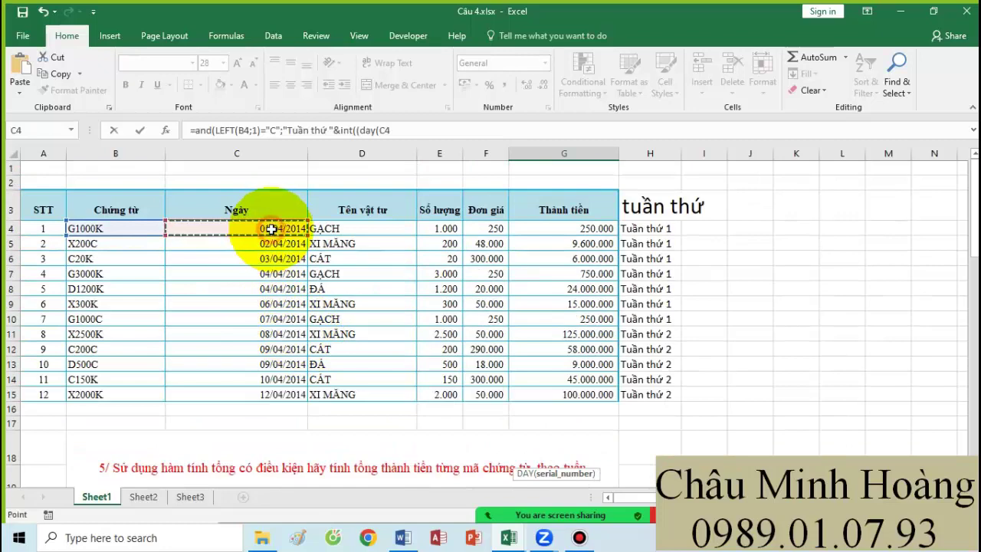
pyautogui.scroll(-8, 306, 253)
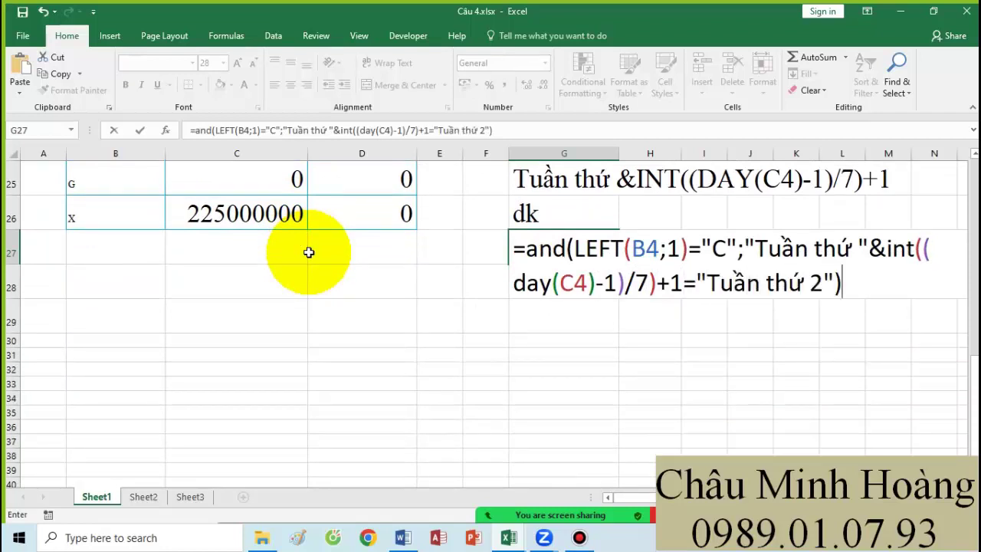
pyautogui.press('Return')
# Step: Copy the AND formula text from G27 without its equals sign and leave the cell unchanged
pyautogui.click(596, 254)
pyautogui.doubleClick(594, 249)
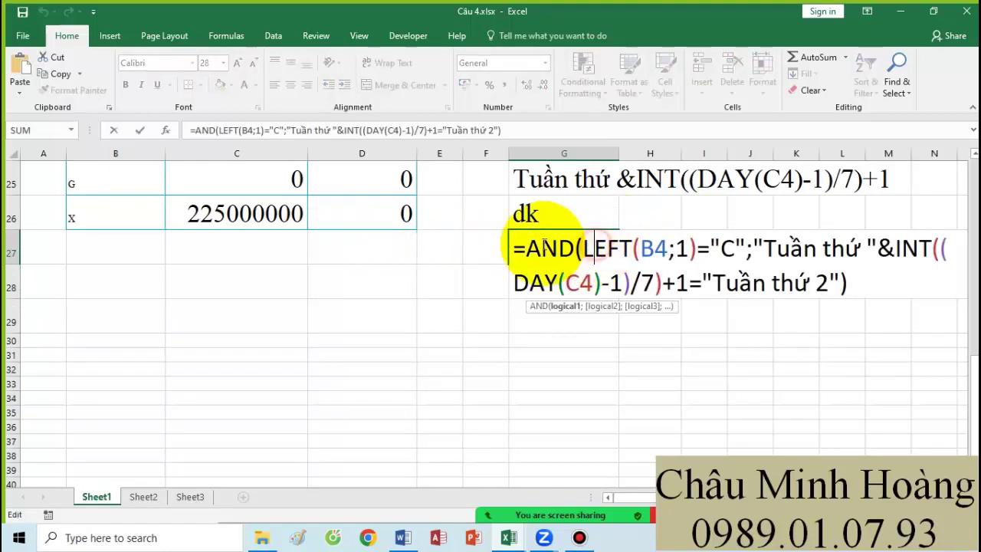
pyautogui.moveTo(526, 253); pyautogui.dragTo(828, 318)
pyautogui.hotkey('ctrl', 'c')
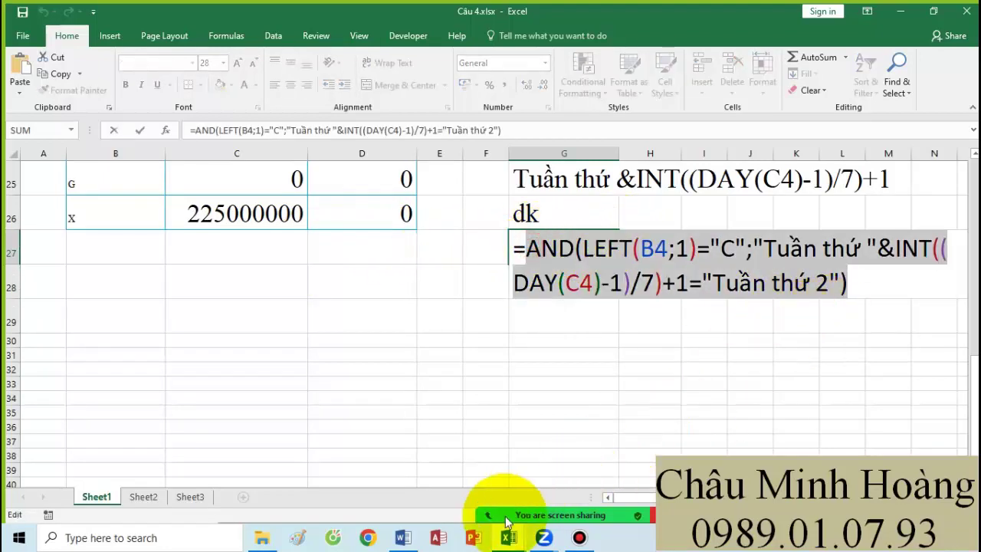
pyautogui.press('Return')
# Step: Switch to Document1 in Word and paste the AND formula on a new line below the SUM formula, prefixed with "Đk :"
pyautogui.click(413, 536)
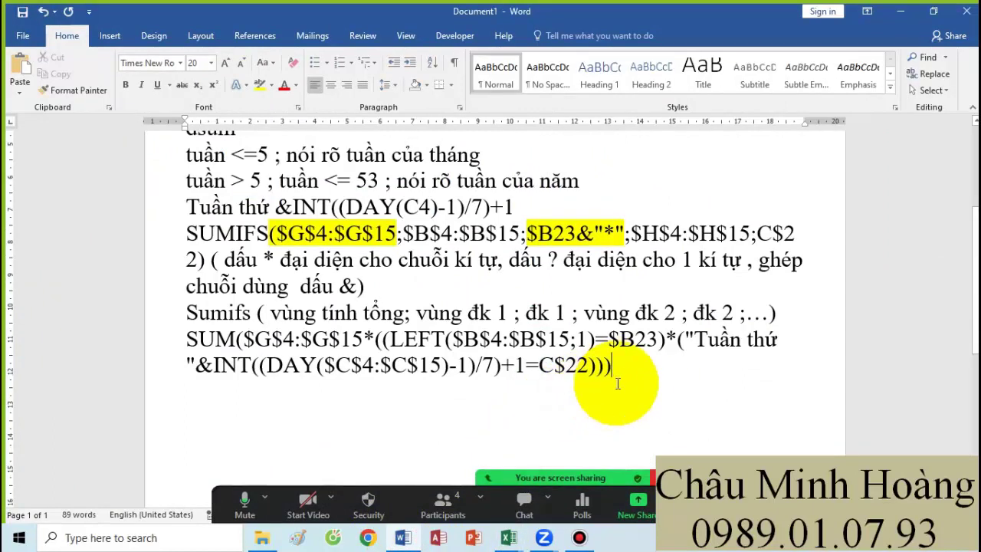
pyautogui.press('Return')
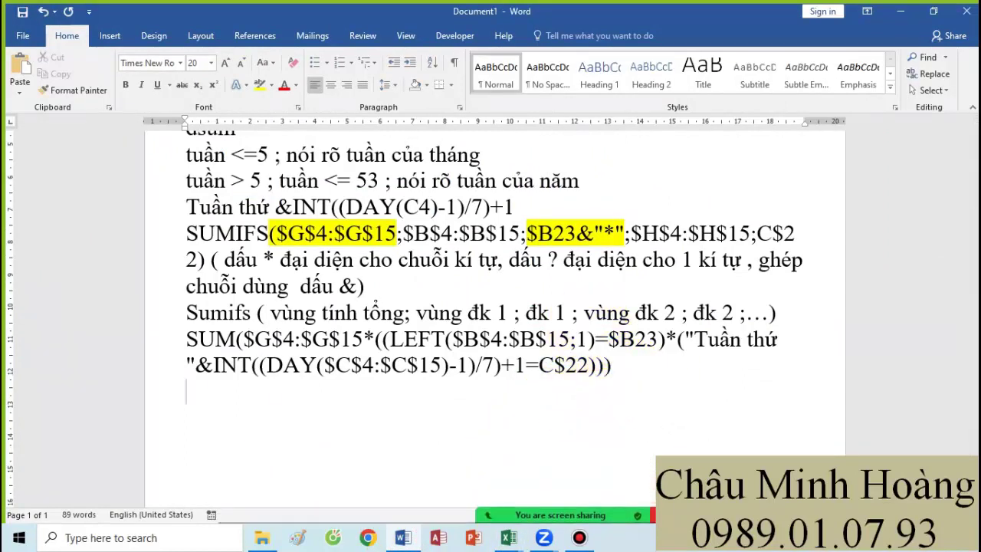
pyautogui.write('Đk  :')
pyautogui.hotkey('ctrl', 'v')
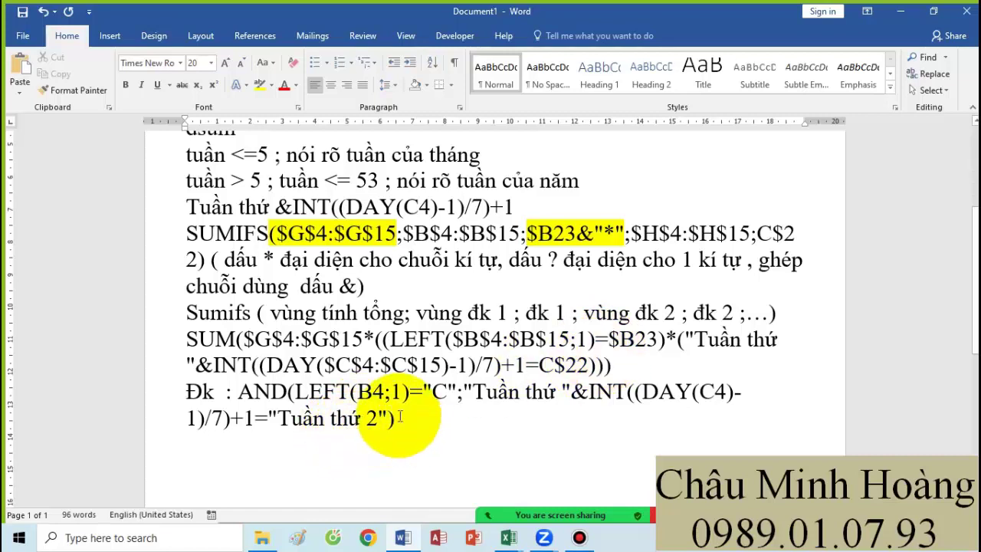
# Step: Highlight the whole Đk condition line in yellow
pyautogui.moveTo(238, 393); pyautogui.dragTo(398, 417)
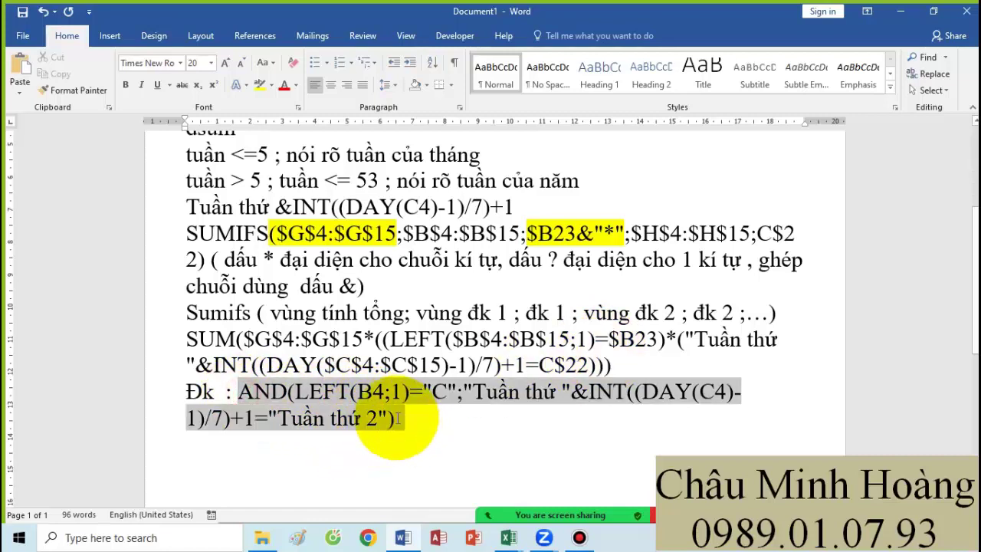
pyautogui.moveTo(187, 392); pyautogui.dragTo(392, 417)
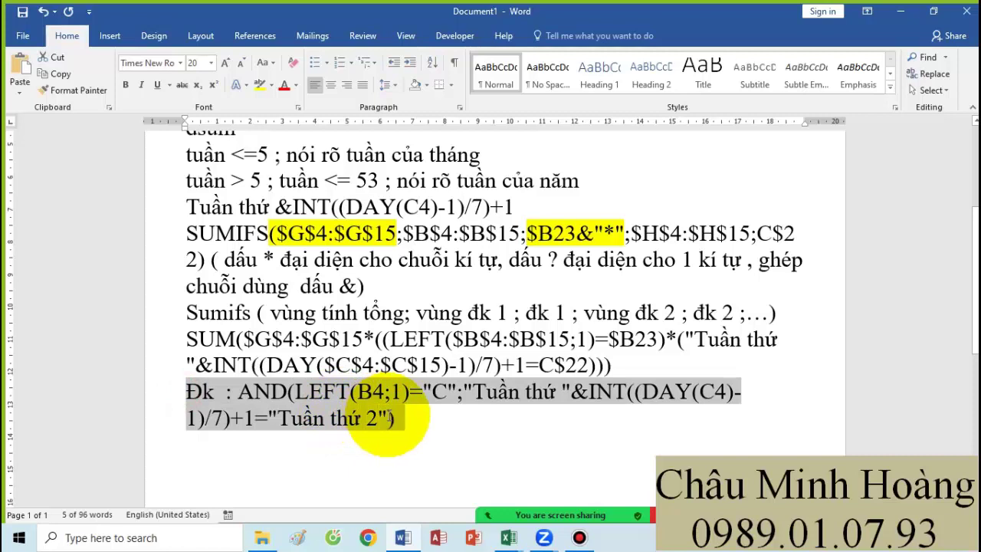
pyautogui.click(261, 86)
# Step: Colour the SUM array formula text red and place the cursor on the empty line below the Đk condition
pyautogui.moveTo(190, 339); pyautogui.dragTo(622, 365)
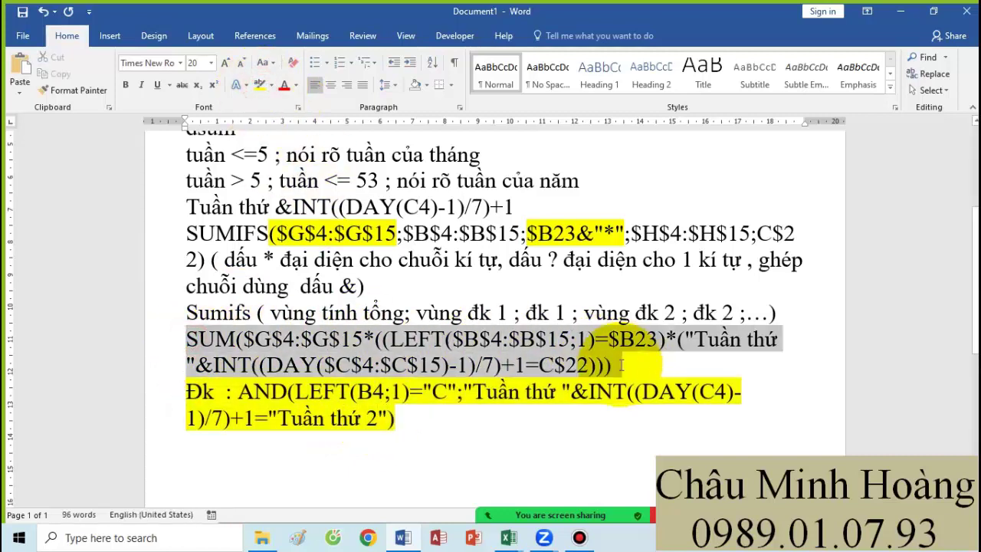
pyautogui.click(283, 92)
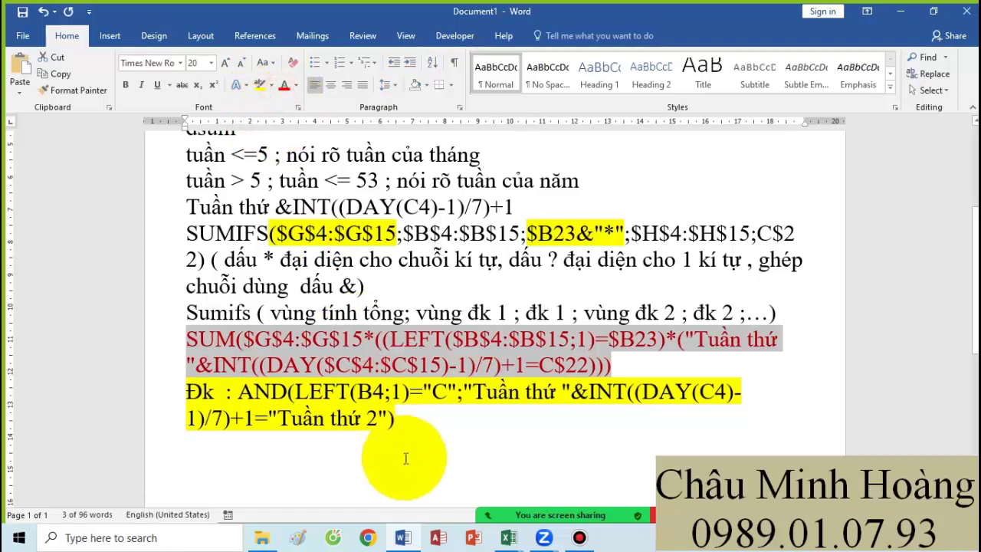
pyautogui.click(426, 426)
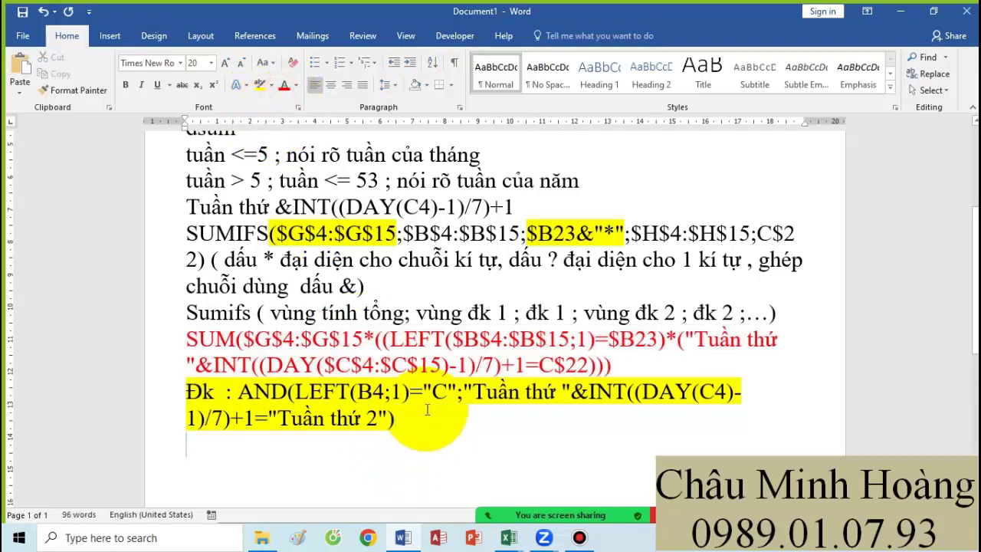
# Step: Switch back to Câu 4.xlsx in Excel and start a DSUM formula in C23 with the absolute database range $A$3:$G$15
pyautogui.moveTo(509, 536)
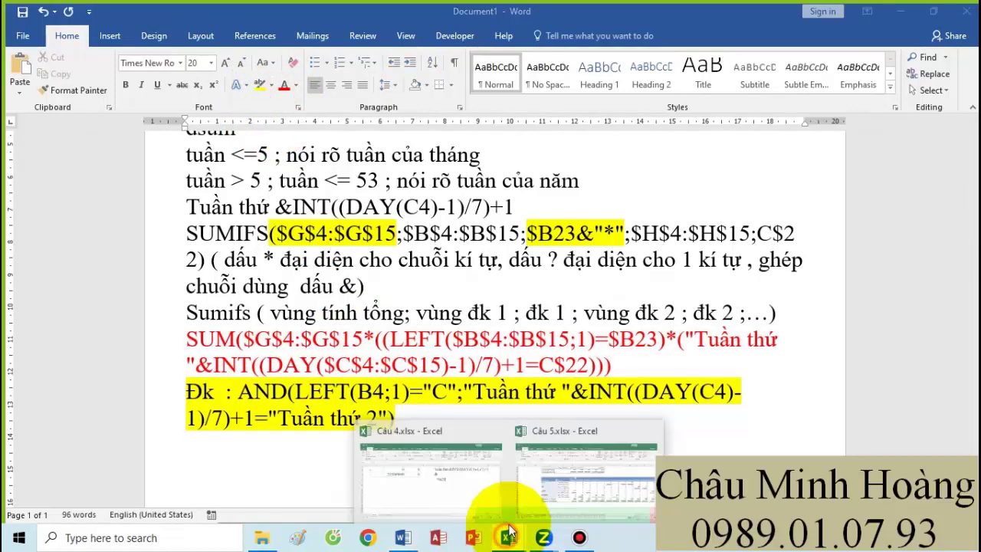
pyautogui.click(484, 490)
pyautogui.scroll(3, 253, 230)
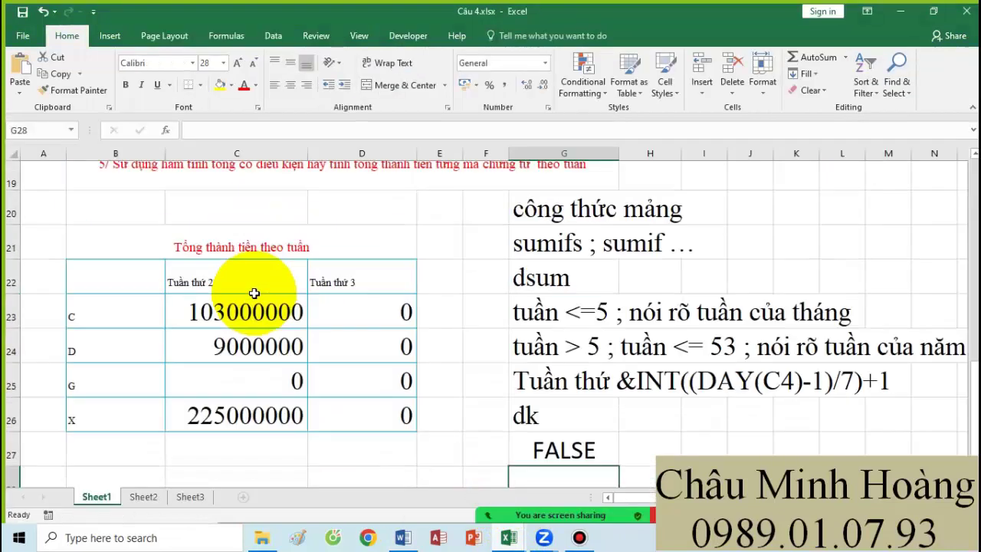
pyautogui.click(235, 371)
pyautogui.write('=Dsum*')
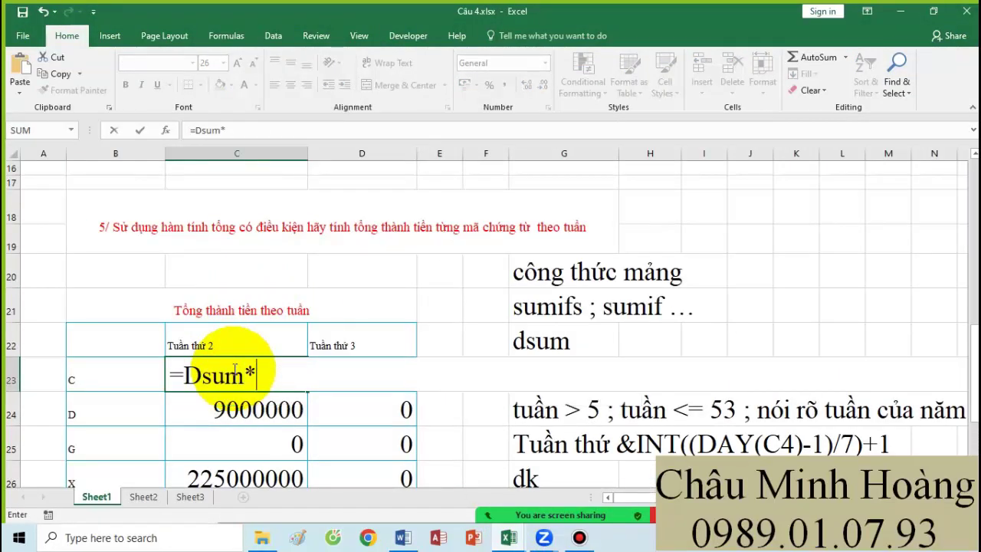
pyautogui.press('BackSpace')
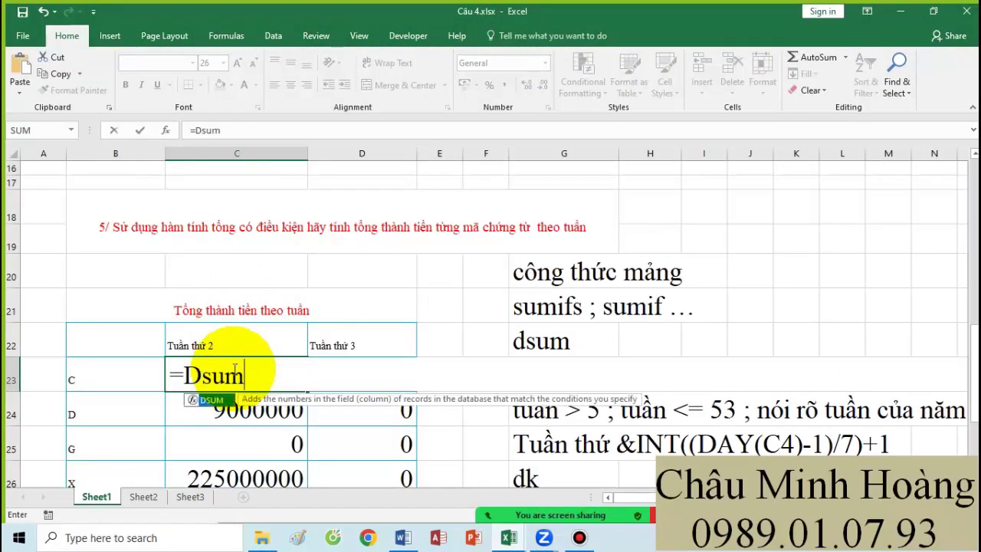
pyautogui.write('(')
pyautogui.scroll(5, 353, 361)
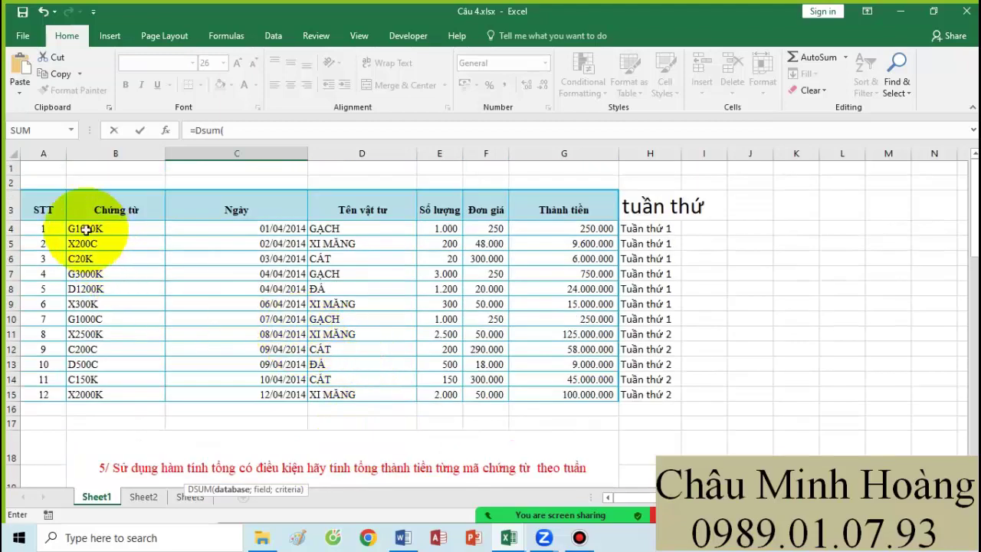
pyautogui.moveTo(43, 210); pyautogui.dragTo(618, 394)
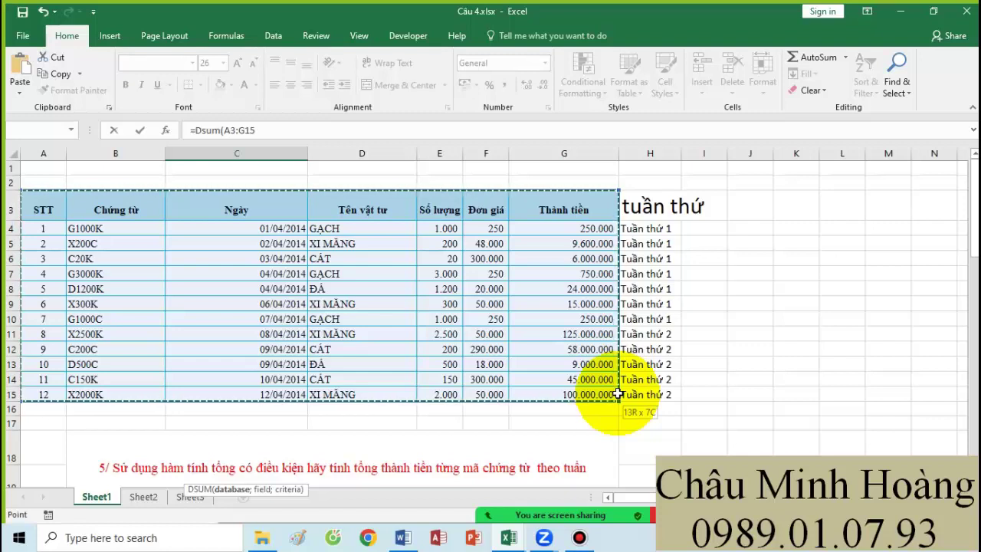
pyautogui.moveTo(618, 394); pyautogui.dragTo(590, 393)
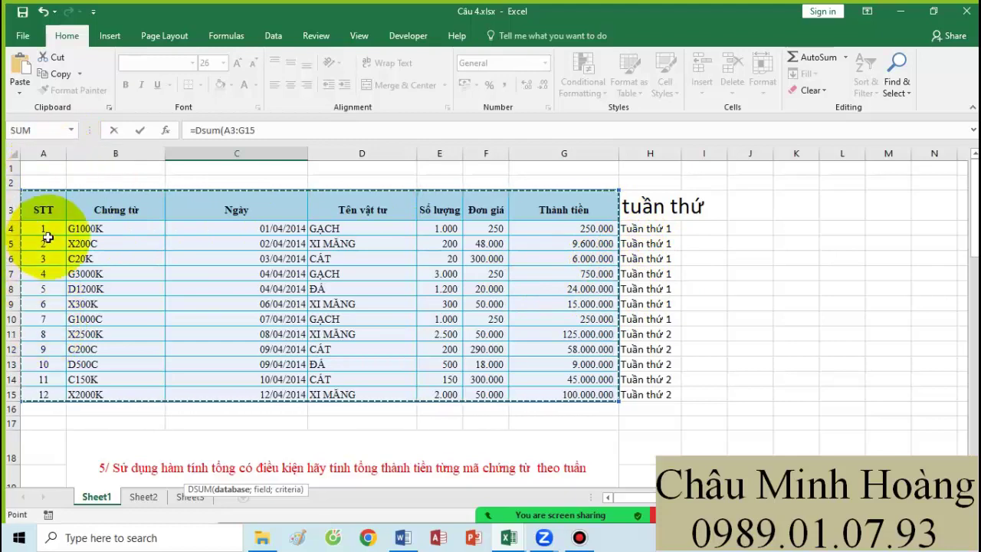
pyautogui.scroll(-4, 592, 193)
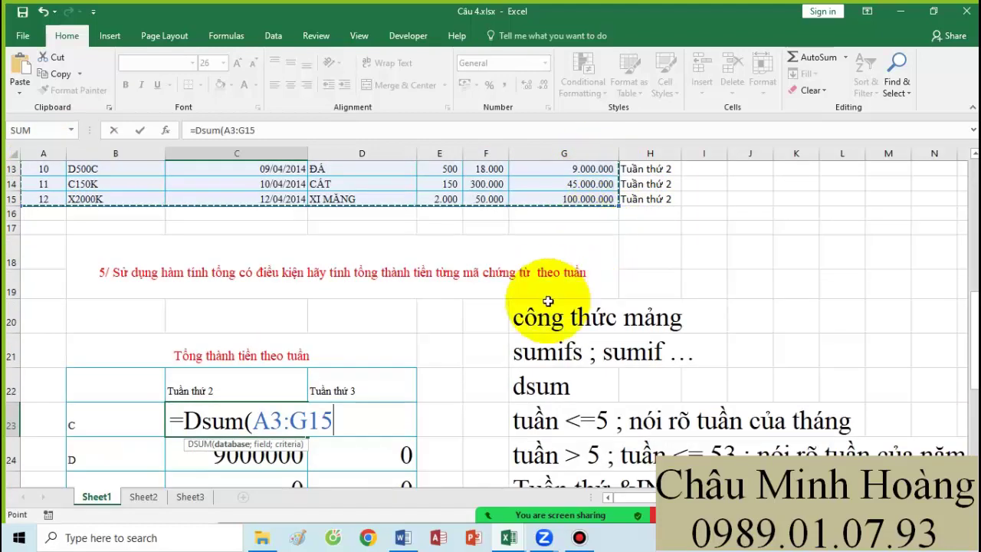
pyautogui.press('F4')
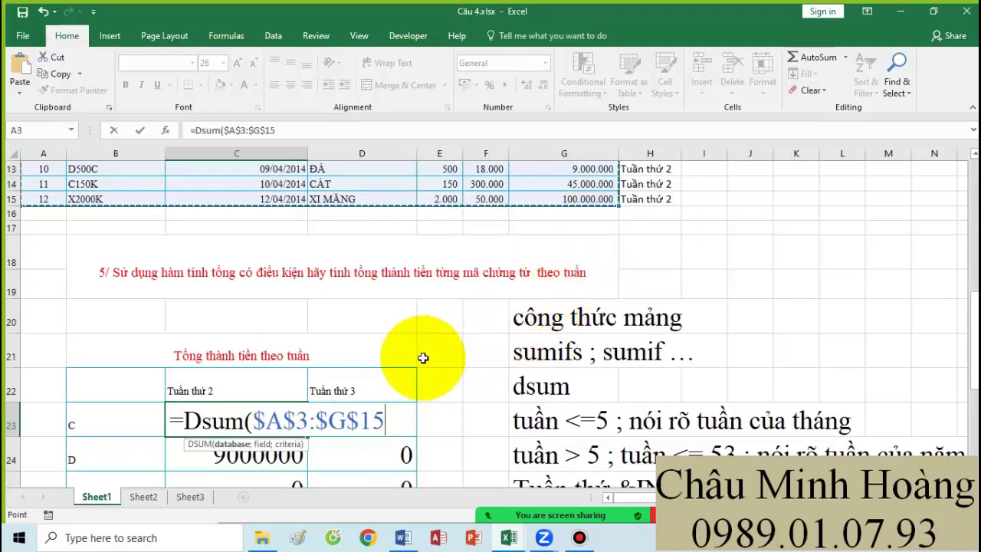
# Step: Use the Thành tiền heading as the DSUM field argument with the absolute reference $G$3
pyautogui.write(';')
pyautogui.scroll(4, 422, 383)
pyautogui.scroll(-8, 545, 215)
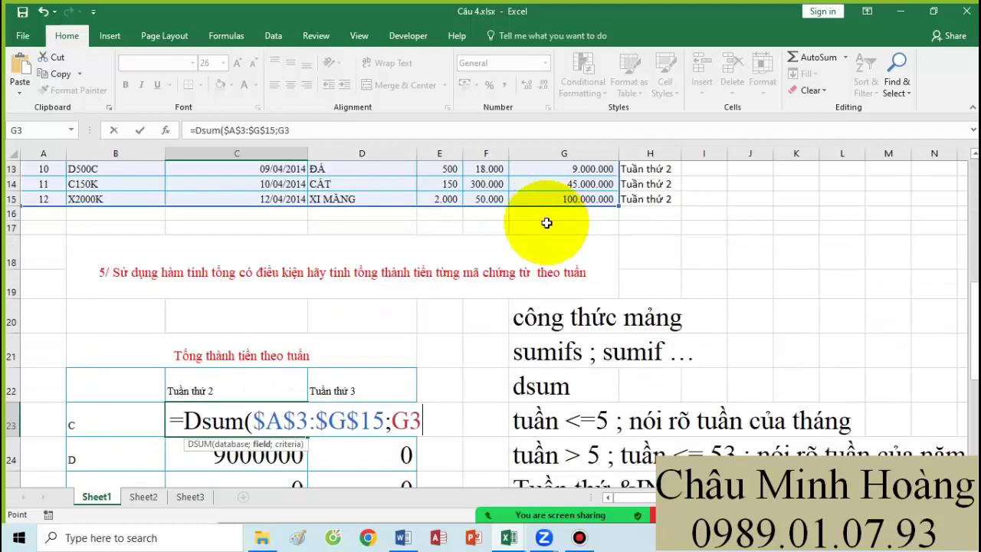
pyautogui.scroll(3, 510, 247)
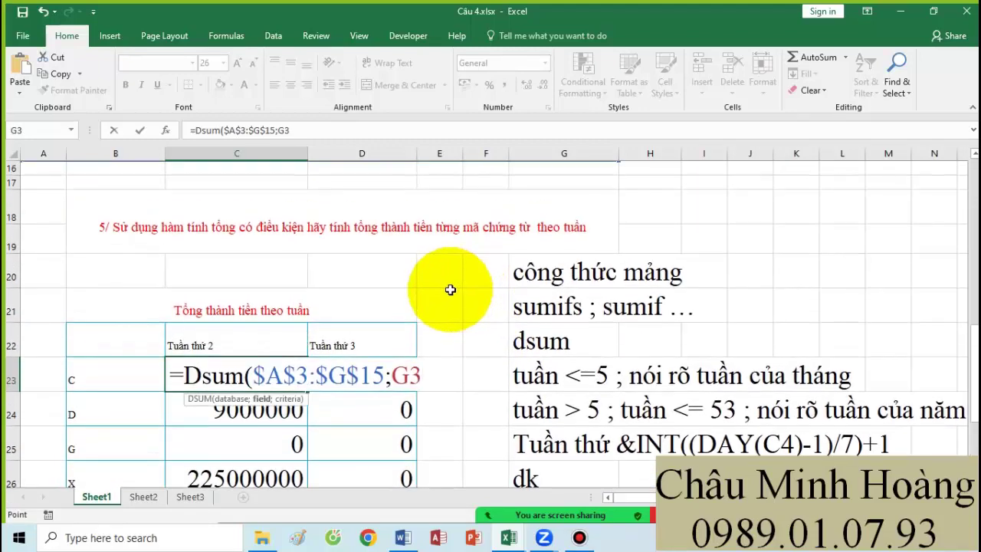
pyautogui.write(';')
# Step: Set the DSUM criteria to the absolute range $G$26:$G$27 and enter the formula
pyautogui.scroll(-3, 468, 314)
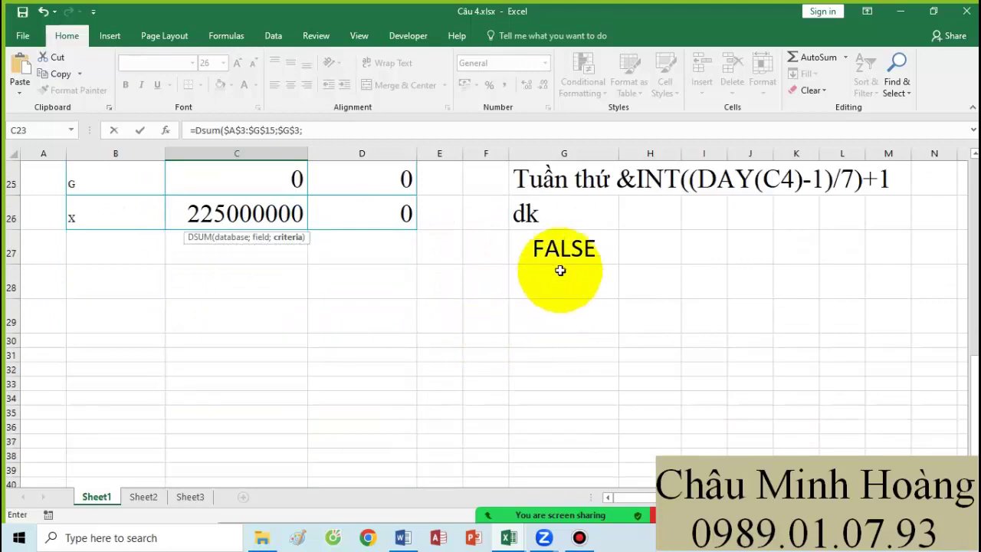
pyautogui.moveTo(565, 261); pyautogui.dragTo(565, 226)
pyautogui.press('F4')
pyautogui.scroll(2, 565, 222)
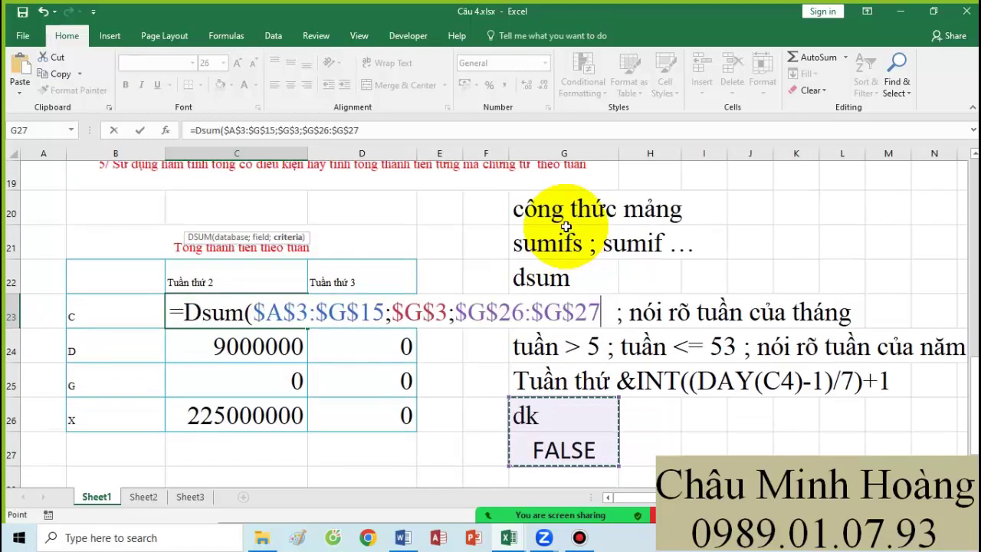
pyautogui.press('Return')
# Step: Copy the DSUM formula text from C23 without its equals sign and paste it in Word's Document1 below the Đk condition
pyautogui.click(219, 307)
pyautogui.doubleClick(181, 318)
pyautogui.moveTo(180, 318); pyautogui.dragTo(619, 314)
pyautogui.hotkey('ctrl', 'c')
pyautogui.press('Return')
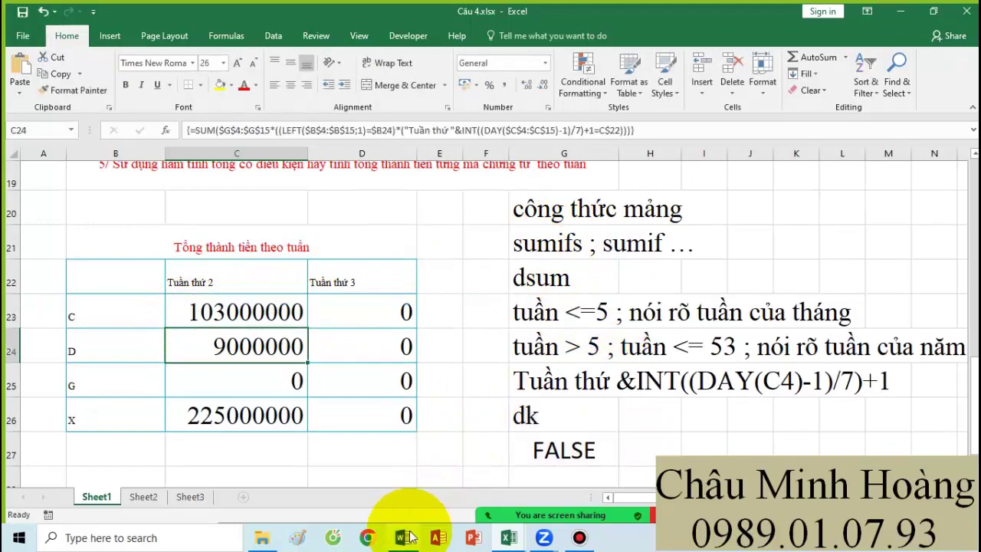
pyautogui.click(403, 537)
pyautogui.hotkey('ctrl', 'v')
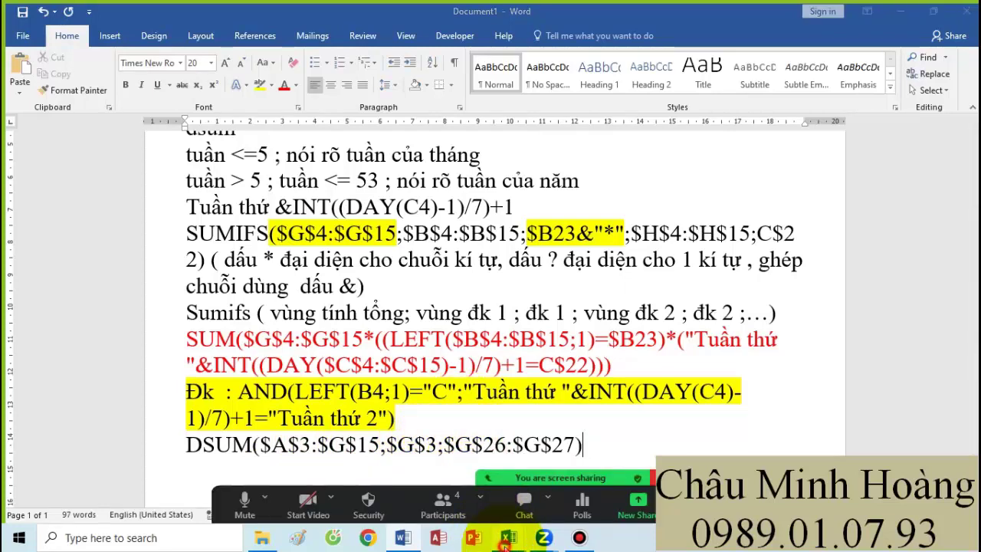
# Step: Switch to the Câu 5.xlsx workbook in Excel and dismiss the PivotTable field list
pyautogui.moveTo(507, 537)
pyautogui.click(585, 488)
pyautogui.click(460, 345)
pyautogui.scroll(5, 460, 345)
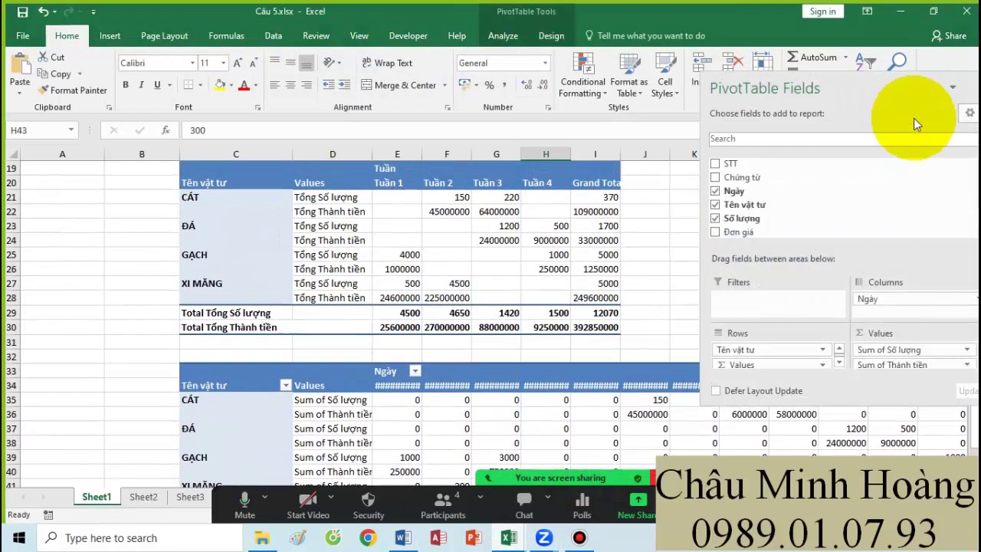
pyautogui.click(953, 89)
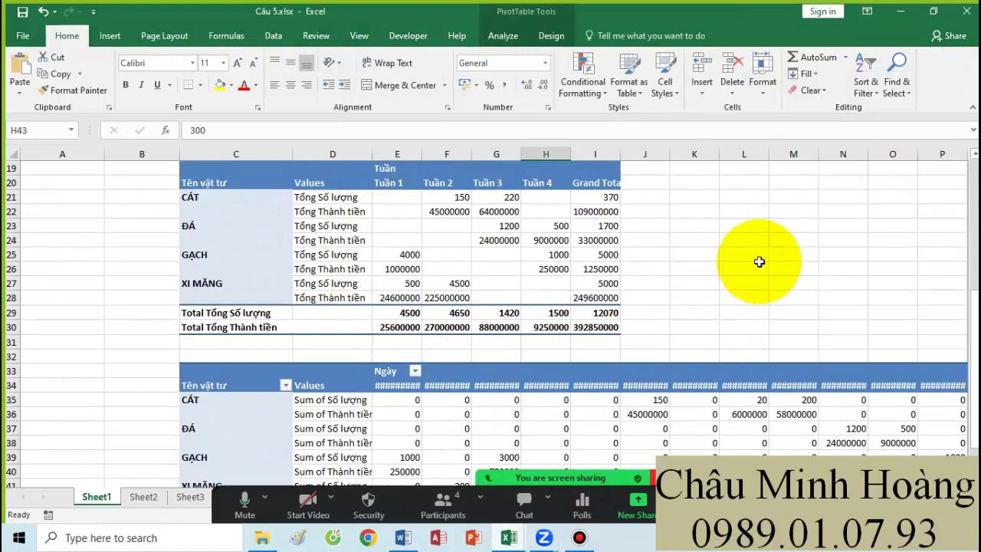
pyautogui.click(747, 268)
# Step: Examine the sample summary by Tuần and the existing PivotTable by Ngày below it on Sheet1
pyautogui.scroll(5, 670, 308)
pyautogui.scroll(-5, 481, 284)
pyautogui.click(486, 277)
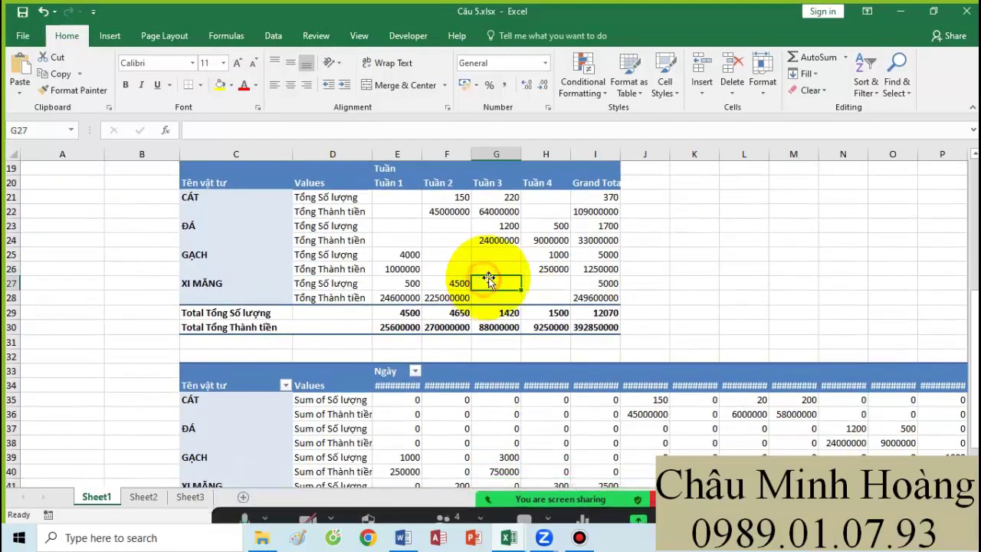
pyautogui.click(650, 240)
pyautogui.scroll(-2, 648, 242)
pyautogui.scroll(-1, 648, 242)
pyautogui.rightClick(509, 298)
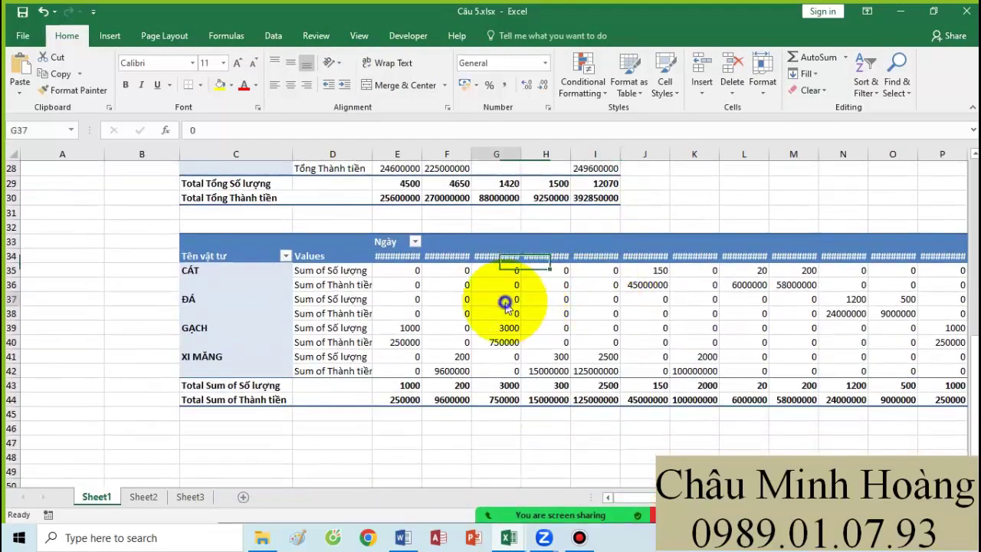
pyautogui.click(559, 510)
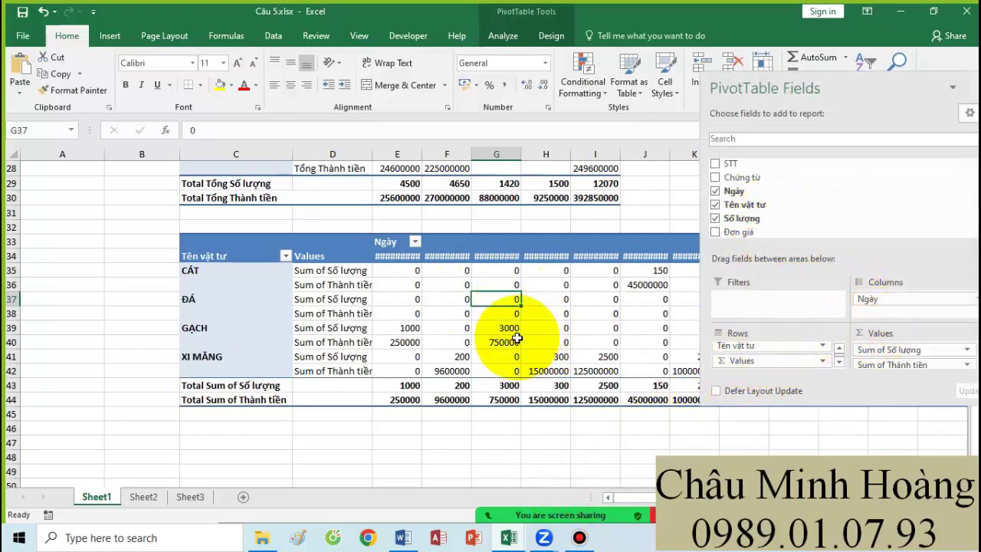
pyautogui.click(483, 328)
pyautogui.rightClick(483, 329)
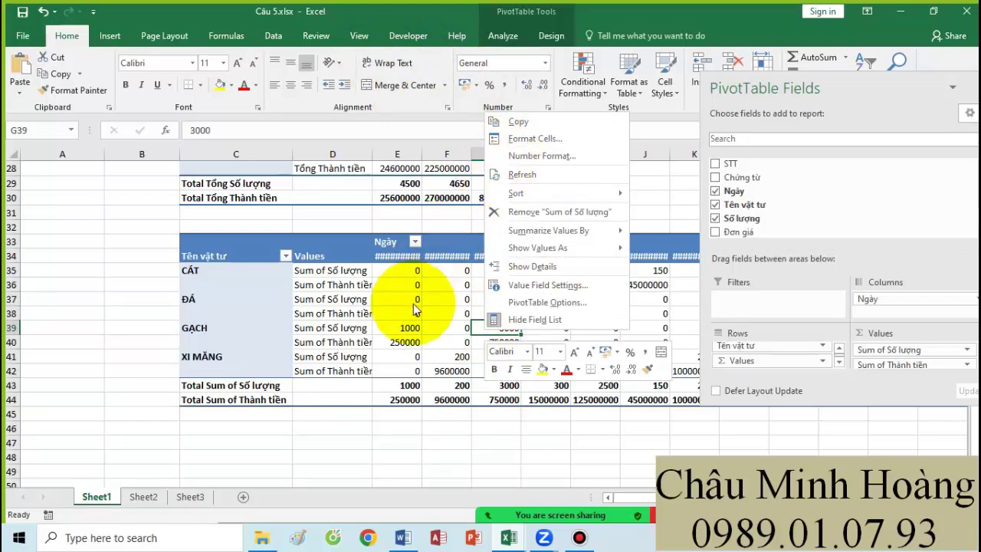
pyautogui.click(401, 426)
# Step: Compare the source table and the sample's Tuần headings with the Ngày headings of the lower PivotTable
pyautogui.scroll(3, 495, 267)
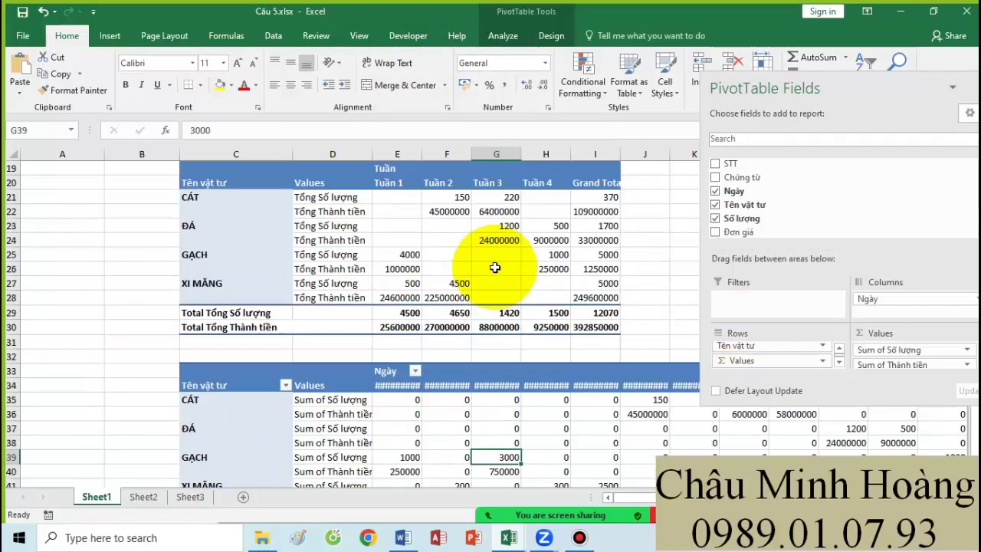
pyautogui.scroll(6, 495, 268)
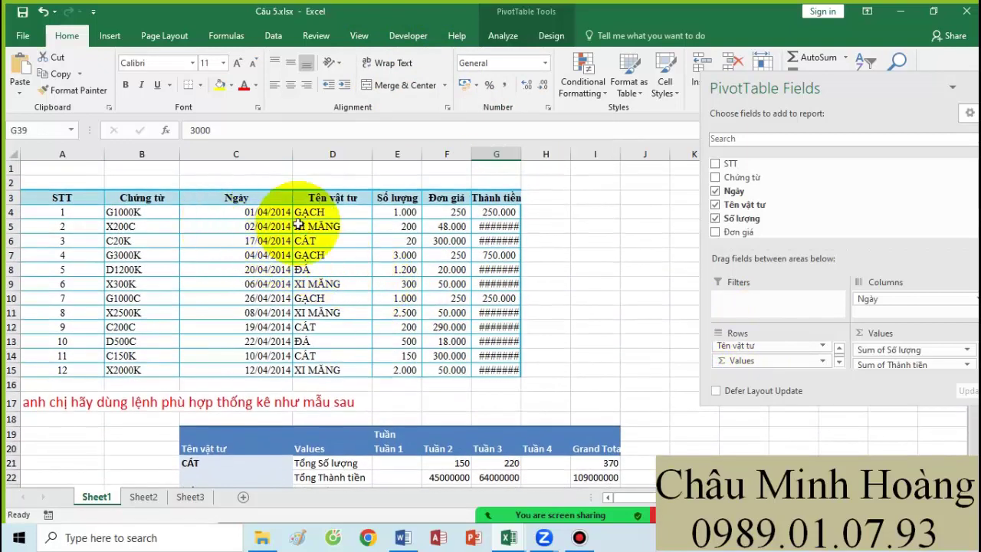
pyautogui.scroll(-1, 394, 380)
pyautogui.click(397, 406)
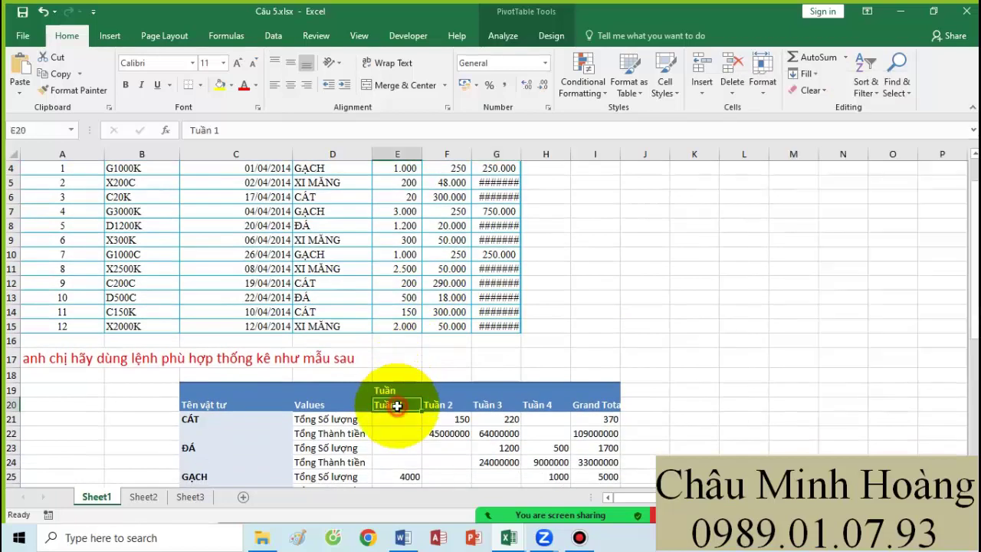
pyautogui.scroll(-5, 383, 400)
pyautogui.click(406, 389)
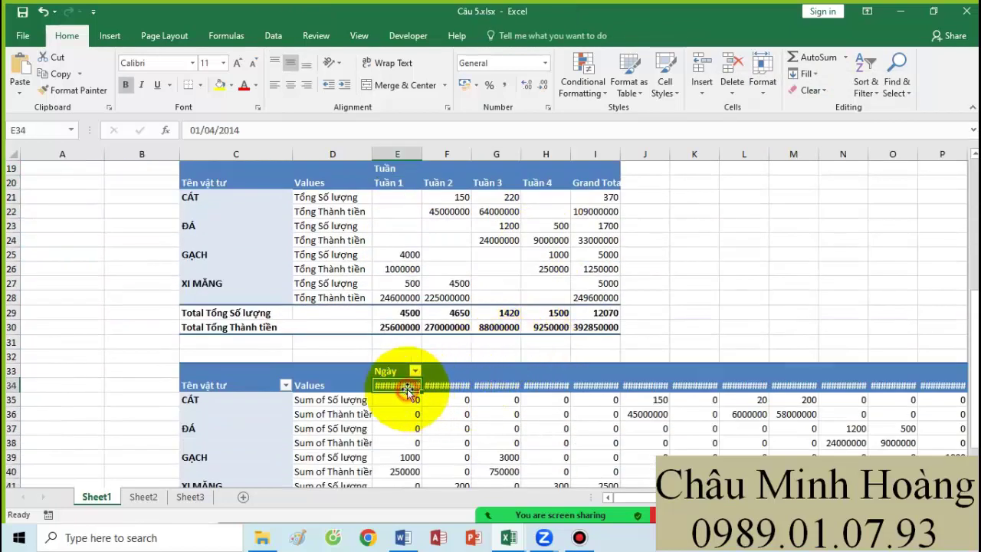
pyautogui.click(505, 343)
pyautogui.scroll(-3, 504, 339)
pyautogui.scroll(1, 348, 357)
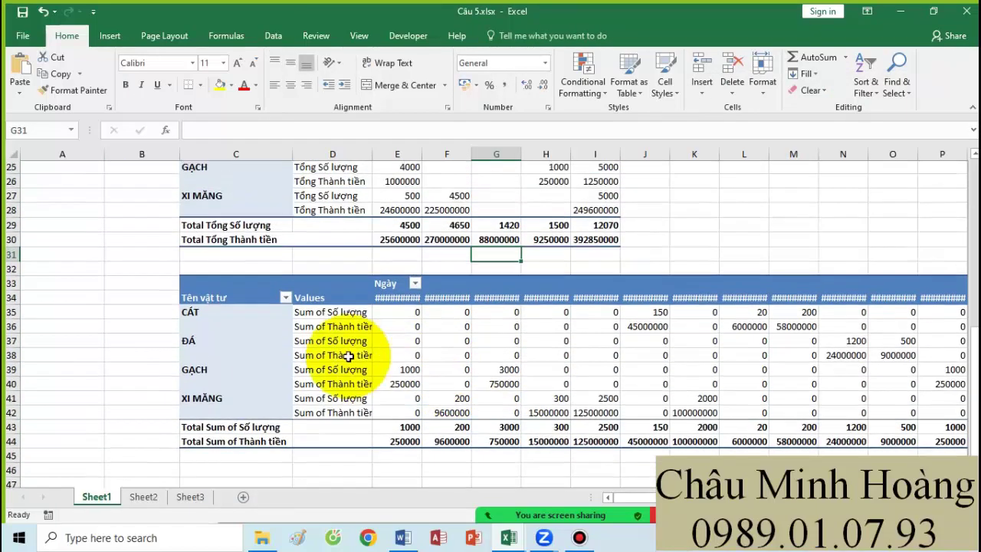
# Step: Delete the existing PivotTable by Ngày below the sample, covering cells B32:R47
pyautogui.click(172, 268)
pyautogui.moveTo(175, 268); pyautogui.dragTo(826, 297)
pyautogui.rightClick(826, 297)
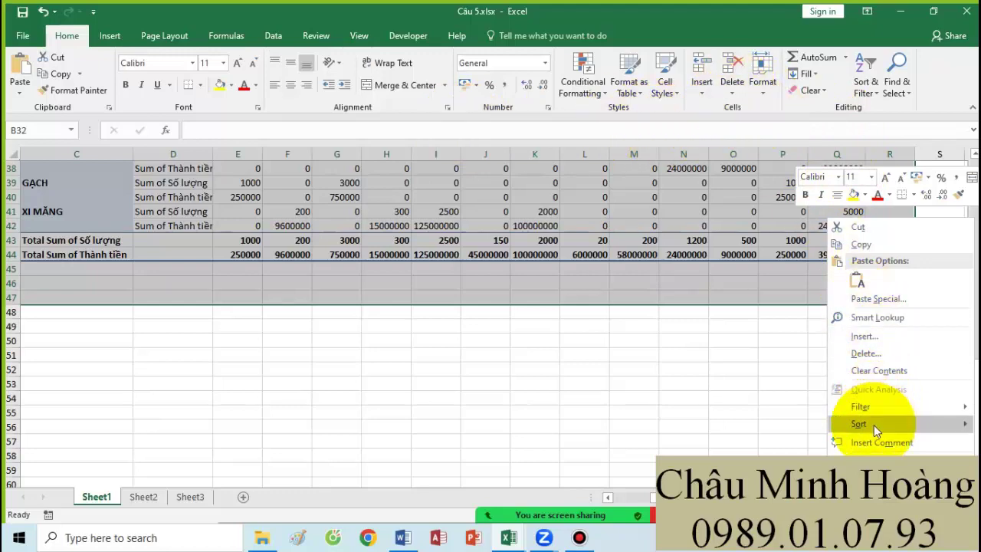
pyautogui.click(865, 353)
pyautogui.click(838, 393)
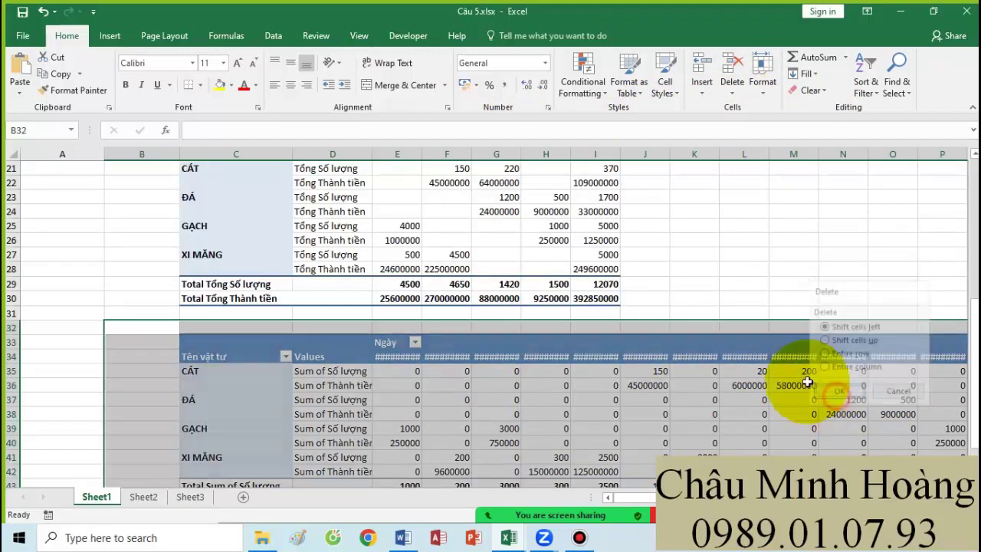
pyautogui.click(694, 283)
# Step: Insert blank cells at D3:D15 before the Tên vật tư column, shifting the data right, and head the new column Tuần
pyautogui.scroll(3, 390, 305)
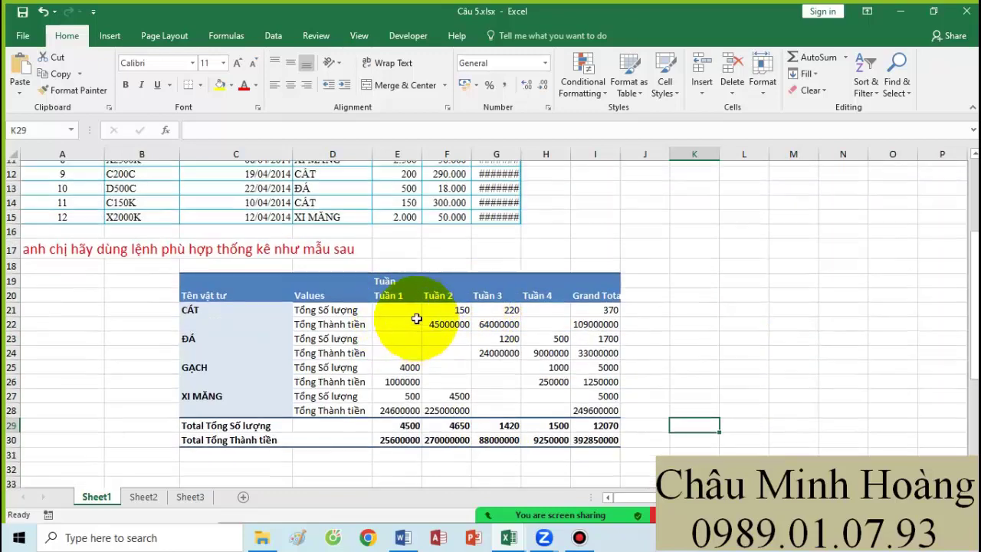
pyautogui.scroll(3, 413, 322)
pyautogui.scroll(2, 498, 360)
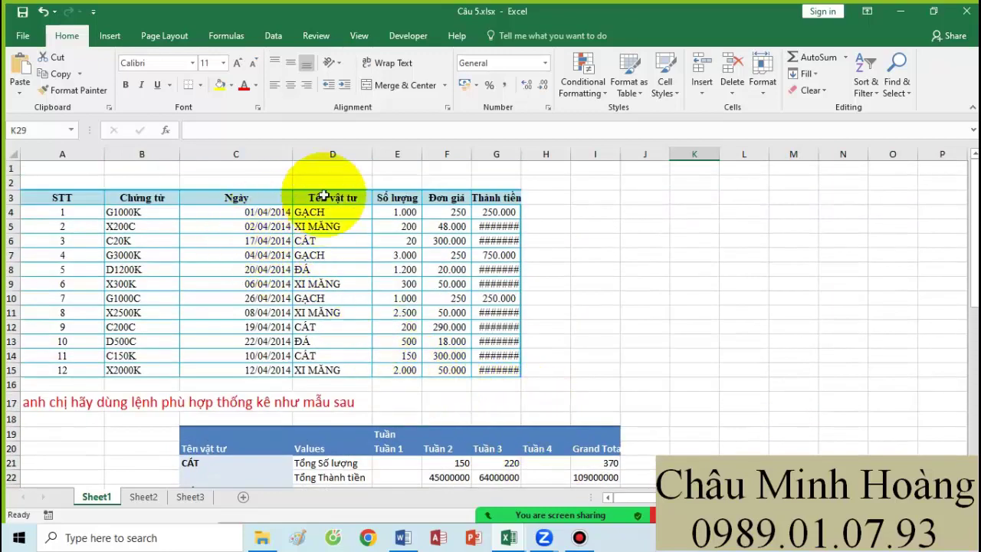
pyautogui.moveTo(330, 201); pyautogui.dragTo(361, 373)
pyautogui.rightClick(343, 372)
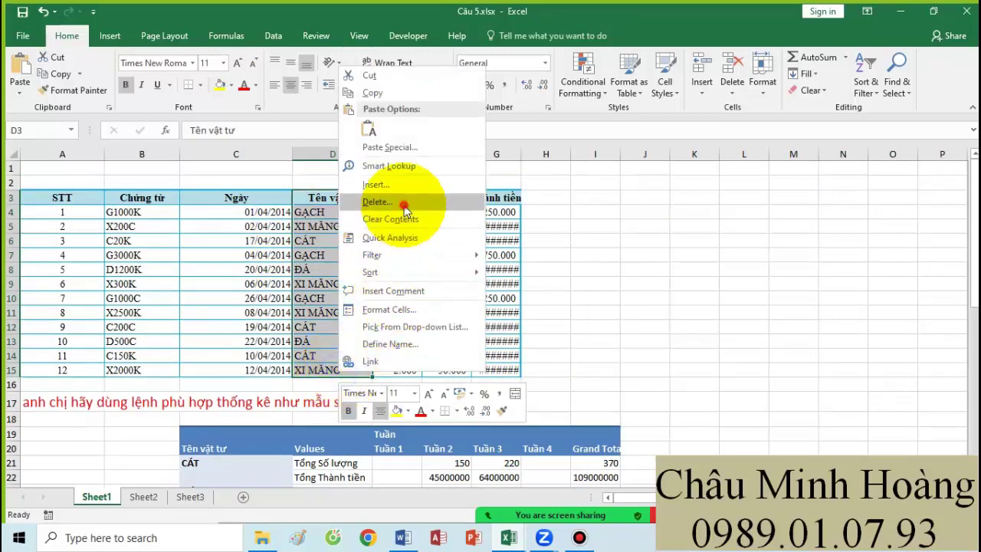
pyautogui.click(379, 201)
pyautogui.click(434, 242)
pyautogui.rightClick(372, 220)
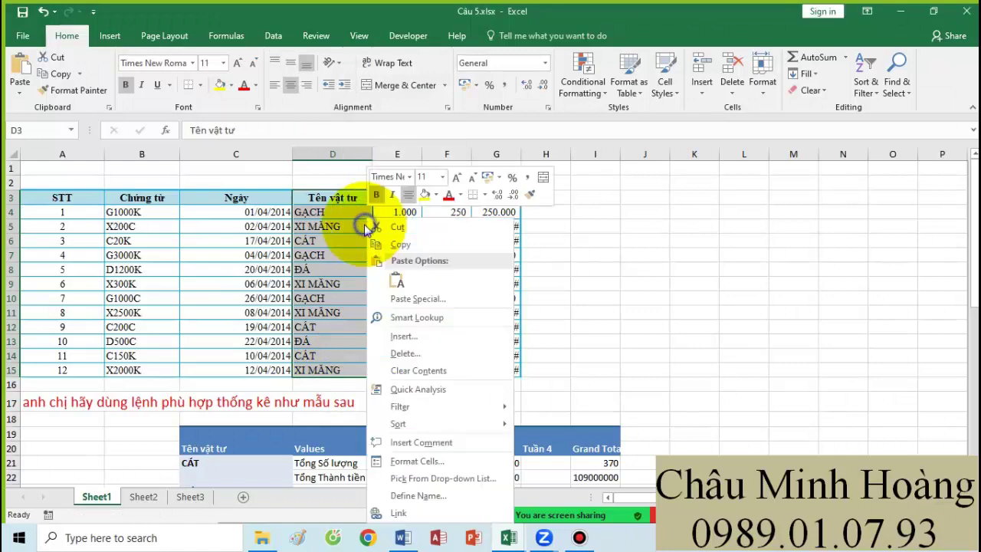
pyautogui.click(423, 329)
pyautogui.click(394, 376)
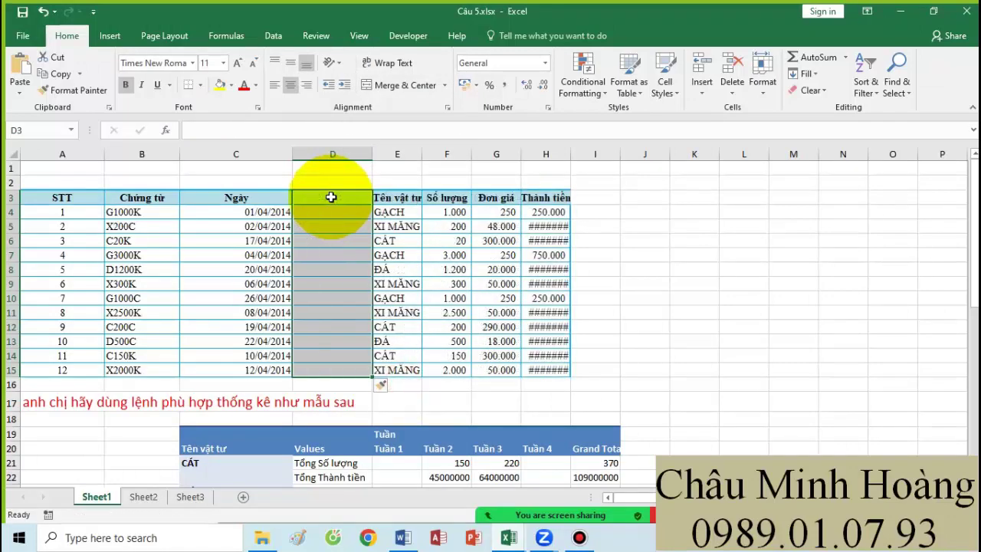
pyautogui.click(330, 197)
pyautogui.write('Tuần')
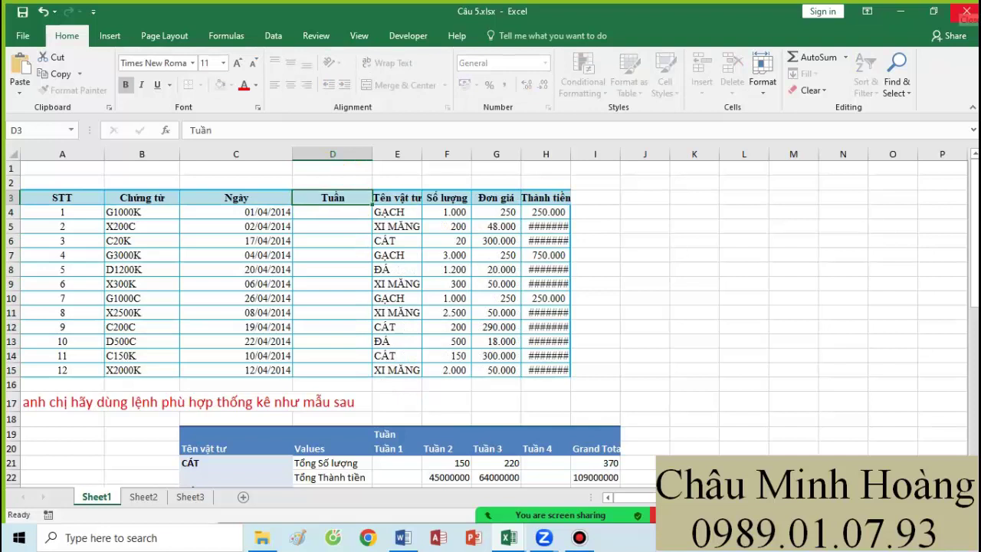
# Step: Enter ="Tuần "&INT((DAY(C4)-1)/7)+1 in D4 and fill it down to D15
pyautogui.click(331, 211)
pyautogui.write('=')
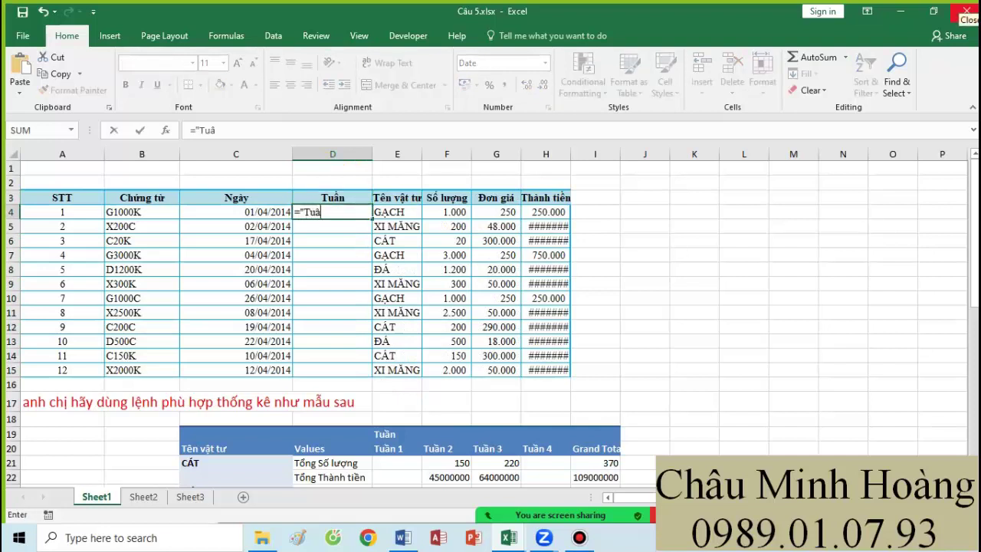
pyautogui.write('"Tuần "&')
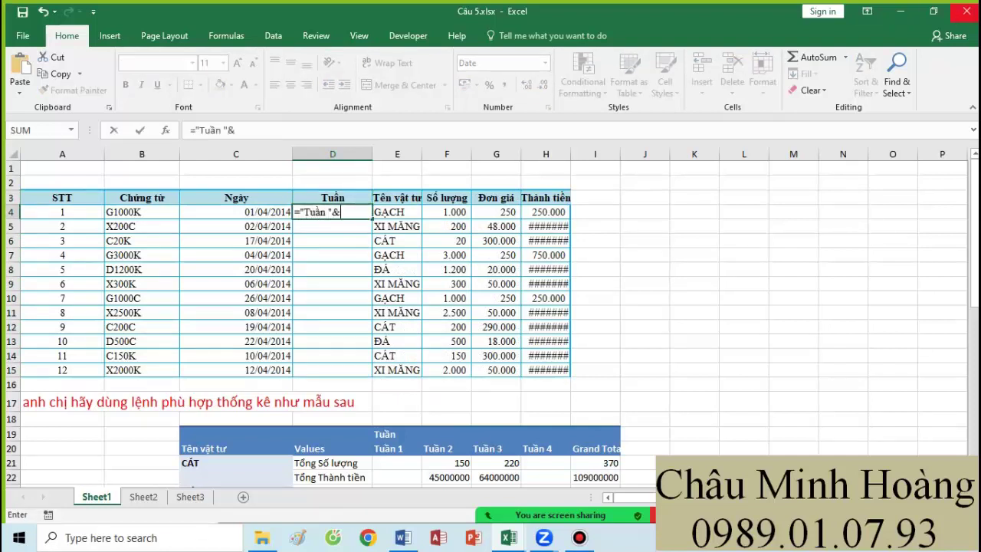
pyautogui.write('int((day(')
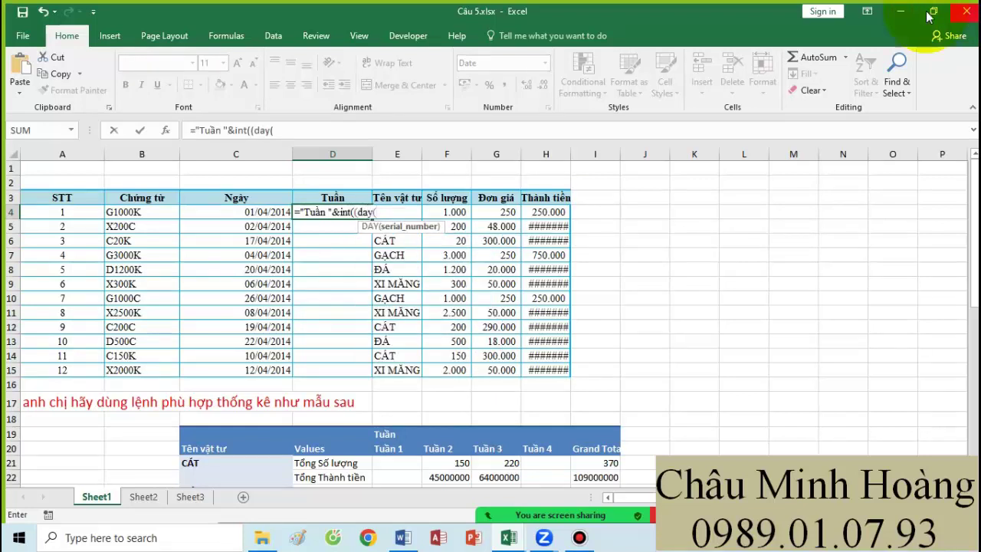
pyautogui.click(250, 212)
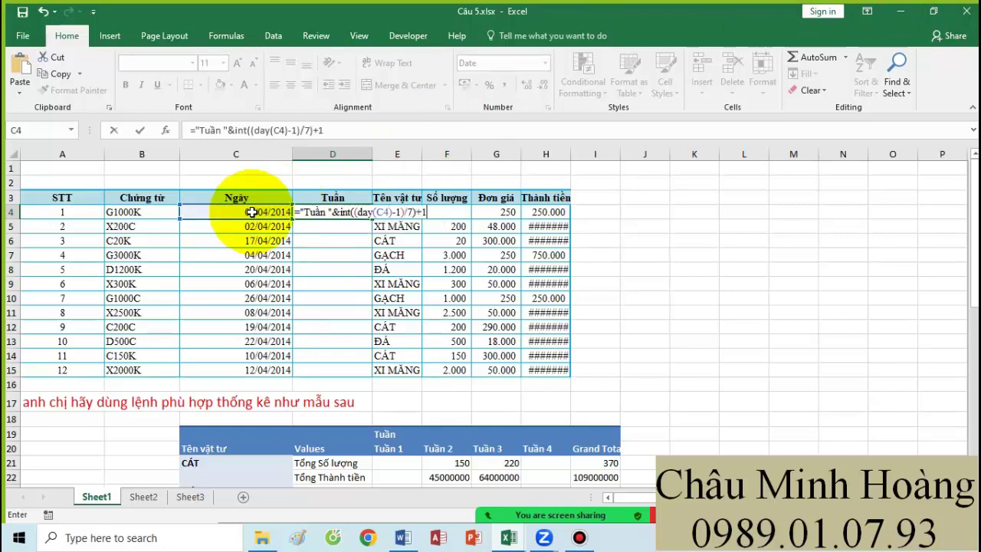
pyautogui.press('Return')
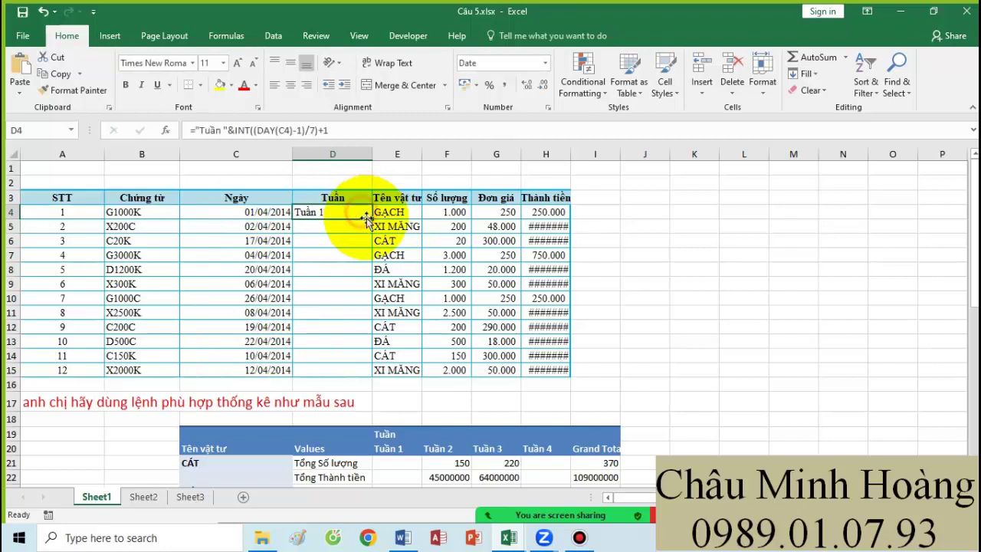
pyautogui.moveTo(366, 218); pyautogui.dragTo(340, 374)
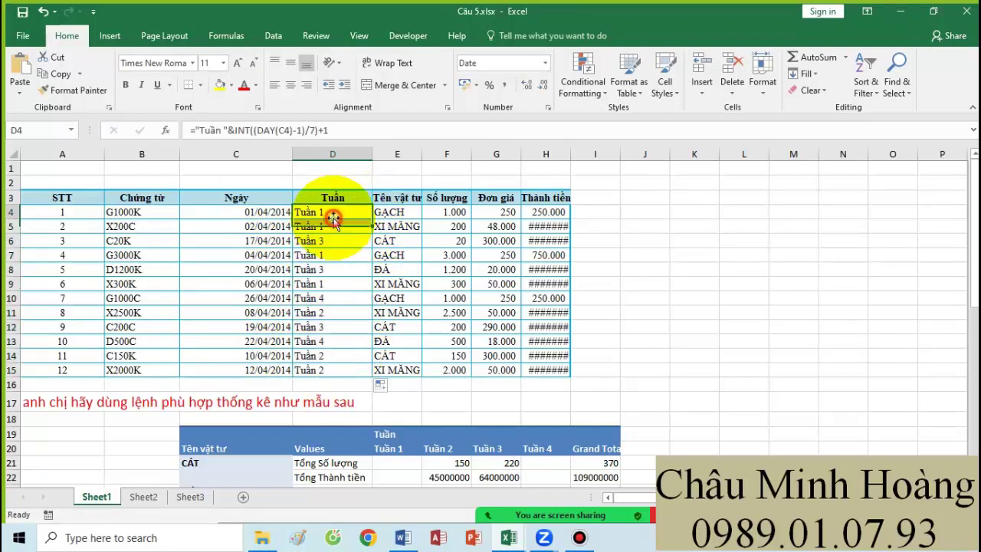
# Step: Copy the D4 formula text without its equals sign and paste it in Word's Document1 on a new line labelled "Câu 5 :"
pyautogui.doubleClick(331, 211)
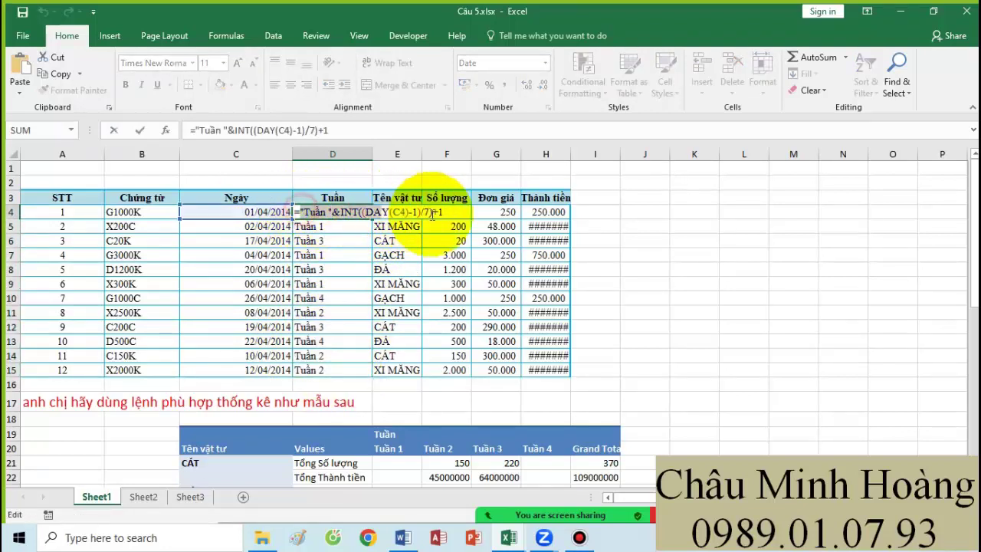
pyautogui.click(403, 537)
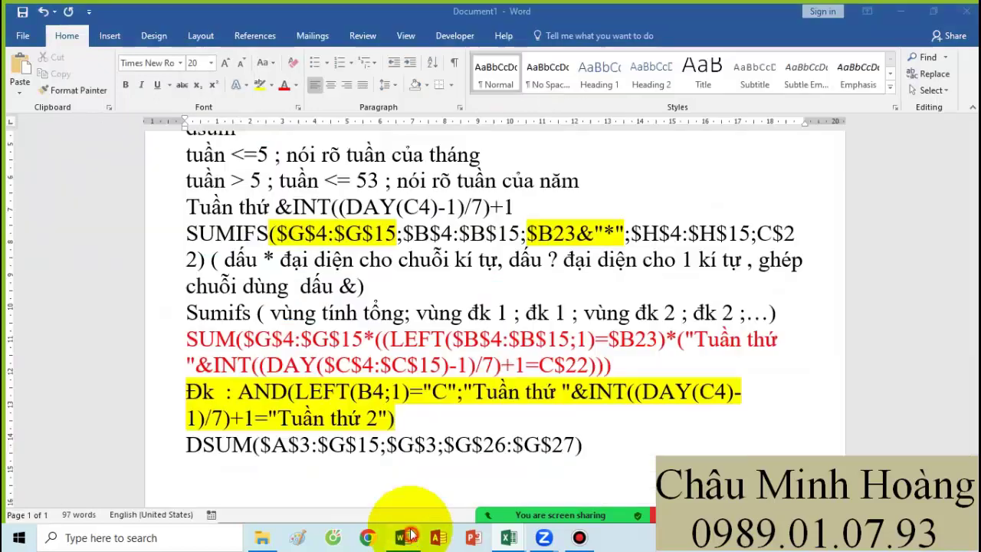
pyautogui.click(611, 443)
pyautogui.press('Return')
pyautogui.write('Câ')
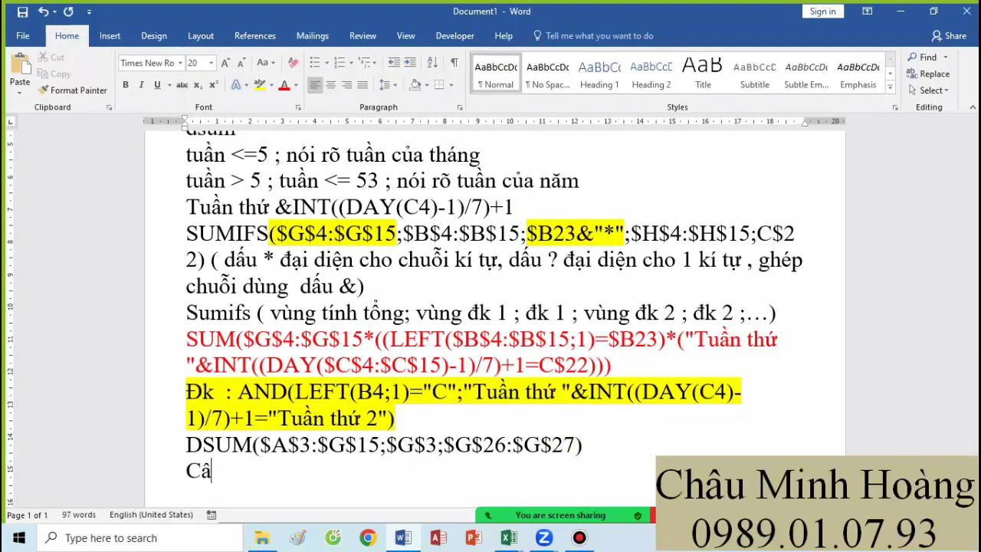
pyautogui.write('u 5 : "Tuần "&INT((DAY(C4)-1)/7)+1')
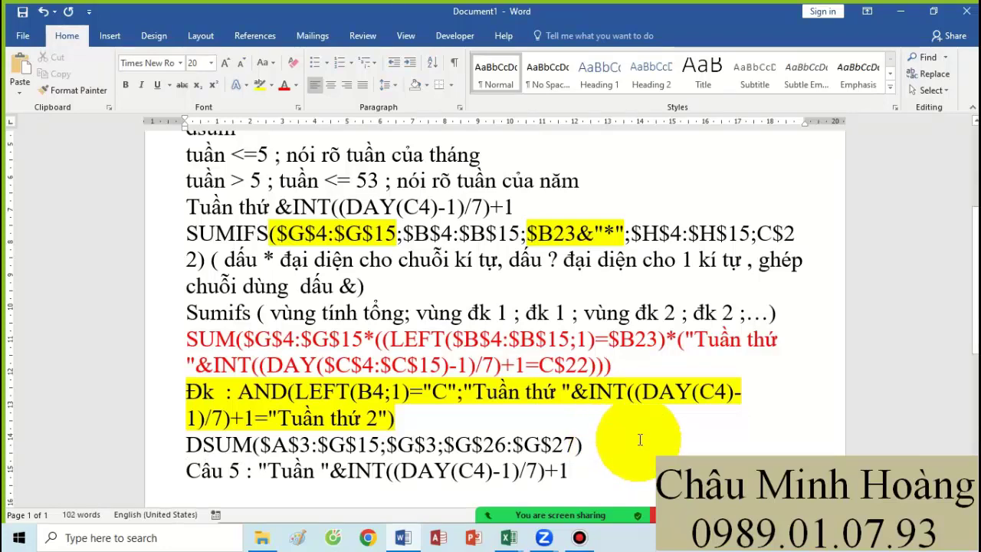
# Step: Switch to Câu 5.xlsx in Excel and create a PivotTable from A3:H15, placed on the existing worksheet at C36
pyautogui.moveTo(508, 540)
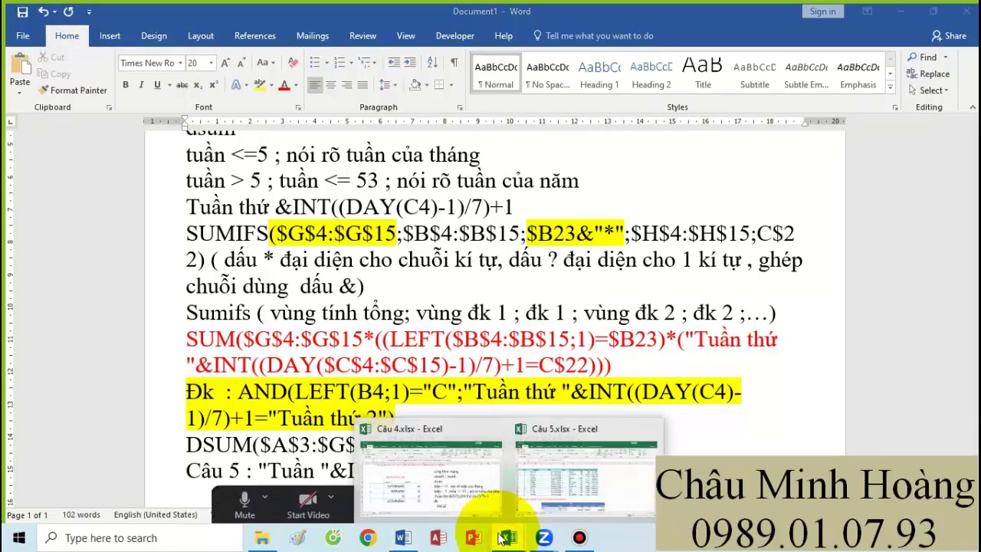
pyautogui.click(633, 467)
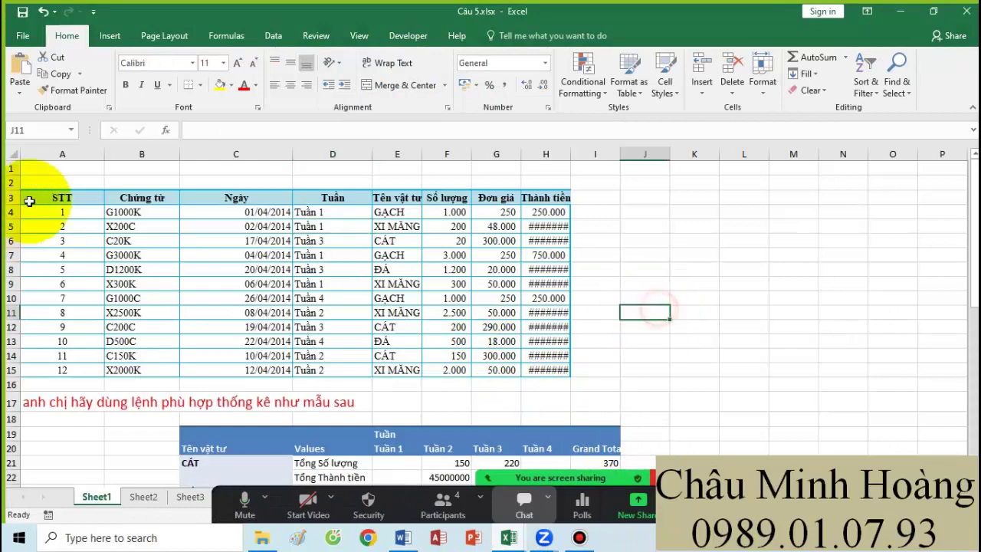
pyautogui.moveTo(28, 198); pyautogui.dragTo(541, 368)
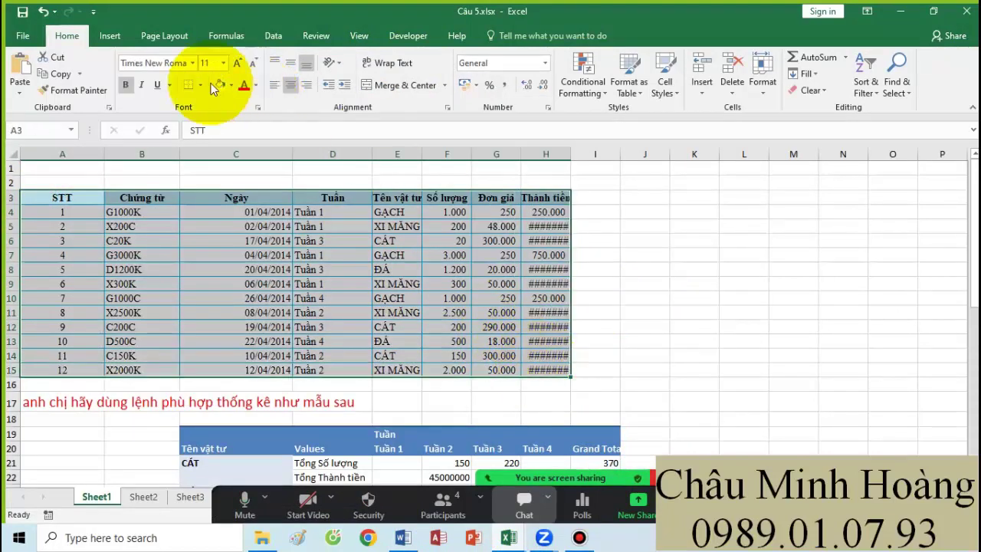
pyautogui.click(110, 35)
pyautogui.click(38, 77)
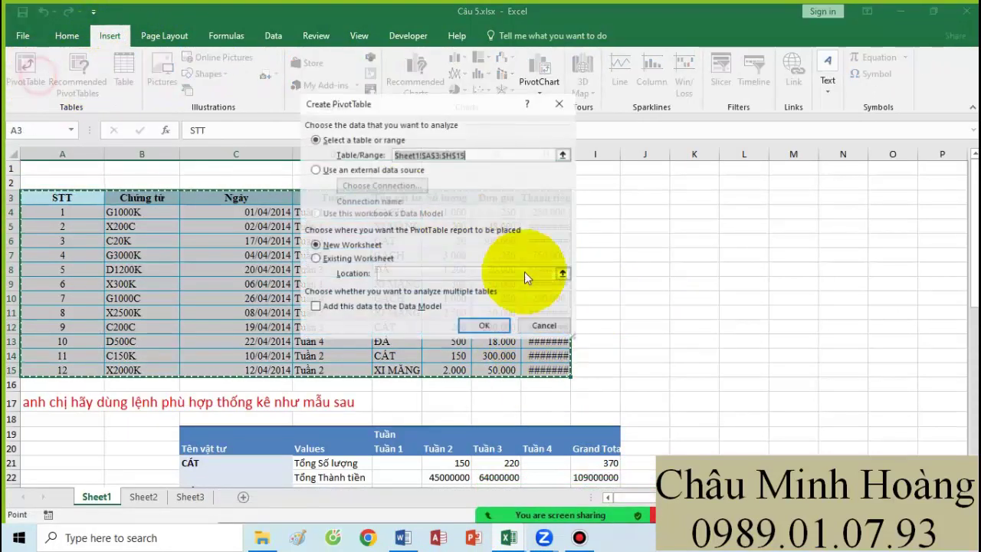
pyautogui.click(346, 260)
pyautogui.click(420, 273)
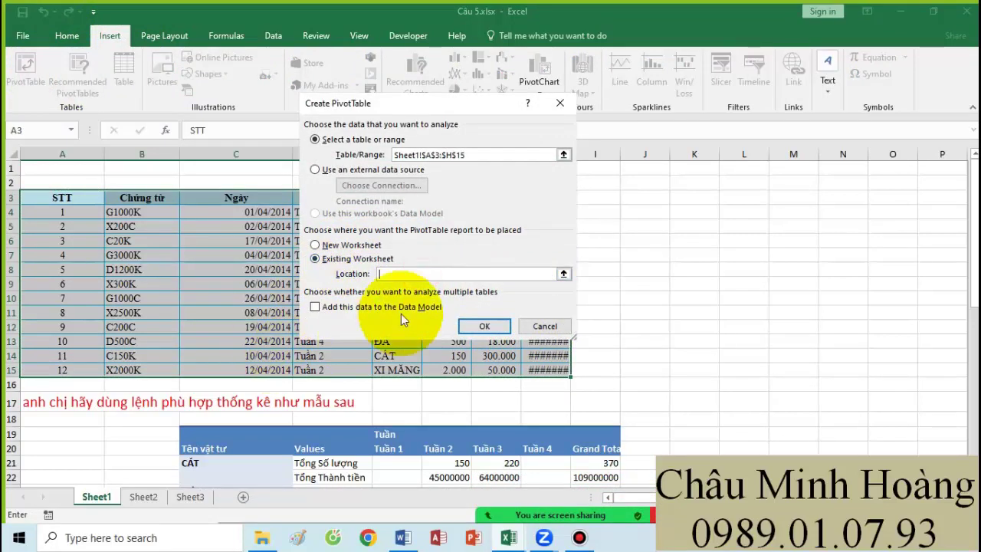
pyautogui.scroll(-6, 175, 432)
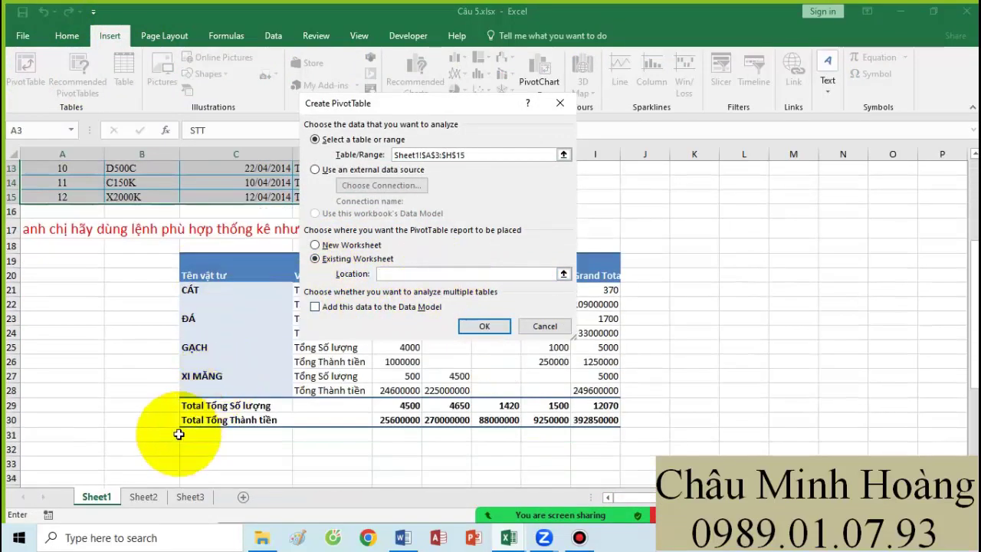
pyautogui.click(232, 412)
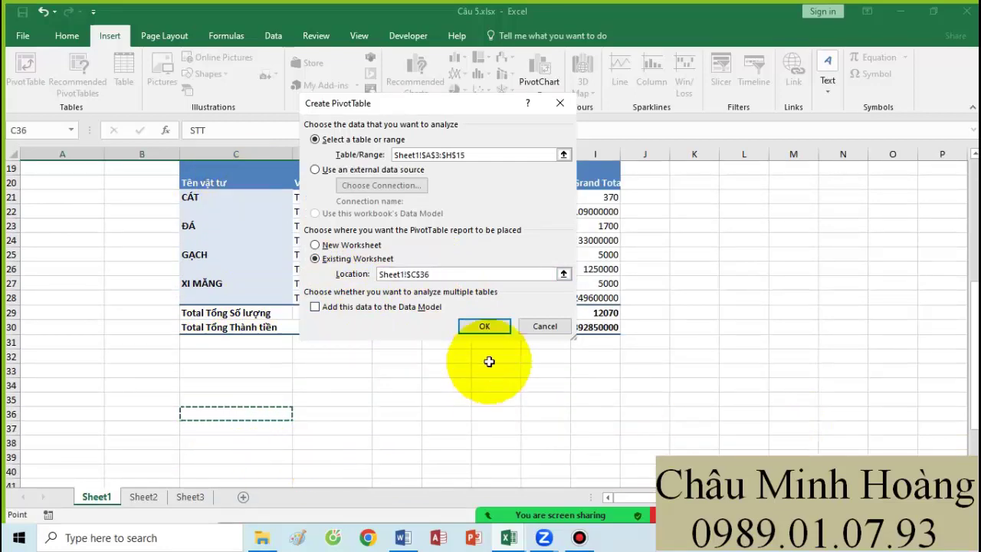
pyautogui.click(480, 324)
# Step: Put Tên vật tư and Values in the PivotTable's rows, Tuần in its columns, and sum Số lượng and Thành tiền as values
pyautogui.moveTo(751, 209); pyautogui.dragTo(747, 355)
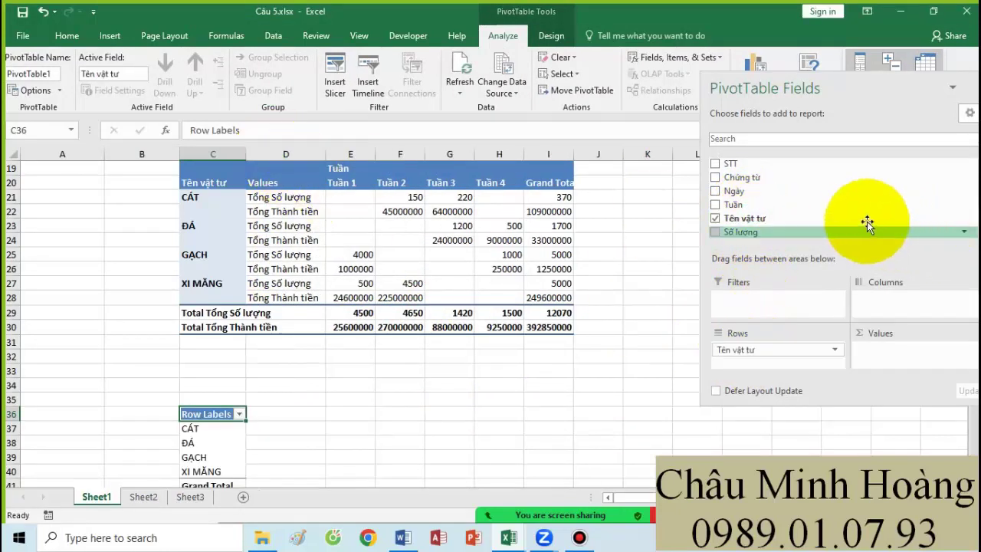
pyautogui.moveTo(753, 201); pyautogui.dragTo(882, 301)
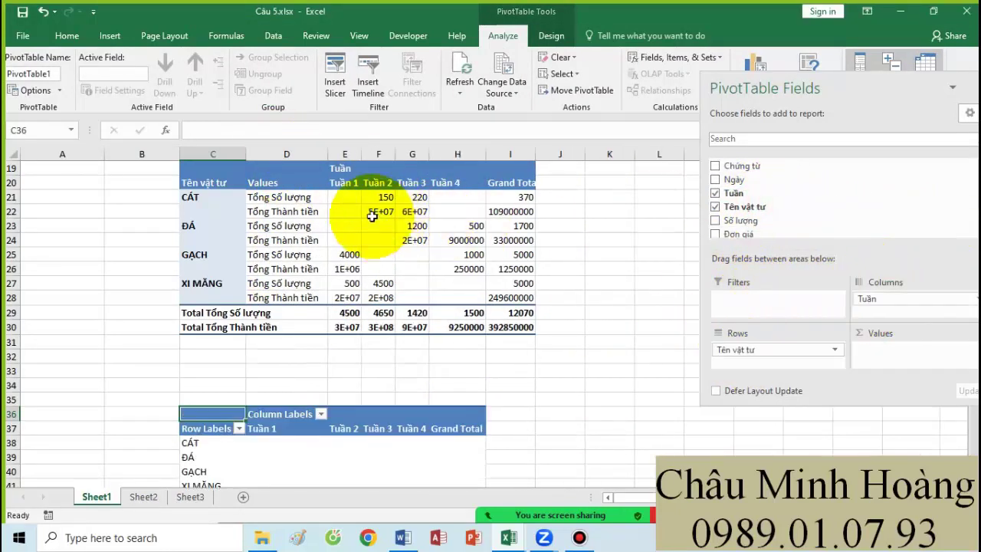
pyautogui.moveTo(742, 226); pyautogui.dragTo(881, 349)
pyautogui.scroll(-1, 782, 201)
pyautogui.moveTo(764, 222); pyautogui.dragTo(881, 364)
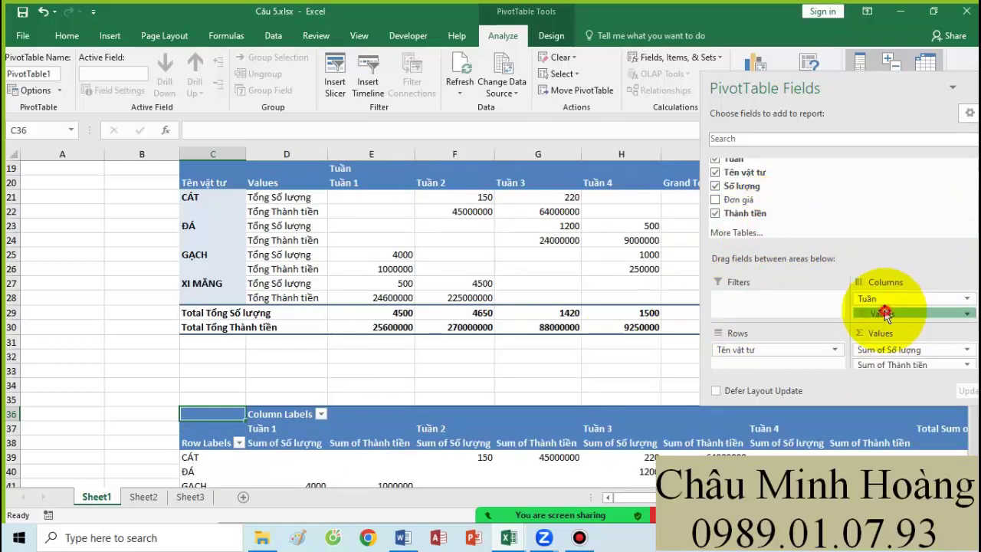
pyautogui.moveTo(885, 315); pyautogui.dragTo(753, 363)
pyautogui.scroll(-3, 452, 335)
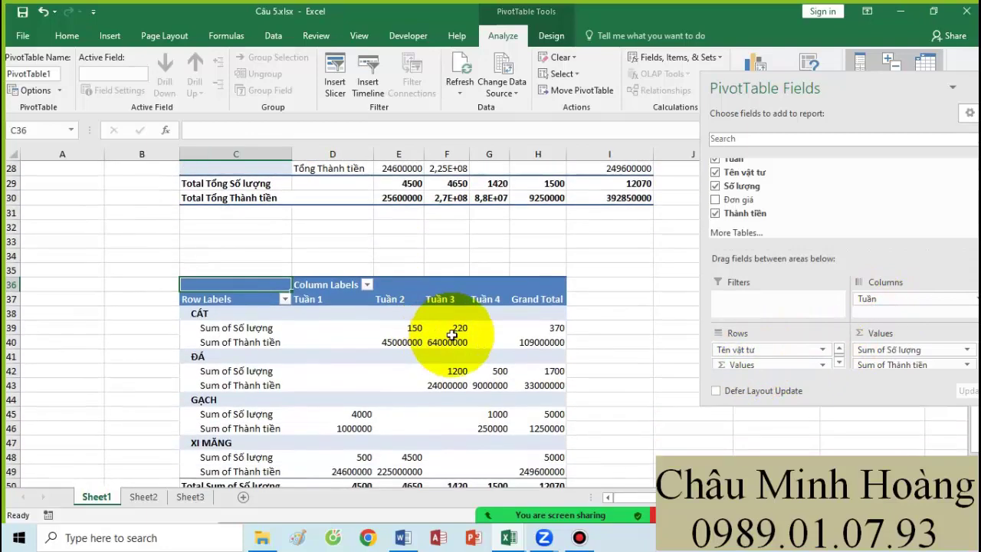
pyautogui.scroll(3, 401, 326)
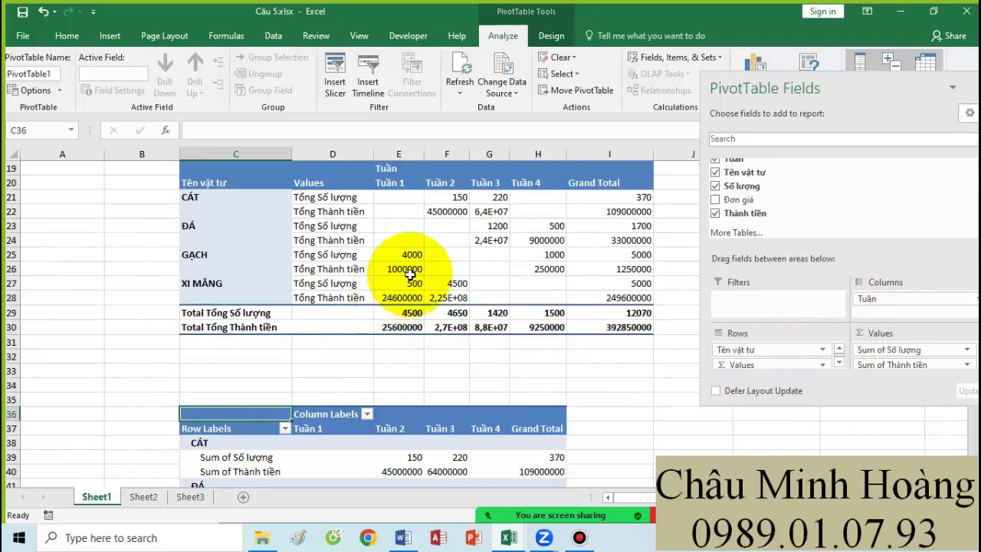
# Step: Enable the Classic PivotTable layout for the new PivotTable so it can be compared with the sample
pyautogui.scroll(-2, 406, 307)
pyautogui.click(357, 374)
pyautogui.rightClick(365, 372)
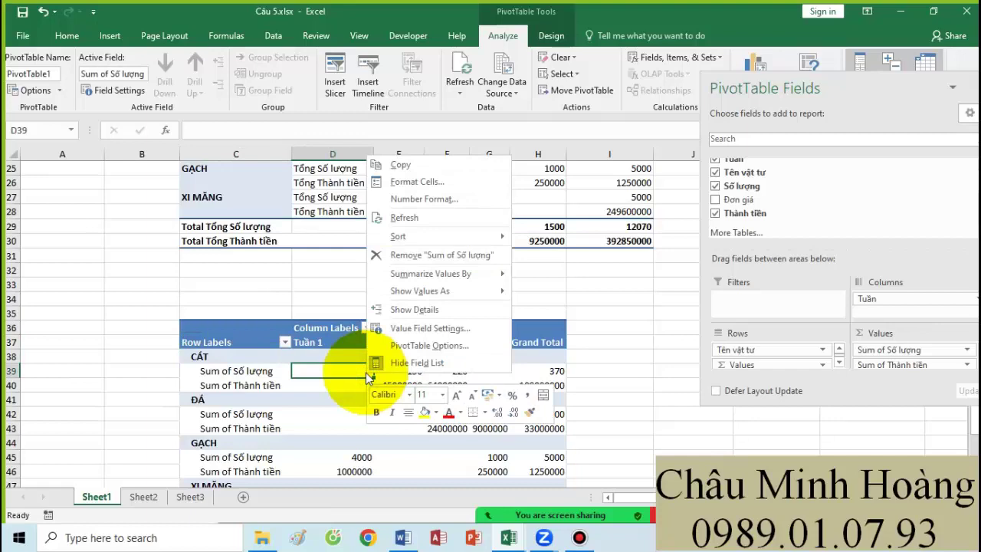
pyautogui.click(423, 347)
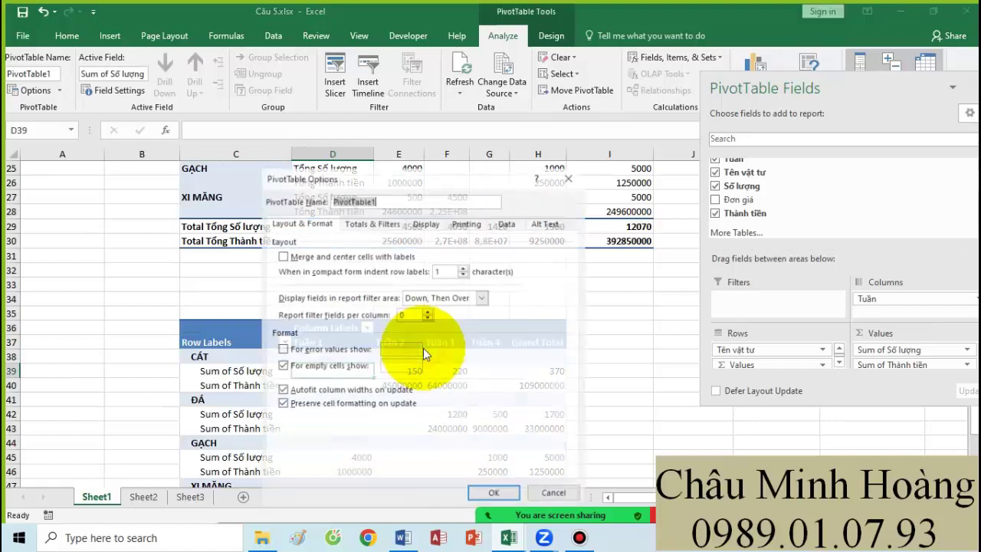
pyautogui.click(426, 223)
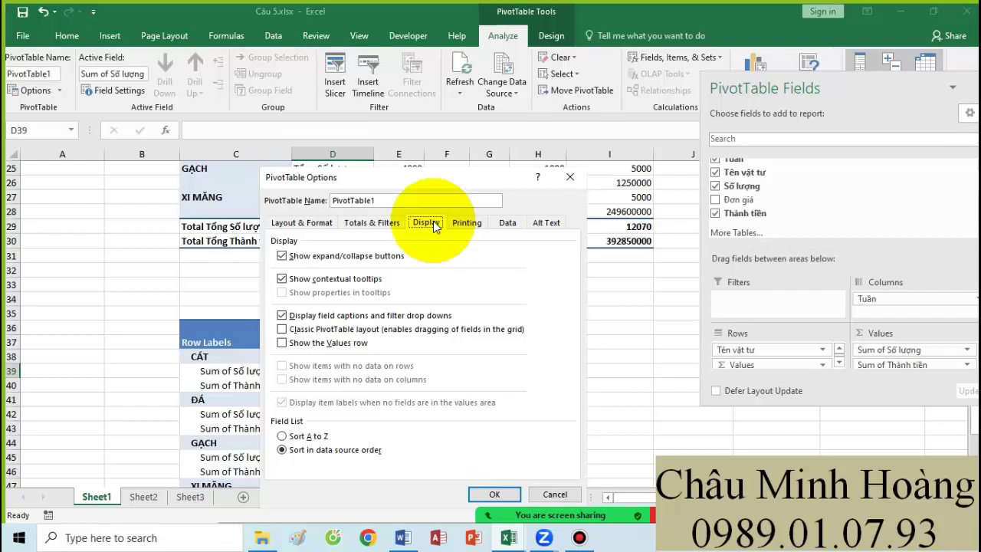
pyautogui.click(304, 328)
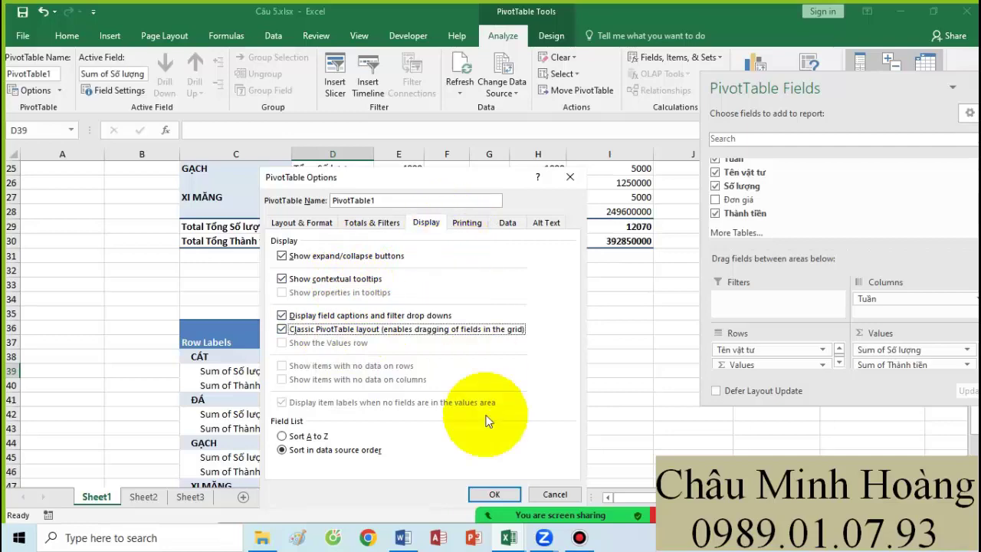
pyautogui.click(494, 494)
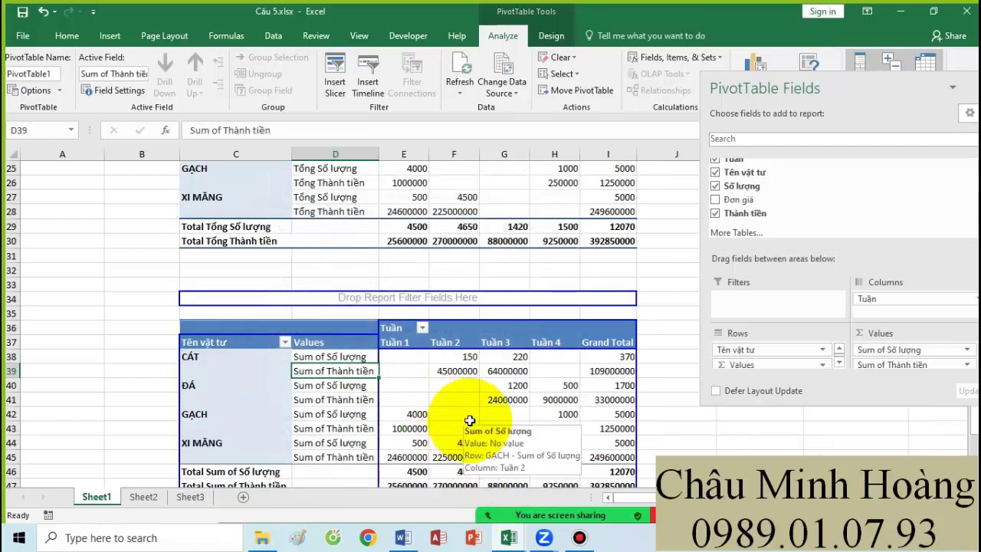
pyautogui.scroll(-1, 394, 418)
pyautogui.scroll(4, 379, 391)
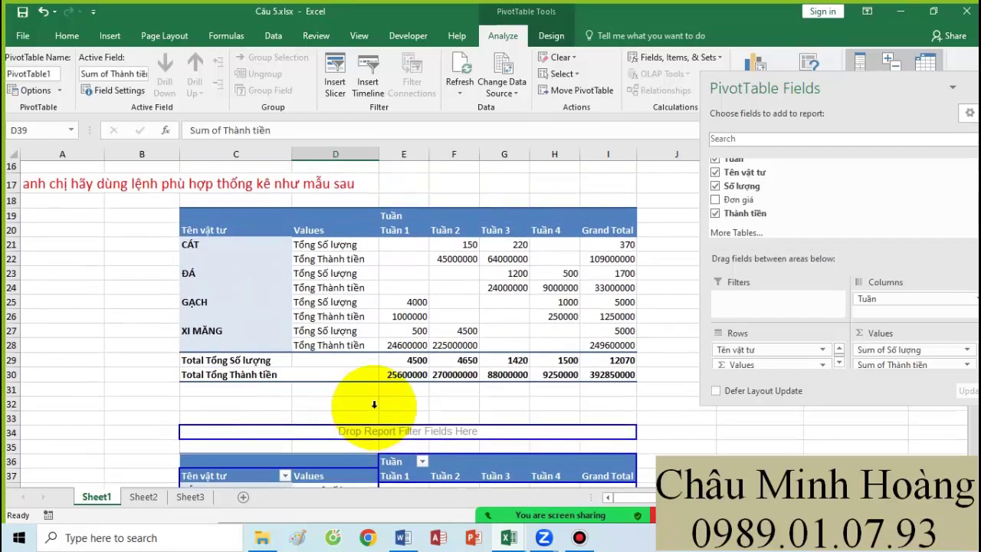
pyautogui.scroll(-5, 374, 404)
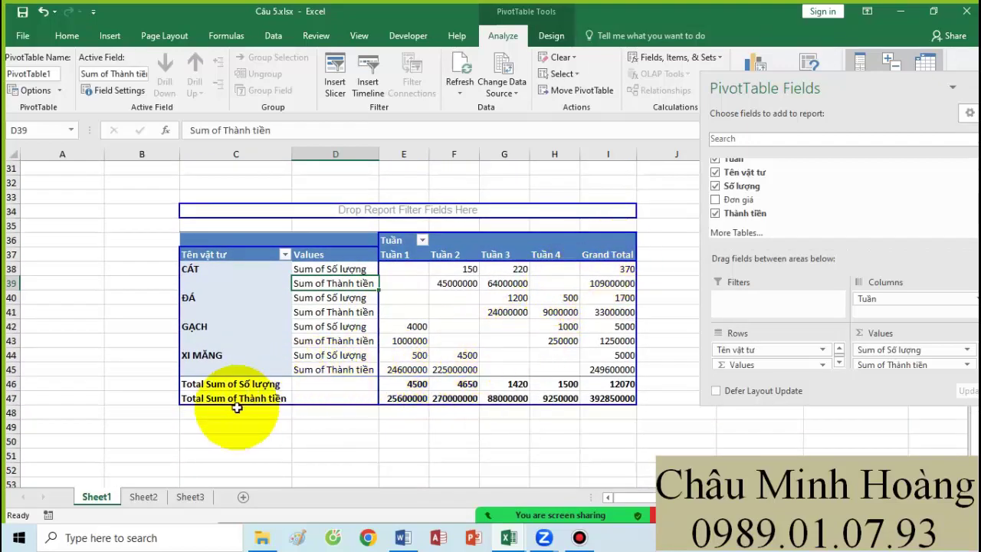
pyautogui.rightClick(337, 387)
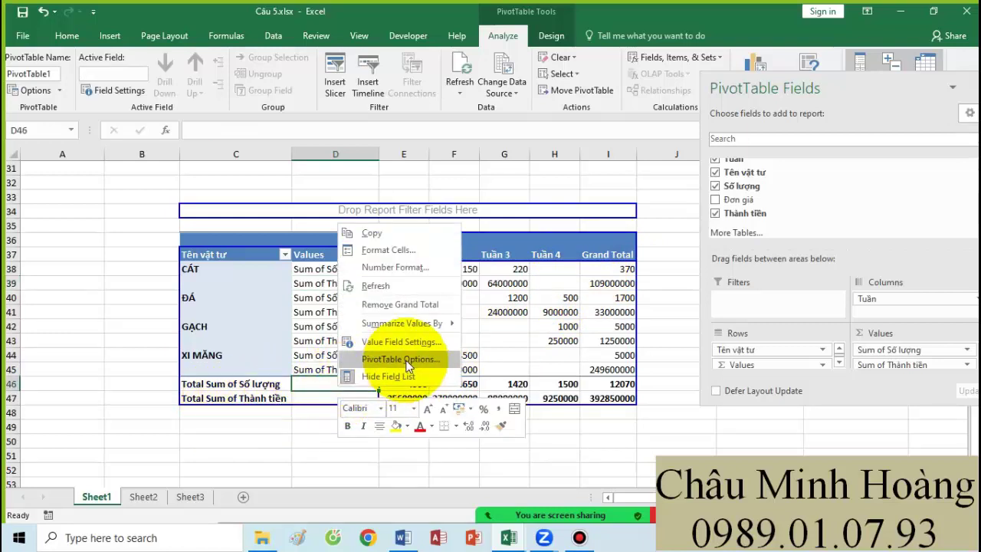
pyautogui.click(529, 339)
pyautogui.click(490, 331)
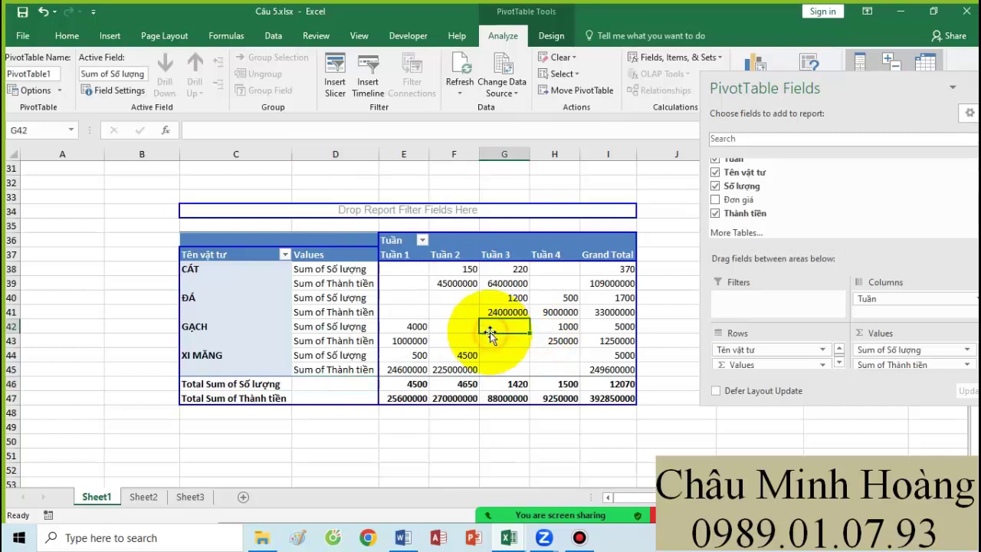
# Step: Fill the PivotTable's Grand Total column I36:I47 and its two total rows C46:I47 with yellow
pyautogui.moveTo(606, 244); pyautogui.dragTo(603, 392)
pyautogui.click(67, 36)
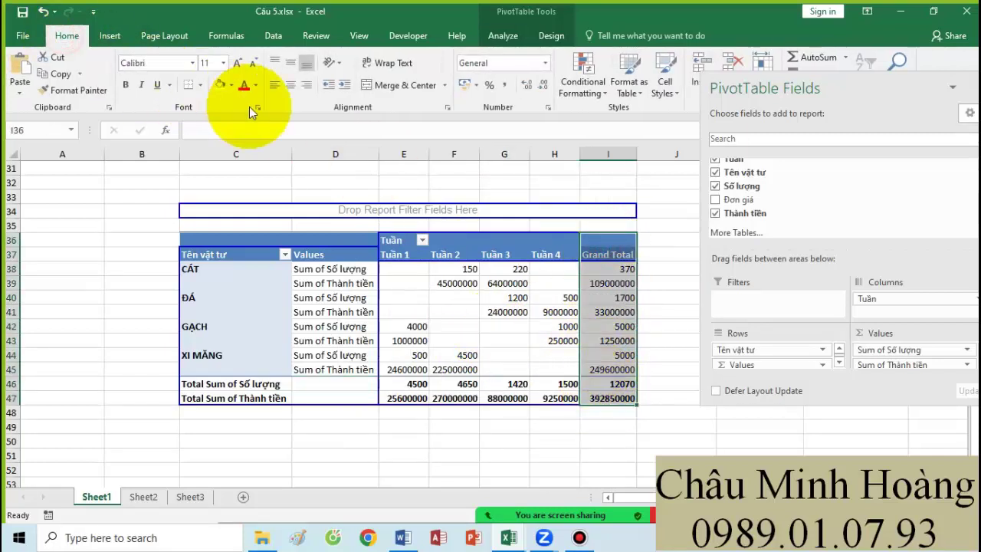
pyautogui.click(222, 85)
pyautogui.click(233, 390)
pyautogui.moveTo(222, 384); pyautogui.dragTo(609, 396)
pyautogui.click(217, 87)
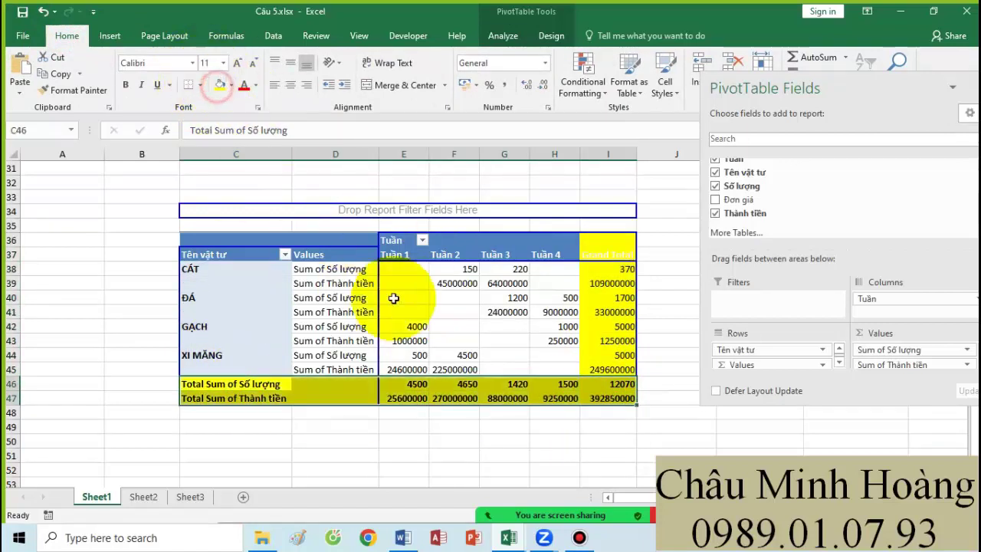
# Step: Turn off the grand totals for rows in the PivotTable's options
pyautogui.rightClick(512, 327)
pyautogui.click(541, 295)
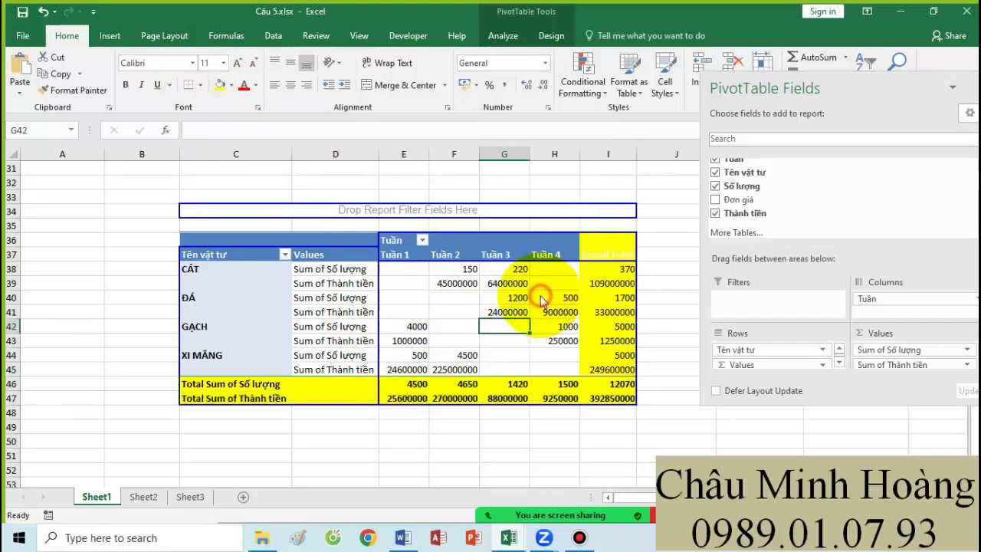
pyautogui.click(483, 171)
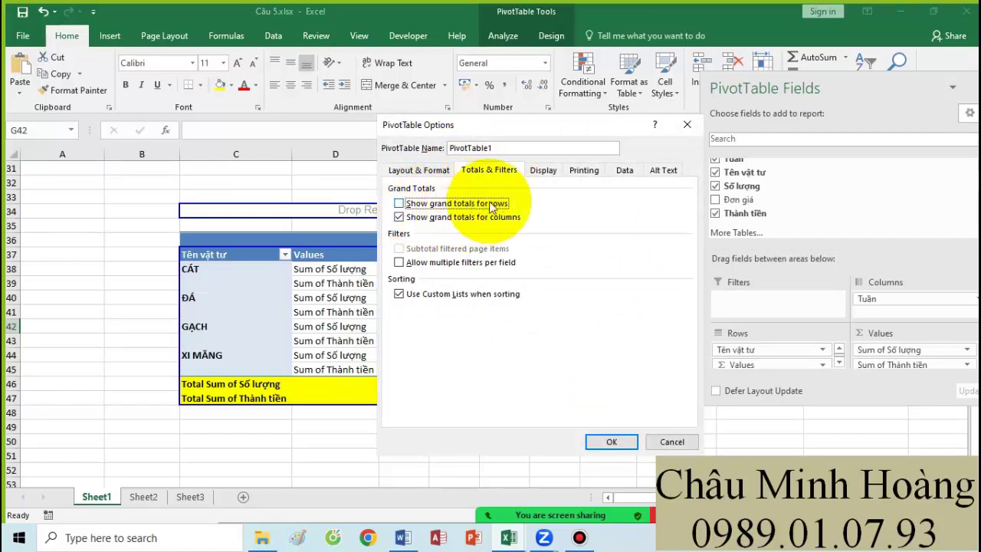
pyautogui.click(611, 442)
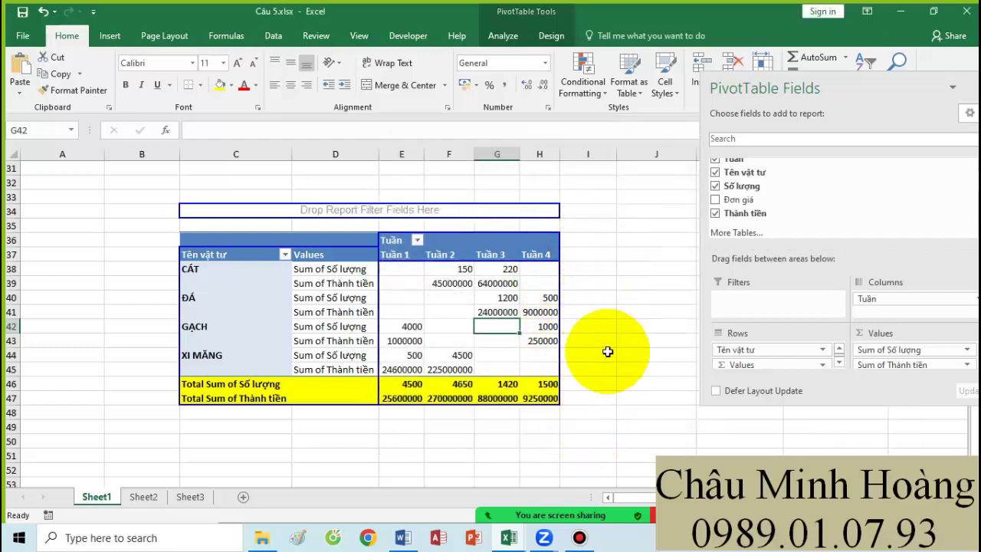
# Step: Turn off the grand totals for columns in the PivotTable's options
pyautogui.rightClick(505, 340)
pyautogui.click(565, 313)
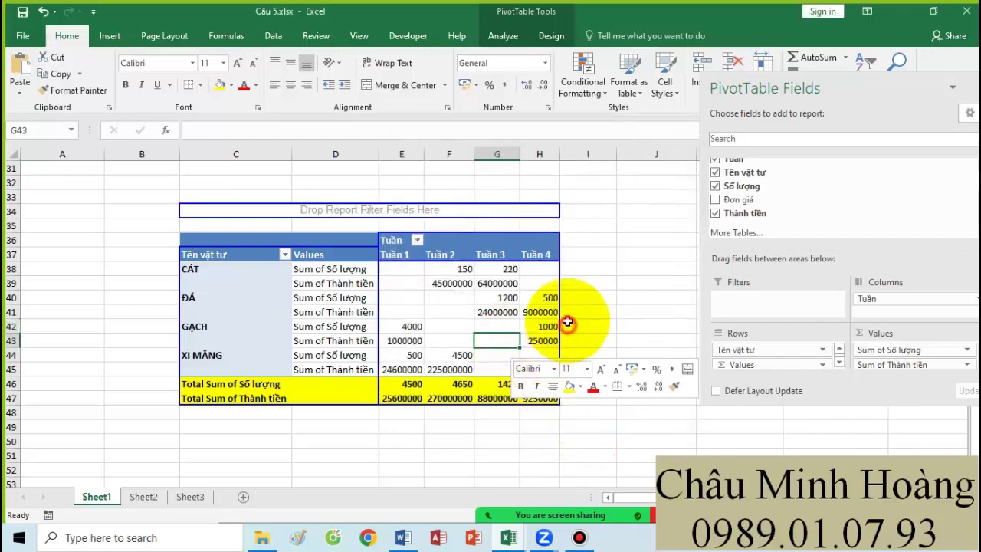
pyautogui.click(512, 200)
pyautogui.click(493, 247)
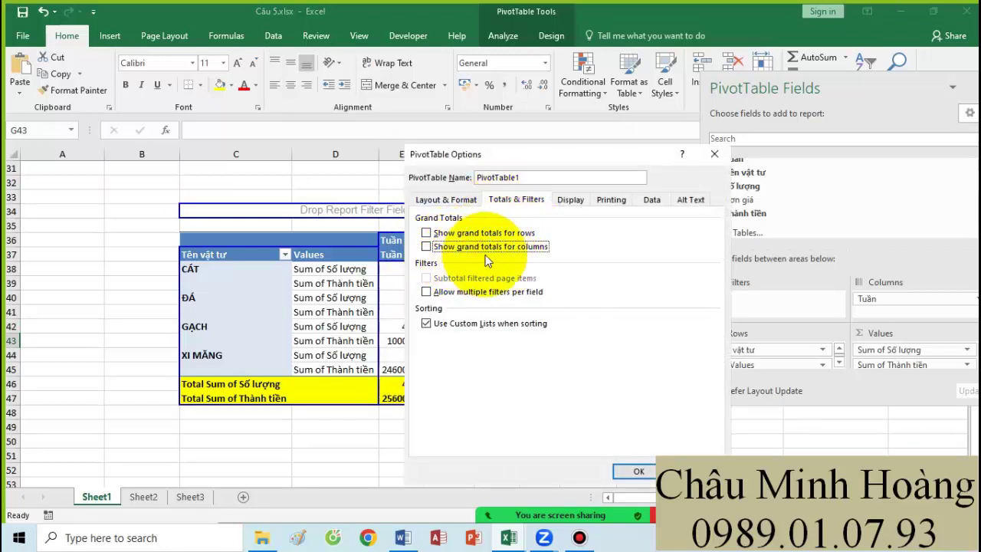
pyautogui.click(637, 471)
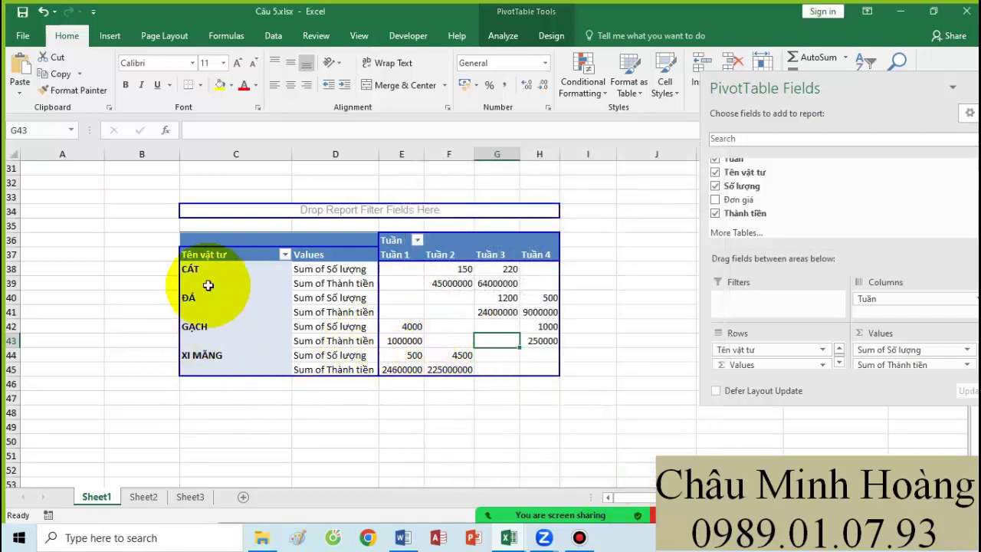
# Step: Turn the grand totals for both rows and columns back on in the PivotTable's options
pyautogui.rightClick(444, 326)
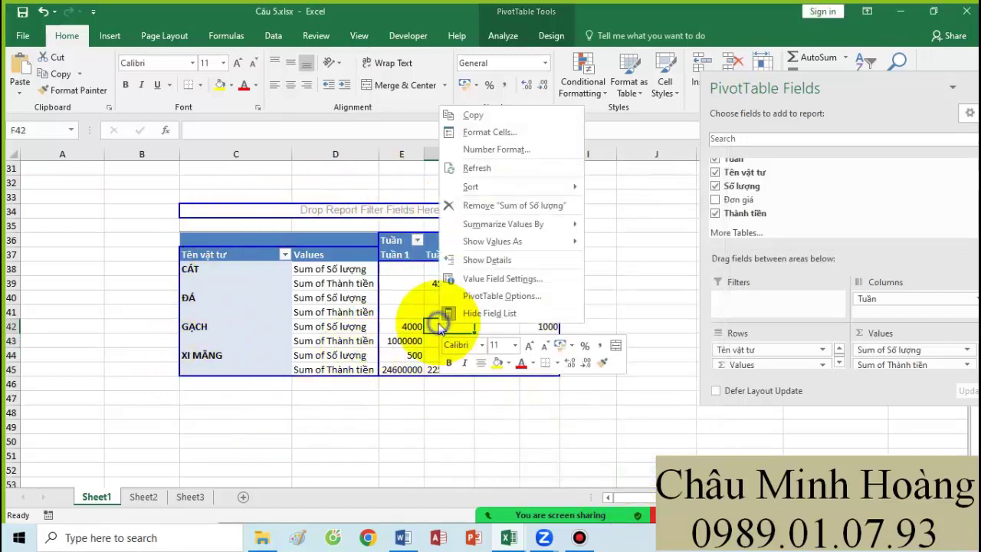
pyautogui.click(500, 296)
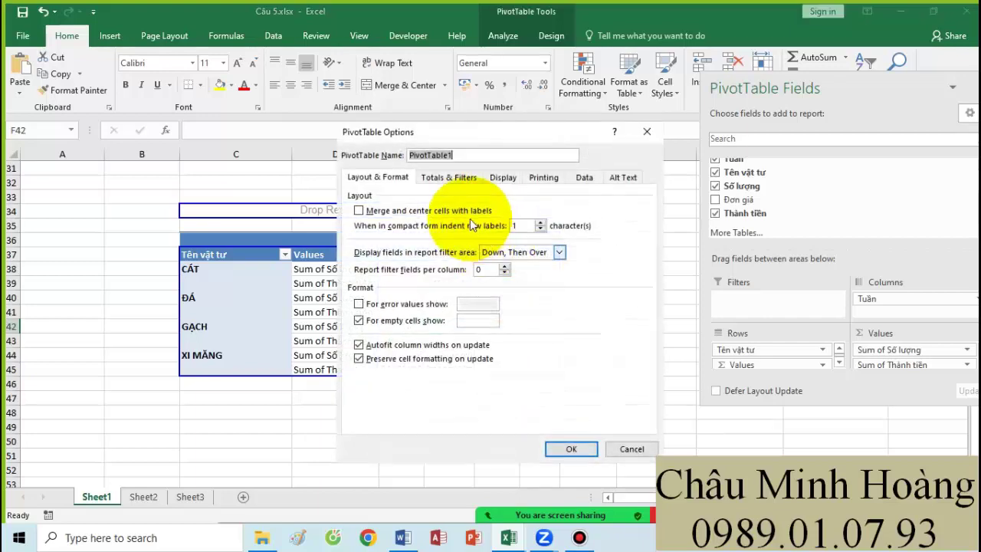
pyautogui.click(444, 178)
pyautogui.click(420, 212)
pyautogui.click(422, 224)
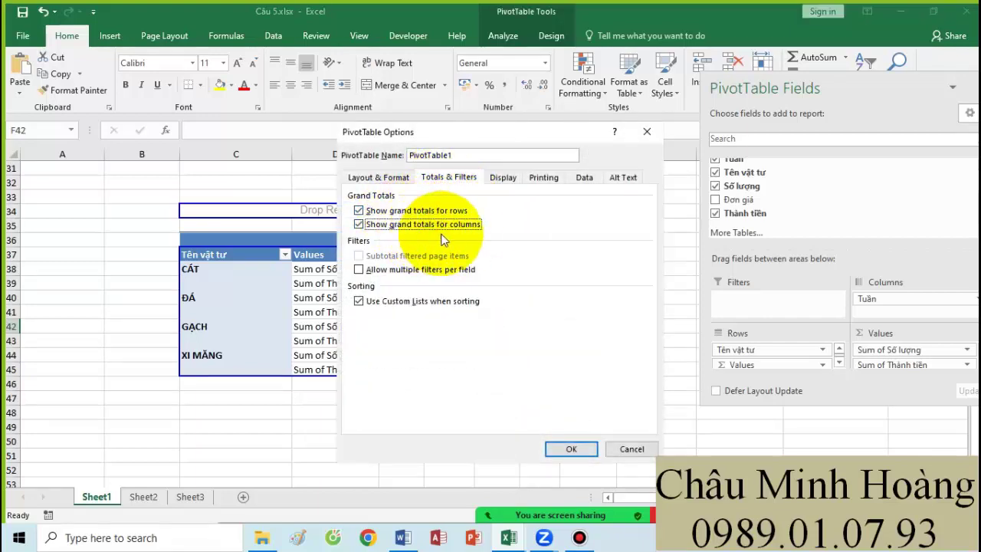
pyautogui.click(571, 449)
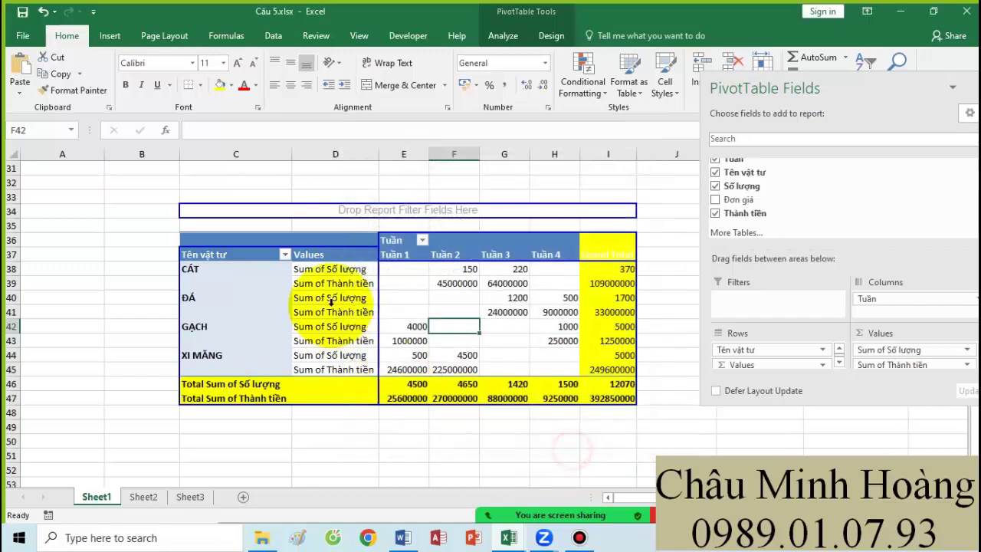
# Step: Switch to the Word notes and add the line "Pivot option" below the Câu 5 formula
pyautogui.click(404, 438)
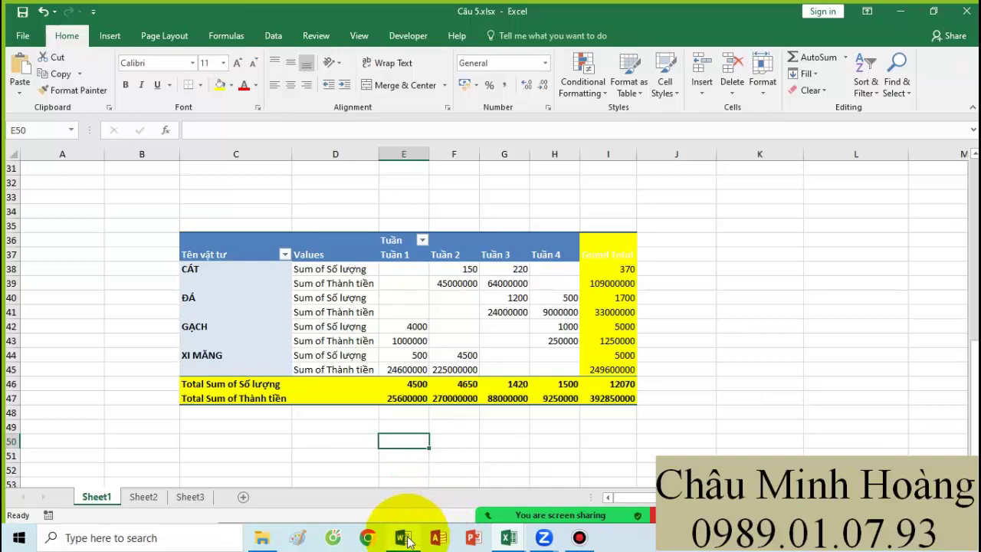
pyautogui.moveTo(406, 540)
pyautogui.click(391, 449)
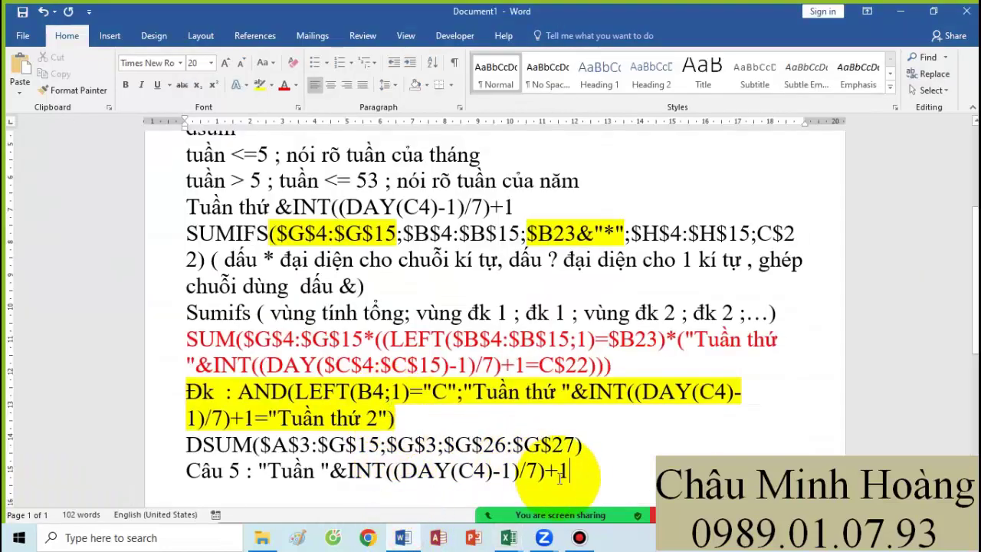
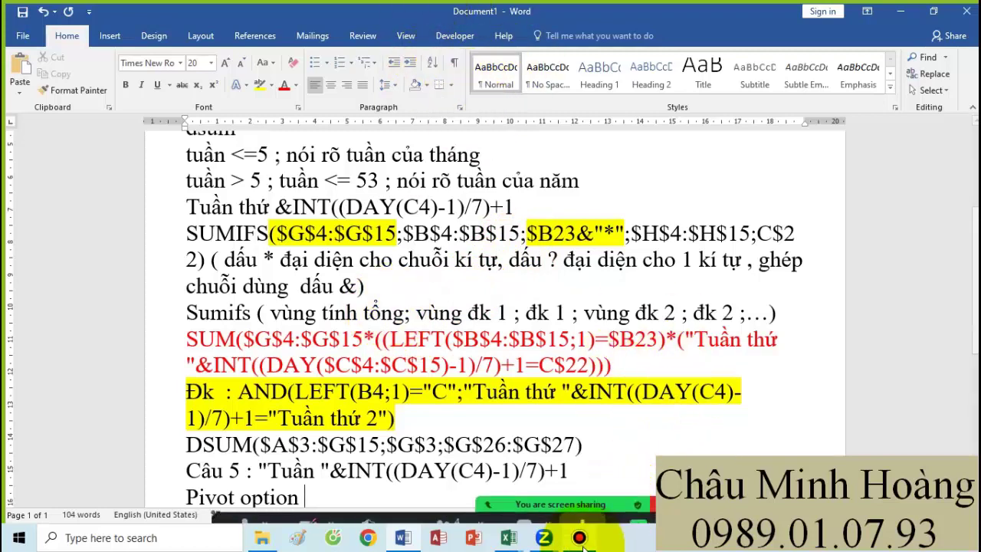
pyautogui.click(580, 537)
pyautogui.hotkey('alt', 'Tab')
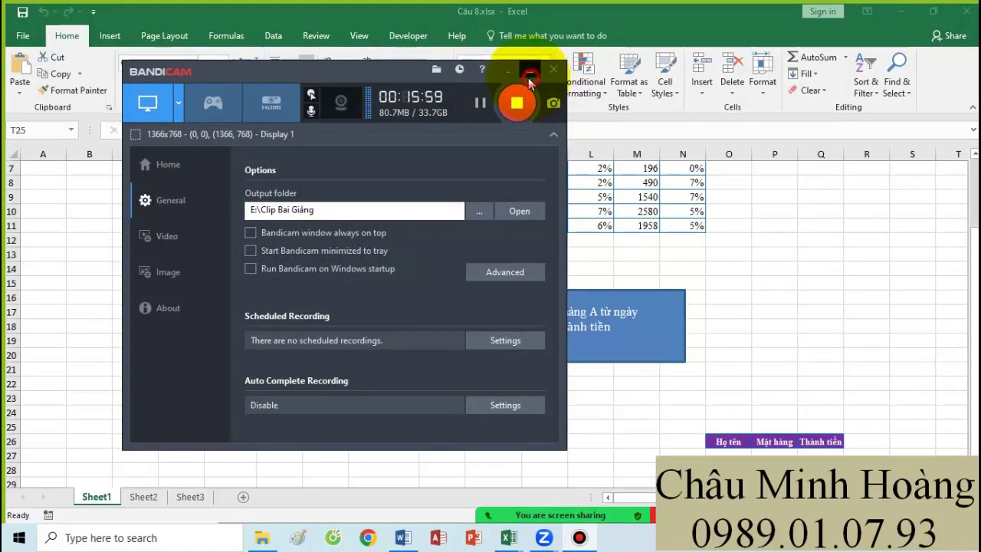
pyautogui.click(530, 80)
pyautogui.click(579, 537)
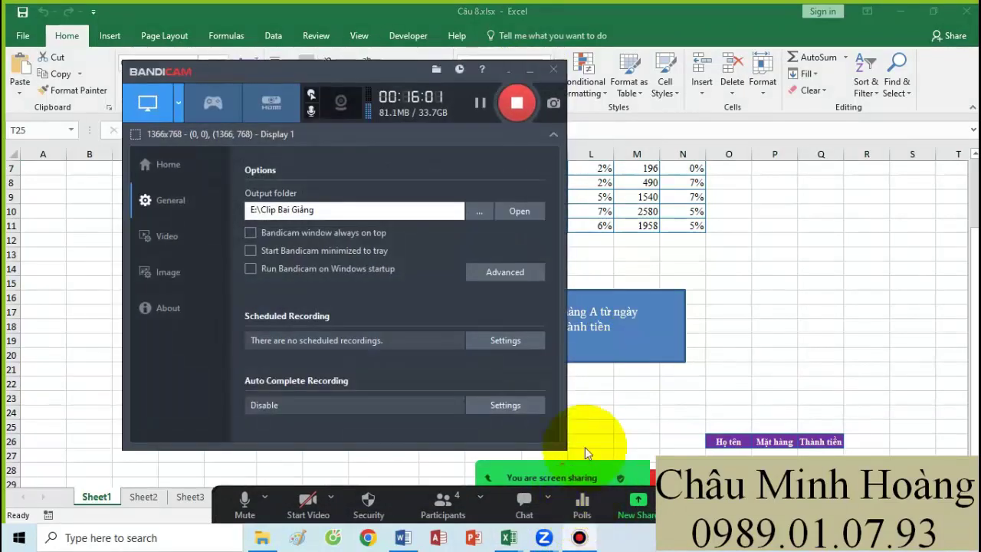
pyautogui.click(529, 73)
# Step: Enlarge the criteria cells H23:H24 on the Câu 8 sheet to font size 28
pyautogui.click(467, 429)
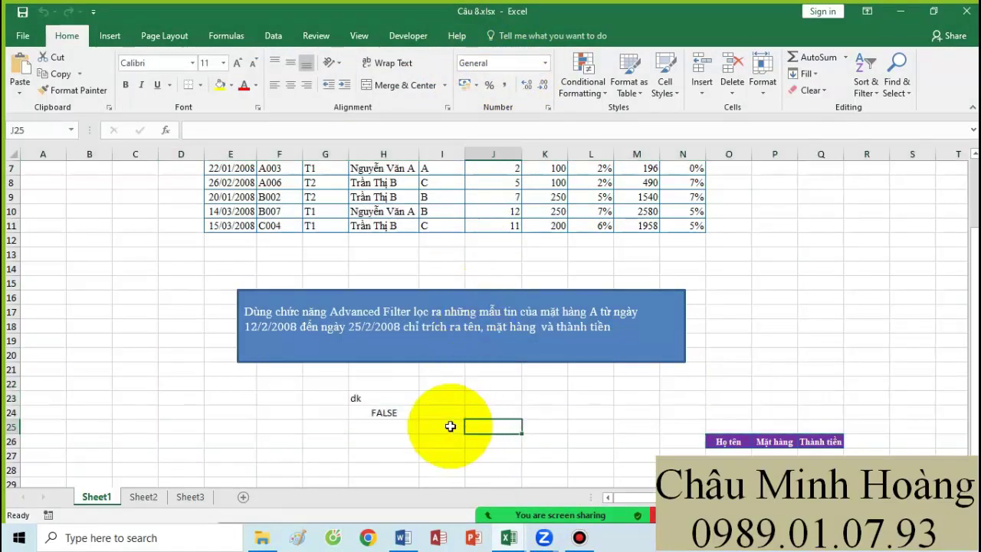
pyautogui.moveTo(379, 398); pyautogui.dragTo(387, 413)
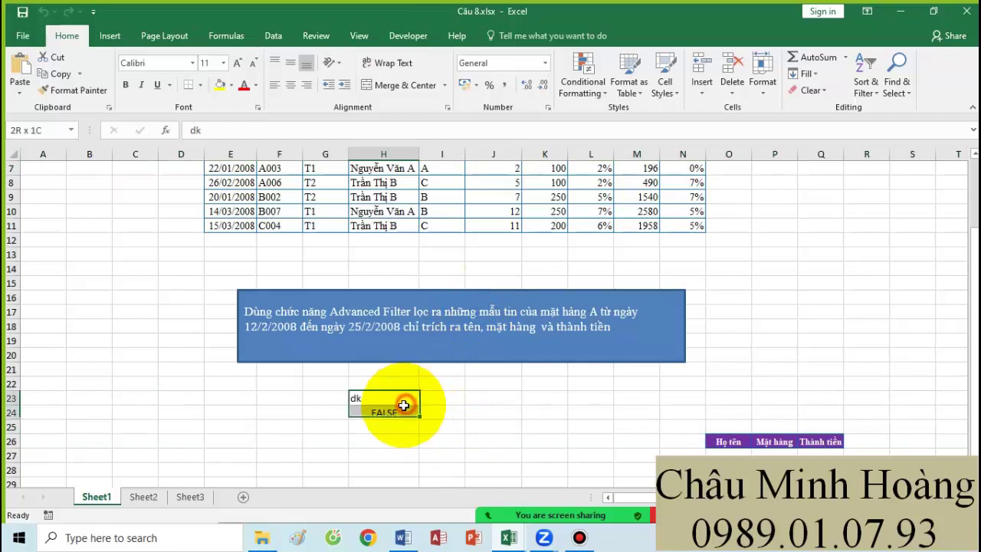
pyautogui.click(223, 63)
pyautogui.click(207, 243)
# Step: Examine the AND criteria formula in H24 against the exercise text and the data table's Mặt hàng and Ngày columns
pyautogui.doubleClick(378, 438)
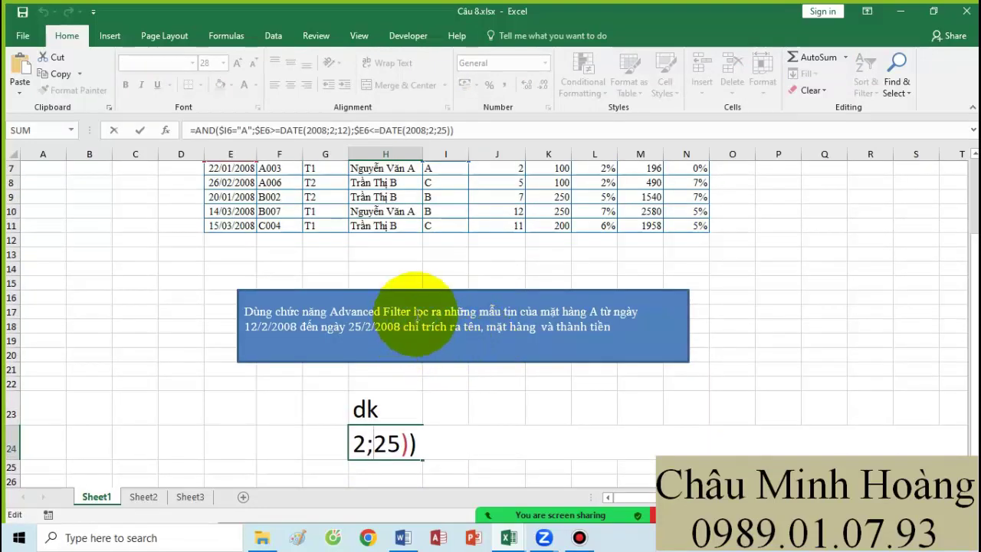
pyautogui.click(425, 311)
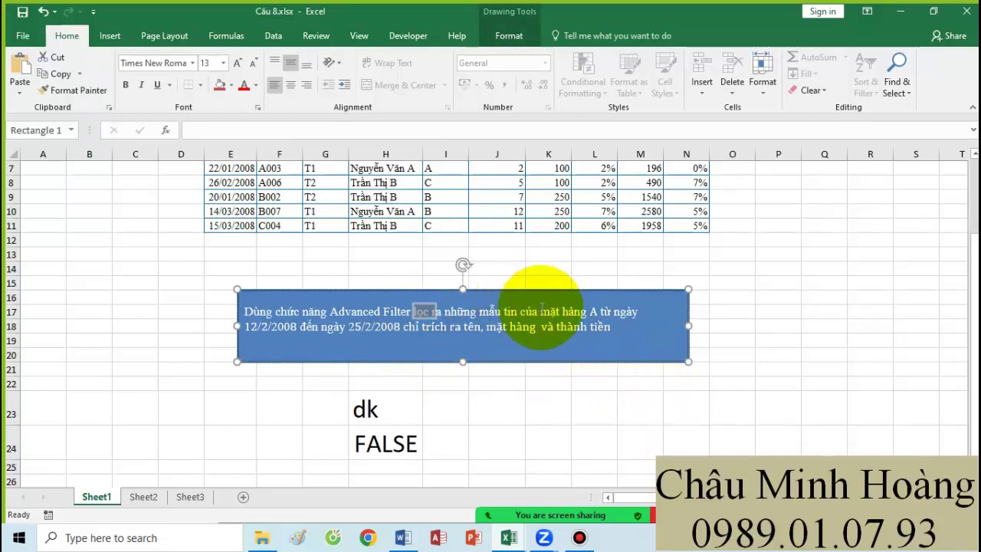
pyautogui.doubleClick(399, 438)
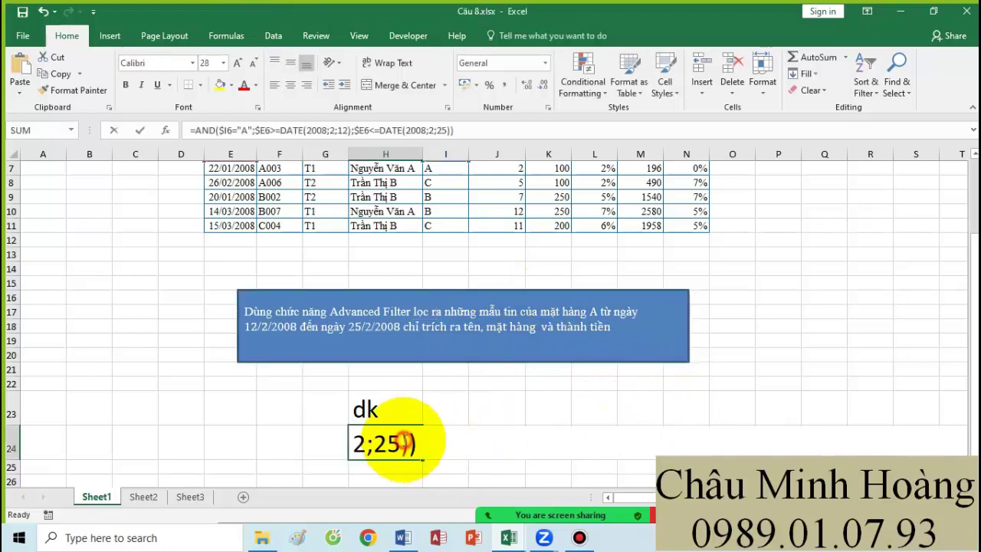
pyautogui.scroll(-2, 445, 423)
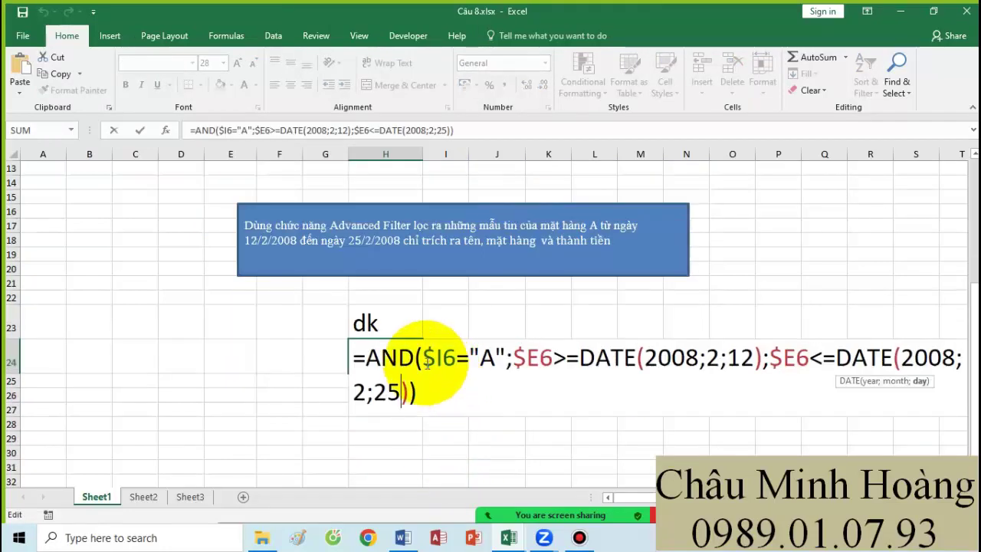
pyautogui.moveTo(424, 359); pyautogui.dragTo(465, 361)
pyautogui.scroll(4, 456, 352)
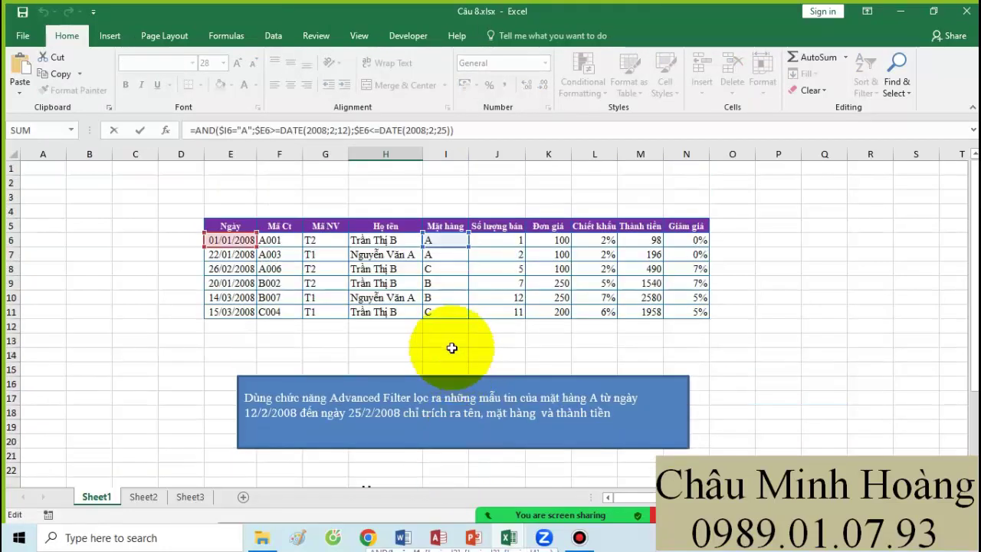
pyautogui.scroll(-3, 505, 345)
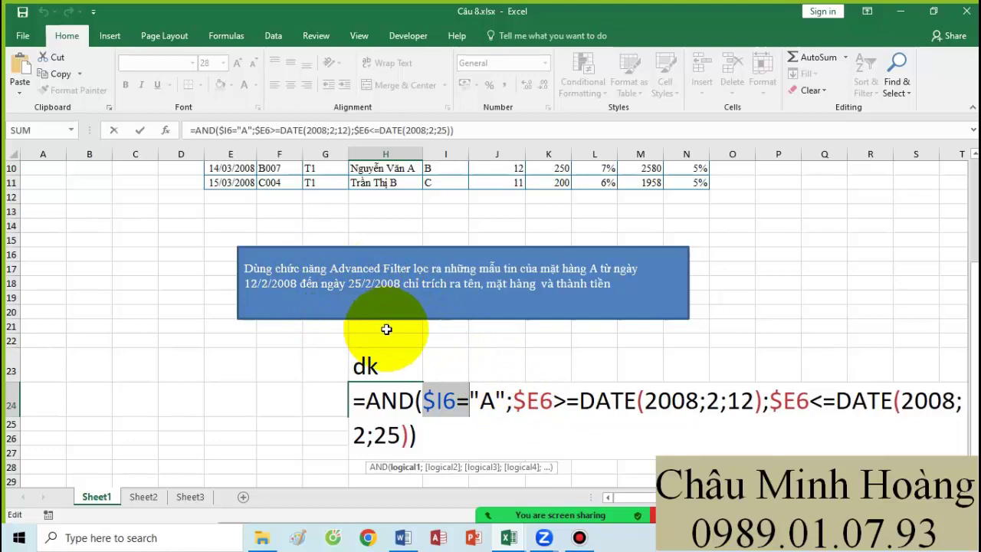
pyautogui.scroll(3, 567, 361)
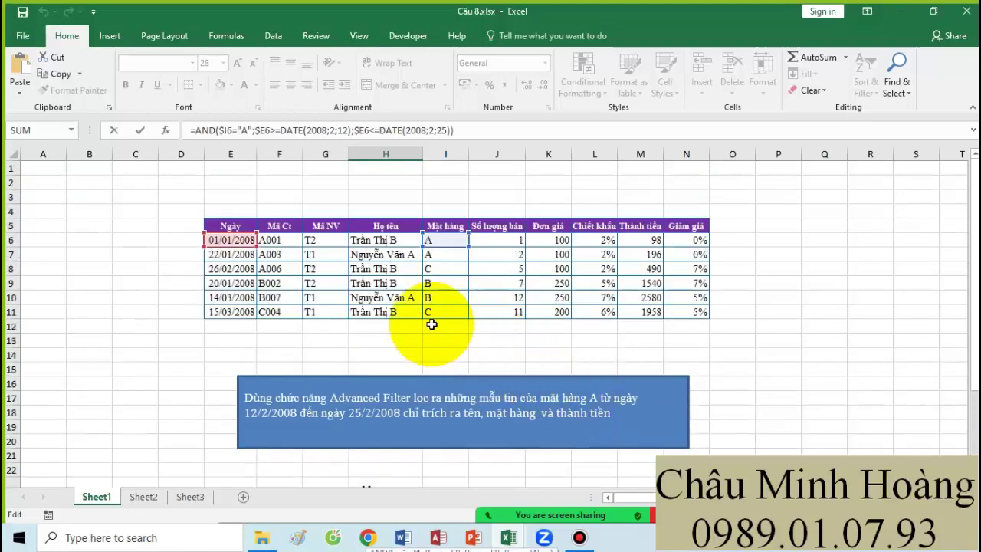
pyautogui.scroll(-3, 559, 402)
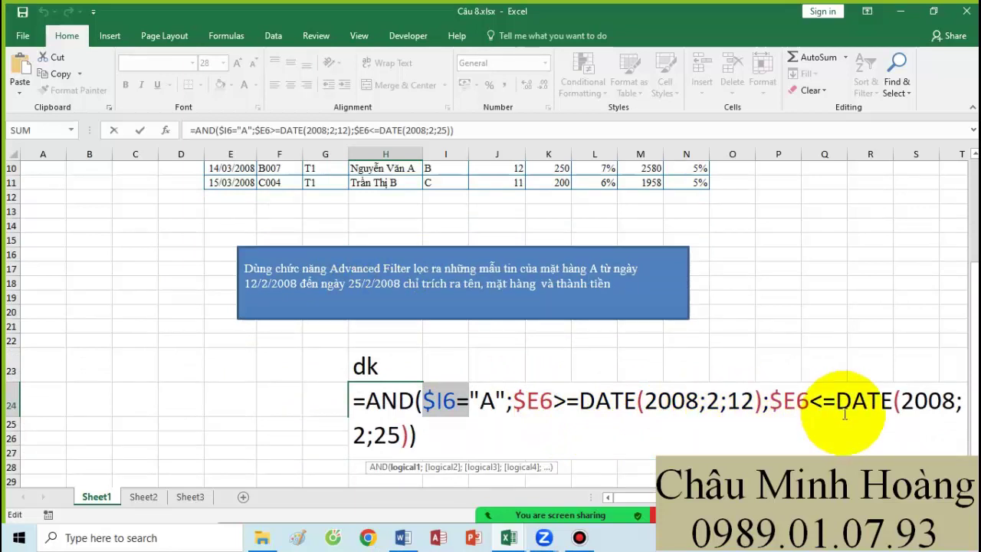
# Step: Copy the AND criteria formula from H24 without its equals sign, leaving the cell's formula as it is
pyautogui.click(439, 428)
pyautogui.keyDown('shift'); pyautogui.click(366, 401); pyautogui.keyUp('shift')
pyautogui.hotkey('ctrl', 'c')
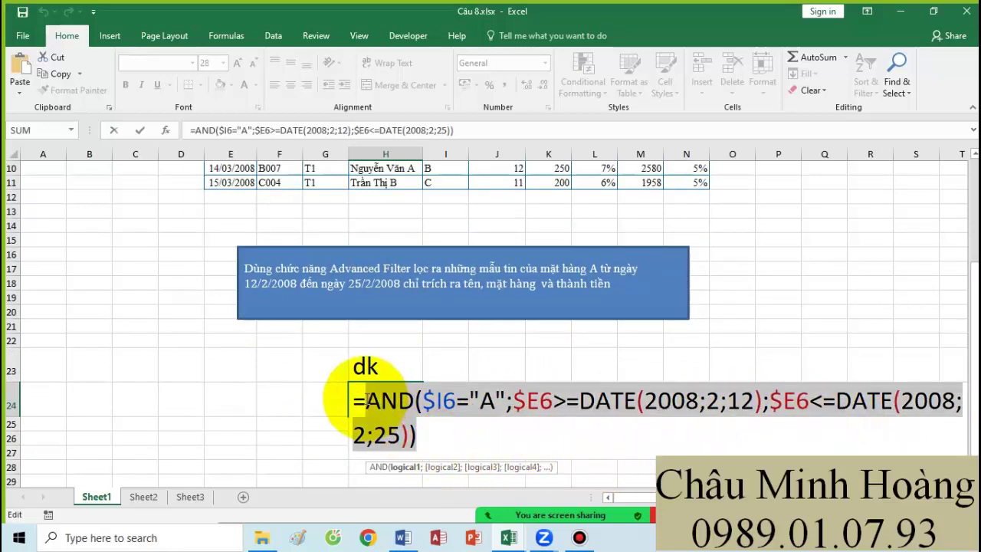
pyautogui.press('Return')
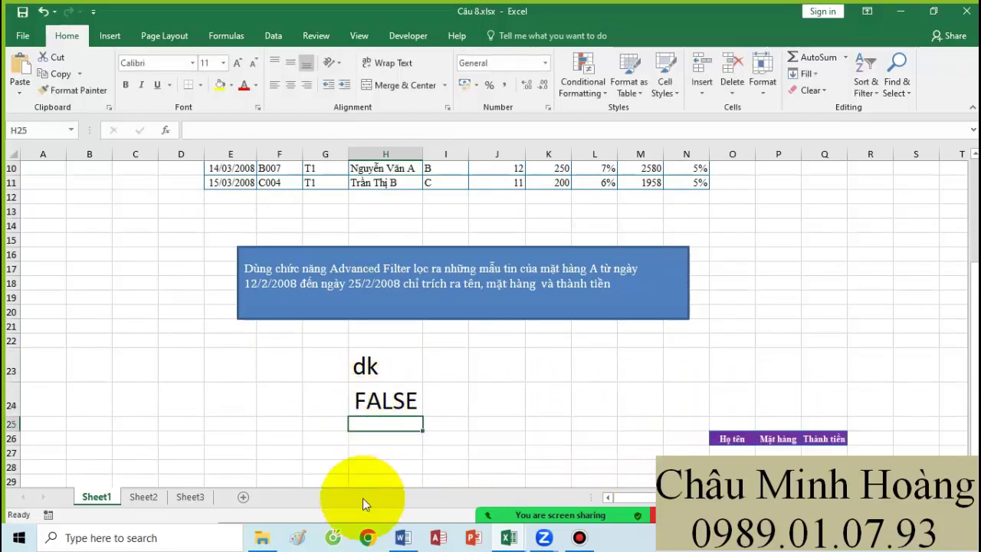
# Step: Switch to the Word notes, add the heading "Câu 8 :" on a new line and paste the copied AND formula below it
pyautogui.click(403, 537)
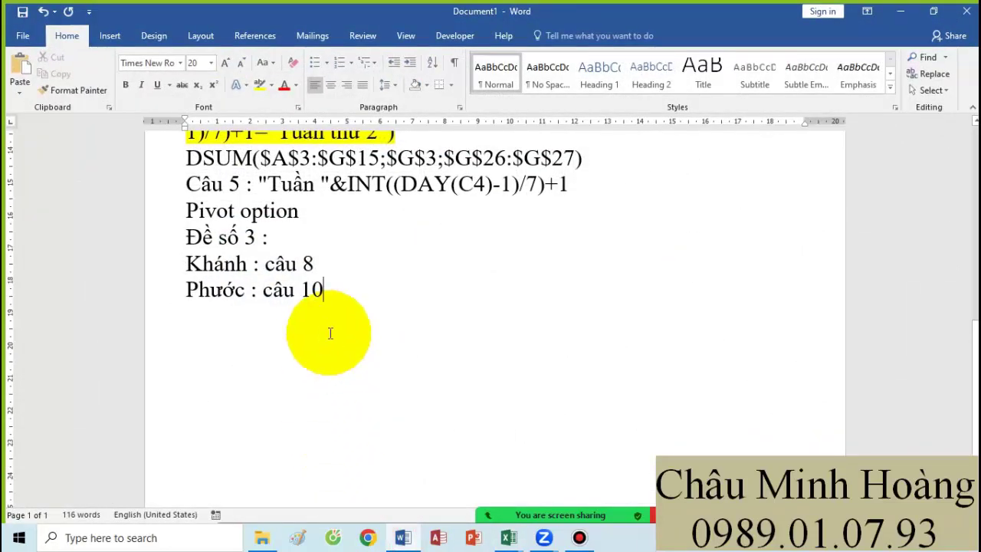
pyautogui.press('Return')
pyautogui.write('c')
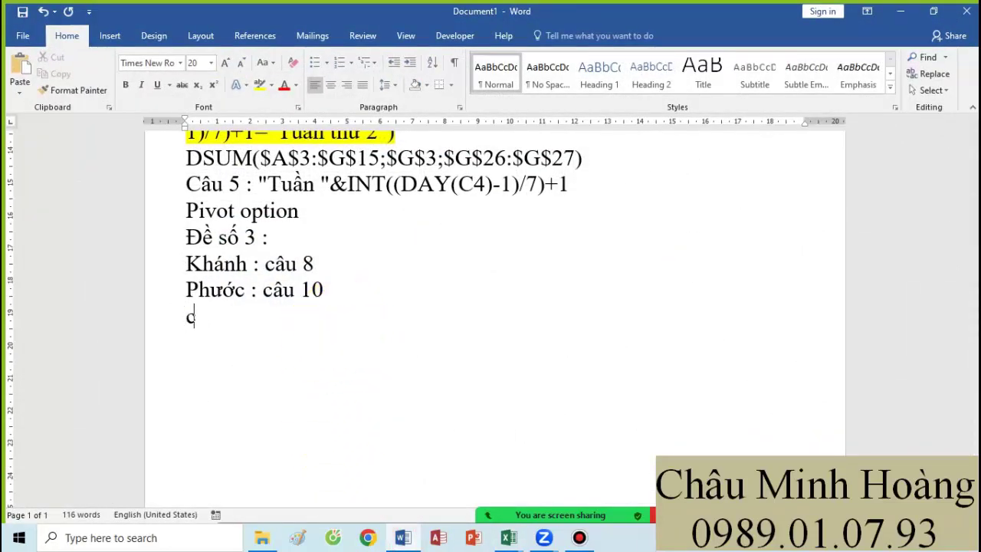
pyautogui.write('âu 8 :')
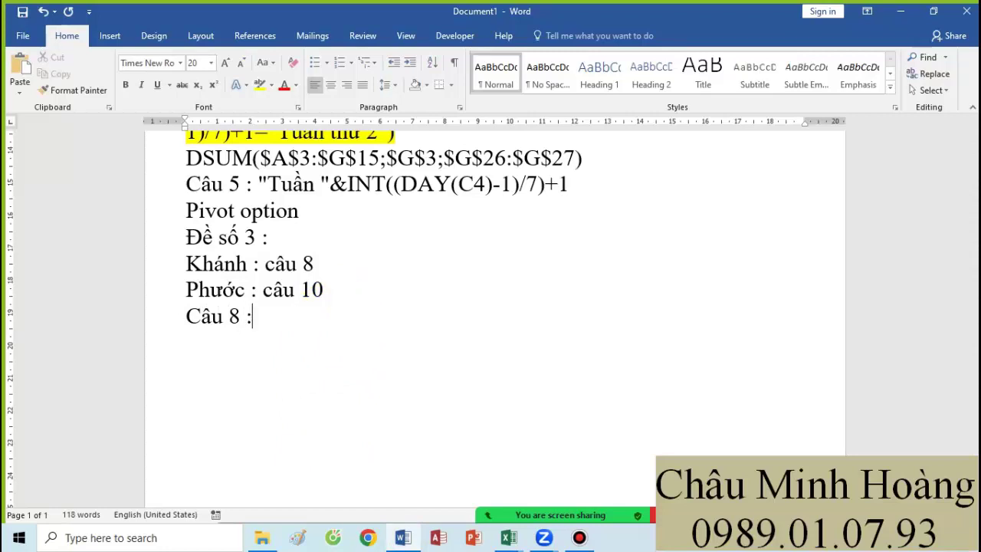
pyautogui.press('Return')
pyautogui.hotkey('ctrl', 'v')
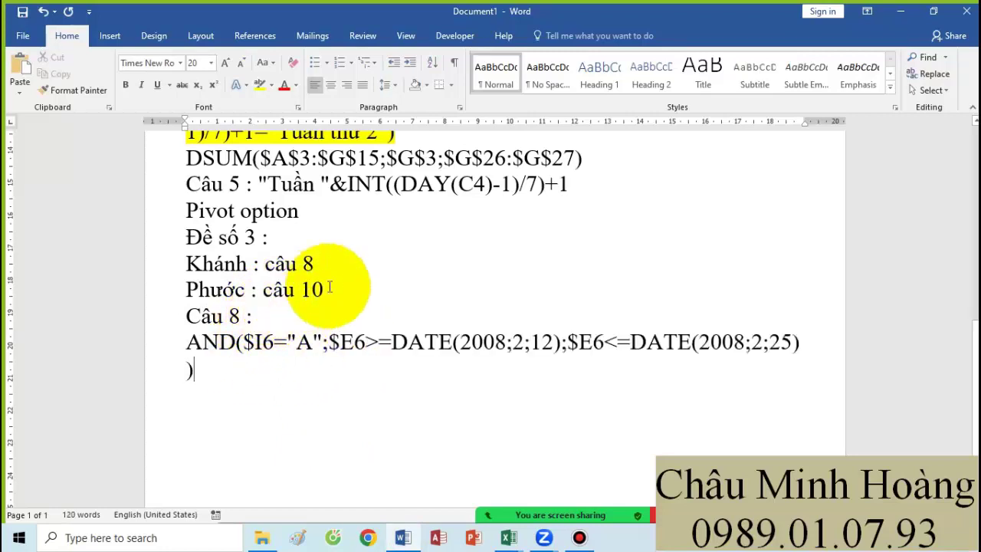
pyautogui.moveTo(337, 285); pyautogui.dragTo(180, 268)
pyautogui.click(237, 390)
pyautogui.scroll(-1, 247, 371)
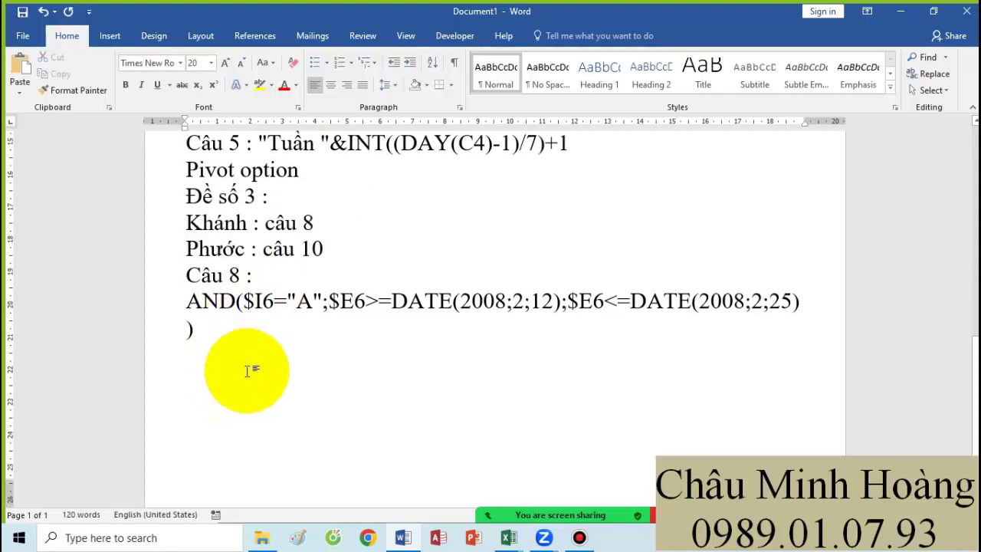
pyautogui.scroll(-1, 246, 371)
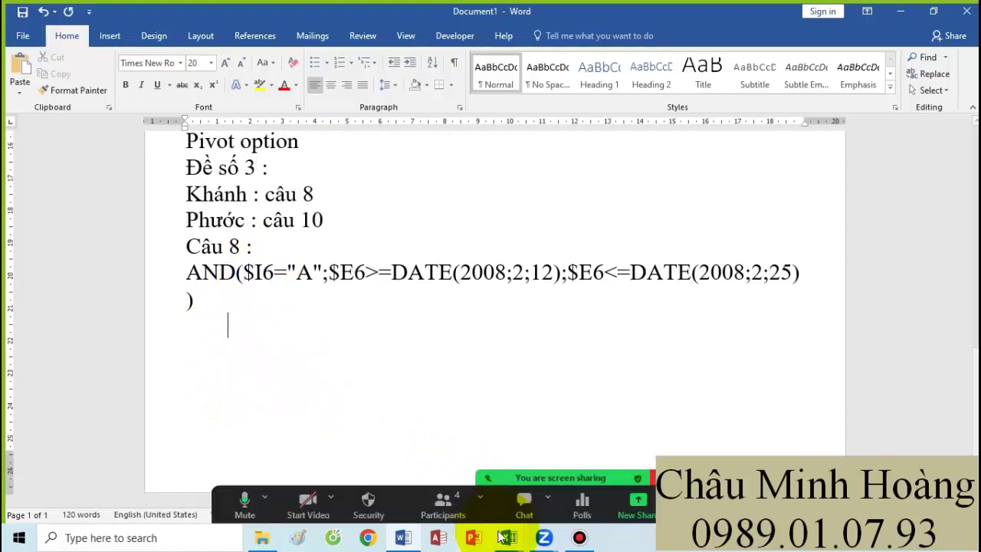
# Step: Switch to the Câu 8 workbook in Excel and start an Advanced Filter with the list range E5:N11
pyautogui.moveTo(504, 531)
pyautogui.click(543, 463)
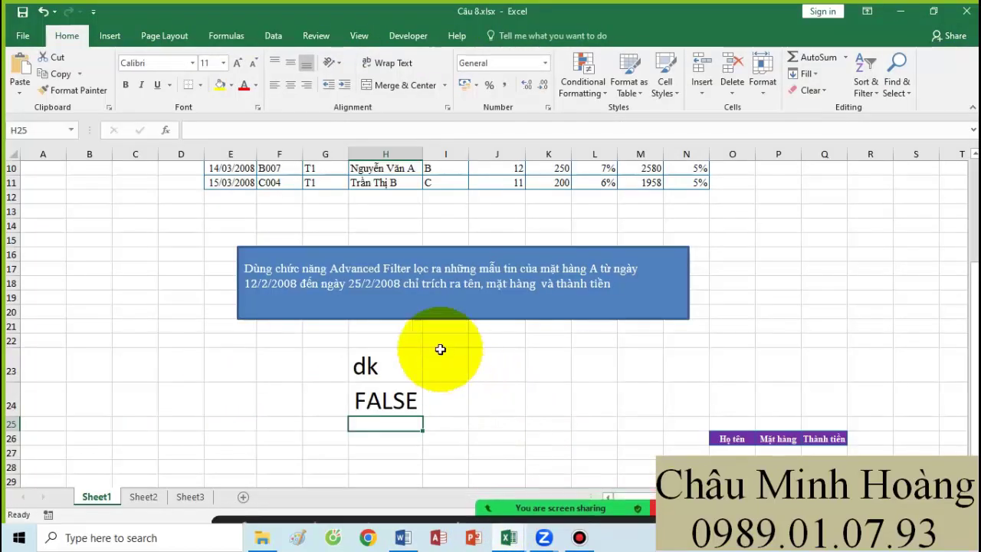
pyautogui.click(282, 35)
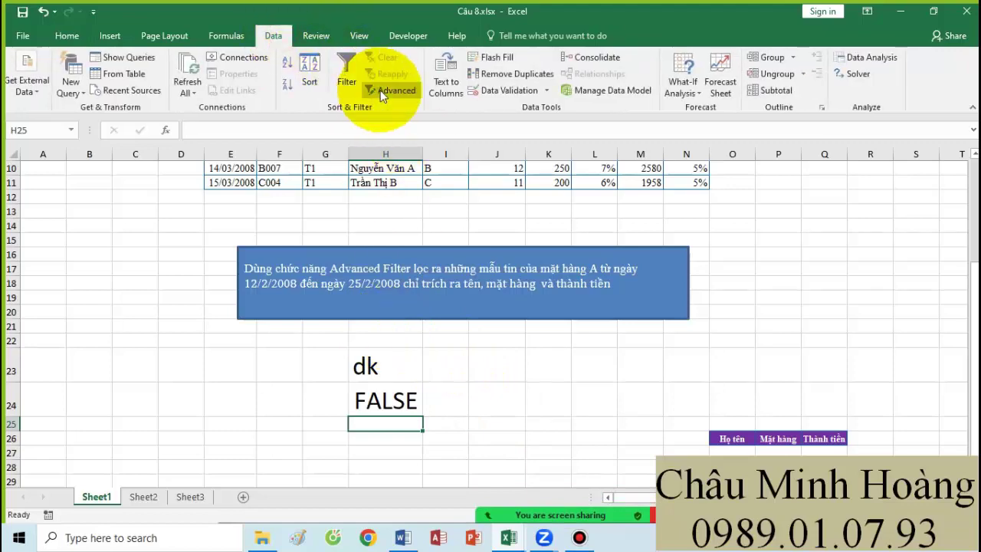
pyautogui.click(380, 90)
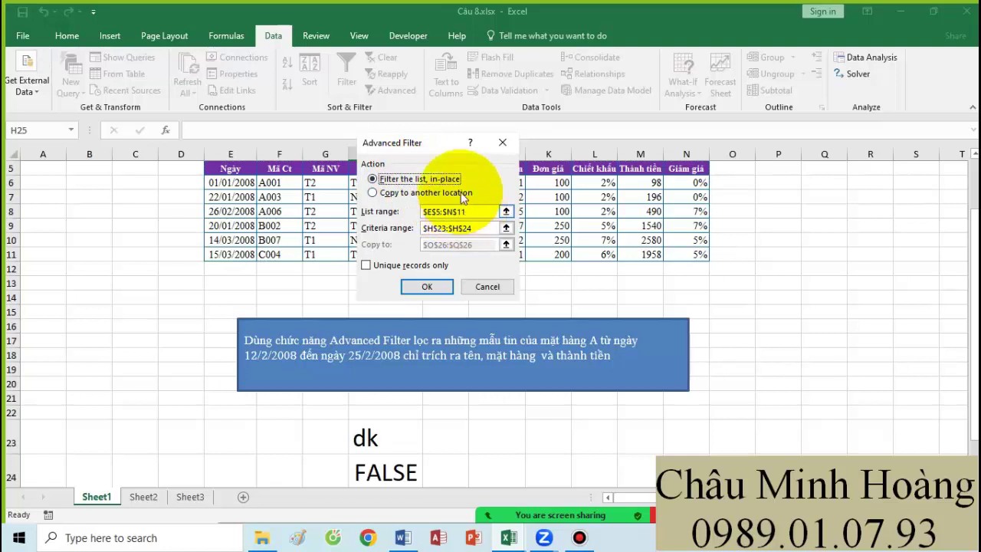
pyautogui.moveTo(475, 143); pyautogui.dragTo(731, 221)
pyautogui.click(732, 289)
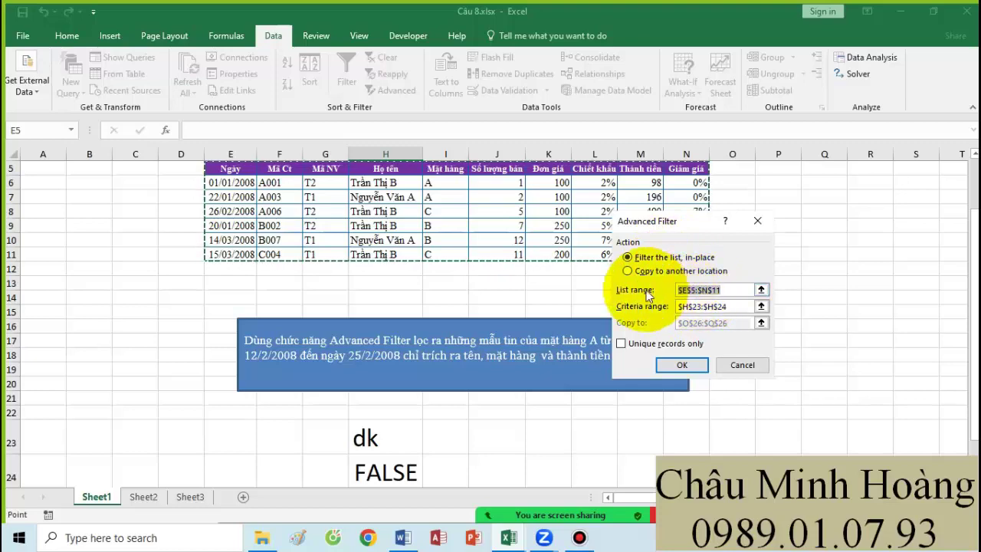
pyautogui.moveTo(229, 168); pyautogui.dragTo(673, 253)
# Step: Set the criteria range to H23:H24 and run the Advanced Filter on the list in place
pyautogui.click(738, 307)
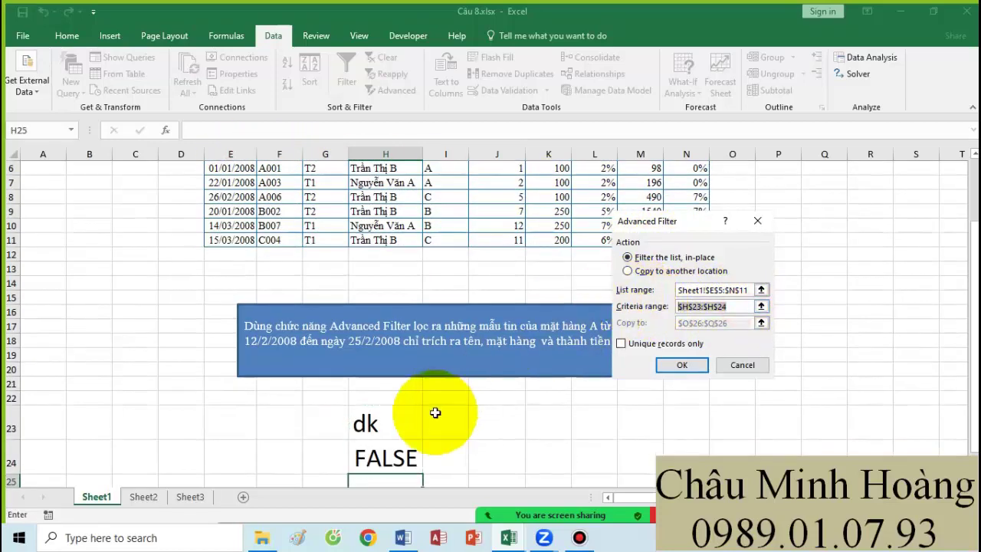
pyautogui.moveTo(378, 436); pyautogui.dragTo(378, 436)
pyautogui.click(680, 364)
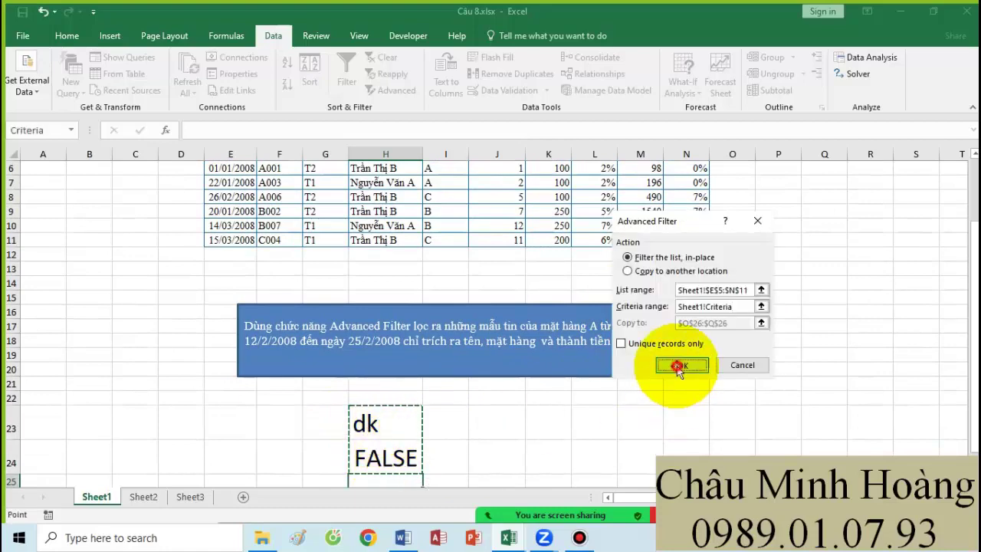
# Step: Review the filtered list's header row and the exercise text on which columns the advanced filter has to extract
pyautogui.scroll(4, 558, 332)
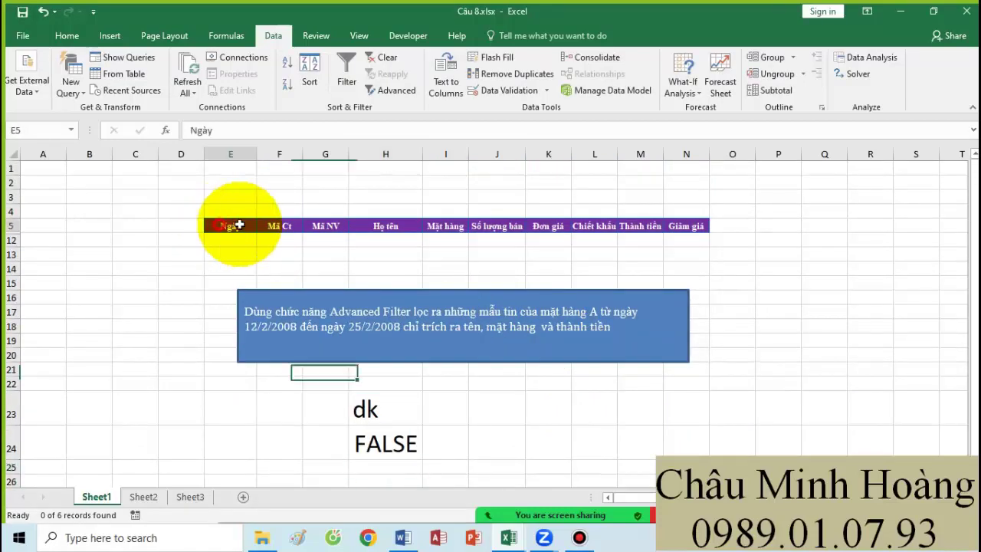
pyautogui.moveTo(229, 226); pyautogui.dragTo(637, 240)
pyautogui.click(425, 312)
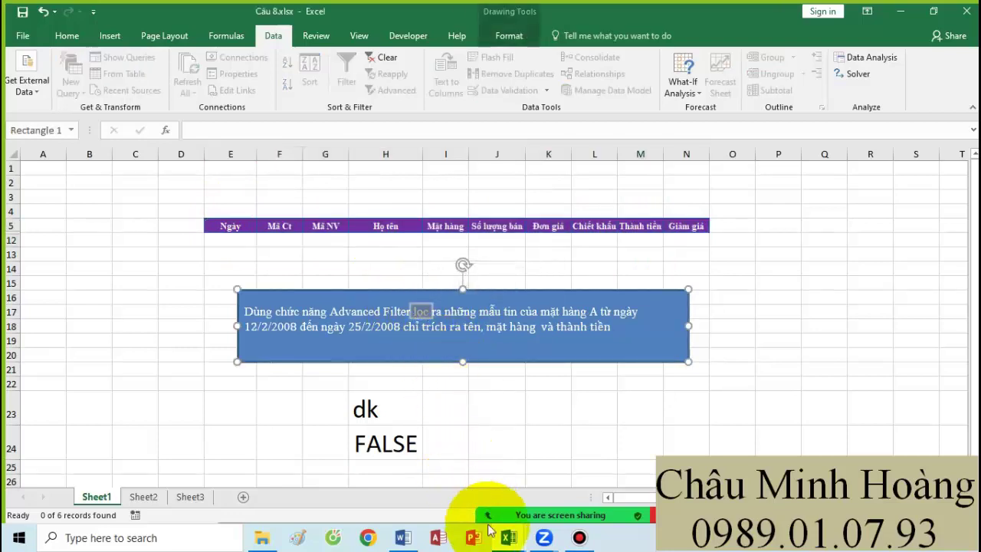
pyautogui.click(498, 531)
pyautogui.click(467, 502)
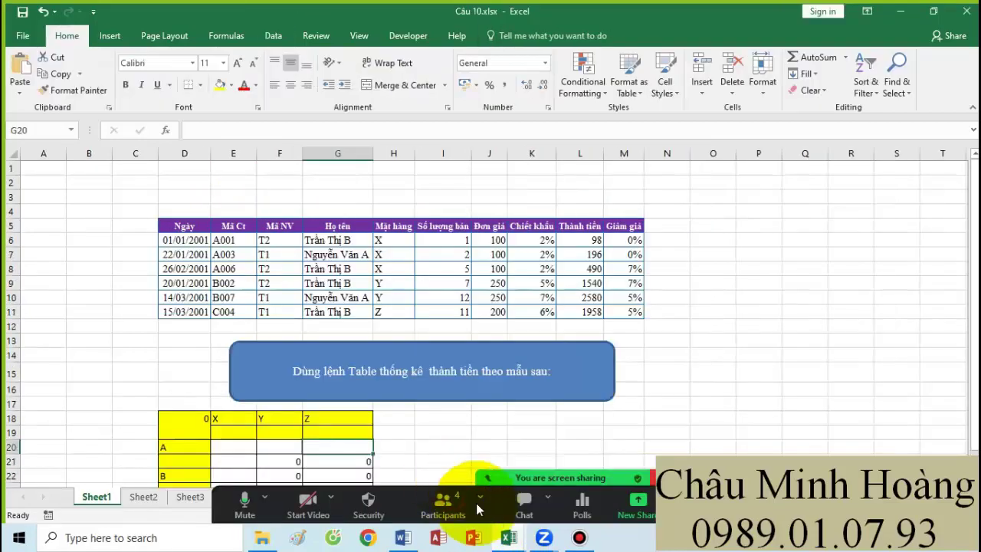
pyautogui.moveTo(510, 538)
pyautogui.click(559, 452)
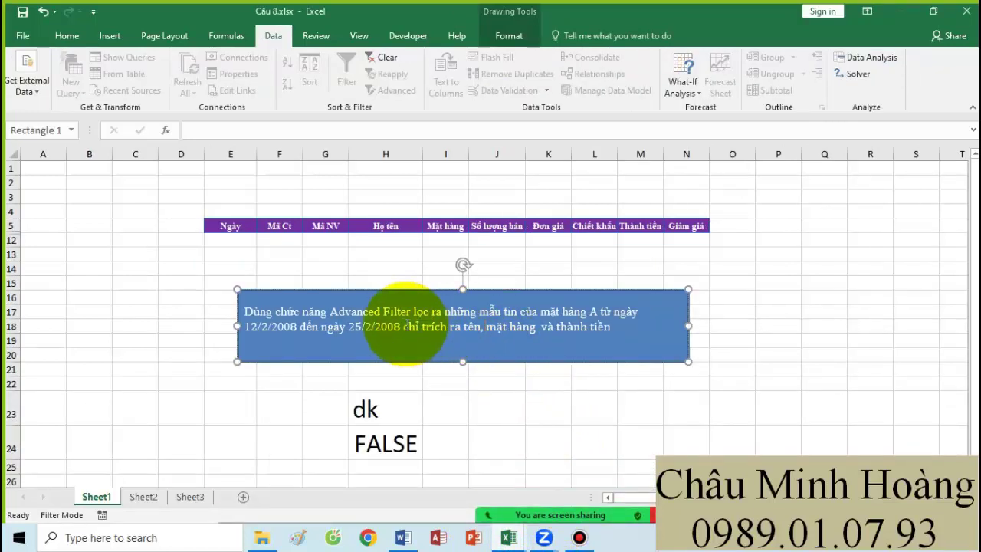
pyautogui.moveTo(393, 326); pyautogui.dragTo(613, 326)
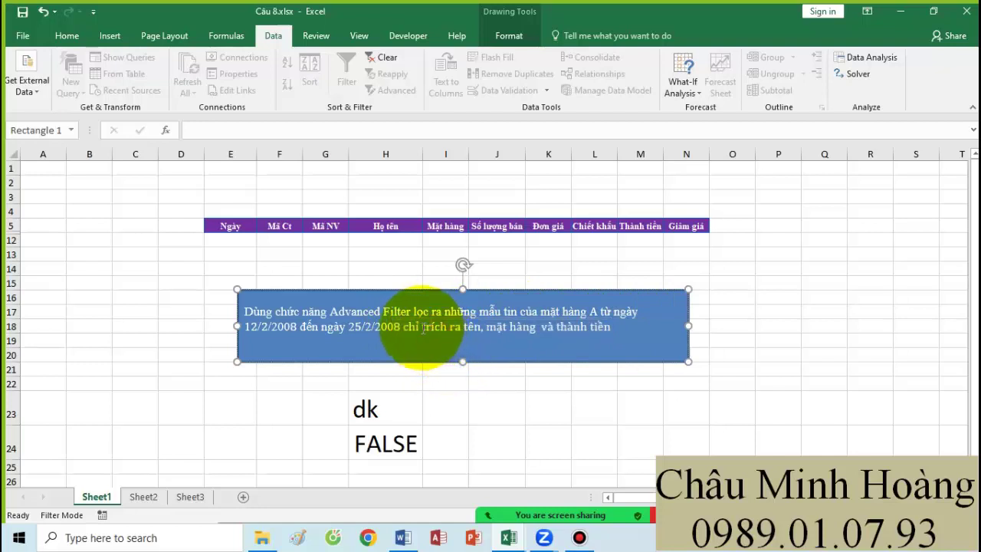
pyautogui.moveTo(403, 328); pyautogui.dragTo(589, 328)
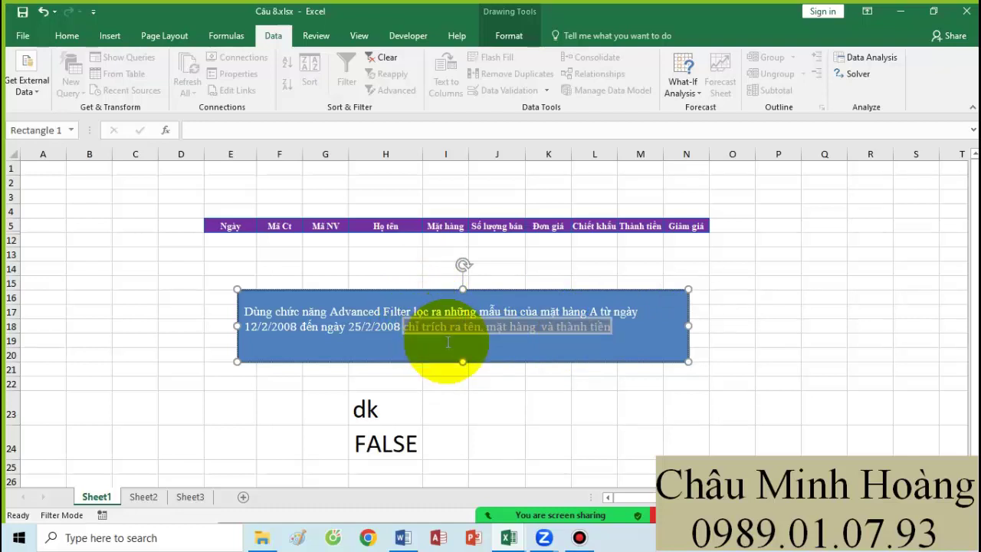
# Step: Clear the in-place filter so the whole sales list is shown again
pyautogui.click(386, 62)
pyautogui.click(407, 325)
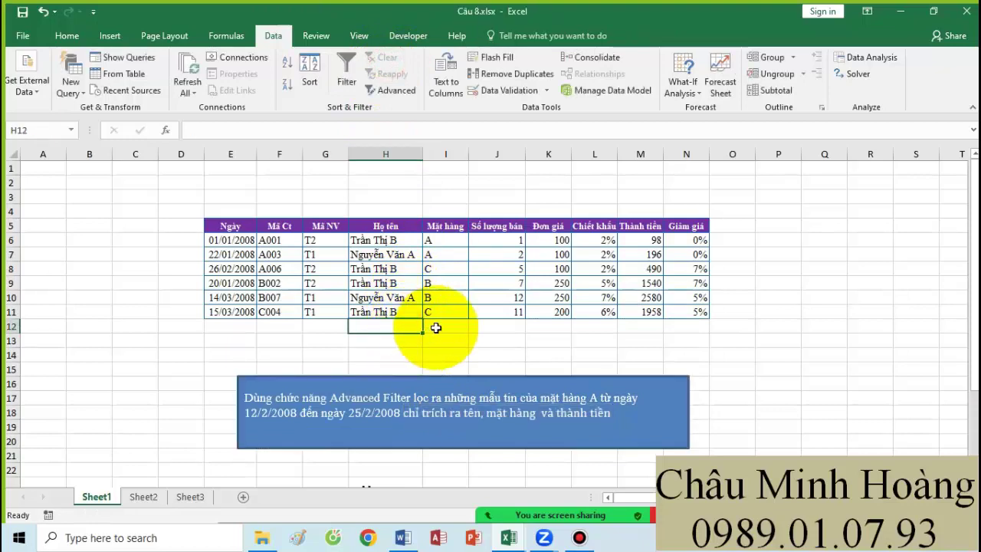
pyautogui.scroll(-4, 644, 333)
pyautogui.scroll(4, 716, 355)
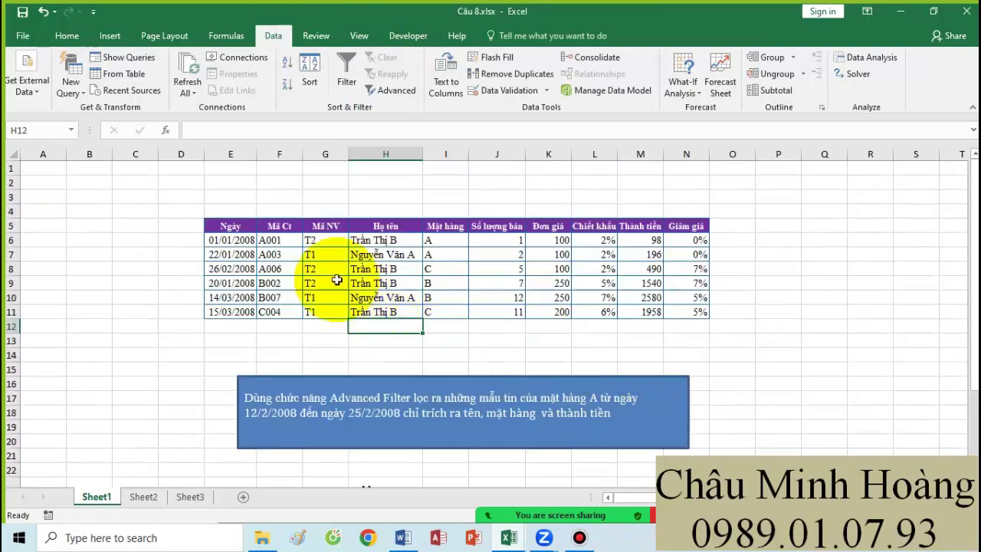
# Step: Set up an advanced filter that copies to another location, with list range E5:N11 and criteria range H23:H24
pyautogui.click(394, 90)
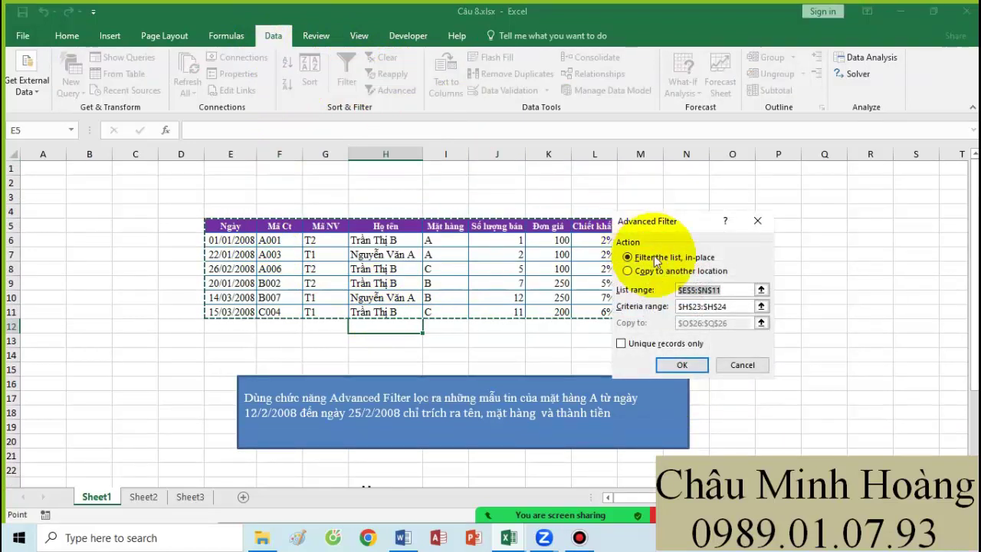
pyautogui.click(659, 271)
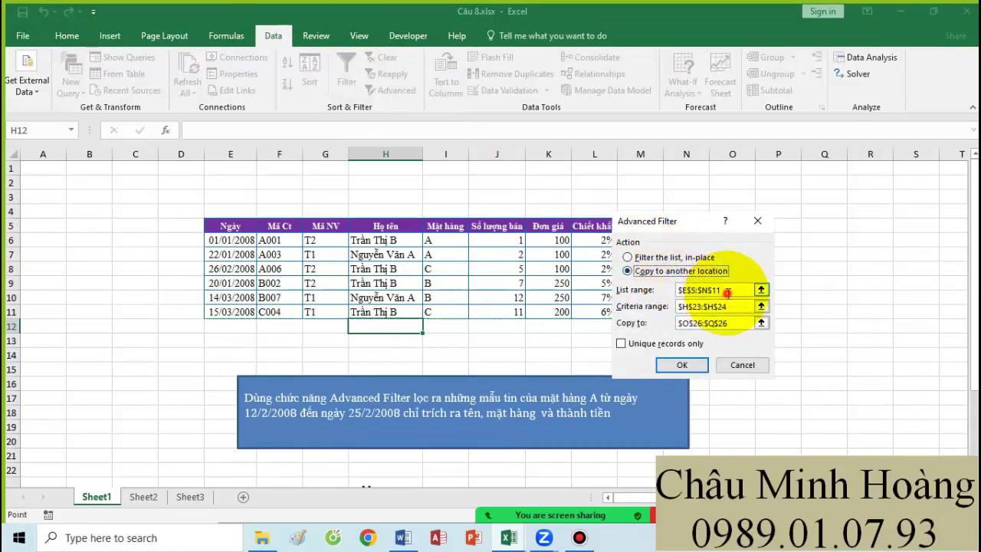
pyautogui.click(726, 292)
pyautogui.moveTo(220, 226); pyautogui.dragTo(694, 313)
pyautogui.click(732, 305)
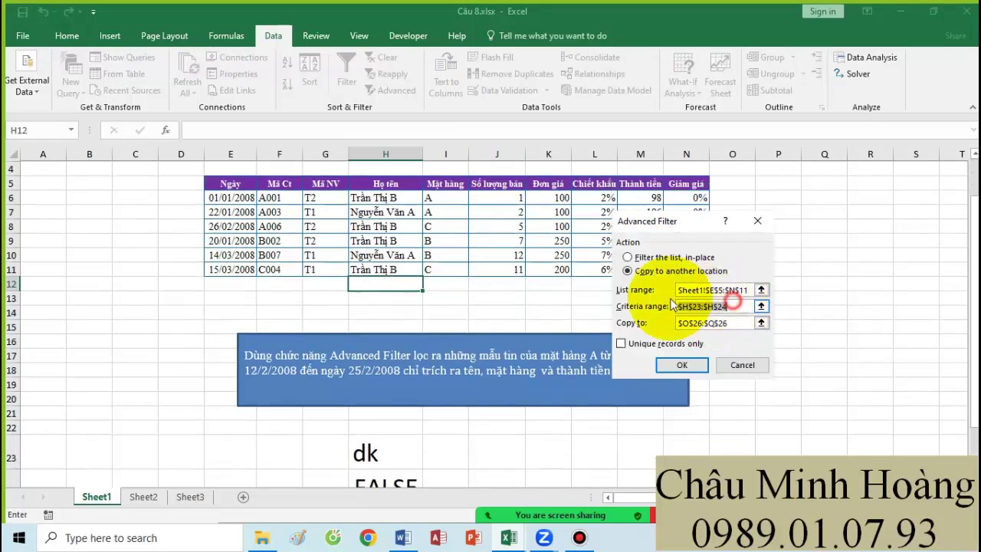
pyautogui.scroll(-1, 383, 406)
pyautogui.moveTo(383, 410); pyautogui.dragTo(394, 460)
# Step: Set the advanced filter's copy destination to cell D30 and run it
pyautogui.click(732, 323)
pyautogui.scroll(-1, 548, 324)
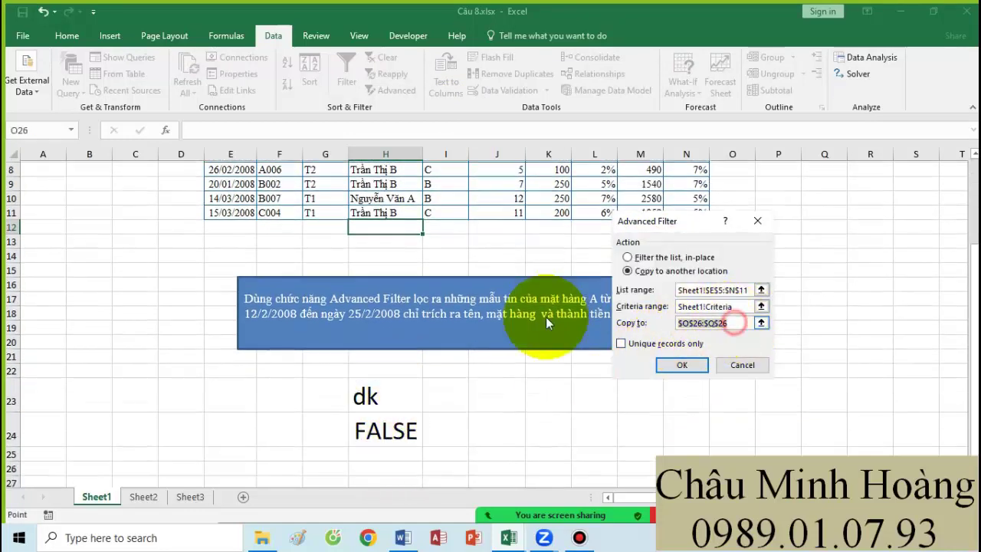
pyautogui.scroll(-2, 548, 324)
pyautogui.click(180, 437)
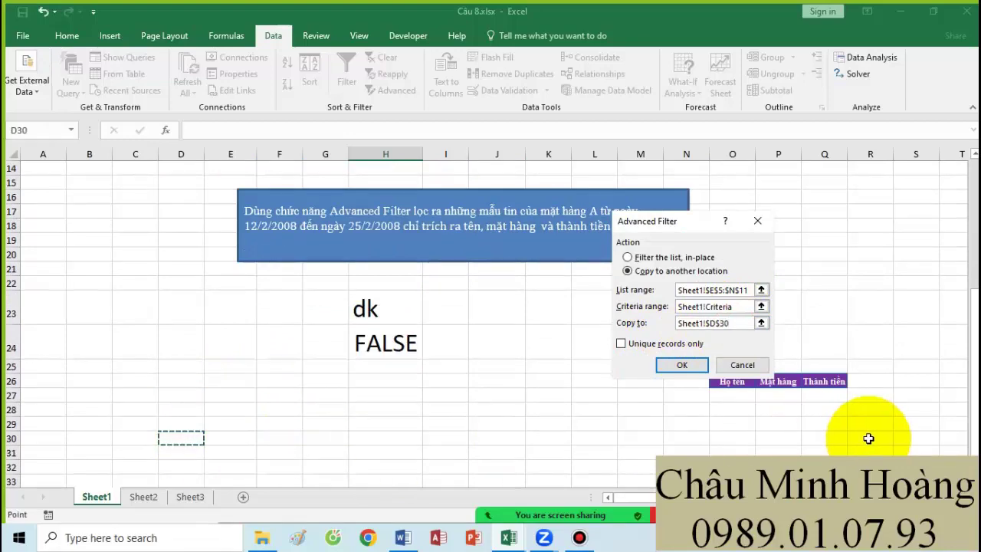
pyautogui.click(682, 365)
pyautogui.scroll(-2, 460, 366)
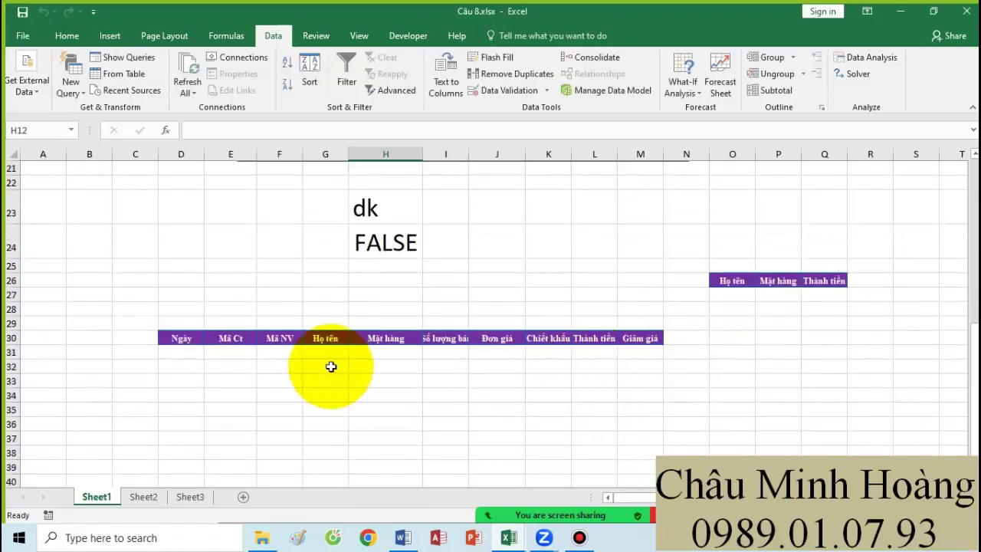
pyautogui.scroll(3, 337, 366)
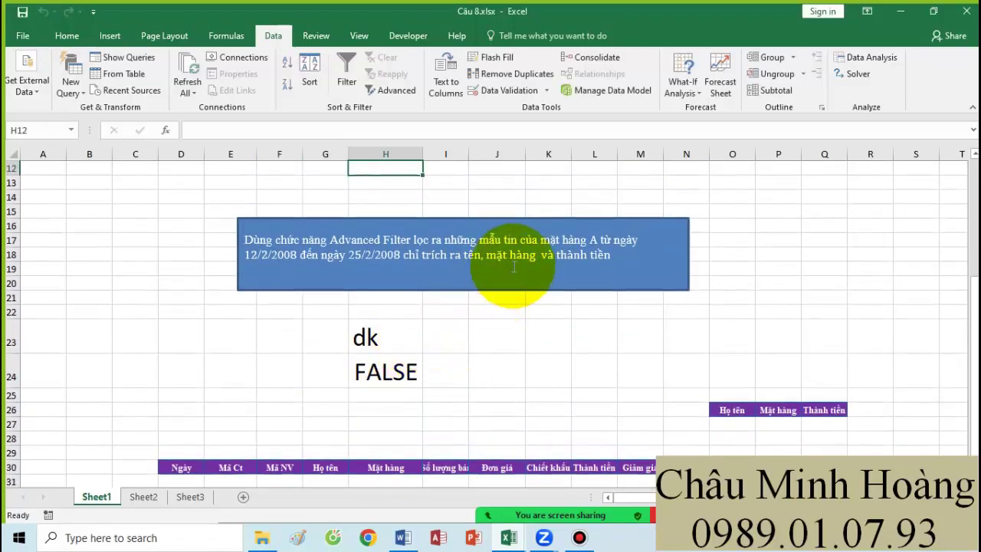
# Step: Delete the extracted header cells Ngày, Mã Ct and Mã NV in D30:F30, shifting the remaining cells left
pyautogui.scroll(-2, 376, 317)
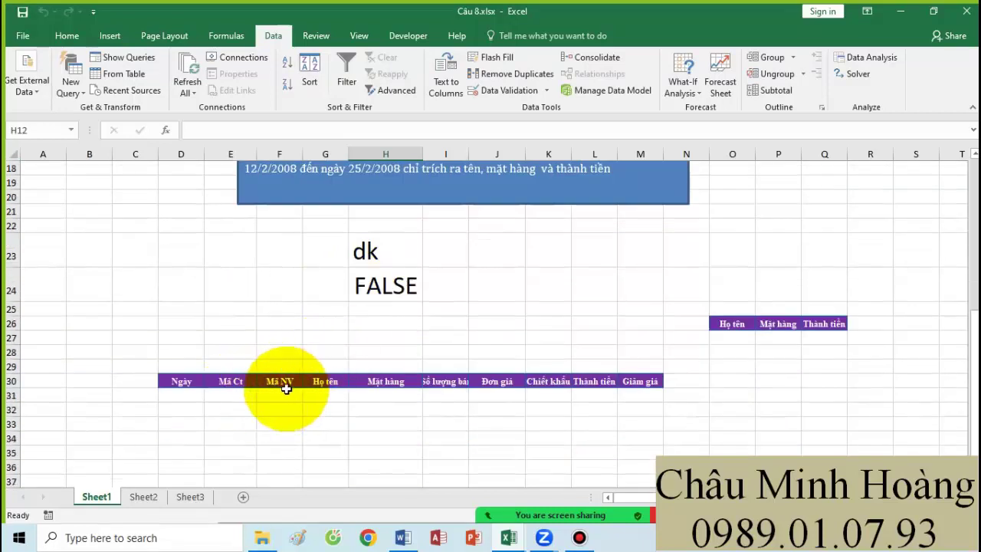
pyautogui.moveTo(202, 381); pyautogui.dragTo(280, 390)
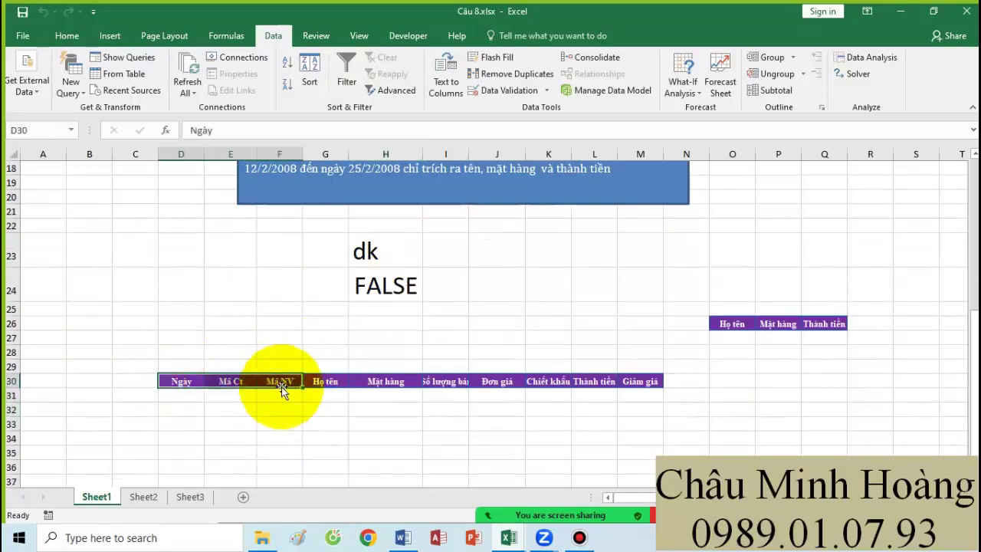
pyautogui.rightClick(284, 387)
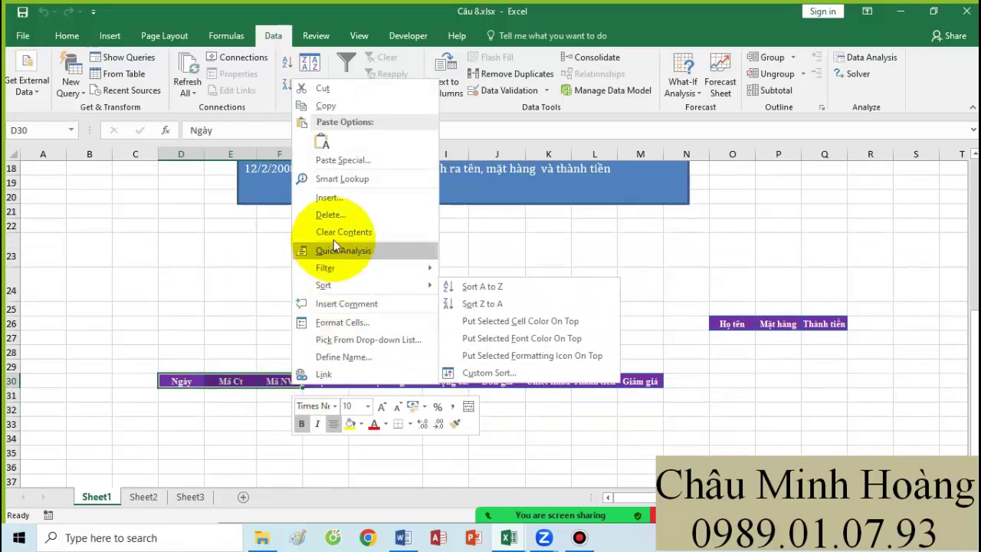
pyautogui.click(336, 215)
pyautogui.click(305, 254)
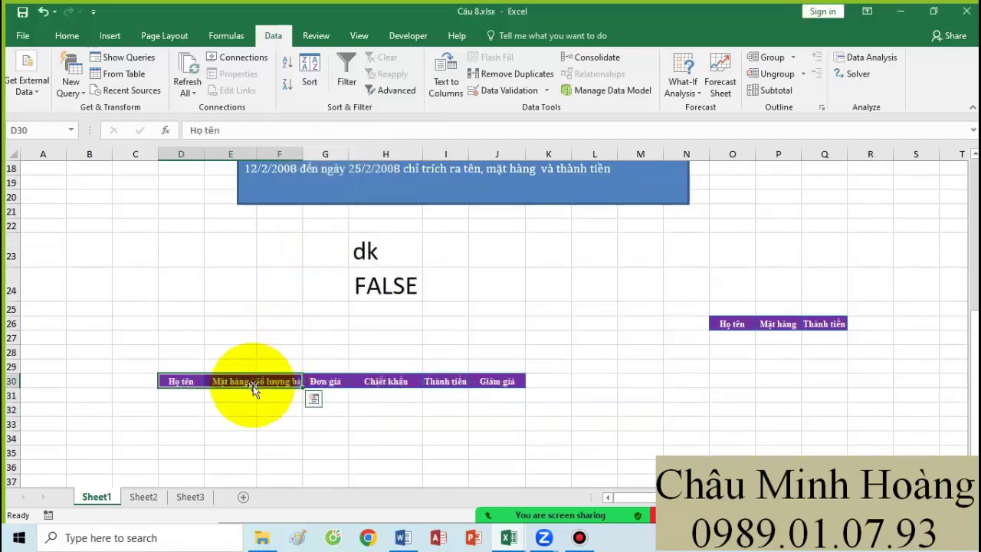
# Step: Delete the extracted header cells Số lượng bán, Đơn giá and Chiết khấu in F30:H30, shifting cells left
pyautogui.click(232, 381)
pyautogui.moveTo(264, 381); pyautogui.dragTo(410, 376)
pyautogui.rightClick(410, 376)
pyautogui.click(454, 208)
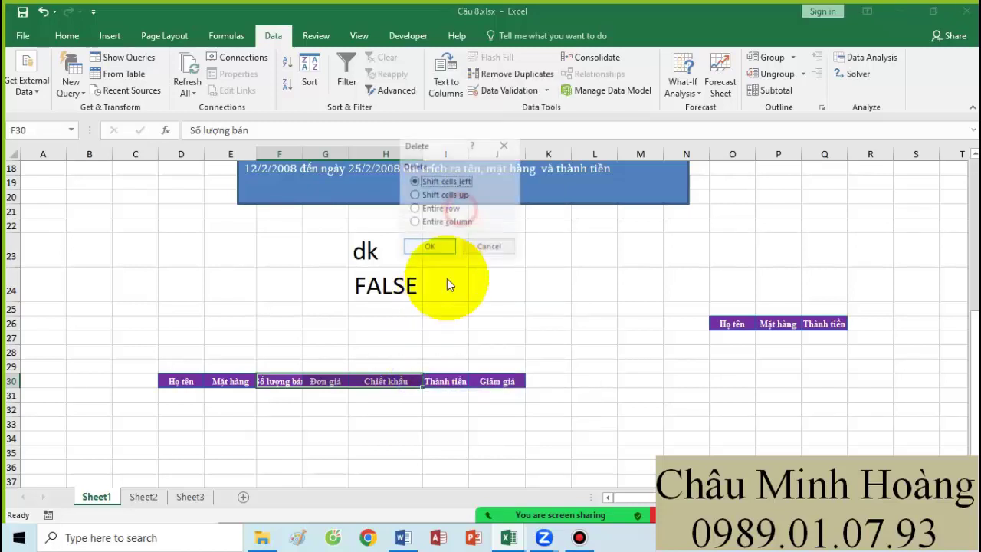
pyautogui.click(427, 247)
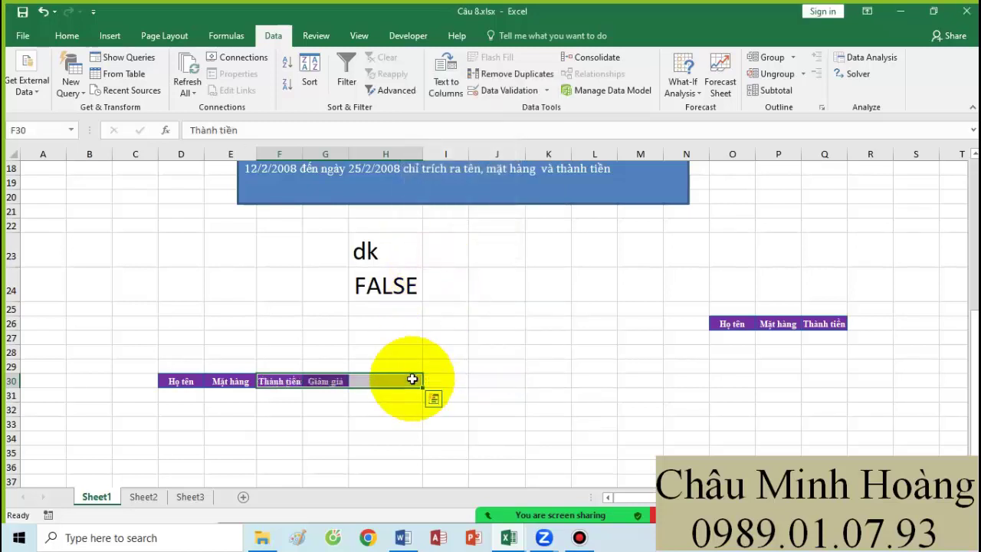
# Step: Delete the extracted header cell Giảm giá in G30, shifting cells left
pyautogui.click(328, 378)
pyautogui.rightClick(335, 381)
pyautogui.click(374, 208)
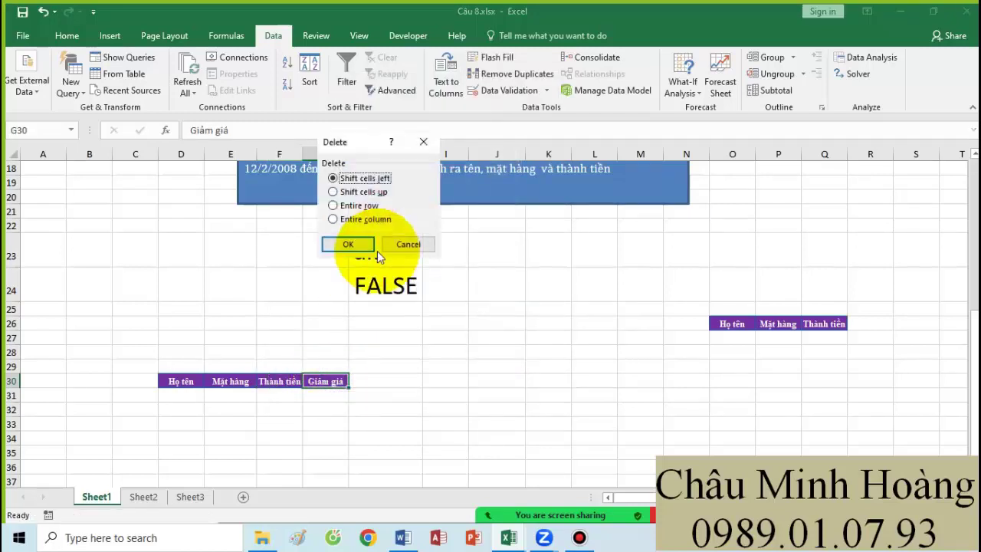
pyautogui.click(376, 245)
# Step: Compare the exercise text and the source list E5:N11 with the extracted headers in D30:F30
pyautogui.scroll(3, 425, 333)
pyautogui.moveTo(276, 283); pyautogui.dragTo(524, 312)
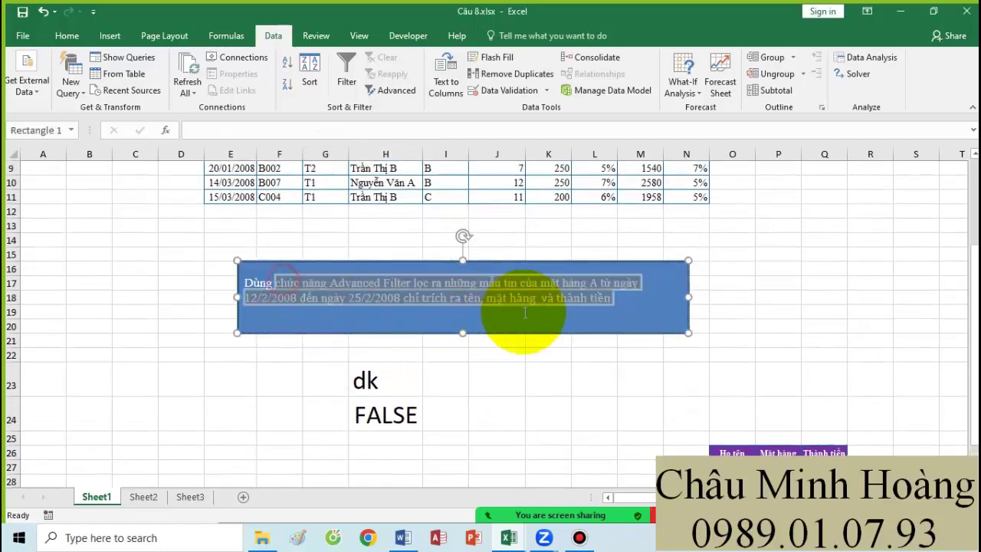
pyautogui.scroll(-4, 598, 361)
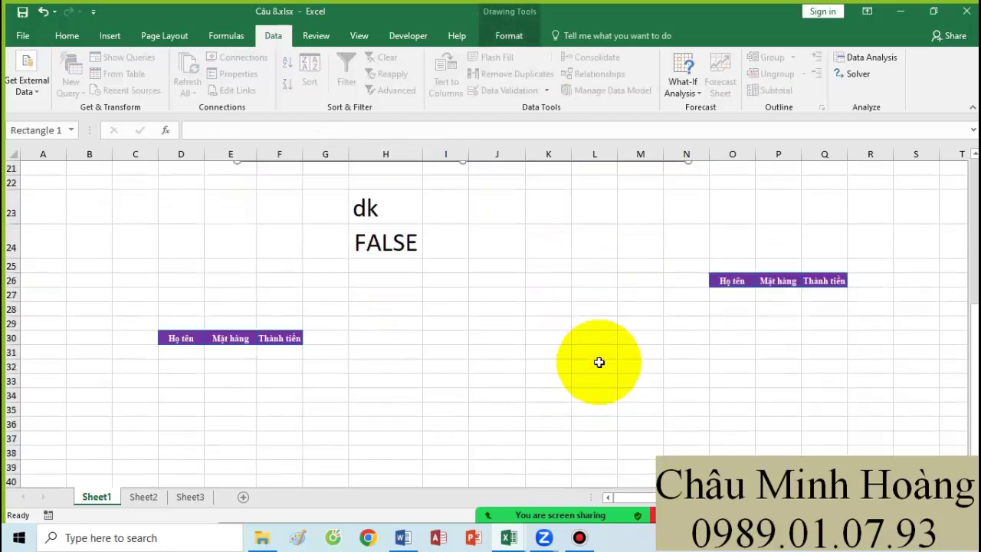
pyautogui.scroll(3, 604, 355)
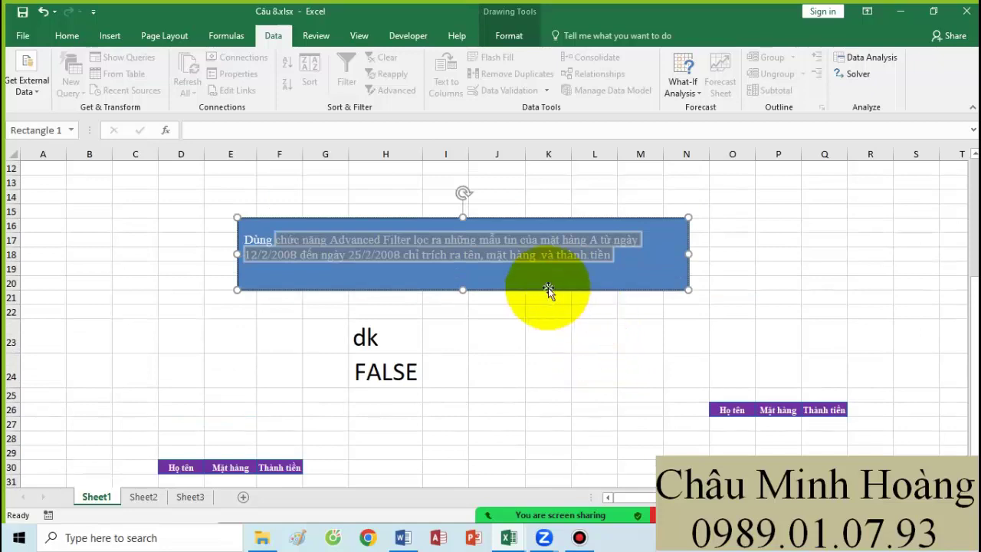
pyautogui.scroll(4, 399, 311)
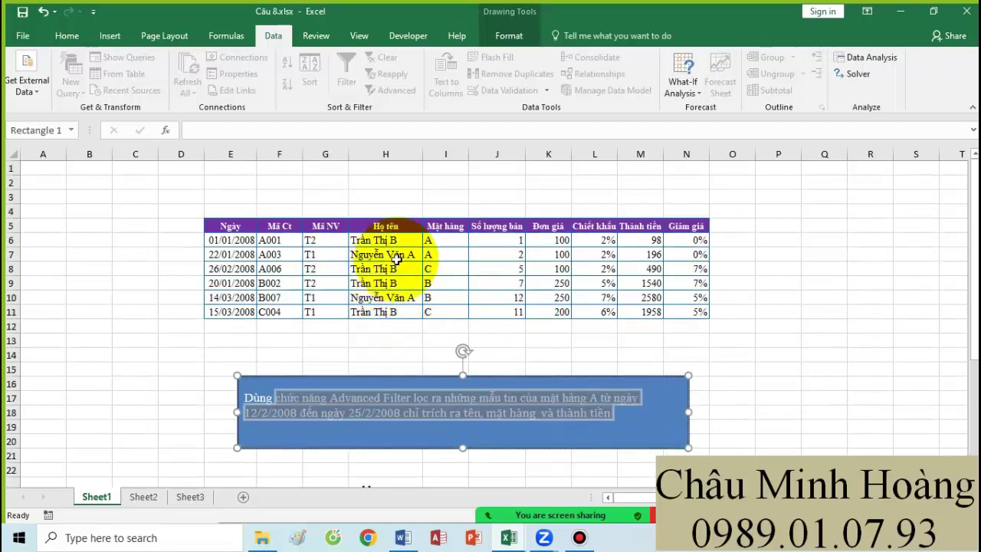
pyautogui.moveTo(230, 225); pyautogui.dragTo(679, 307)
pyautogui.scroll(-4, 365, 429)
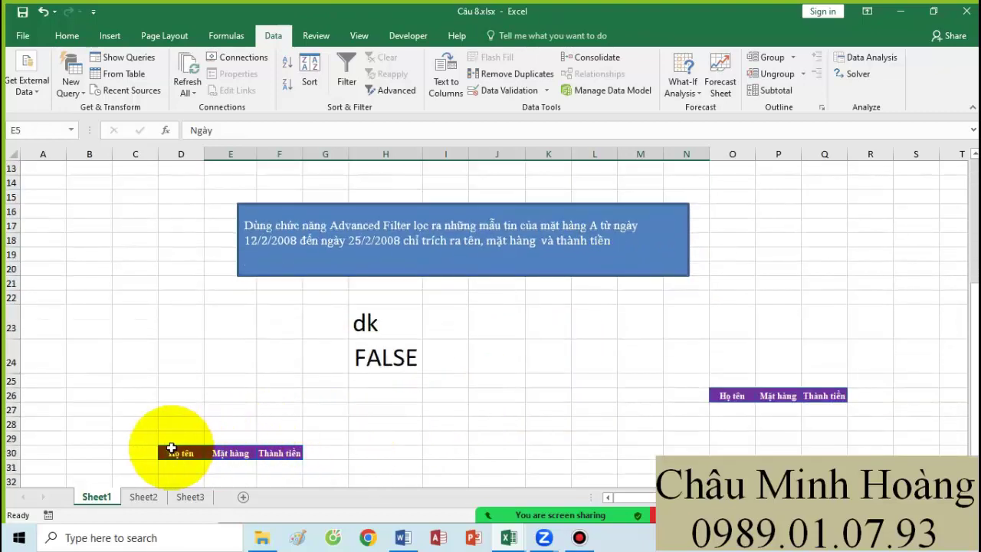
pyautogui.moveTo(171, 448); pyautogui.dragTo(278, 449)
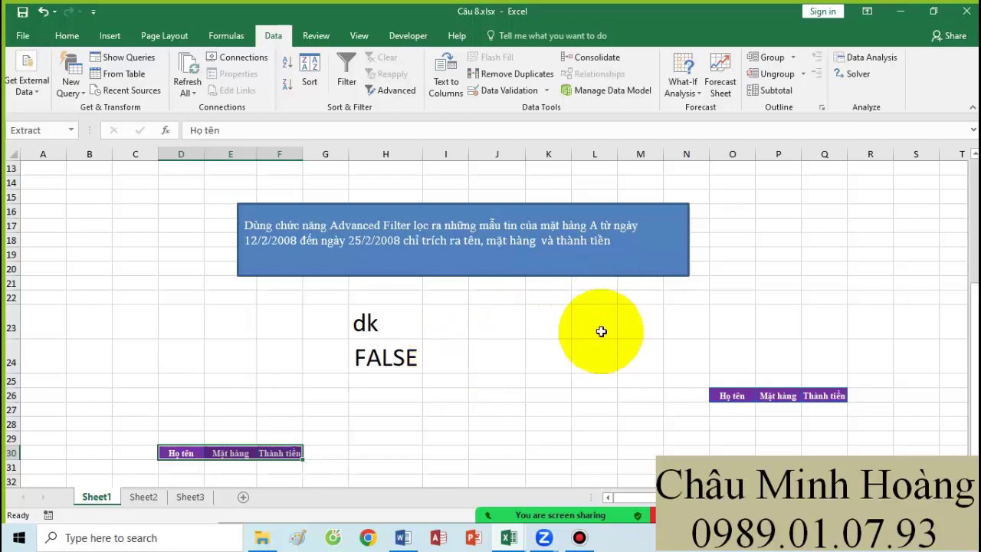
pyautogui.scroll(2, 559, 337)
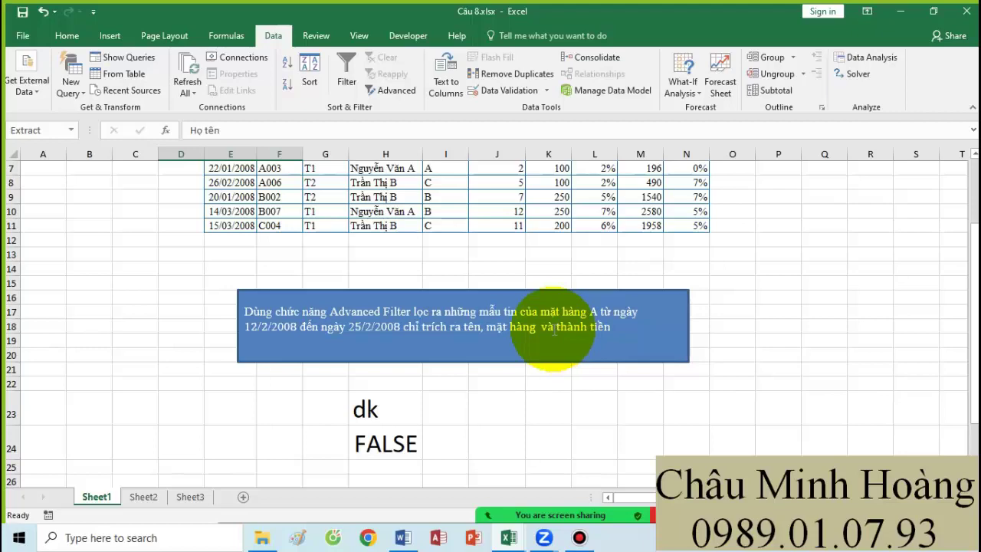
# Step: Switch to the Câu 10.xlsx workbook and inspect the formula in cell F22 of the yellow statistics table
pyautogui.moveTo(508, 537)
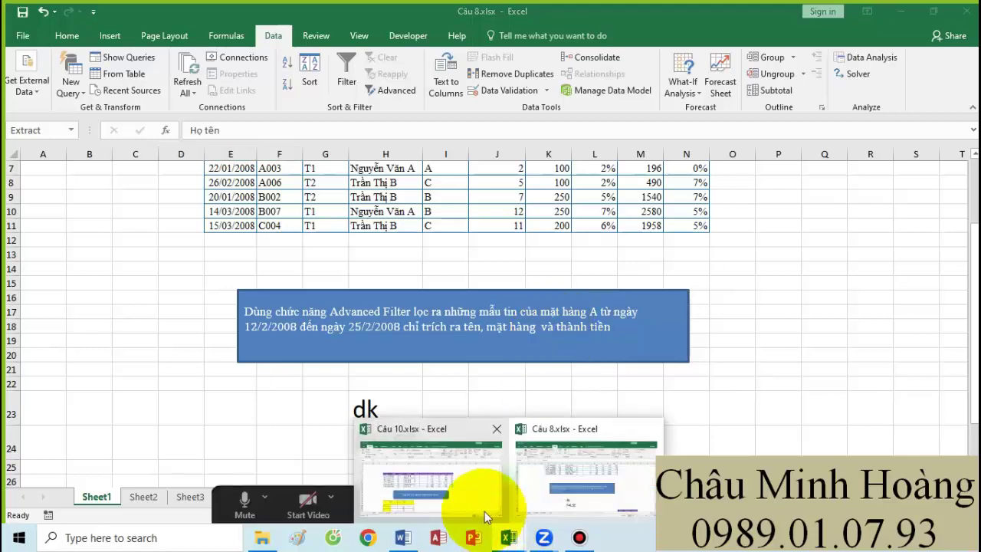
pyautogui.click(446, 447)
pyautogui.scroll(-3, 449, 377)
pyautogui.click(496, 366)
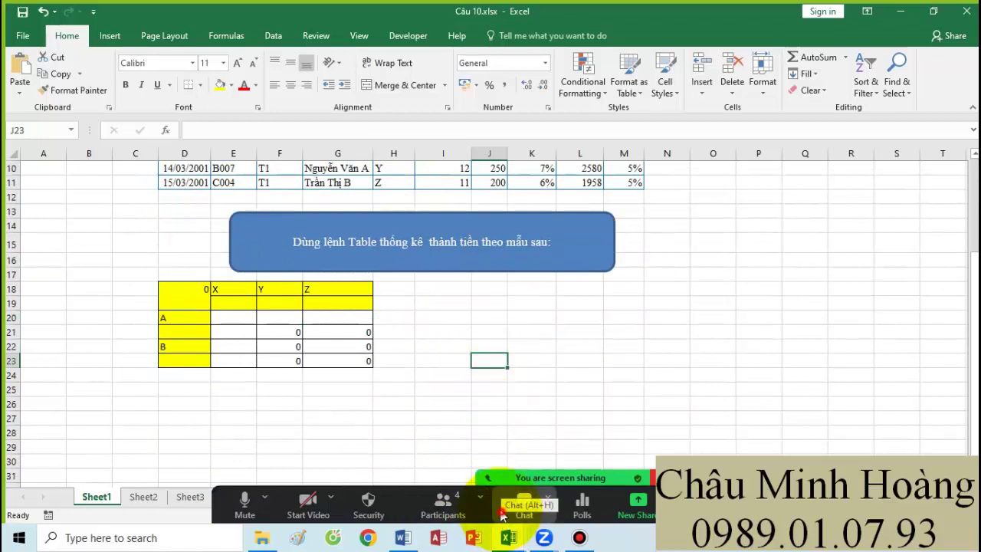
pyautogui.click(452, 391)
pyautogui.click(288, 346)
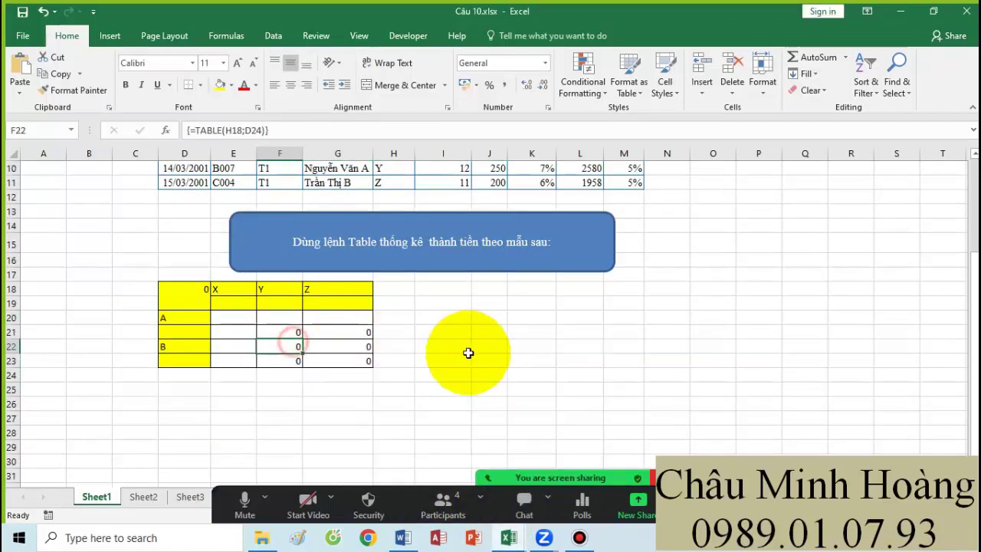
pyautogui.click(491, 346)
pyautogui.click(395, 504)
pyautogui.click(469, 390)
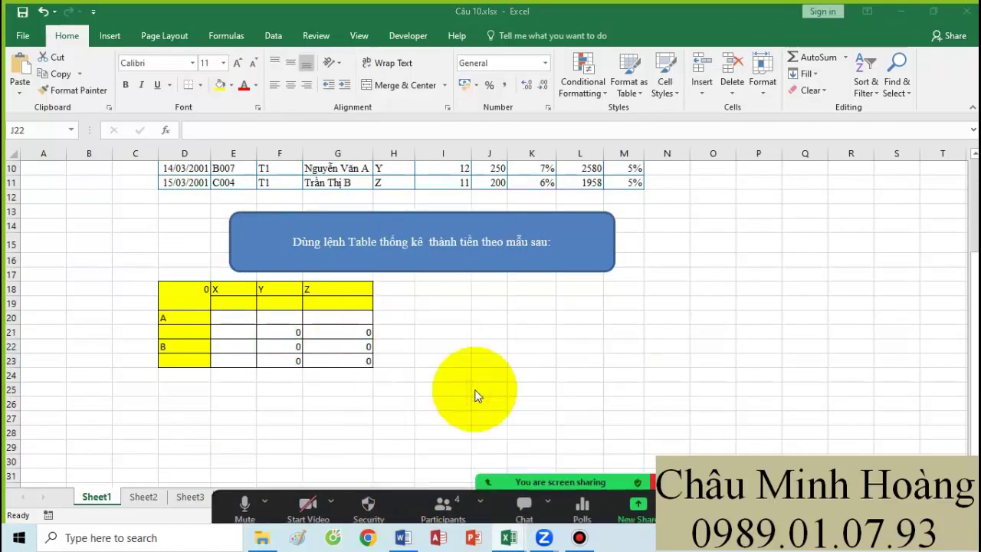
pyautogui.click(383, 511)
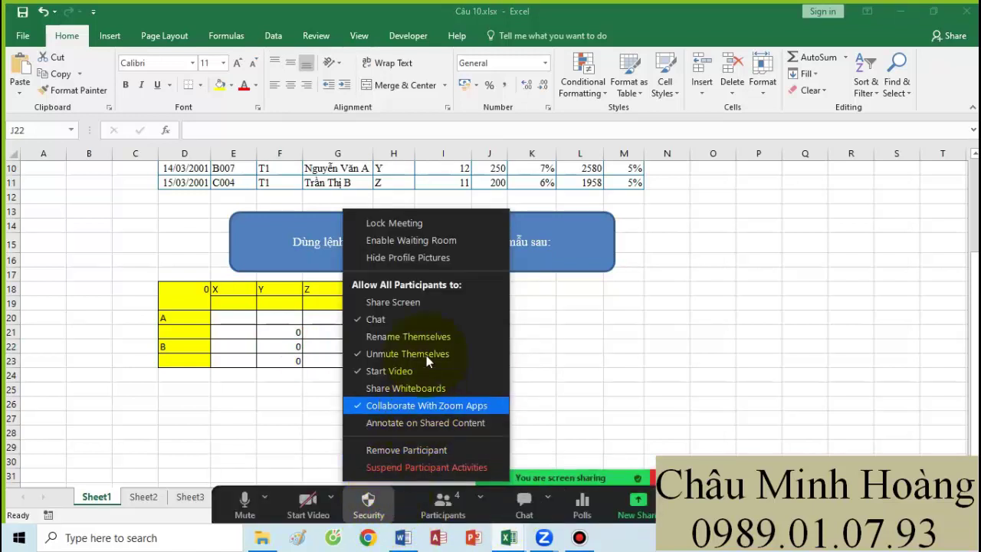
pyautogui.click(567, 357)
pyautogui.click(479, 358)
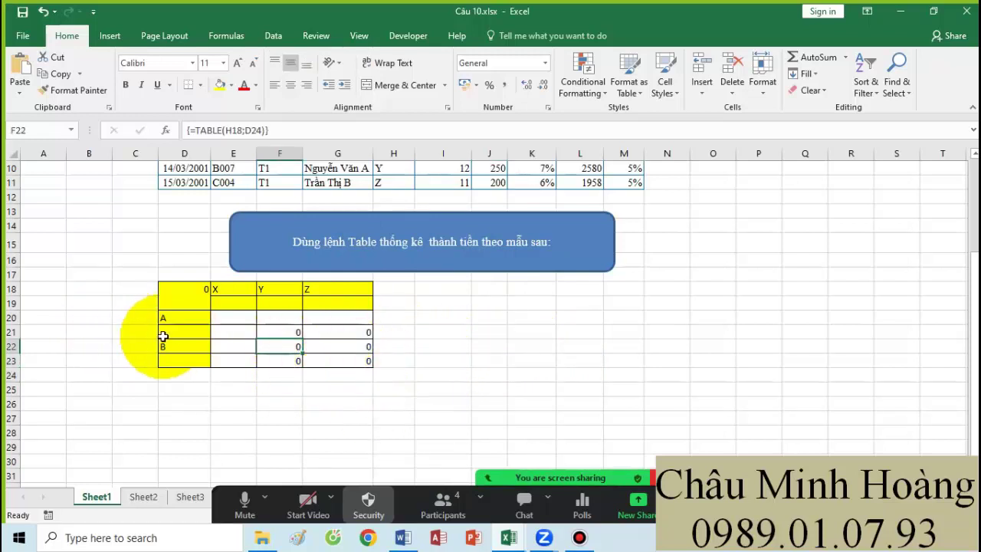
# Step: Enter the column headings X, Y and Z in D26:F26 below the yellow statistics table
pyautogui.scroll(-2, 479, 314)
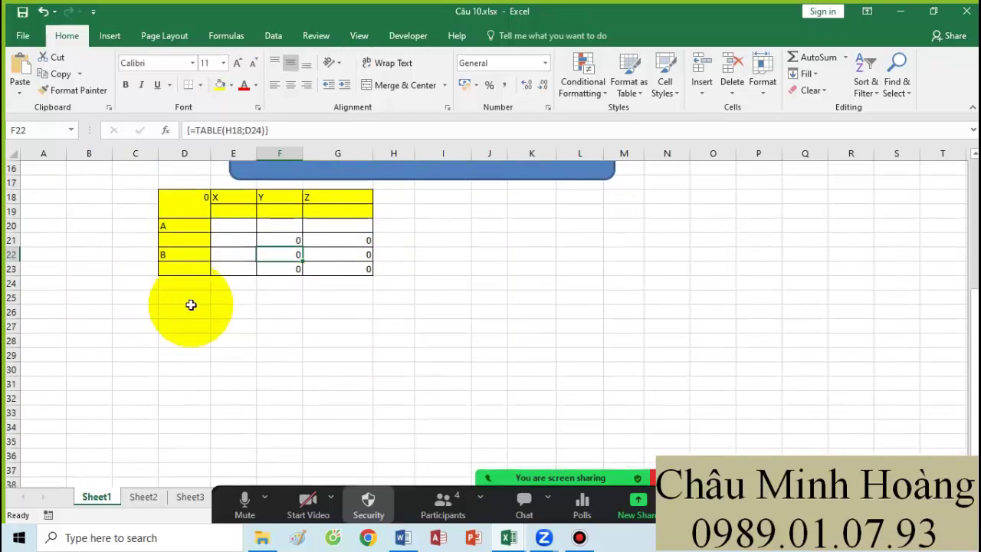
pyautogui.moveTo(140, 299); pyautogui.dragTo(237, 328)
pyautogui.scroll(1, 175, 368)
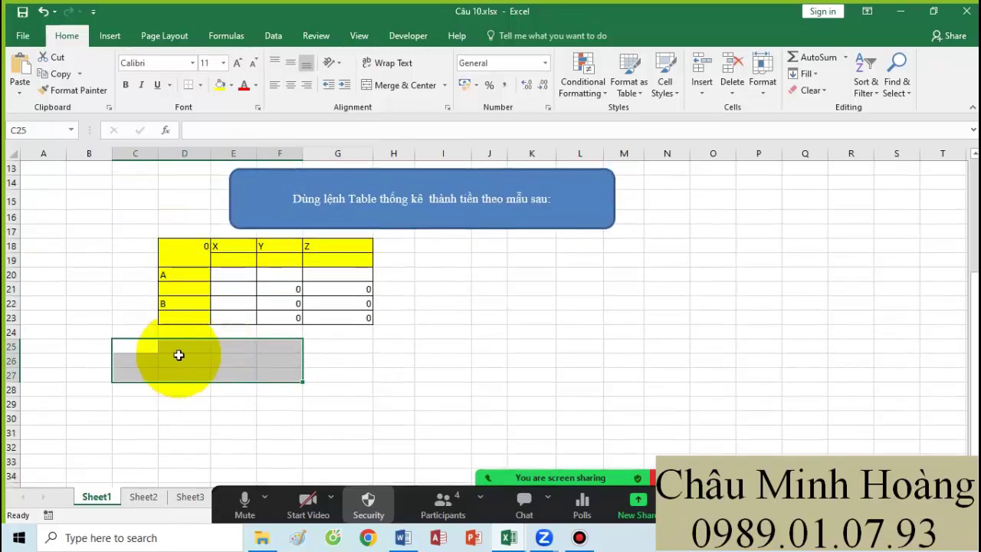
pyautogui.click(181, 346)
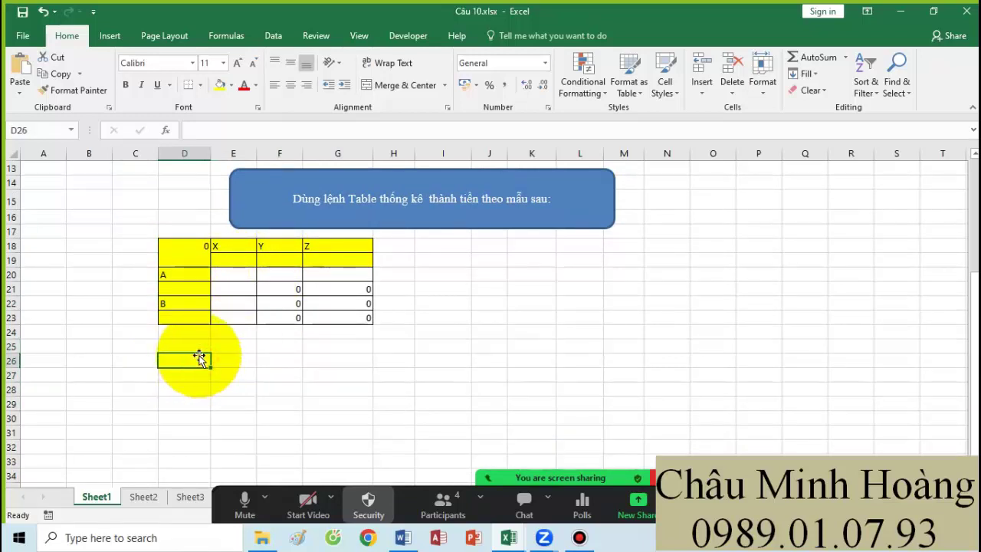
pyautogui.write('X')
pyautogui.press('Tab')
pyautogui.write('Y')
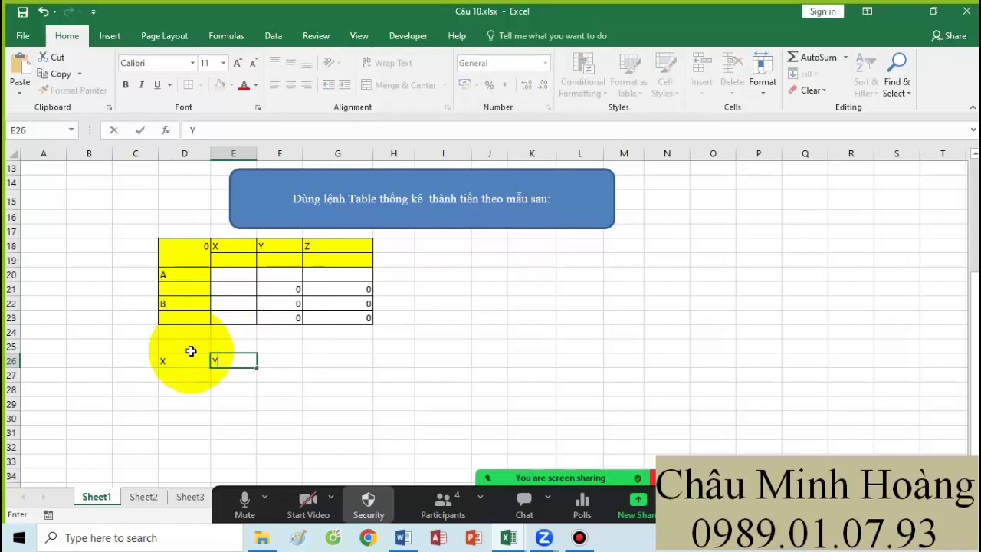
pyautogui.press('Tab')
pyautogui.write('Z')
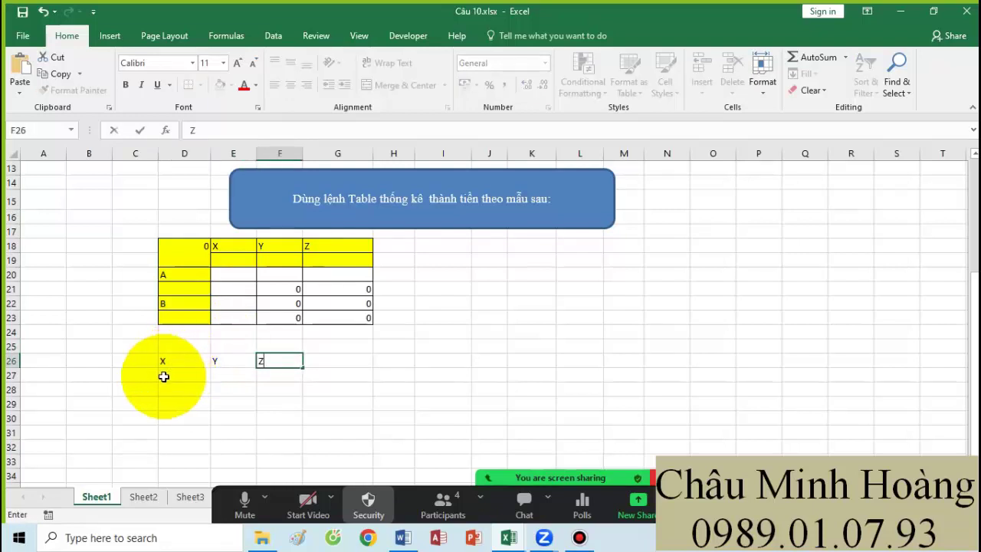
# Step: Enter the row labels A and B in C27 and C28 of the new table
pyautogui.click(164, 377)
pyautogui.write('A')
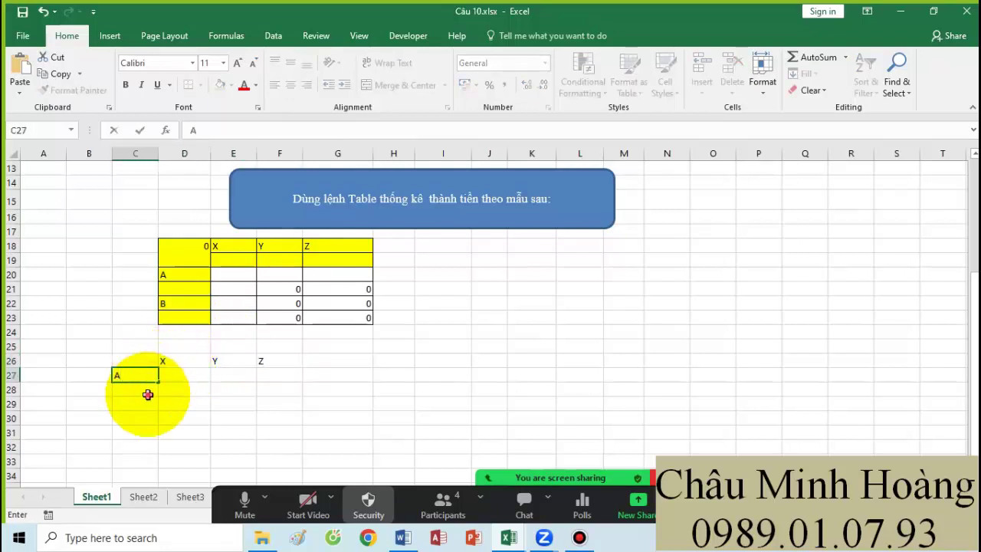
pyautogui.click(145, 391)
pyautogui.write('B')
# Step: Format the new table C26:F28 in Times New Roman at font size 20
pyautogui.click(144, 360)
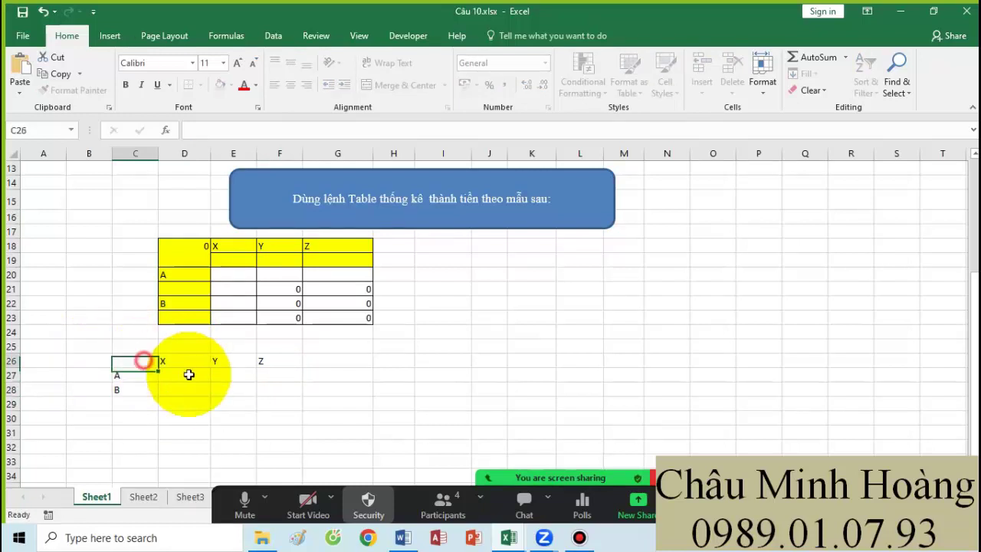
pyautogui.moveTo(189, 374); pyautogui.dragTo(267, 390)
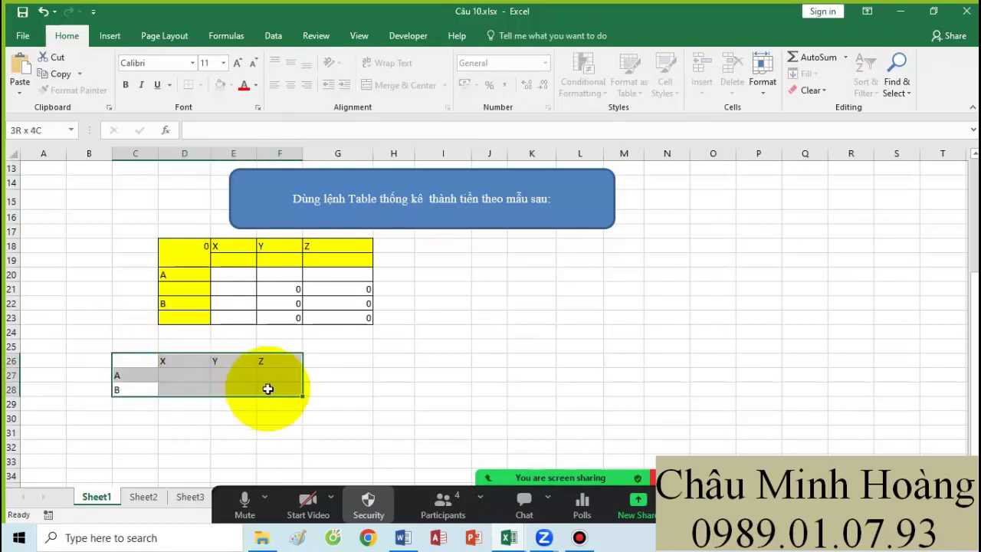
pyautogui.click(213, 64)
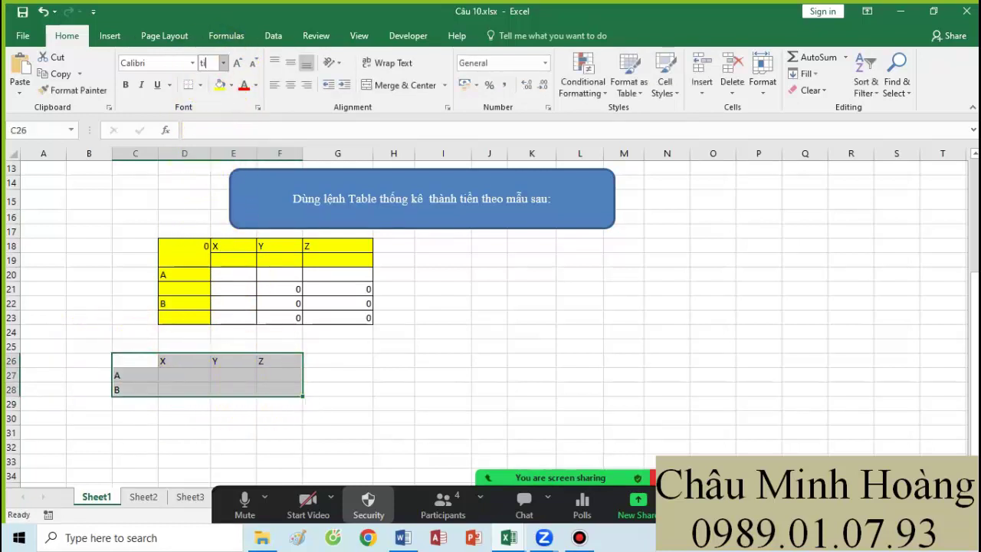
pyautogui.write('ti')
pyautogui.press('Return')
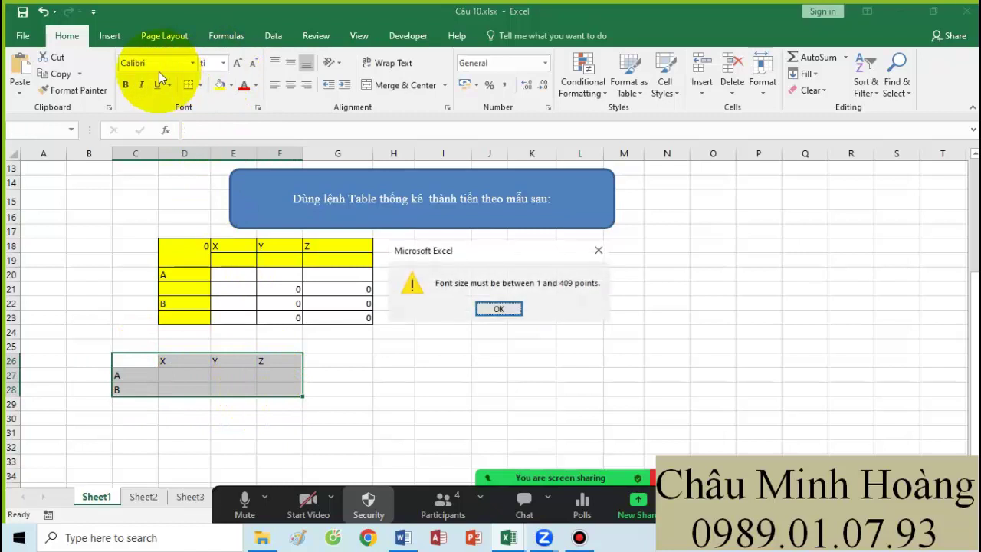
pyautogui.click(497, 313)
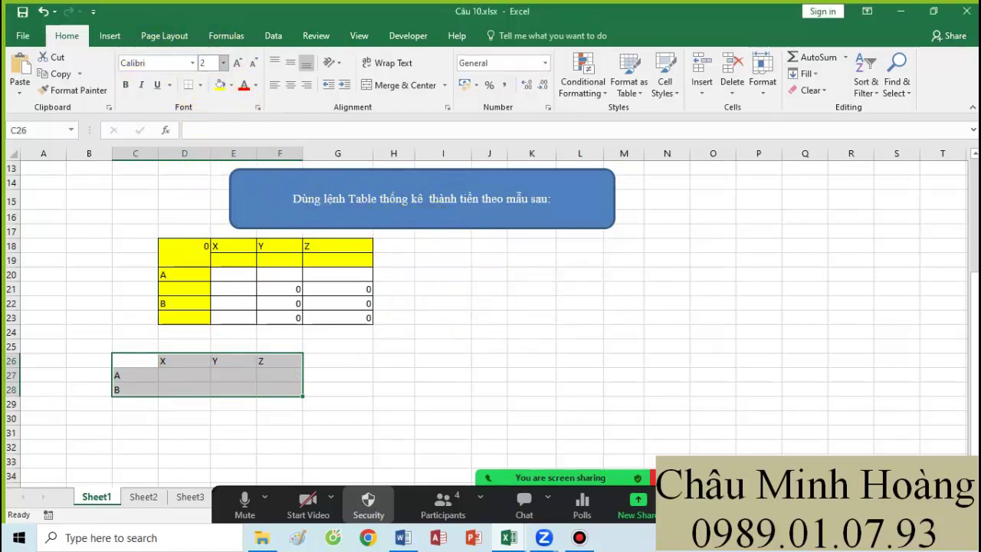
pyautogui.press('Return')
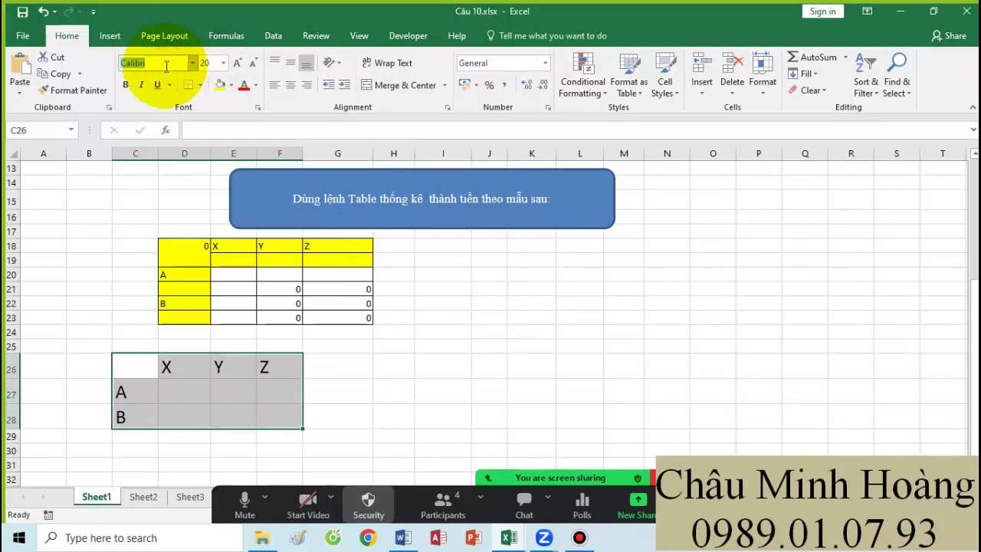
pyautogui.write('Times New Roman')
pyautogui.press('Return')
pyautogui.click(394, 360)
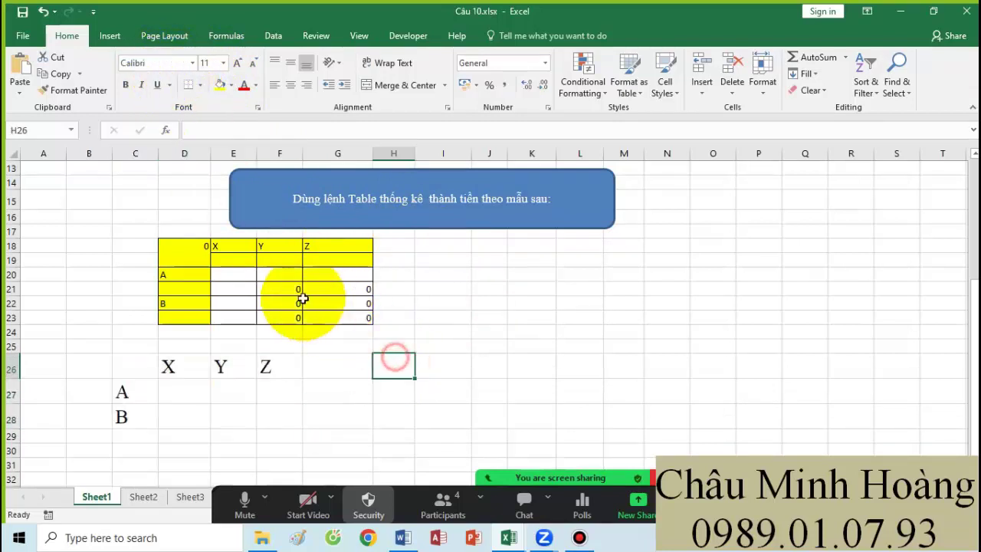
# Step: Copy the SUM formula text without its equals sign from D18 and paste it into corner cell C26
pyautogui.click(187, 261)
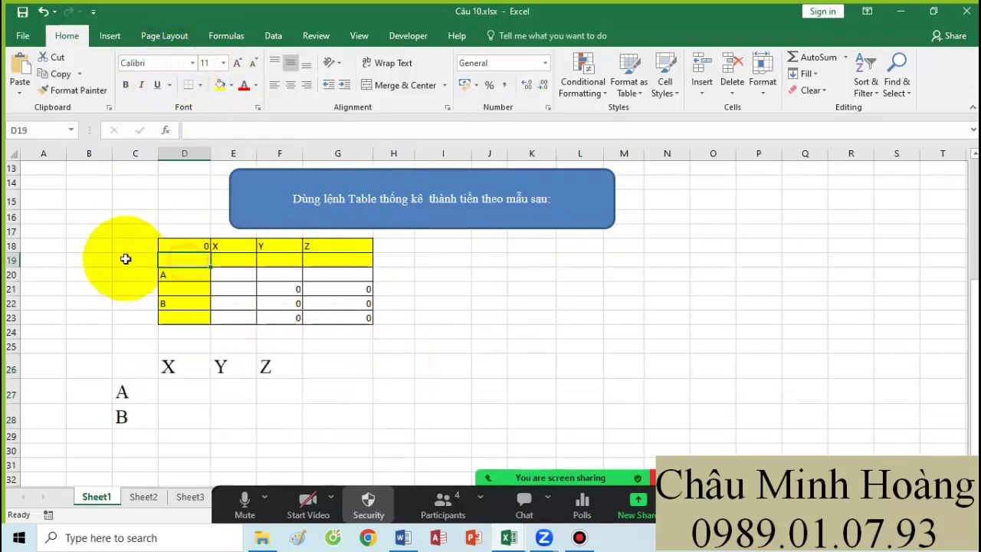
pyautogui.click(192, 247)
pyautogui.moveTo(192, 259); pyautogui.dragTo(193, 260)
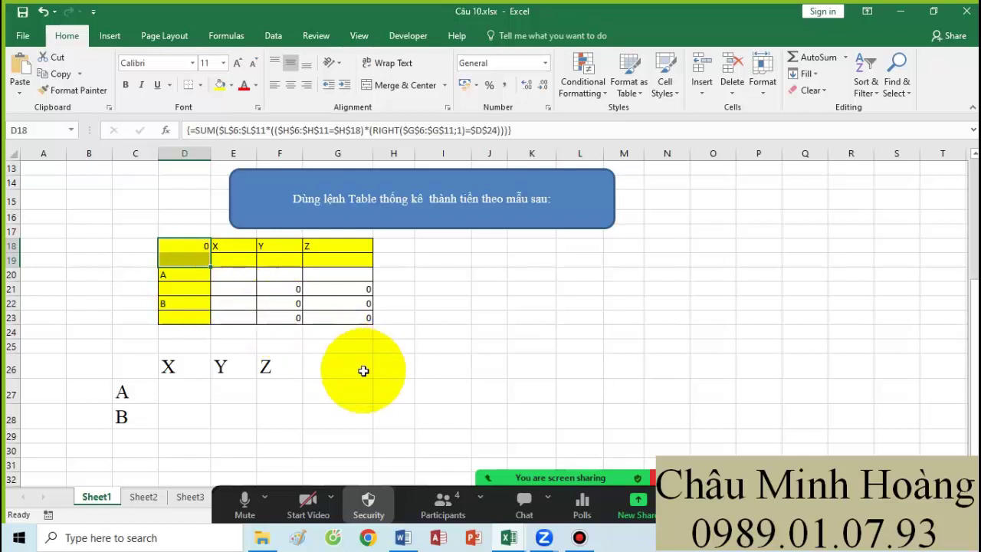
pyautogui.moveTo(145, 370); pyautogui.dragTo(279, 413)
pyautogui.doubleClick(192, 245)
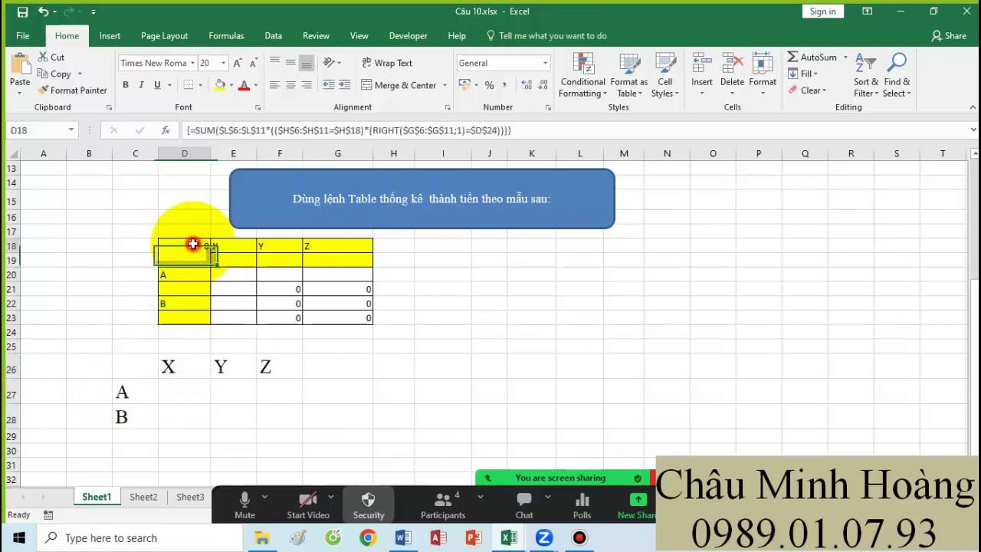
pyautogui.moveTo(236, 245); pyautogui.dragTo(535, 255)
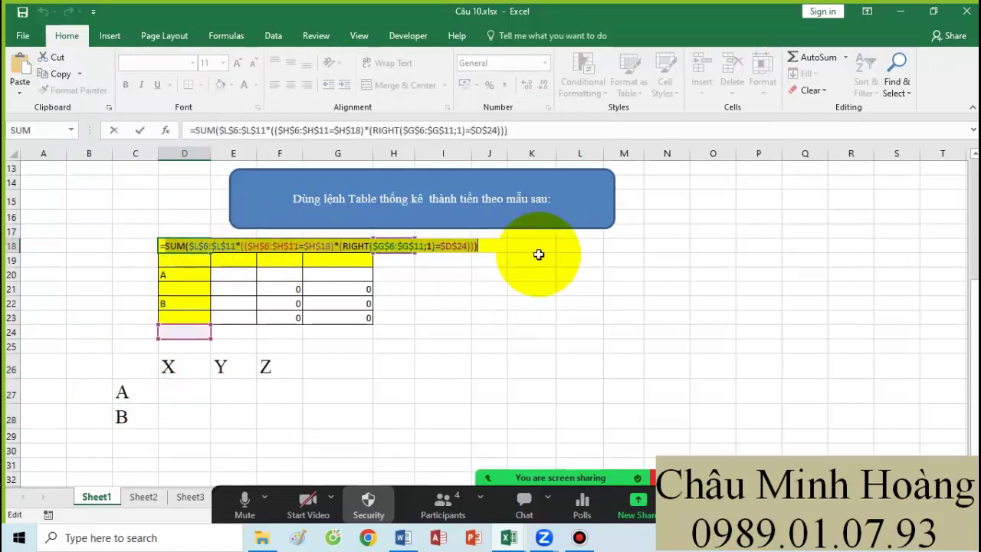
pyautogui.press('Escape')
pyautogui.click(131, 364)
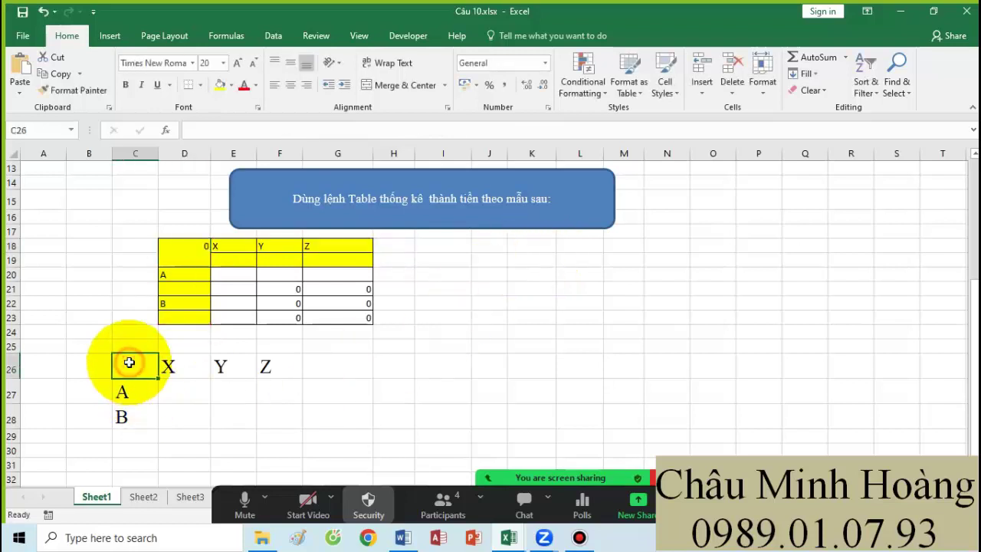
pyautogui.rightClick(131, 362)
pyautogui.click(161, 121)
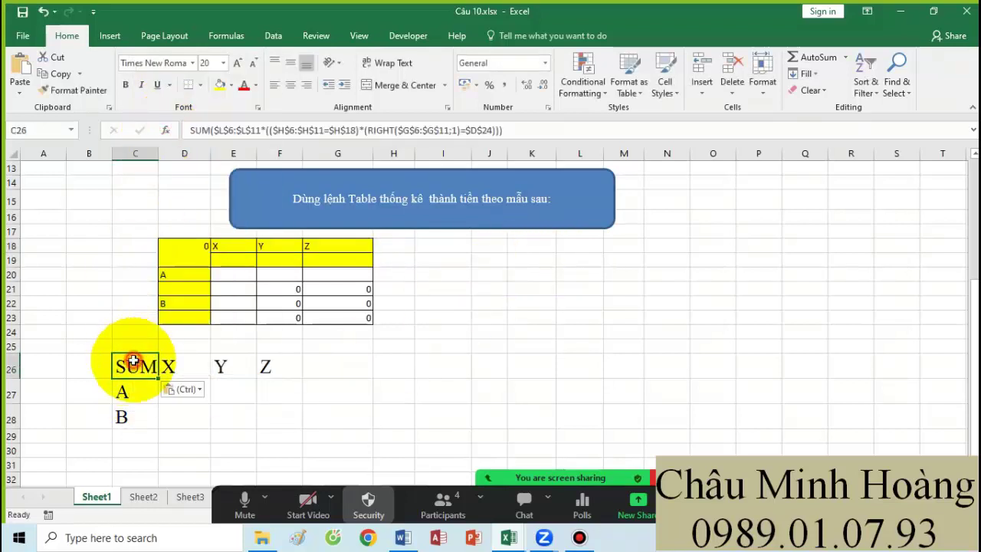
# Step: Open C26 for editing and insert an equals sign before the pasted SUM text
pyautogui.doubleClick(126, 365)
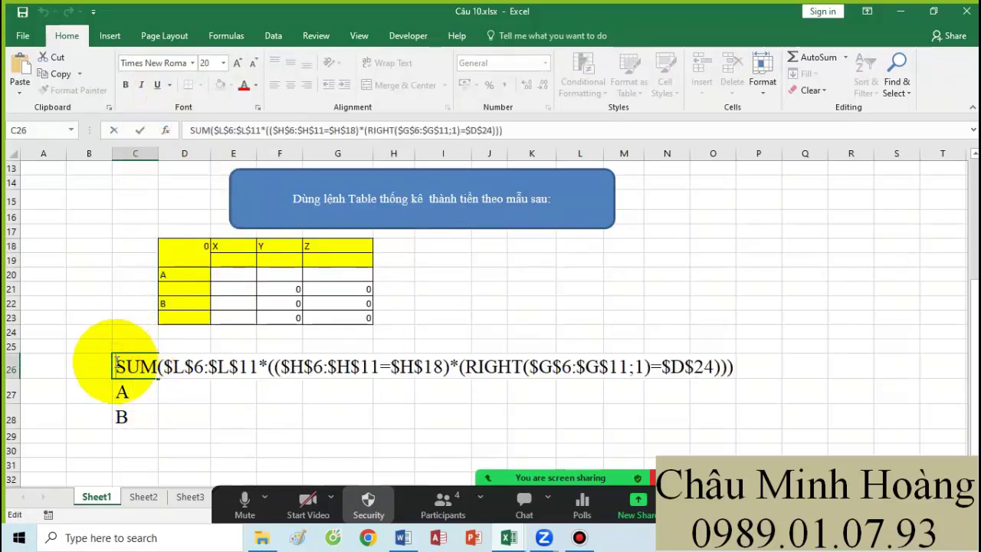
pyautogui.click(115, 365)
pyautogui.write('=')
# Step: Compare the formula ranges $L$6:$L$11 and $H$6:$H$11 with the Thành tiền and Mặt hàng columns of the source list
pyautogui.moveTo(179, 367); pyautogui.dragTo(270, 371)
pyautogui.scroll(2, 350, 422)
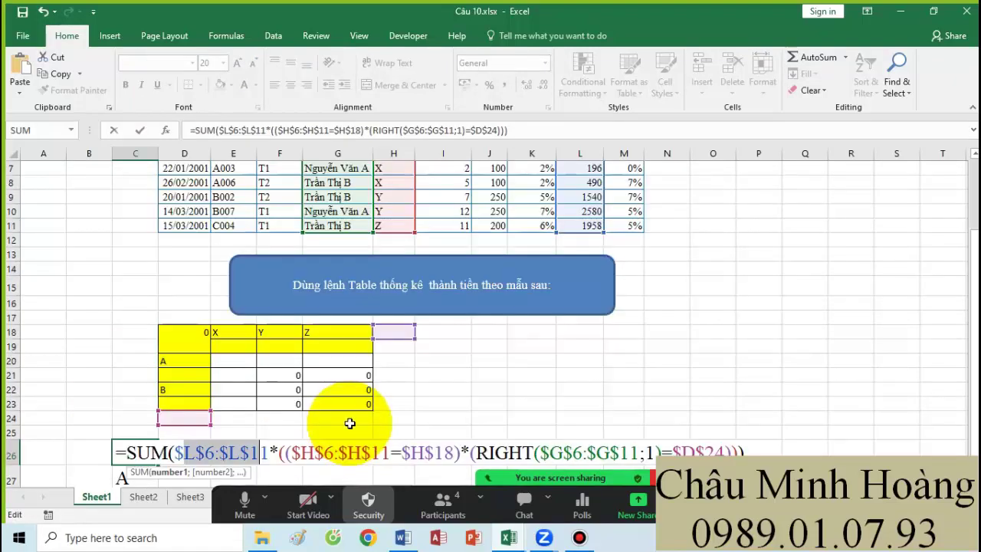
pyautogui.scroll(2, 491, 411)
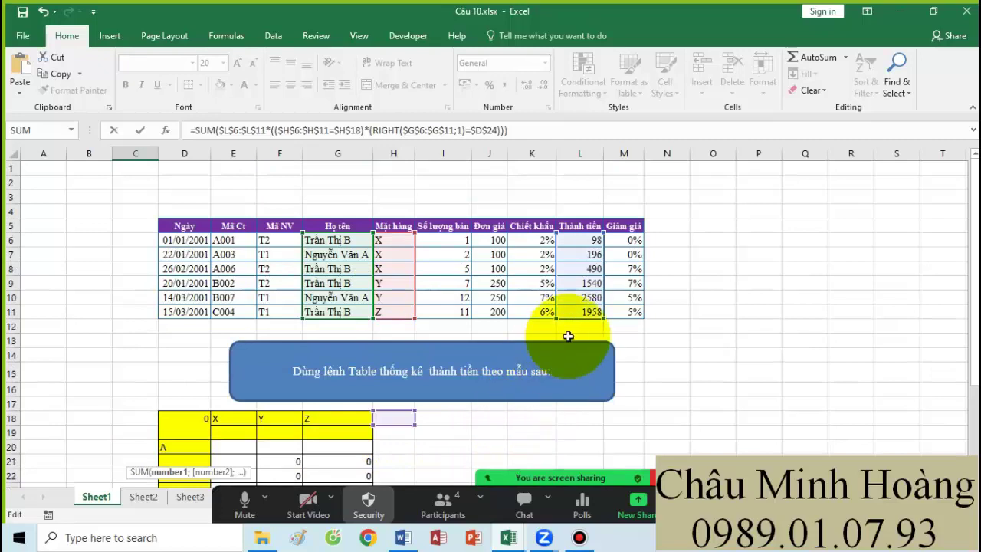
pyautogui.scroll(-5, 537, 352)
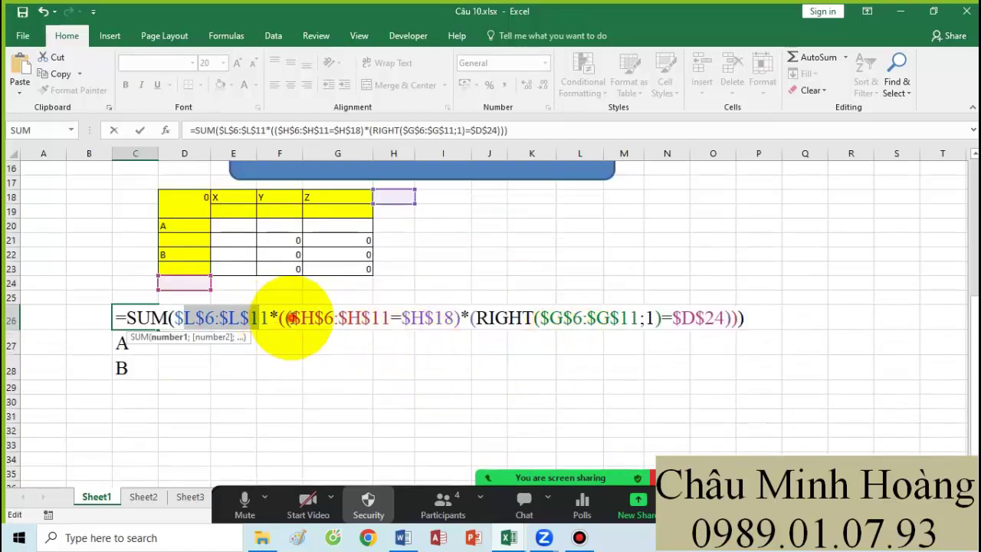
pyautogui.click(283, 317)
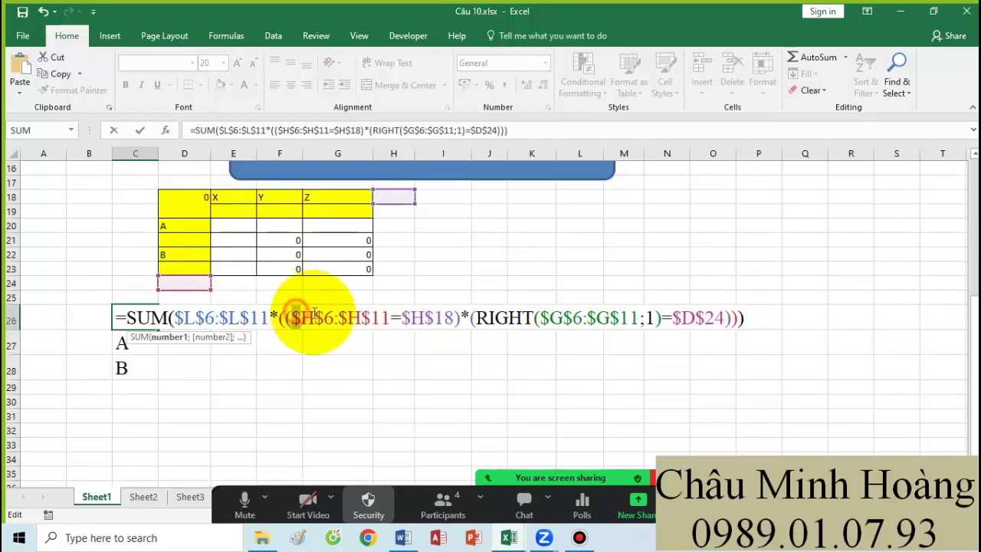
pyautogui.moveTo(314, 314); pyautogui.dragTo(360, 317)
pyautogui.scroll(4, 381, 322)
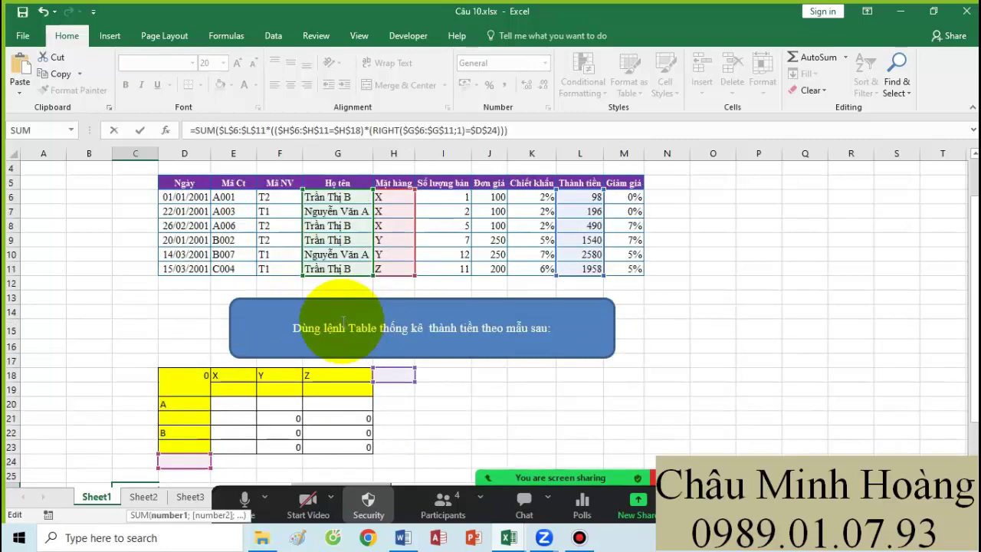
pyautogui.scroll(-3, 398, 276)
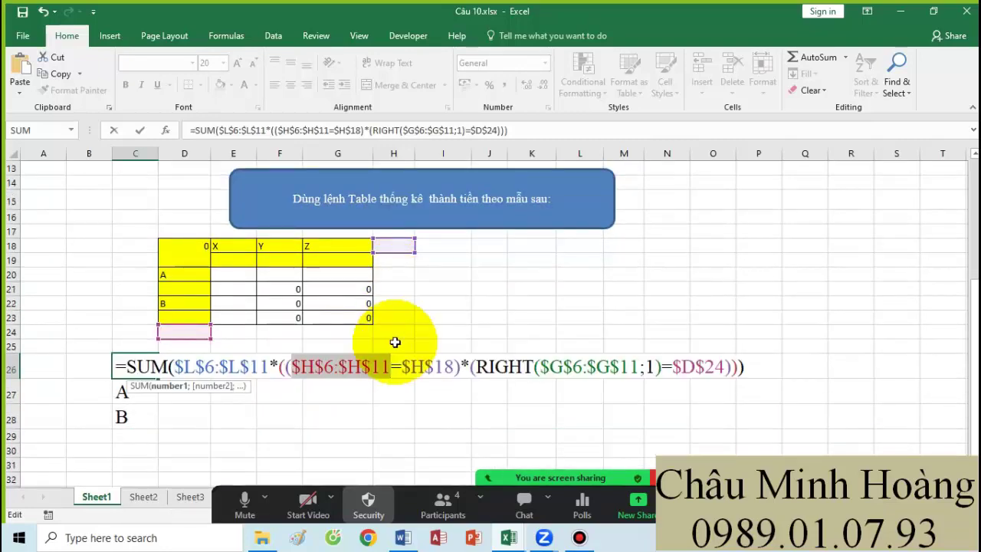
# Step: Replace the reference $H$18 in the C26 formula's item condition with the empty cell H26
pyautogui.scroll(4, 314, 284)
pyautogui.scroll(-3, 386, 251)
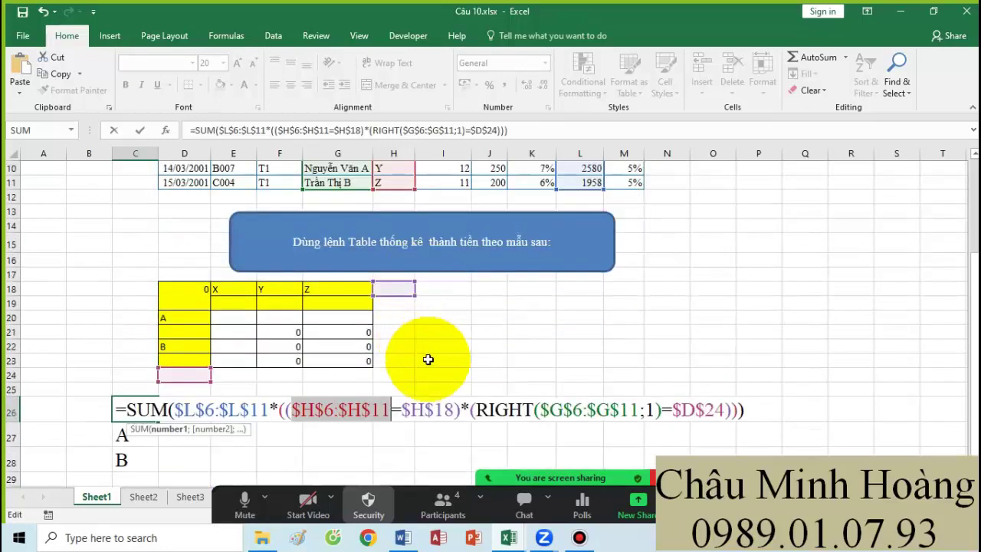
pyautogui.moveTo(402, 411); pyautogui.dragTo(454, 413)
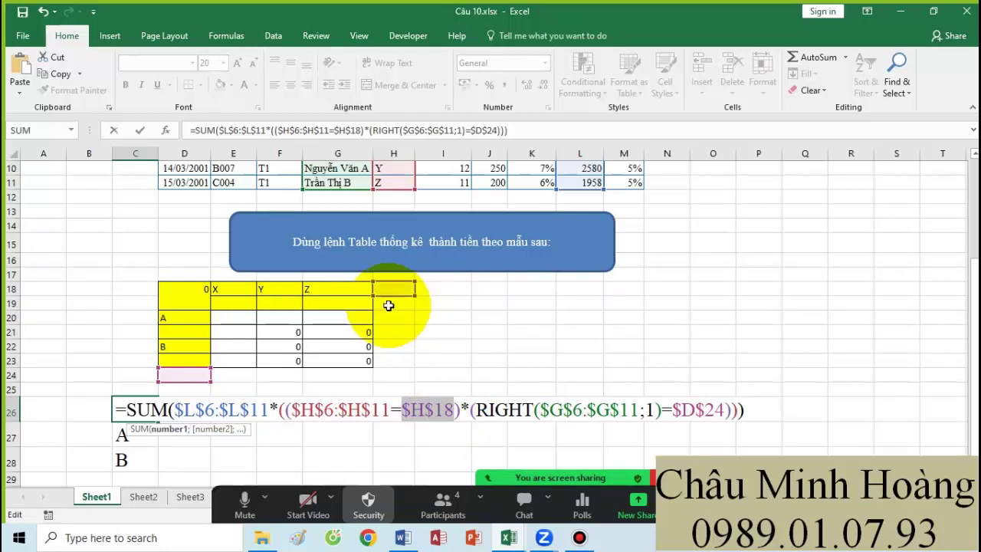
pyautogui.click(391, 390)
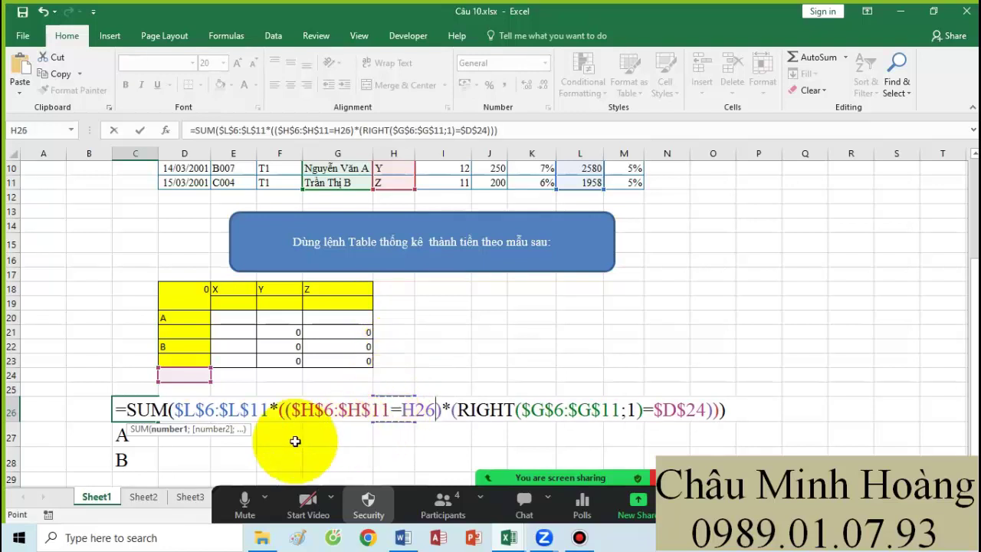
# Step: Examine the Họ tên and Mặt hàng columns against the item condition and the RIGHT($G$6:$G$11;1)=$D$24 condition in the C26 formula
pyautogui.scroll(3, 258, 330)
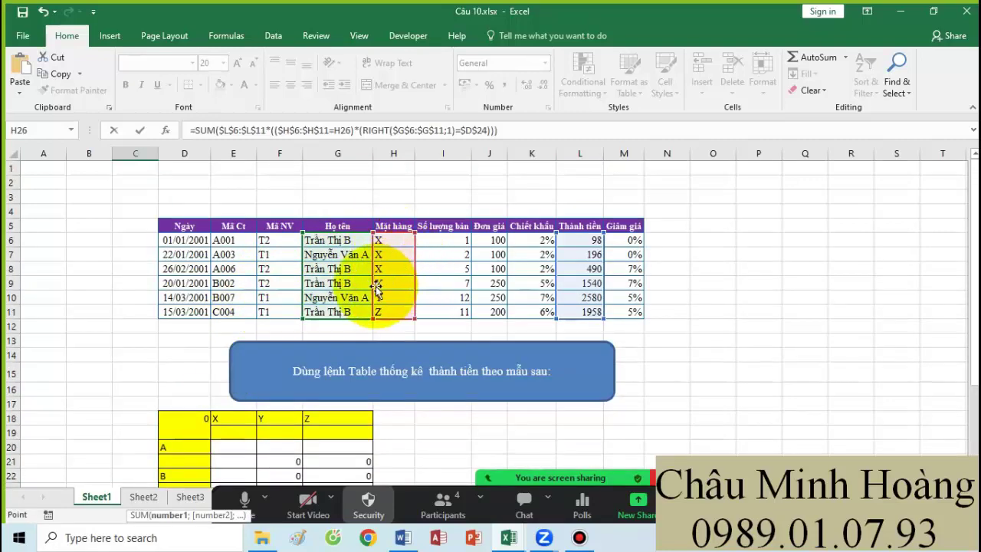
pyautogui.scroll(-1, 242, 407)
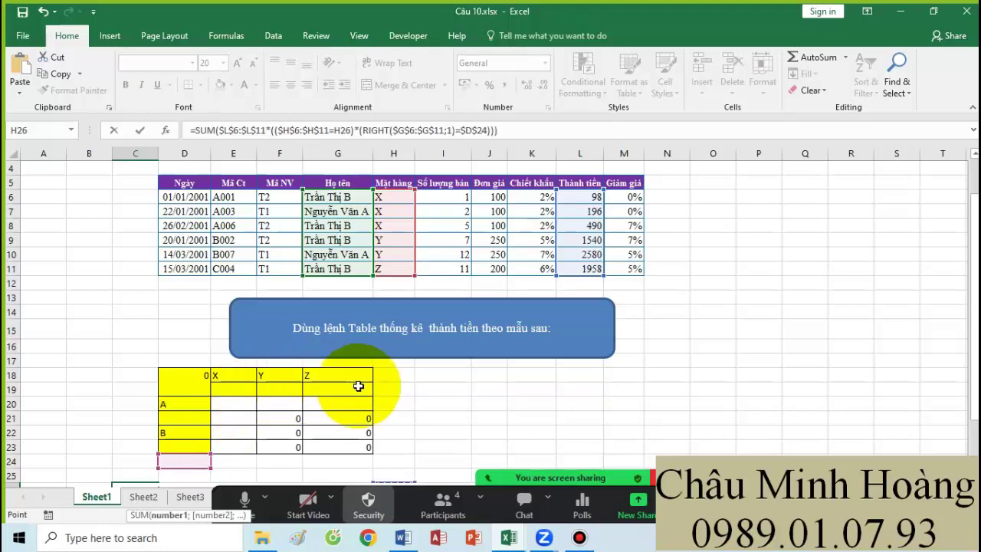
pyautogui.scroll(-4, 444, 396)
pyautogui.scroll(4, 552, 395)
pyautogui.scroll(1, 536, 396)
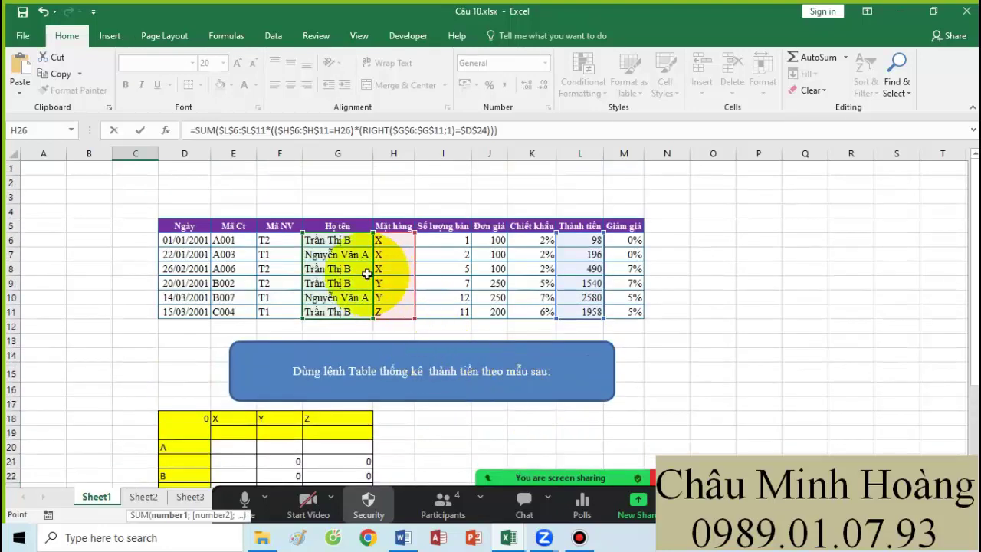
pyautogui.scroll(-2, 354, 299)
pyautogui.scroll(-1, 354, 298)
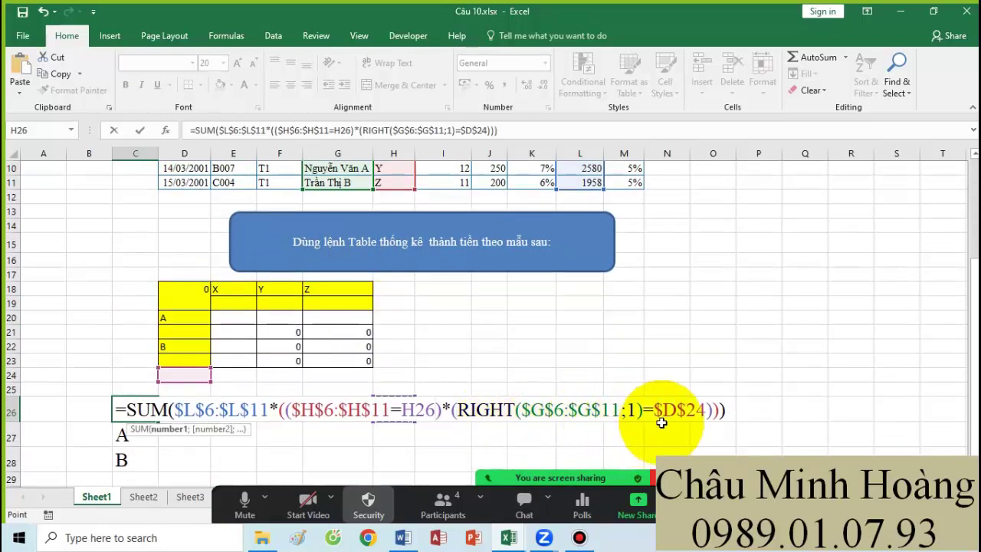
pyautogui.scroll(3, 440, 373)
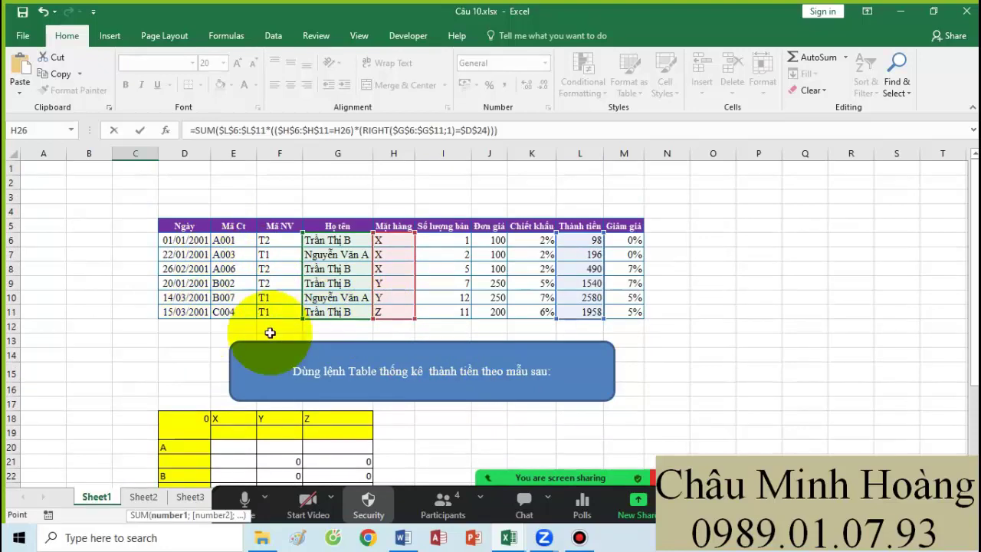
pyautogui.scroll(-4, 498, 322)
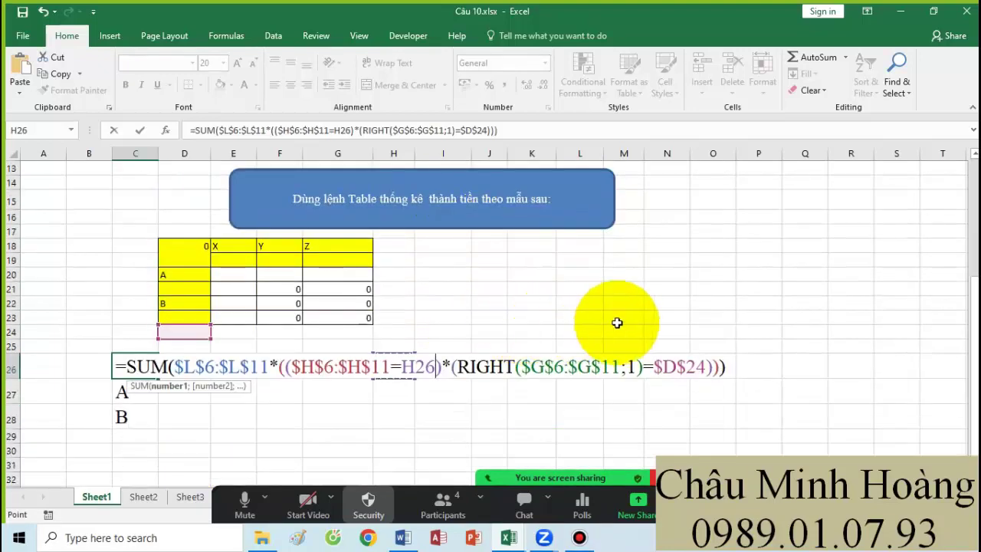
# Step: Try changing the RIGHT function's range in the C26 formula to $E$6:$E$11 and compare it with the source list
pyautogui.click(526, 366)
pyautogui.scroll(4, 367, 351)
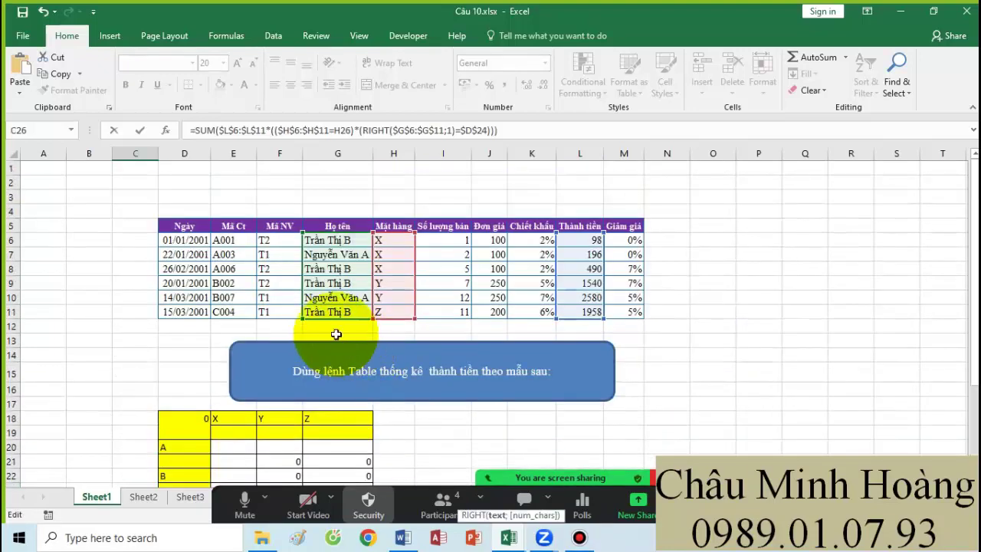
pyautogui.scroll(-2, 333, 333)
pyautogui.click(544, 452)
pyautogui.press('BackSpace')
pyautogui.write('E')
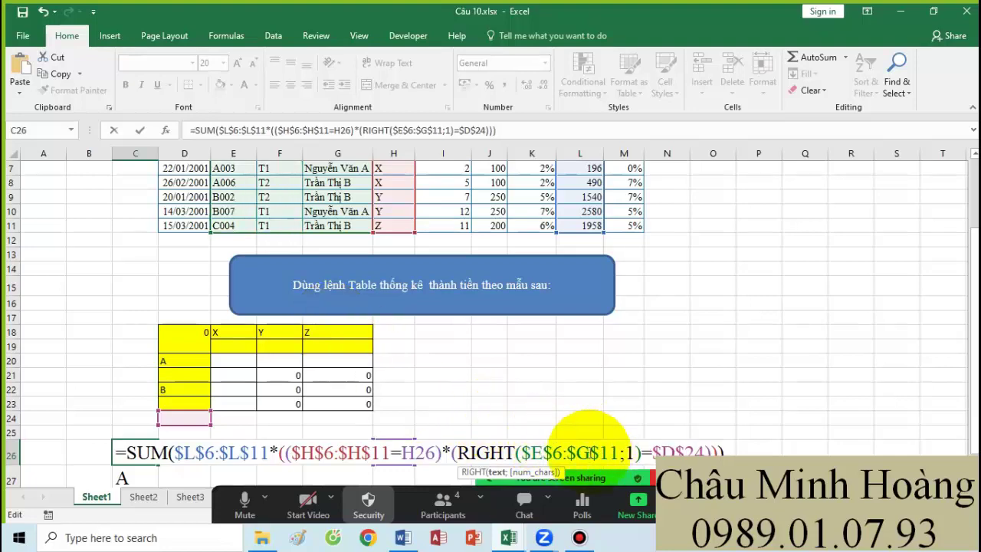
pyautogui.click(580, 452)
pyautogui.write('E')
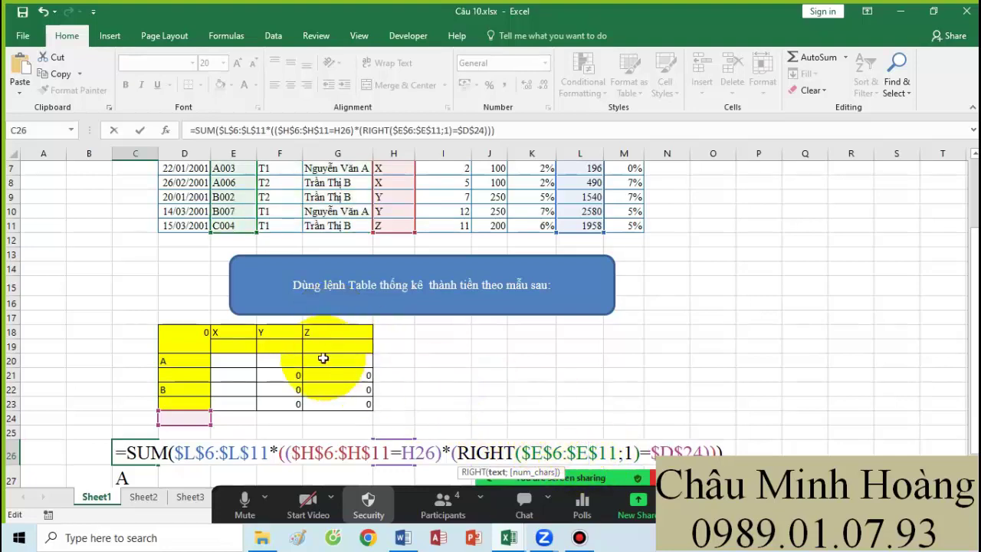
pyautogui.scroll(2, 307, 314)
pyautogui.scroll(-2, 295, 360)
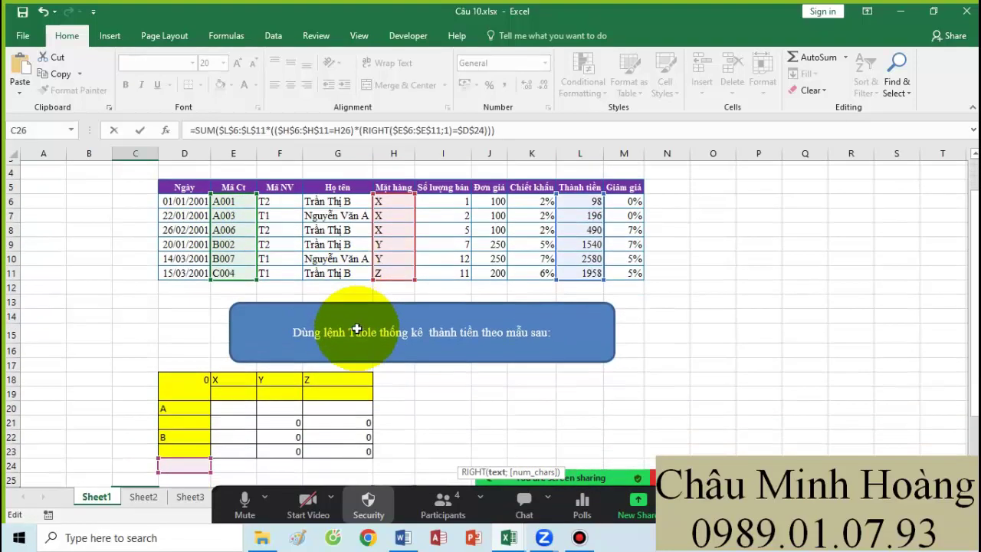
pyautogui.scroll(2, 359, 329)
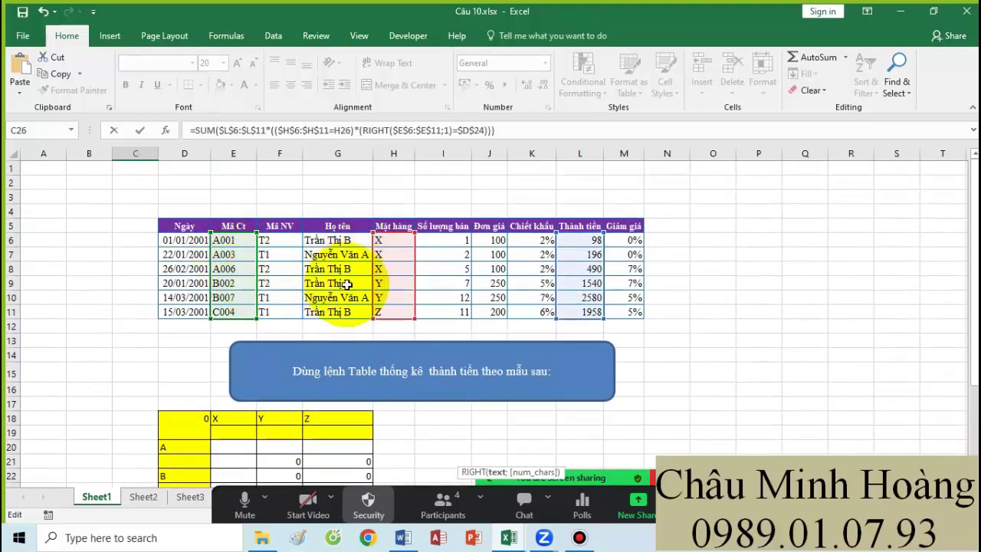
pyautogui.scroll(-3, 398, 295)
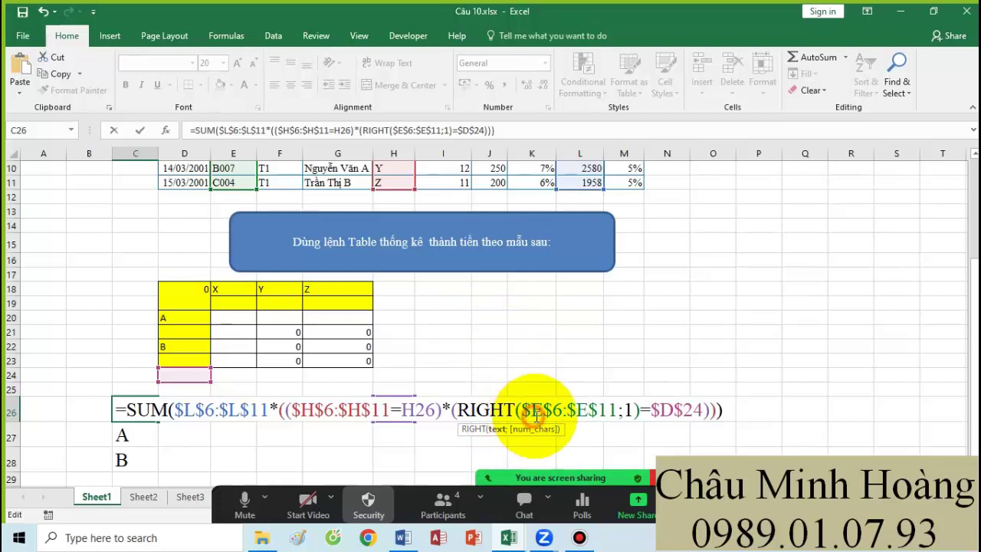
# Step: Restore the RIGHT function's range in the C26 formula to the Họ tên column, $G$6:$G$11
pyautogui.press('BackSpace')
pyautogui.write('G')
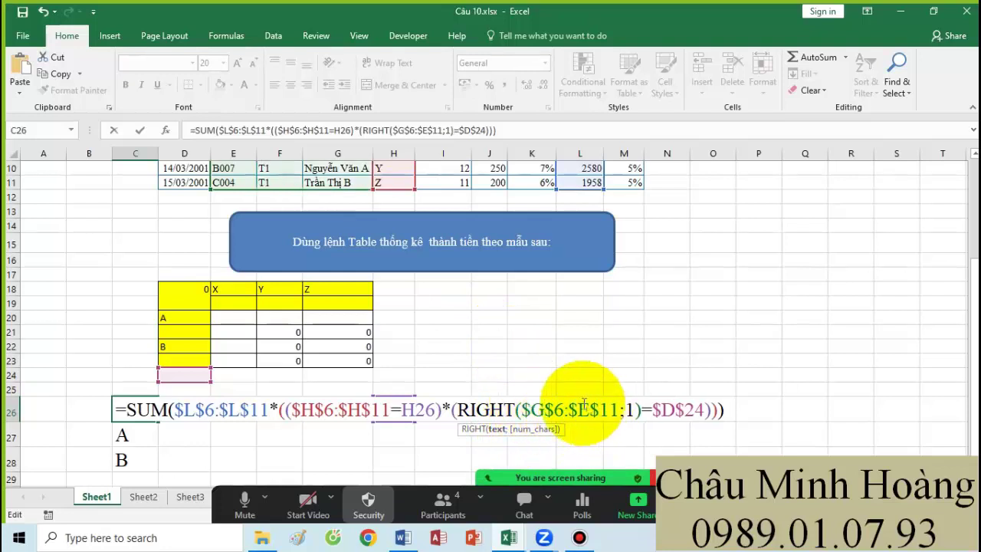
pyautogui.click(584, 403)
pyautogui.press('BackSpace')
pyautogui.write('F')
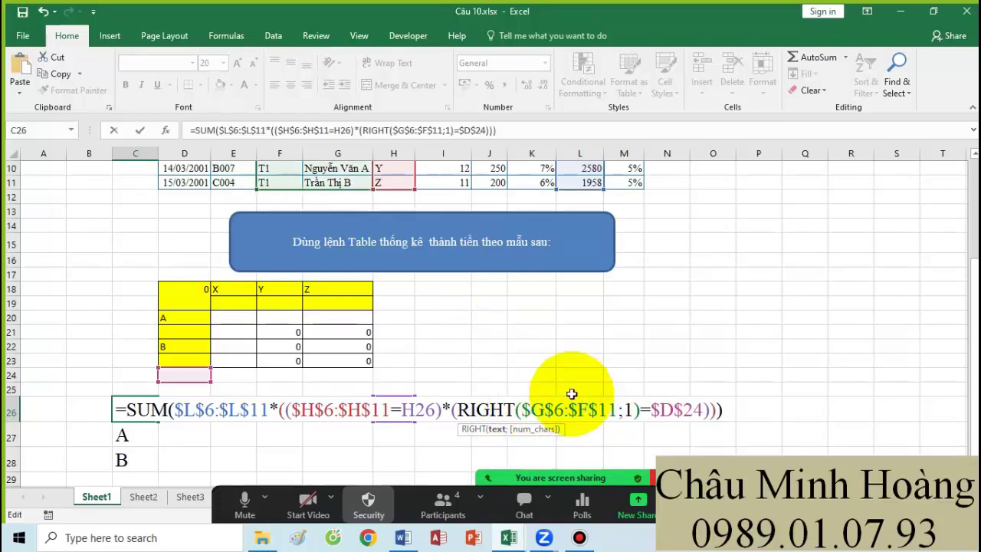
pyautogui.press('BackSpace')
pyautogui.write('G')
pyautogui.scroll(3, 360, 390)
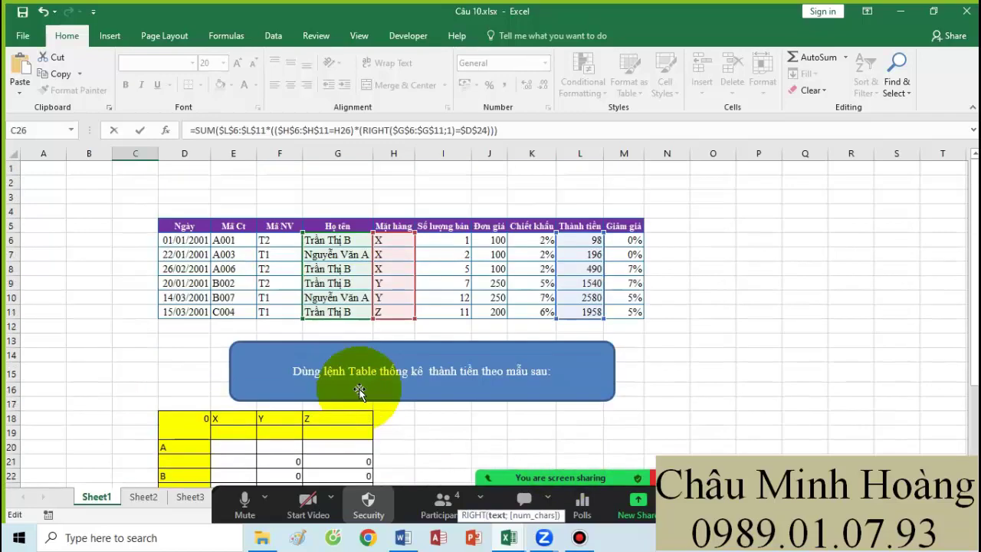
# Step: Replace the reference $D$24 in the C26 formula with the empty cell C29 and enter it as an array formula
pyautogui.scroll(-2, 425, 335)
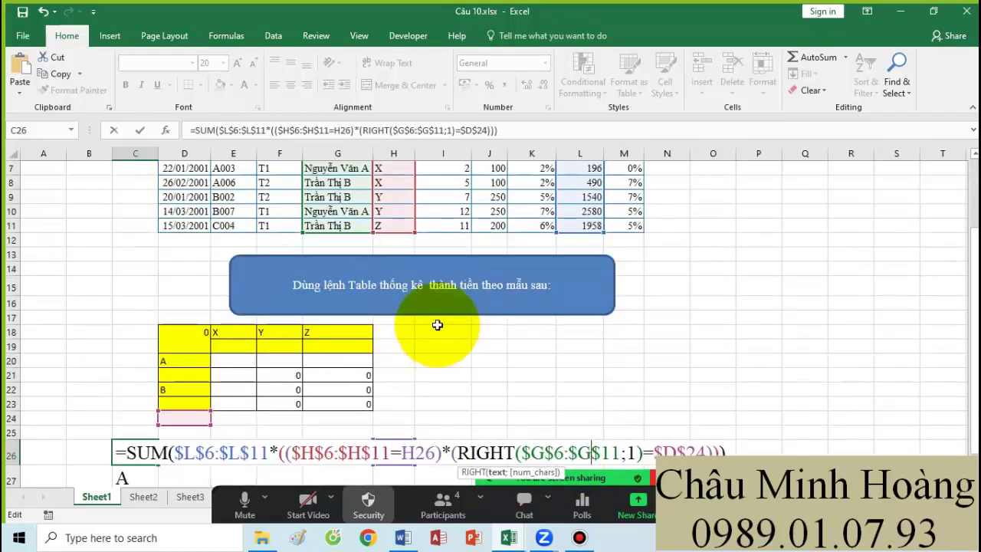
pyautogui.scroll(-2, 656, 342)
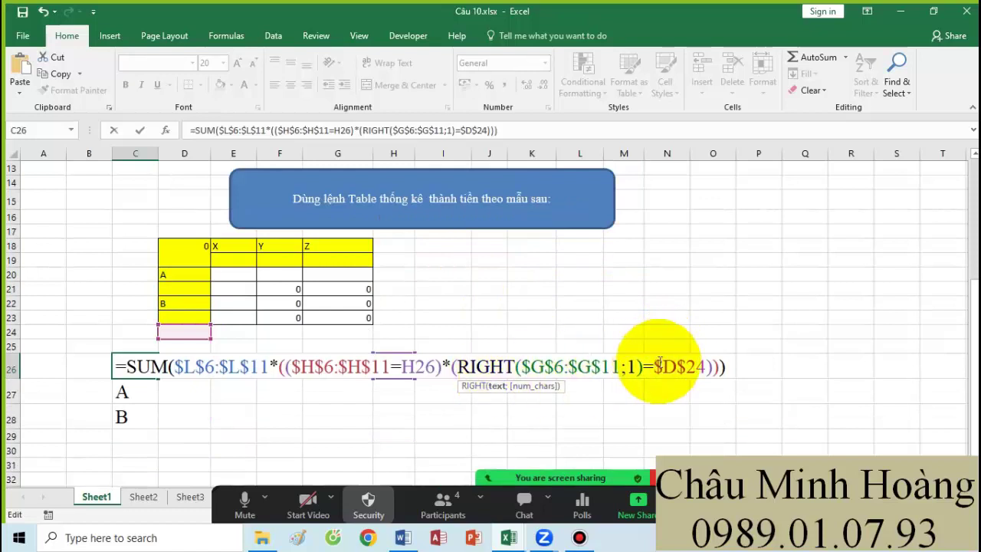
pyautogui.moveTo(654, 366); pyautogui.dragTo(705, 367)
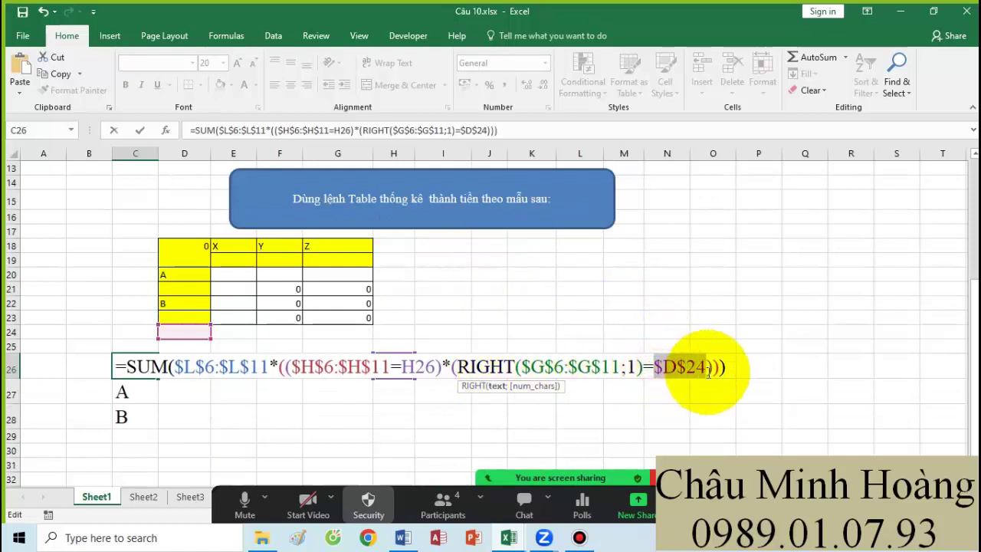
pyautogui.click(128, 438)
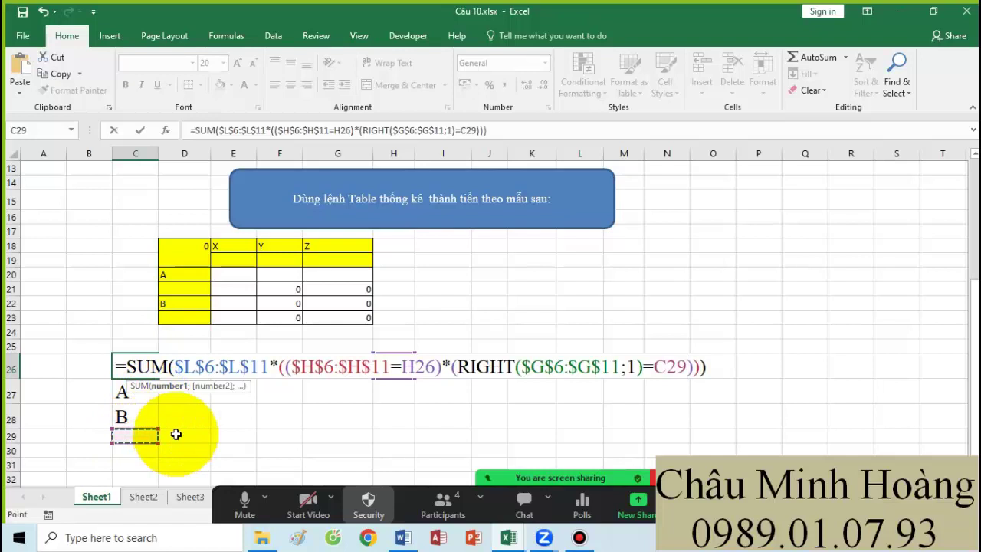
pyautogui.hotkey('ctrl', 'shift', 'Return')
# Step: Change the item condition in C26 to refer to the empty cell G26 and re-enter the array formula
pyautogui.click(335, 367)
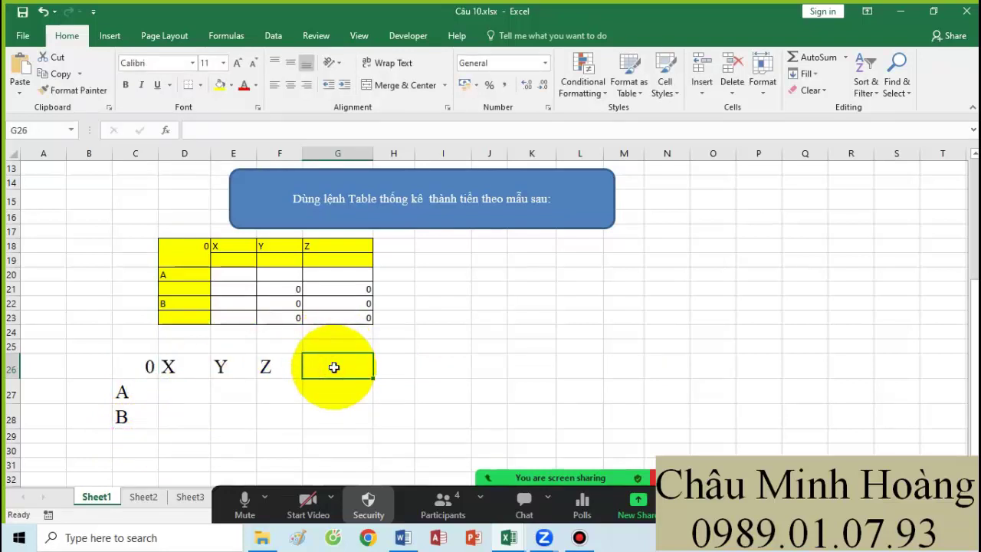
pyautogui.doubleClick(137, 366)
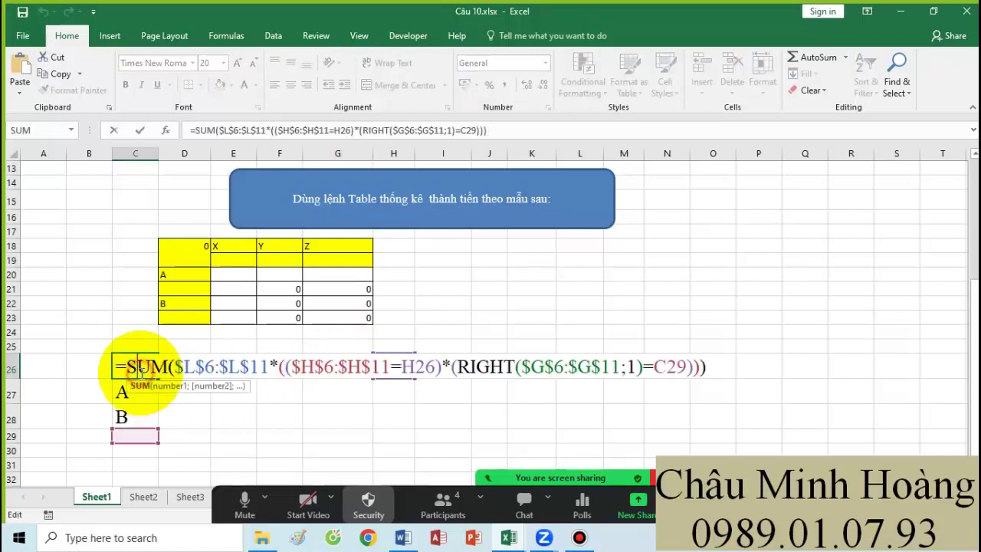
pyautogui.moveTo(402, 366); pyautogui.dragTo(411, 367)
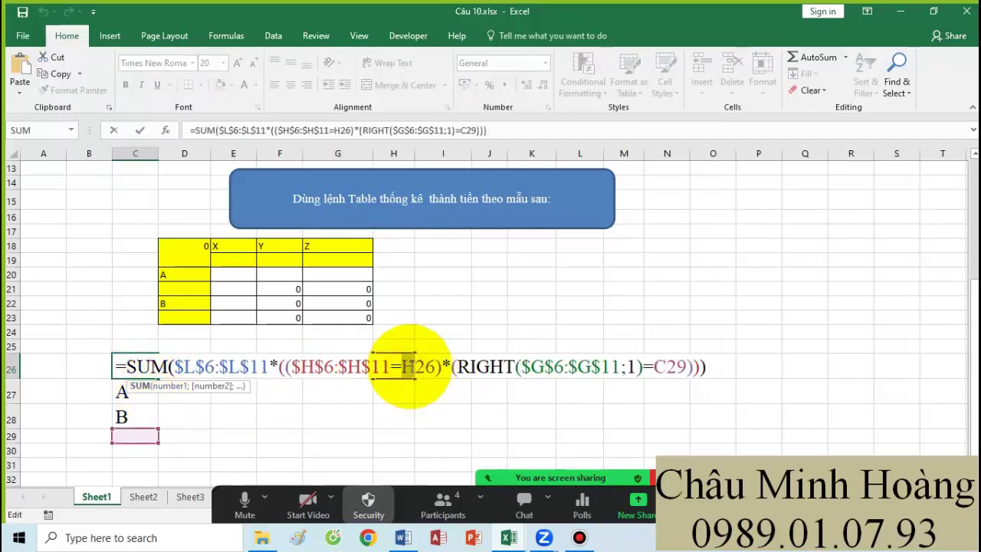
pyautogui.write('G')
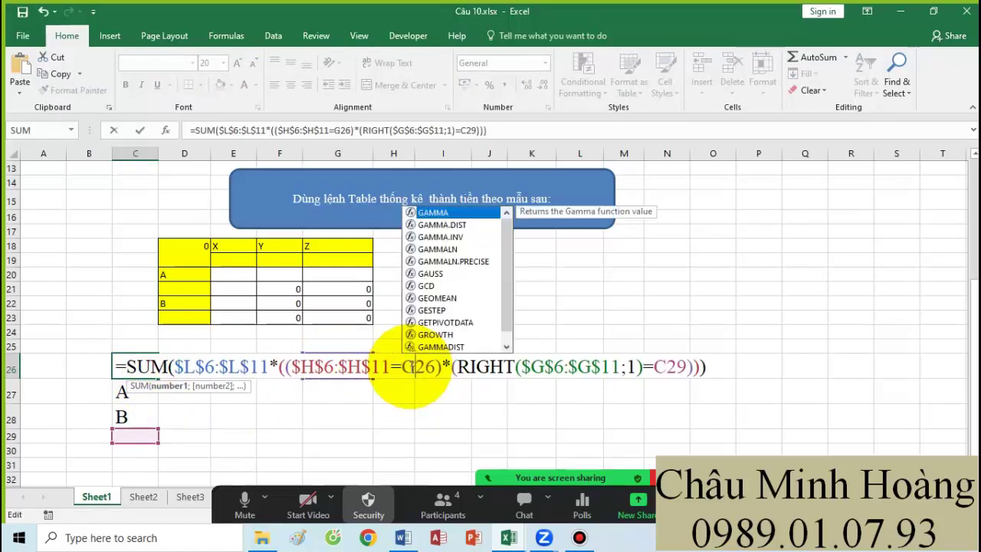
pyautogui.press('Return')
# Step: Create a What-If data table on C26:F28 with row input cell G26 and column input cell C29, and widen columns E and F
pyautogui.click(356, 369)
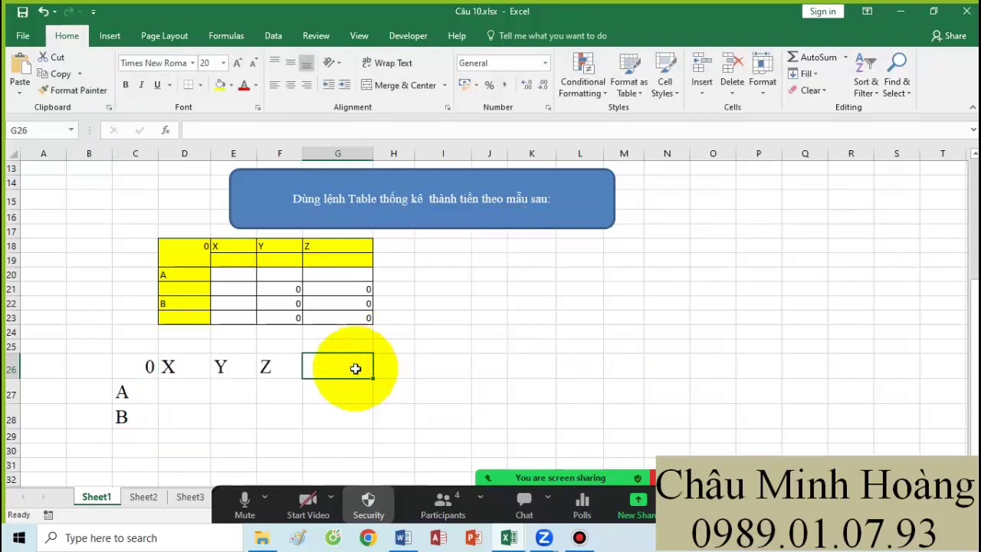
pyautogui.click(142, 435)
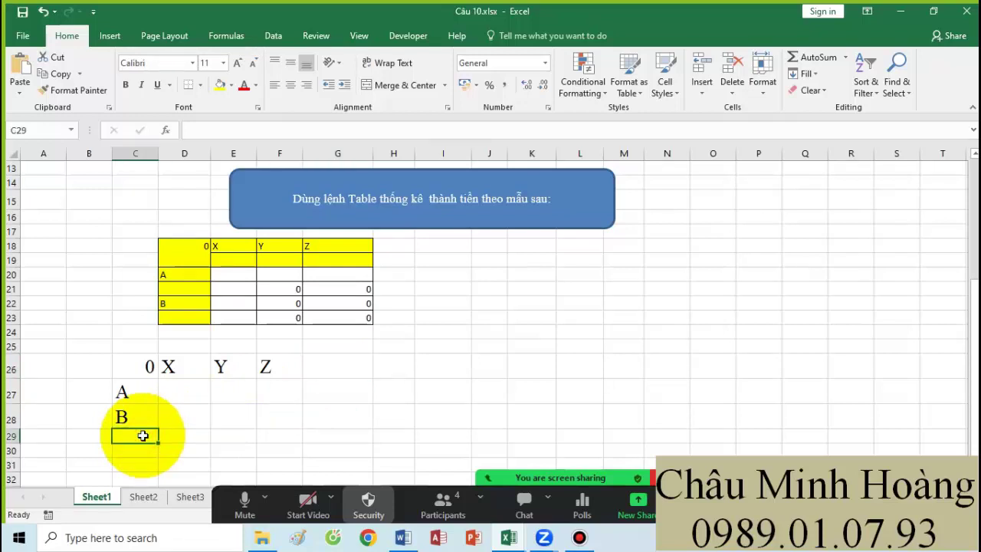
pyautogui.moveTo(143, 366); pyautogui.dragTo(262, 398)
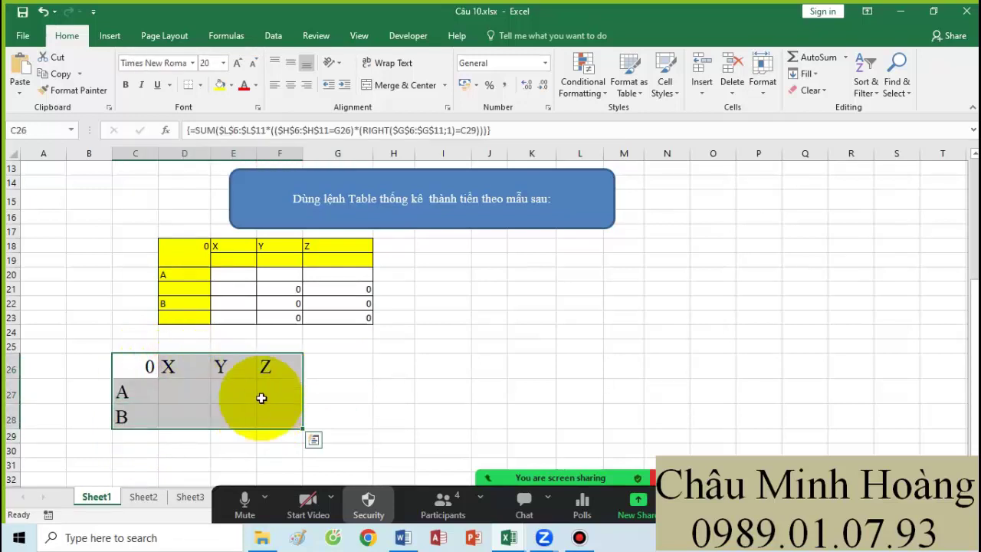
pyautogui.click(273, 35)
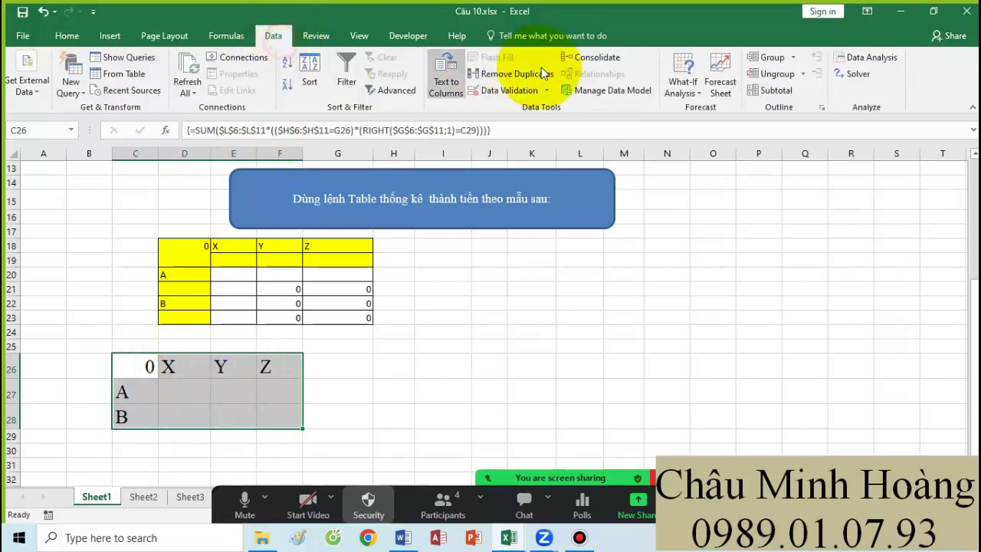
pyautogui.click(680, 89)
pyautogui.click(699, 145)
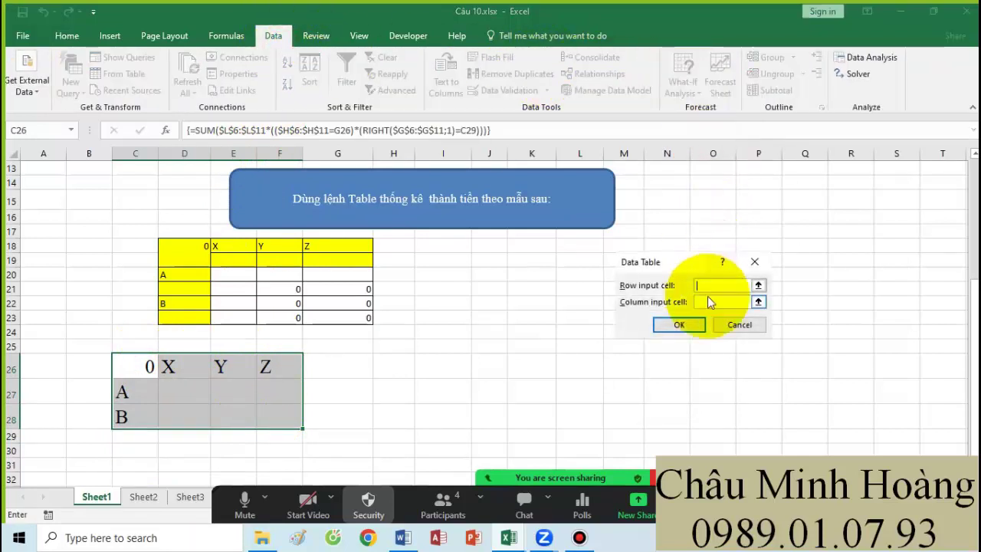
pyautogui.click(337, 370)
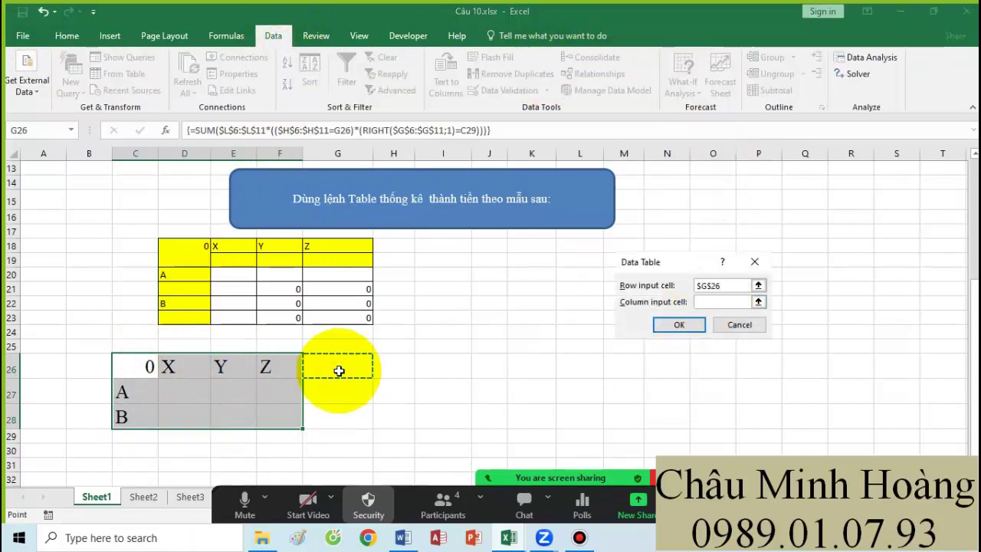
pyautogui.click(731, 302)
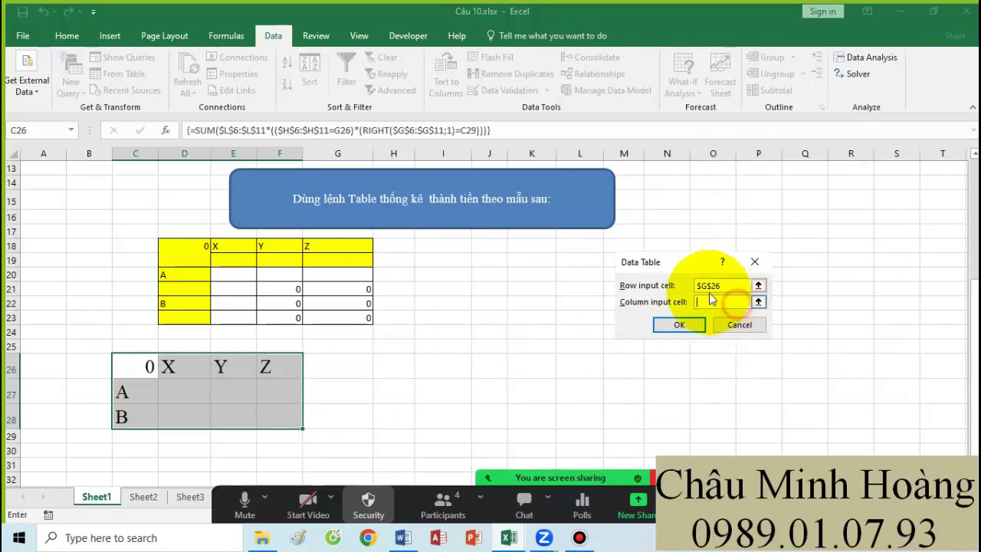
pyautogui.click(680, 326)
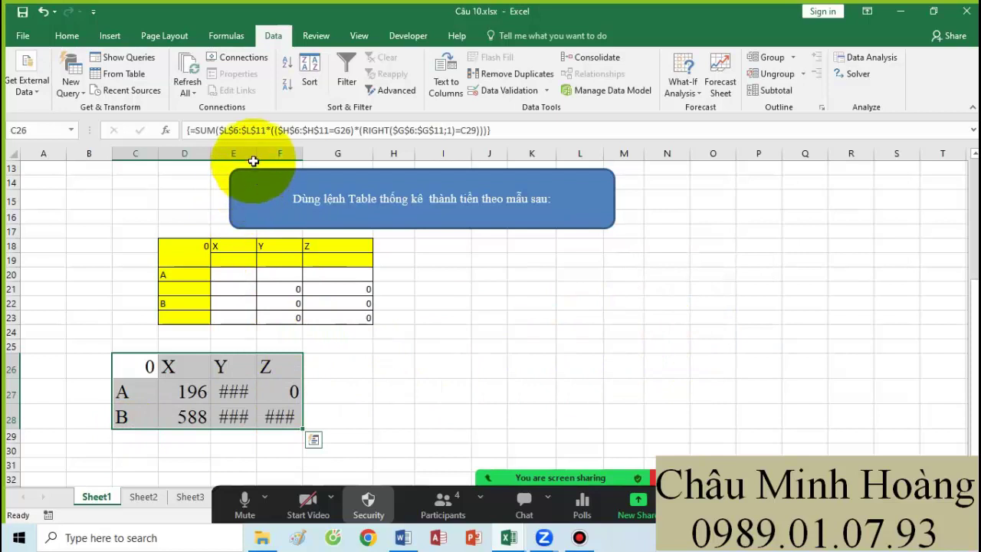
pyautogui.moveTo(257, 153); pyautogui.dragTo(307, 152)
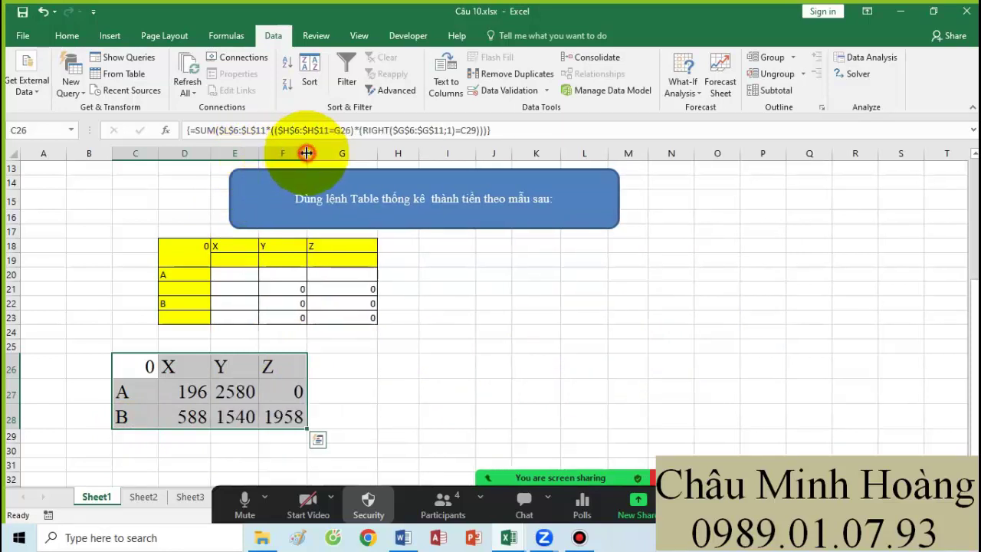
# Step: Add the label "dòng" in H26, beside the row input cell G26
pyautogui.click(350, 366)
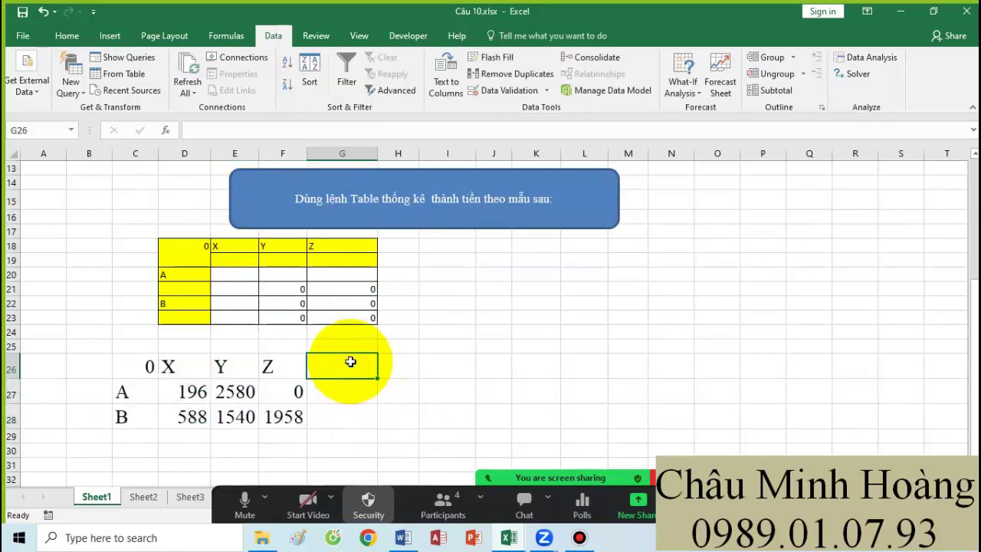
pyautogui.click(384, 357)
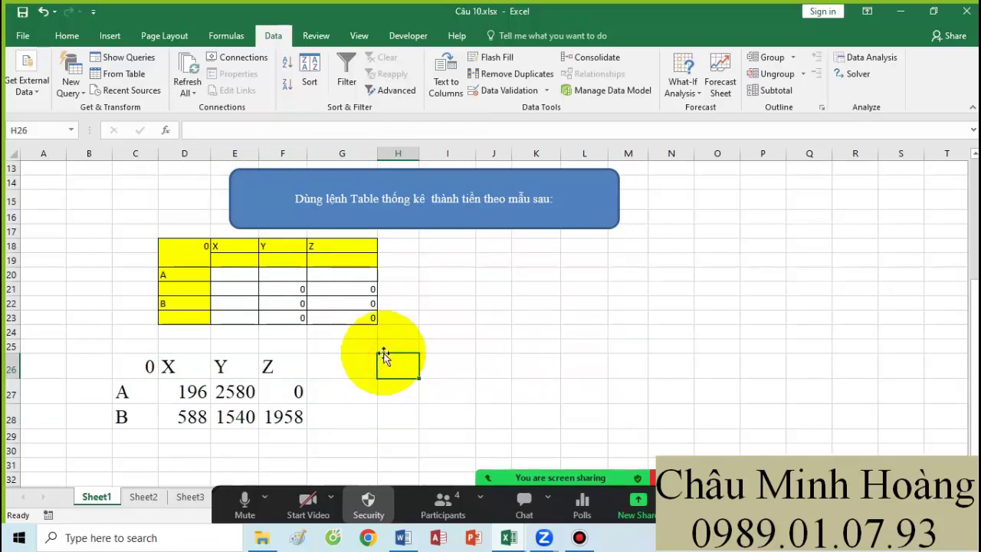
pyautogui.write('do')
pyautogui.write('ng')
pyautogui.press('Return')
# Step: Label the column input cell C29 with "cột"
pyautogui.press('Left')
pyautogui.press('Left')
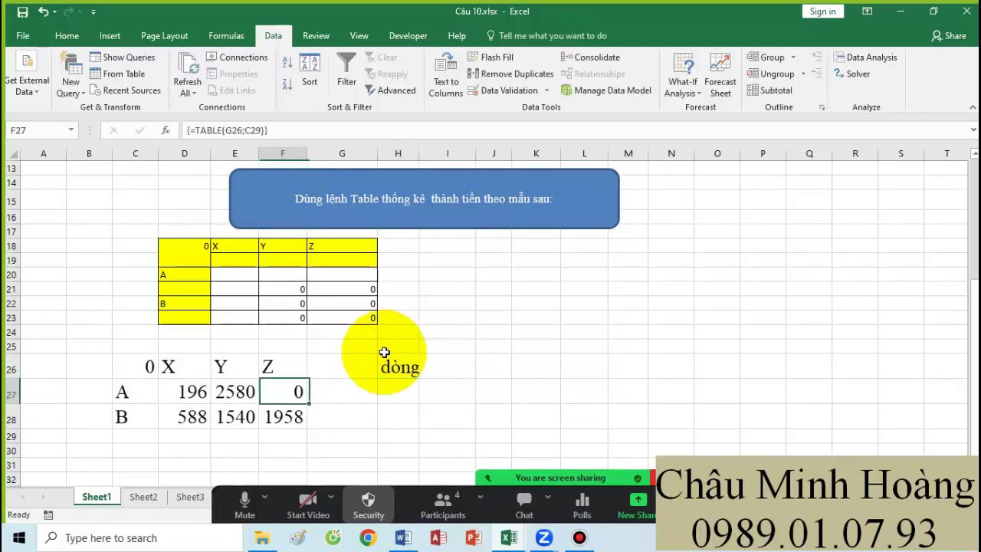
pyautogui.press('Left')
pyautogui.press('Down')
pyautogui.press('Left')
pyautogui.press('Left')
pyautogui.press('Left')
pyautogui.press('Down')
pyautogui.press('Down')
pyautogui.press('Right')
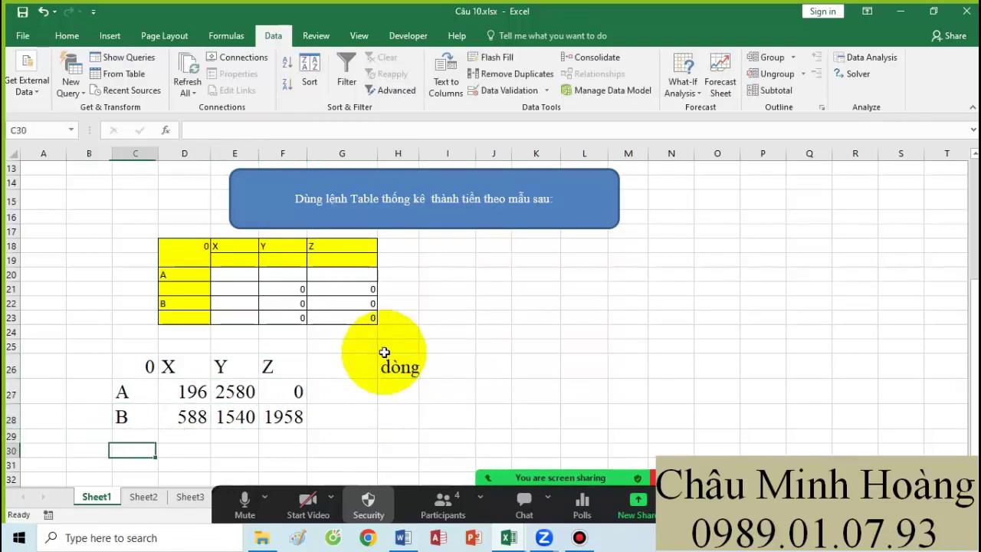
pyautogui.write('cô')
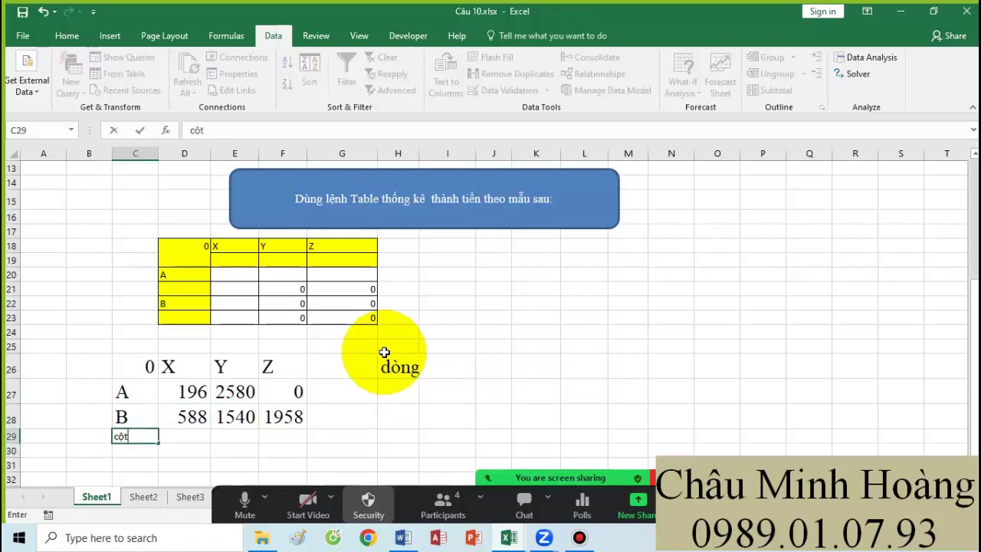
pyautogui.write('t')
# Step: Copy the C26 formula text without its equals sign, re-enter the array formula, and switch to the Word notes document
pyautogui.doubleClick(139, 367)
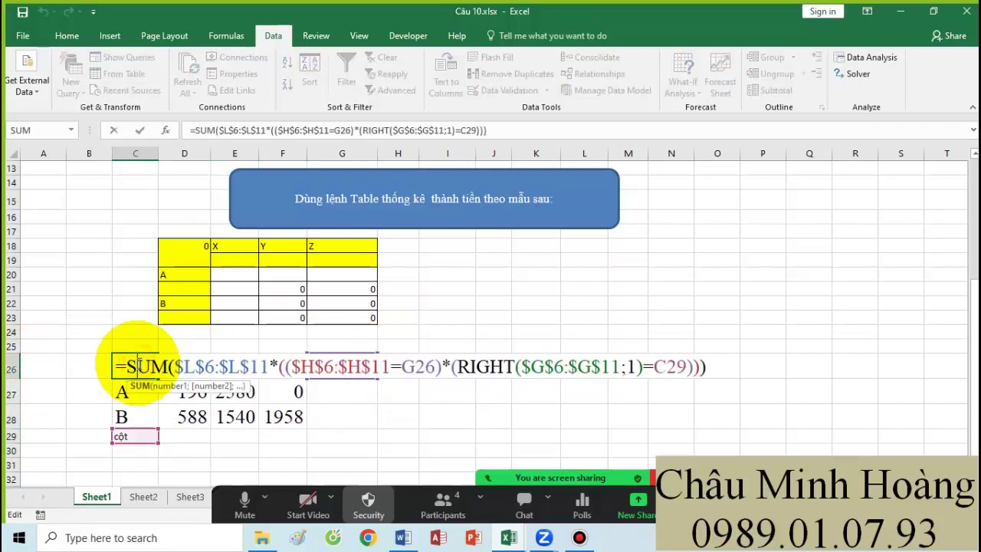
pyautogui.moveTo(126, 367); pyautogui.dragTo(706, 381)
pyautogui.hotkey('ctrl', 'c')
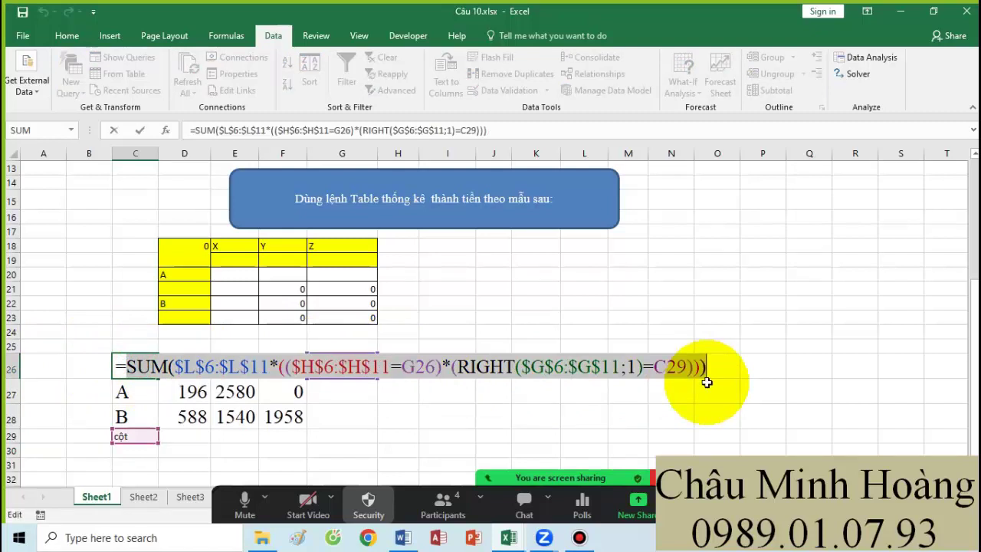
pyautogui.hotkey('ctrl', 'shift', 'Return')
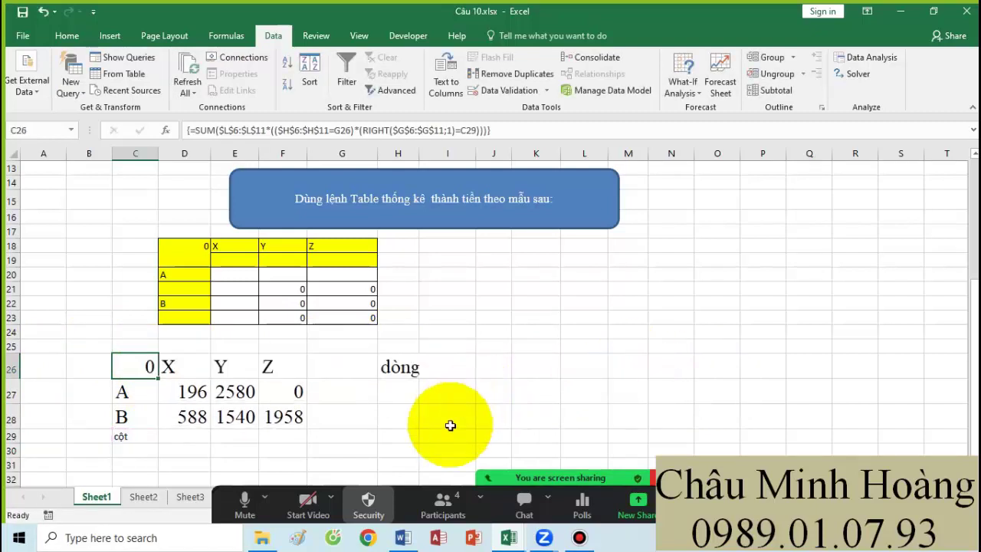
pyautogui.click(403, 537)
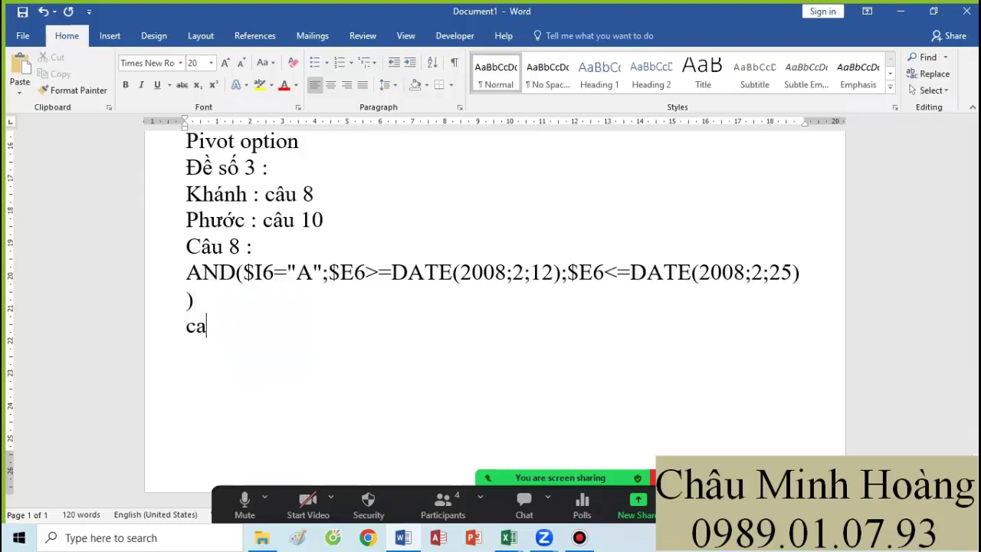
# Step: Add a "Câu 10 :" heading, paste the SUM formula below it, and note "Chú ý trong data table phía trên là dòng, bên trái là cột"
pyautogui.click(259, 325)
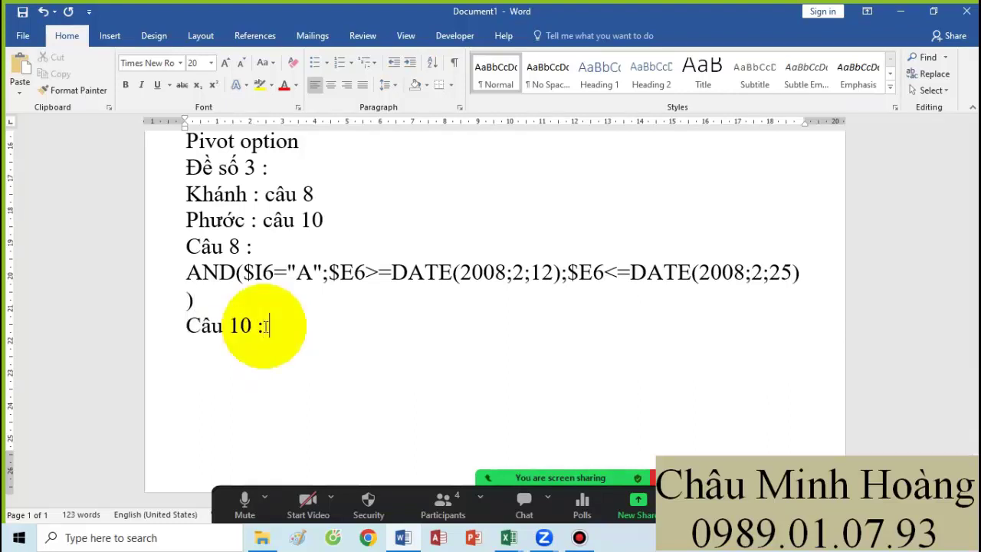
pyautogui.press('Return')
pyautogui.hotkey('ctrl', 'v')
pyautogui.press('Return')
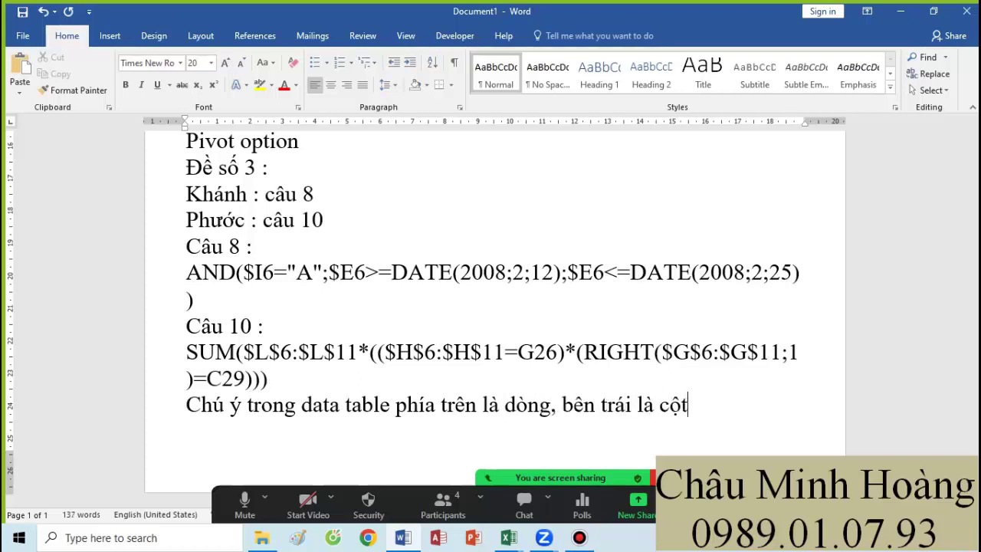
pyautogui.click(580, 537)
pyautogui.click(580, 538)
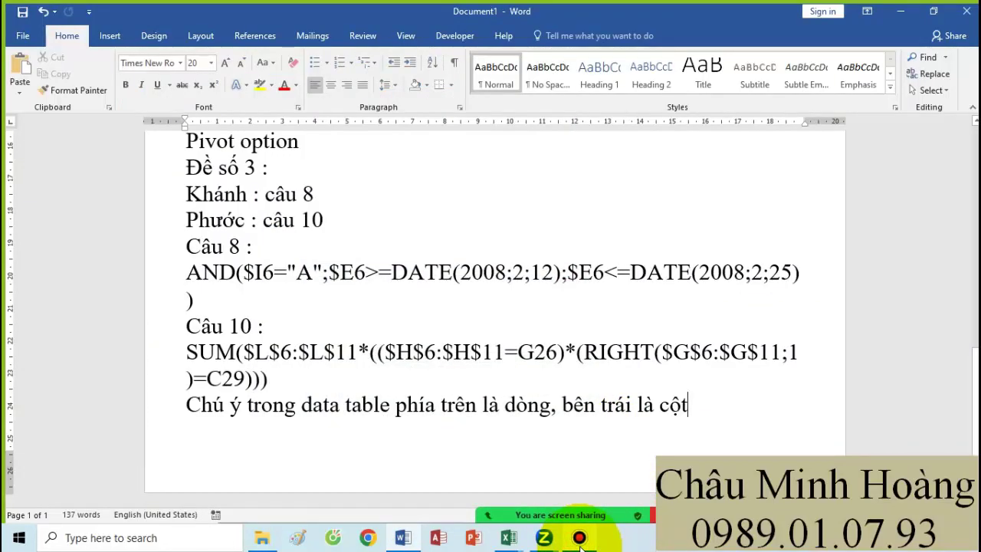
pyautogui.click(580, 538)
pyautogui.click(482, 103)
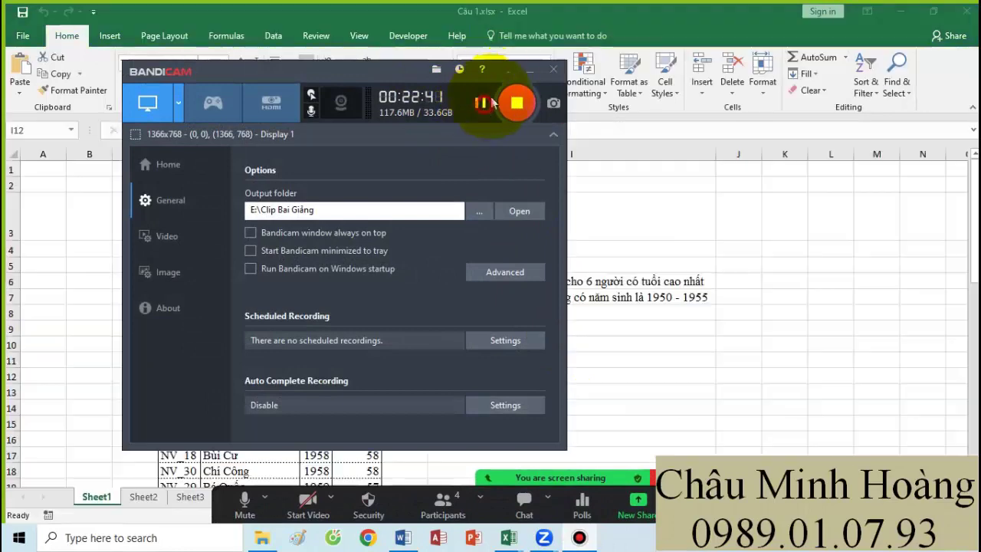
pyautogui.click(532, 73)
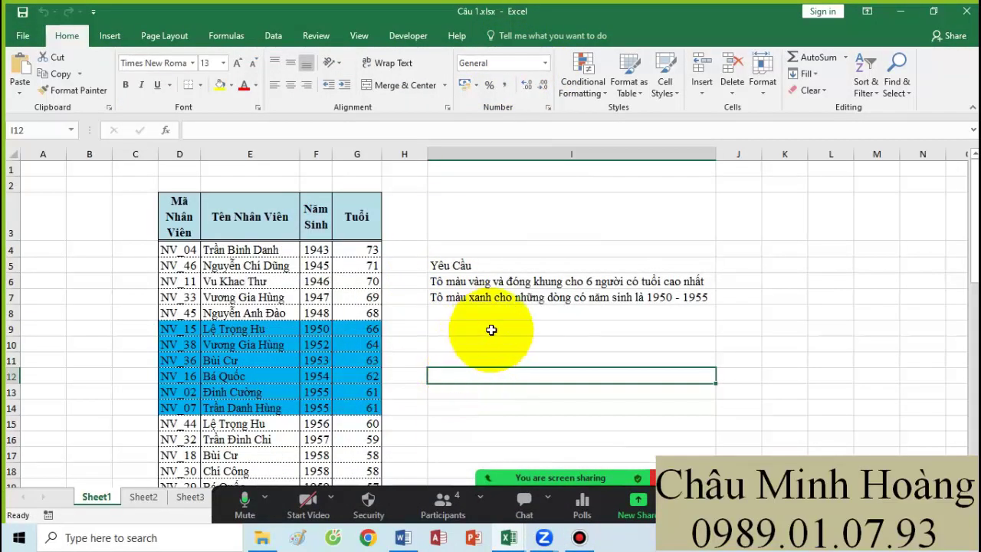
# Step: Set the font size of the empty cells I8:I9 below the requirements to 26
pyautogui.scroll(-2, 567, 351)
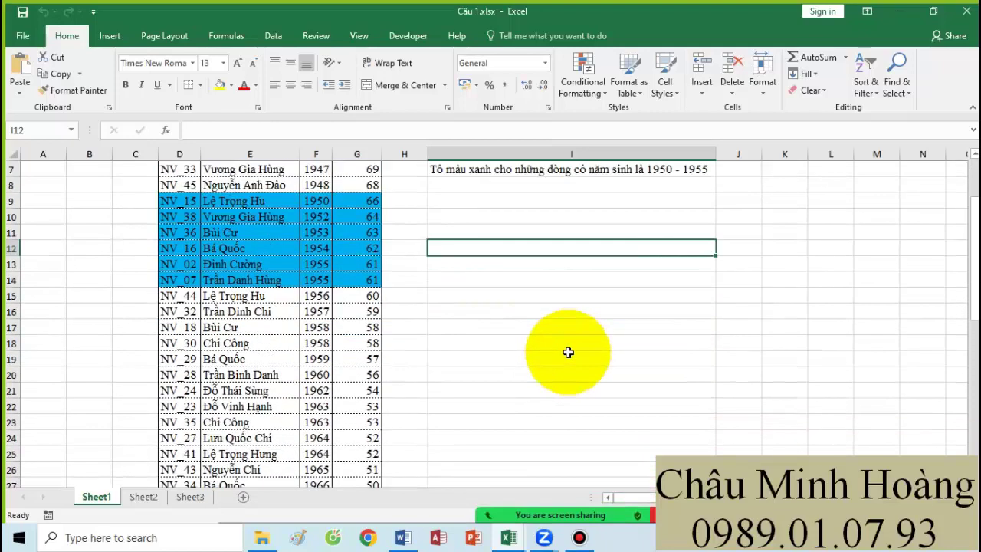
pyautogui.scroll(2, 567, 352)
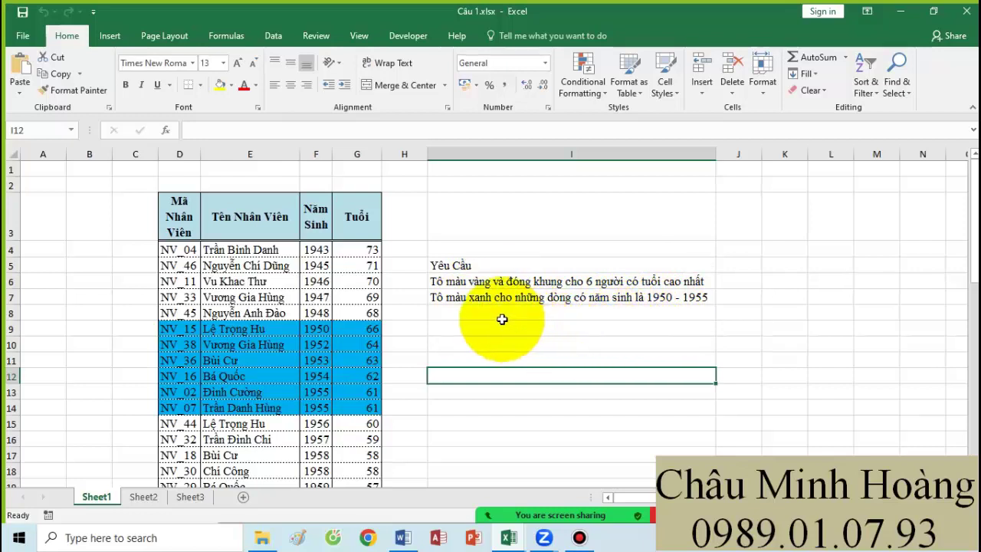
pyautogui.moveTo(502, 319)
pyautogui.mouseDown()
pyautogui.moveTo(495, 313)
pyautogui.moveTo(495, 324)
pyautogui.mouseUp()
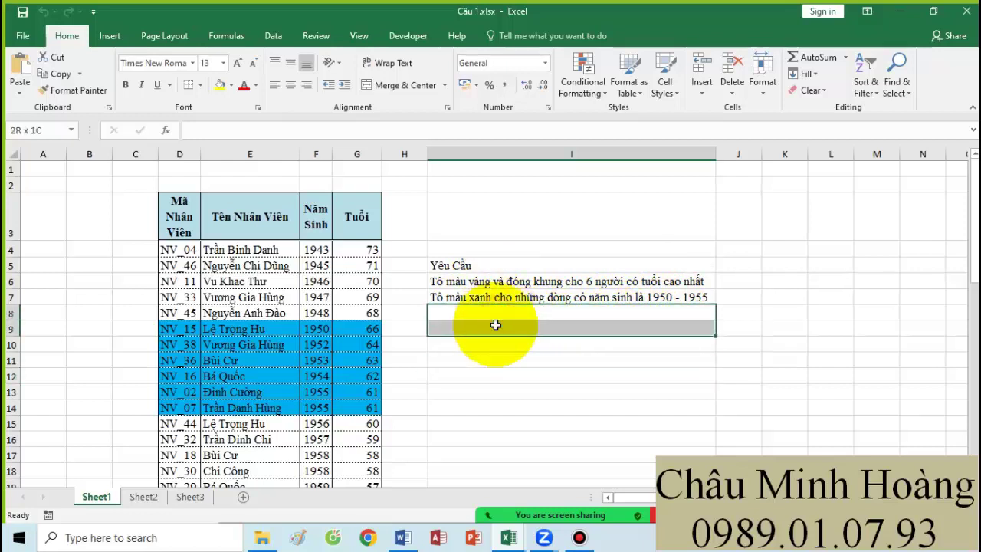
pyautogui.click(223, 68)
pyautogui.click(207, 220)
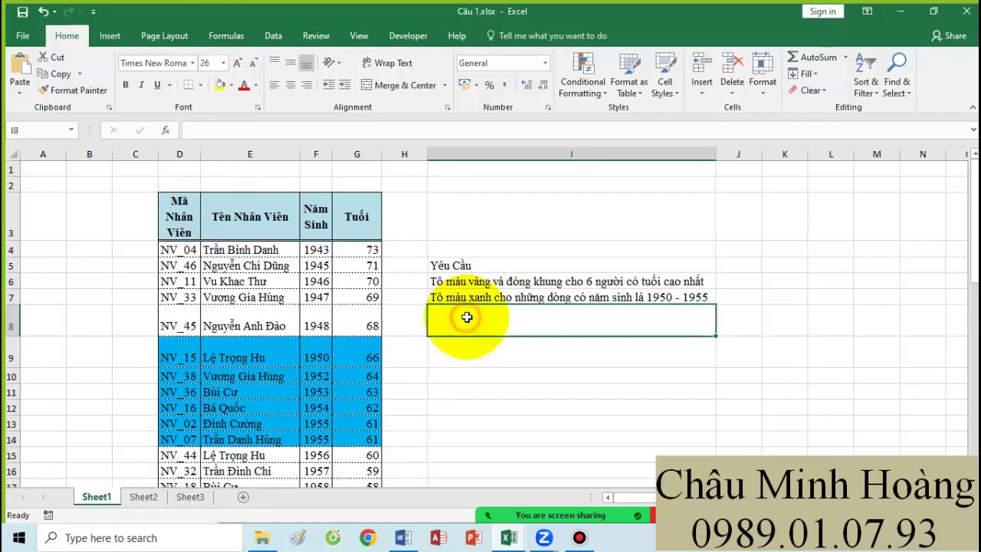
# Step: Enter the test formula =$G4>=LARGE($G$4:$G$51;6) in I8 to identify the six highest ages
pyautogui.write('=')
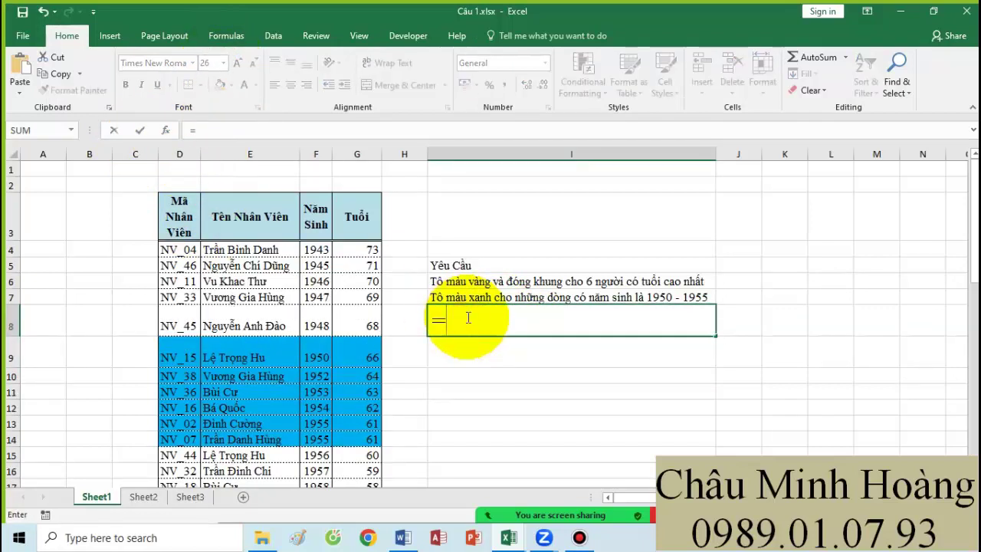
pyautogui.click(361, 253)
pyautogui.press('F4')
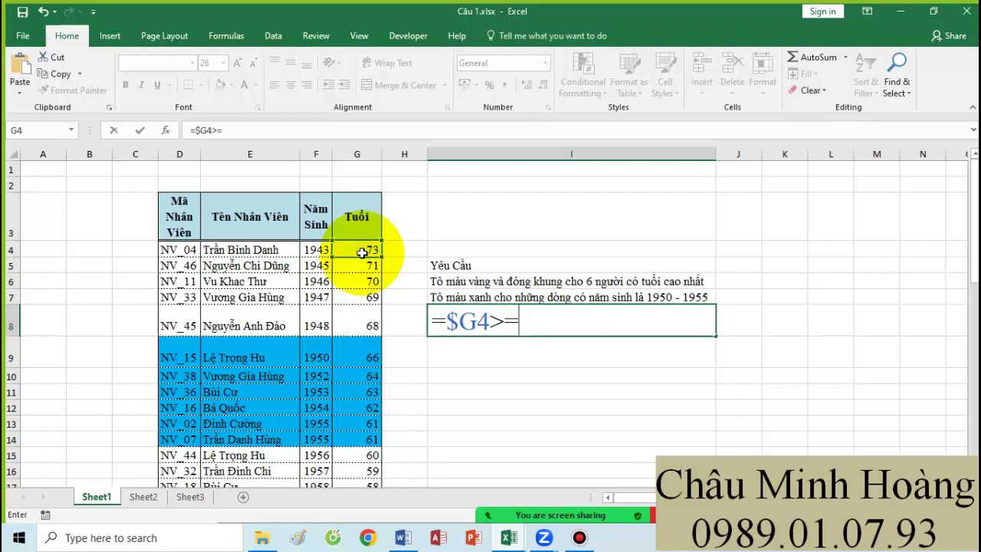
pyautogui.write('la')
pyautogui.press('Tab')
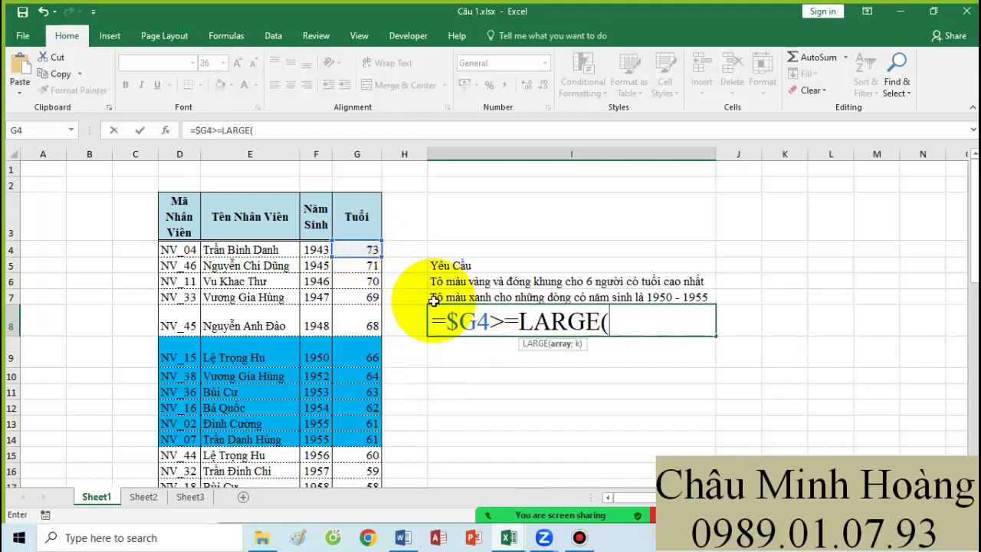
pyautogui.click(357, 245)
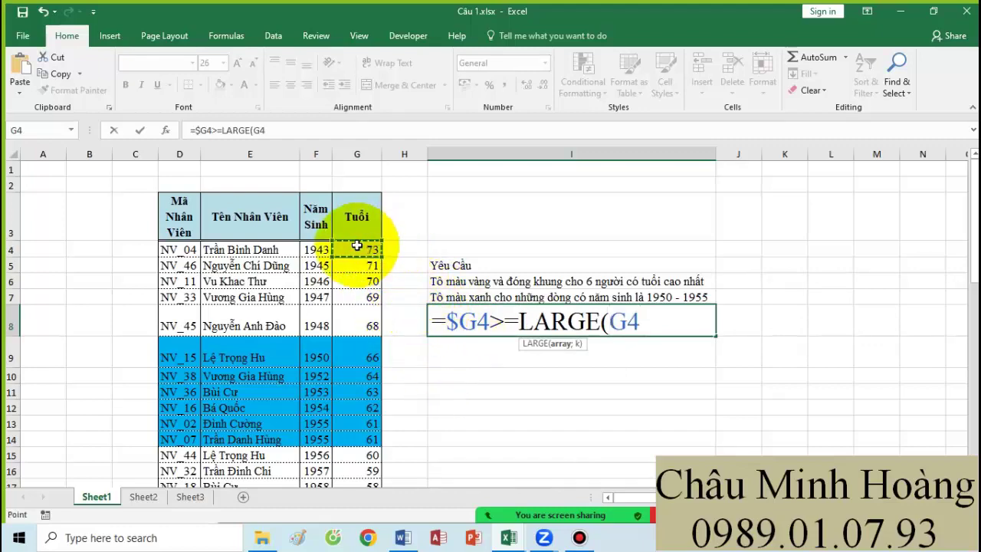
pyautogui.scroll(-15, 356, 245)
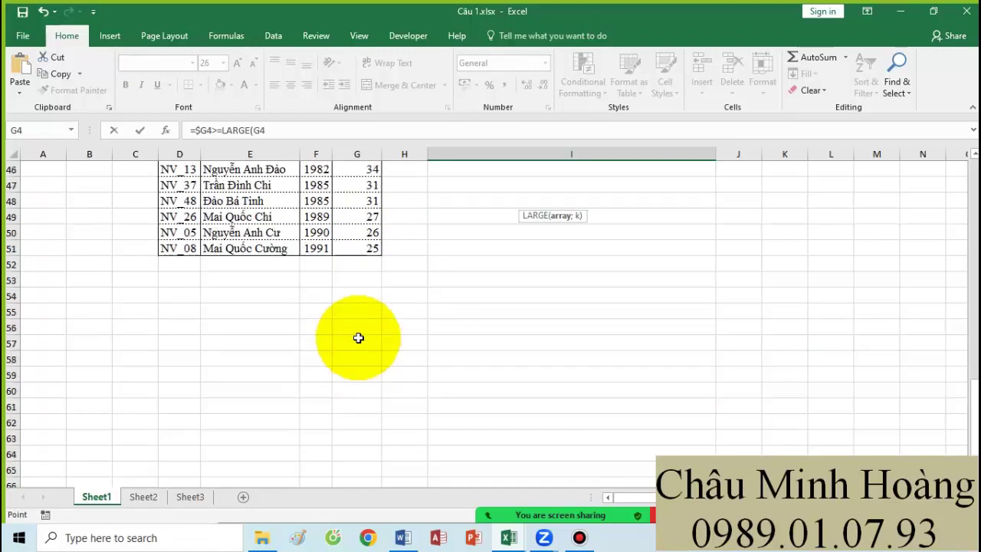
pyautogui.keyDown('shift'); pyautogui.click(356, 248); pyautogui.keyUp('shift')
pyautogui.scroll(15, 565, 268)
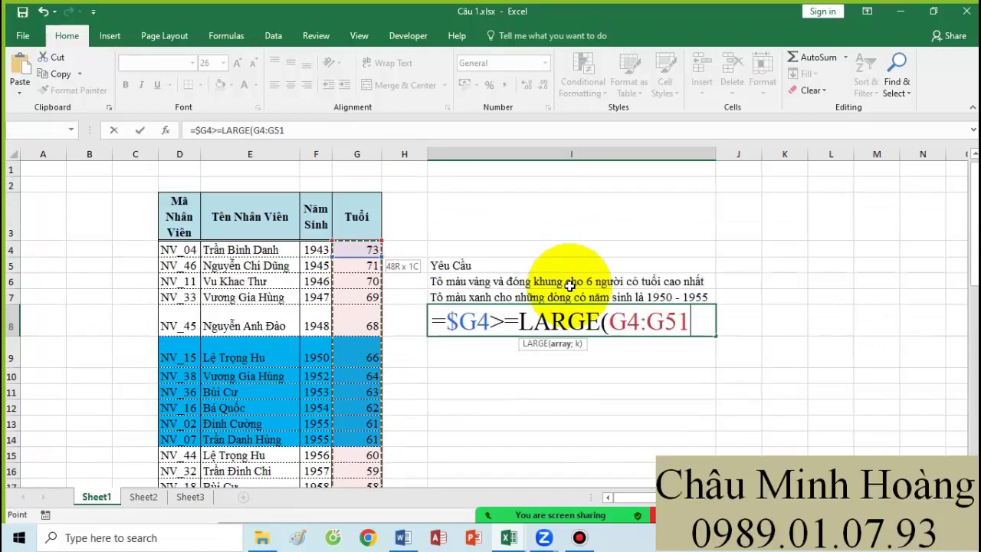
pyautogui.press('F4')
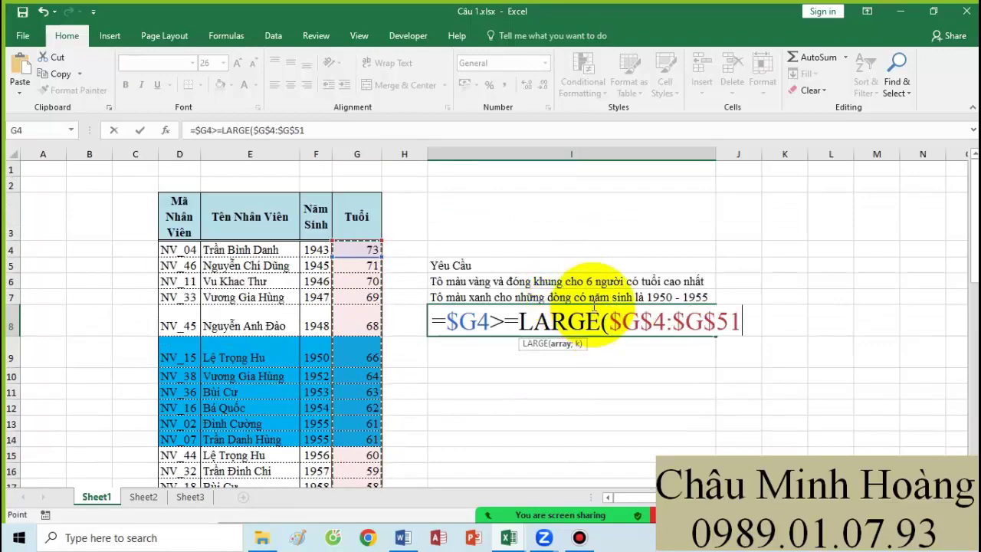
pyautogui.write(';6')
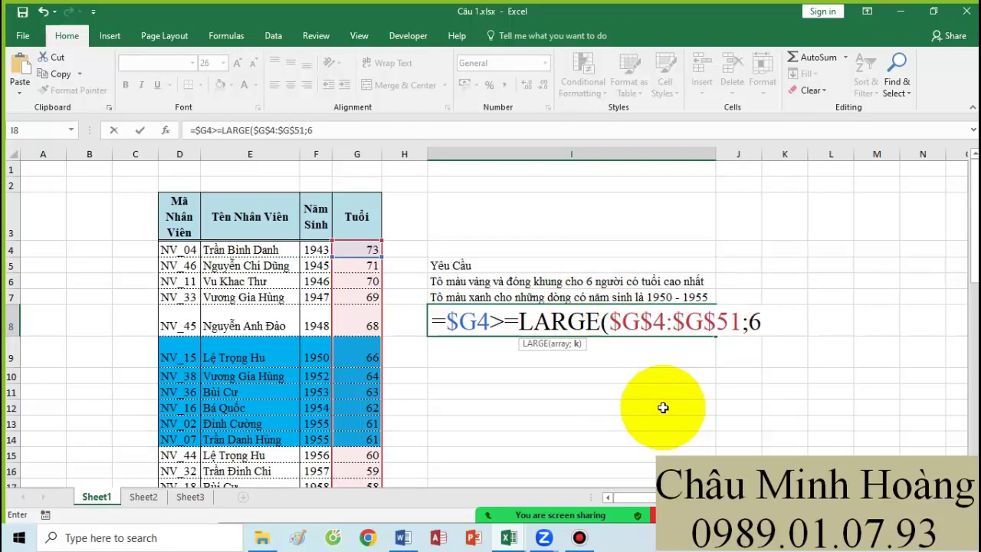
pyautogui.press('Return')
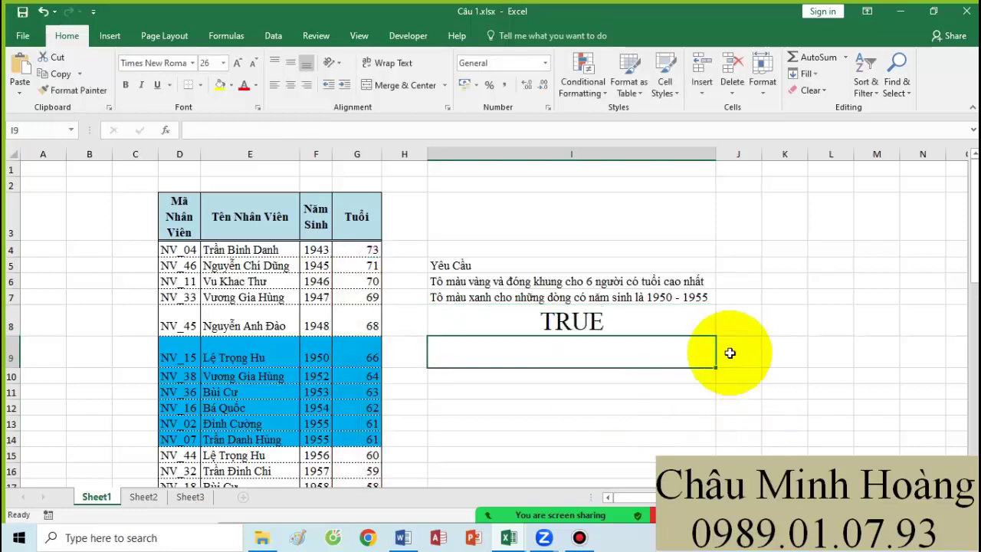
# Step: Copy the I8 formula text without its equals sign, leaving the cell's formula in place
pyautogui.doubleClick(623, 321)
pyautogui.moveTo(446, 325); pyautogui.dragTo(867, 324)
pyautogui.hotkey('ctrl', 'x')
pyautogui.press('Escape')
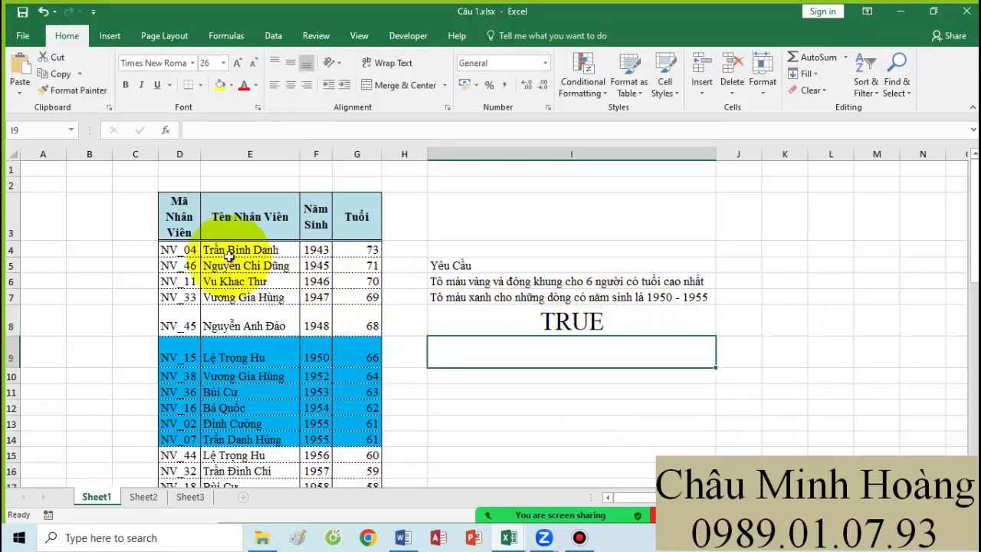
# Step: Start a formula-based conditional formatting rule for D4:G51 and paste $G4>=LARGE($G$4:$G$51;6) as its condition
pyautogui.moveTo(193, 249); pyautogui.dragTo(363, 453)
pyautogui.click(584, 85)
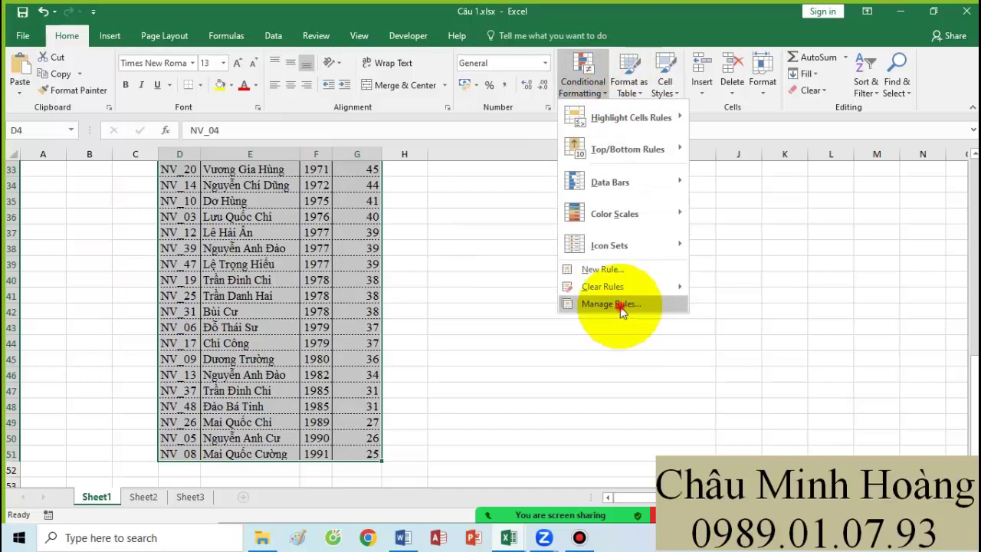
pyautogui.click(619, 305)
pyautogui.click(513, 266)
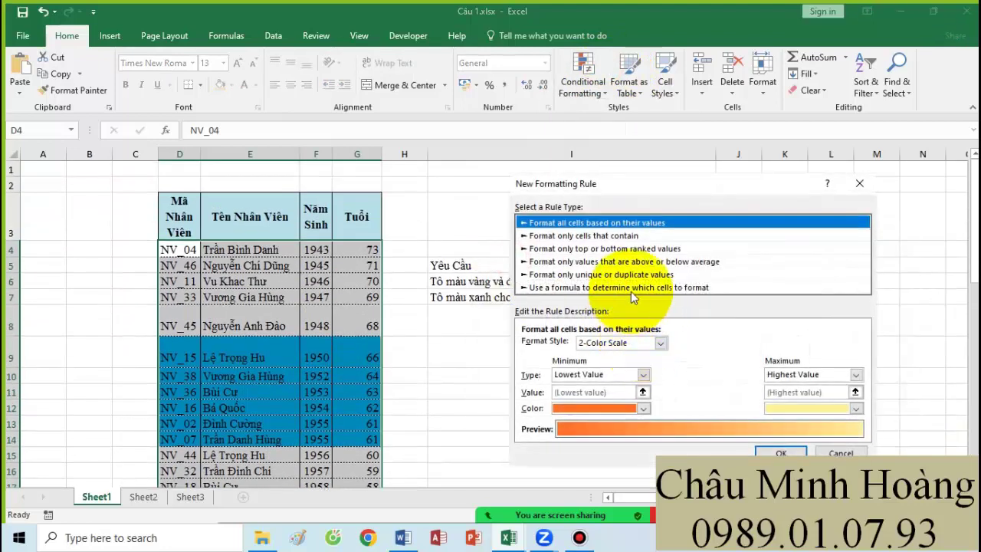
pyautogui.click(630, 289)
pyautogui.click(621, 346)
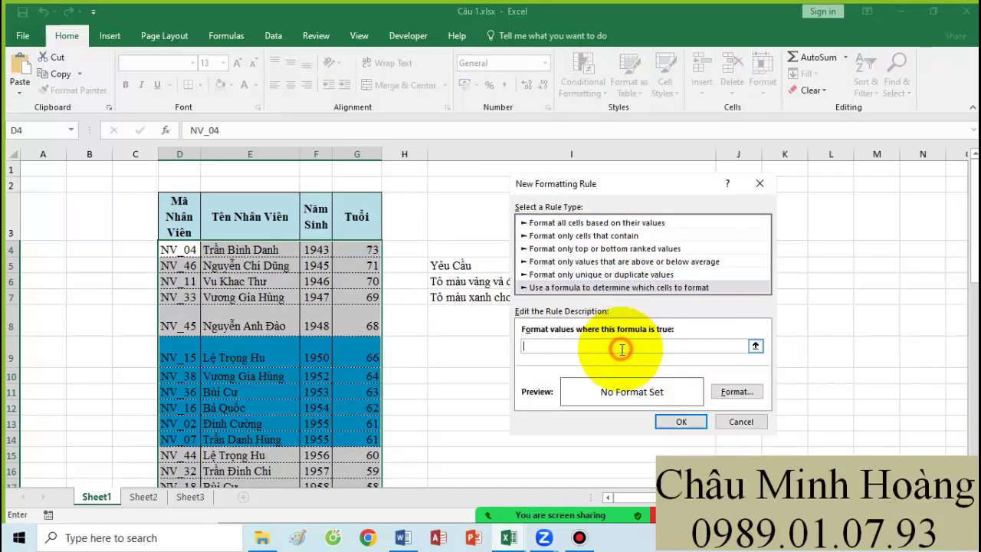
pyautogui.hotkey('ctrl', 'v')
# Step: Give the new formatting rule a yellow fill and apply it to the employee table
pyautogui.click(737, 393)
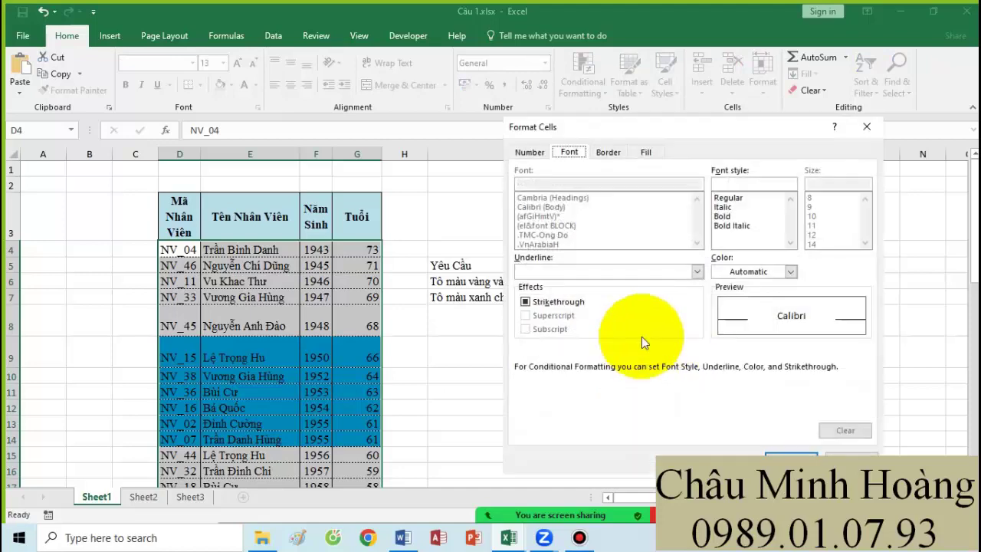
pyautogui.click(645, 151)
pyautogui.click(567, 294)
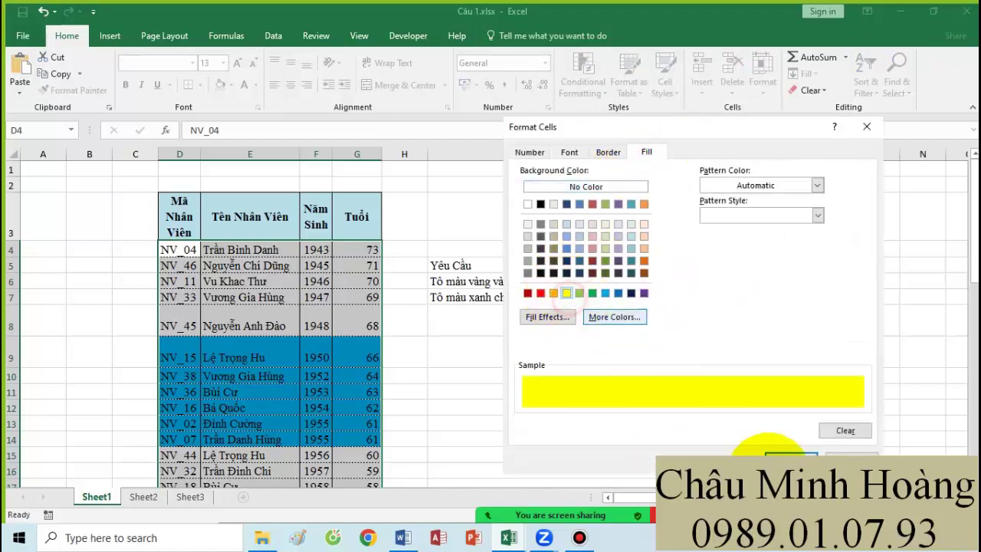
pyautogui.click(793, 455)
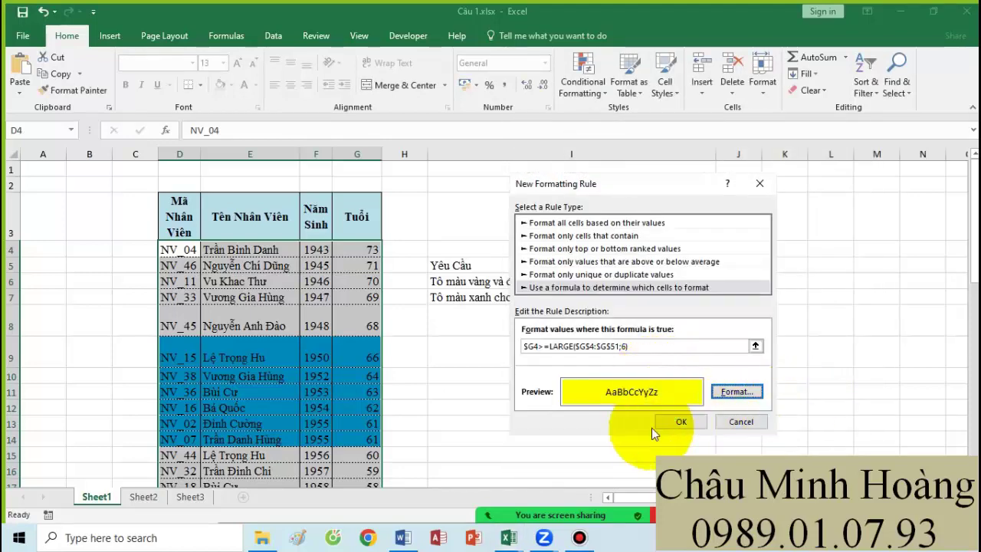
pyautogui.click(678, 420)
pyautogui.click(885, 414)
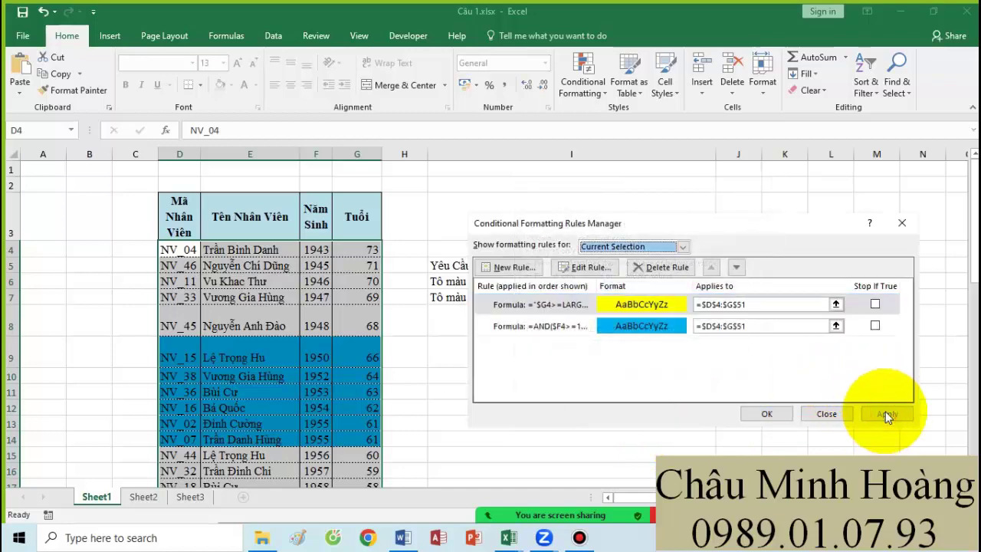
# Step: Correct the yellow rule's formula to =$G4>=LARGE($G$4:$G$51;6), apply it, check the table and close the rules manager
pyautogui.doubleClick(529, 304)
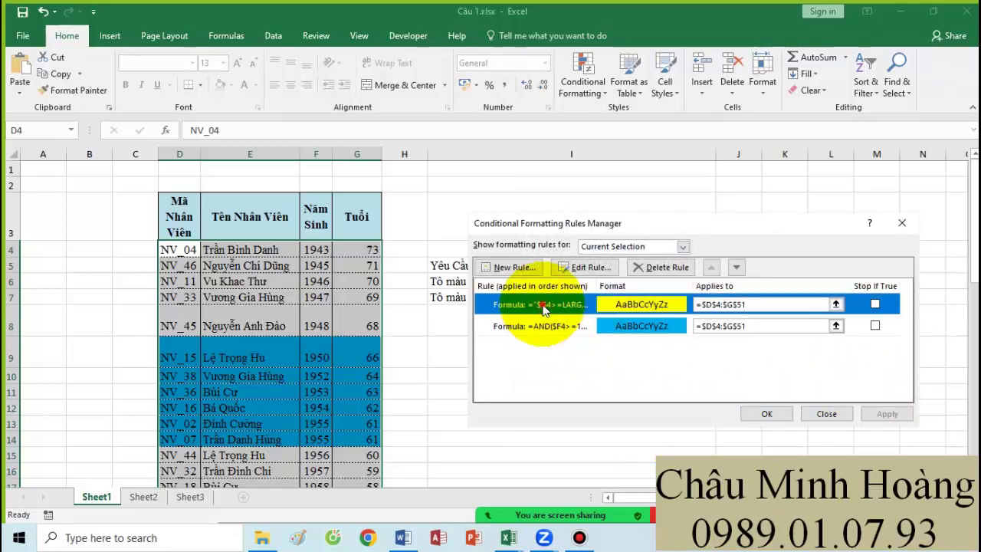
pyautogui.click(584, 359)
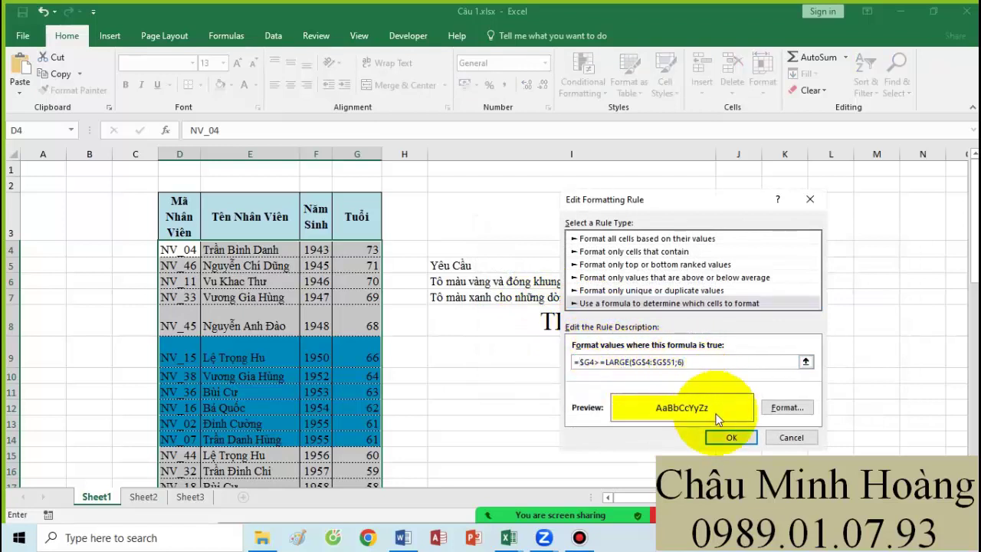
pyautogui.click(728, 440)
pyautogui.click(887, 412)
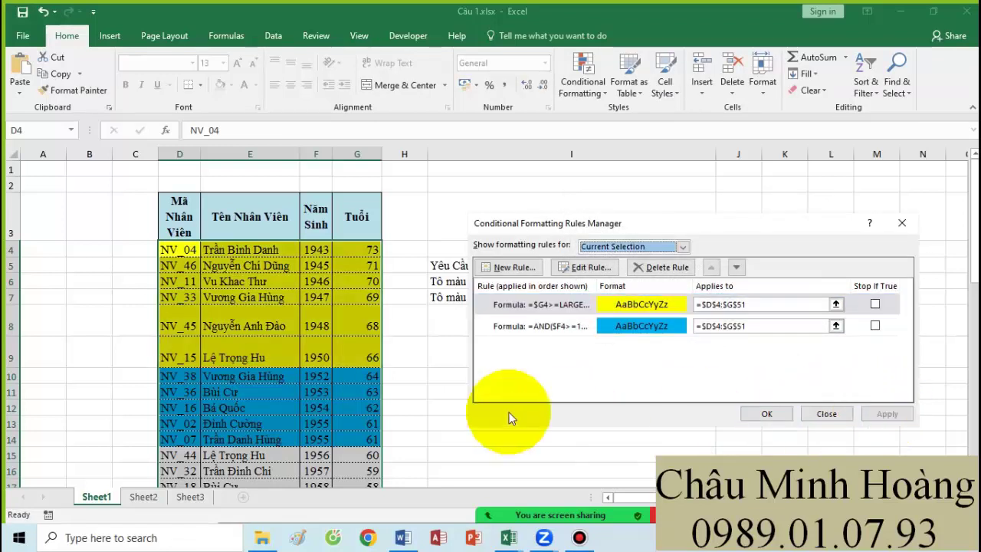
pyautogui.scroll(-10, 347, 393)
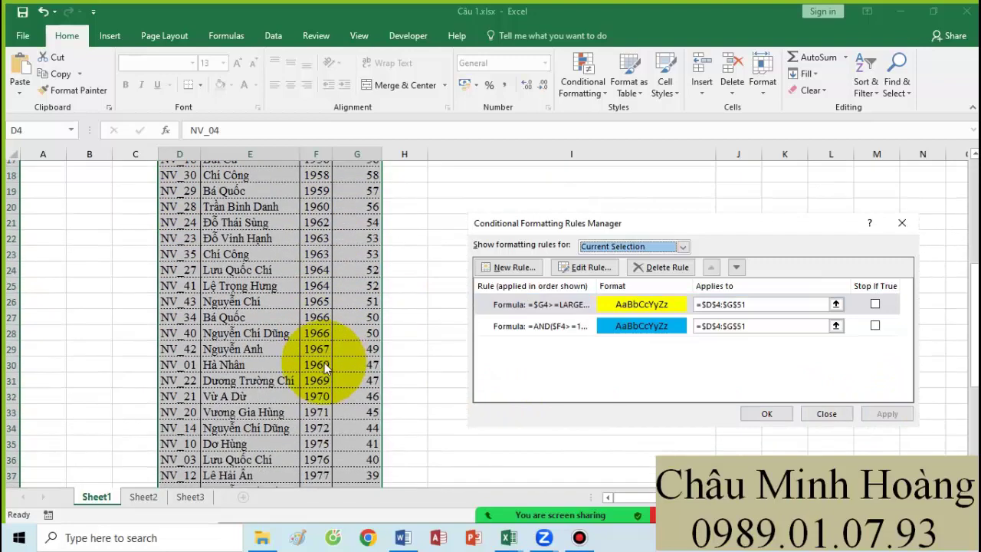
pyautogui.scroll(10, 324, 362)
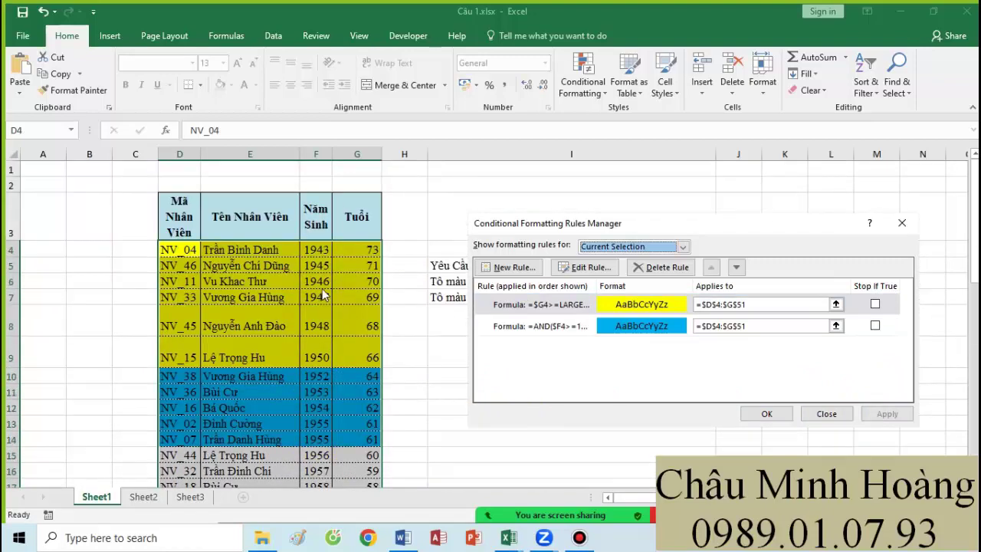
pyautogui.click(767, 406)
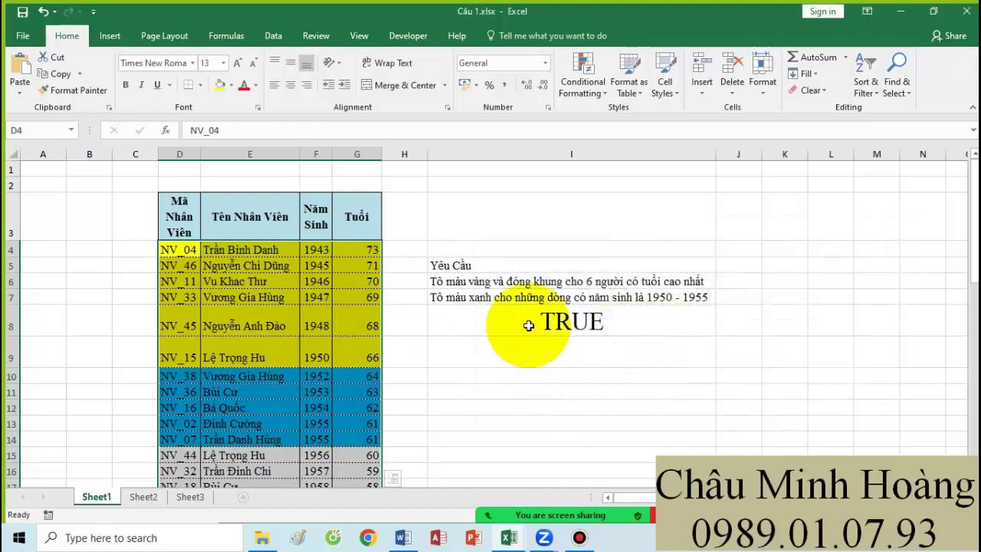
# Step: Copy the LARGE formula text from I8 without its equals sign and leave the cell unedited
pyautogui.doubleClick(528, 325)
pyautogui.moveTo(433, 322); pyautogui.dragTo(849, 345)
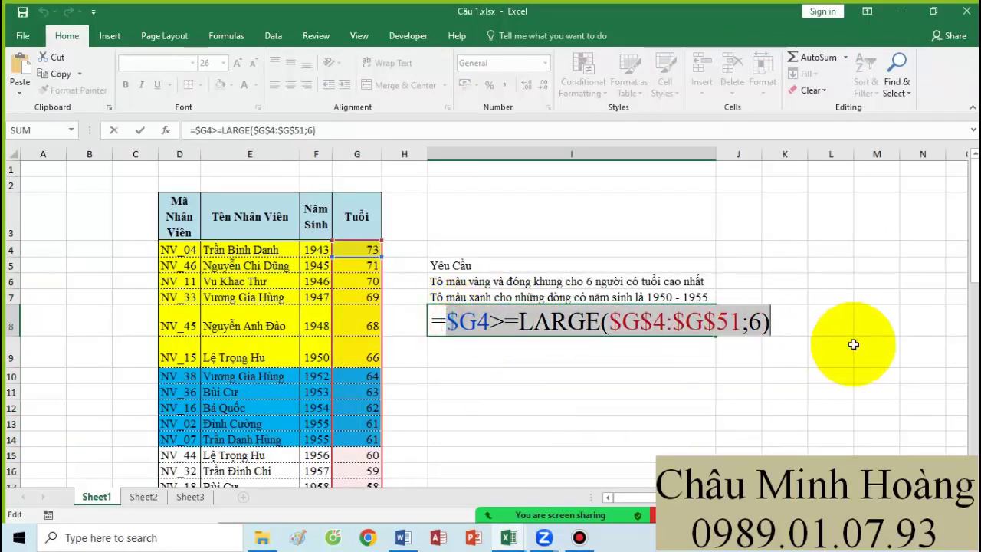
pyautogui.press('Escape')
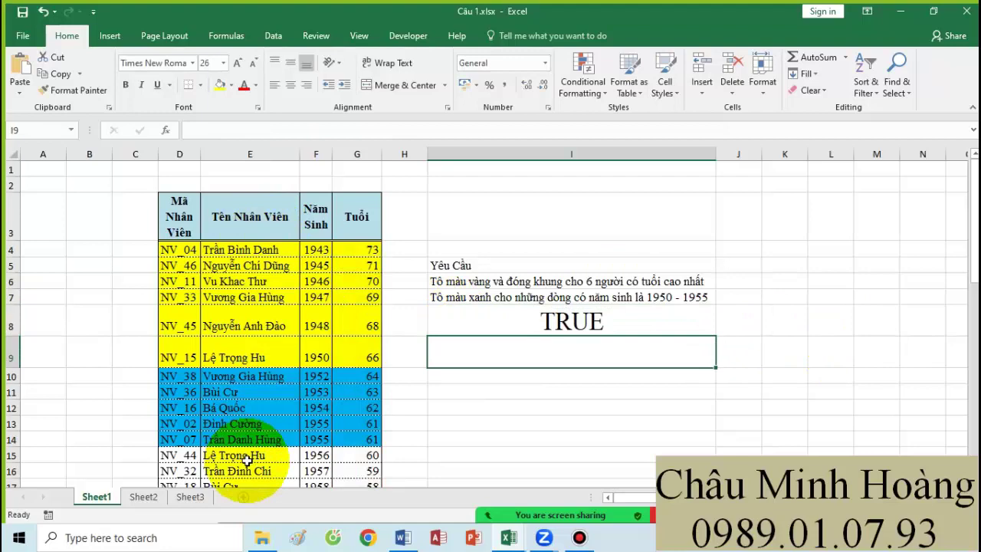
# Step: Switch to the Word notes, add the line "Câu 1 :" under Đề 4 and paste $G4>=LARGE($G$4:$G$51;6) below it
pyautogui.click(403, 537)
pyautogui.moveTo(322, 433); pyautogui.dragTo(175, 399)
pyautogui.click(509, 538)
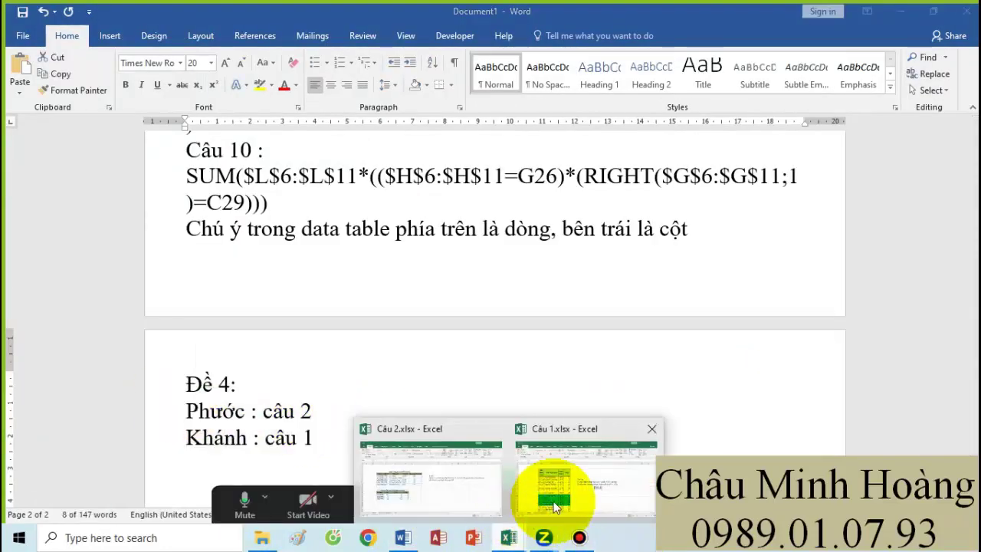
pyautogui.click(337, 429)
pyautogui.press('Return')
pyautogui.write('Câu')
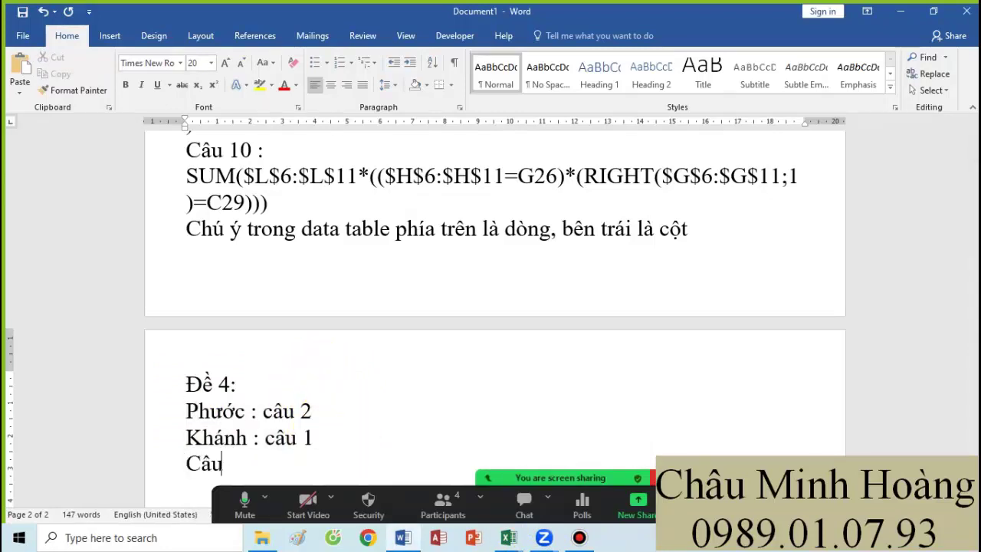
pyautogui.write(' 1 :')
pyautogui.press('Return')
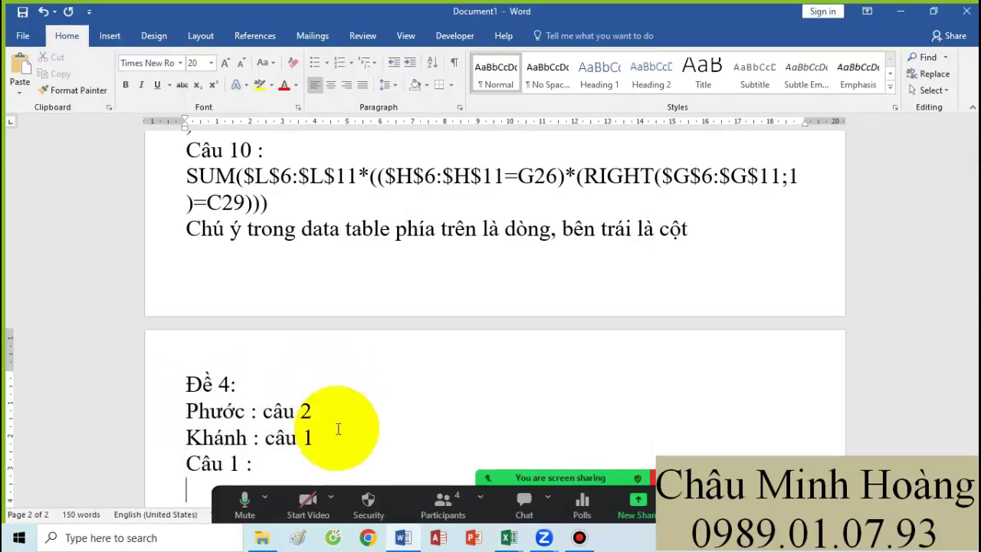
pyautogui.scroll(-3, 338, 429)
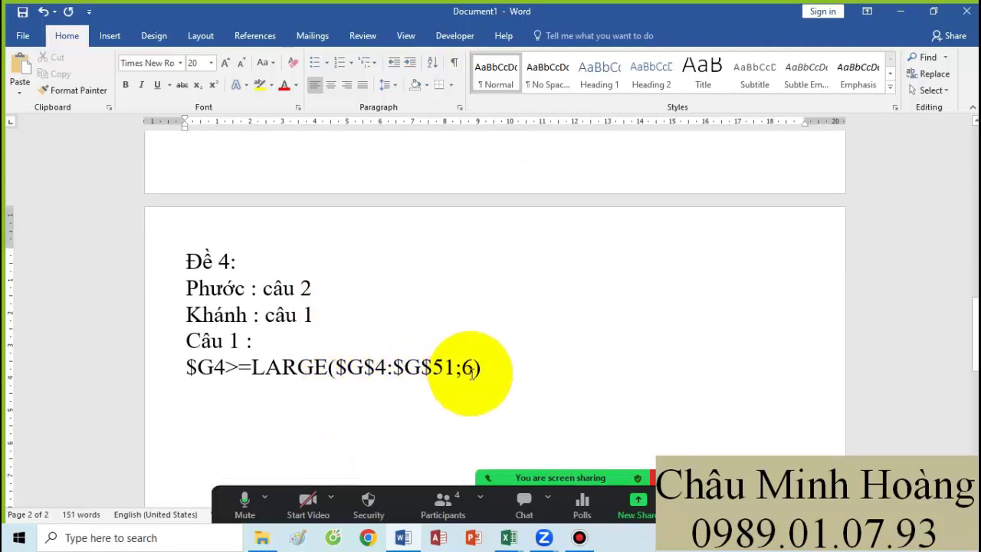
pyautogui.click(442, 502)
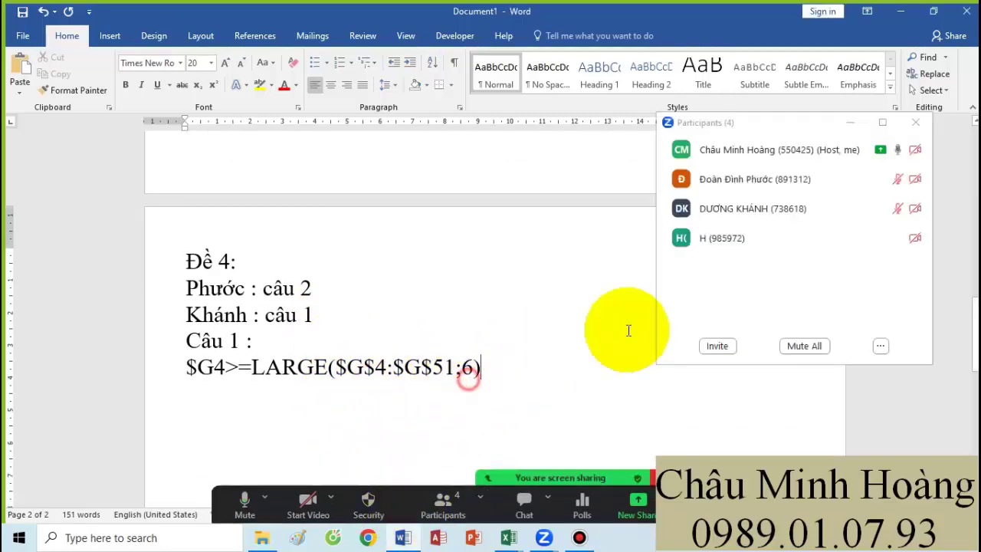
pyautogui.click(915, 123)
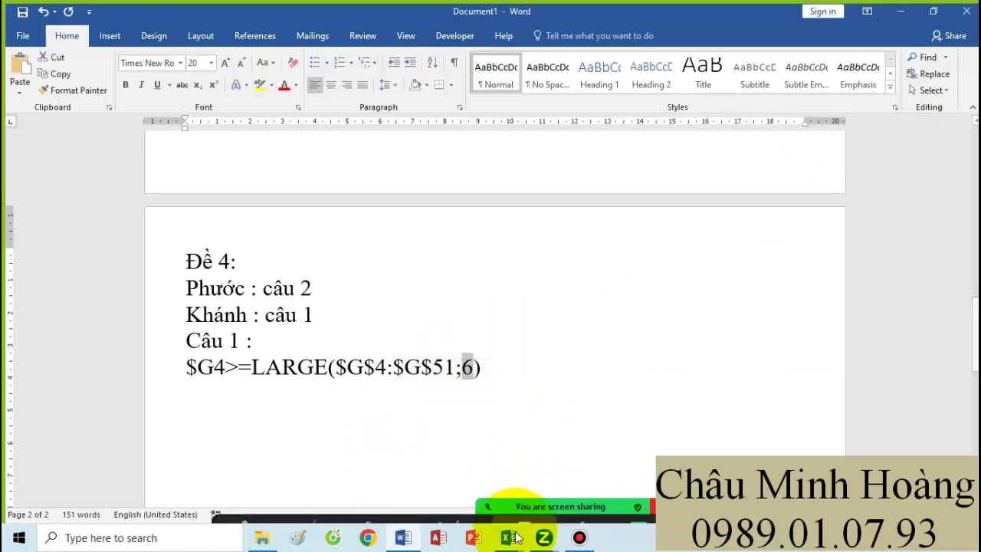
# Step: Switch back to Câu 1.xlsx, review the LARGE formula in I8 and enter =$G4<=SMALL($G$4:$G$51;6) in I9
pyautogui.moveTo(508, 537)
pyautogui.click(570, 490)
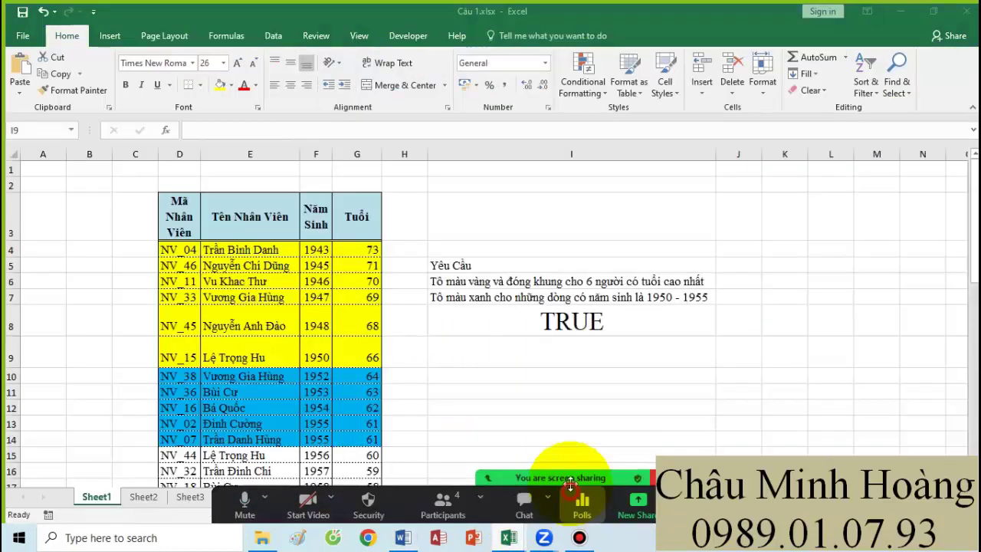
pyautogui.doubleClick(587, 328)
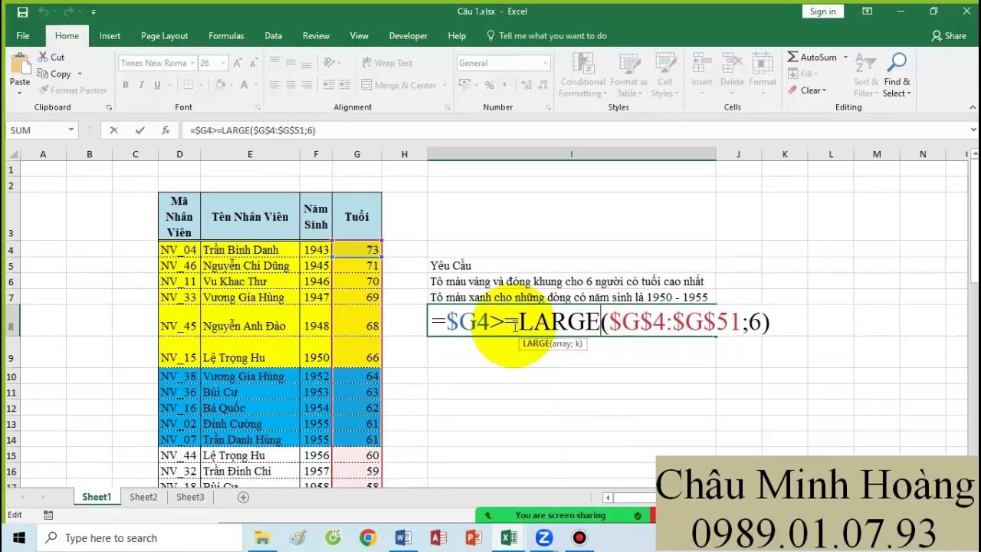
pyautogui.click(489, 346)
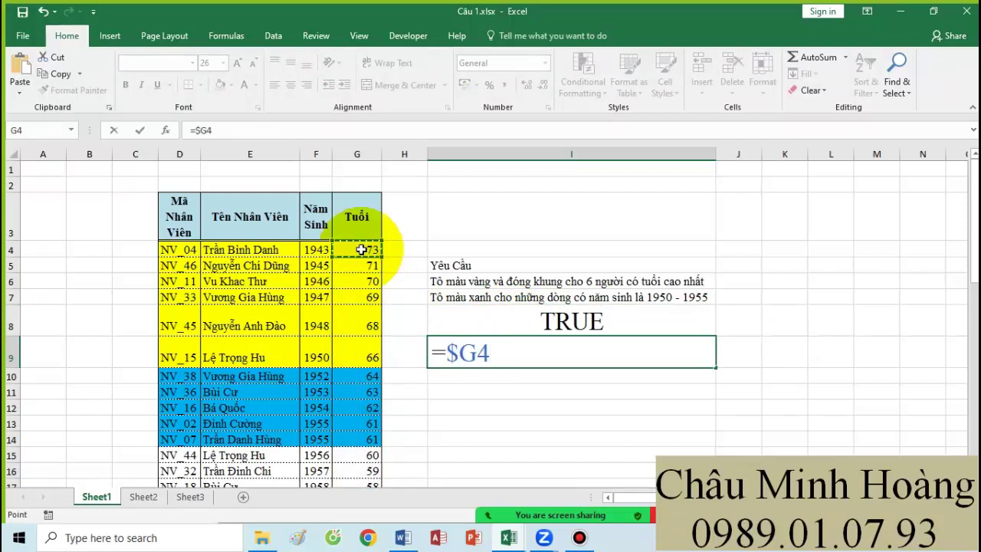
pyautogui.write('sma')
pyautogui.press('Tab')
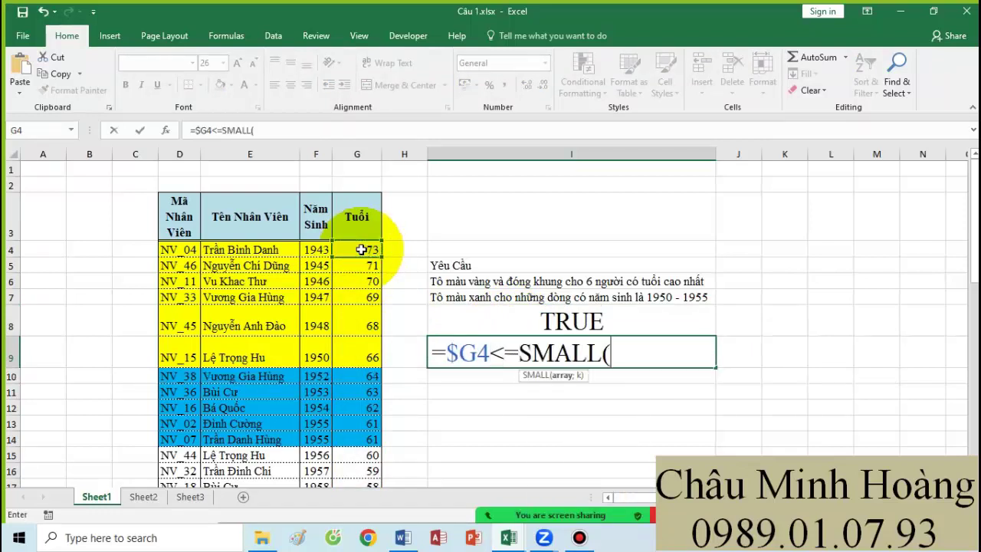
pyautogui.moveTo(356, 241); pyautogui.dragTo(356, 459)
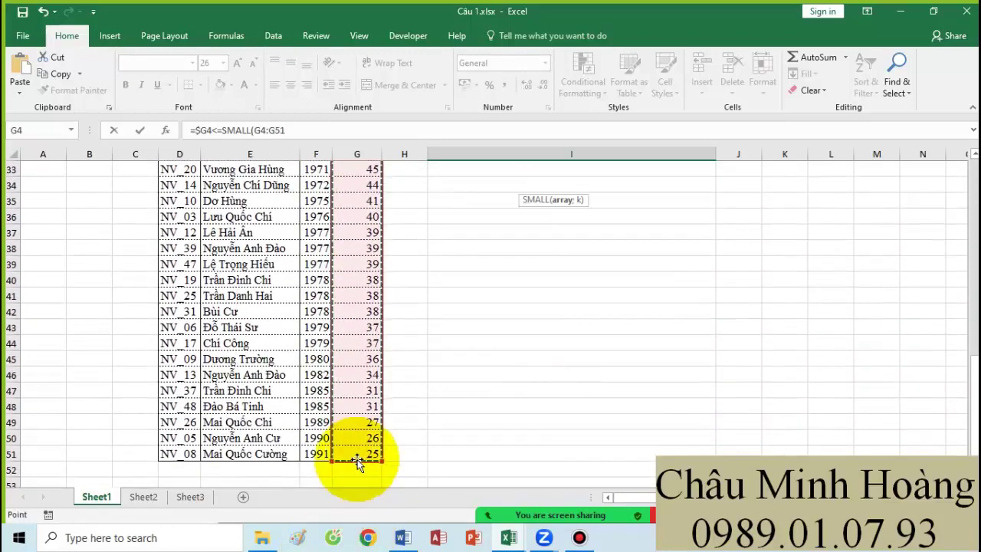
pyautogui.press('F4')
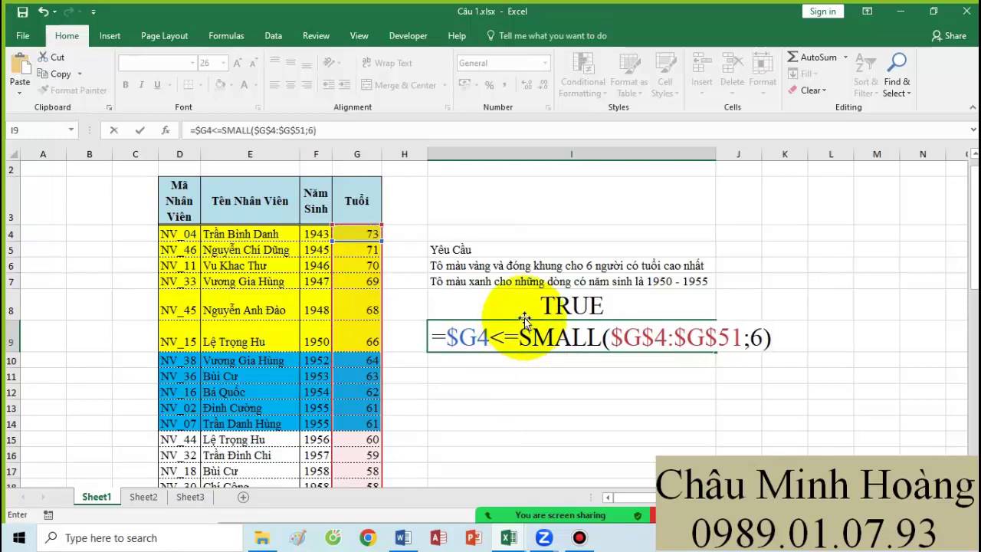
pyautogui.press('Return')
# Step: Copy the SMALL formula text from I9 without its equals sign and leave the cell unedited
pyautogui.click(659, 347)
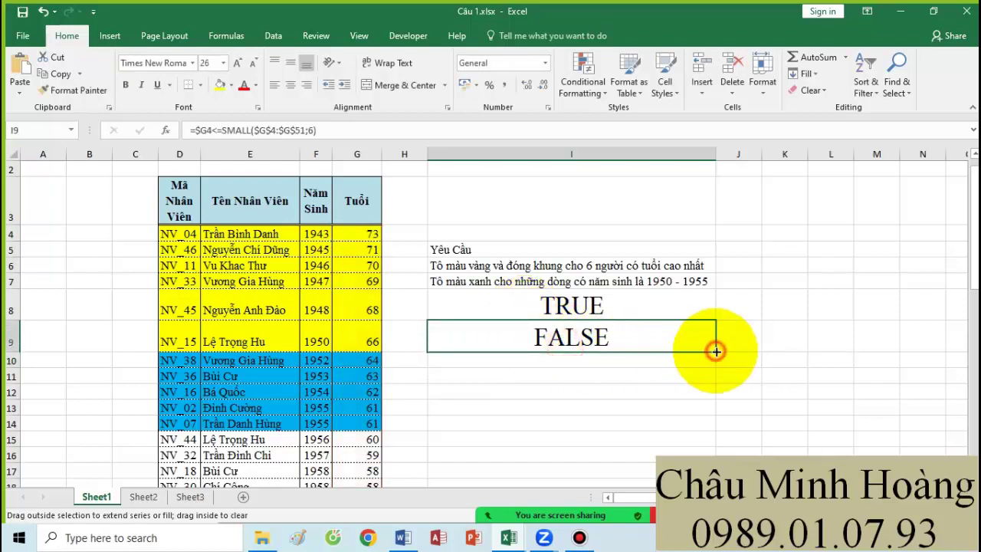
pyautogui.doubleClick(705, 346)
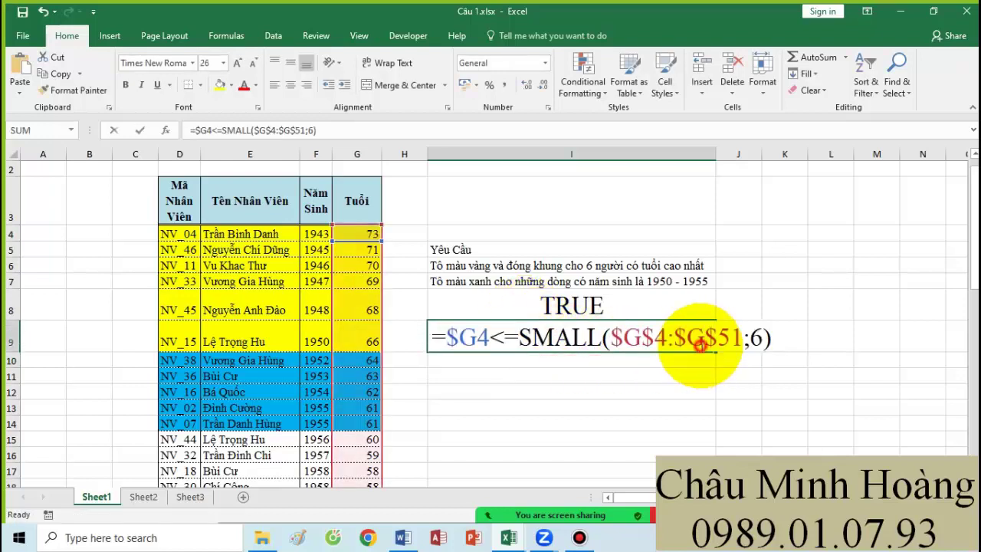
pyautogui.moveTo(447, 337); pyautogui.dragTo(785, 347)
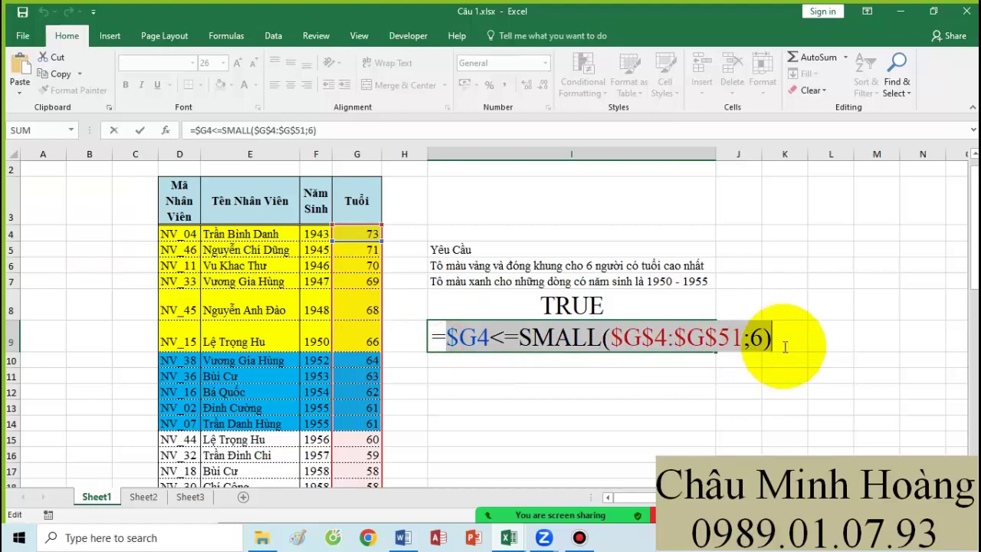
pyautogui.hotkey('ctrl', 'c')
pyautogui.press('Escape')
# Step: Start a formula-based conditional formatting rule for D4:G51 with the condition =$G4<=SMALL($G$4:$G$51;6)
pyautogui.moveTo(180, 234); pyautogui.dragTo(370, 455)
pyautogui.click(585, 90)
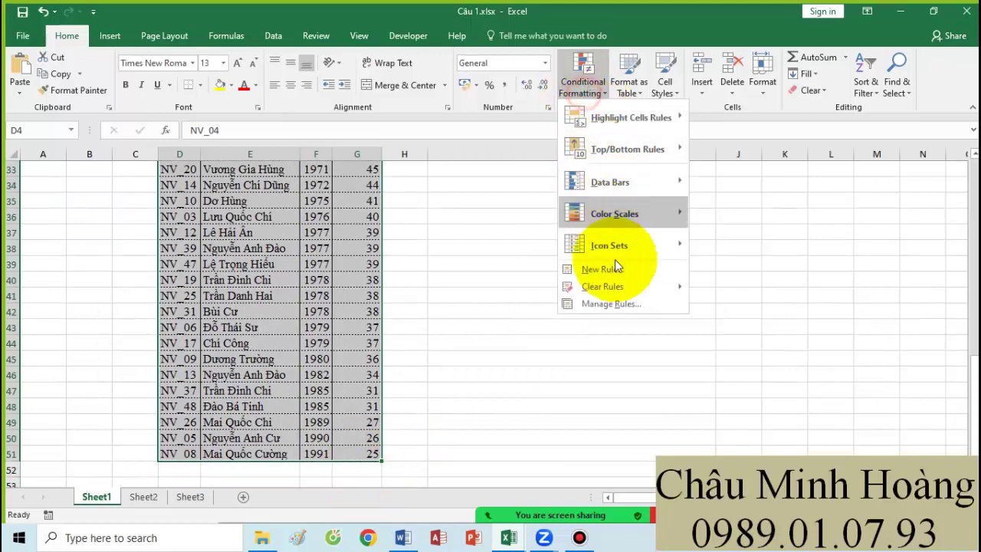
pyautogui.click(619, 300)
pyautogui.click(532, 269)
pyautogui.click(570, 286)
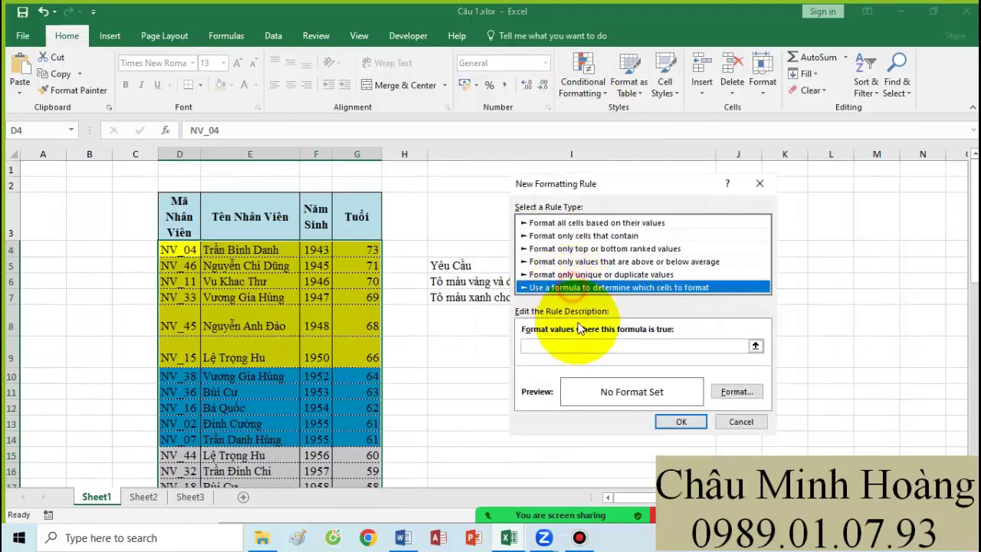
pyautogui.click(567, 344)
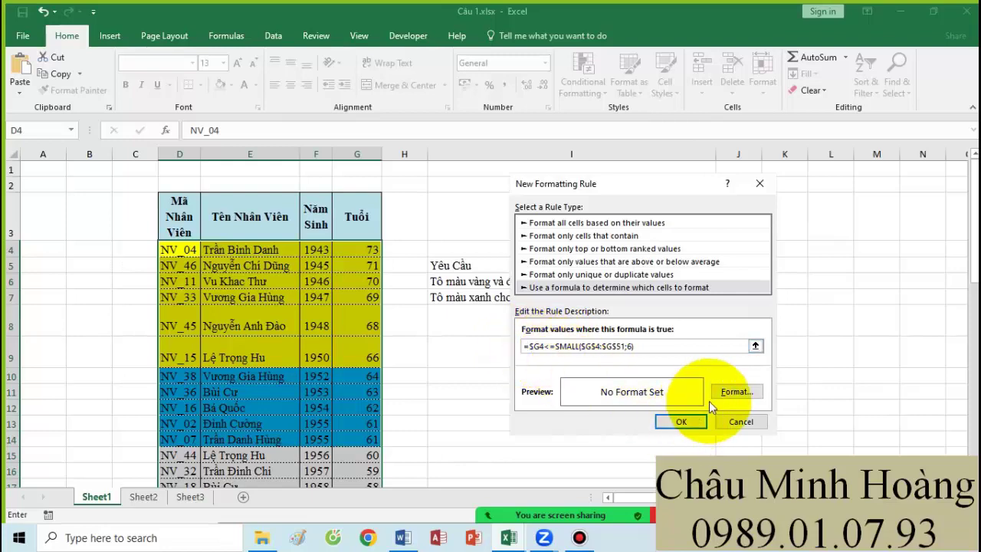
# Step: Give the SMALL rule a red fill, apply it to the employee table and check the coloured rows
pyautogui.click(732, 390)
pyautogui.click(540, 292)
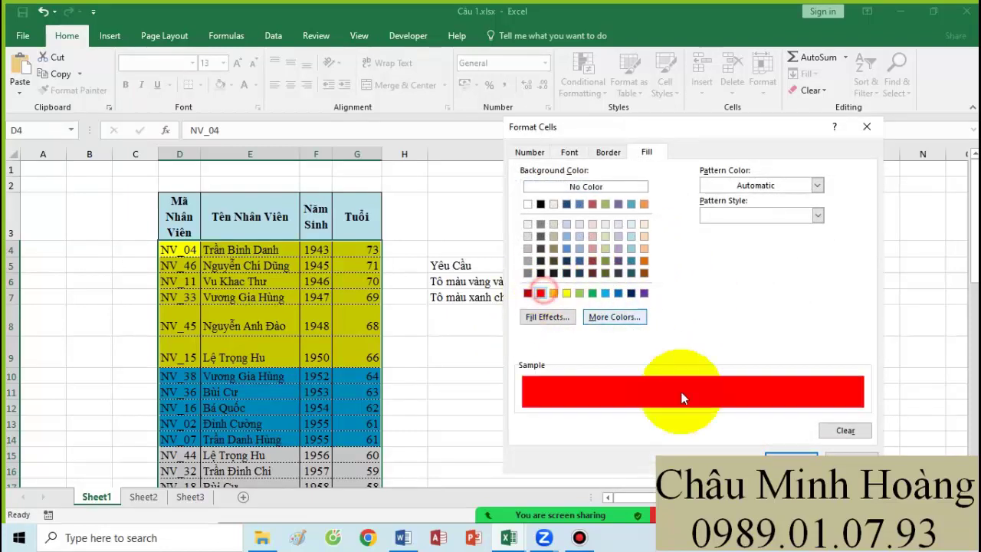
pyautogui.click(789, 458)
pyautogui.click(674, 418)
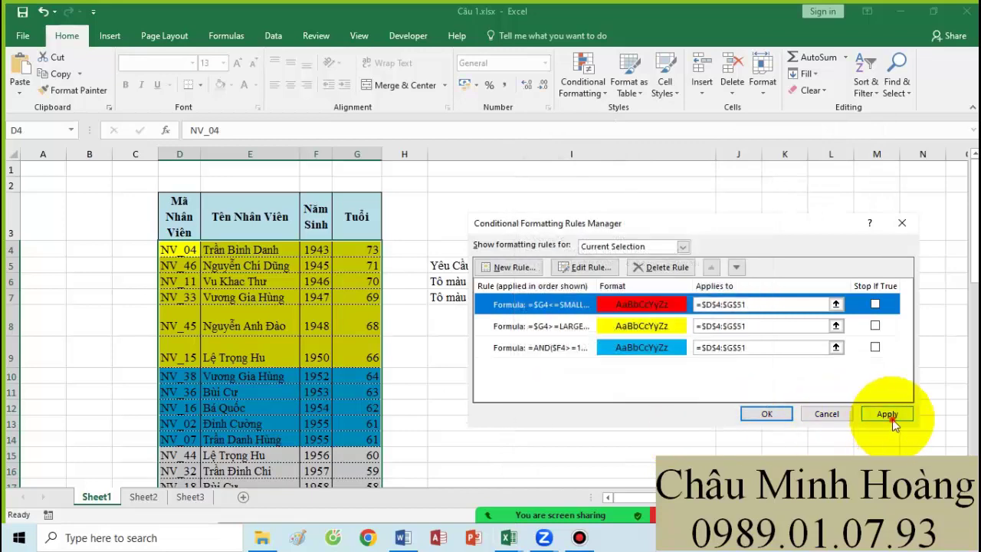
pyautogui.click(773, 411)
pyautogui.scroll(-12, 252, 406)
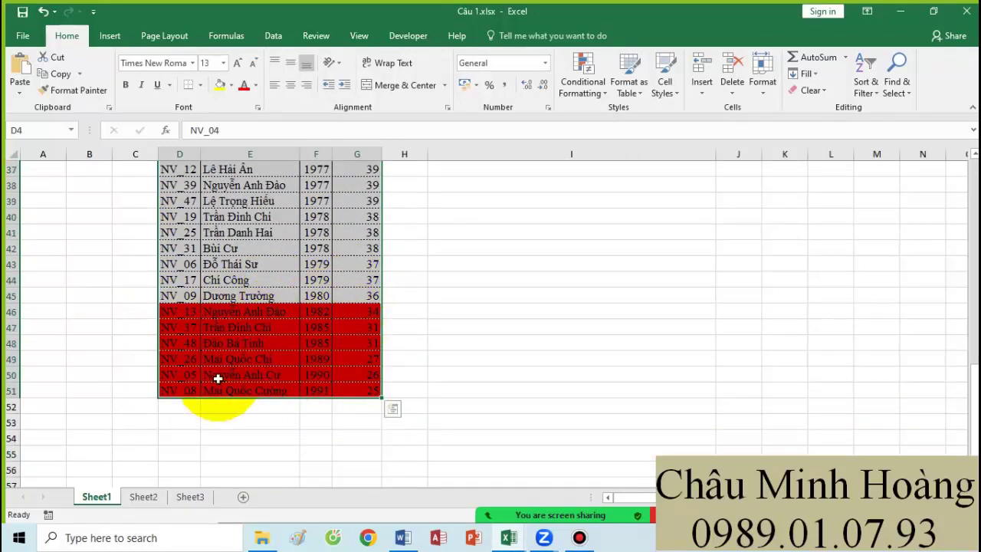
pyautogui.scroll(5, 349, 373)
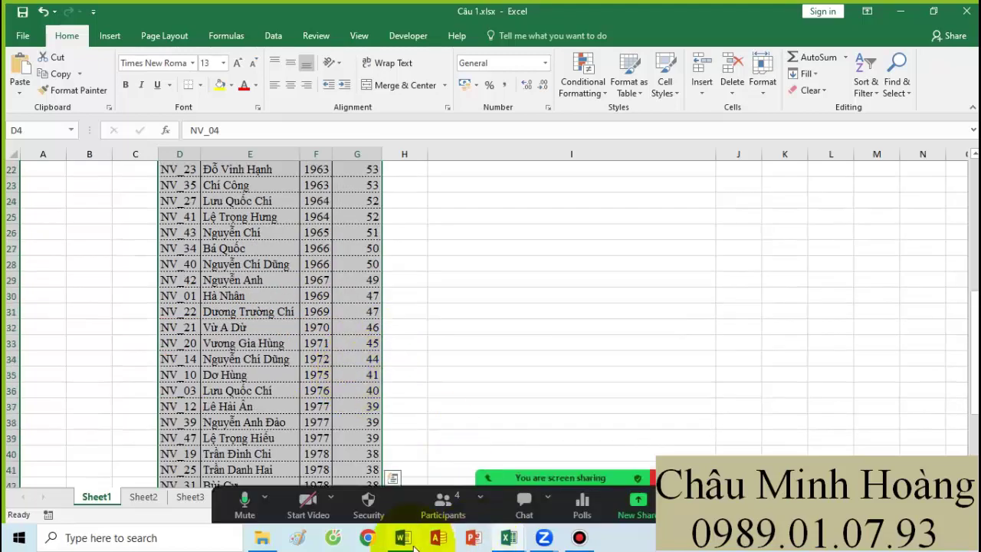
# Step: In the Word notes, label the LARGE formula ": cao nhất" and add $G4<=SMALL($G$4:$G$51;6) on the next line, labelled ": thấp nhất"
pyautogui.click(403, 537)
pyautogui.click(518, 371)
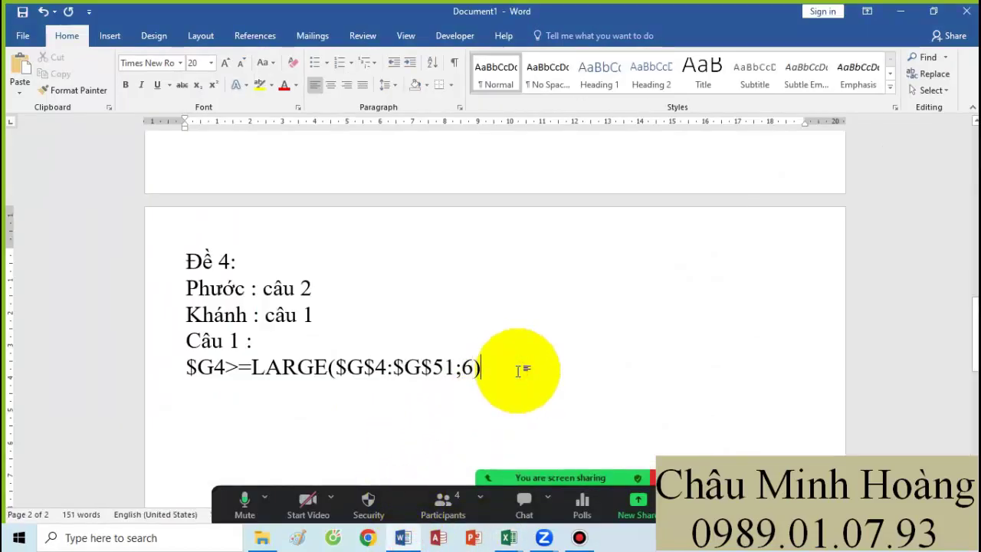
pyautogui.write(': cao nhất')
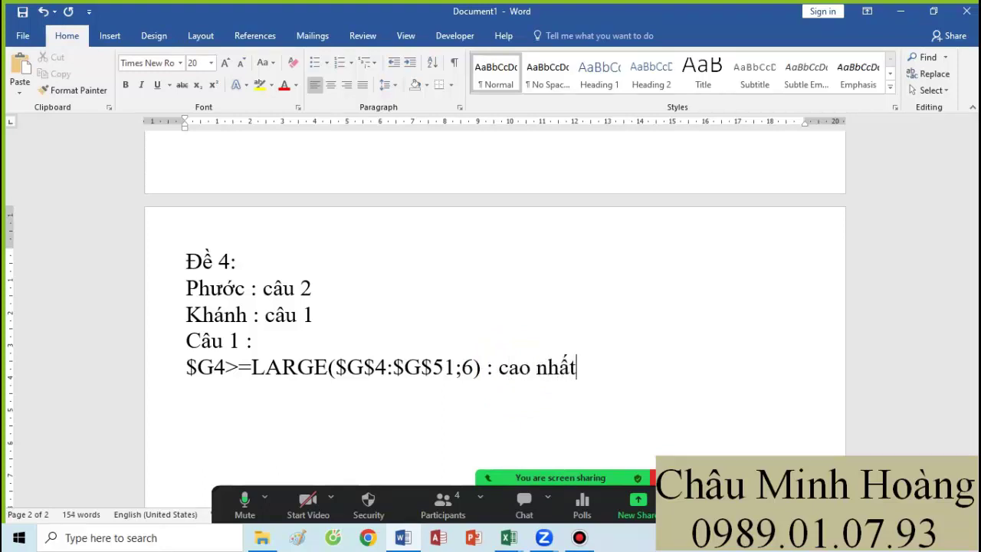
pyautogui.press('Return')
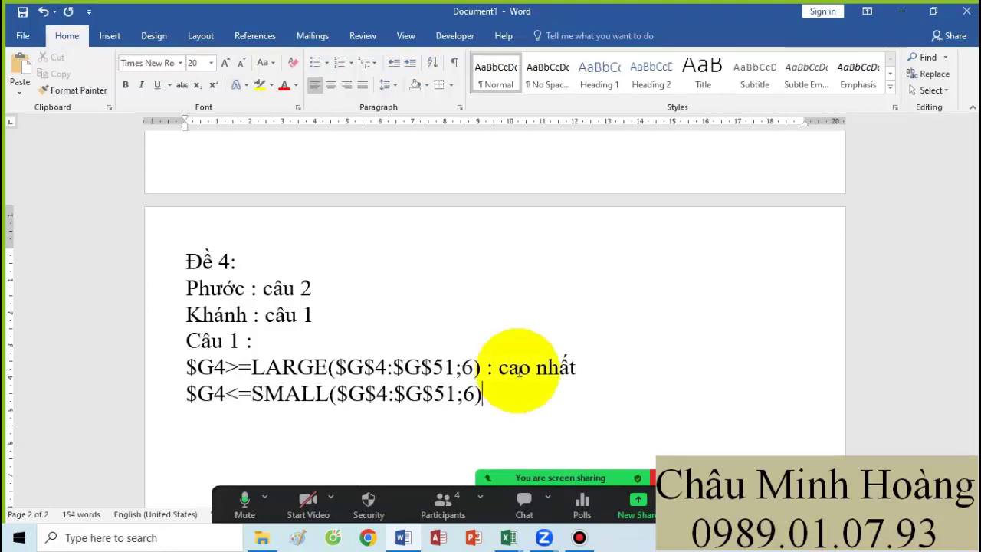
pyautogui.write(': thấp nhất')
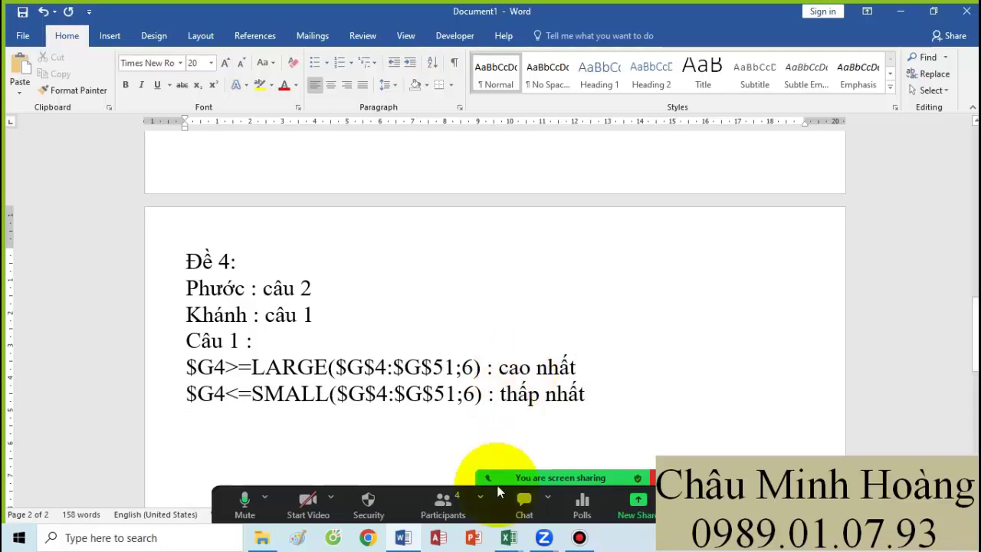
# Step: Return to Câu 1.xlsx, copy the formula =AND($F4>=1950;$F4<=1955) from the blue rule for D4:G51 and close the rules manager
pyautogui.click(508, 537)
pyautogui.click(557, 495)
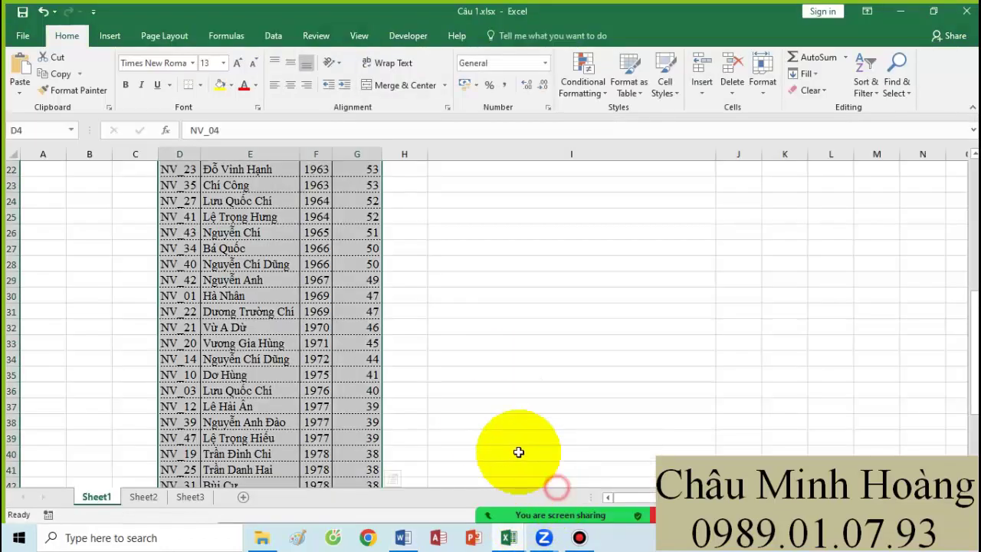
pyautogui.scroll(10, 518, 453)
pyautogui.scroll(1, 478, 343)
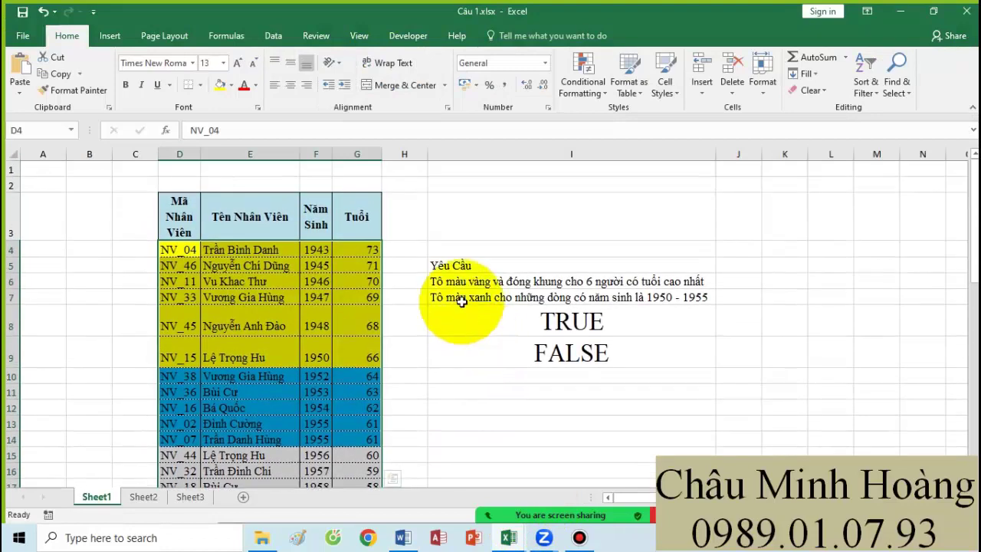
pyautogui.click(460, 301)
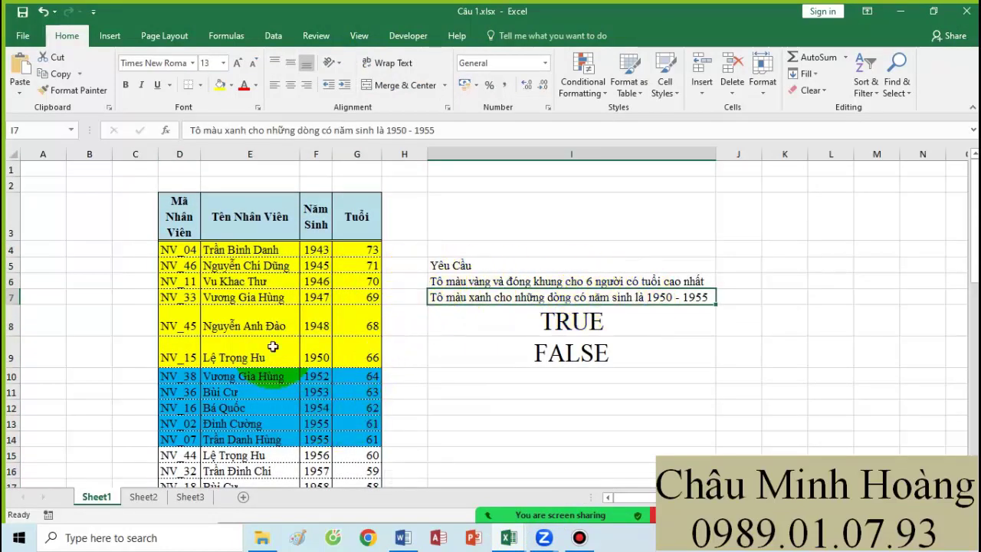
pyautogui.moveTo(166, 252); pyautogui.dragTo(361, 455)
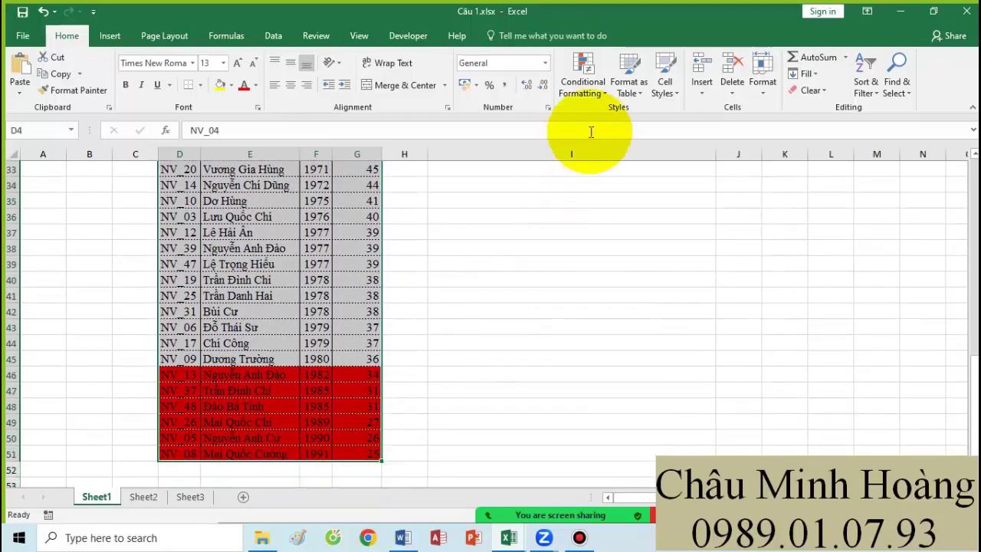
pyautogui.click(576, 83)
pyautogui.click(604, 302)
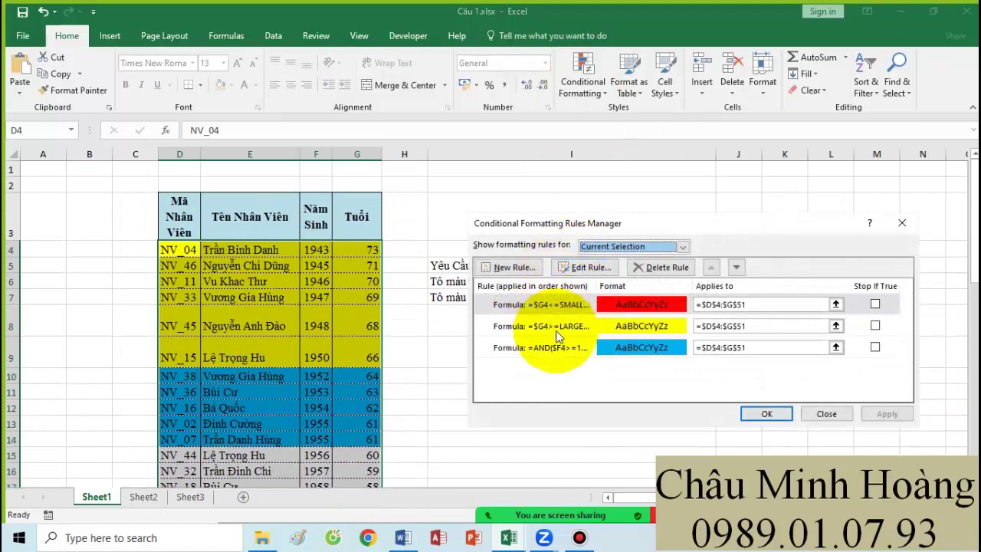
pyautogui.click(558, 349)
pyautogui.doubleClick(558, 348)
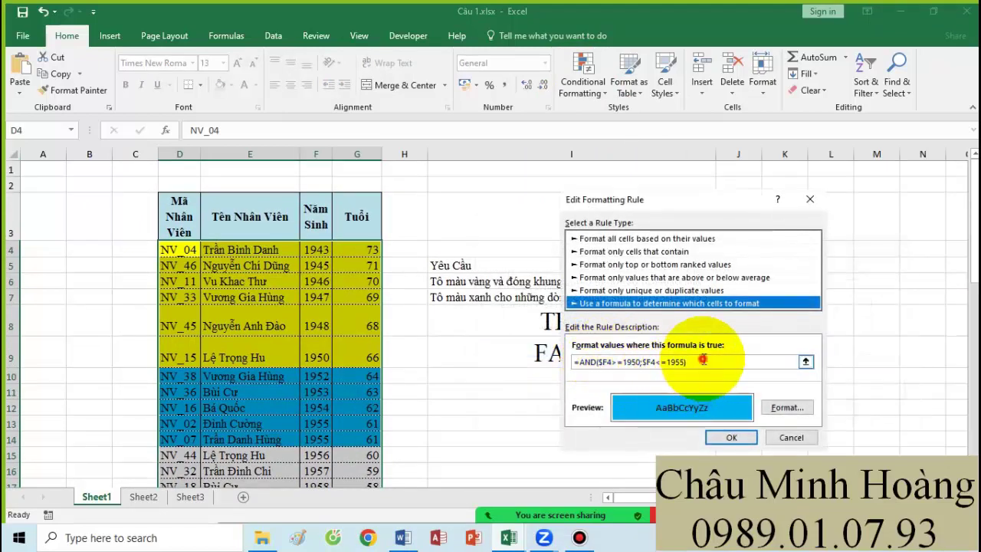
pyautogui.moveTo(702, 359); pyautogui.dragTo(592, 362)
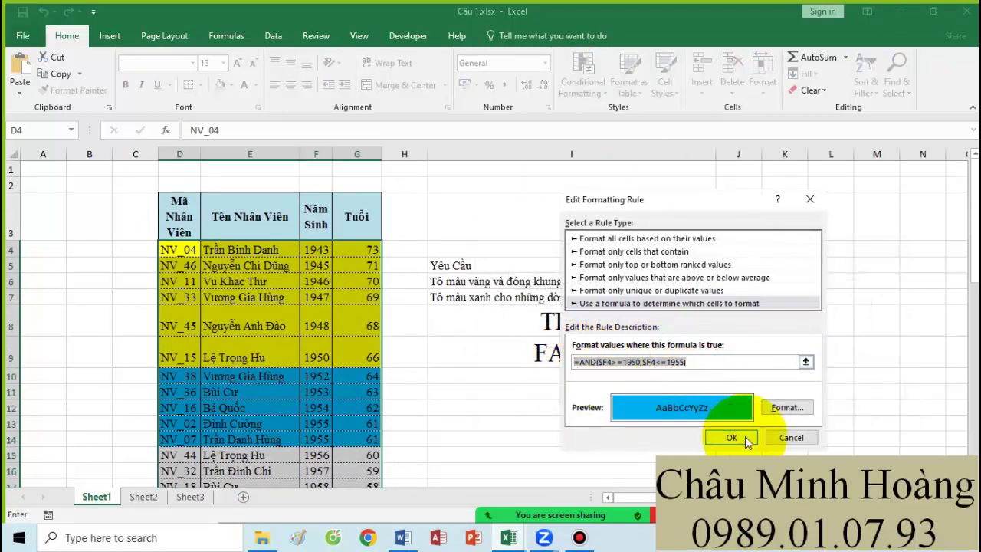
pyautogui.click(731, 437)
pyautogui.click(881, 414)
pyautogui.click(762, 414)
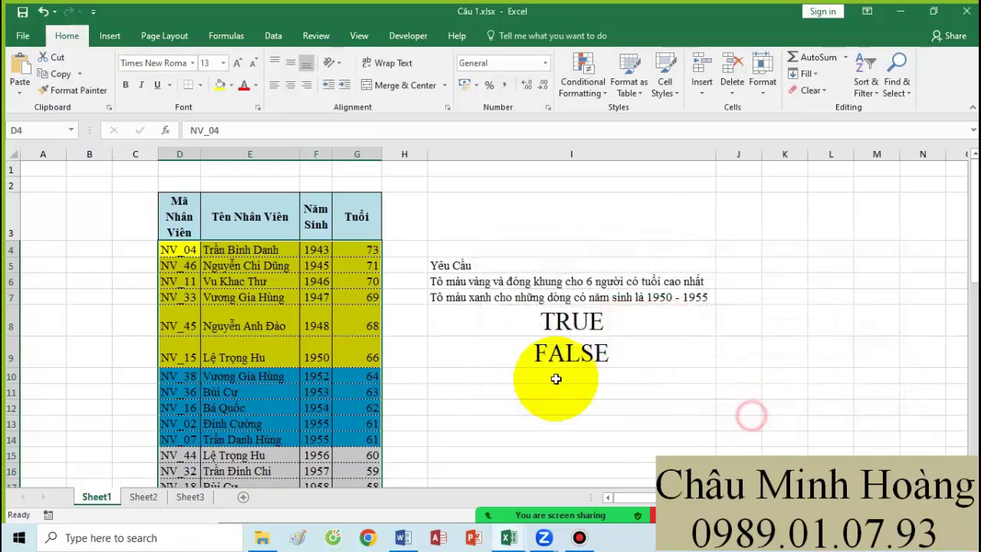
# Step: Enter =AND($F4>=1950;$F4<=1955) in cell I8 and compare its condition with the birth year in F4
pyautogui.click(531, 316)
pyautogui.doubleClick(531, 316)
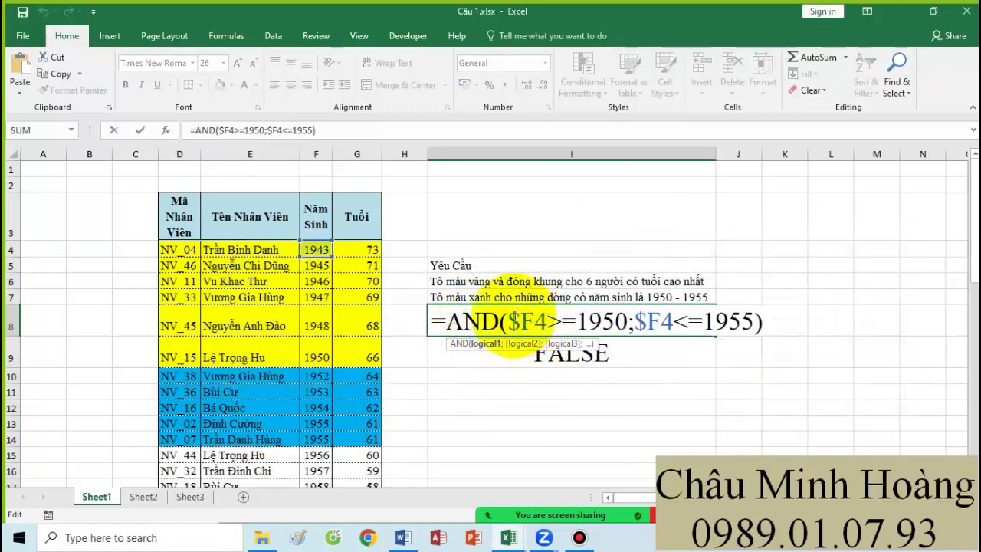
pyautogui.doubleClick(537, 322)
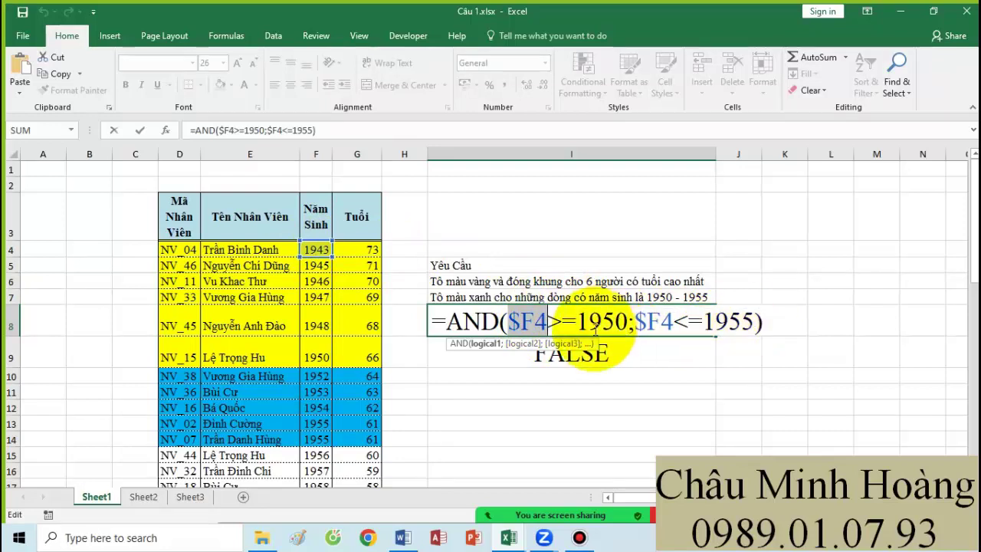
pyautogui.press('Return')
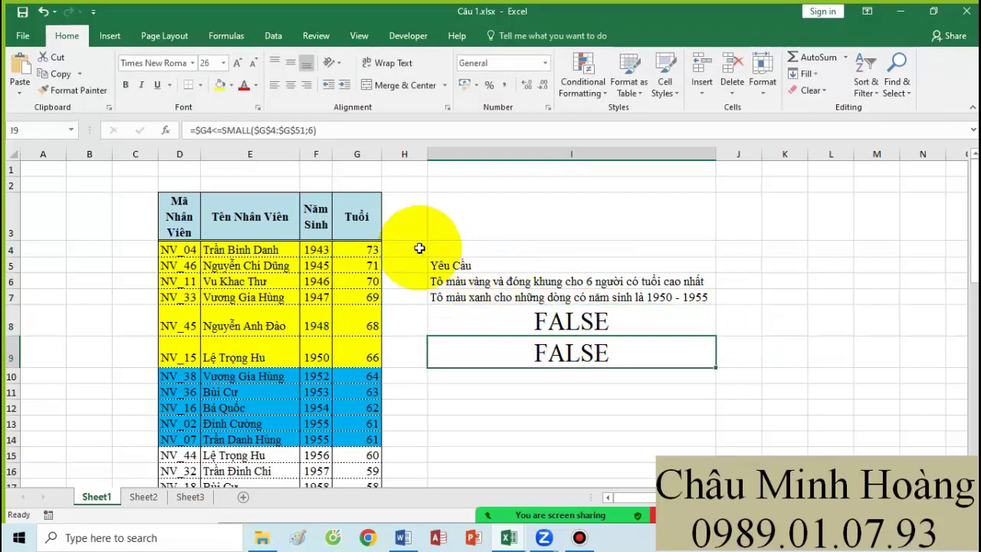
pyautogui.click(314, 249)
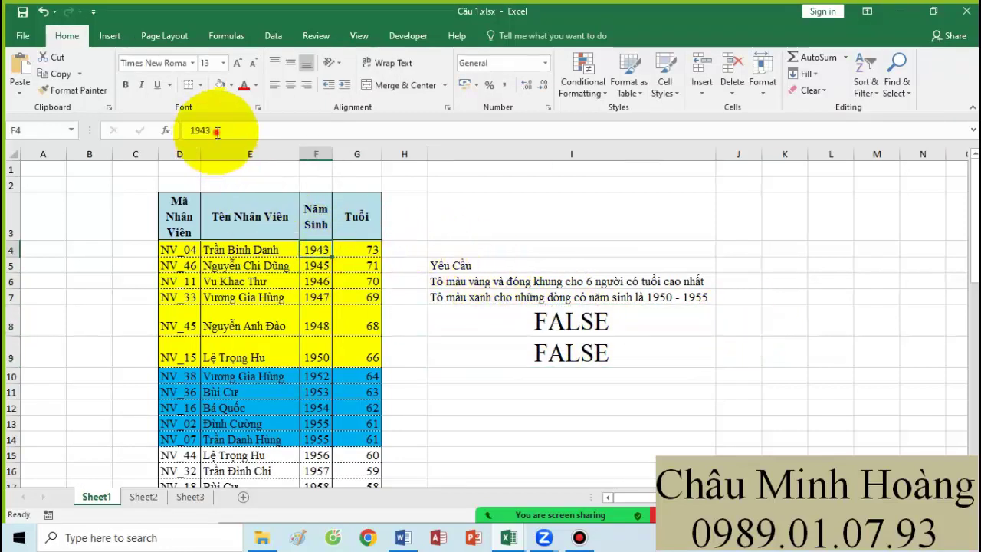
pyautogui.moveTo(217, 131); pyautogui.dragTo(184, 131)
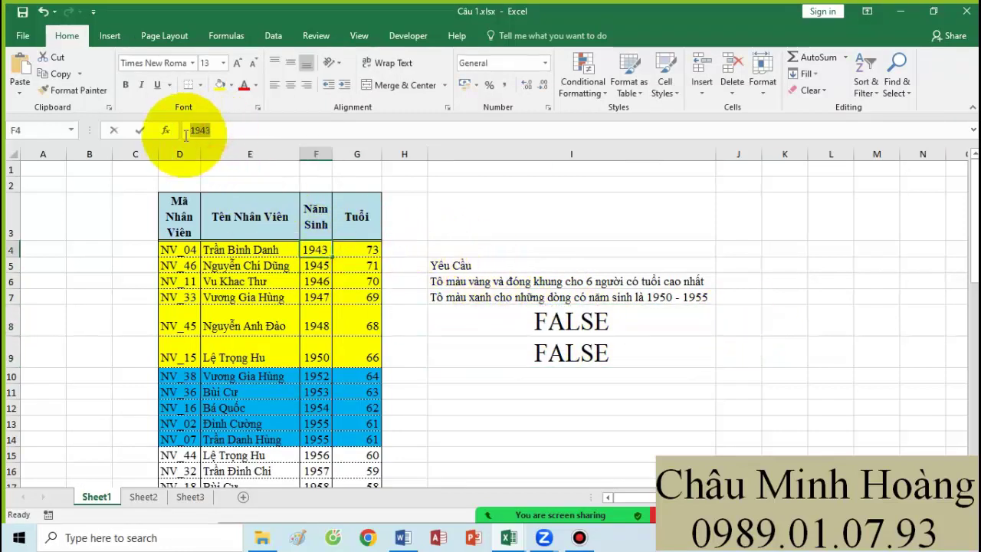
# Step: Copy AND($F4>=1950;$F4<=1955) from I8 into the Word notes below the SMALL formula and add a "Câu 2 :" line
pyautogui.doubleClick(534, 321)
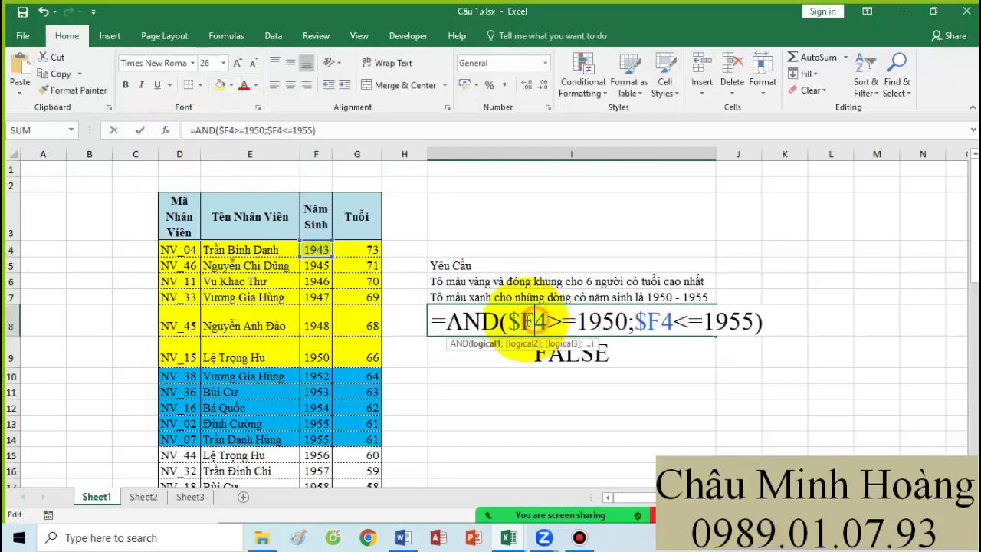
pyautogui.moveTo(446, 322); pyautogui.dragTo(867, 342)
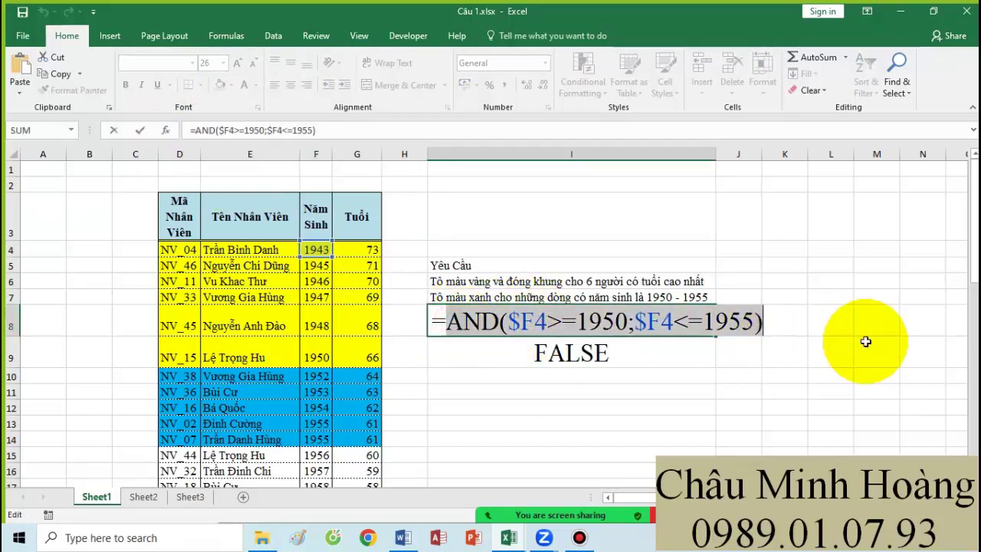
pyautogui.press('Return')
pyautogui.click(403, 537)
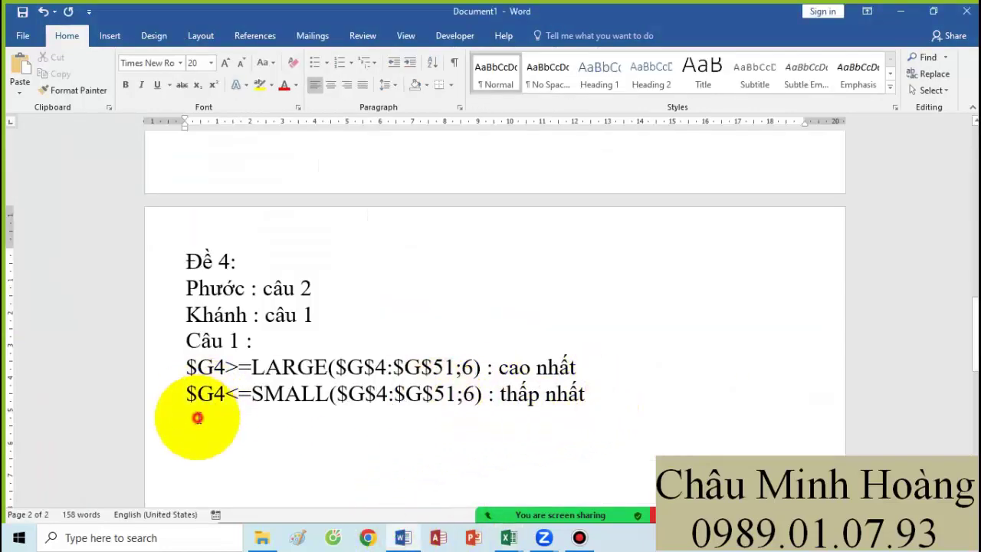
pyautogui.press('Return')
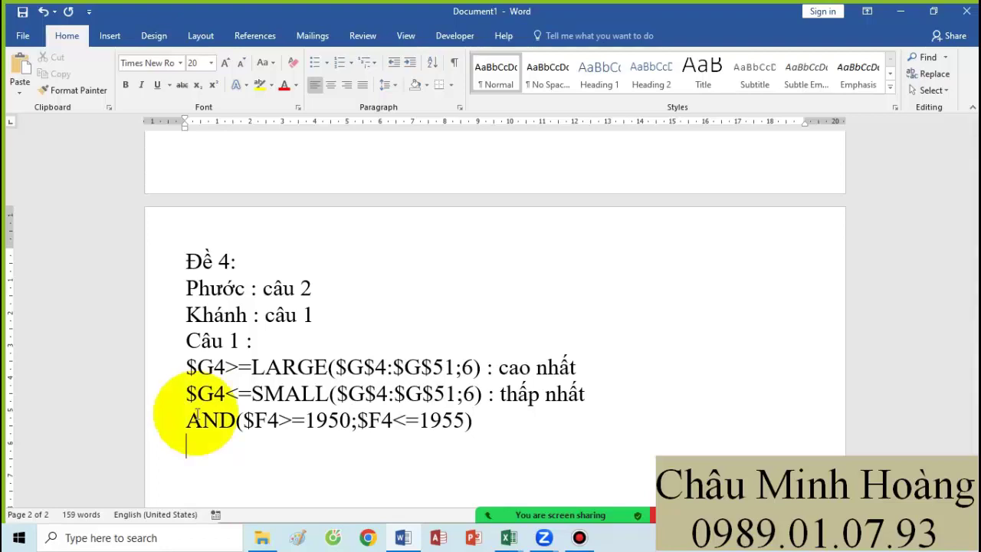
pyautogui.write('Câu 2 :')
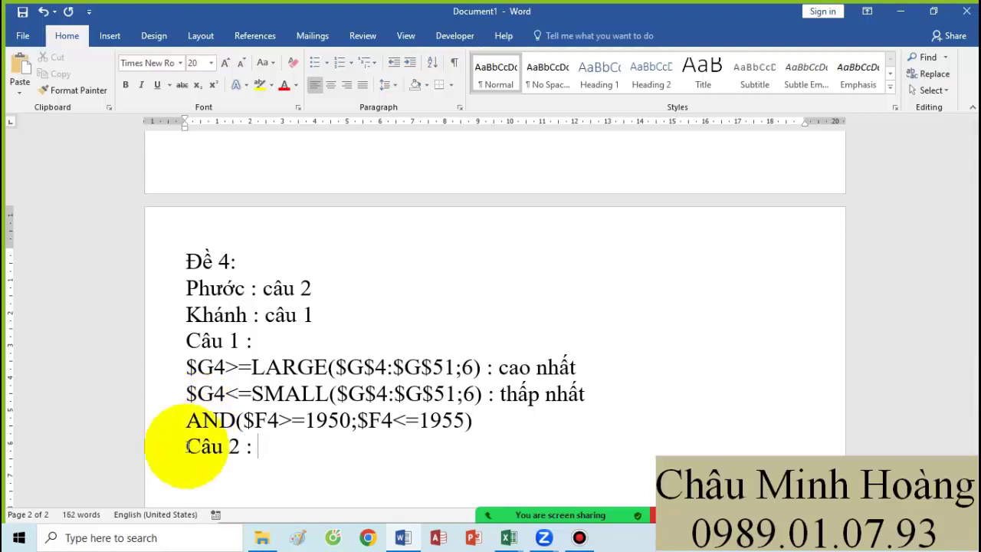
pyautogui.moveTo(508, 537)
pyautogui.click(477, 488)
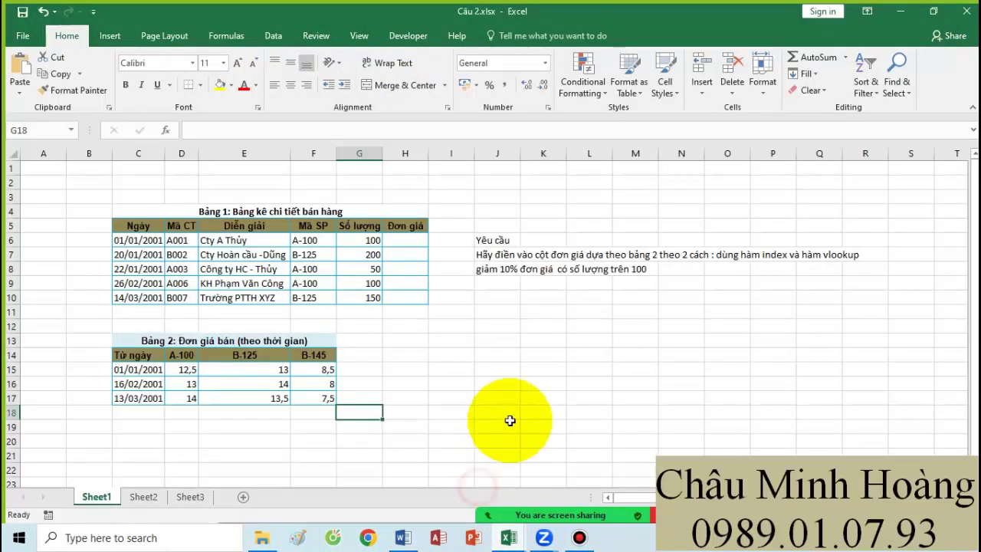
pyautogui.click(506, 414)
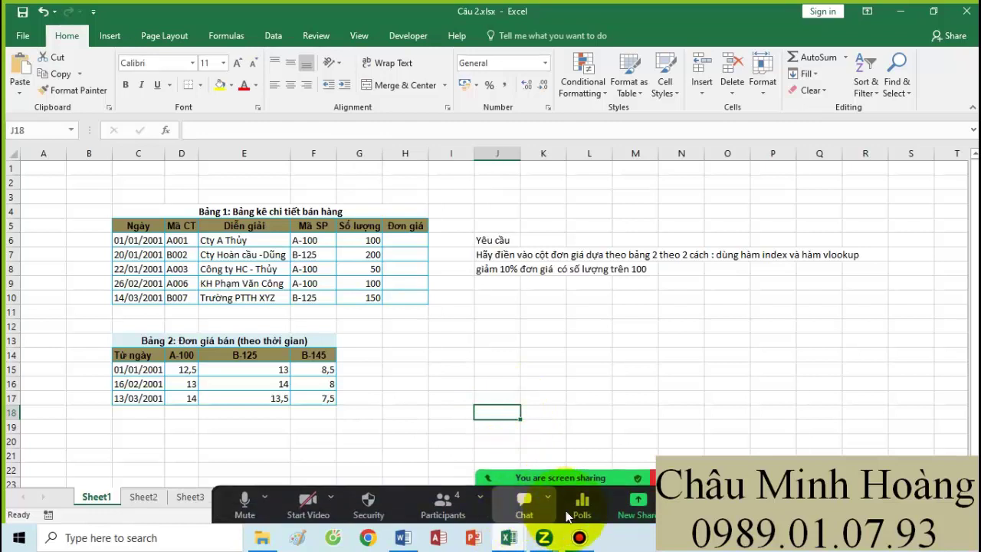
pyautogui.click(403, 537)
pyautogui.click(299, 452)
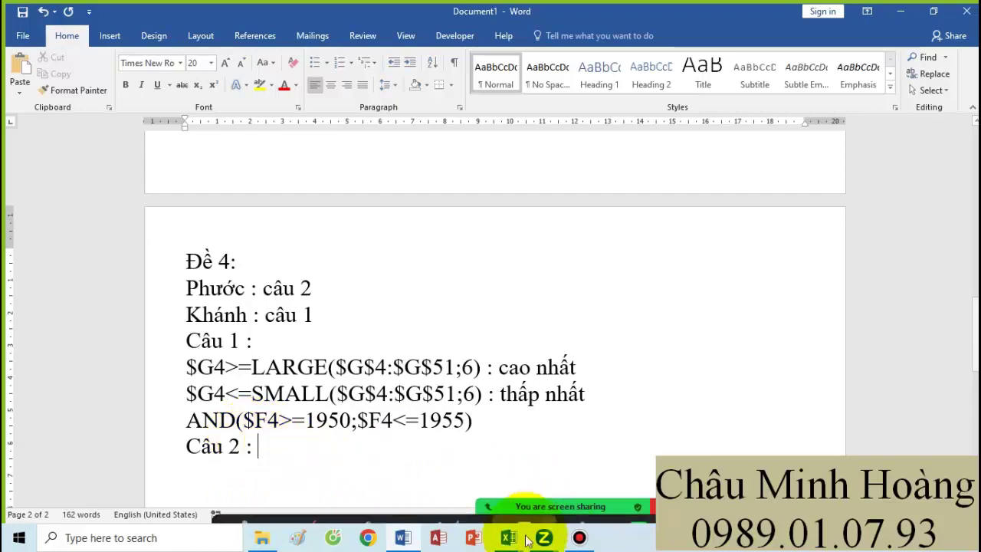
# Step: In Câu 1.xlsx, review the conditional formatting rules for D4:G51 and the new-rule types for formulas and top or bottom ranks, without adding a rule
pyautogui.moveTo(509, 538)
pyautogui.click(564, 464)
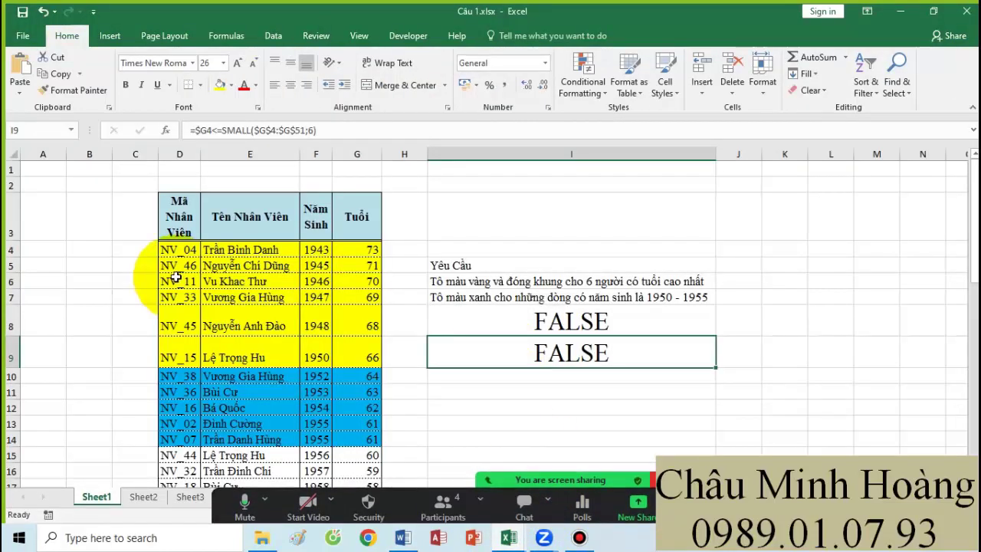
pyautogui.moveTo(175, 249); pyautogui.dragTo(335, 436)
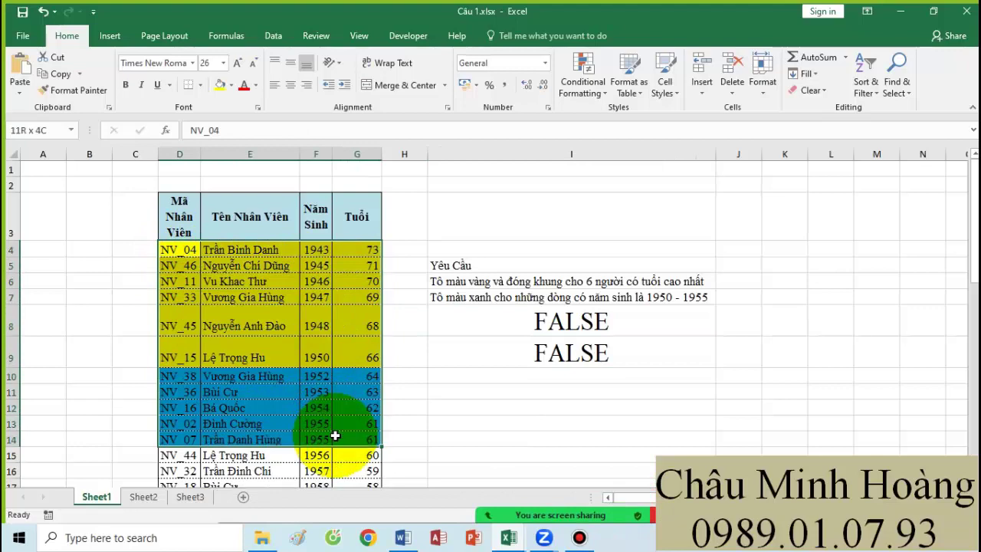
pyautogui.moveTo(335, 435); pyautogui.dragTo(360, 467)
pyautogui.click(582, 86)
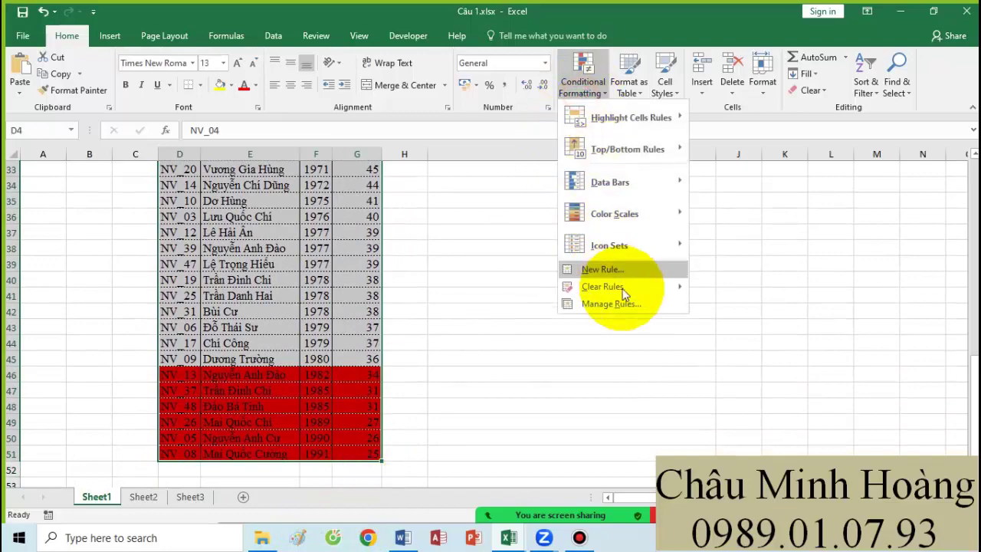
pyautogui.scroll(3, 625, 314)
pyautogui.scroll(8, 624, 314)
pyautogui.click(519, 266)
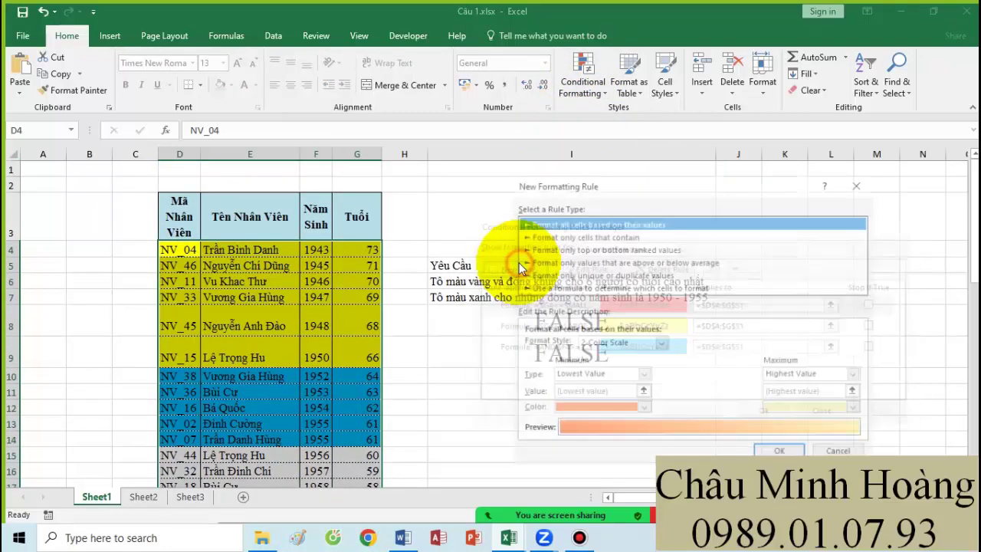
pyautogui.click(590, 287)
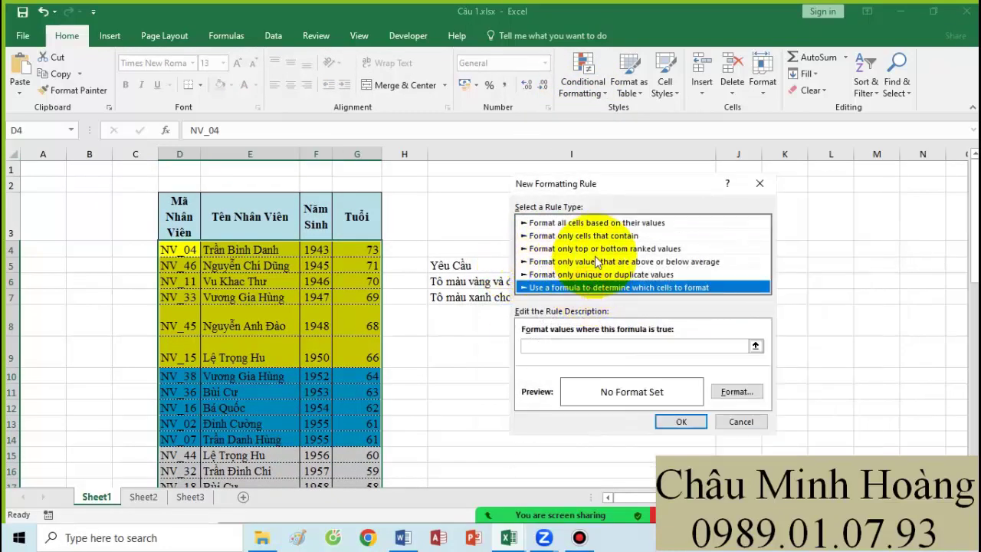
pyautogui.click(597, 249)
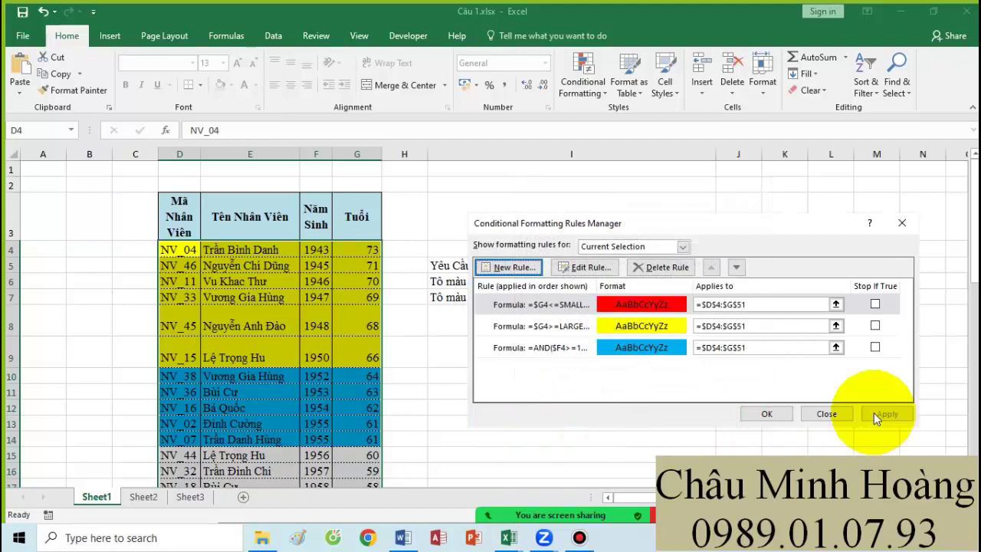
pyautogui.click(826, 414)
# Step: Check the highlighted ages and row 9, and compare the duplicate, formula and cell-value rule types without adding a rule
pyautogui.moveTo(371, 251); pyautogui.dragTo(350, 383)
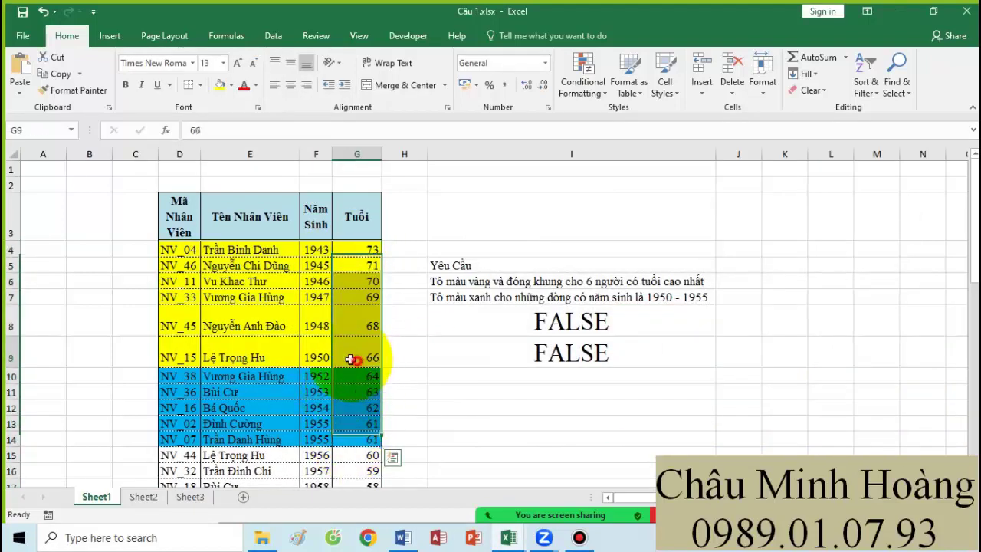
pyautogui.moveTo(361, 351); pyautogui.dragTo(207, 357)
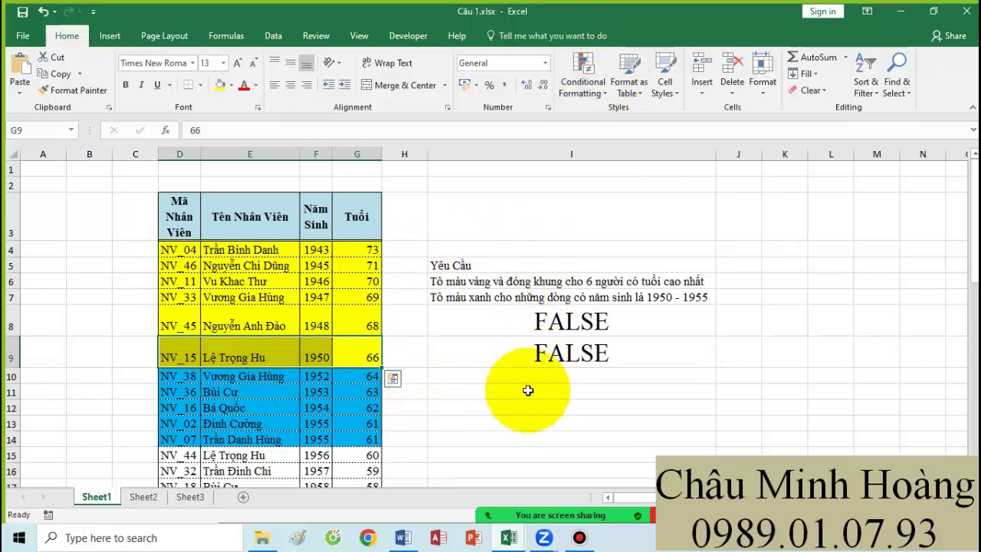
pyautogui.moveTo(502, 529)
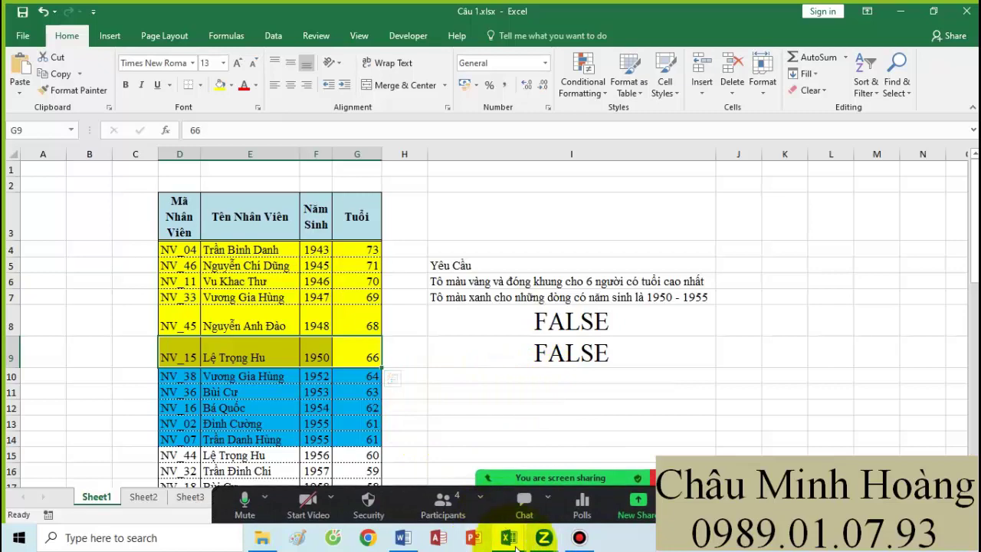
pyautogui.click(588, 92)
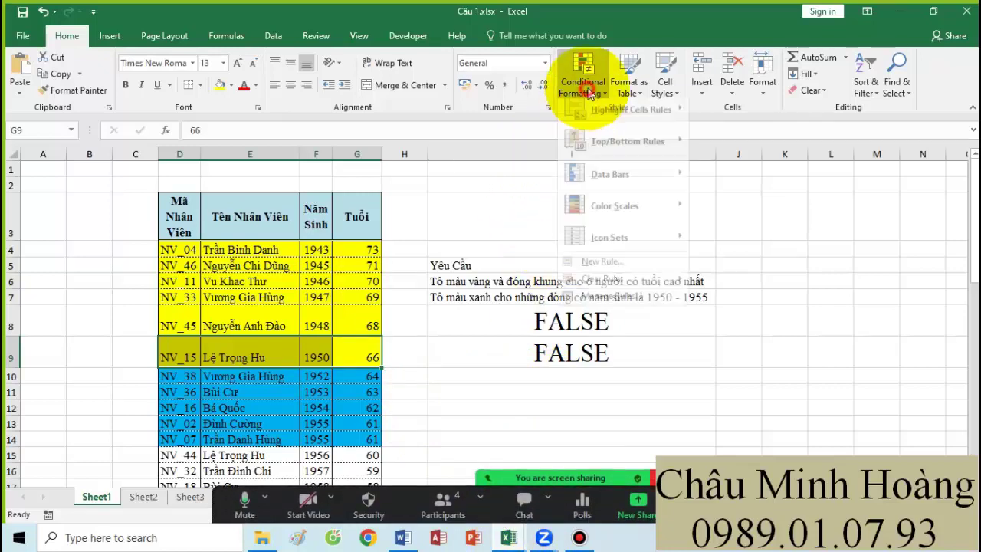
pyautogui.click(624, 304)
pyautogui.click(532, 270)
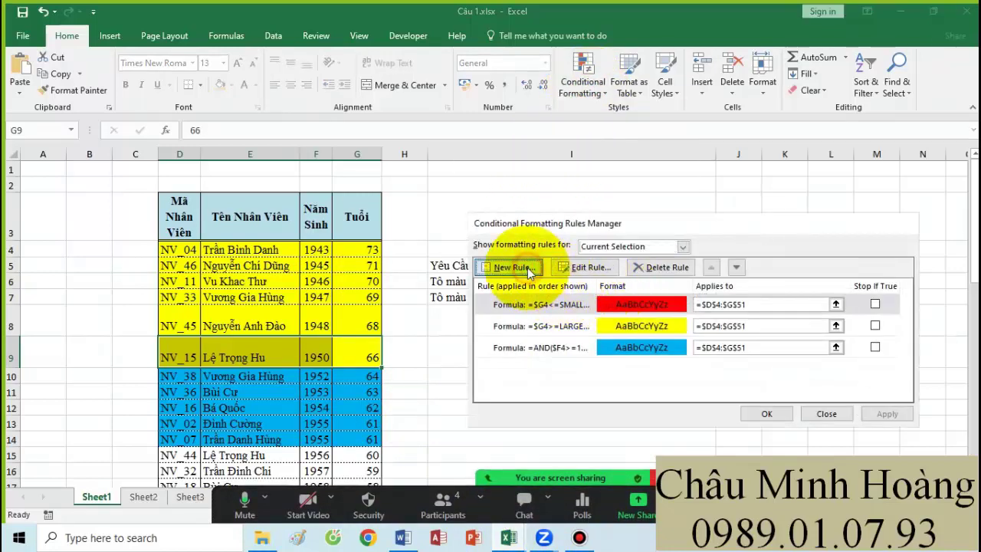
pyautogui.click(568, 274)
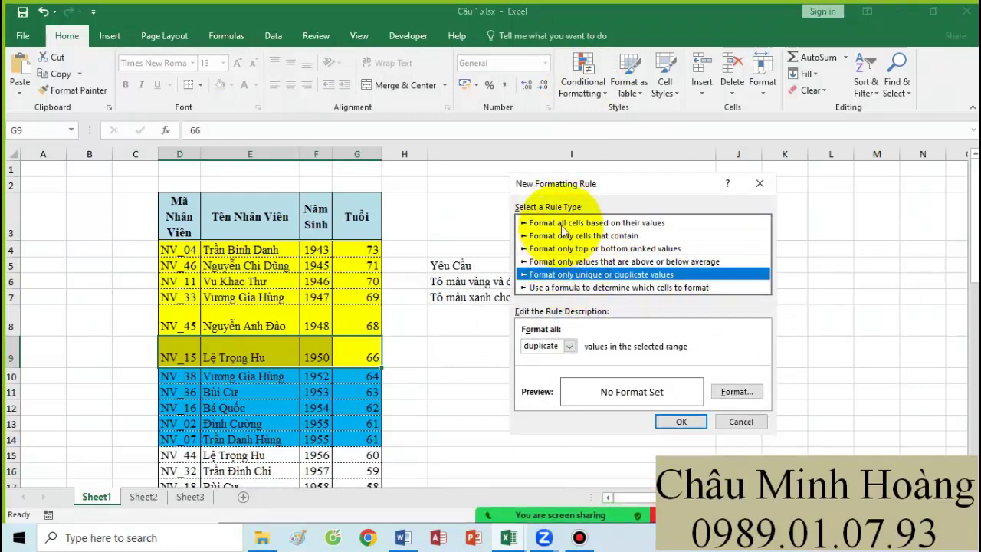
pyautogui.click(566, 288)
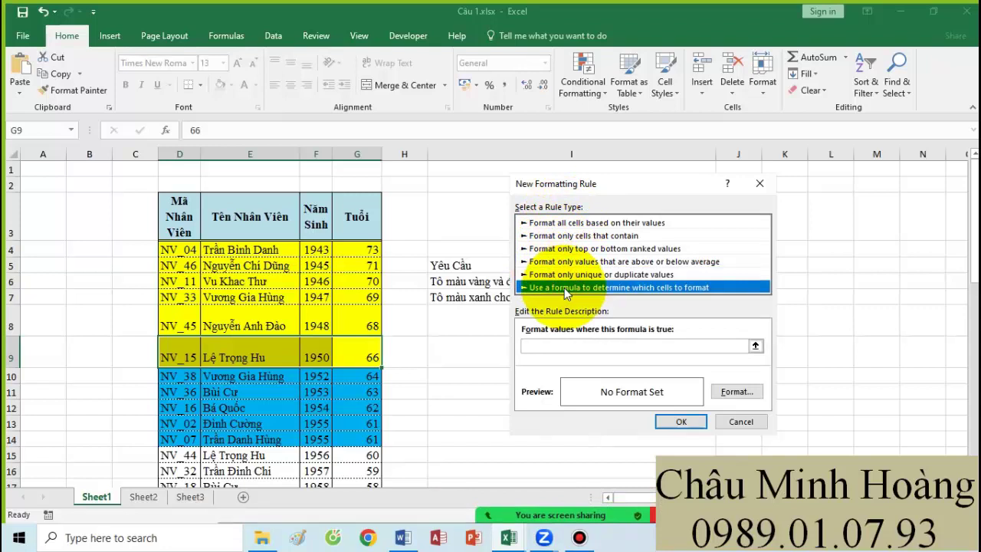
pyautogui.click(550, 224)
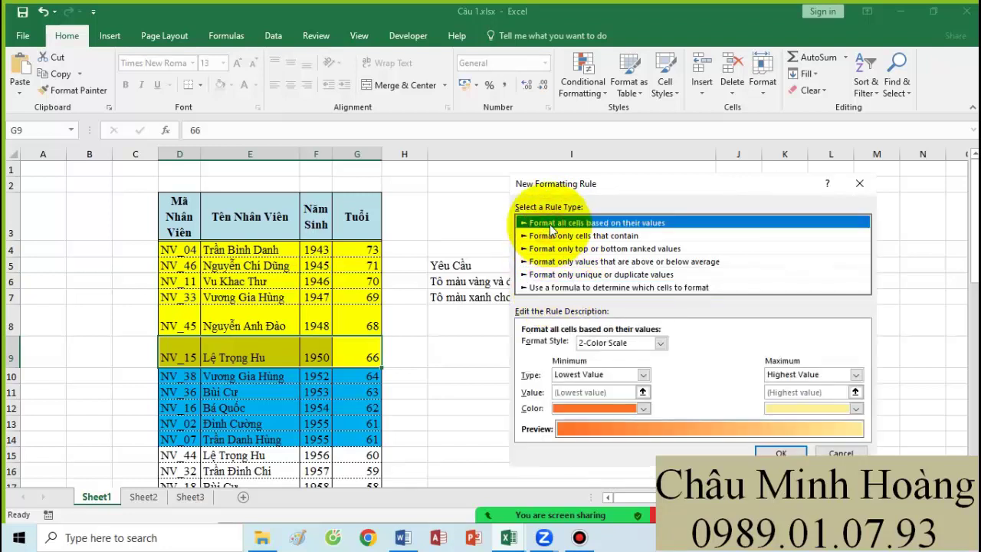
pyautogui.click(857, 186)
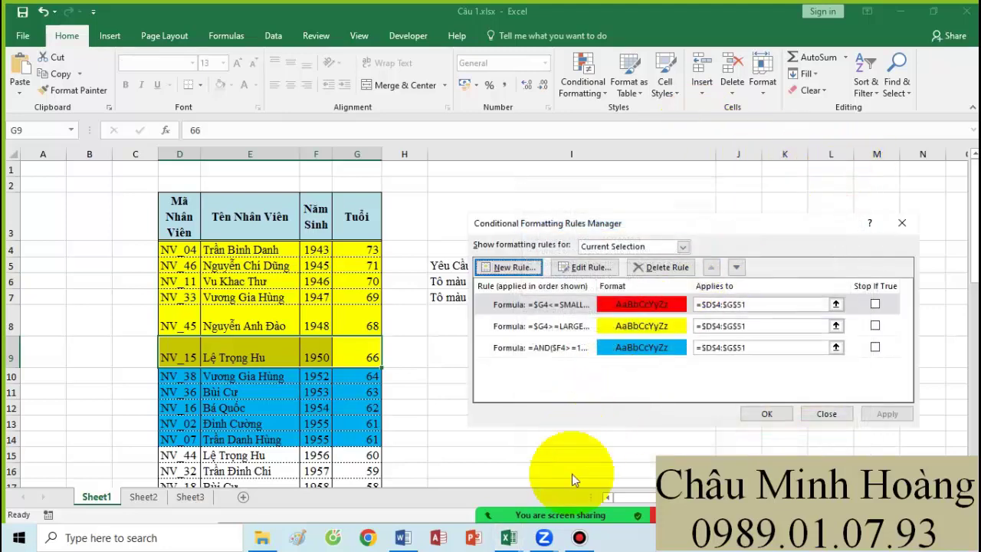
pyautogui.moveTo(505, 517)
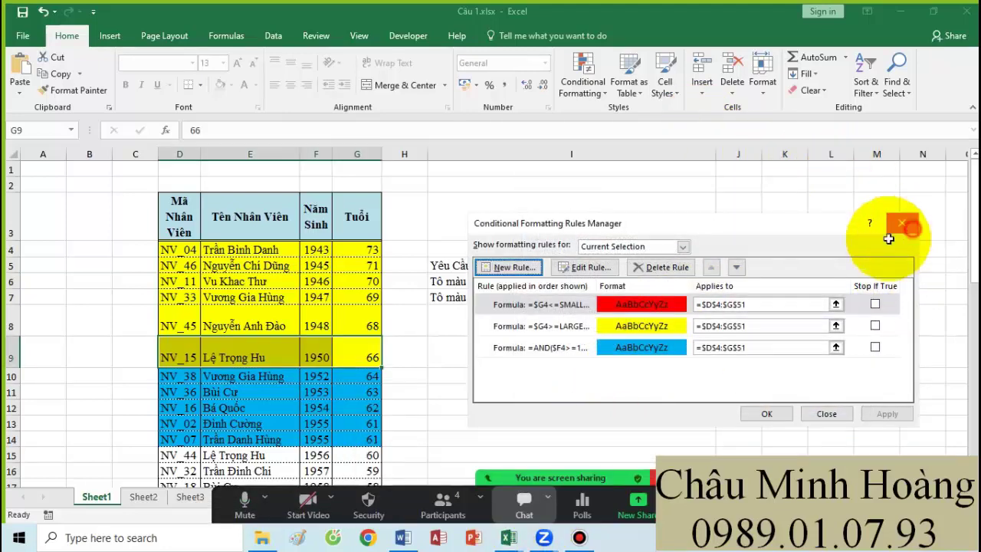
pyautogui.click(902, 223)
# Step: Switch to Câu 2.xlsx, look through its sheets and set the font size of cell H6 on Sheet1 to 26
pyautogui.click(416, 463)
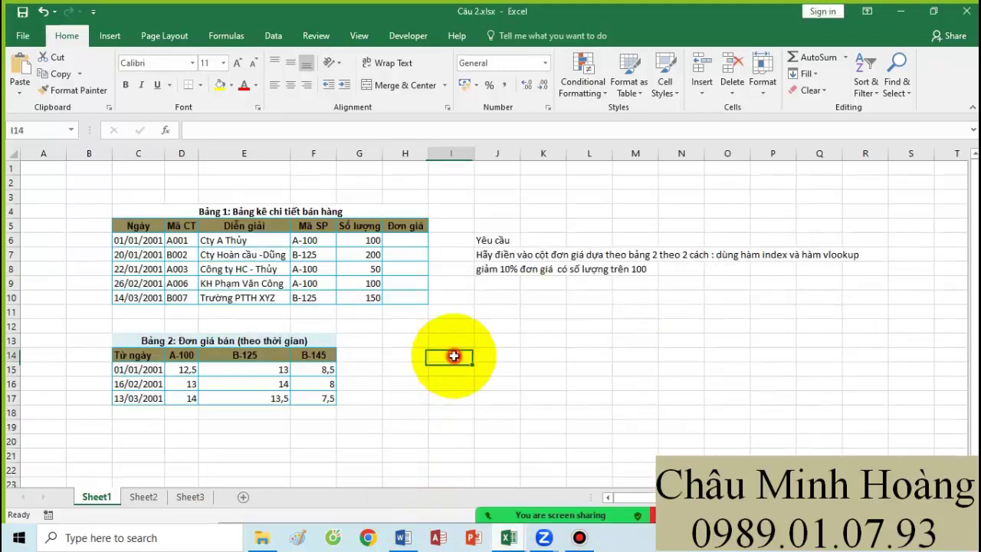
pyautogui.click(134, 498)
pyautogui.click(190, 496)
pyautogui.click(96, 496)
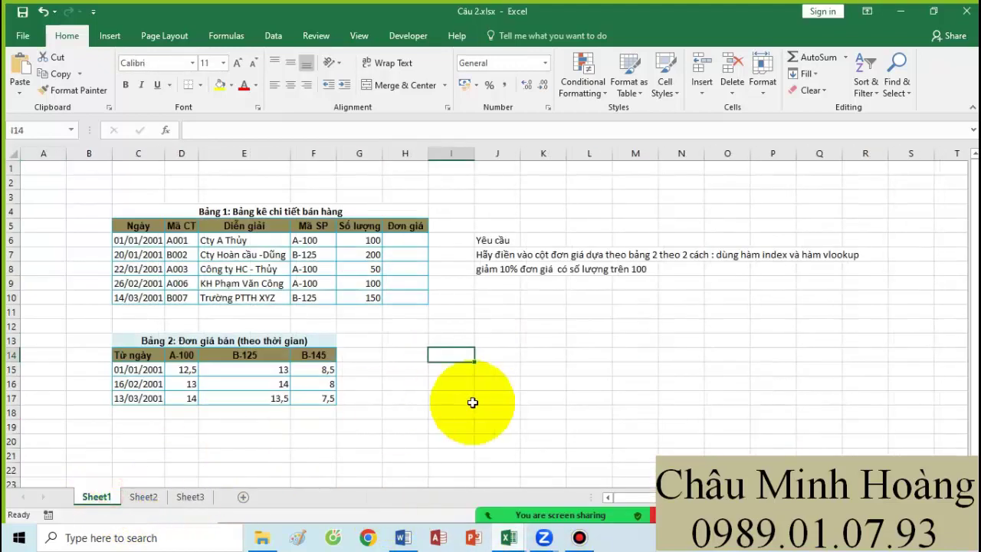
pyautogui.click(403, 239)
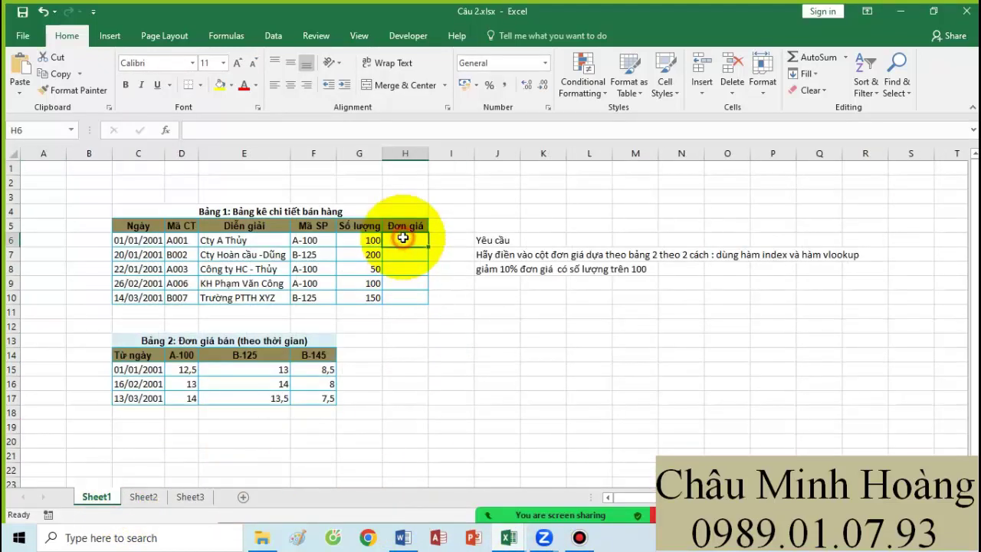
pyautogui.click(223, 64)
pyautogui.click(204, 233)
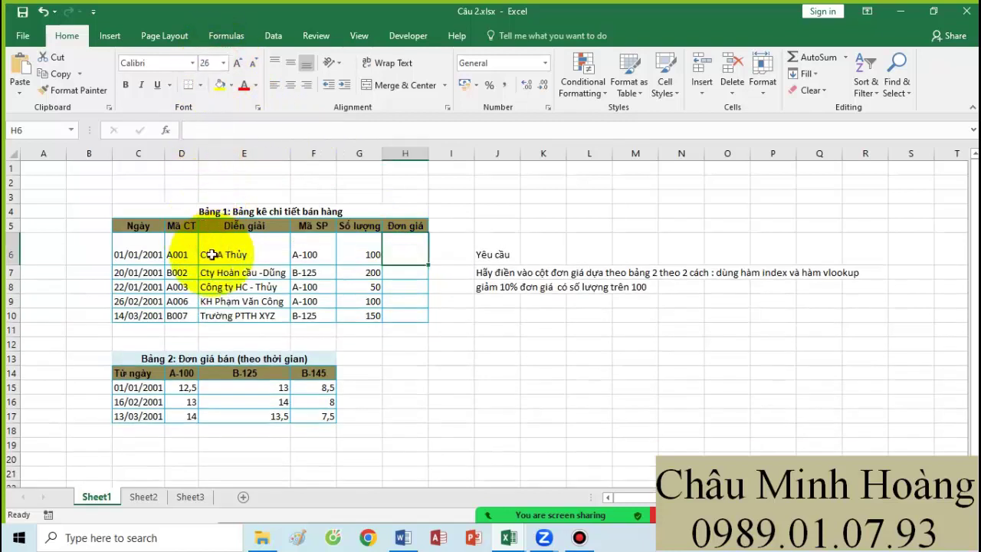
# Step: Start an INDEX formula in H6 with the Bảng 2 prices $D$15:$F$17 as its absolute array
pyautogui.write('=index')
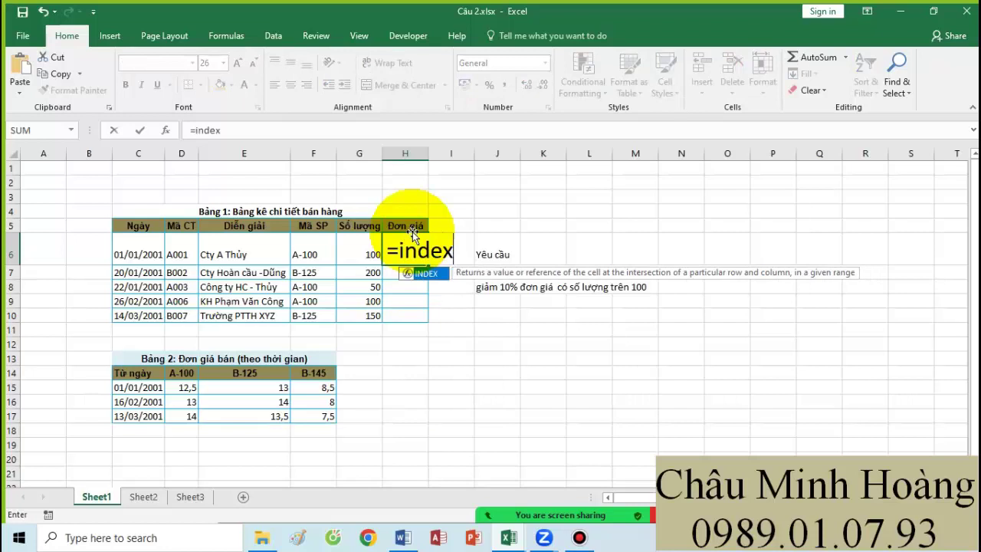
pyautogui.press('Tab')
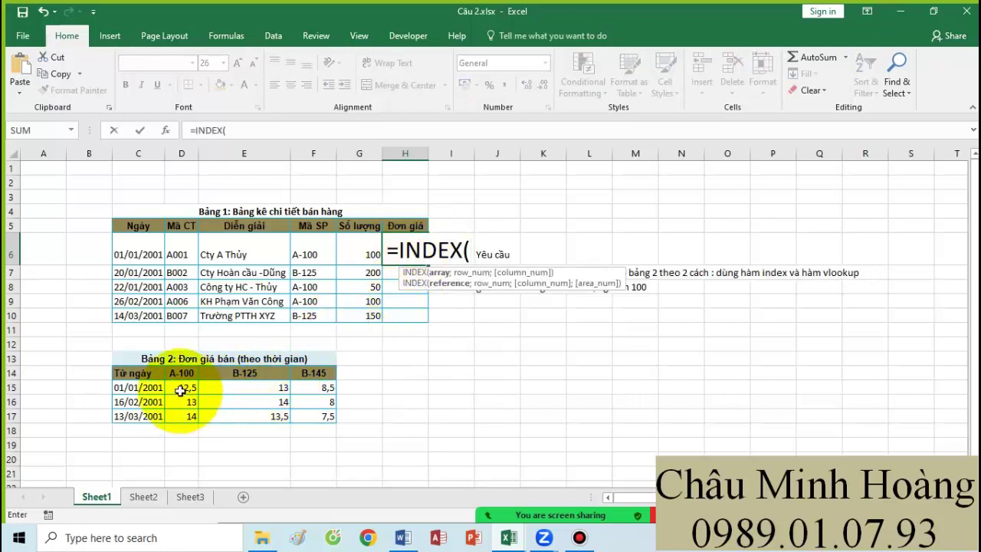
pyautogui.moveTo(181, 391); pyautogui.dragTo(299, 415)
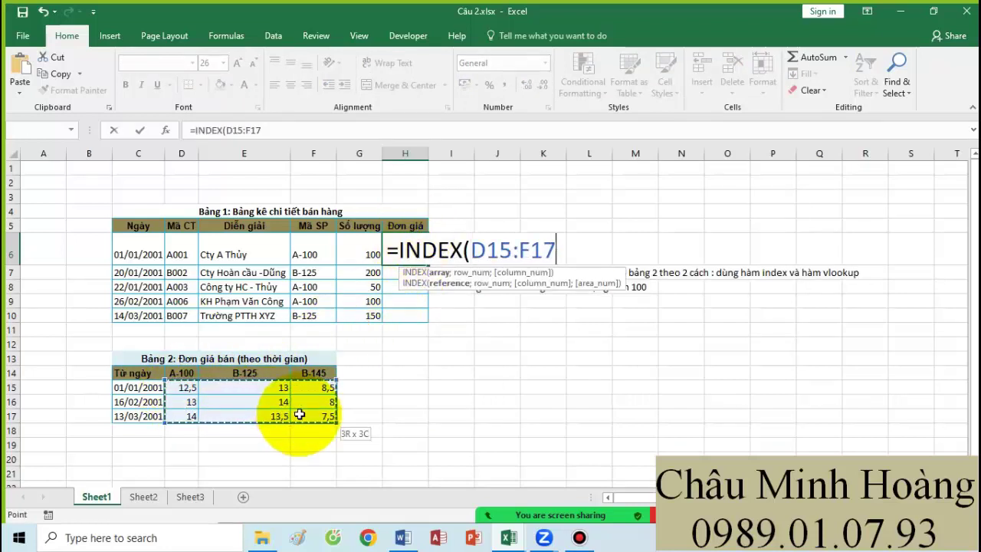
pyautogui.press('F4')
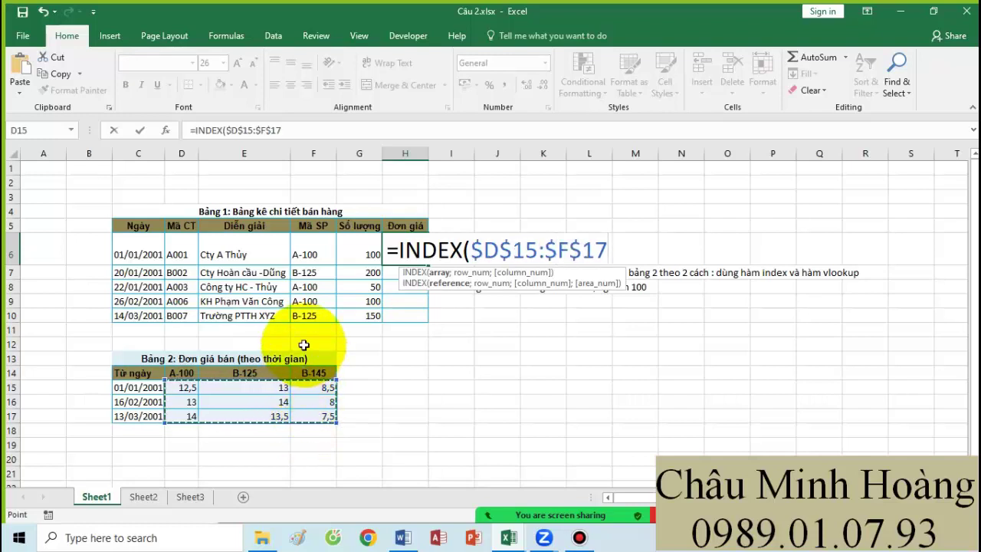
# Step: Add the row argument MATCH(C6;$C$15:$C$17;1) to the INDEX formula to look up the sale date
pyautogui.write(';ma')
pyautogui.press('Tab')
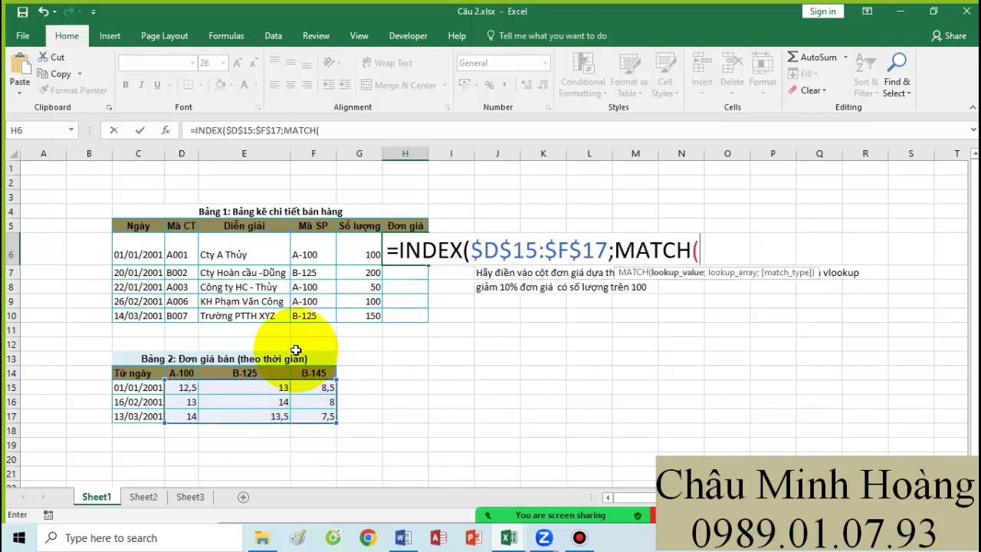
pyautogui.click(148, 253)
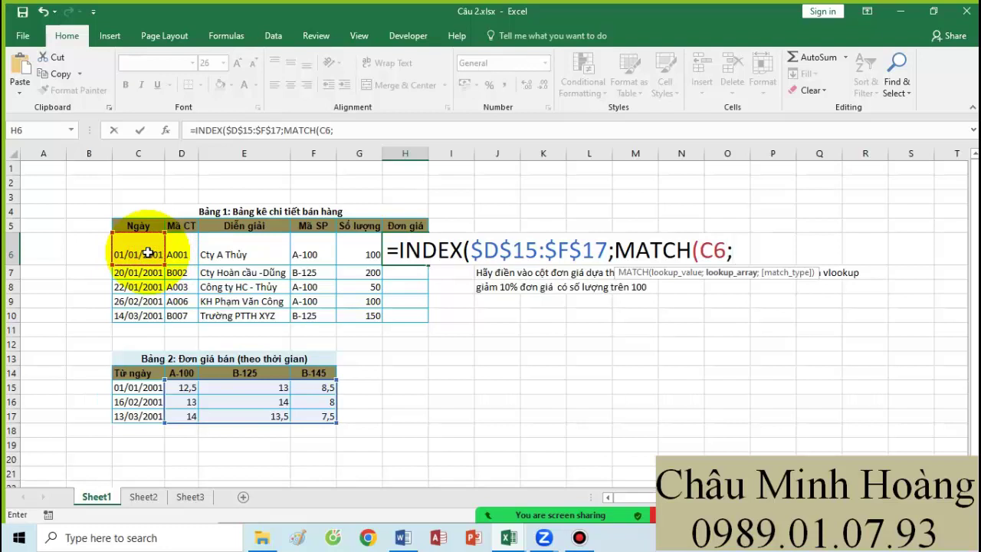
pyautogui.write(';')
pyautogui.moveTo(132, 389); pyautogui.dragTo(135, 416)
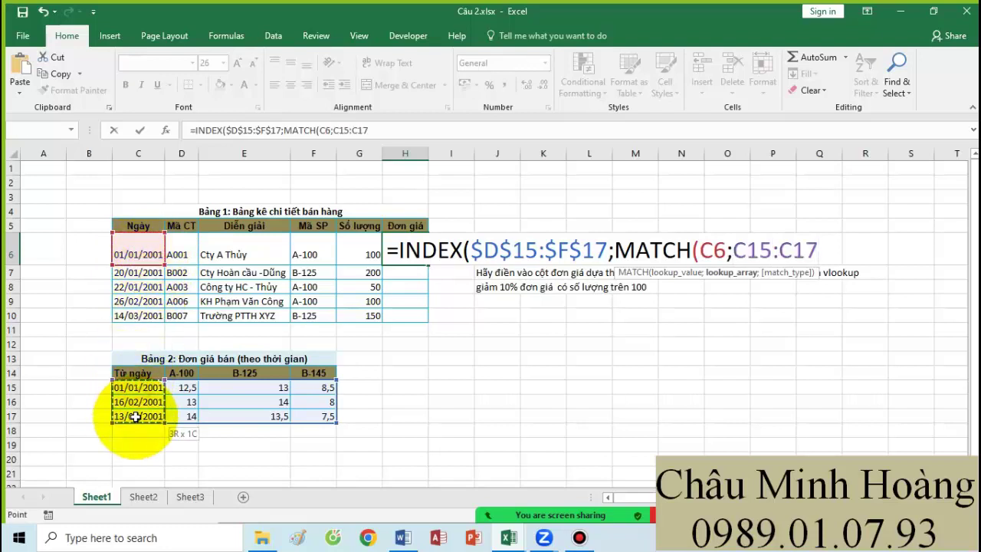
pyautogui.press('F4')
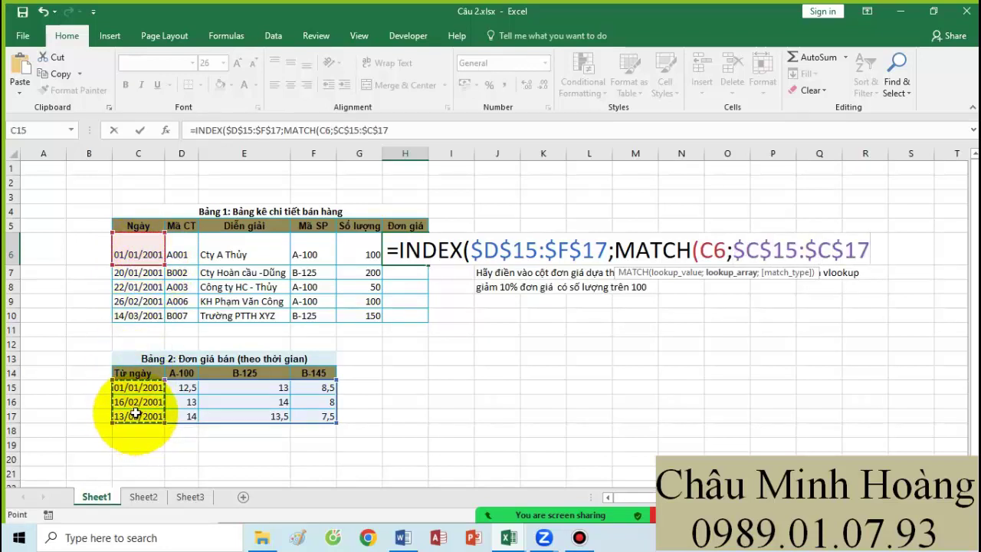
pyautogui.write(';1')
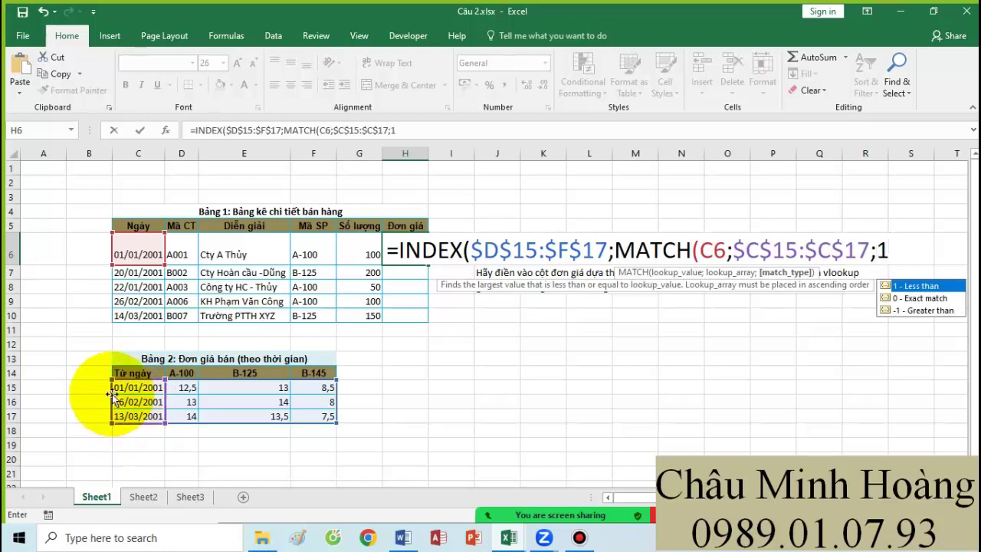
pyautogui.write(')')
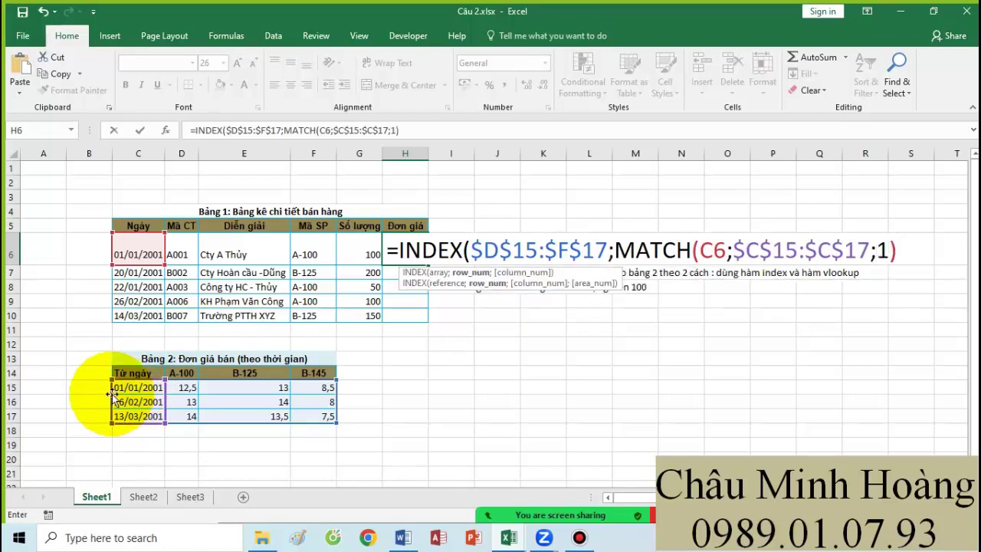
# Step: Add the column argument MATCH(F6;$D$14:$F$14;0) for the product code and complete the INDEX formula in H6
pyautogui.write(';ma')
pyautogui.press('Tab')
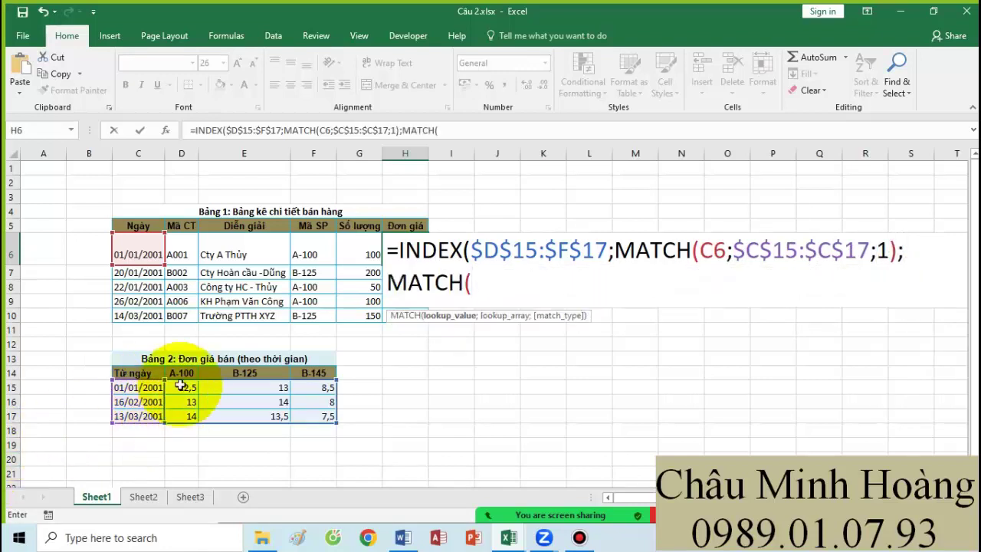
pyautogui.click(316, 252)
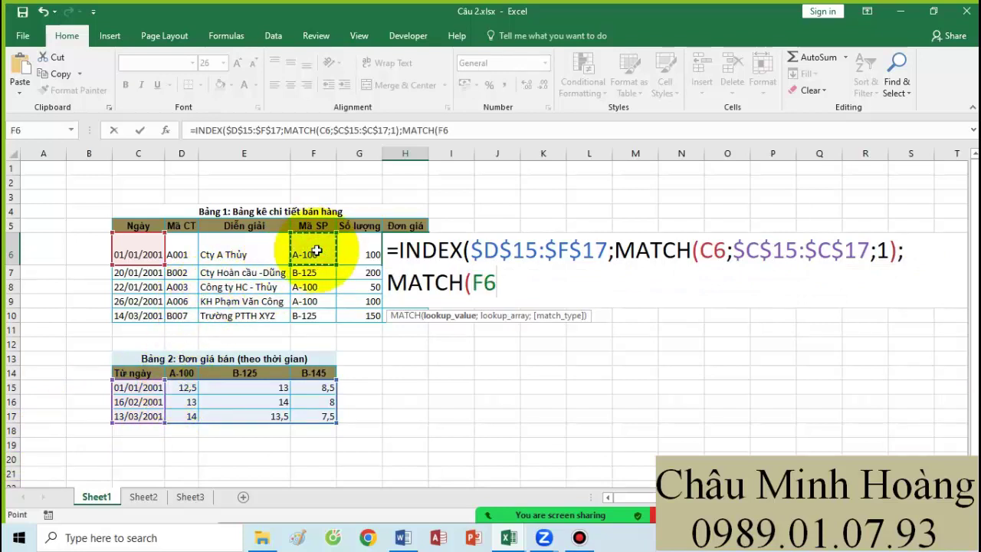
pyautogui.write(';')
pyautogui.click(185, 371)
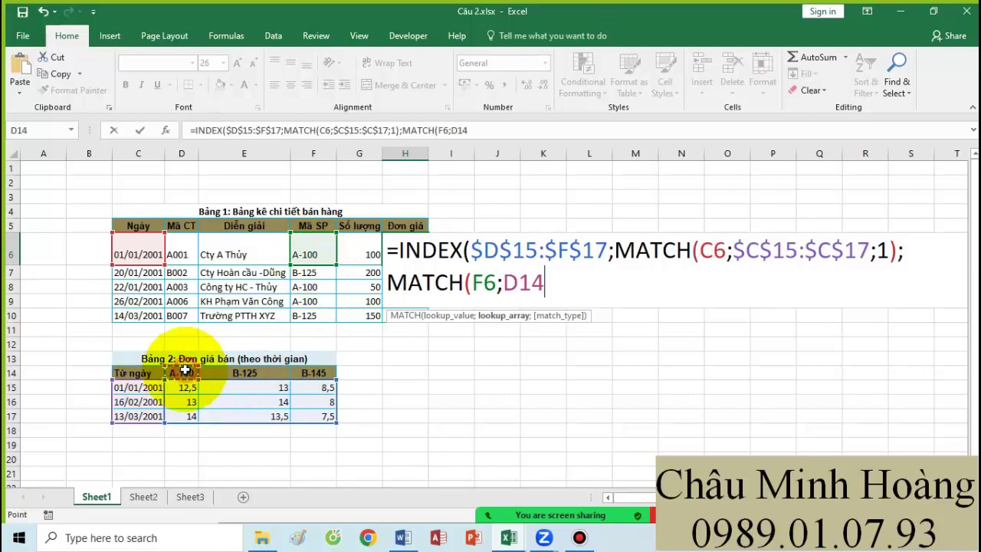
pyautogui.moveTo(185, 371); pyautogui.dragTo(316, 374)
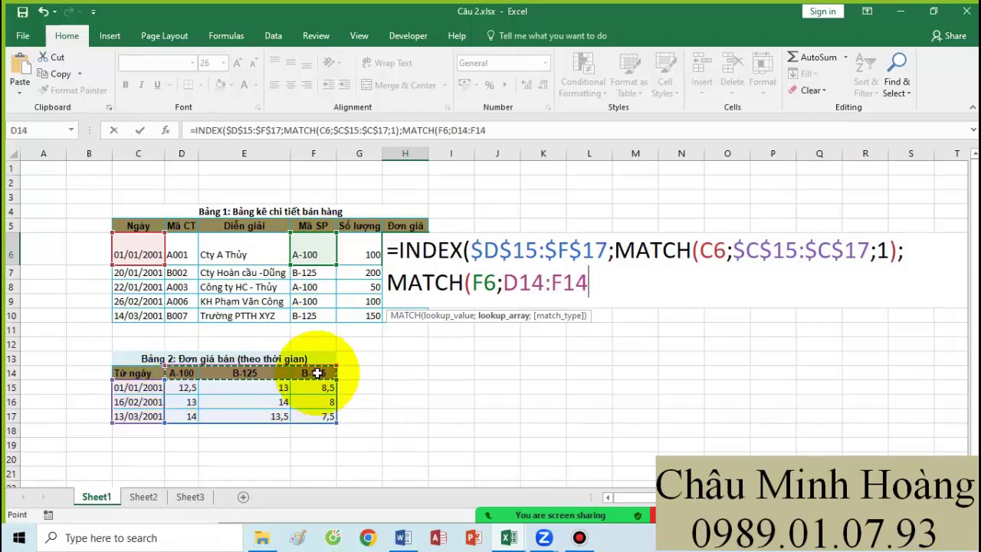
pyautogui.press('F4')
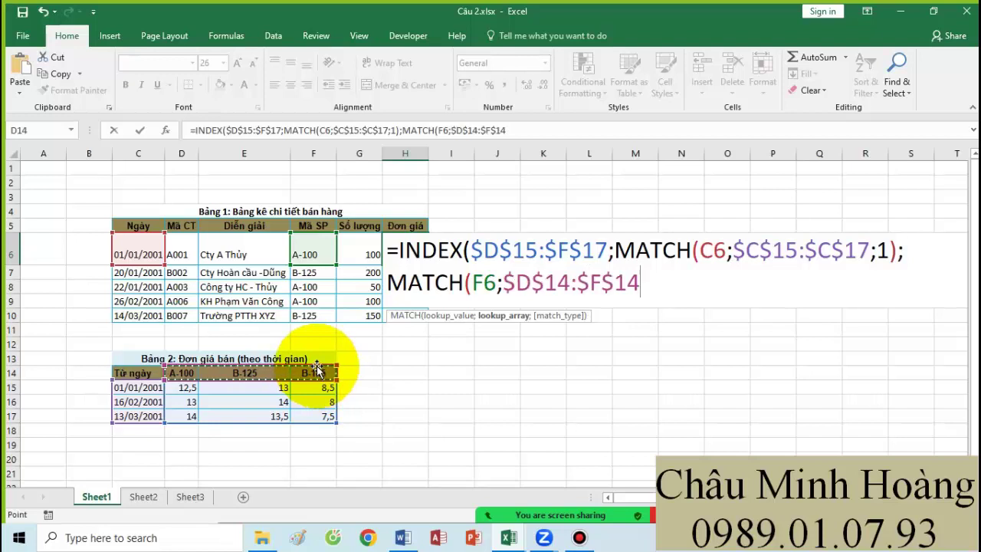
pyautogui.write(';0))')
pyautogui.press('Return')
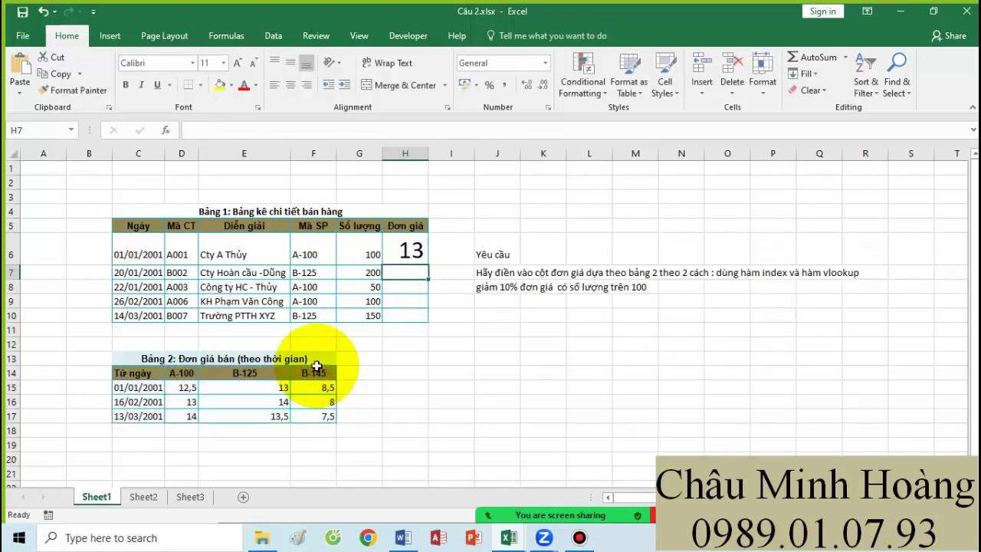
# Step: Recheck the end of the INDEX formula in H6 and autofit the width of column H
pyautogui.doubleClick(401, 250)
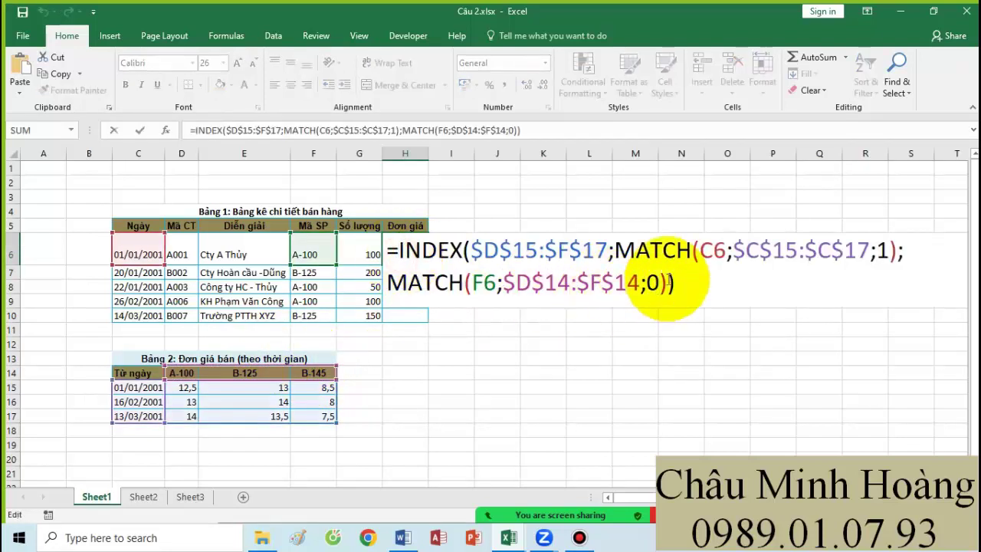
pyautogui.click(663, 283)
pyautogui.click(681, 287)
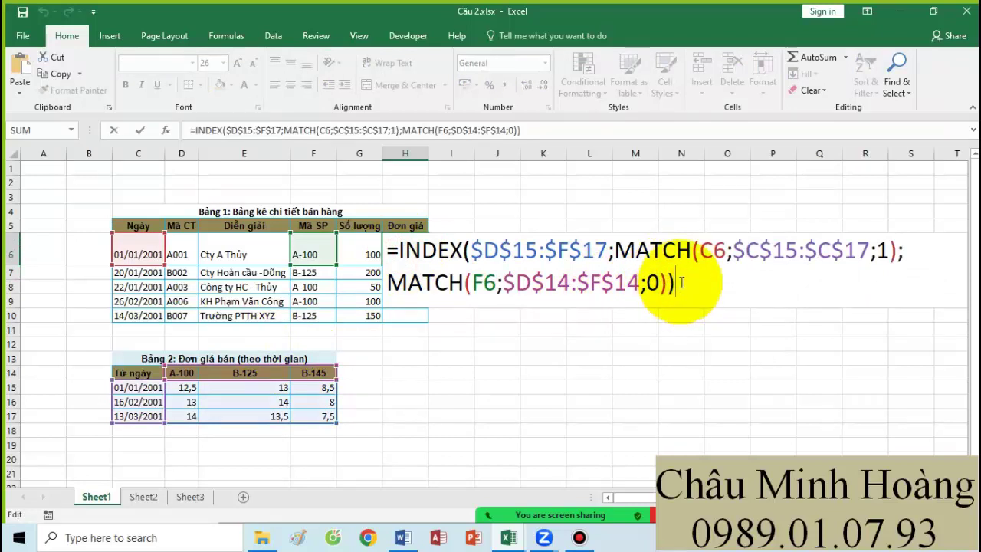
pyautogui.press('Return')
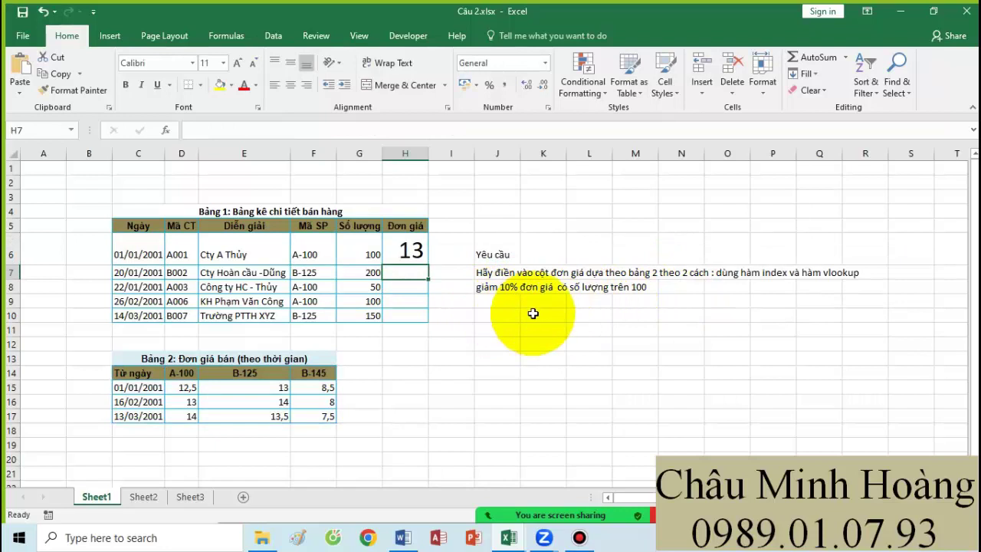
pyautogui.doubleClick(429, 153)
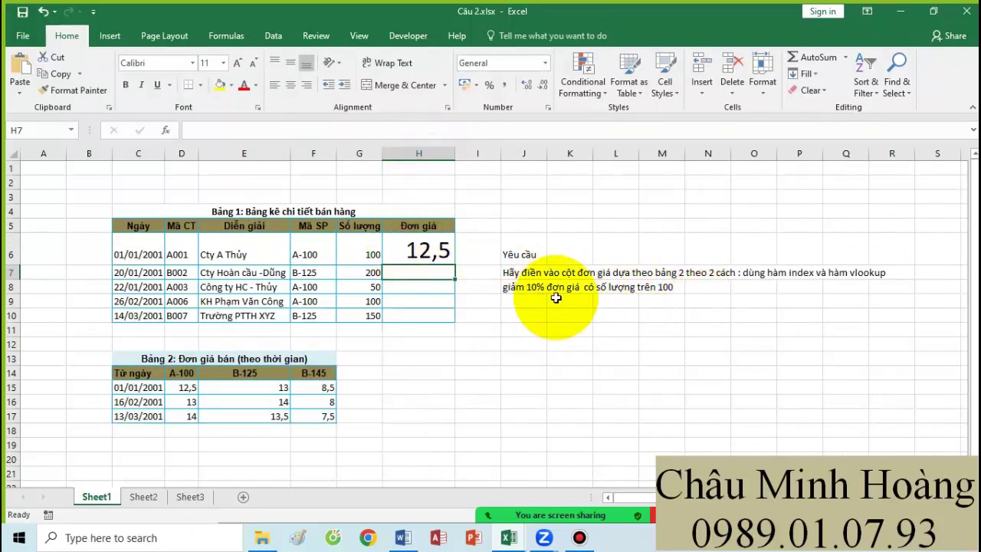
# Step: Multiply the INDEX formula in H6 by the quantity discount IF(G6>10;90%;1)
pyautogui.doubleClick(407, 249)
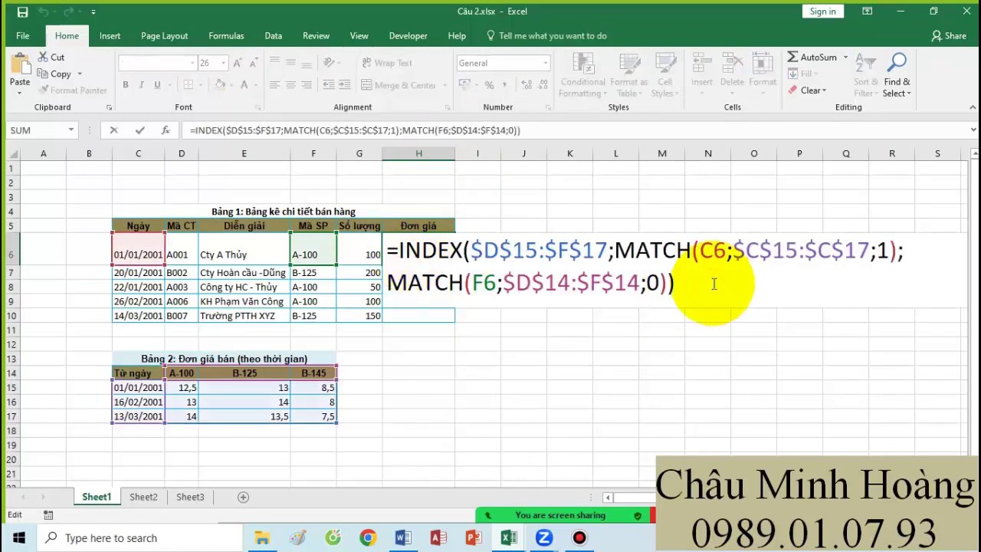
pyautogui.write('*if(')
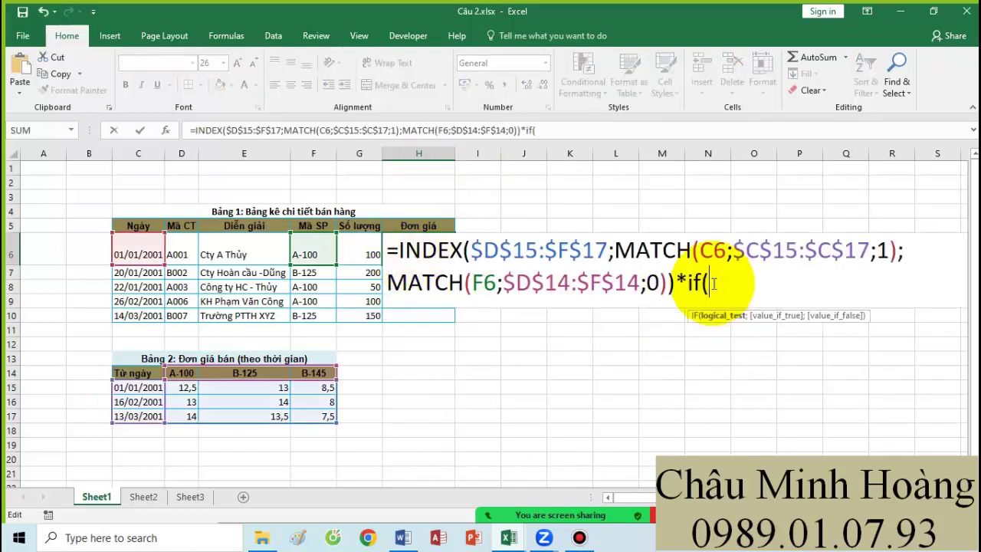
pyautogui.click(372, 254)
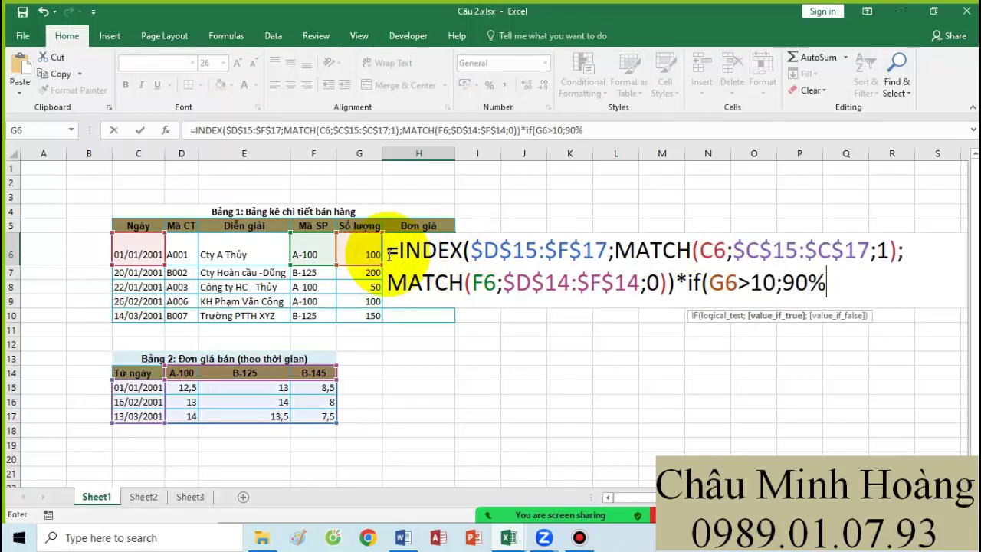
pyautogui.write('>10;90%;1)')
pyautogui.press('Return')
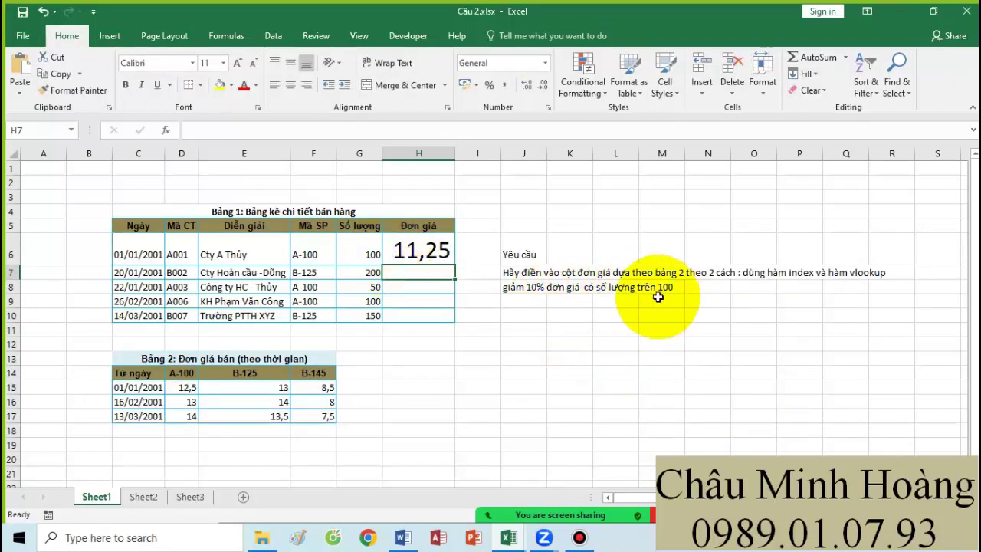
# Step: Correct the quantity threshold in the H6 formula's IF condition to G6>100
pyautogui.click(400, 255)
pyautogui.doubleClick(399, 255)
pyautogui.moveTo(389, 250); pyautogui.dragTo(794, 284)
pyautogui.click(780, 284)
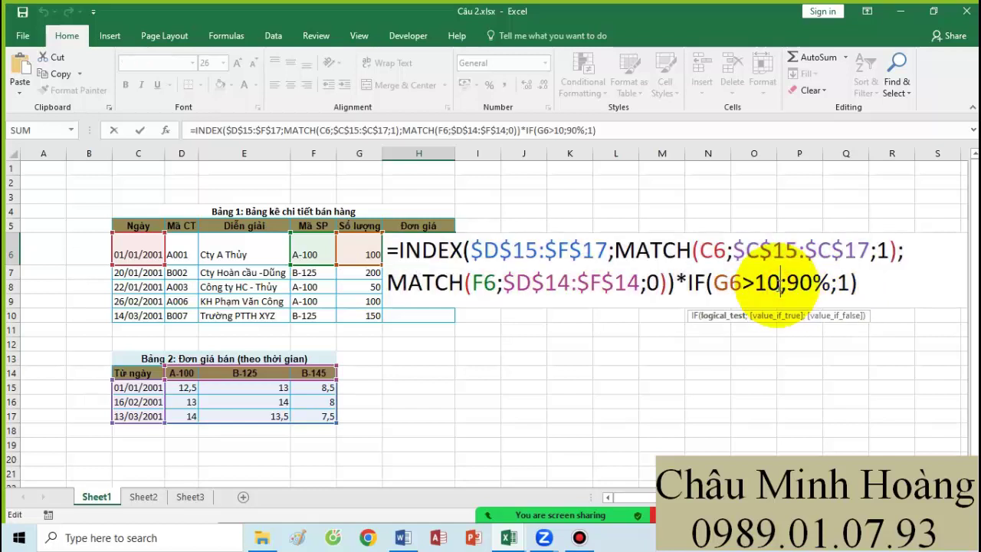
pyautogui.write('0')
pyautogui.press('Return')
# Step: Copy the H6 formula without its equals sign into the Word notes below "Câu 2 :" and add a new line after it
pyautogui.click(445, 255)
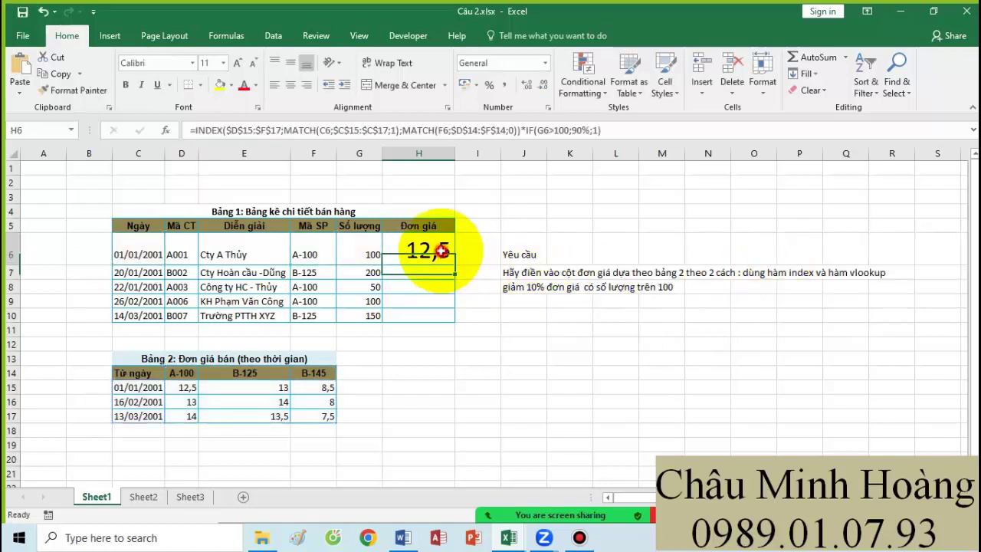
pyautogui.doubleClick(406, 254)
pyautogui.moveTo(401, 252); pyautogui.dragTo(930, 302)
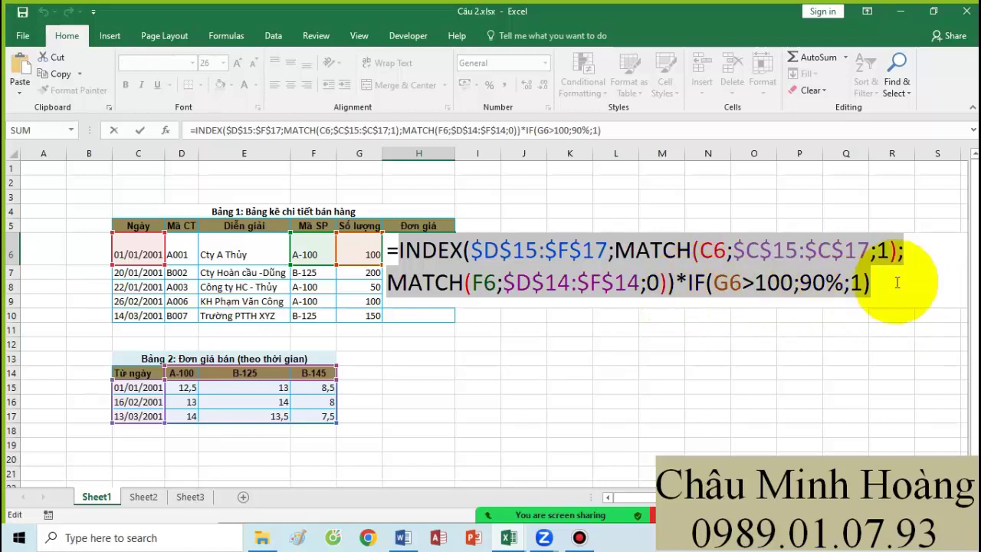
pyautogui.press('Escape')
pyautogui.click(400, 536)
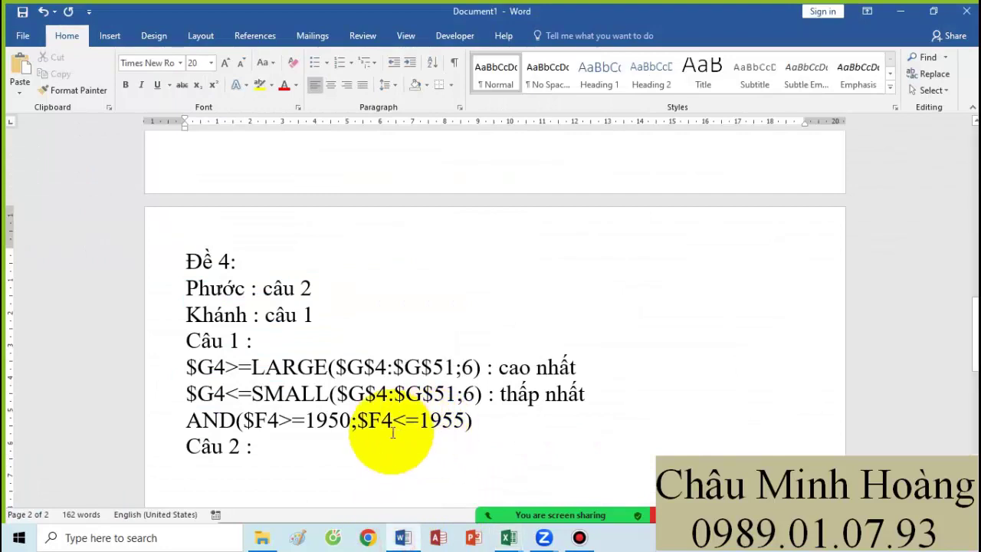
pyautogui.click(345, 448)
pyautogui.press('Return')
pyautogui.write('INDEX($D$15:$F$17;MATCH(C6;$C$15:$C$17;0);MATCH(H5;$D$14:$F$14;0))*IF(G6>100;90%;1)')
pyautogui.scroll(-1, 360, 433)
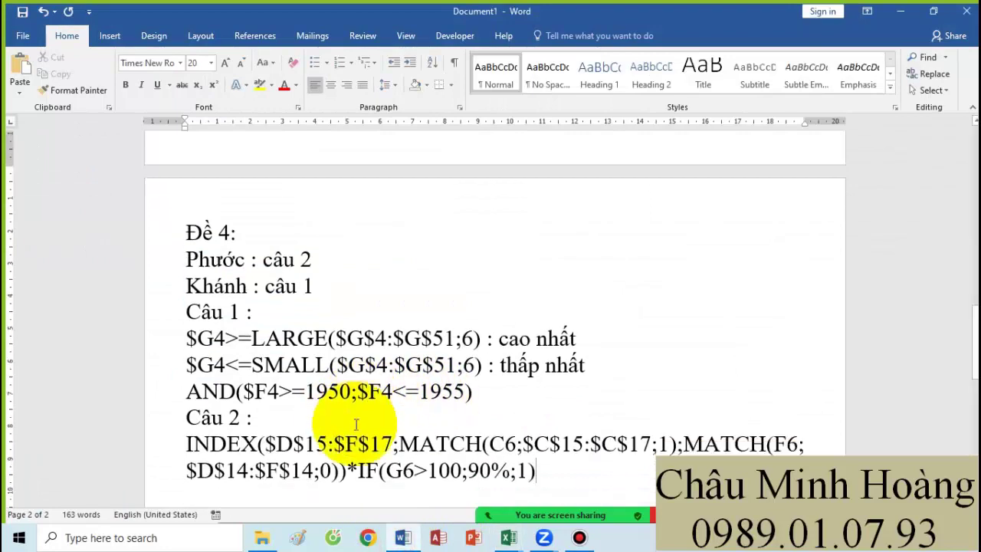
pyautogui.press('Return')
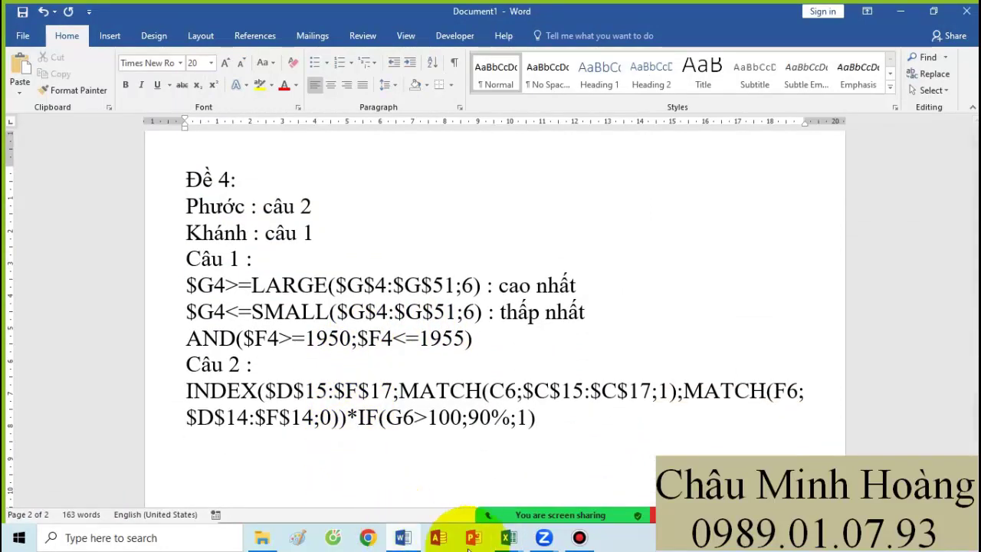
# Step: Switch back to Câu 2.xlsx and replace the H6 formula with a VLOOKUP that uses C6 as the lookup value
pyautogui.click(508, 537)
pyautogui.click(463, 491)
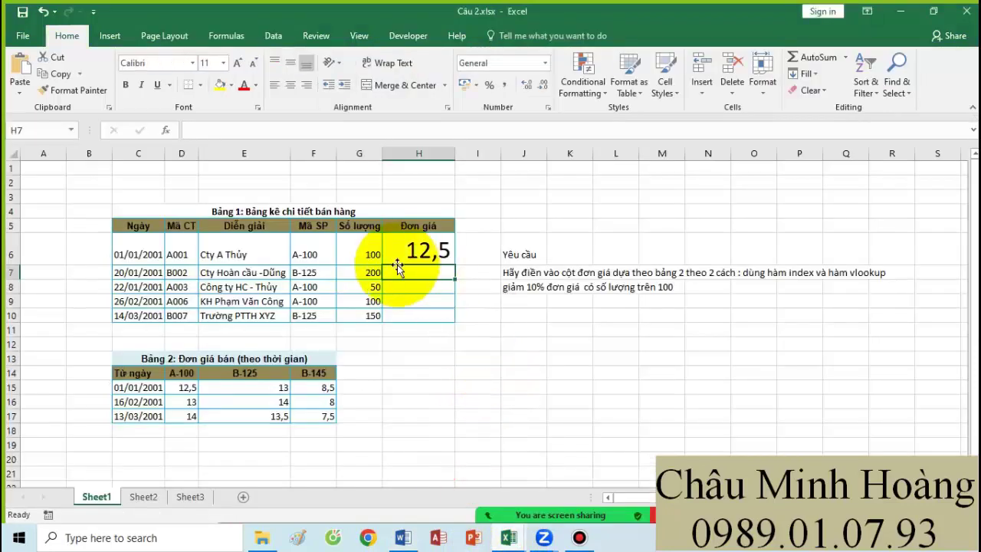
pyautogui.click(410, 249)
pyautogui.write('=vl')
pyautogui.press('Tab')
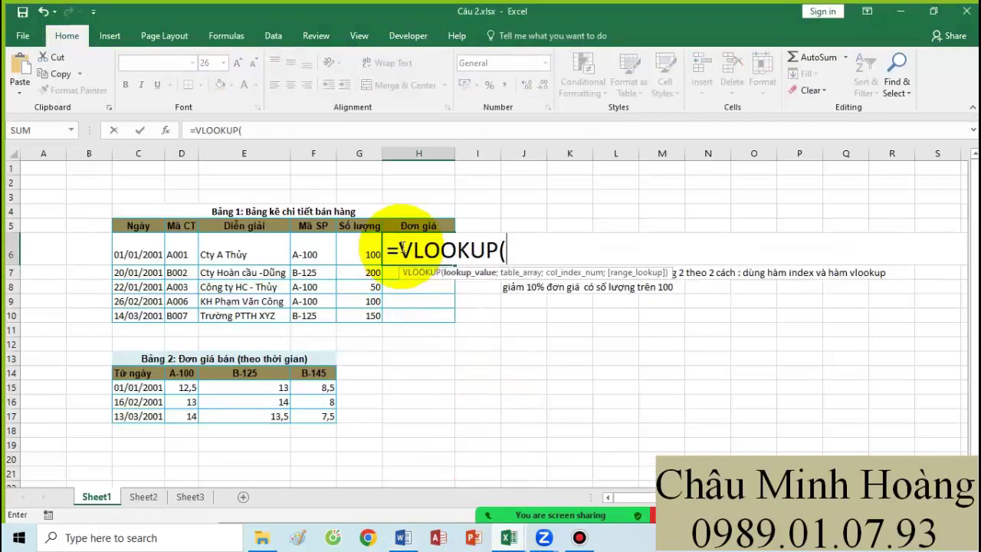
pyautogui.click(146, 245)
pyautogui.write(';')
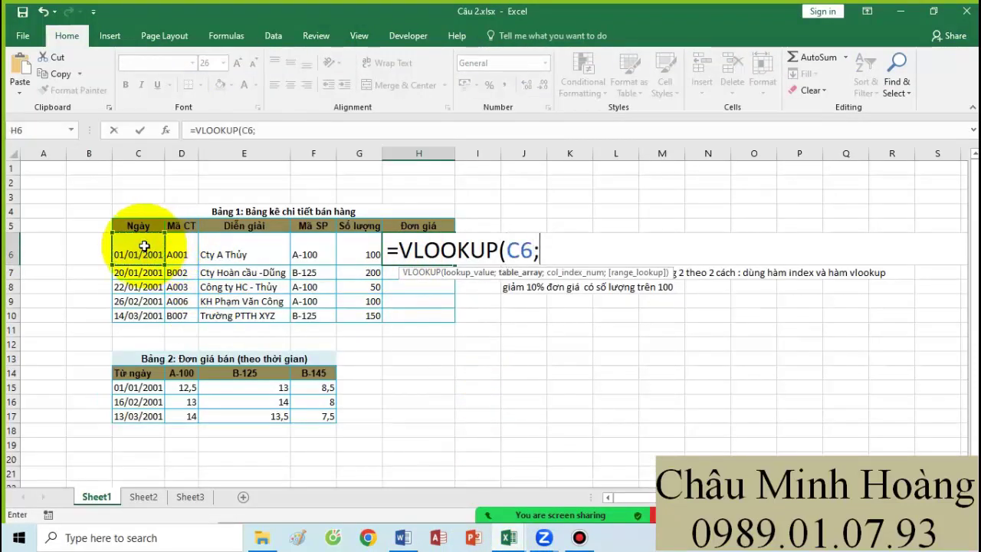
# Step: Set the absolute range $C$15:$F$17 as the table array of the VLOOKUP in H6
pyautogui.click(138, 387)
pyautogui.moveTo(229, 402); pyautogui.dragTo(305, 411)
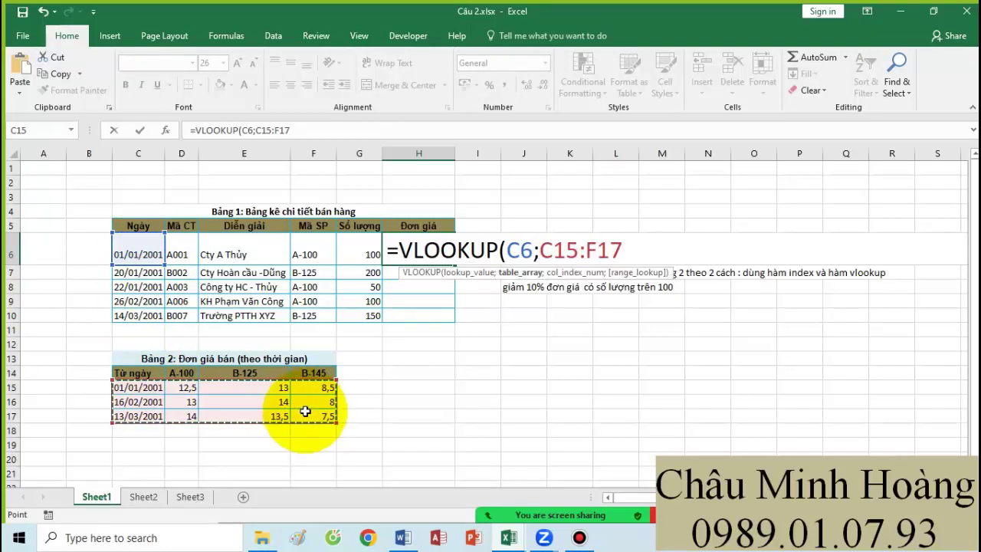
pyautogui.press('F4')
# Step: Complete the H6 VLOOKUP with the column index IF(F6="A-100";2;IF(F6="B-125";3;4)) and range lookup 1
pyautogui.write(';if(')
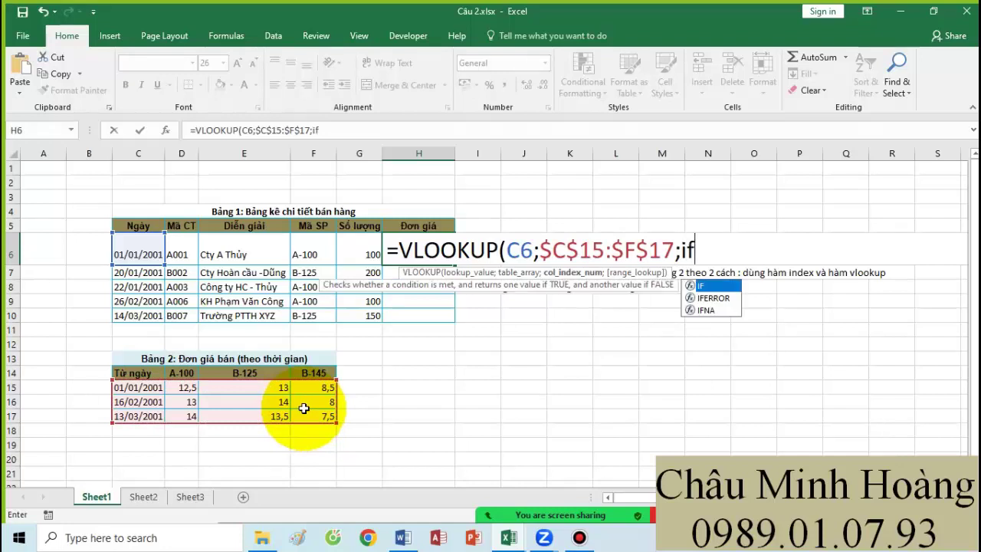
pyautogui.click(306, 253)
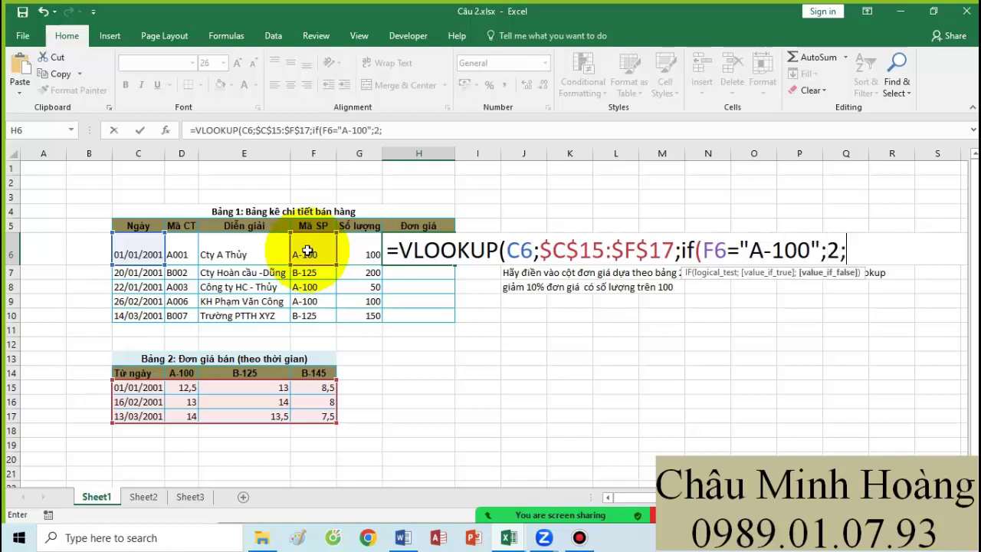
pyautogui.write('="A-100";2;if(')
pyautogui.click(306, 253)
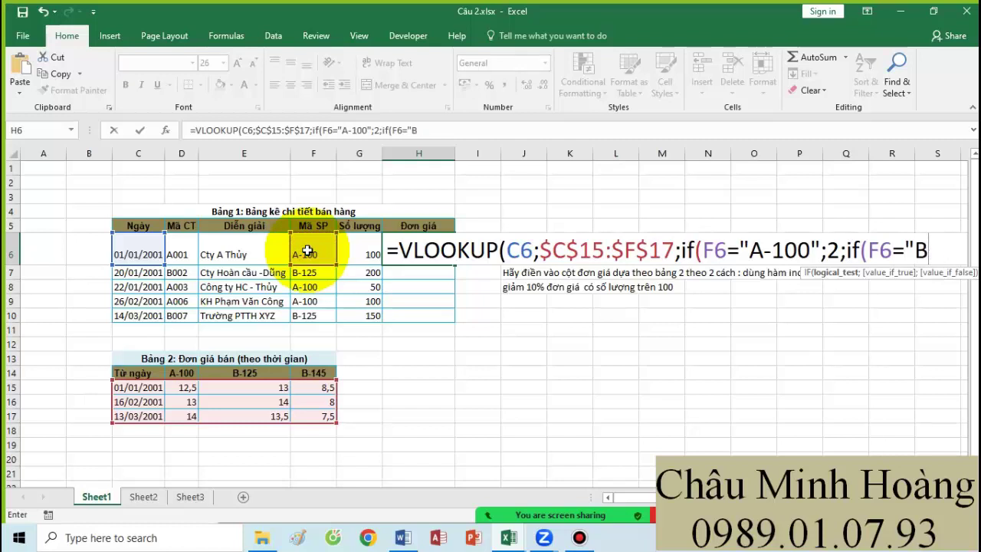
pyautogui.write('="B-125";')
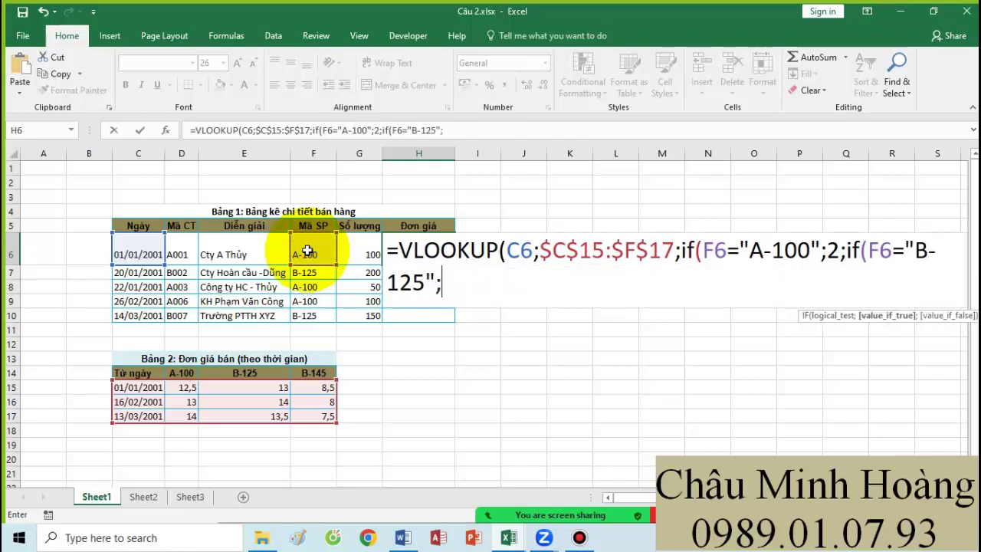
pyautogui.write('3;4));')
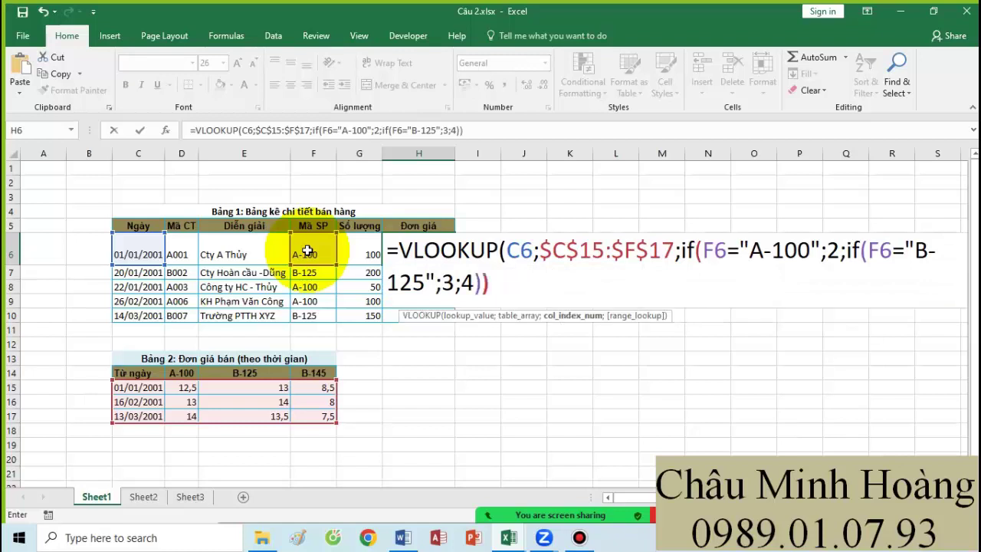
pyautogui.write('1)')
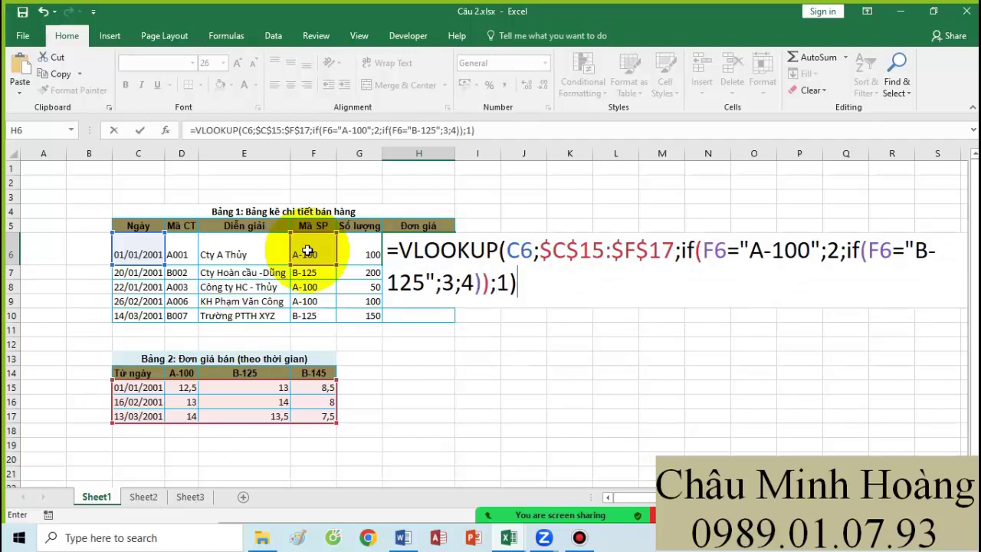
pyautogui.press('Return')
# Step: Multiply the VLOOKUP formula in H6 by the quantity discount IF(G6>100;90%;1)
pyautogui.click(437, 246)
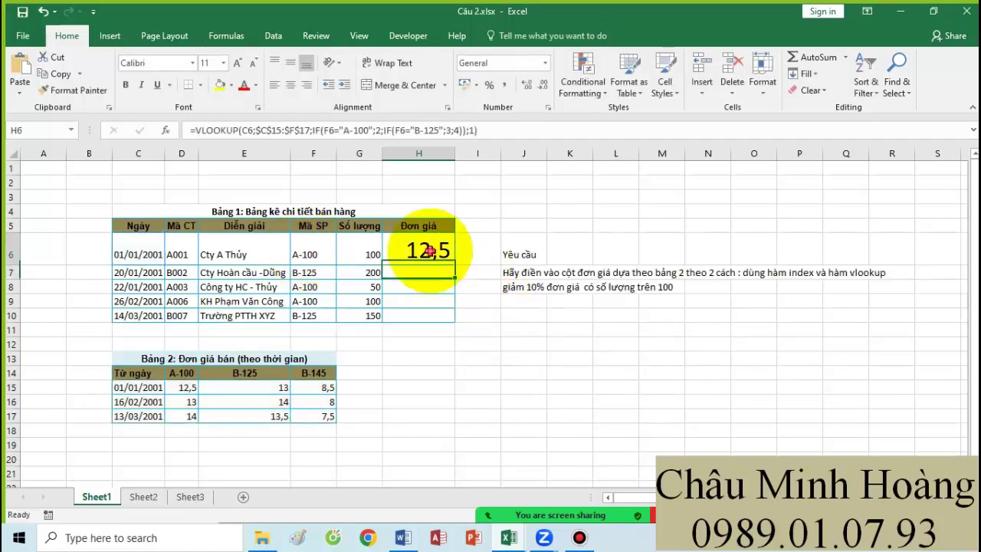
pyautogui.doubleClick(431, 250)
pyautogui.click(539, 285)
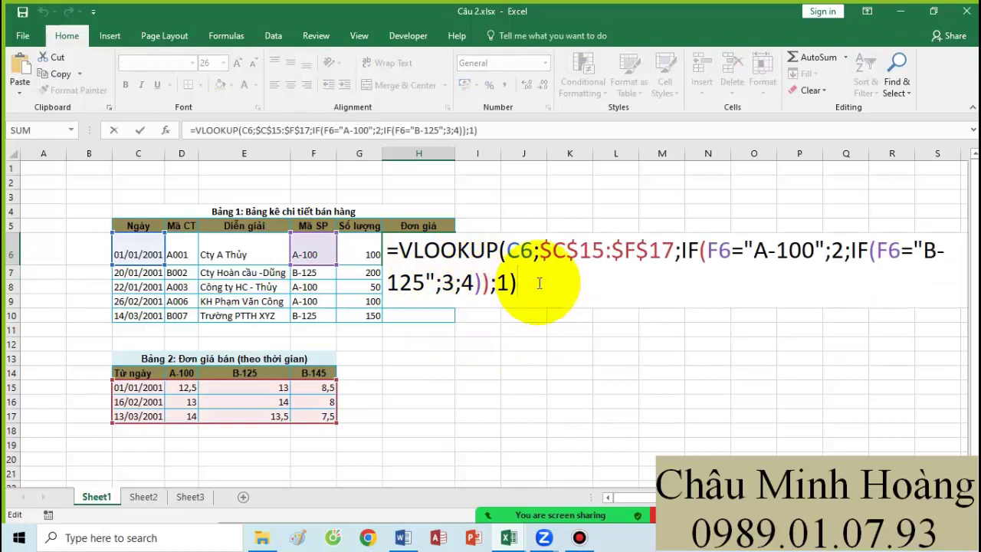
pyautogui.write('*if(')
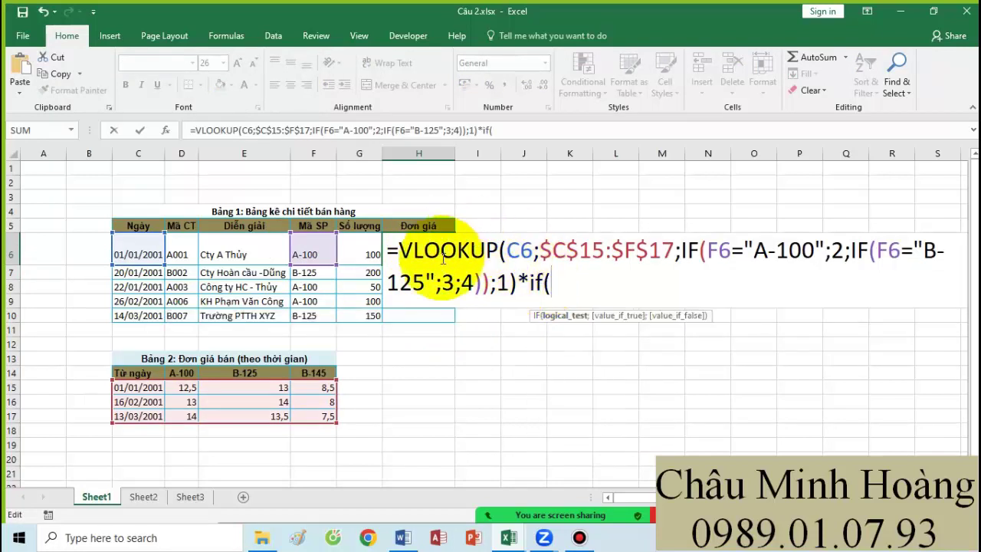
pyautogui.click(368, 252)
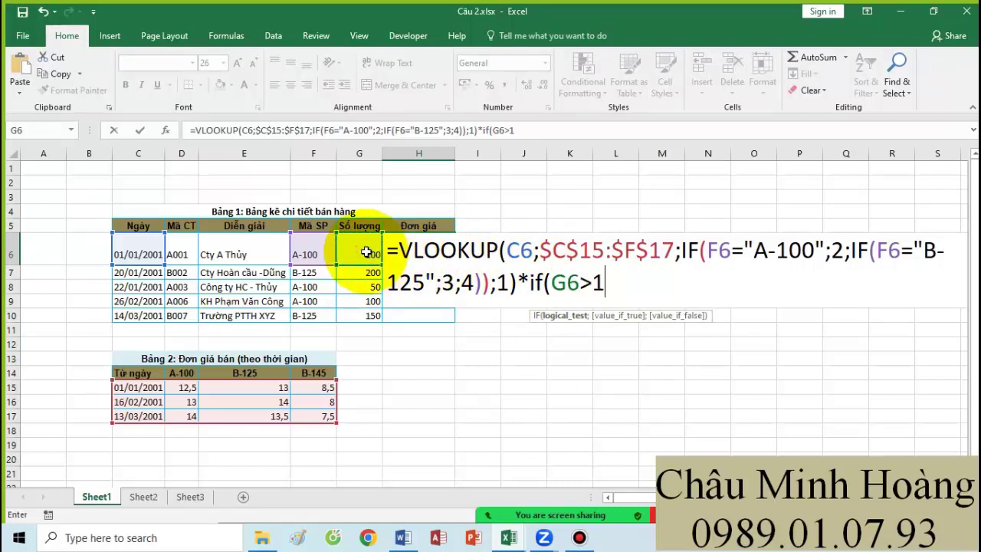
pyautogui.write('>100;')
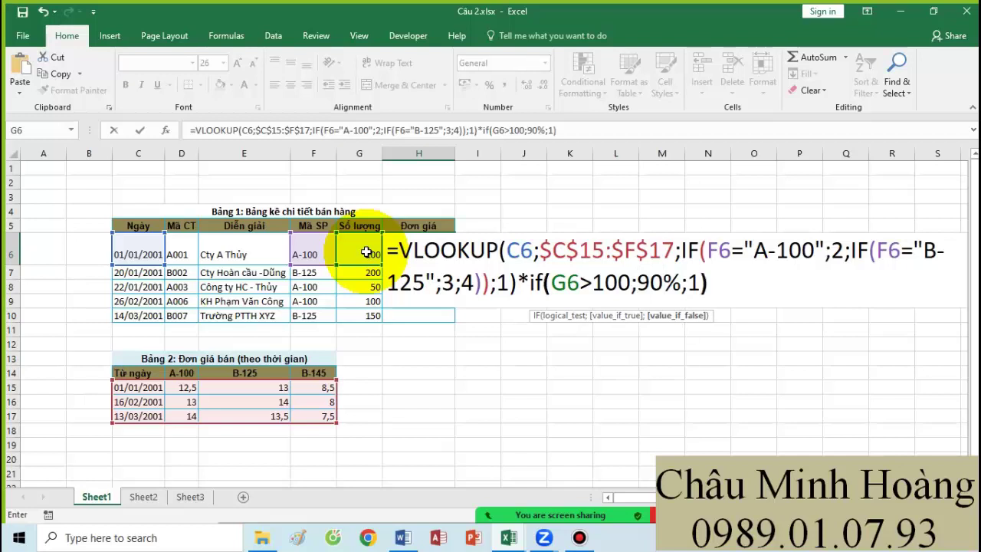
pyautogui.write('90%;1)')
pyautogui.press('Return')
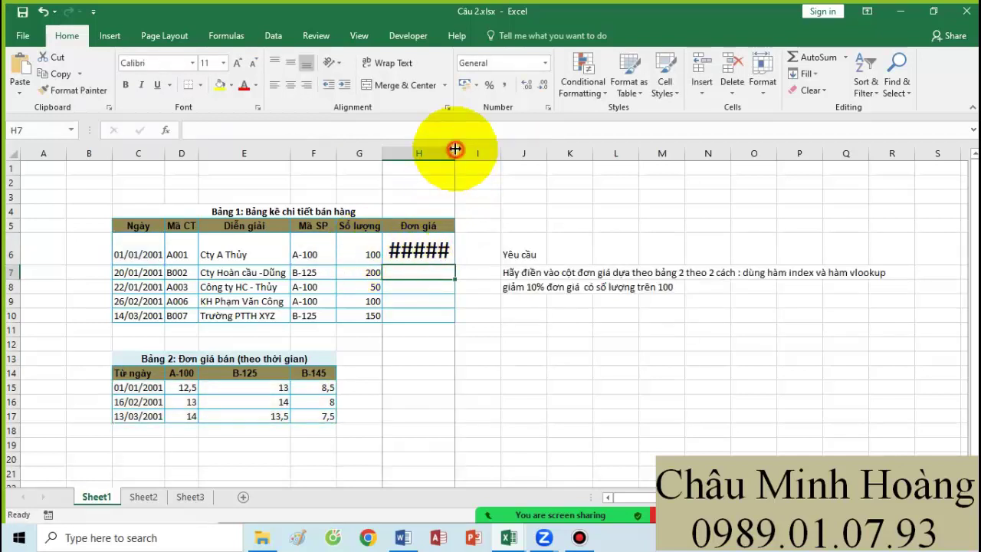
# Step: Fit the width of column H to its contents and set the number format of H6 to General
pyautogui.doubleClick(454, 149)
pyautogui.click(450, 253)
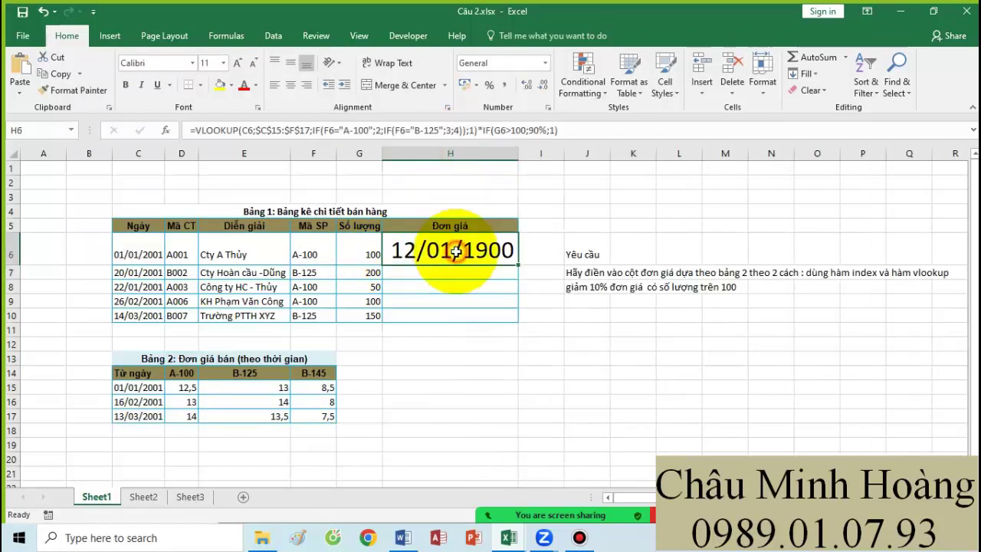
pyautogui.click(545, 63)
pyautogui.click(533, 115)
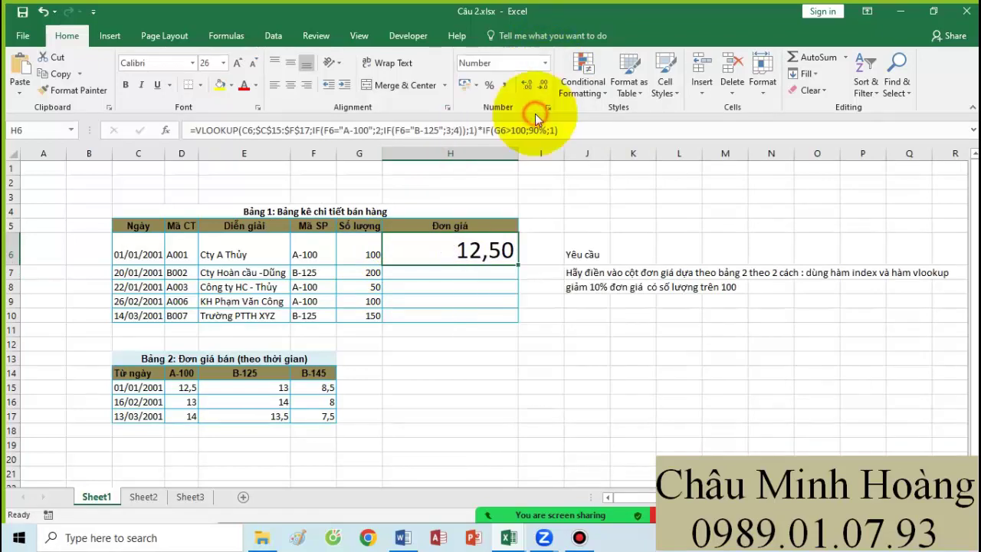
pyautogui.click(545, 63)
pyautogui.click(533, 98)
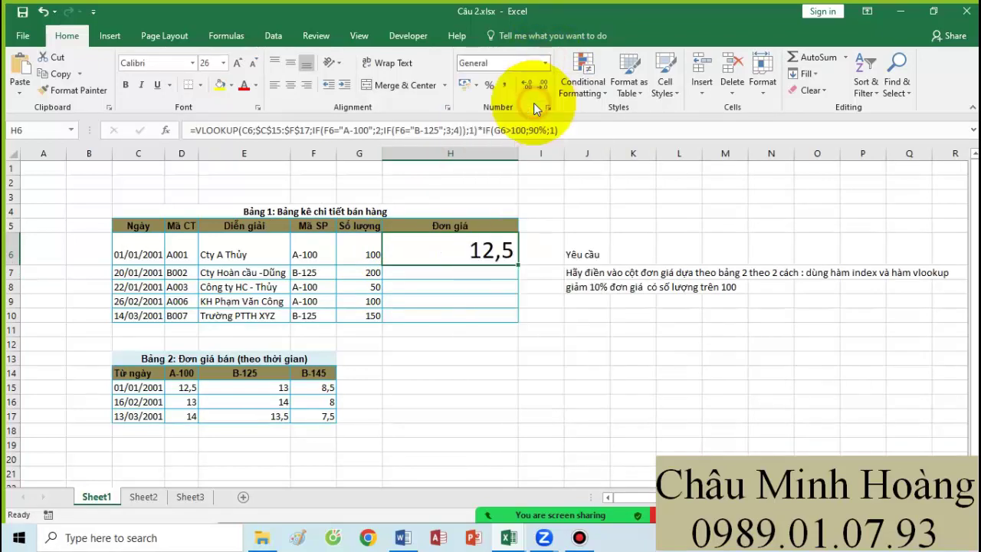
# Step: Copy the H6 VLOOKUP formula without its equals sign into the Word notes and highlight the INDEX part above it, through the asterisk, in yellow
pyautogui.doubleClick(489, 245)
pyautogui.moveTo(398, 257); pyautogui.dragTo(719, 285)
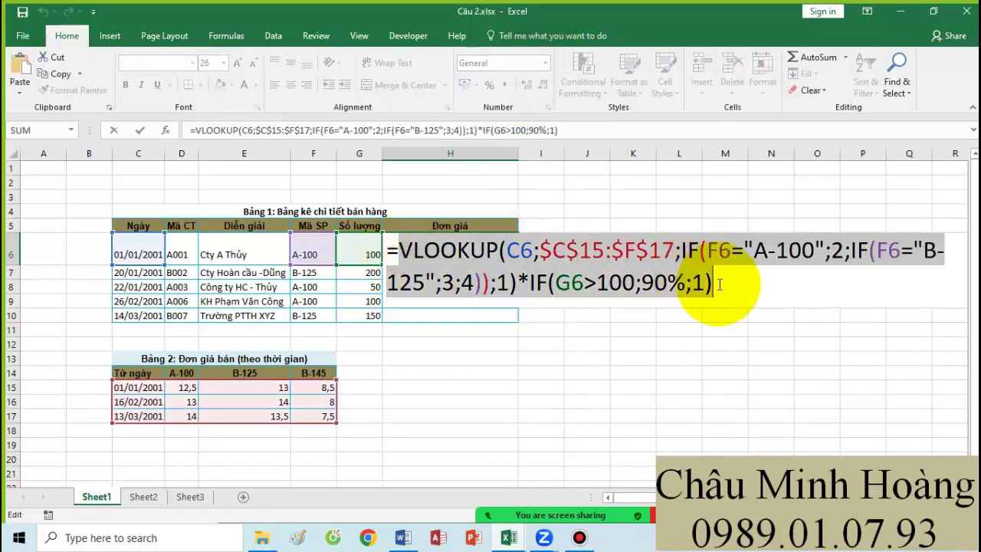
pyautogui.press('Return')
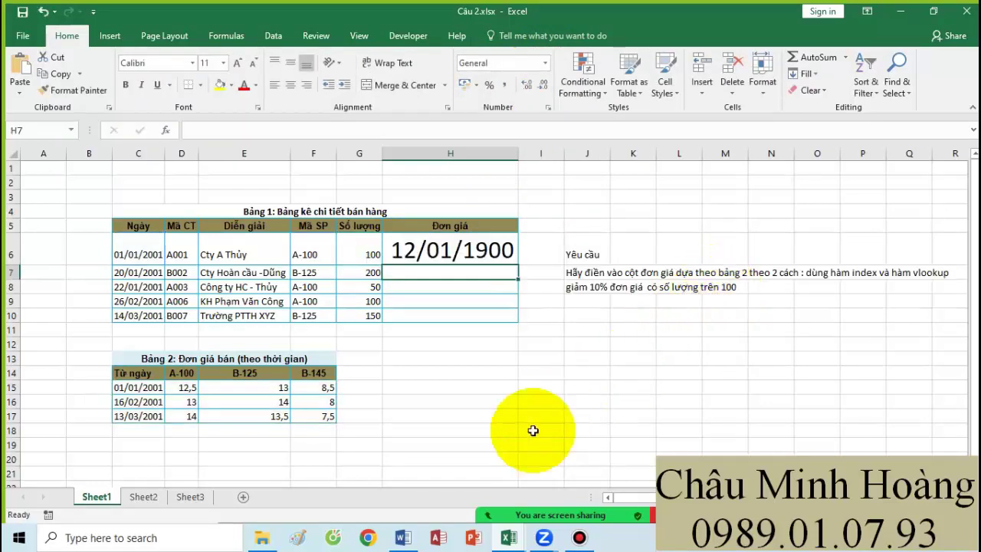
pyautogui.click(403, 537)
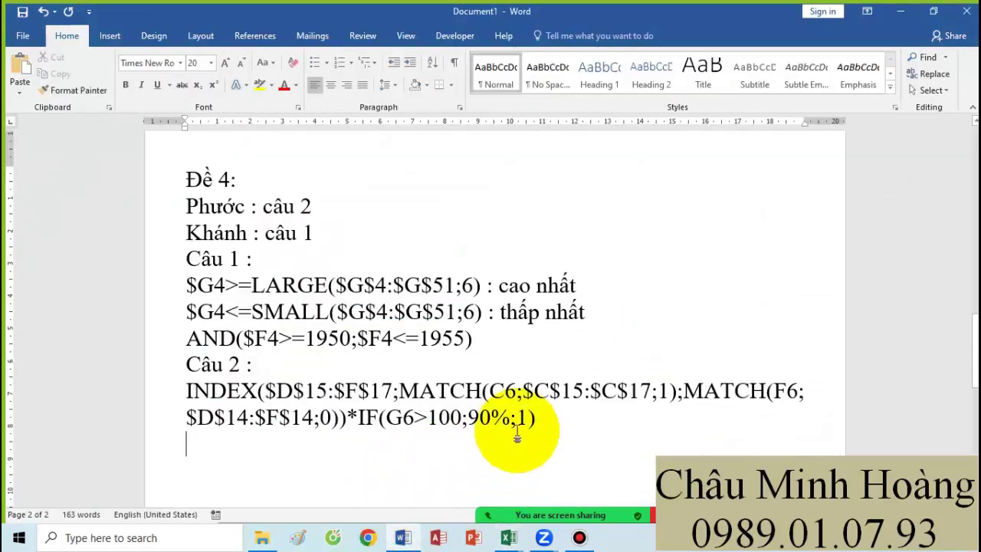
pyautogui.hotkey('ctrl', 'v')
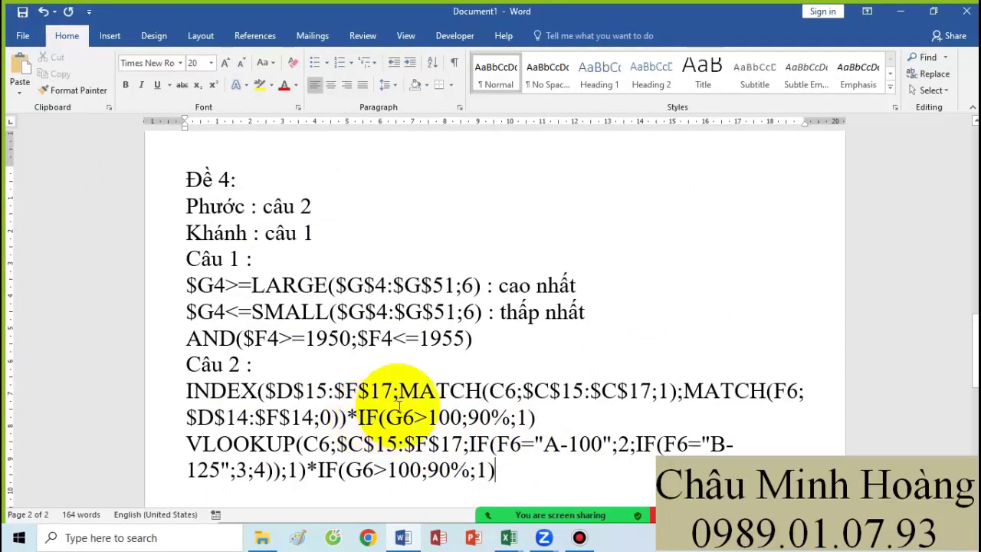
pyautogui.moveTo(346, 417); pyautogui.dragTo(210, 391)
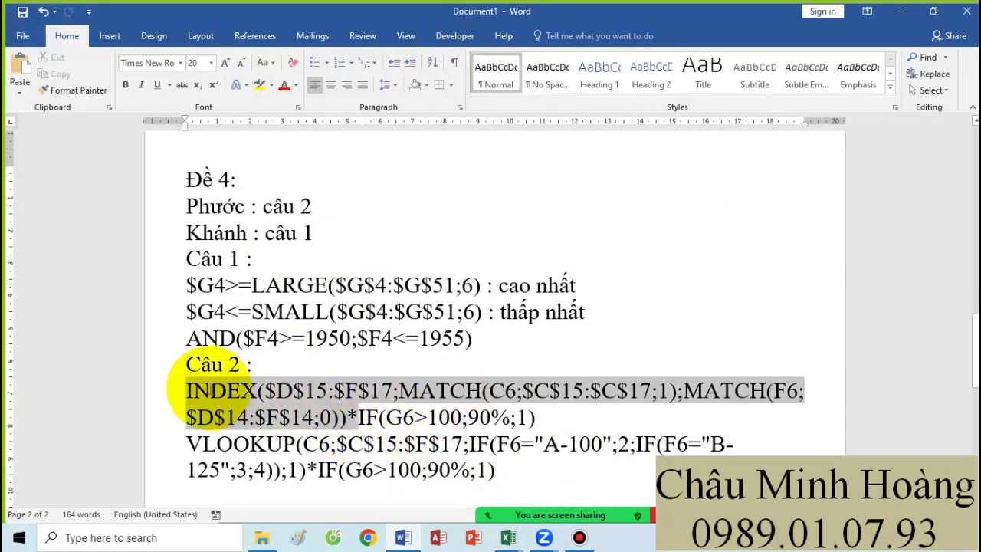
pyautogui.click(258, 82)
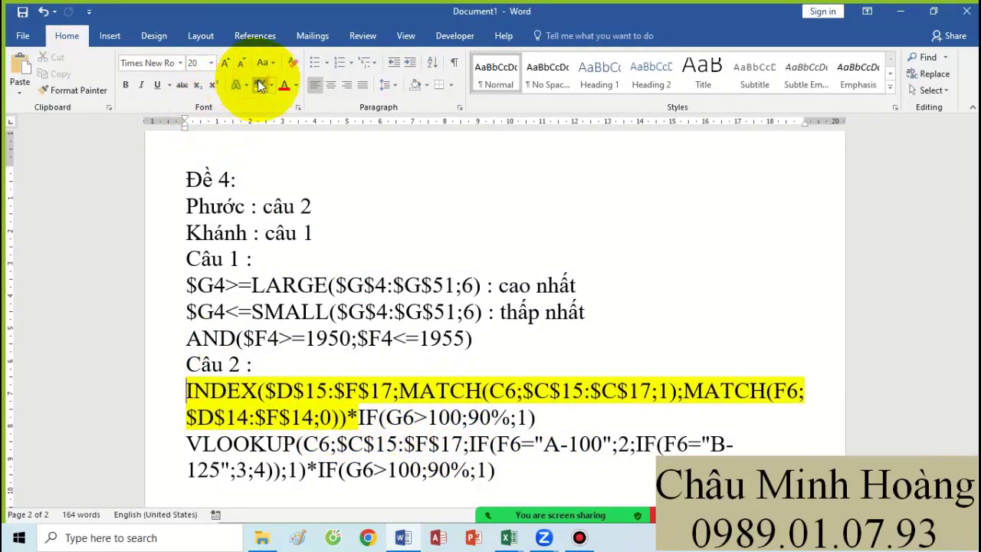
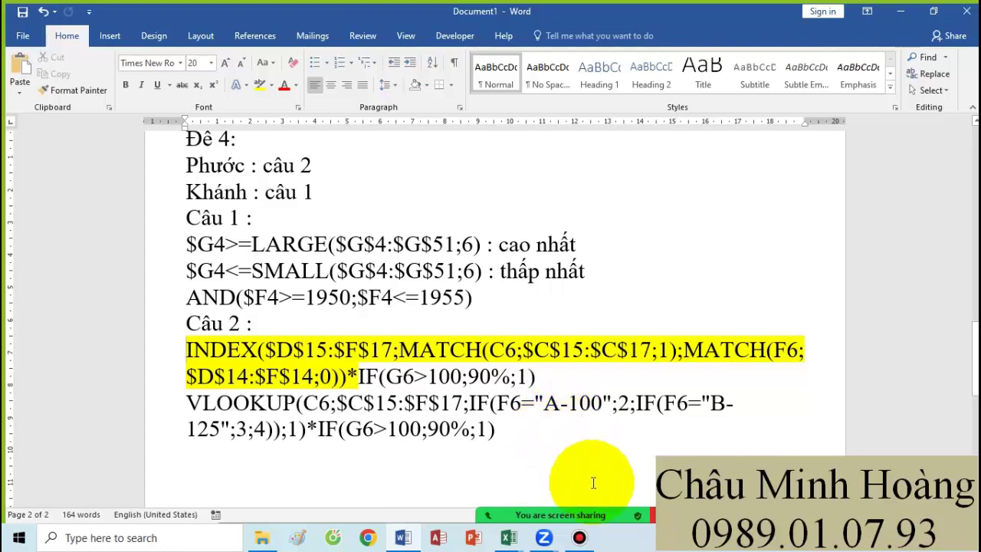
pyautogui.click(579, 537)
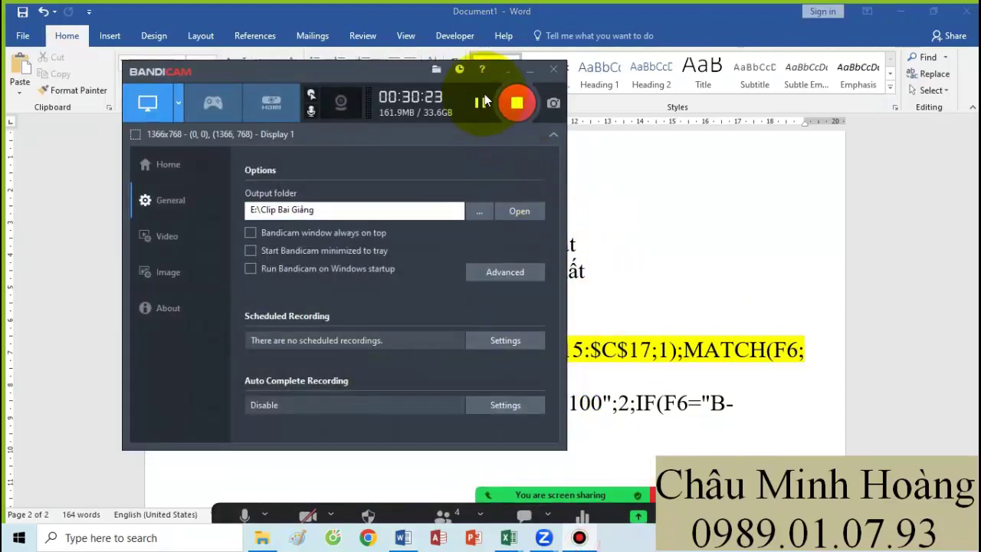
pyautogui.hotkey('alt', 'Tab')
pyautogui.click(528, 76)
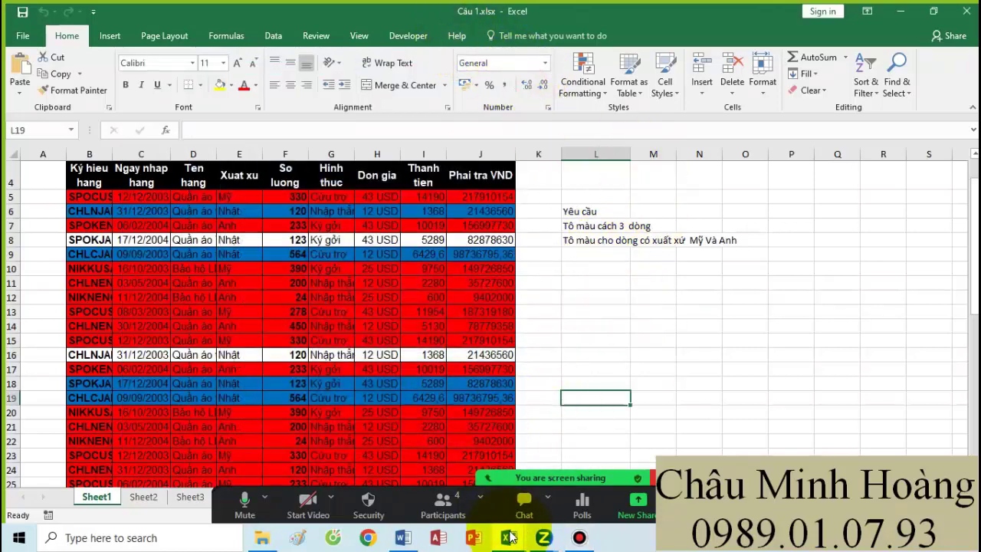
# Step: In Excel, bring up Câu 1.xlsx and open the conditional formatting rules manager for the data range B5:J51
pyautogui.moveTo(509, 536)
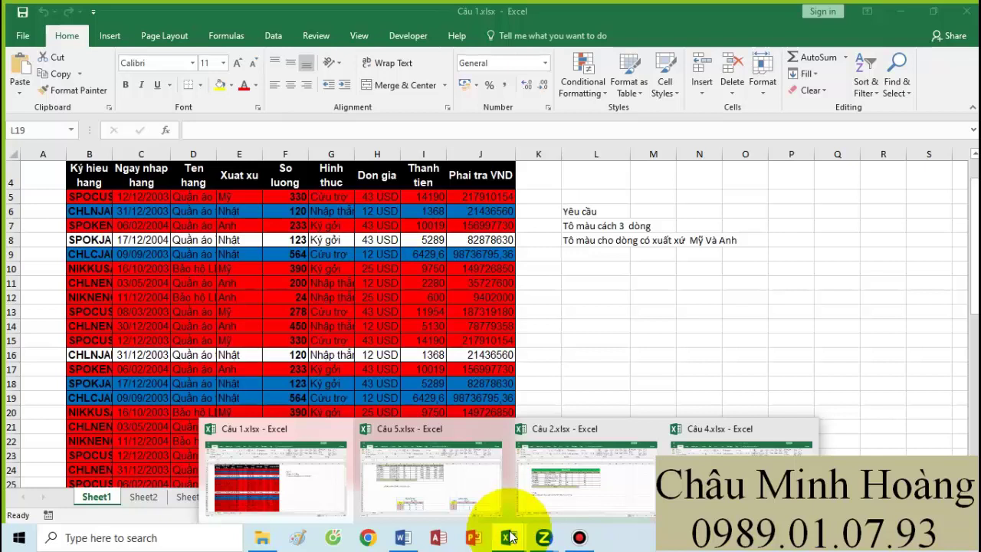
pyautogui.click(567, 342)
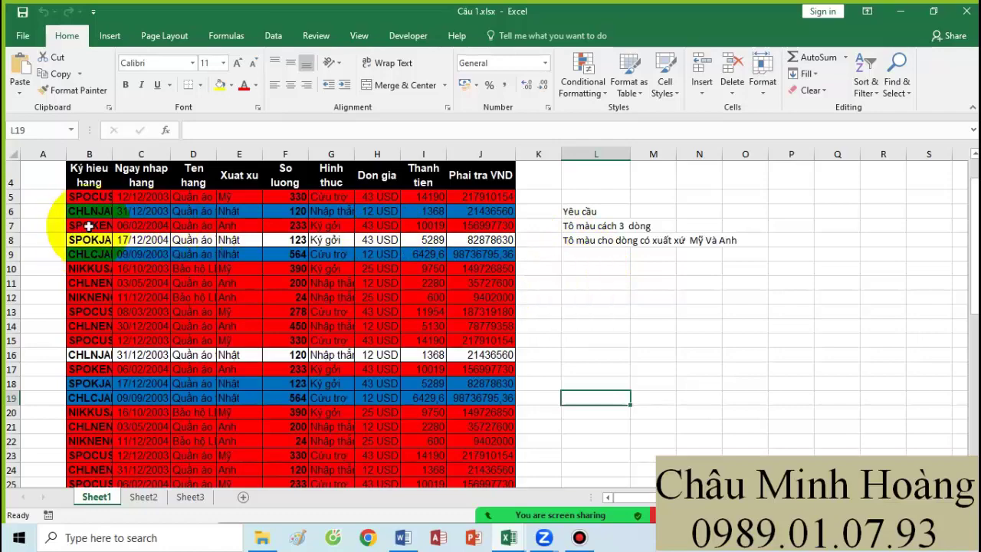
pyautogui.moveTo(95, 198); pyautogui.dragTo(503, 460)
pyautogui.click(584, 70)
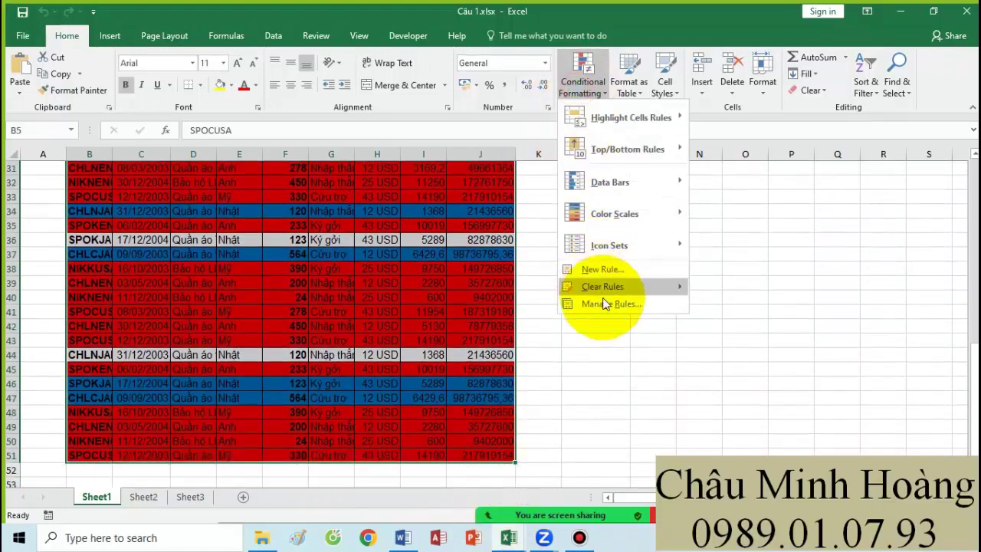
pyautogui.click(603, 300)
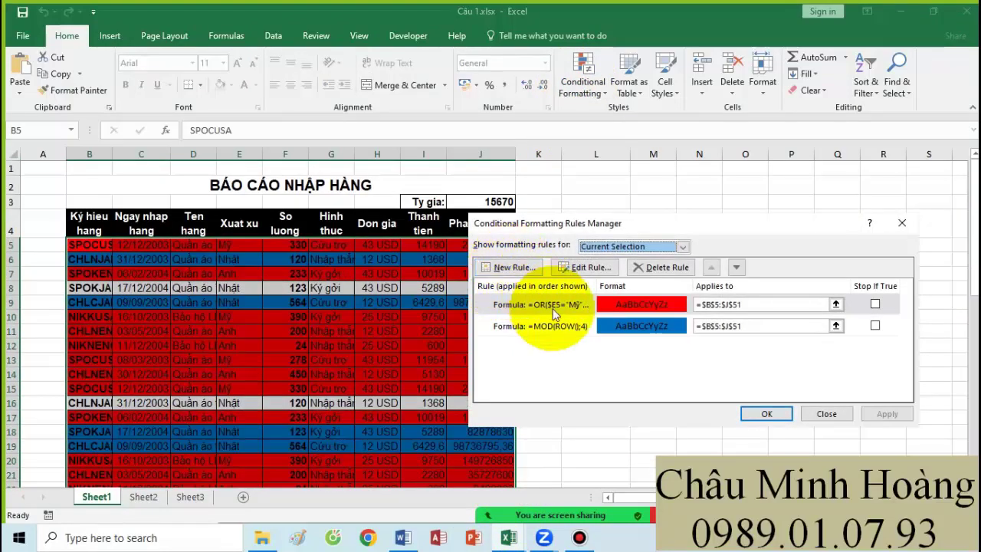
# Step: Review the formula of the blue =MOD(ROW();4) rule and close its editor without changes
pyautogui.click(564, 327)
pyautogui.doubleClick(563, 324)
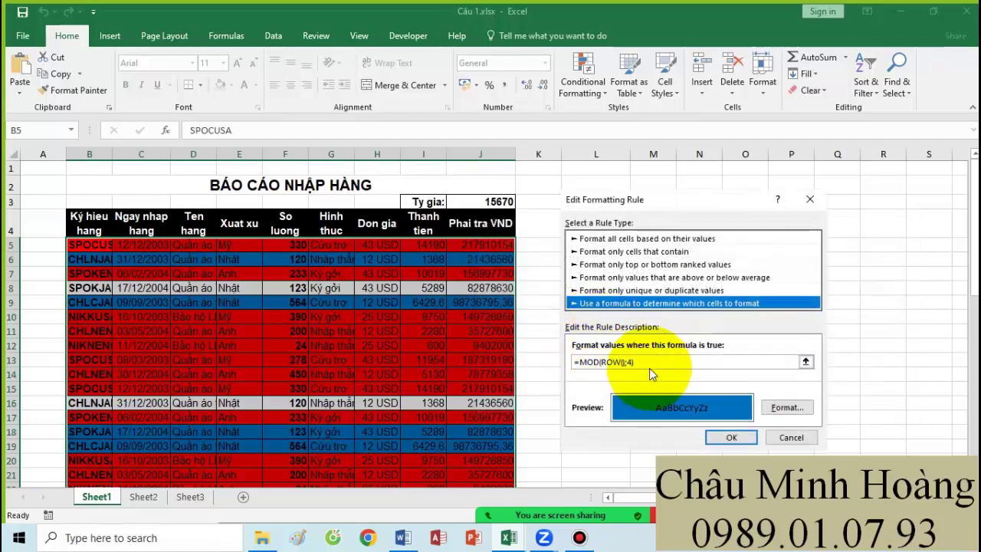
pyautogui.moveTo(647, 364); pyautogui.dragTo(586, 364)
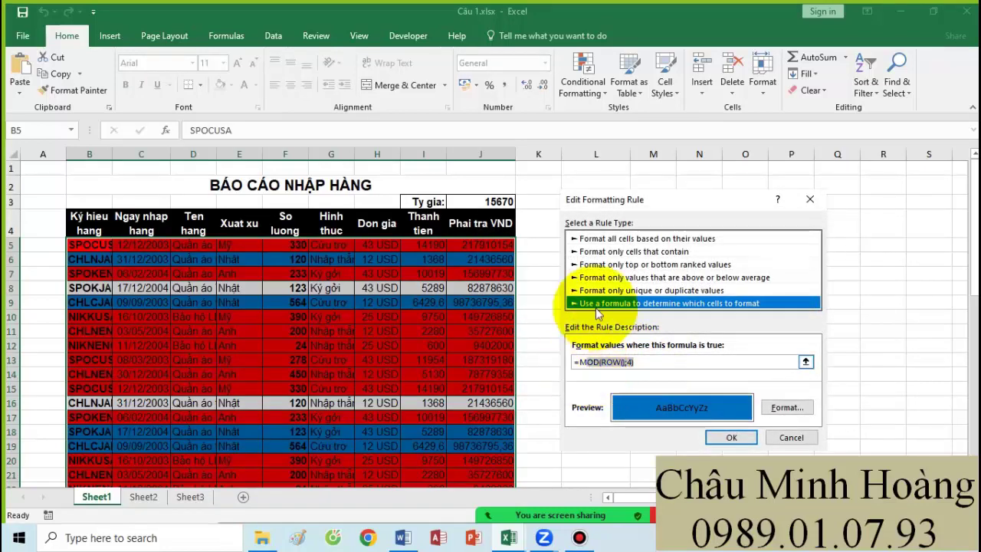
pyautogui.moveTo(619, 211); pyautogui.dragTo(765, 197)
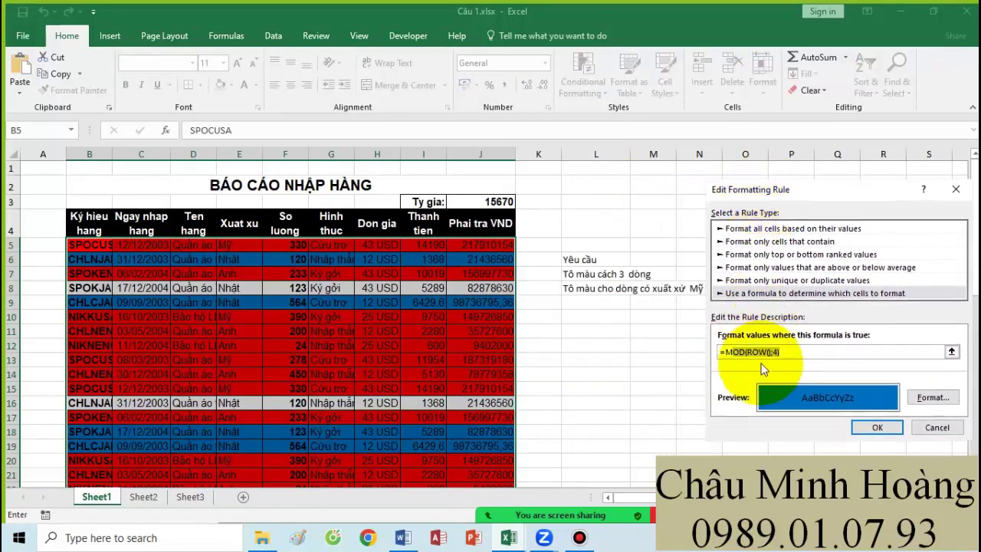
pyautogui.moveTo(789, 352); pyautogui.dragTo(698, 357)
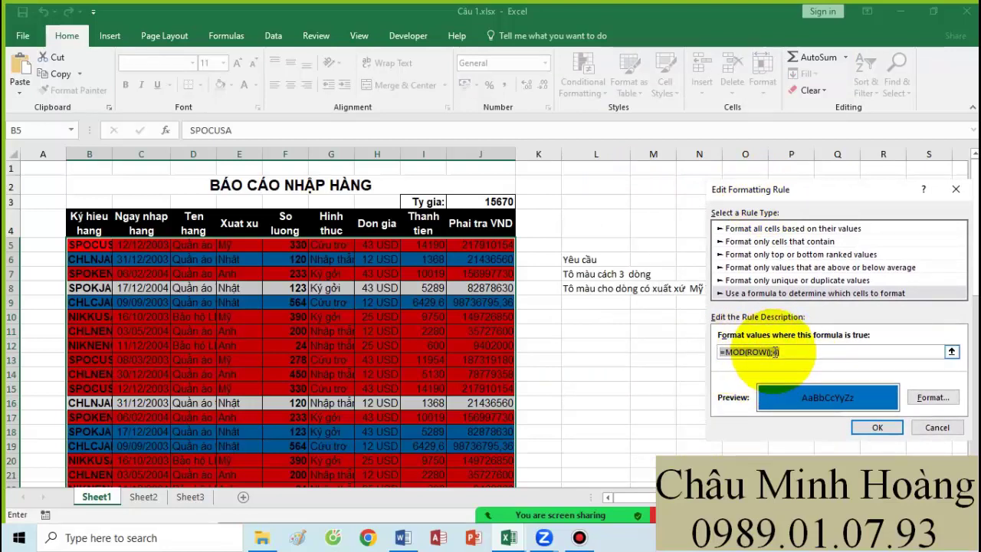
pyautogui.click(877, 427)
# Step: Delete the red conditional formatting rule whose formula begins with OR($E5="Mỹ"
pyautogui.click(638, 305)
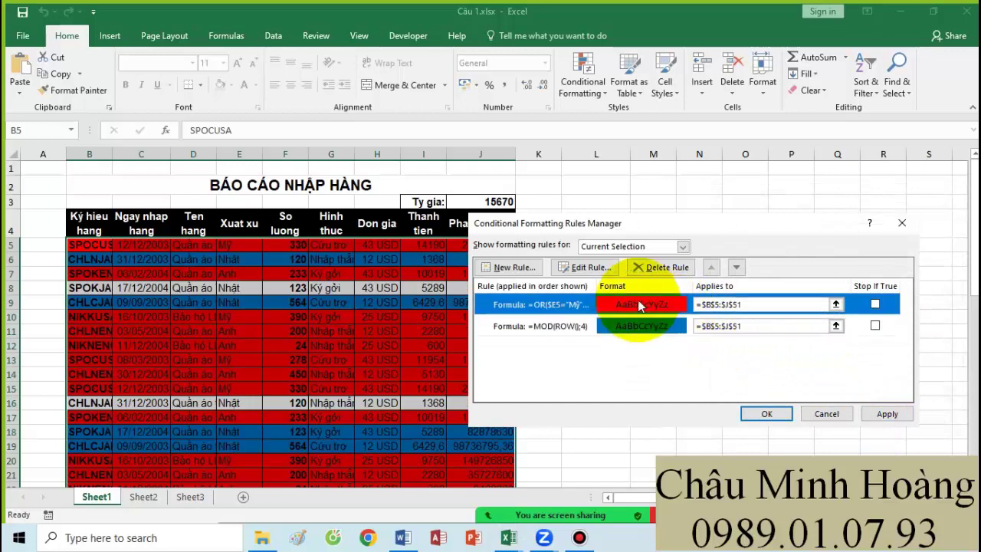
pyautogui.click(659, 268)
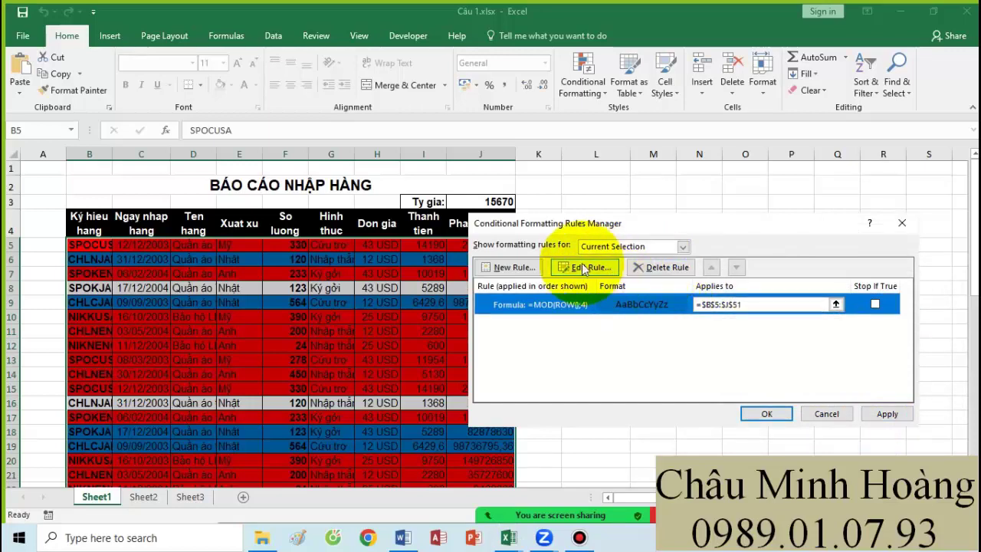
# Step: Discard the pending rule deletion, then reopen the rules manager to review the red OR rule's formula without changing it
pyautogui.click(834, 415)
pyautogui.click(581, 86)
pyautogui.click(624, 303)
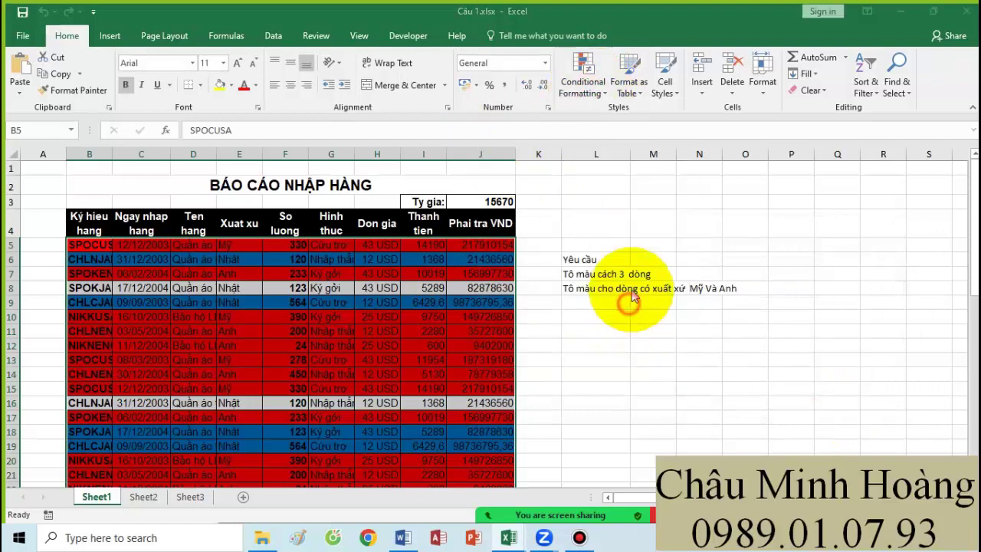
pyautogui.doubleClick(618, 300)
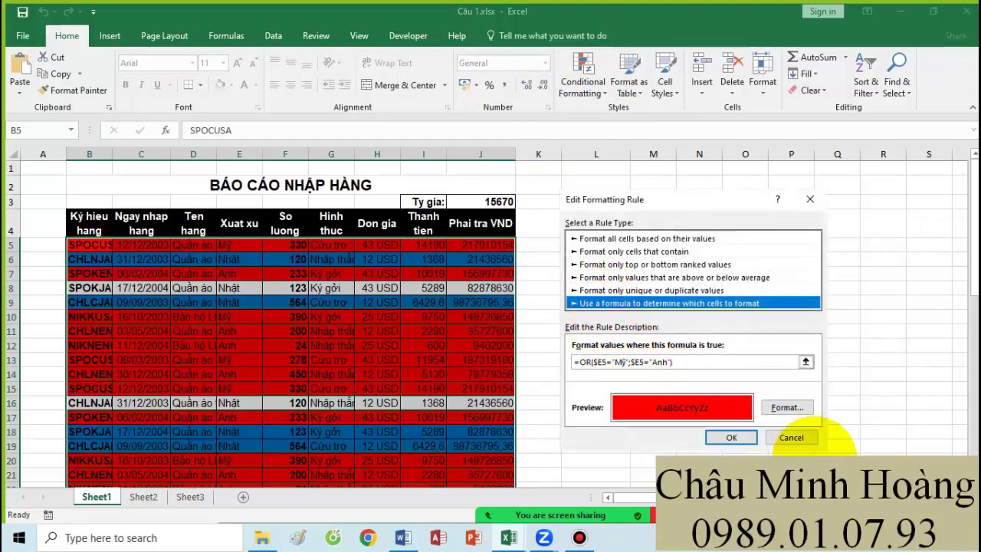
pyautogui.click(801, 436)
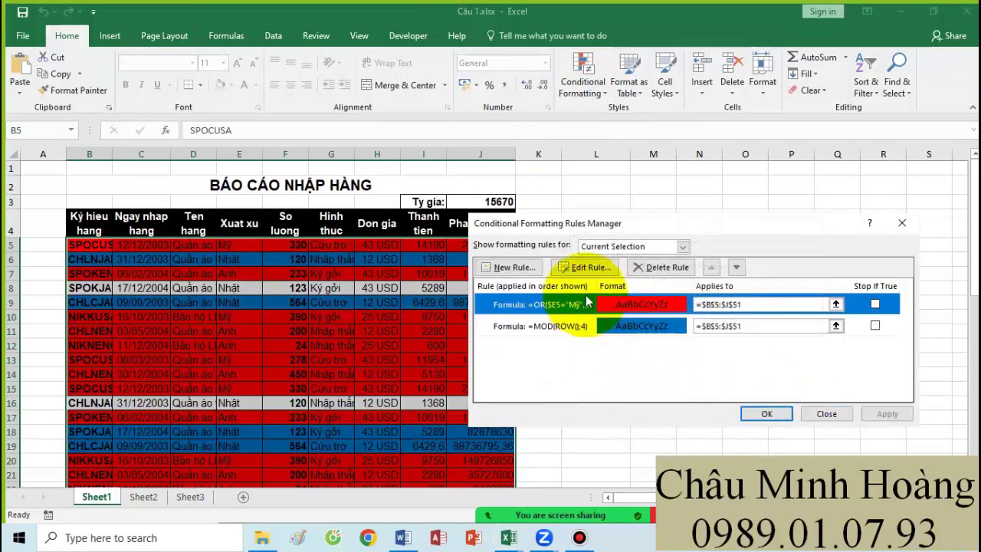
# Step: Delete the red OR($E5="Mỹ";$E5="Anh") rule, leave the blue =MOD(ROW();4) rule as it is, and apply the change
pyautogui.click(661, 267)
pyautogui.doubleClick(591, 304)
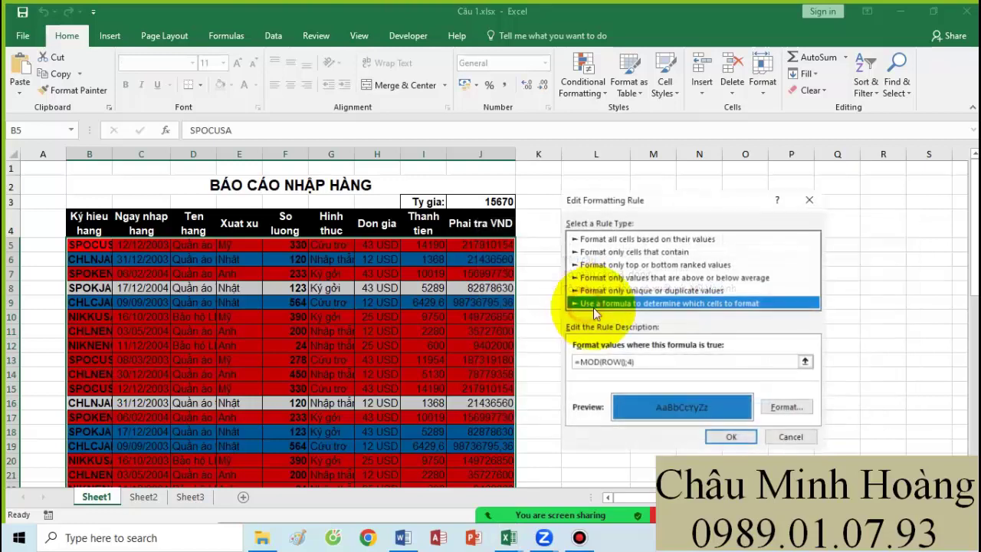
pyautogui.click(734, 438)
pyautogui.click(883, 414)
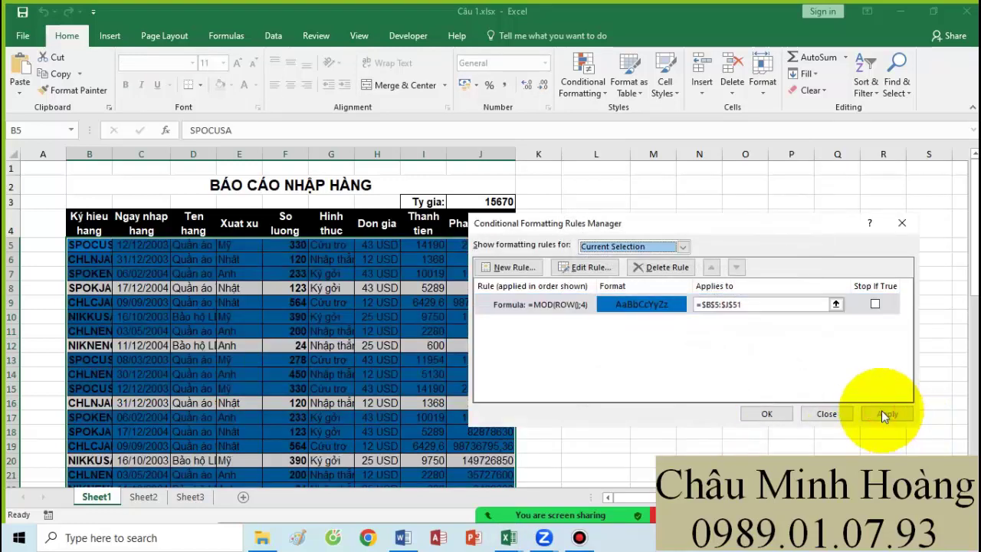
pyautogui.click(767, 414)
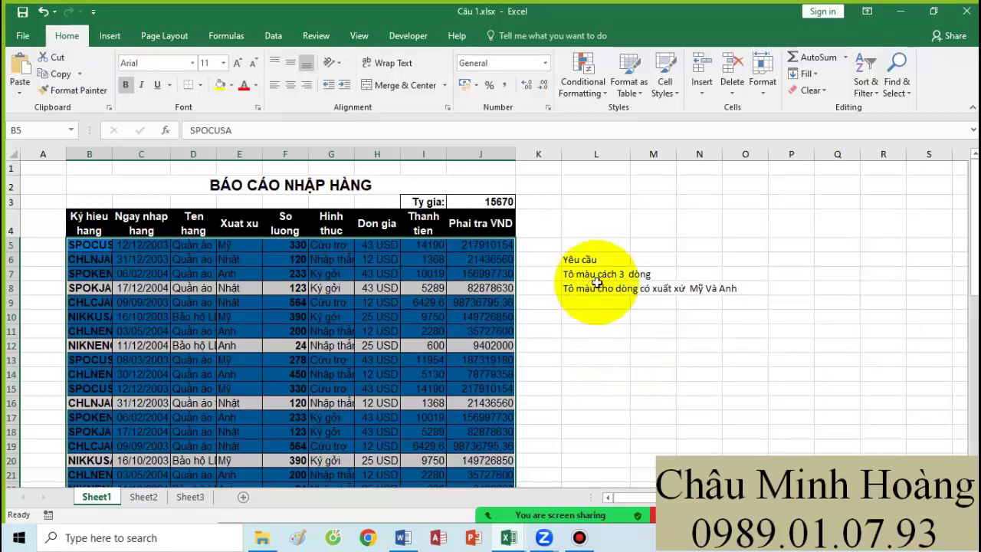
# Step: Check the requirement in L7 about colouring every 3 rows and set the font size of cell O4 to 26
pyautogui.moveTo(594, 274); pyautogui.dragTo(648, 273)
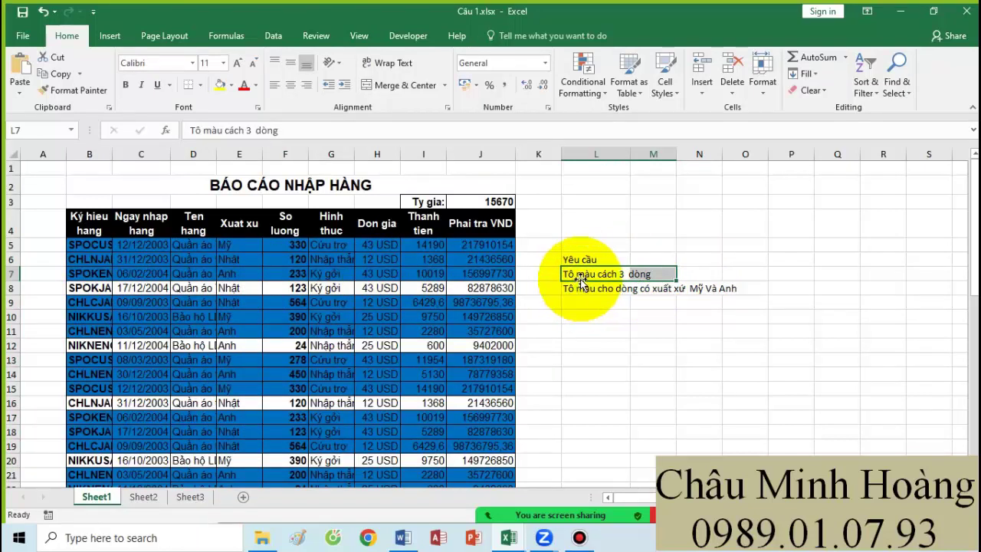
pyautogui.click(586, 324)
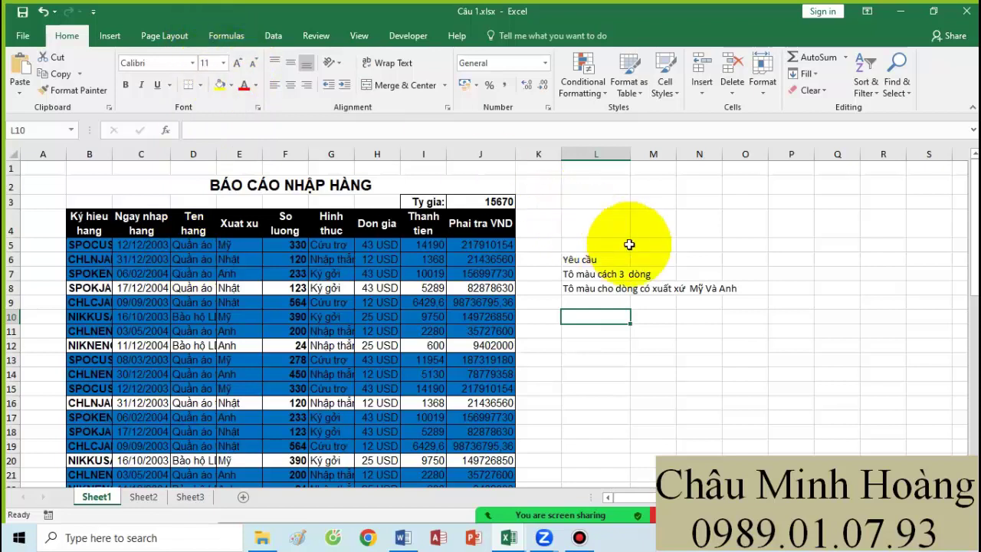
pyautogui.click(751, 220)
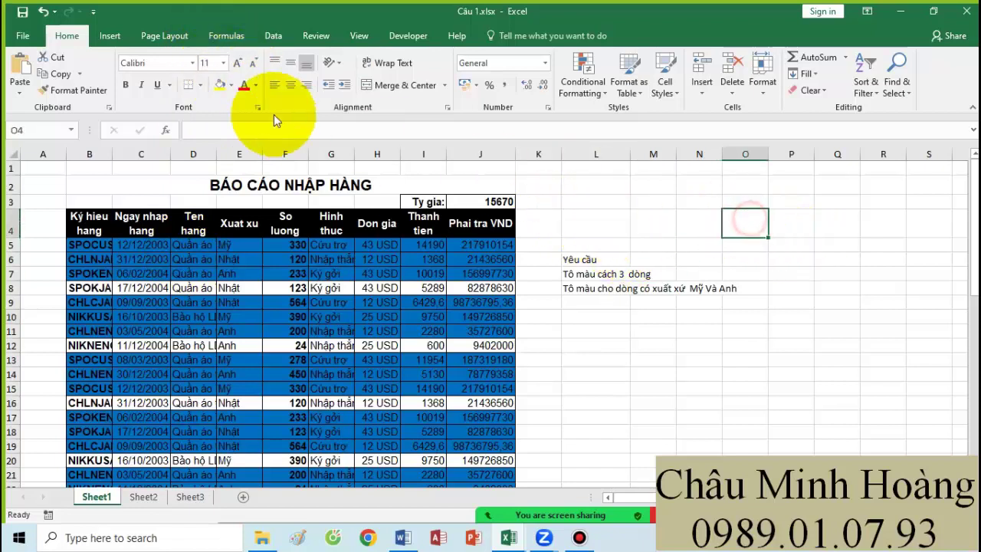
pyautogui.click(223, 63)
pyautogui.click(206, 229)
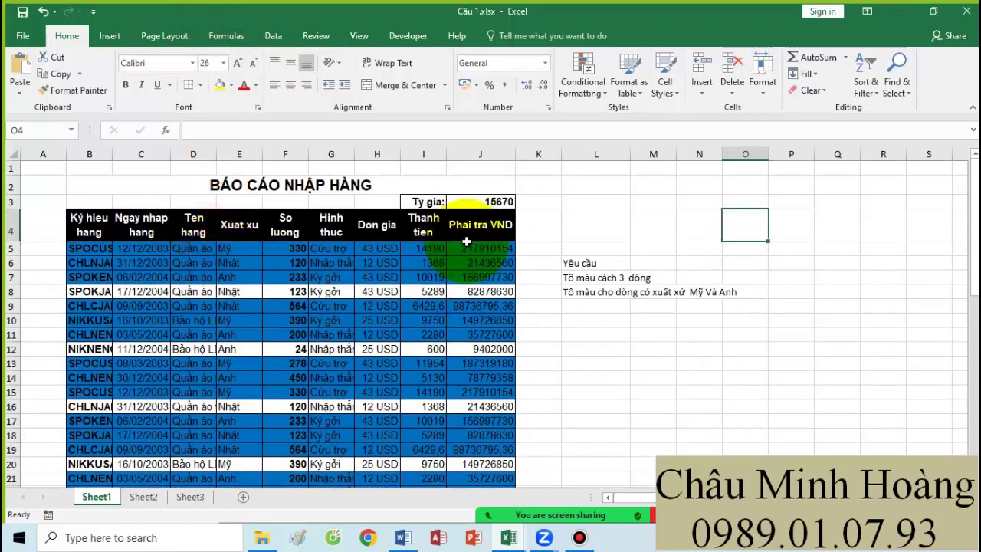
# Step: Enter the formula =MOD(INT((ROW()-1)/3)+1;2) in O4 and fill it down to O12
pyautogui.write('=')
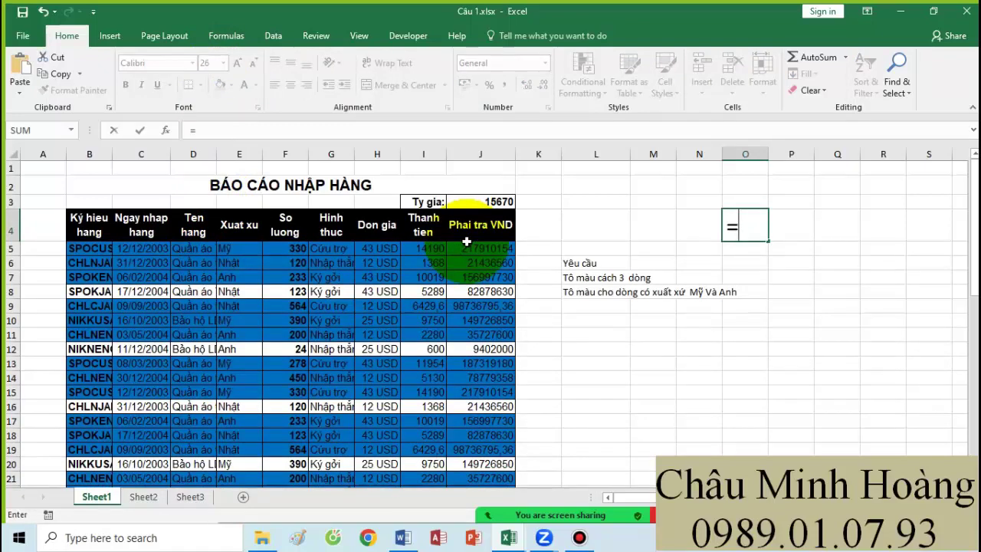
pyautogui.write('mo')
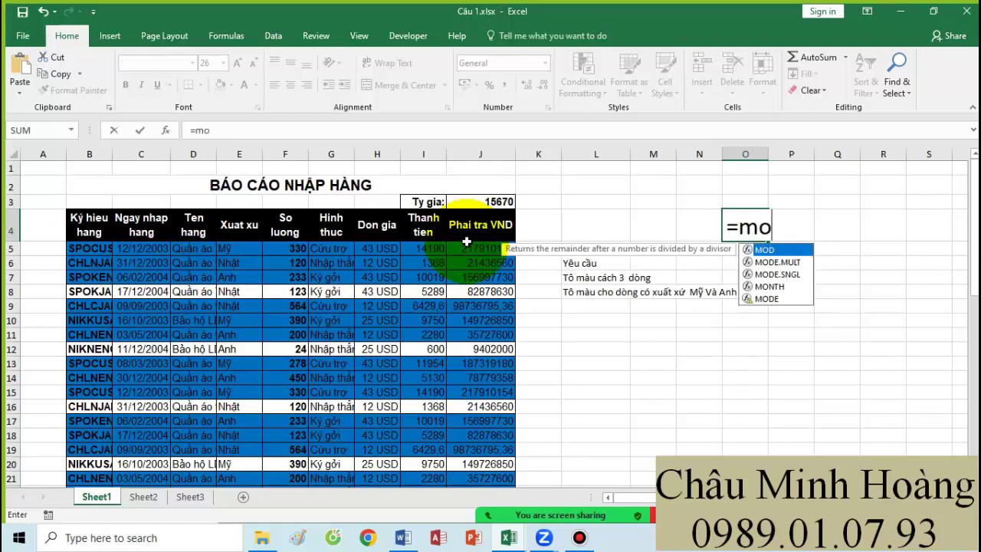
pyautogui.press('BackSpace')
pyautogui.press('BackSpace')
pyautogui.write('mod(')
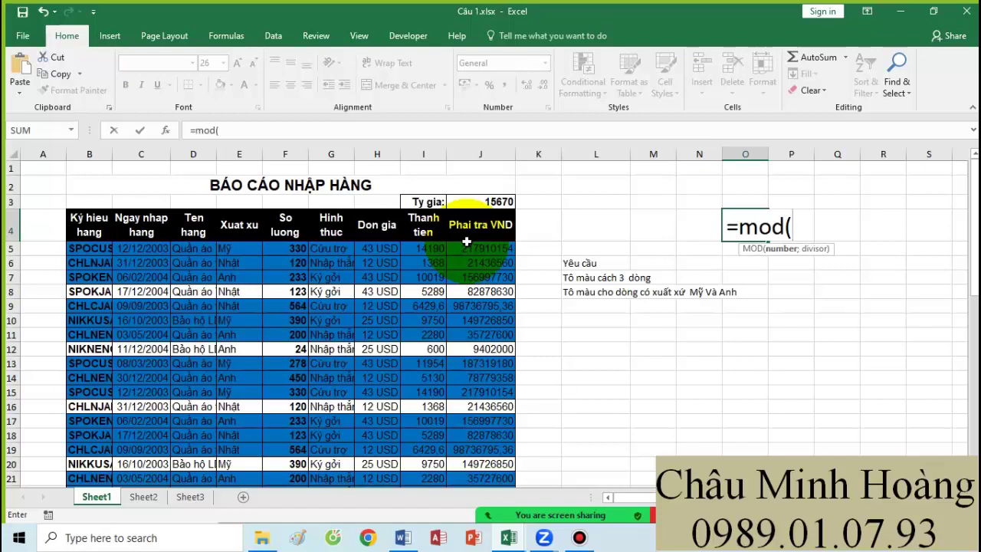
pyautogui.write('int(')
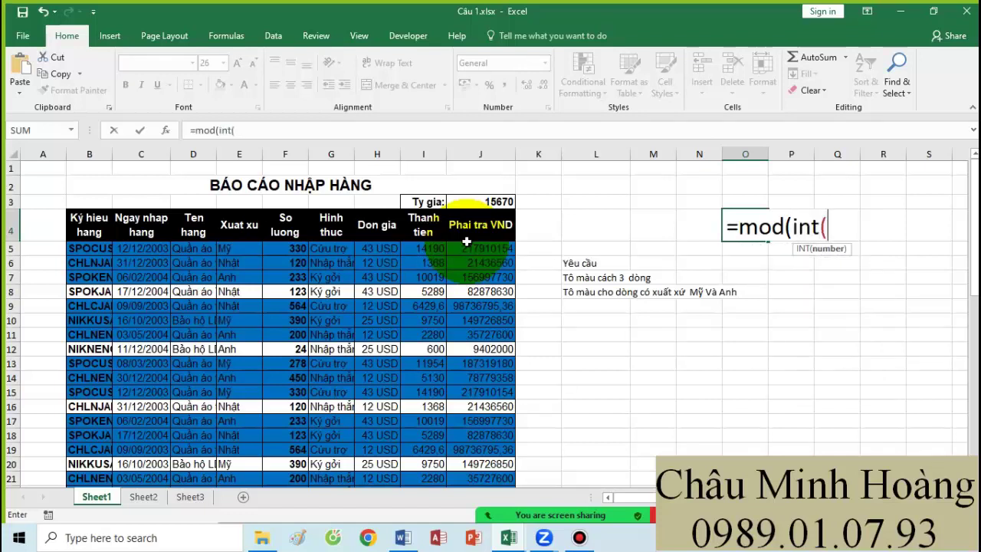
pyautogui.write('(')
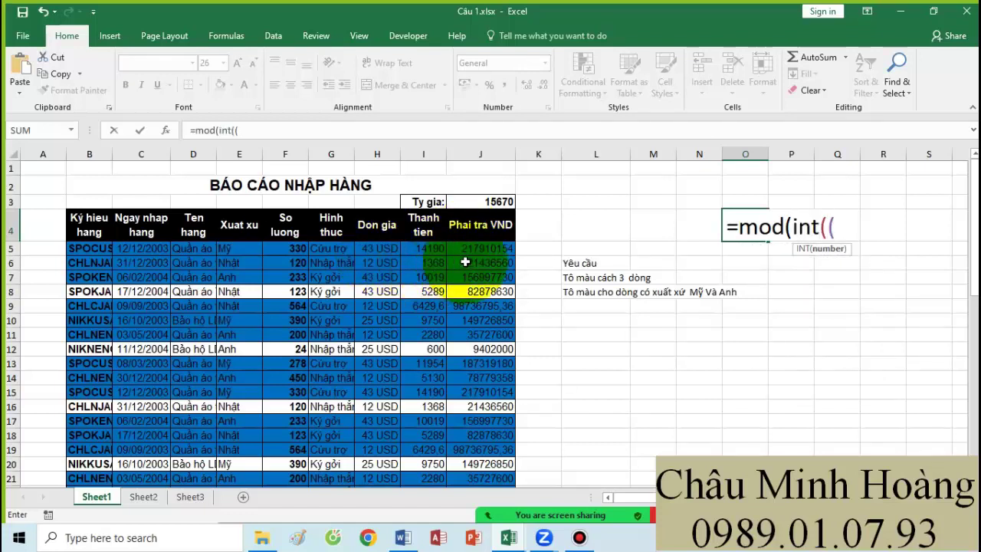
pyautogui.write('row()-1)/3')
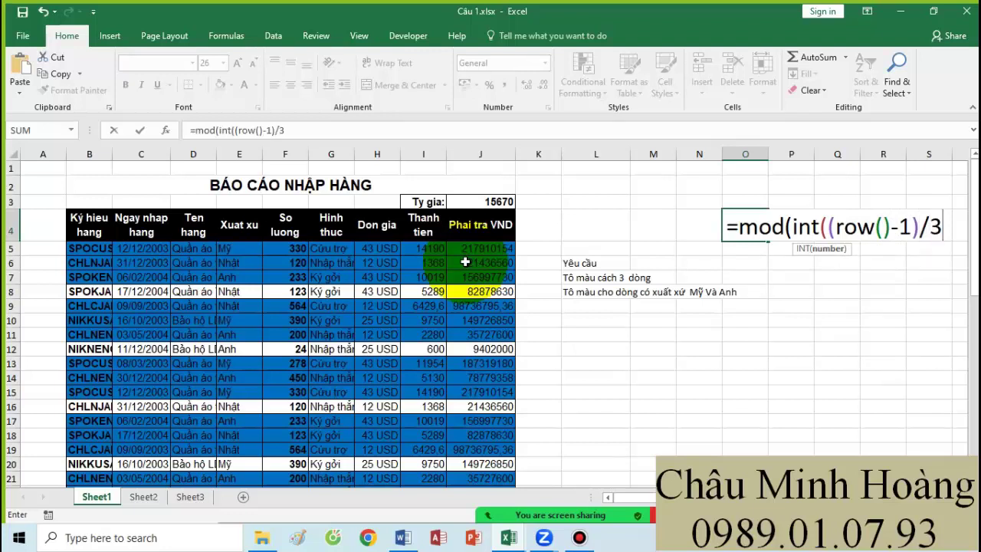
pyautogui.write(')+1;2')
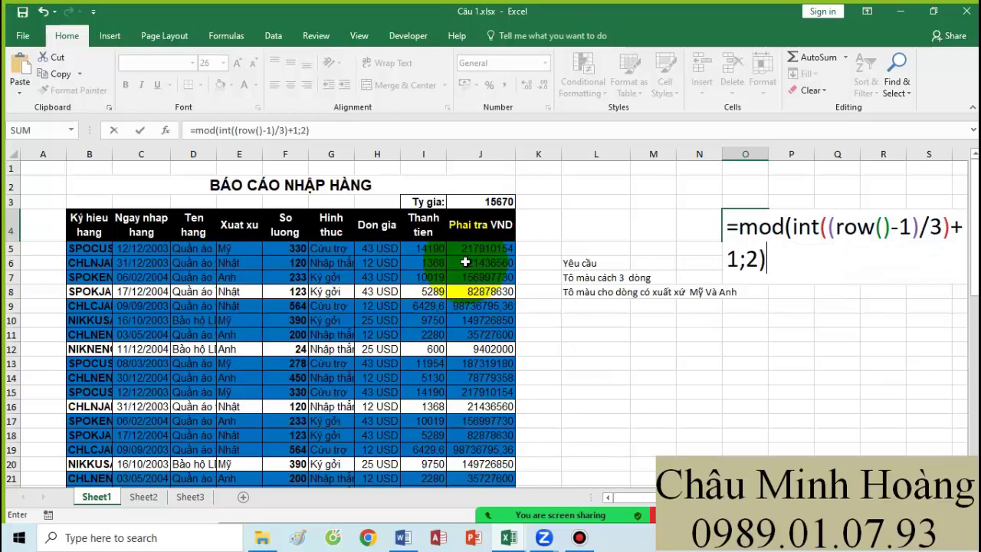
pyautogui.press('Return')
pyautogui.click(743, 226)
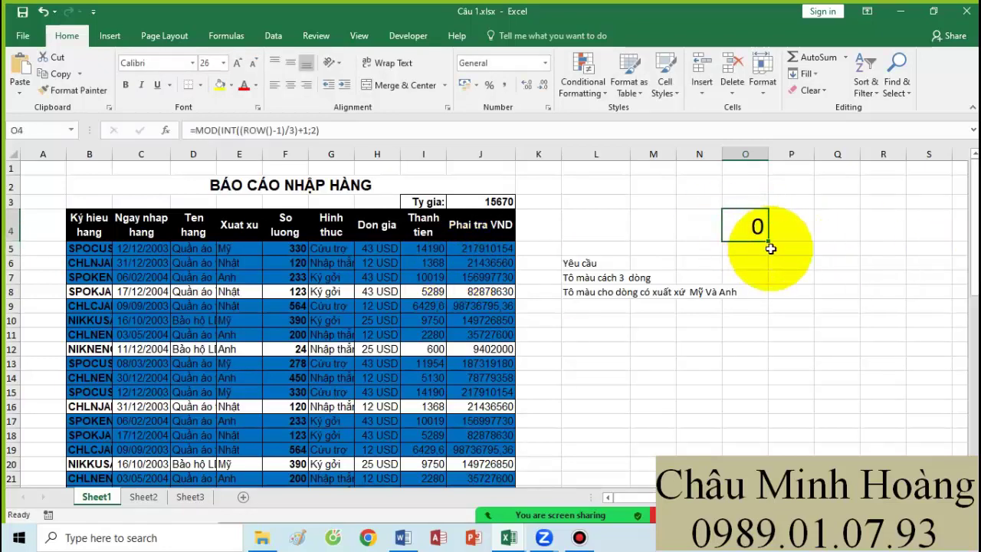
pyautogui.moveTo(770, 247); pyautogui.dragTo(770, 349)
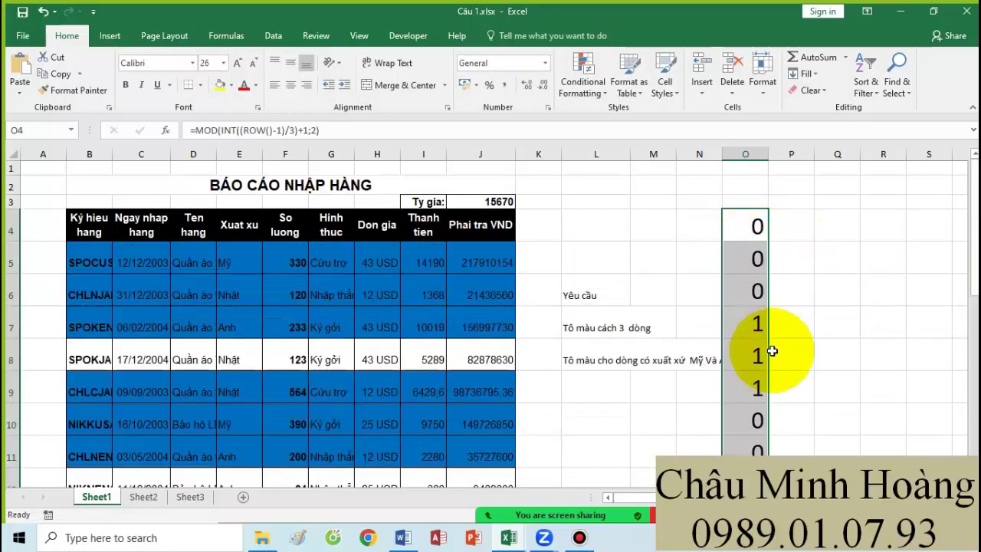
# Step: Copy the complete formula text of O4, including the equals sign, and leave the cell's content unchanged
pyautogui.doubleClick(753, 223)
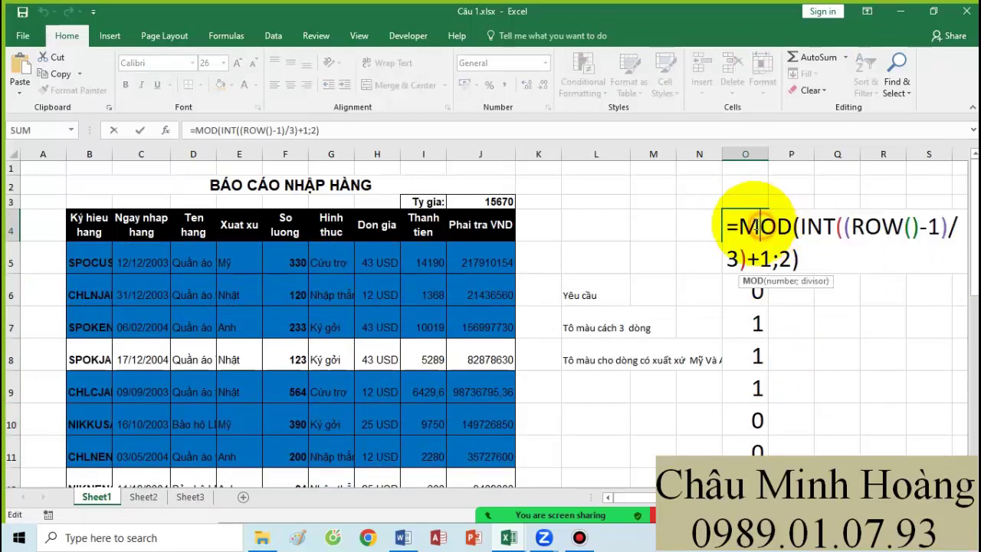
pyautogui.keyDown('shift'); pyautogui.click(810, 267); pyautogui.keyUp('shift')
pyautogui.press('BackSpace')
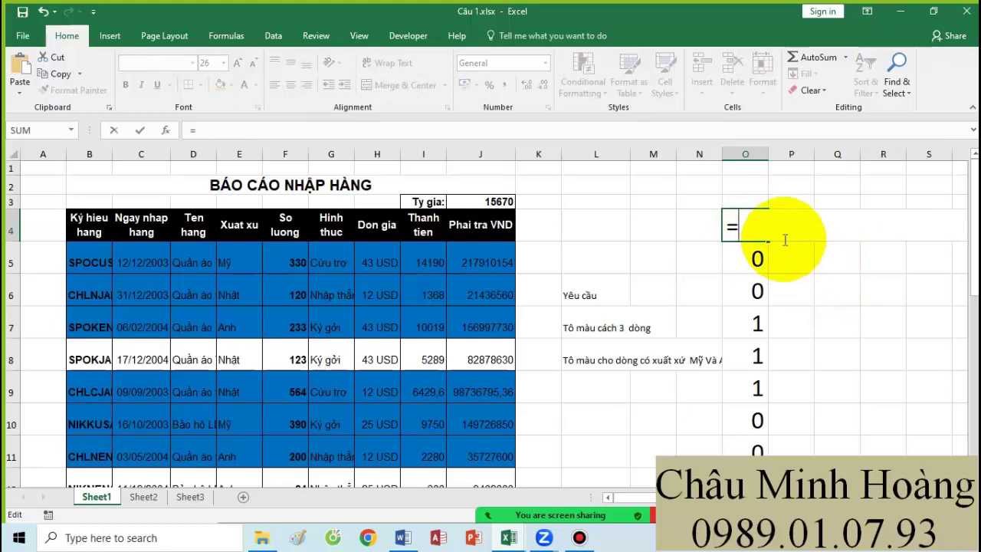
pyautogui.hotkey('ctrl', 'z')
pyautogui.moveTo(797, 259); pyautogui.dragTo(724, 226)
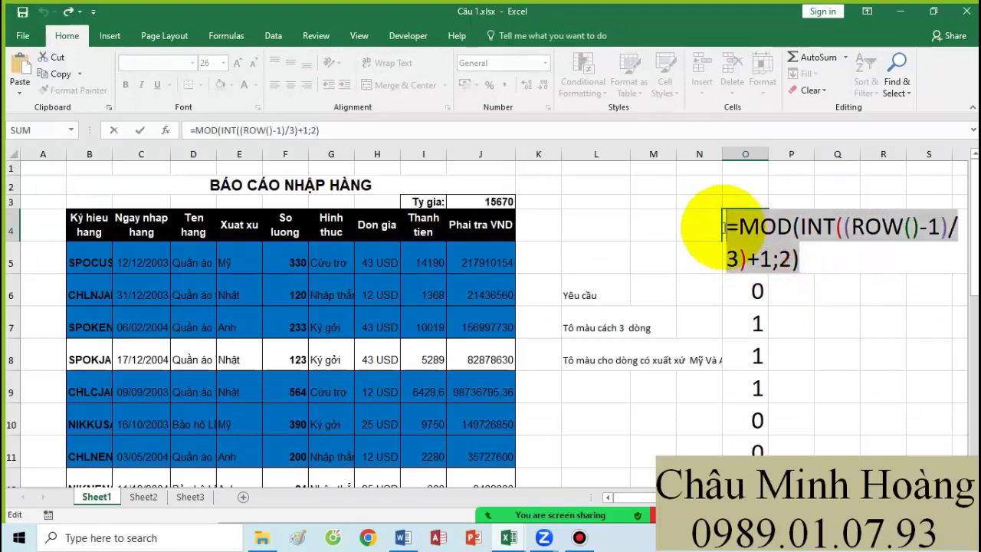
pyautogui.press('Escape')
# Step: Start a new formula-based conditional formatting rule for B5:J51 using the copied formula =MOD(INT((ROW()-1)/3)+1;2)
pyautogui.moveTo(89, 262); pyautogui.dragTo(484, 452)
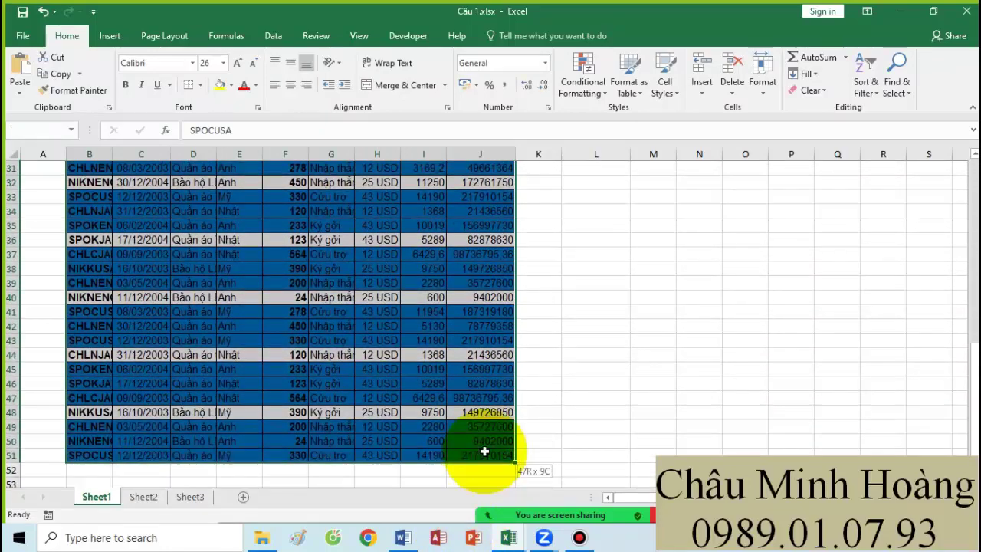
pyautogui.click(584, 83)
pyautogui.click(617, 304)
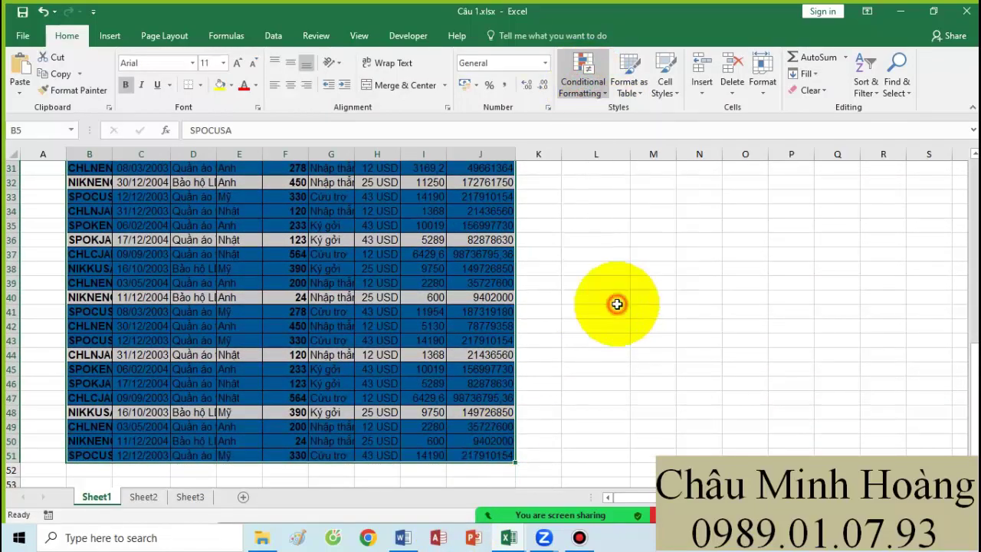
pyautogui.click(506, 272)
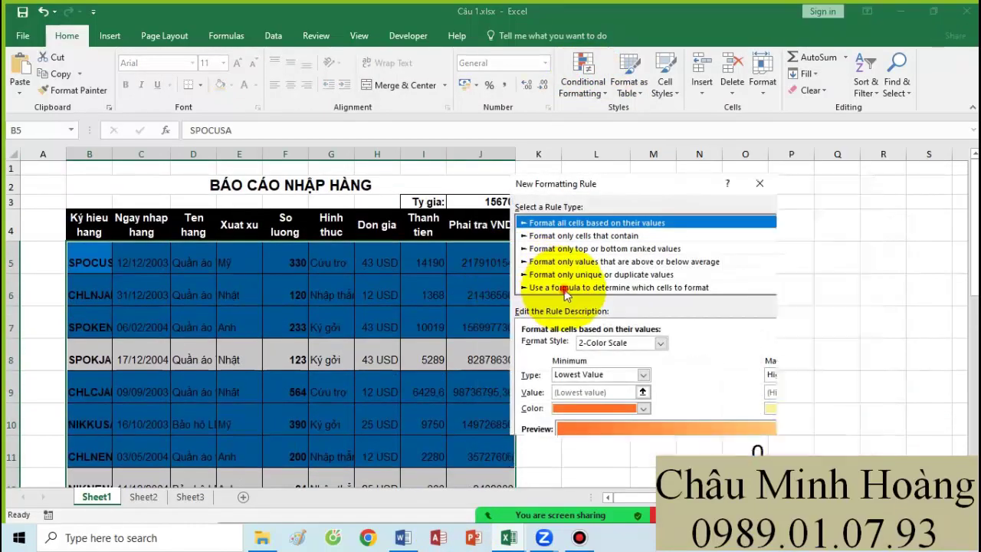
pyautogui.click(564, 289)
pyautogui.click(559, 345)
pyautogui.hotkey('ctrl', 'v')
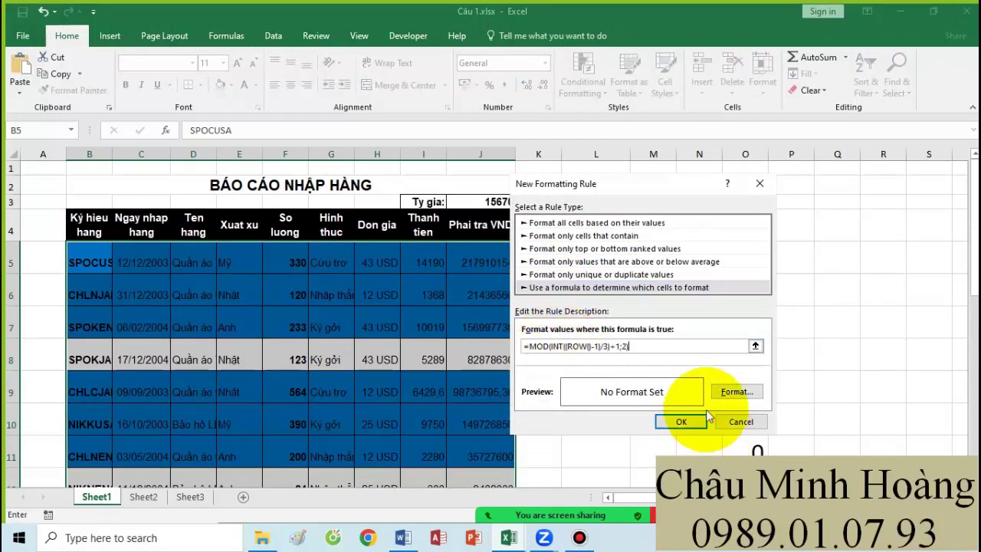
# Step: Give the new rule a red fill, apply it to the data range and look over the coloured rows
pyautogui.click(736, 391)
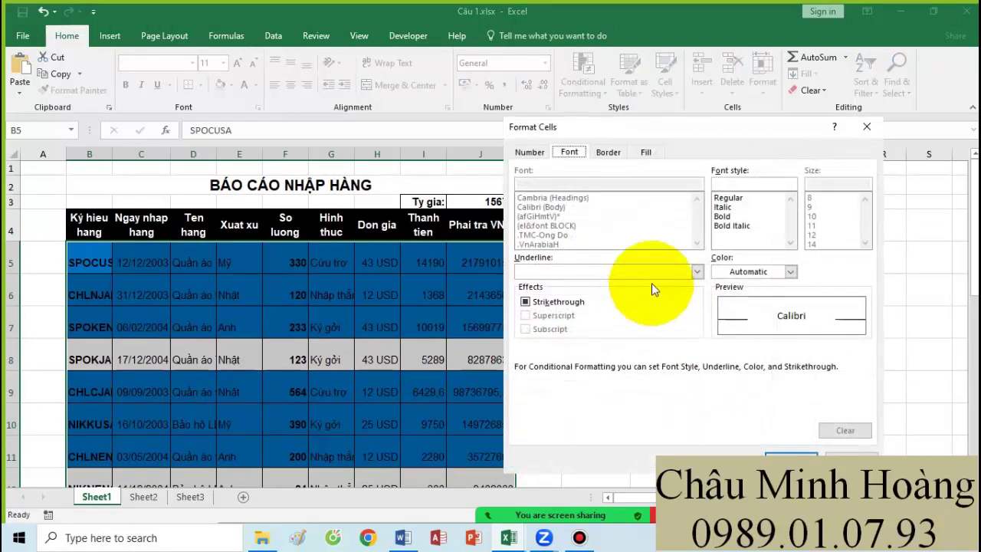
pyautogui.click(648, 151)
pyautogui.click(541, 292)
pyautogui.click(788, 455)
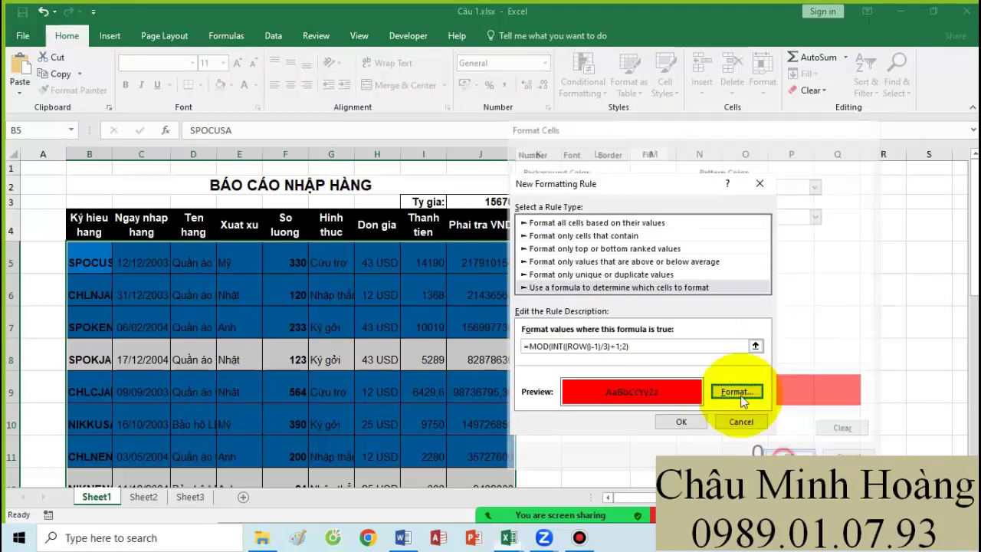
pyautogui.click(681, 421)
pyautogui.click(885, 414)
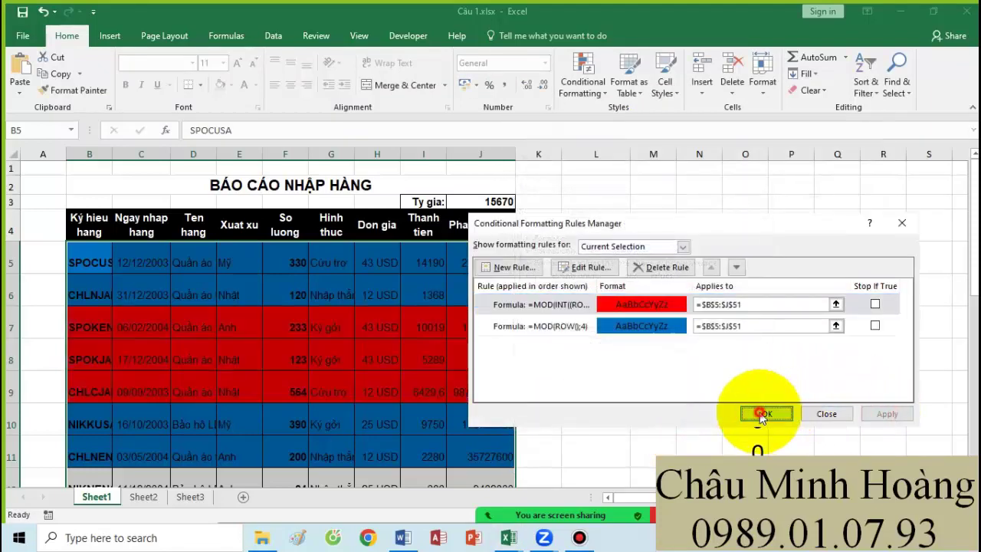
pyautogui.click(766, 414)
pyautogui.scroll(-2, 418, 366)
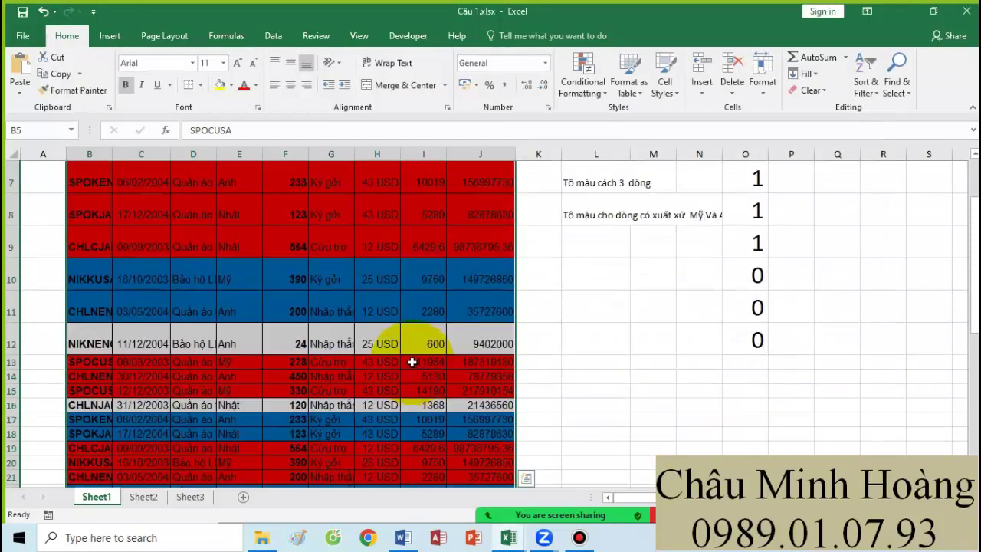
# Step: In the Word notes, add the line "Câu 1 : =MOD(INT((ROW()-1)/3)+1;2)" under Đề 5 and select the 3 in it
pyautogui.click(403, 535)
pyautogui.press('Return')
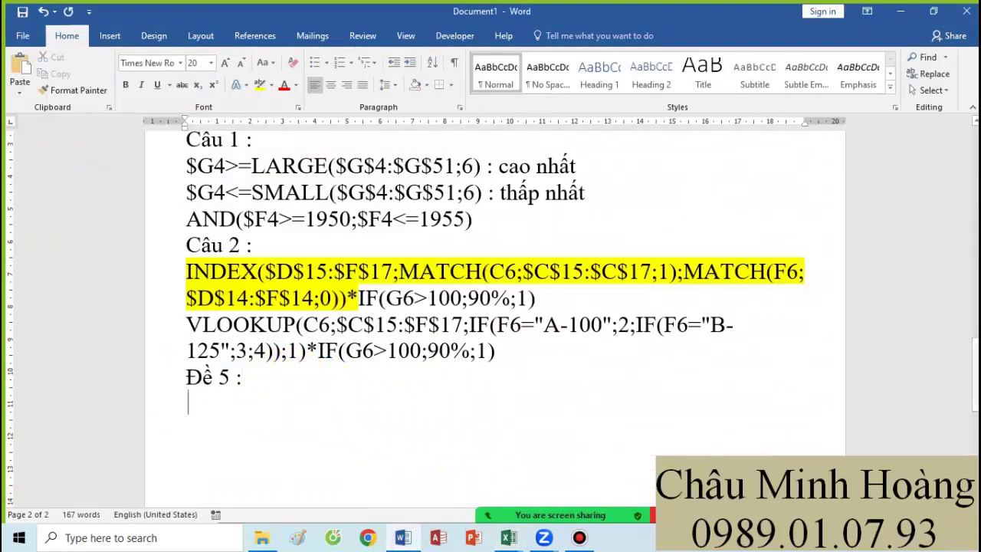
pyautogui.write('Câu 1')
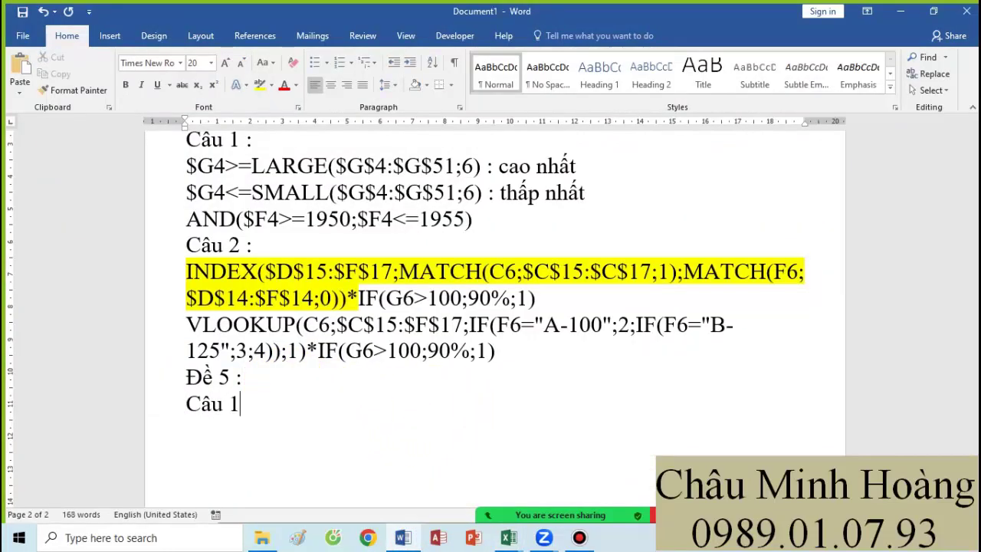
pyautogui.write(' :')
pyautogui.write('=MOD(INT((ROW()-1)/3)+1;2)')
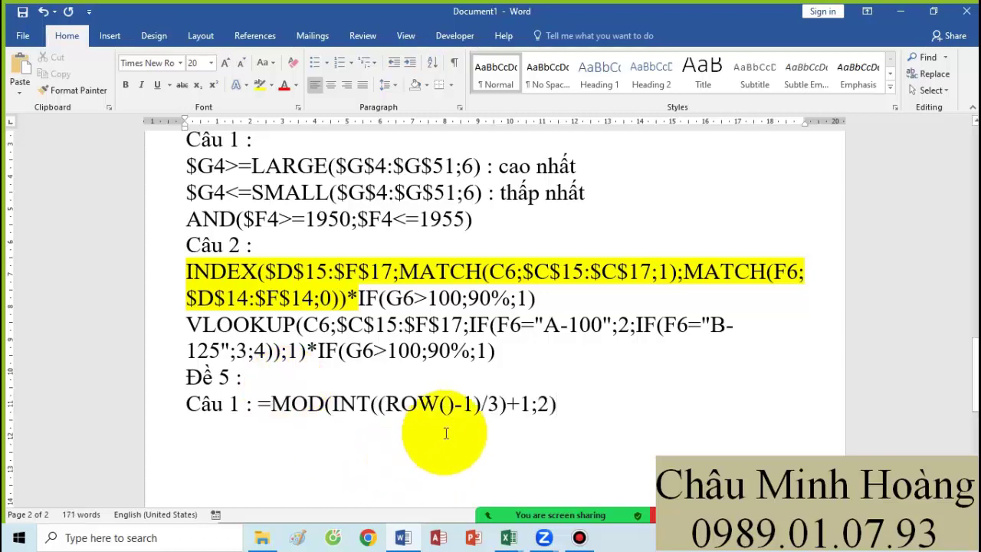
pyautogui.doubleClick(491, 405)
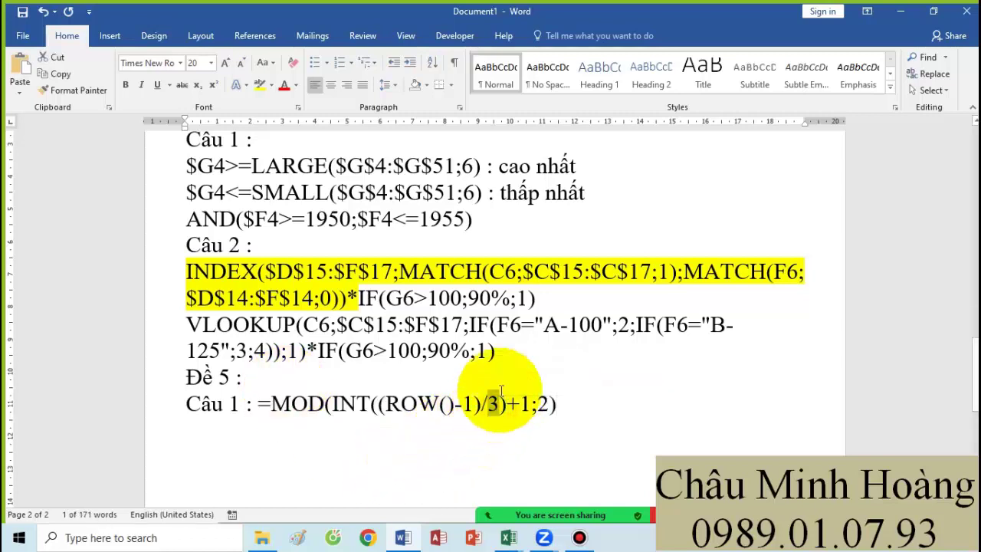
# Step: In the Câu 1 formula, replace the divisor 3 with a yellow-highlighted N and append the note "( với N là số dòng muốn cách ra)"
pyautogui.write('N')
pyautogui.doubleClick(497, 404)
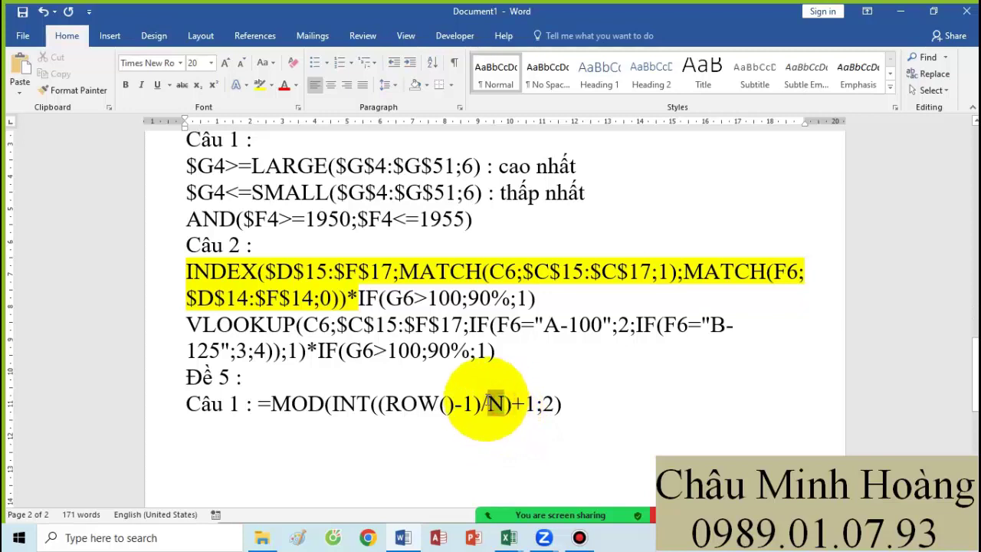
pyautogui.click(260, 85)
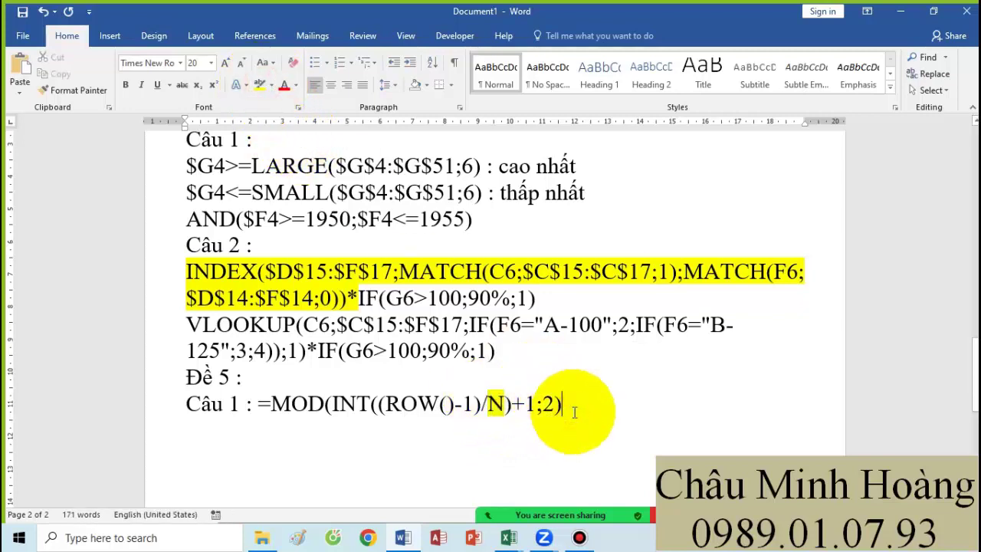
pyautogui.write('( với N là số dòng muốn')
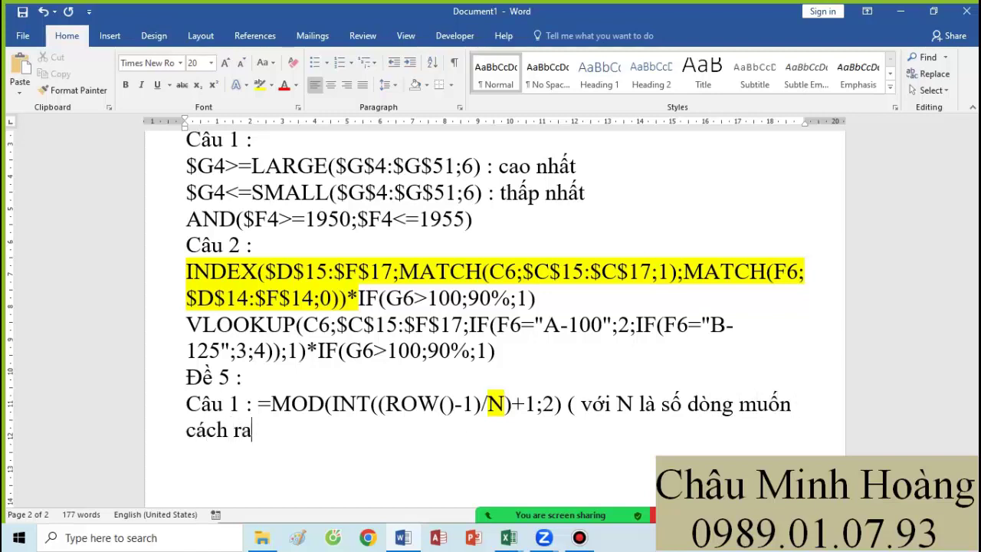
pyautogui.write(')')
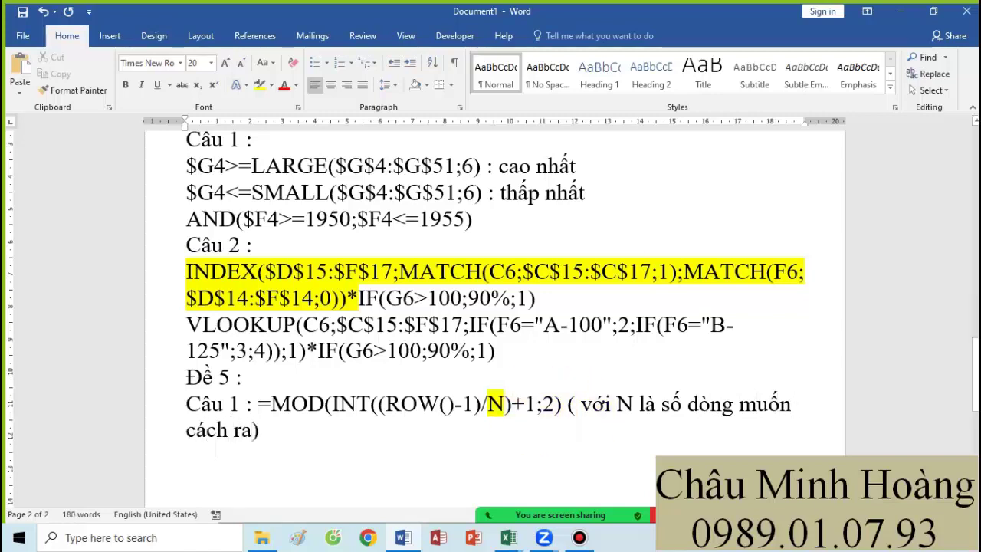
# Step: Switch to Câu 1.xlsx in Excel and copy the formula of the blue conditional formatting rule, =MOD(ROW();4)
pyautogui.click(508, 538)
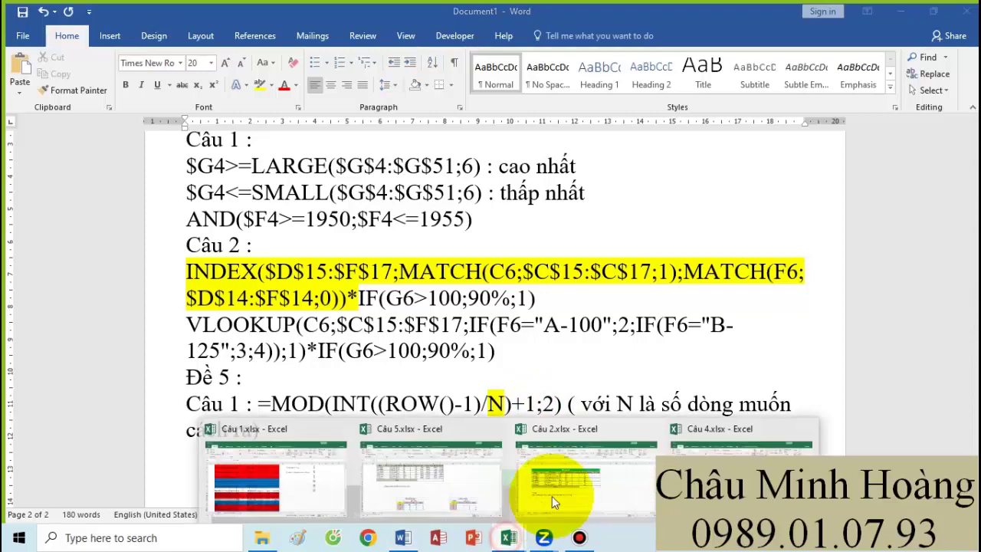
pyautogui.click(272, 482)
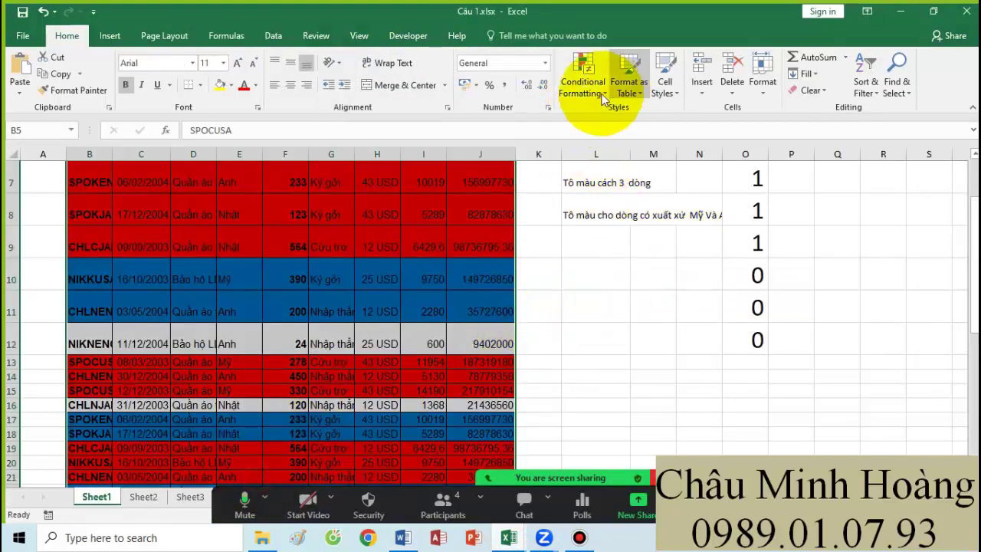
pyautogui.click(582, 83)
pyautogui.click(605, 303)
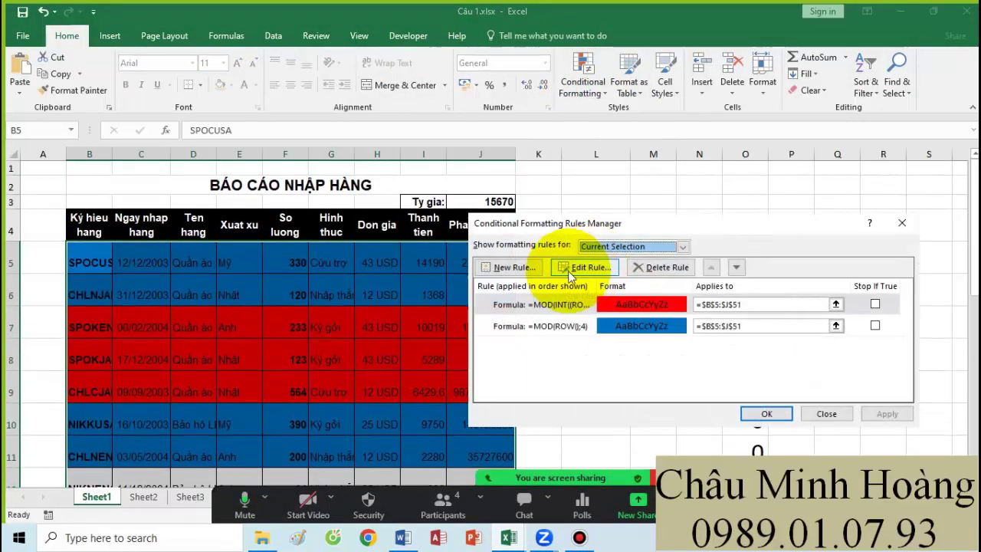
pyautogui.doubleClick(559, 326)
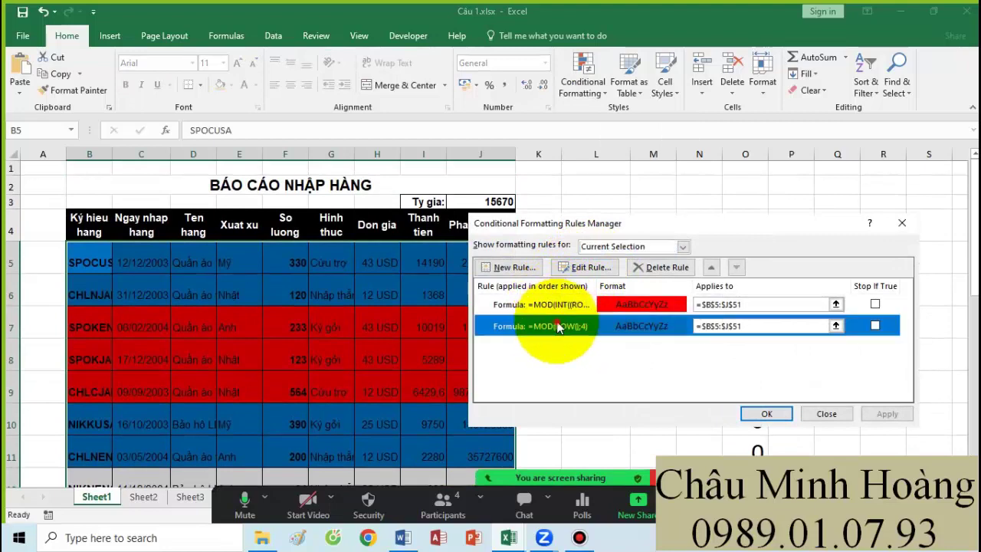
pyautogui.moveTo(653, 361); pyautogui.dragTo(580, 360)
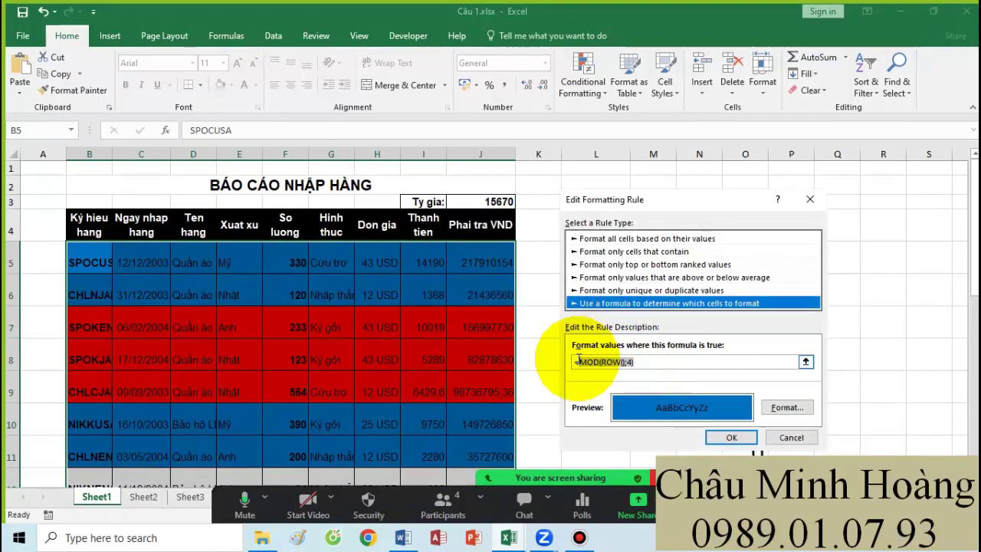
# Step: Return to the Word document and add the line "Tô 3 dòng cách 1 dòng : MOD(ROW();4)" below the Câu 1 note
pyautogui.click(402, 538)
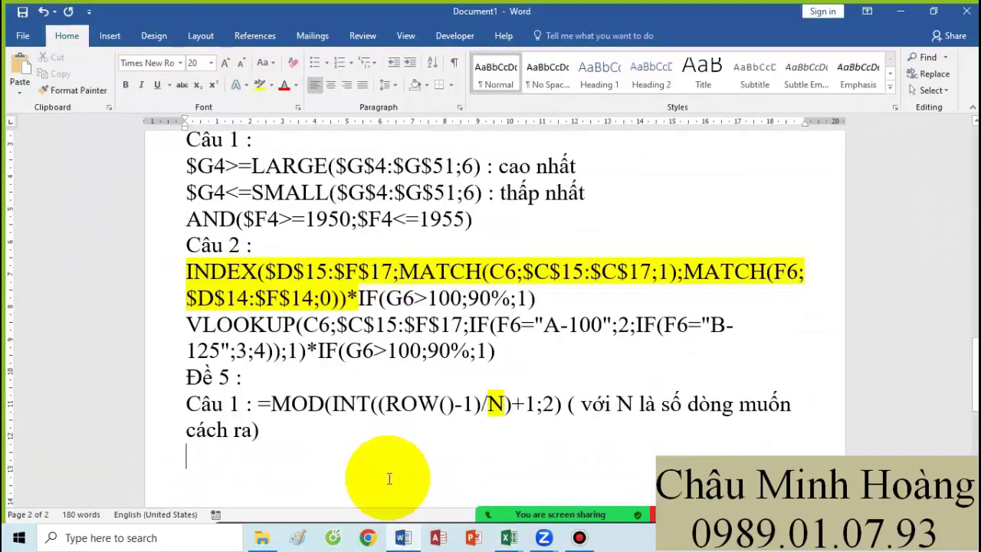
pyautogui.write('to')
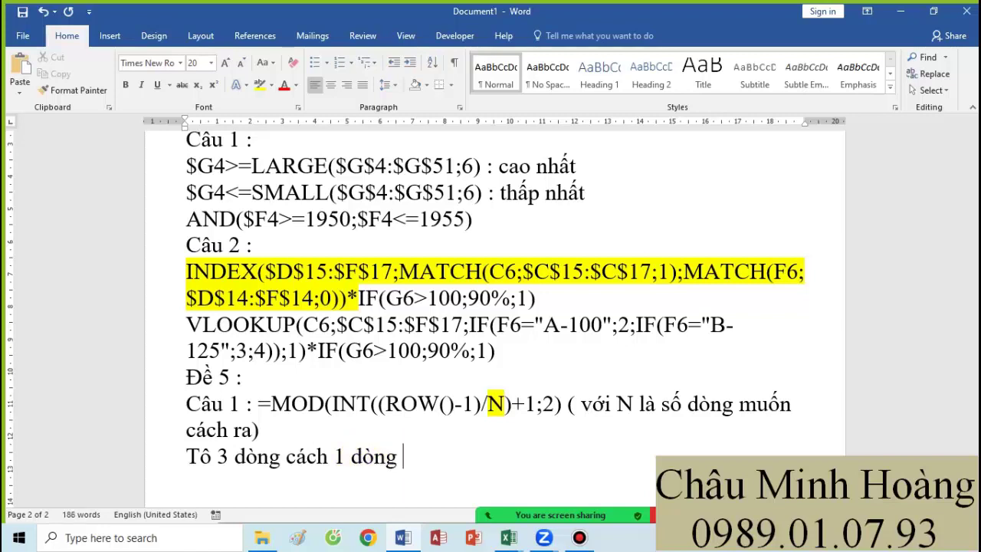
pyautogui.write(': MOD(ROW();4)')
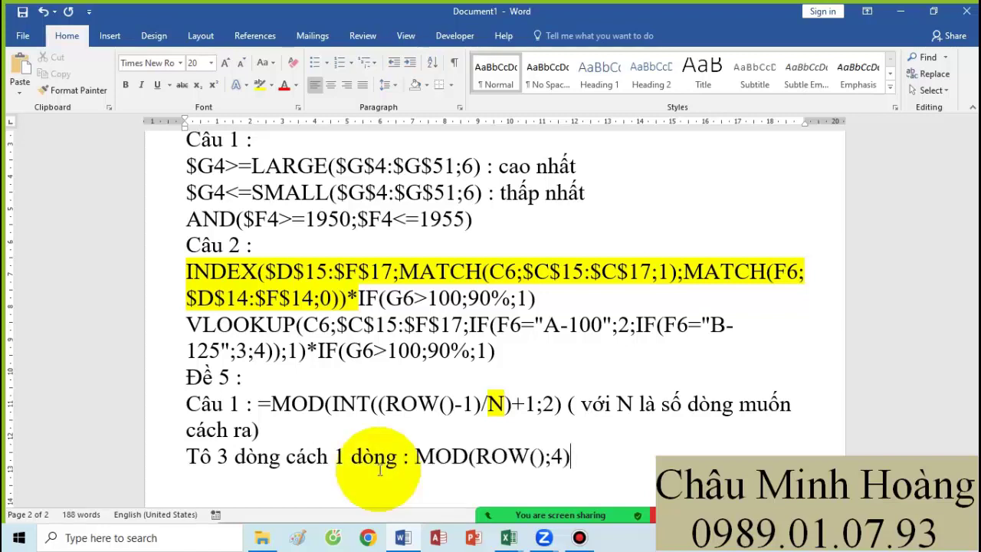
pyautogui.scroll(-2, 378, 466)
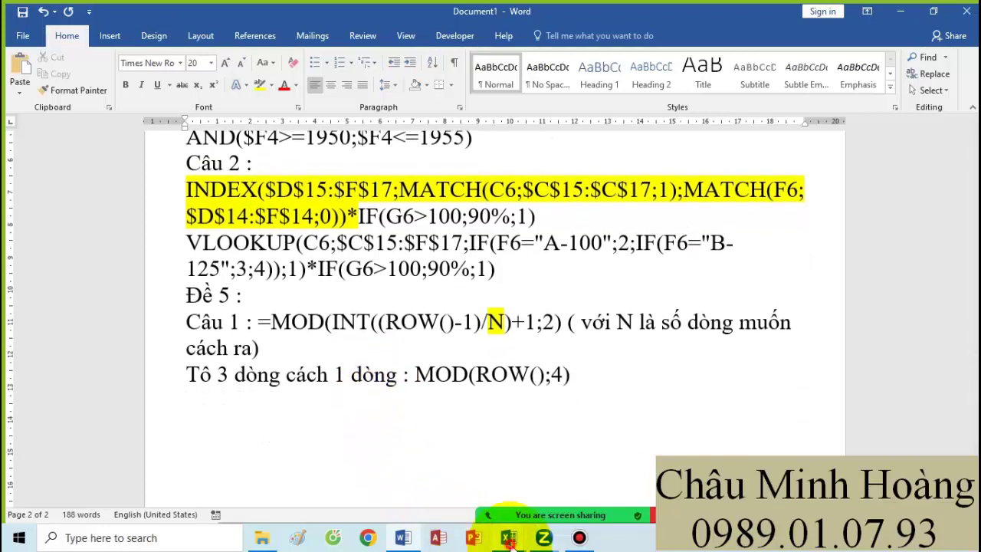
# Step: Switch back to Câu 1.xlsx in Excel, cancel editing the formatting rule and close the rules manager
pyautogui.moveTo(509, 539)
pyautogui.click(289, 409)
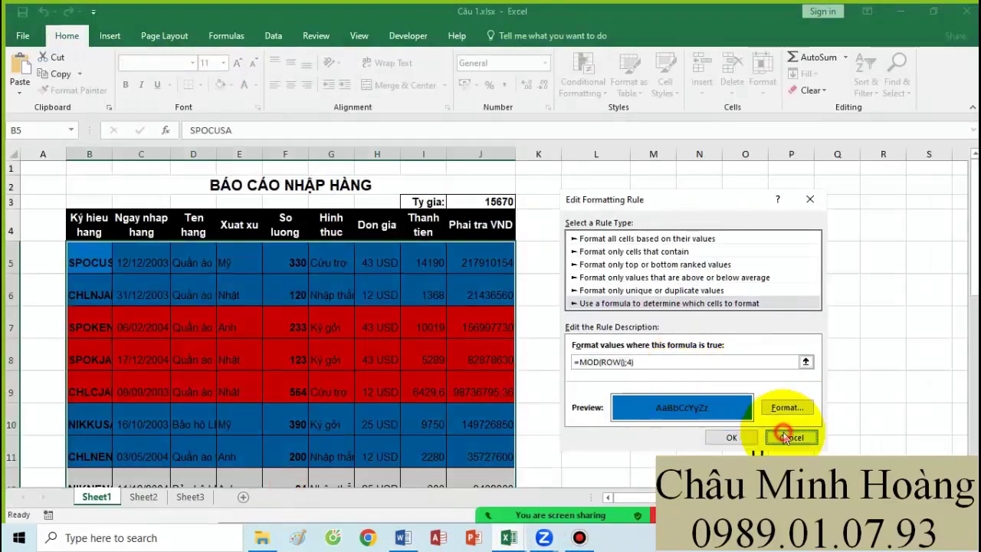
pyautogui.click(784, 437)
pyautogui.click(818, 409)
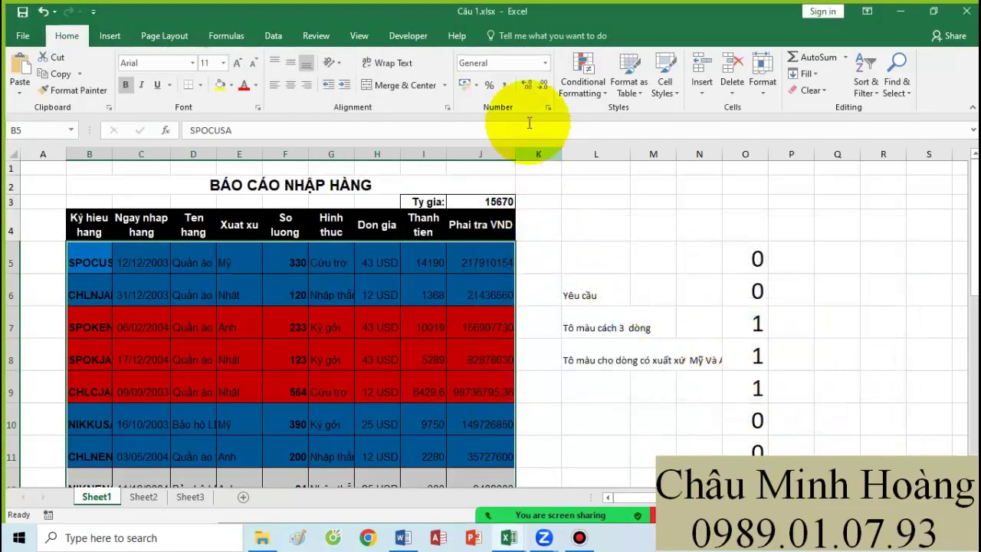
# Step: Start a formula-based conditional formatting rule for the table rows with =or($E5="Anh";$E5="Mỹ") and copy that formula
pyautogui.click(586, 81)
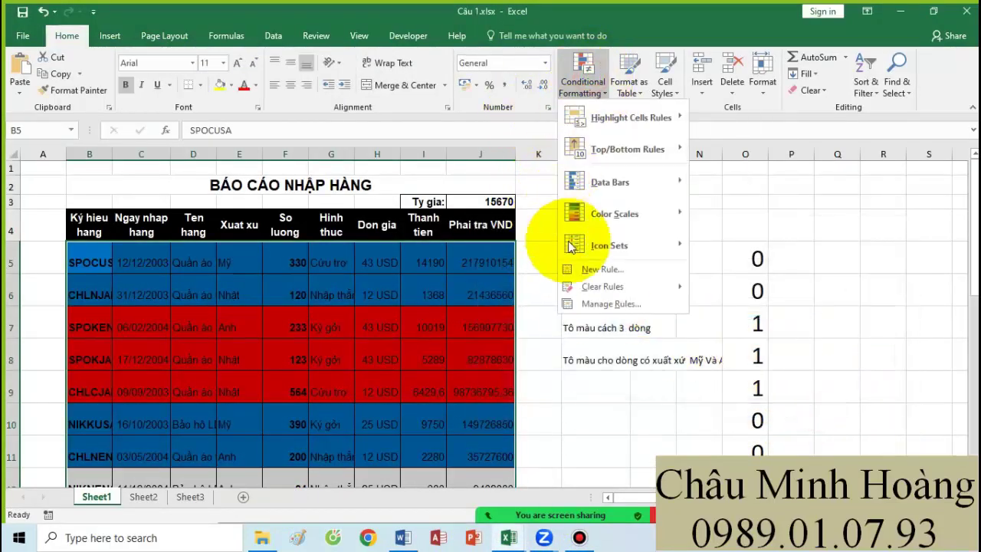
pyautogui.click(598, 304)
pyautogui.click(506, 265)
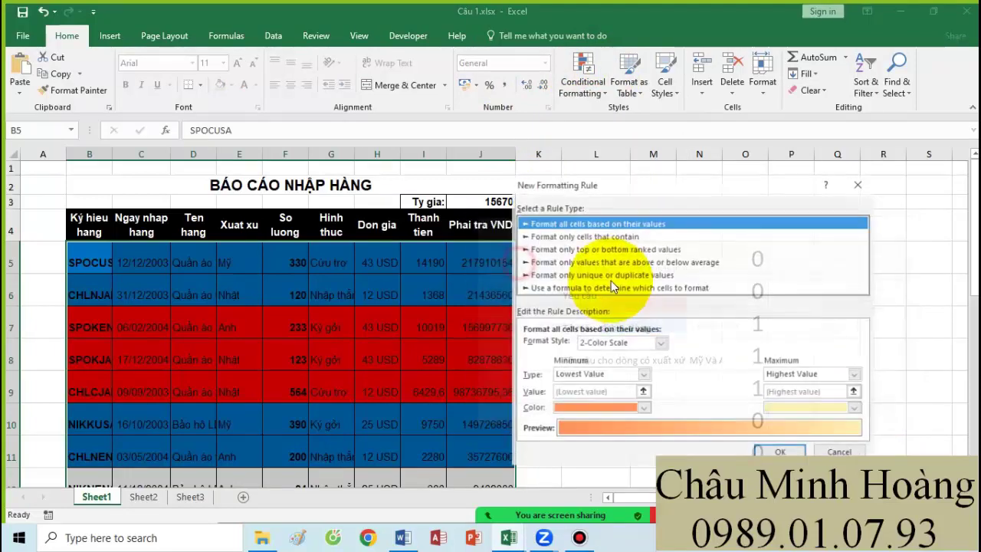
pyautogui.click(574, 287)
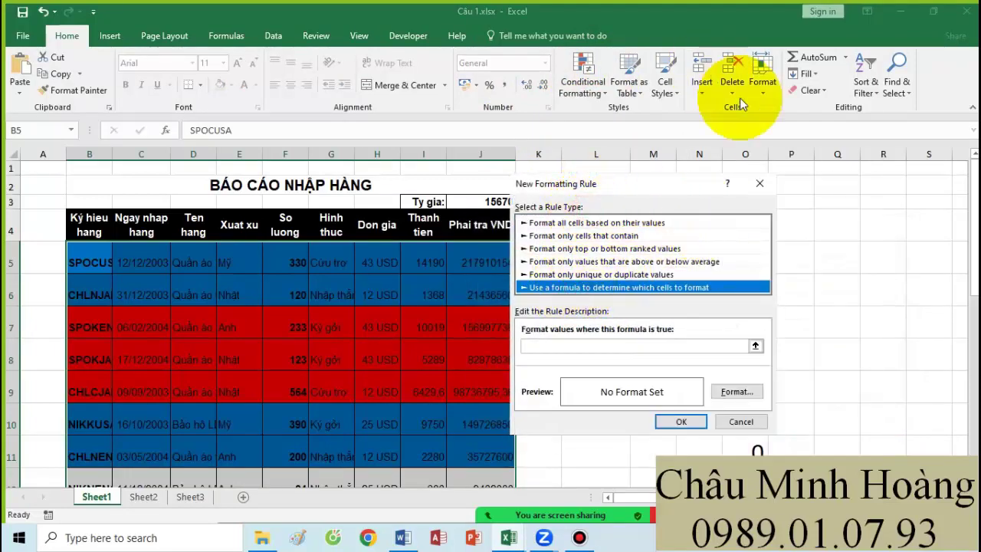
pyautogui.click(578, 538)
pyautogui.click(578, 538)
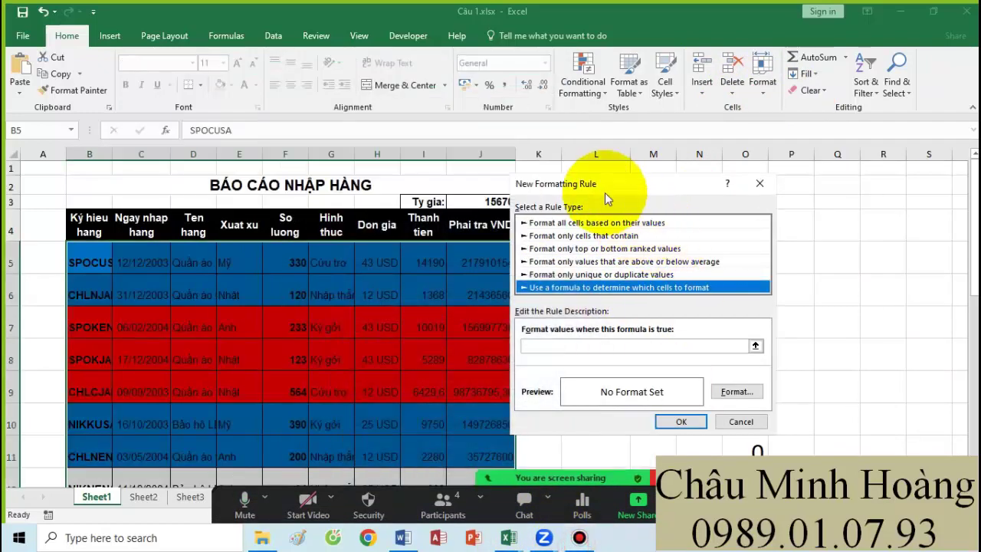
pyautogui.moveTo(605, 193); pyautogui.dragTo(714, 192)
pyautogui.click(640, 345)
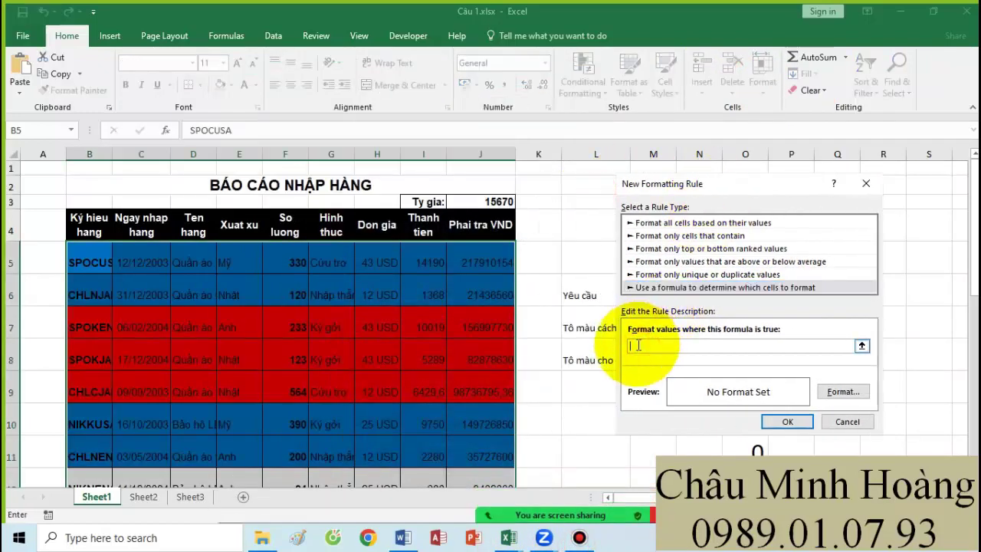
pyautogui.write('=or(')
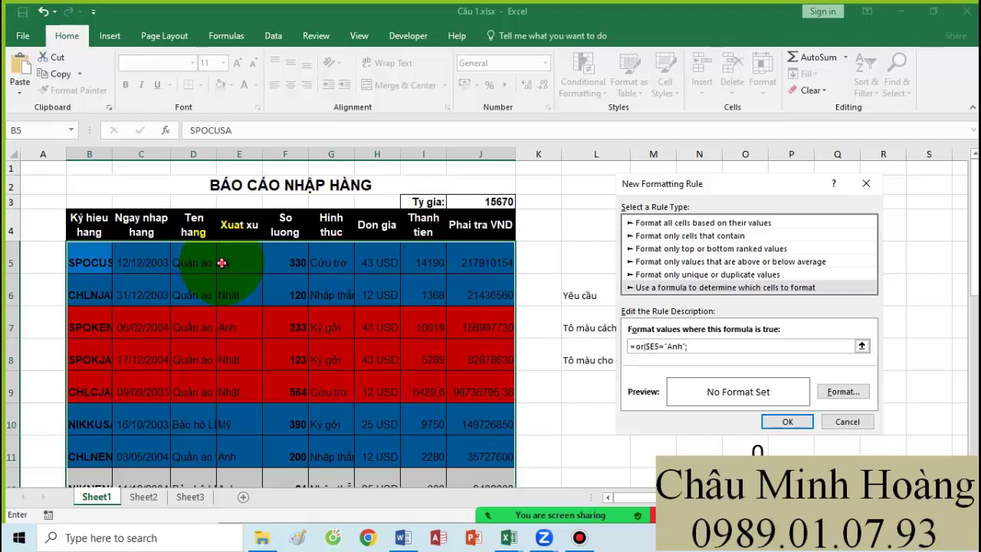
pyautogui.click(222, 263)
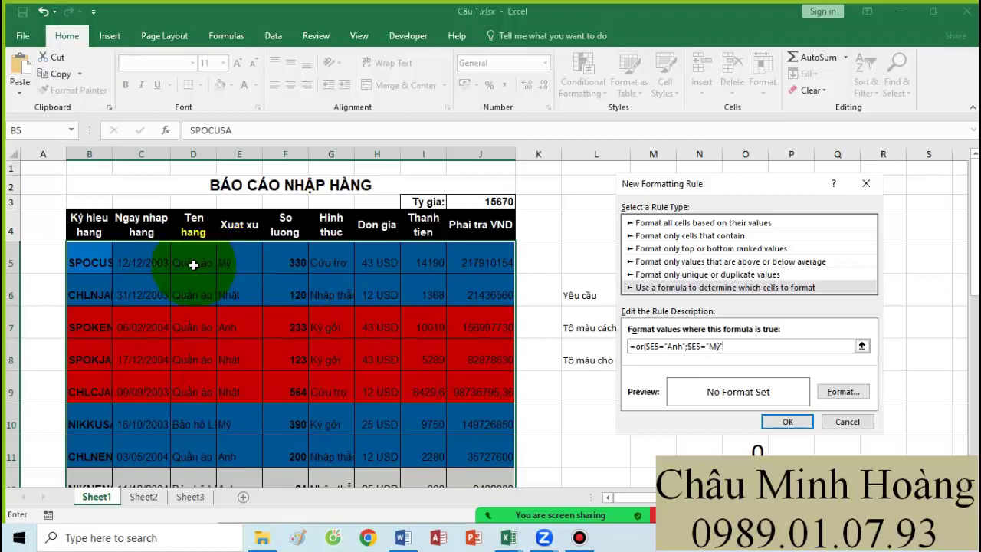
pyautogui.moveTo(724, 346); pyautogui.dragTo(626, 350)
# Step: Give the new rule a yellow fill and apply it to the table rows
pyautogui.click(843, 392)
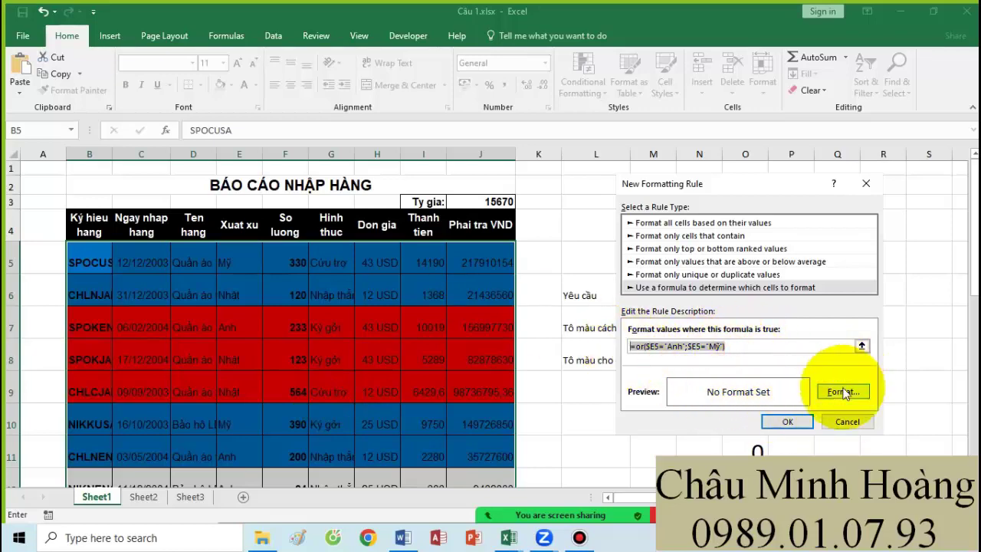
pyautogui.click(566, 293)
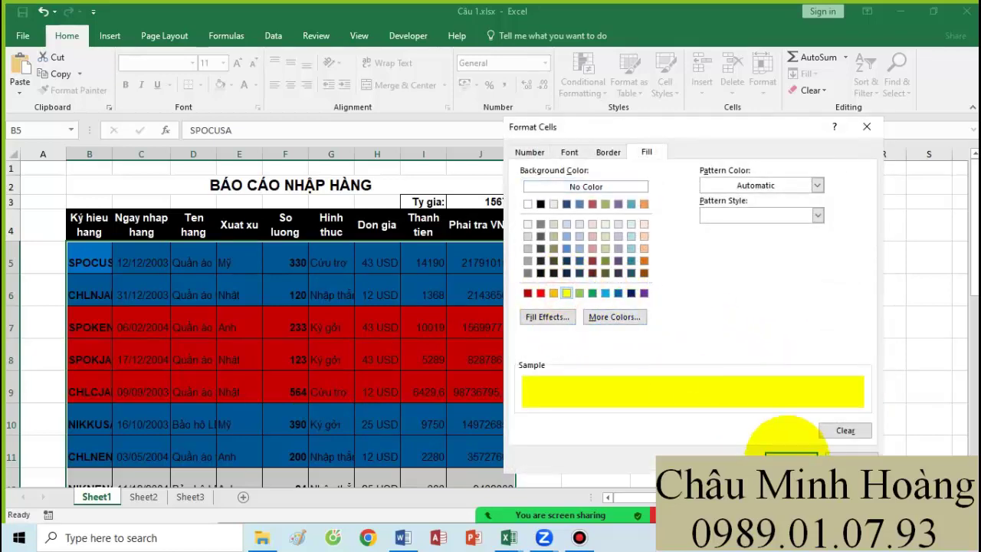
pyautogui.click(791, 458)
pyautogui.click(770, 418)
pyautogui.click(887, 414)
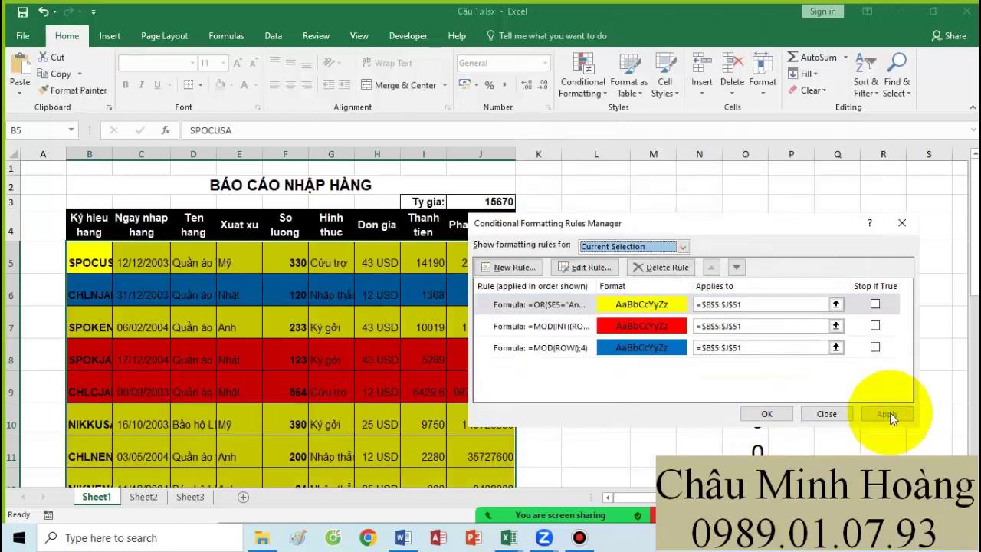
pyautogui.click(760, 411)
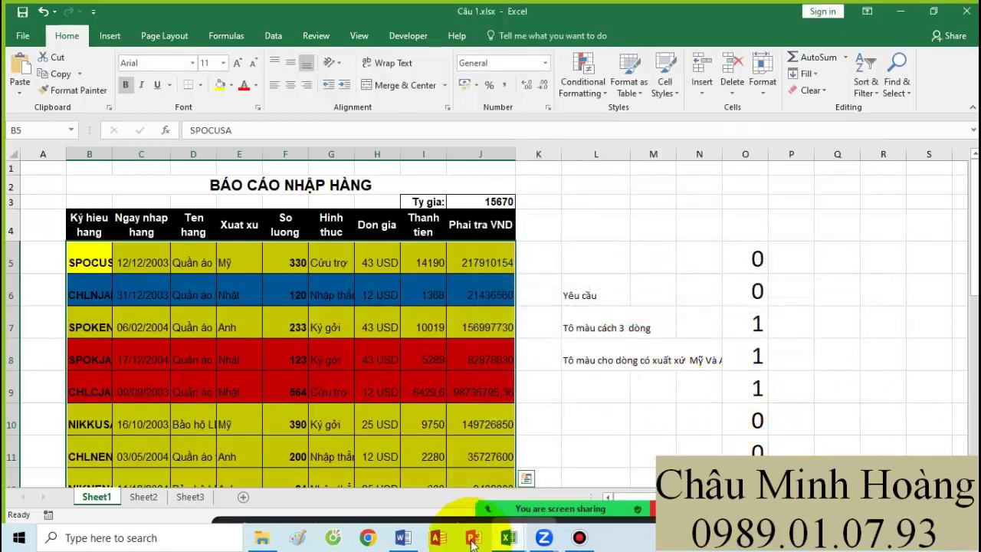
# Step: Switch to the Word document, paste the copied formula below the MOD(ROW();4) line and capitalise its function name as OR
pyautogui.click(404, 538)
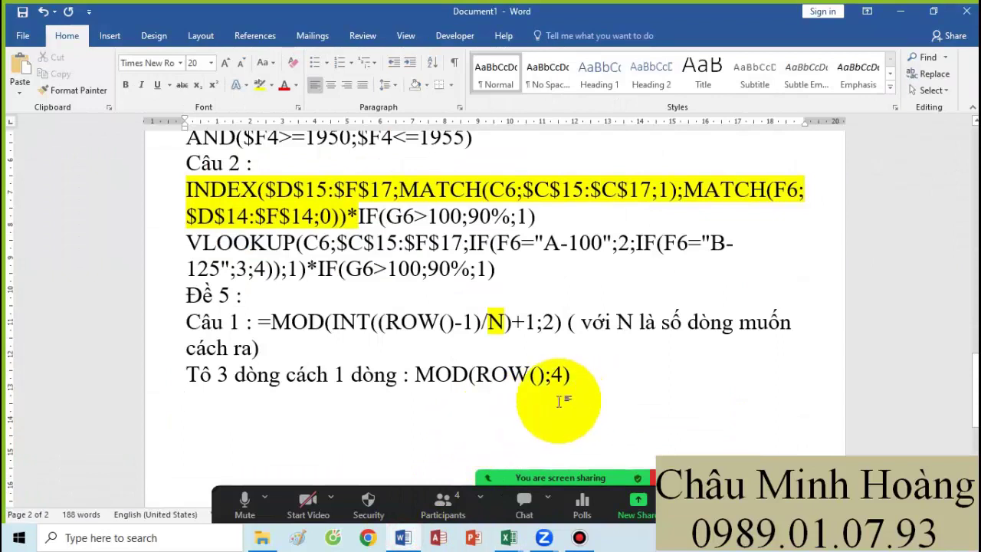
pyautogui.press('Return')
pyautogui.hotkey('ctrl', 'v')
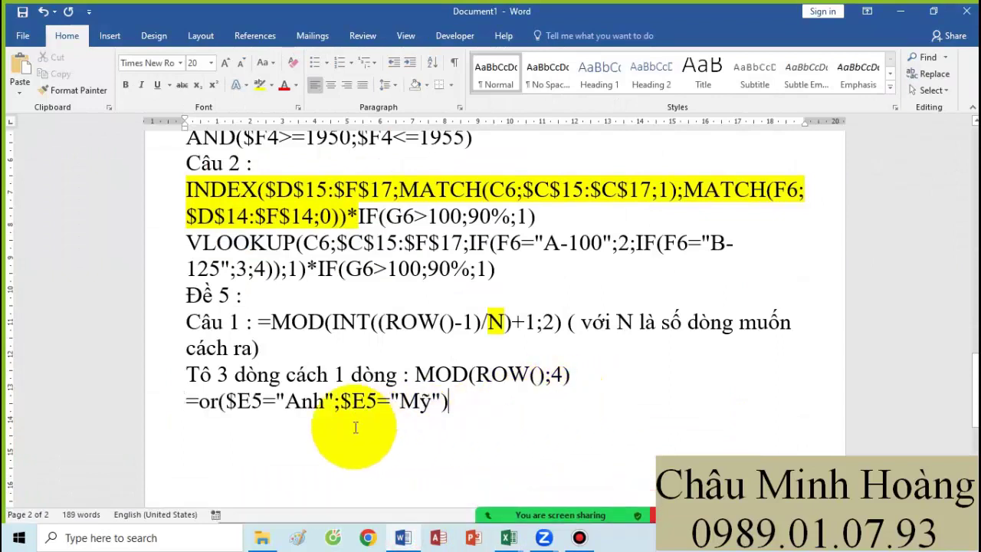
pyautogui.doubleClick(218, 401)
pyautogui.write('OR')
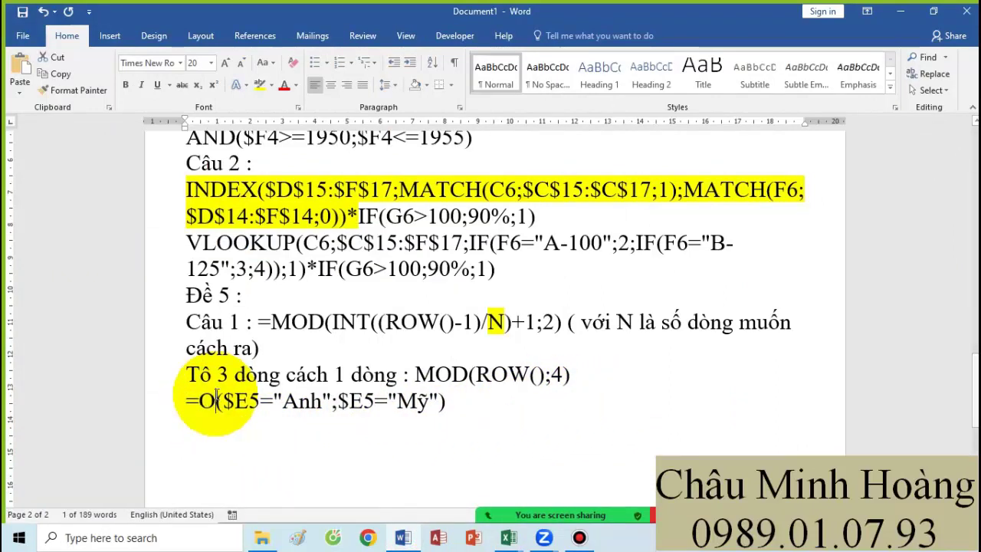
# Step: Add the heading line "Câu 2 :" below the OR formula
pyautogui.click(464, 400)
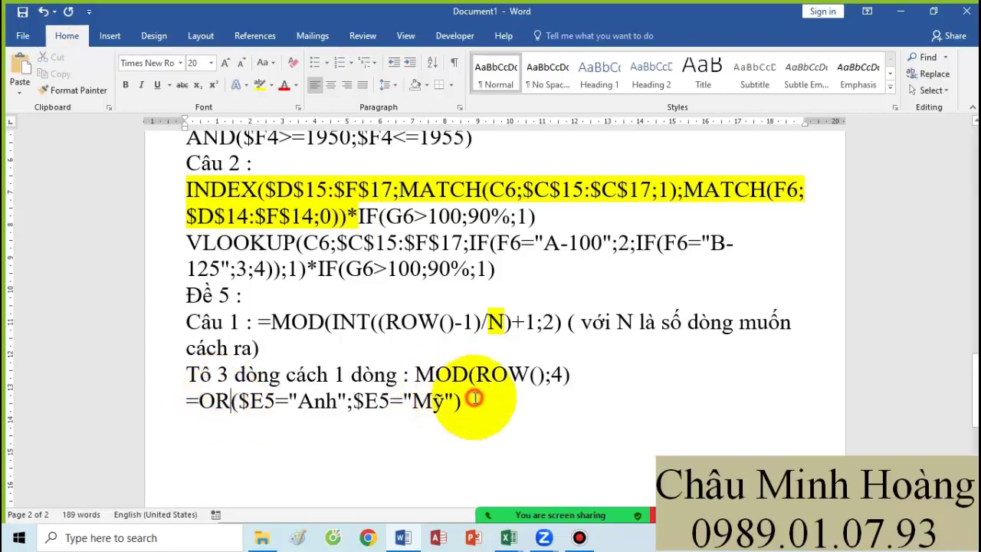
pyautogui.press('Return')
pyautogui.write('Câu 2 :')
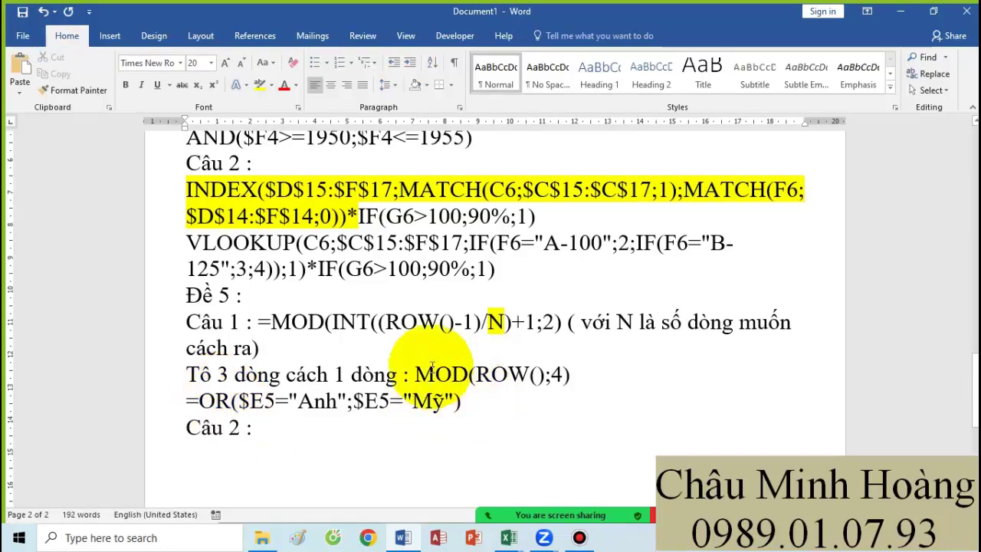
pyautogui.scroll(-1, 437, 368)
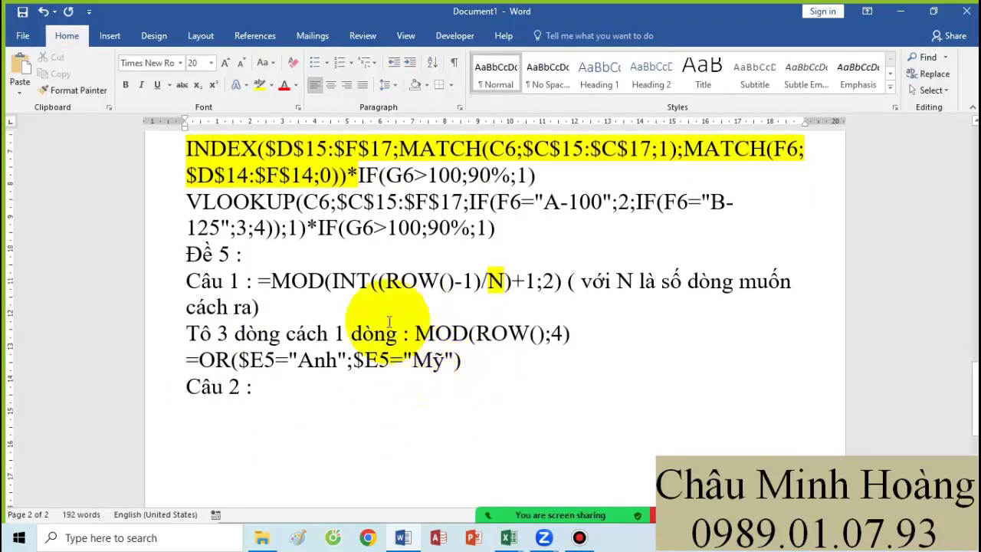
# Step: Switch to Câu 2.xlsx in Excel and examine the Yêu cầu text below the Bảng kê table
pyautogui.click(508, 537)
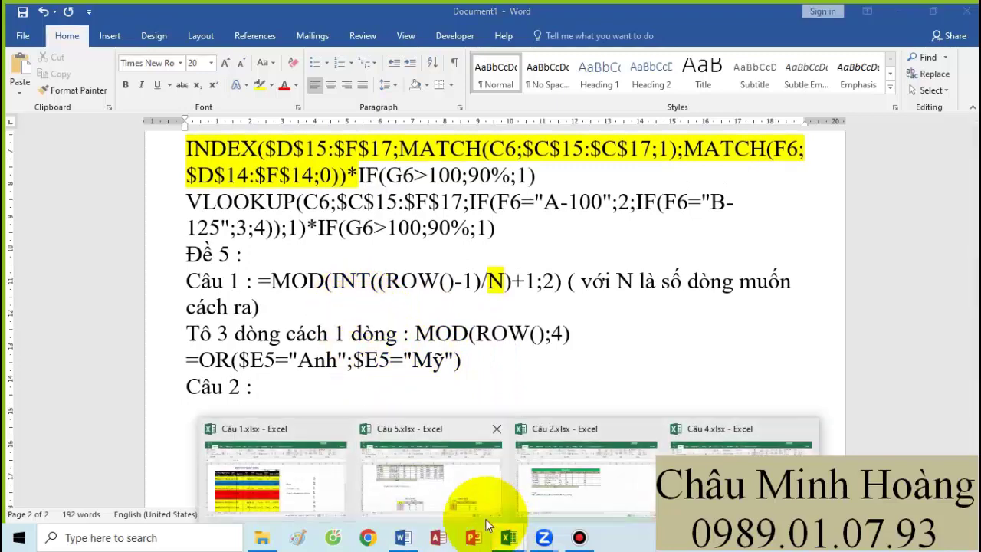
pyautogui.click(607, 462)
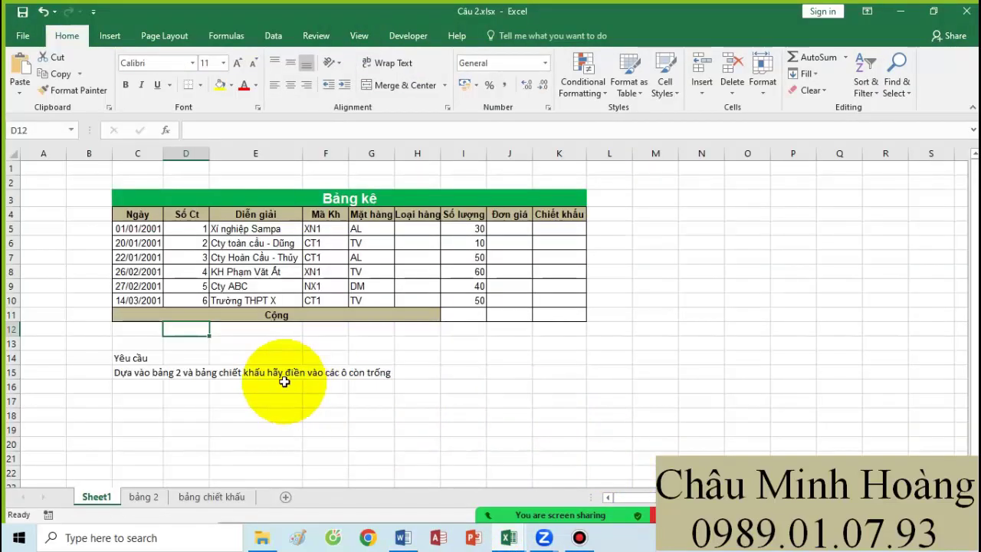
pyautogui.moveTo(147, 363); pyautogui.dragTo(437, 399)
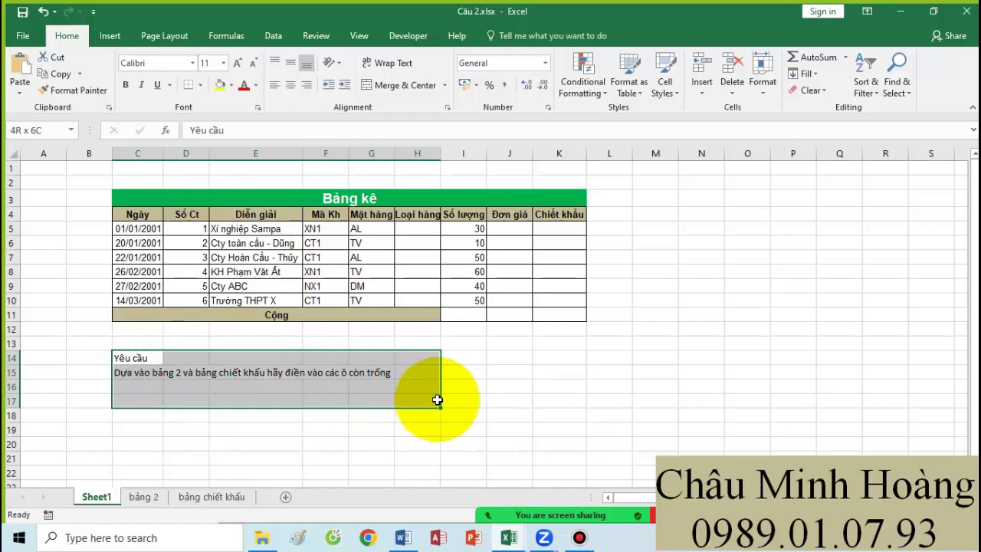
# Step: Set the font size of the empty Loại hàng, Đơn giá and Chiết khấu cells in row 5 to 28
pyautogui.click(419, 239)
pyautogui.click(418, 229)
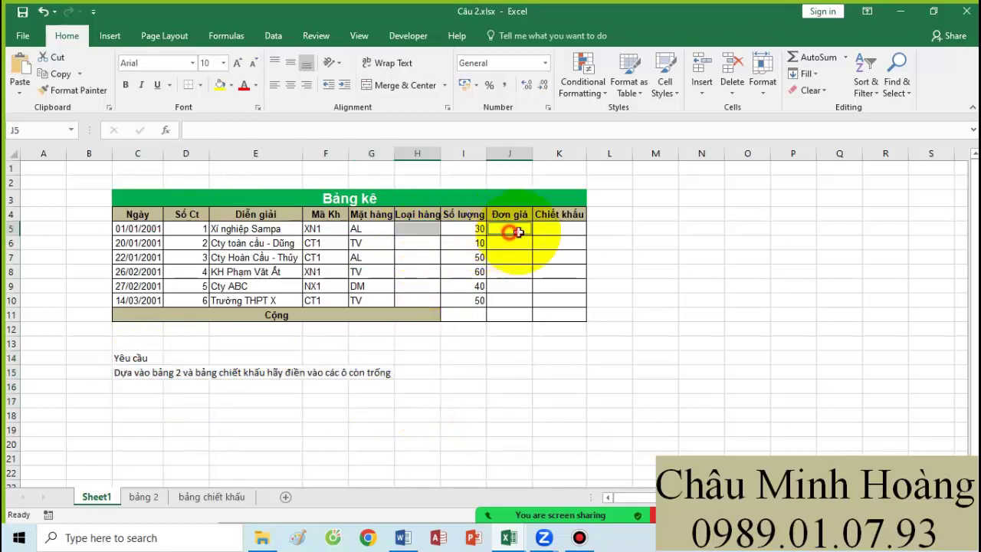
pyautogui.moveTo(509, 229); pyautogui.dragTo(559, 228)
pyautogui.click(223, 63)
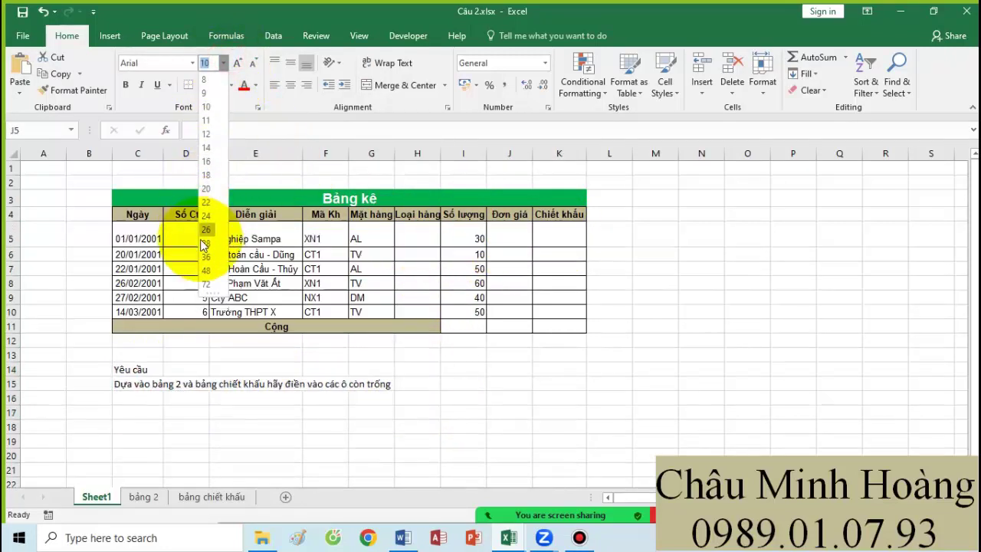
pyautogui.click(200, 239)
# Step: Examine the lookup tables on the bảng 2 and bảng chiết khấu sheets, then return to Sheet1
pyautogui.click(144, 497)
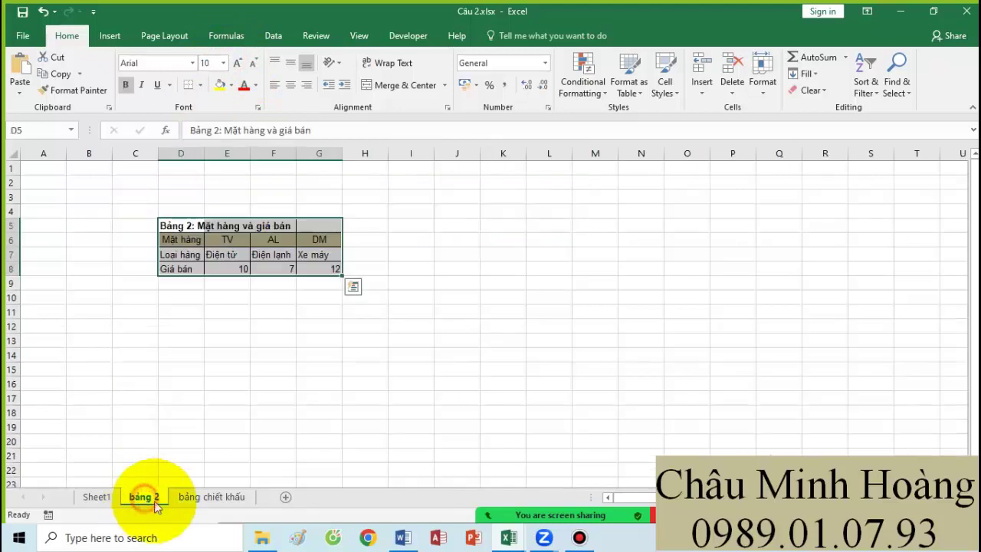
pyautogui.click(207, 499)
pyautogui.click(96, 497)
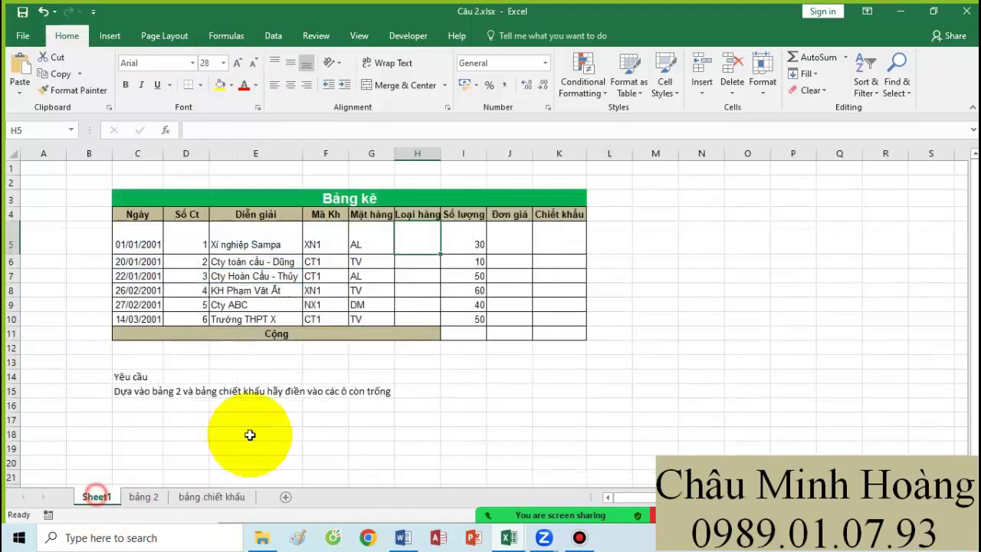
pyautogui.click(161, 504)
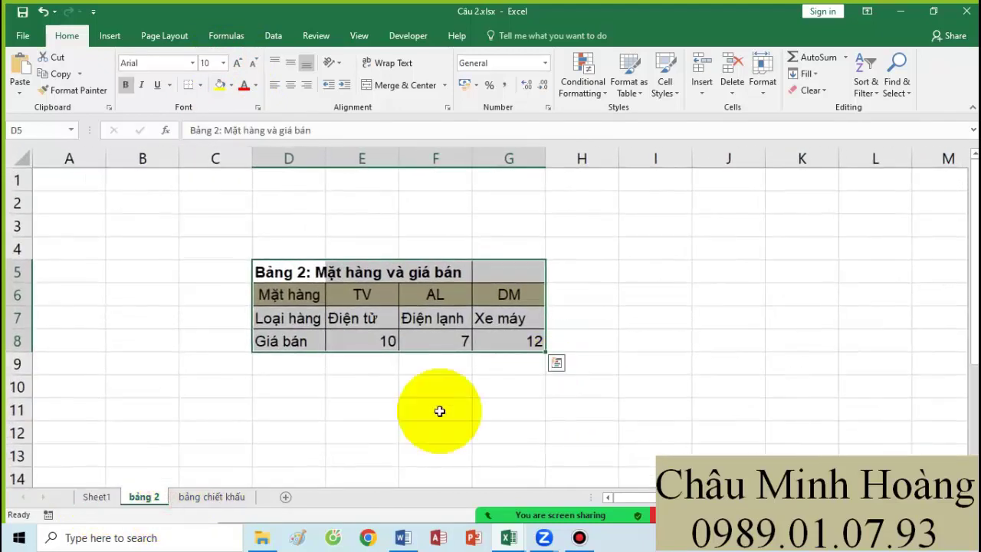
pyautogui.click(217, 498)
pyautogui.scroll(6, 457, 388)
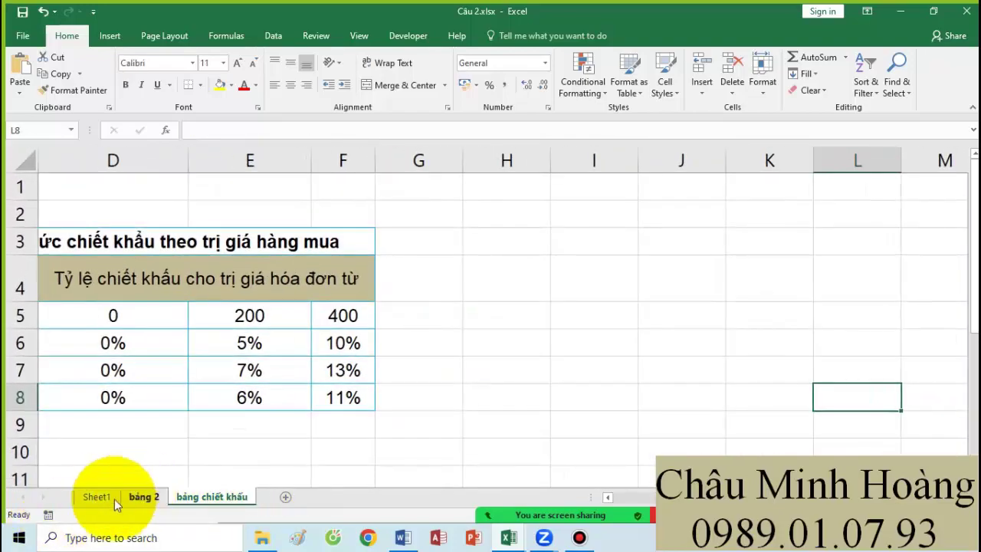
pyautogui.scroll(-6, 697, 483)
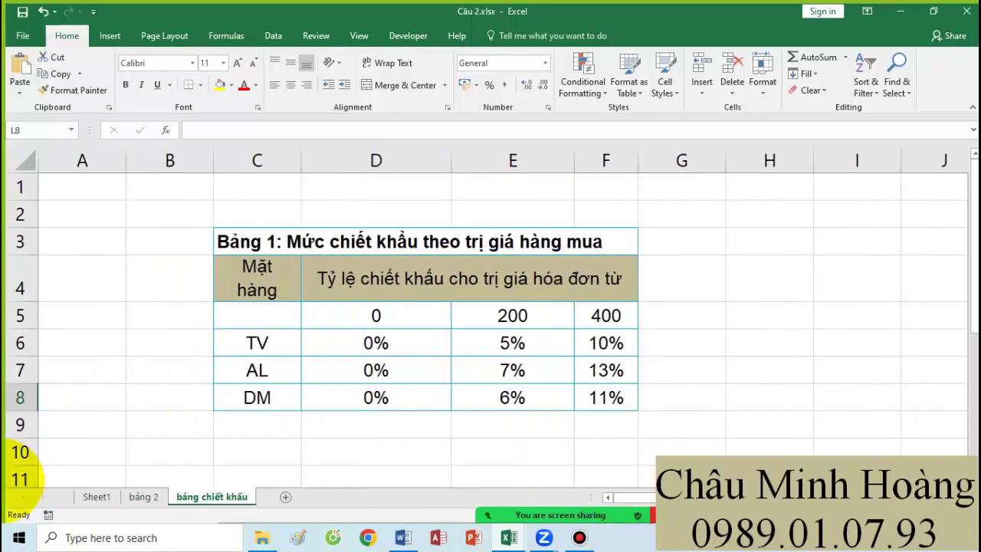
pyautogui.click(96, 496)
pyautogui.scroll(2, 449, 427)
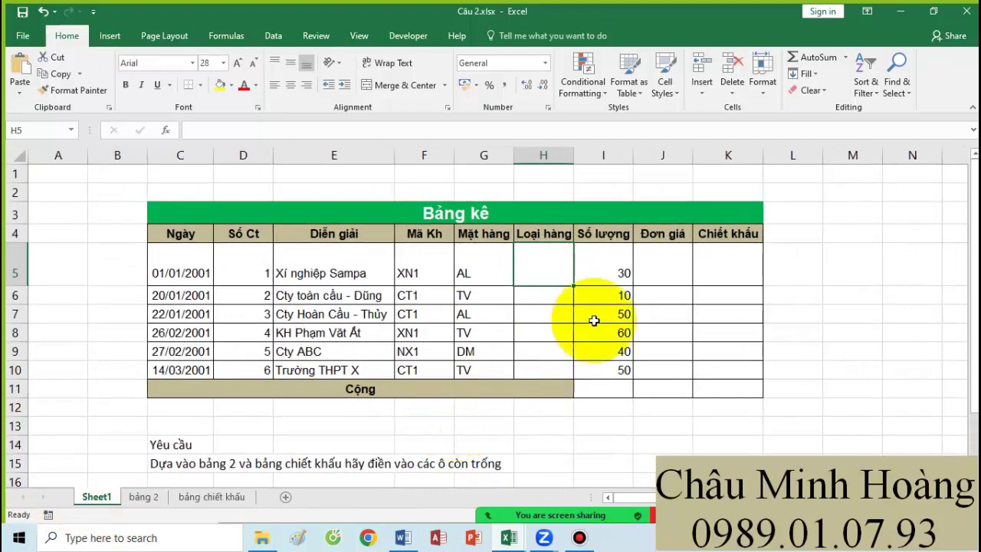
# Step: Start an INDEX formula in Loại hàng cell H5 with the absolute range 'bảng 2'!$E$7:$G$7 as its array
pyautogui.write('=')
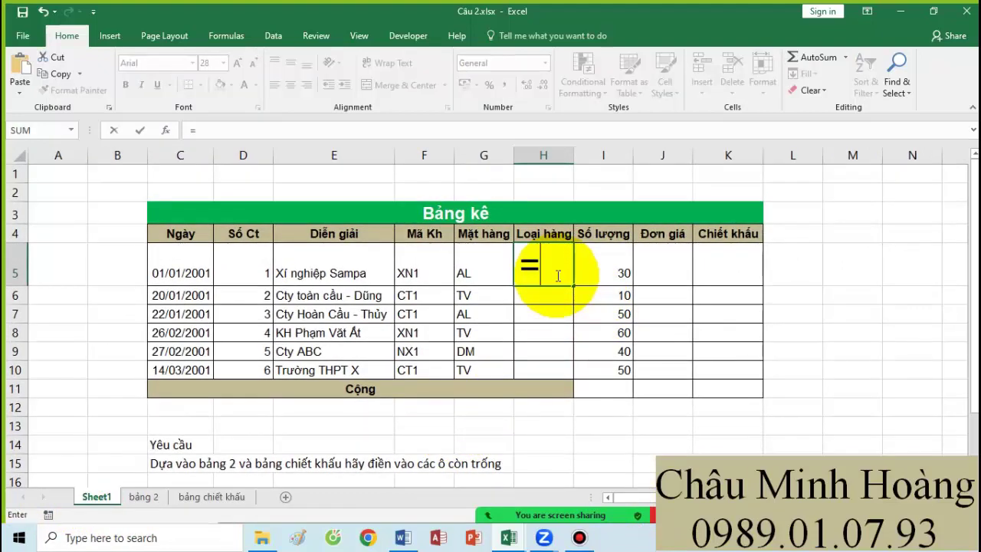
pyautogui.write('o')
pyautogui.press('BackSpace')
pyautogui.write('inde')
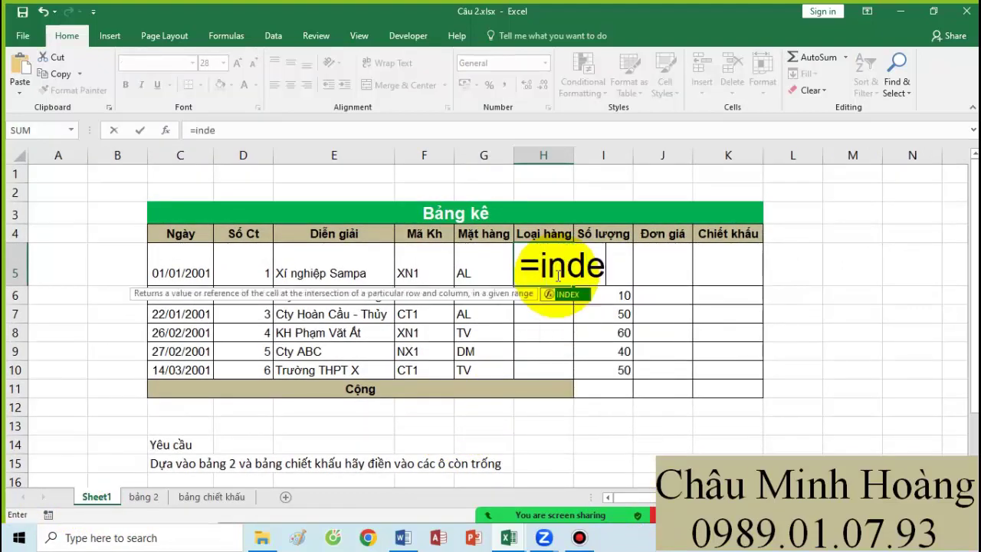
pyautogui.press('Tab')
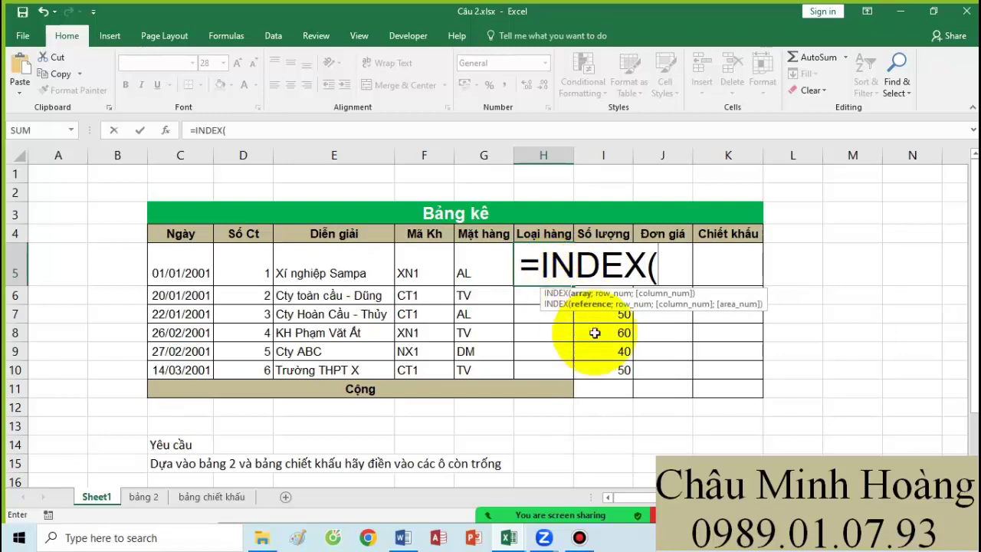
pyautogui.click(145, 496)
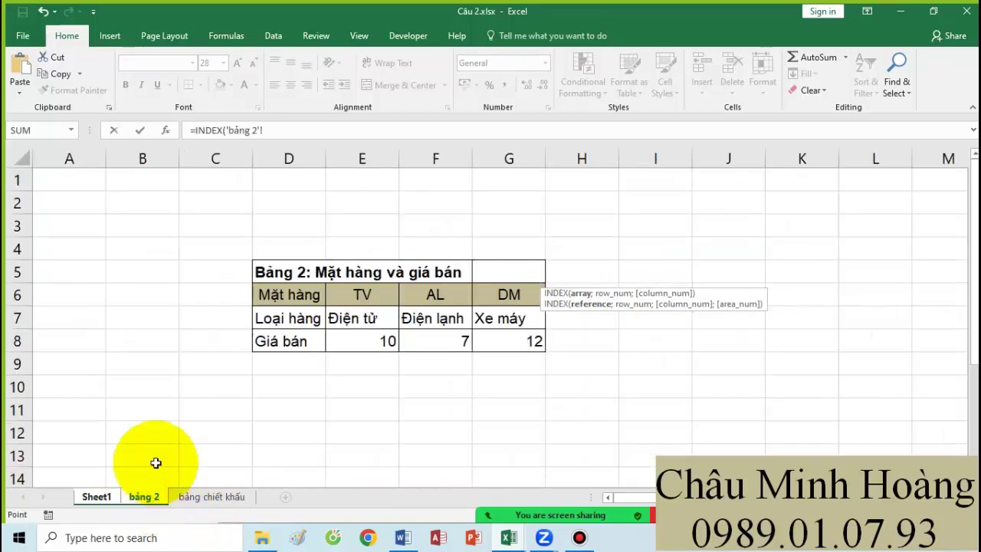
pyautogui.moveTo(280, 133)
pyautogui.mouseDown()
pyautogui.moveTo(228, 130)
pyautogui.moveTo(280, 120)
pyautogui.mouseUp()
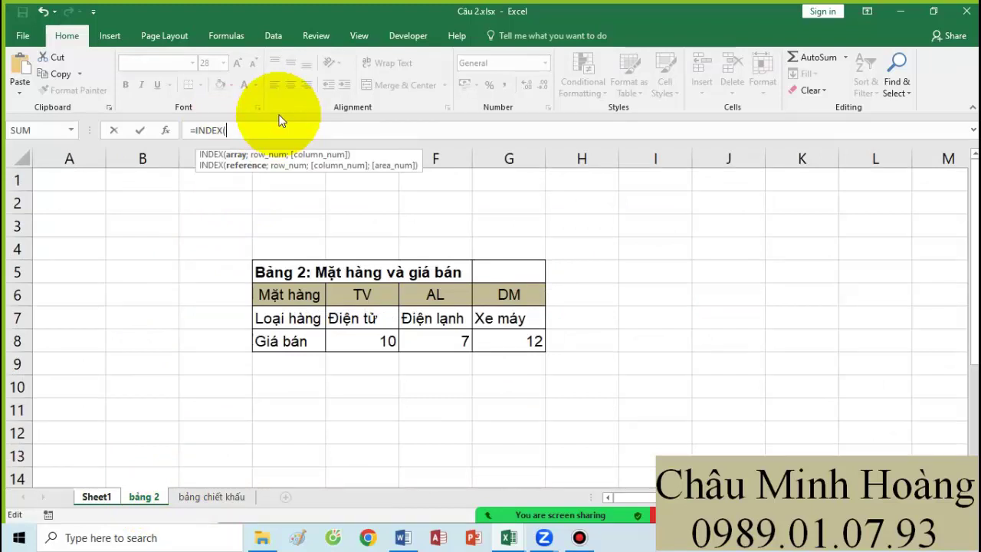
pyautogui.moveTo(364, 318); pyautogui.dragTo(488, 318)
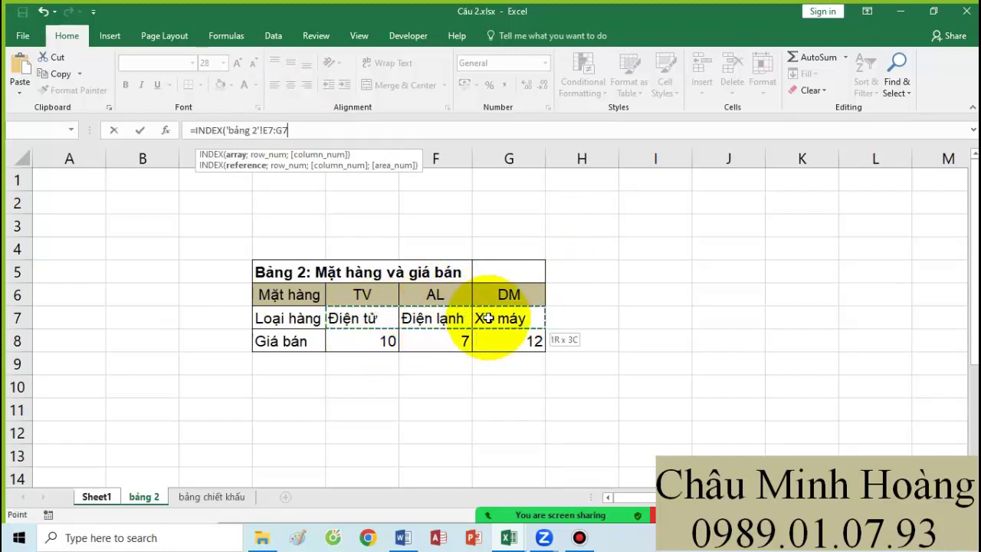
pyautogui.press('F4')
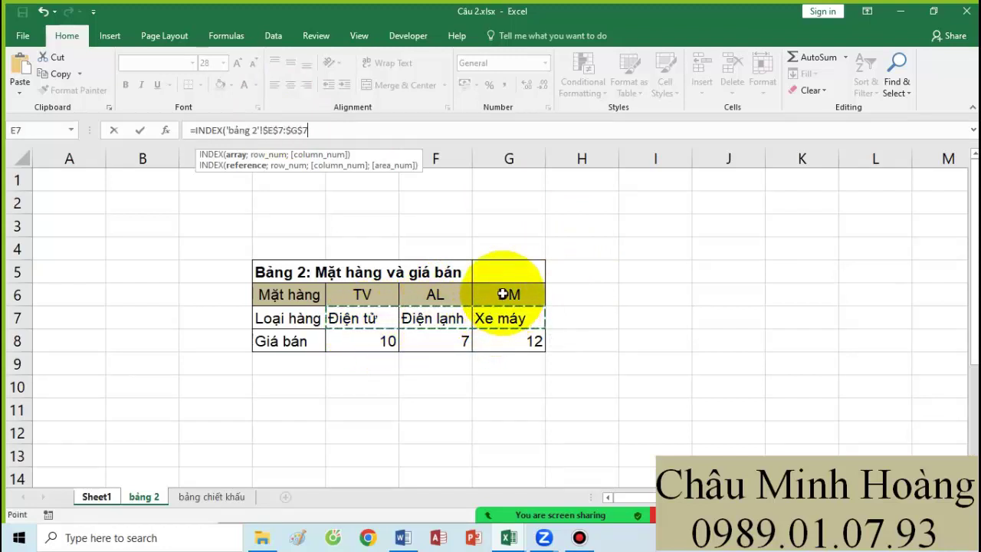
# Step: Continue the formula with row number 1 and a nested MATCH that looks up Sheet1!G5
pyautogui.click(324, 127)
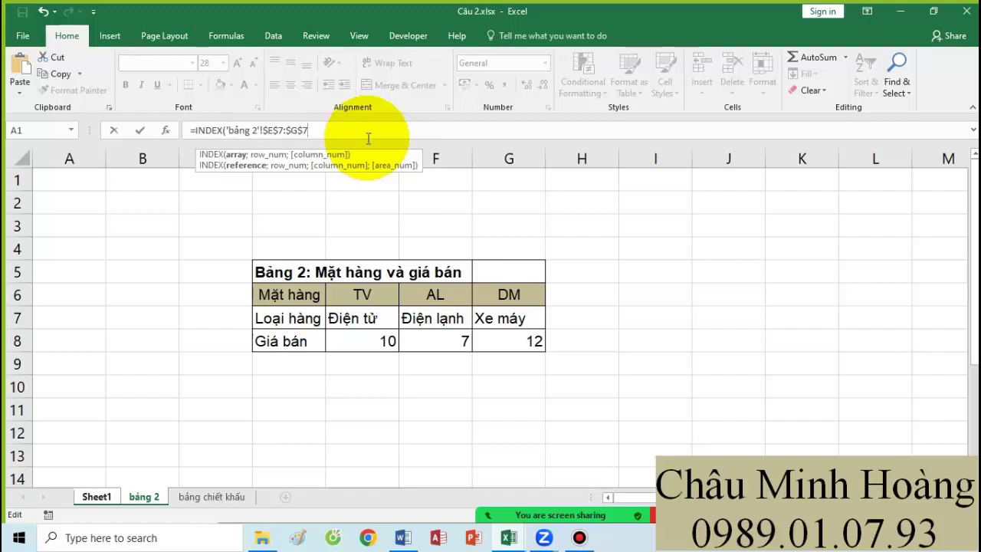
pyautogui.write('MATCH(')
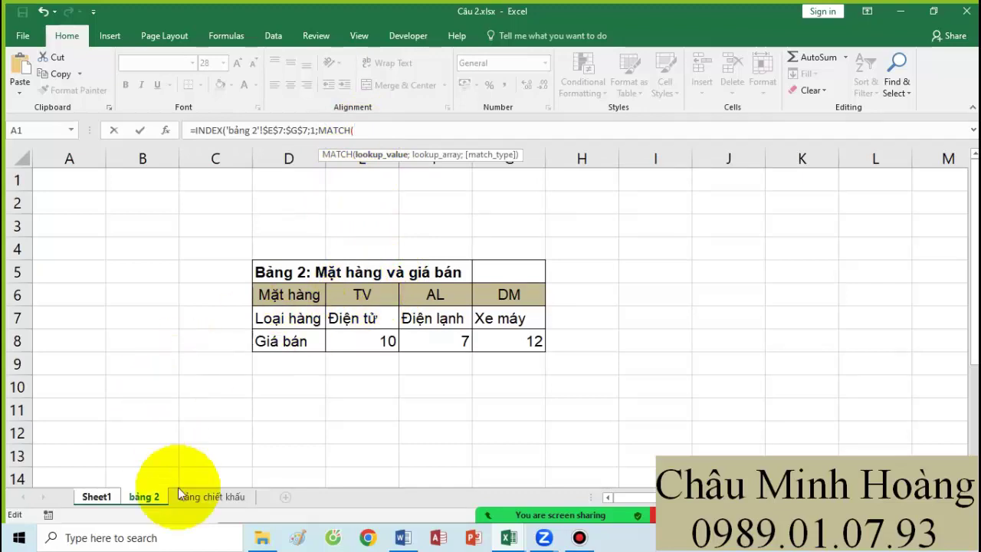
pyautogui.click(103, 495)
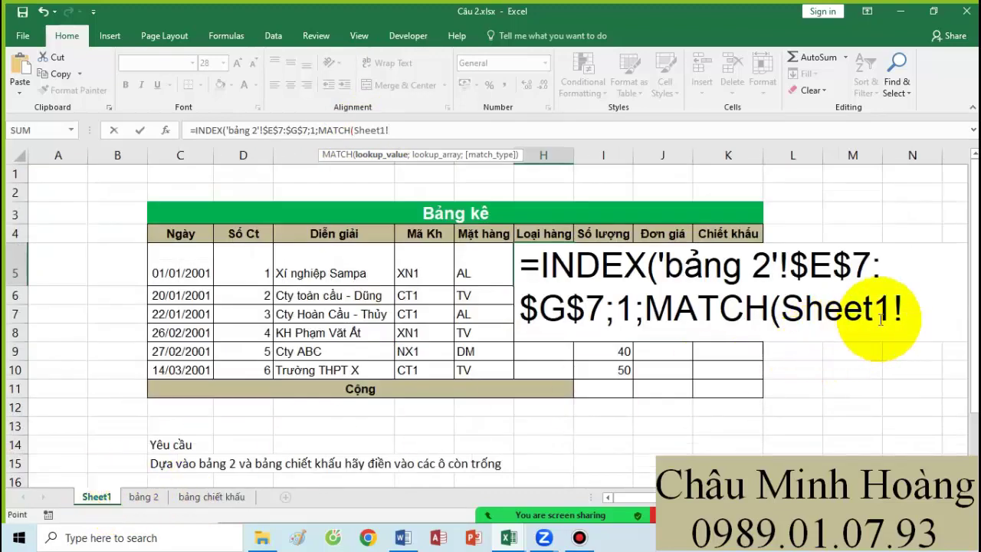
pyautogui.moveTo(904, 308); pyautogui.dragTo(787, 308)
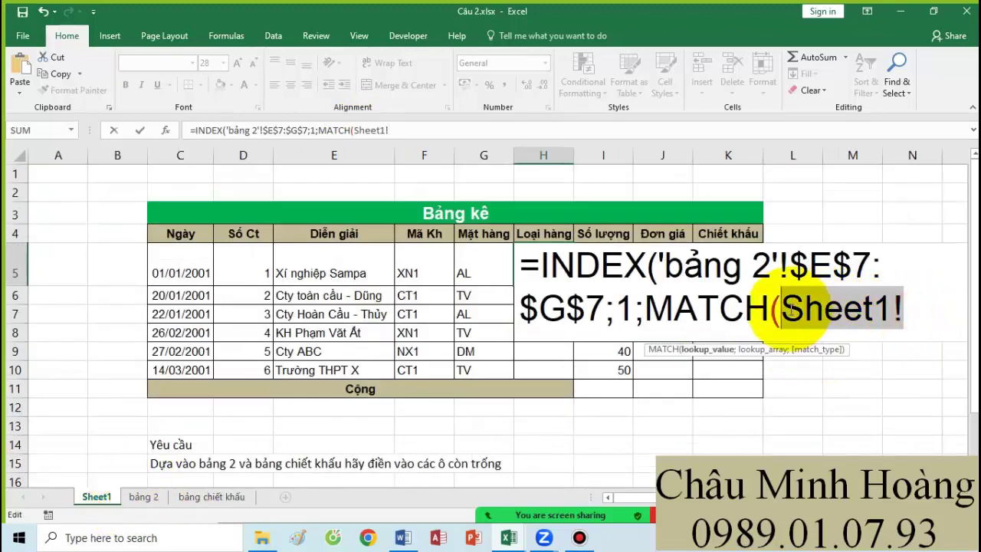
pyautogui.press('BackSpace')
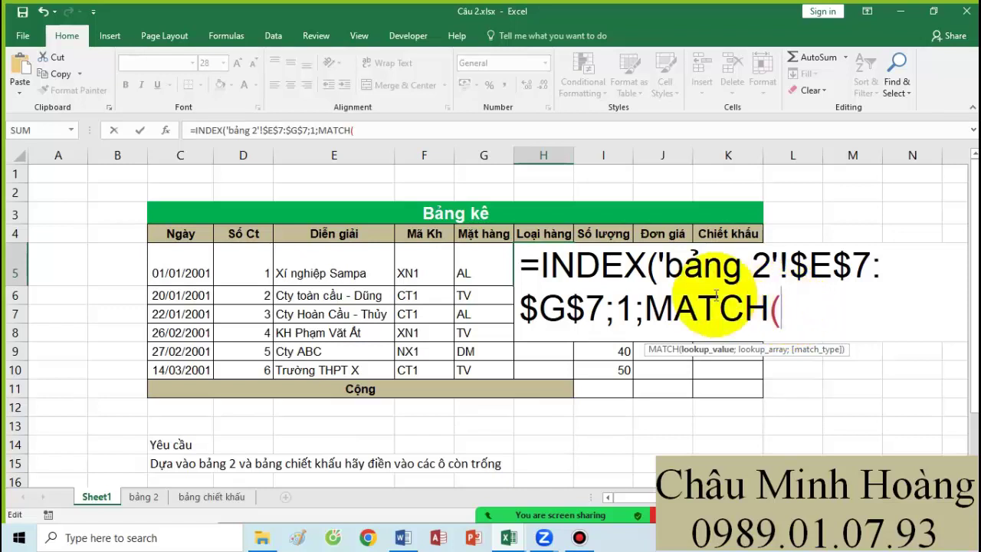
pyautogui.click(469, 261)
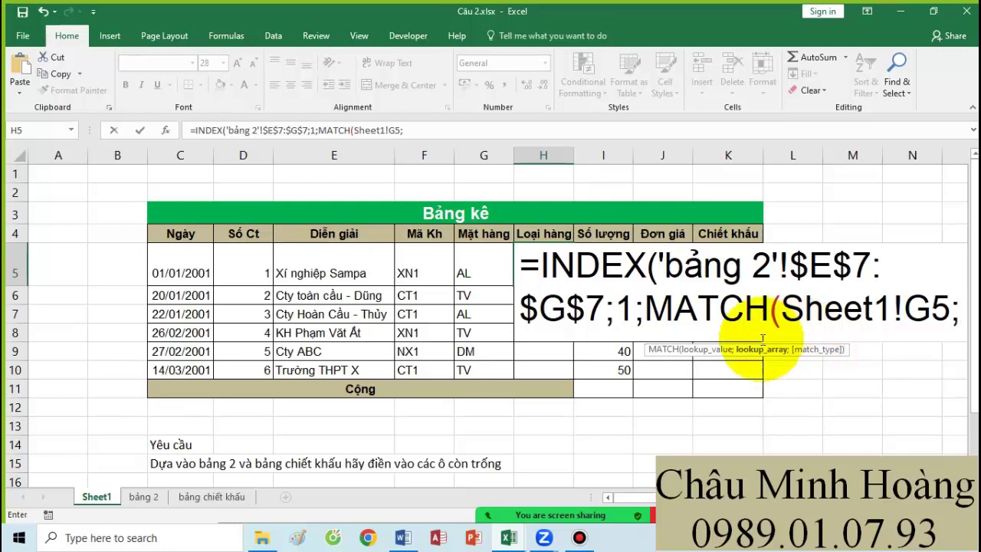
# Step: Complete the MATCH with the absolute range 'bảng 2'!$E$6:$G$6 and match type 0, and enter the formula in H5
pyautogui.click(146, 497)
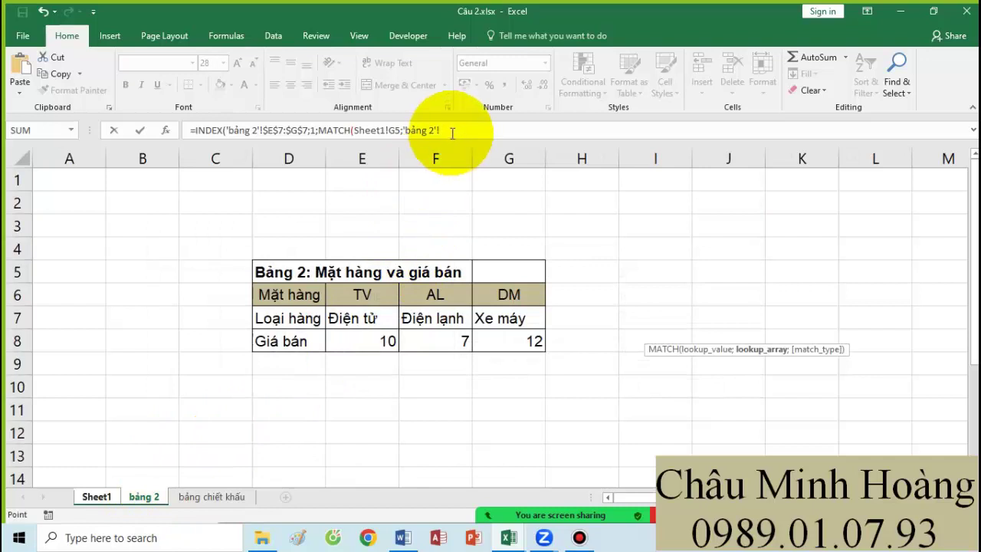
pyautogui.click(452, 132)
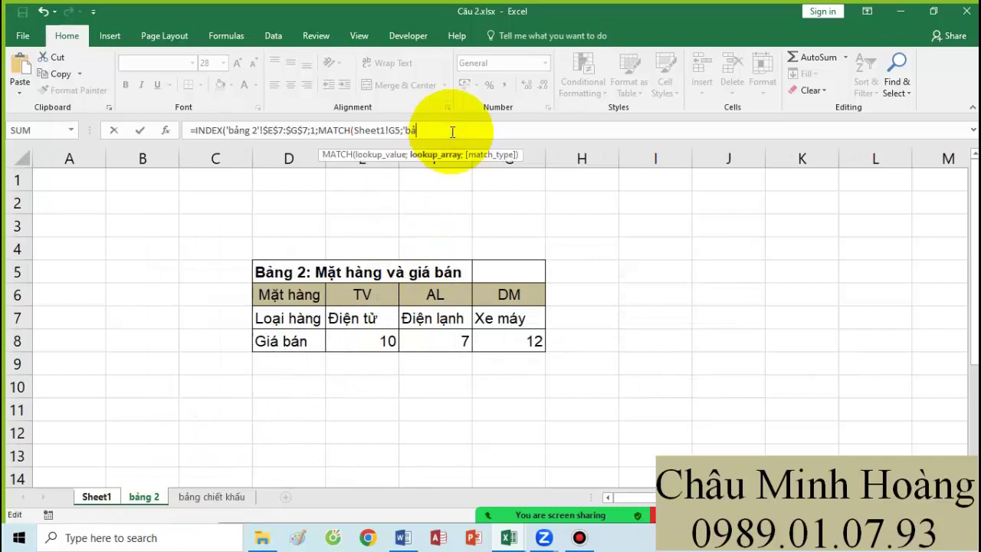
pyautogui.press('BackSpace')
pyautogui.press('BackSpace')
pyautogui.press('BackSpace')
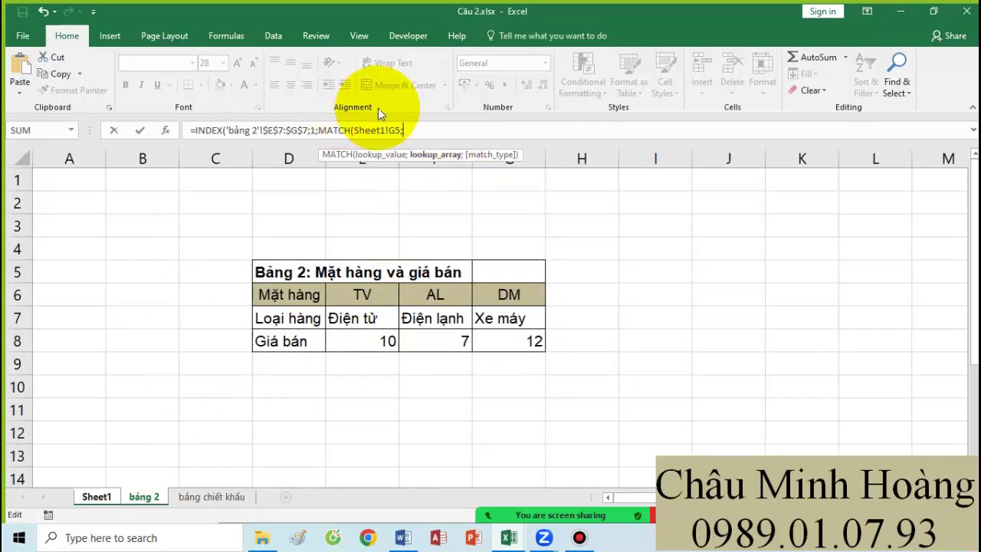
pyautogui.moveTo(360, 293); pyautogui.dragTo(508, 294)
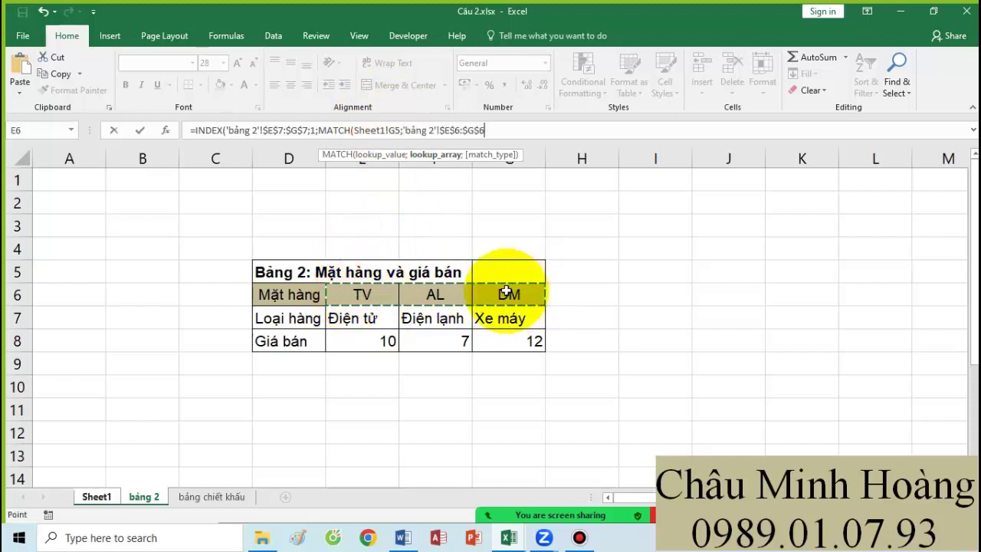
pyautogui.write(';0')
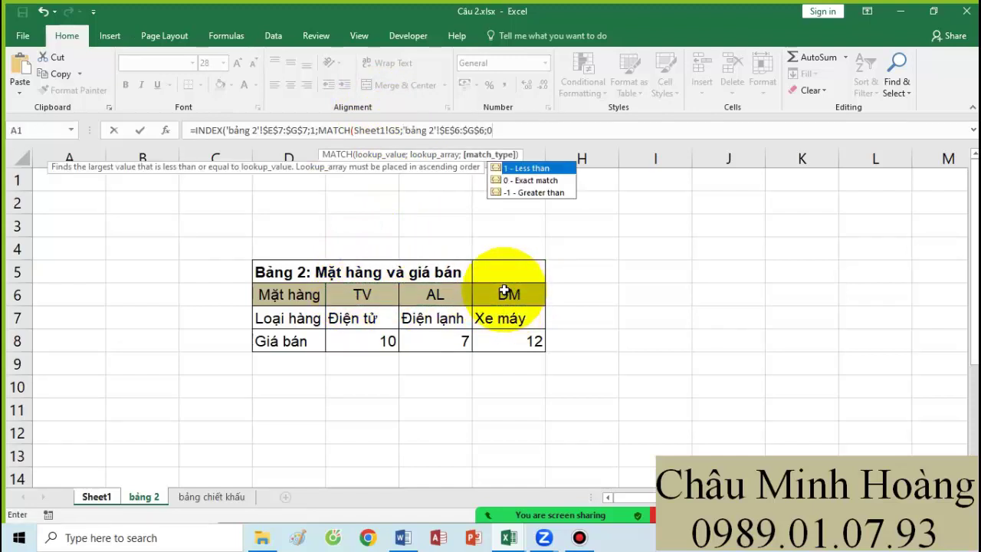
pyautogui.write('))')
pyautogui.press('Return')
# Step: Copy the H5 formula without its equals sign and paste it below the "Câu 2 :" heading in the Word document
pyautogui.click(519, 262)
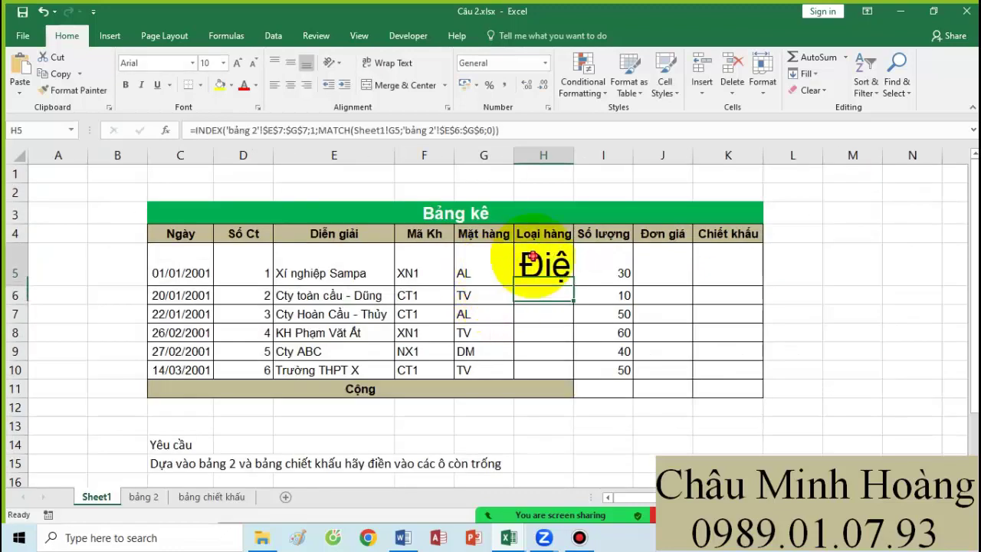
pyautogui.doubleClick(508, 263)
pyautogui.moveTo(528, 261); pyautogui.dragTo(886, 350)
pyautogui.hotkey('ctrl', 'c')
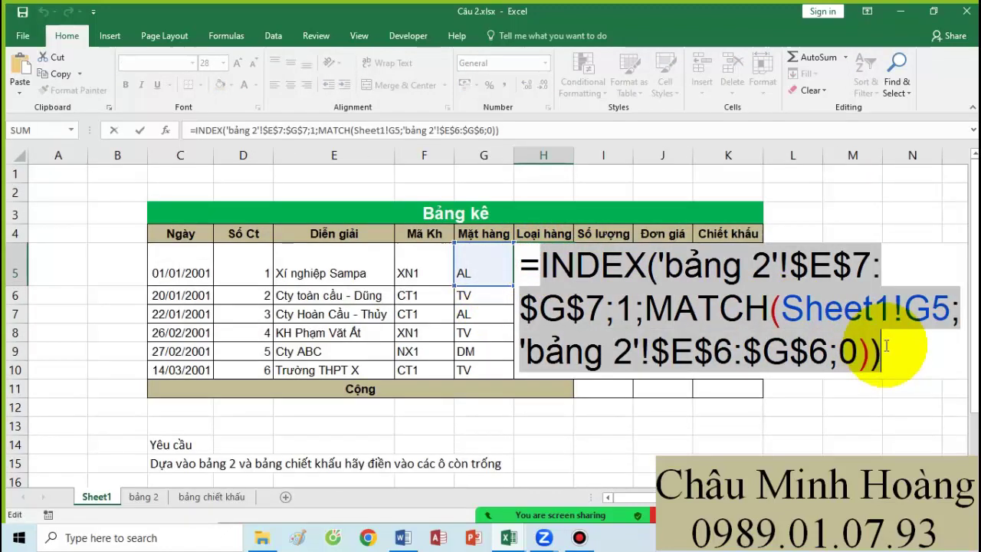
pyautogui.press('Return')
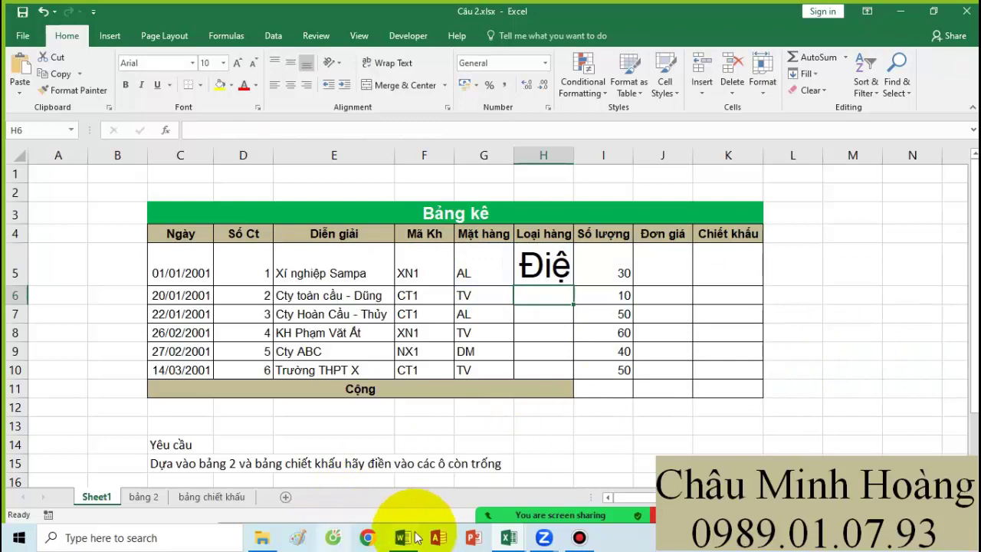
pyautogui.click(403, 537)
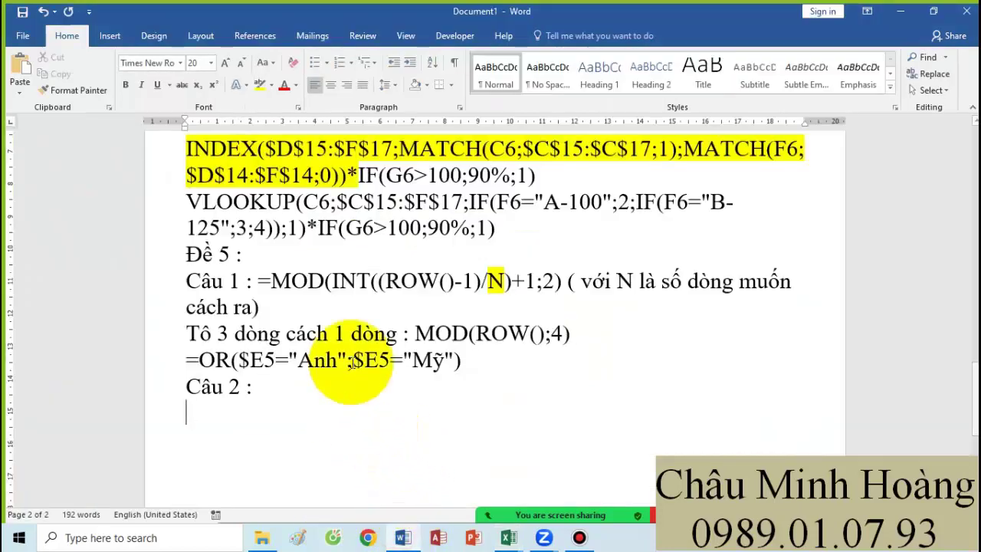
pyautogui.hotkey('ctrl', 'v')
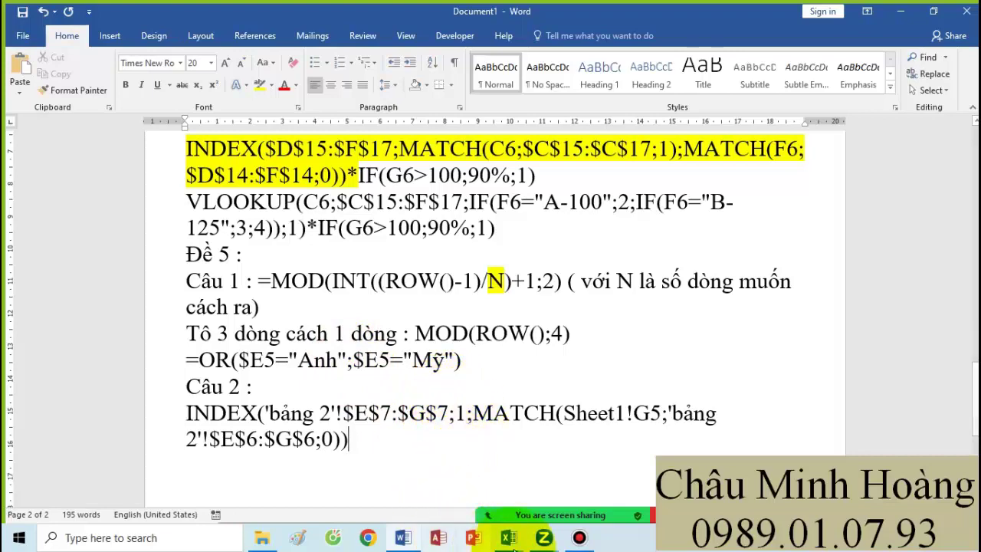
# Step: Switch to the Câu 2.xlsx workbook in Excel and start an INDEX formula in Đơn giá cell J5
pyautogui.moveTo(498, 539)
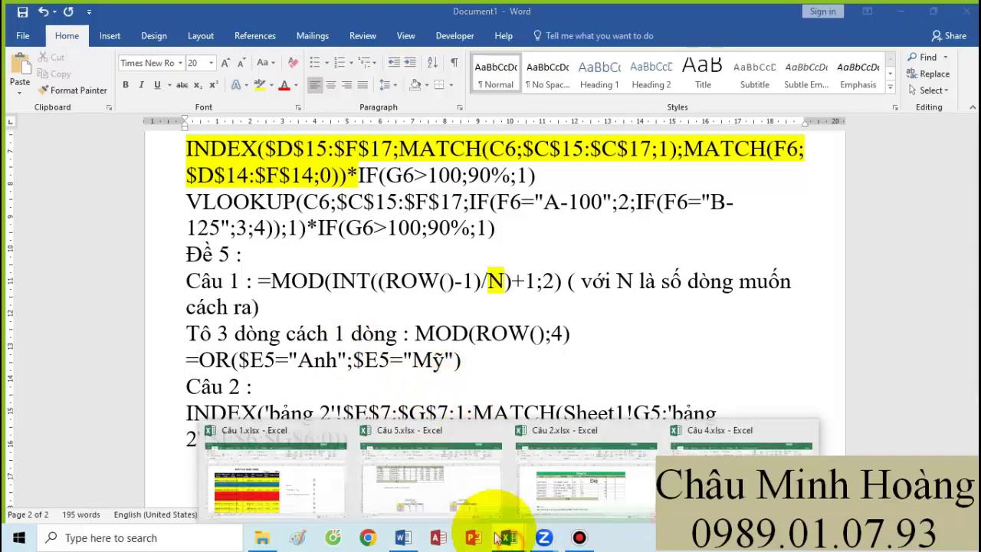
pyautogui.click(613, 478)
pyautogui.click(550, 265)
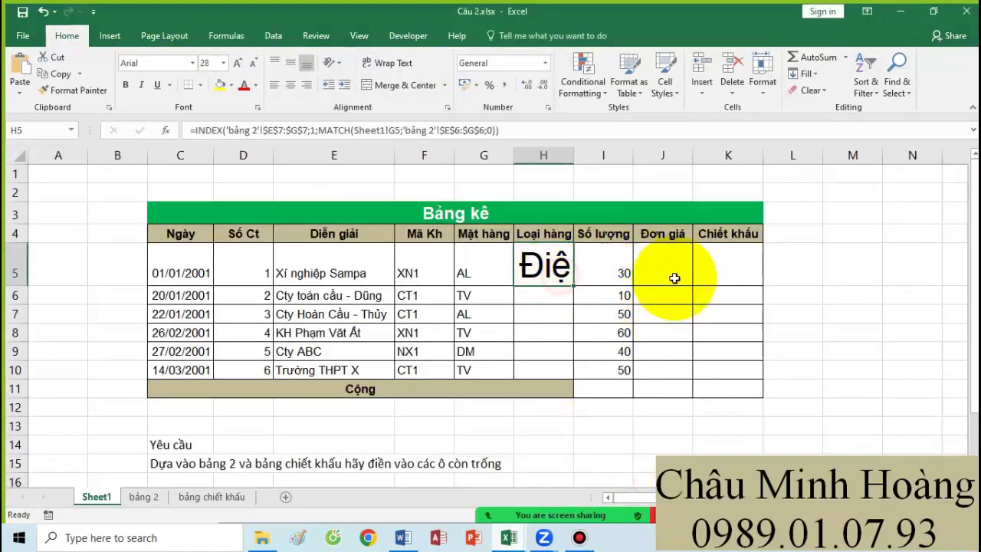
pyautogui.click(665, 276)
pyautogui.write('=')
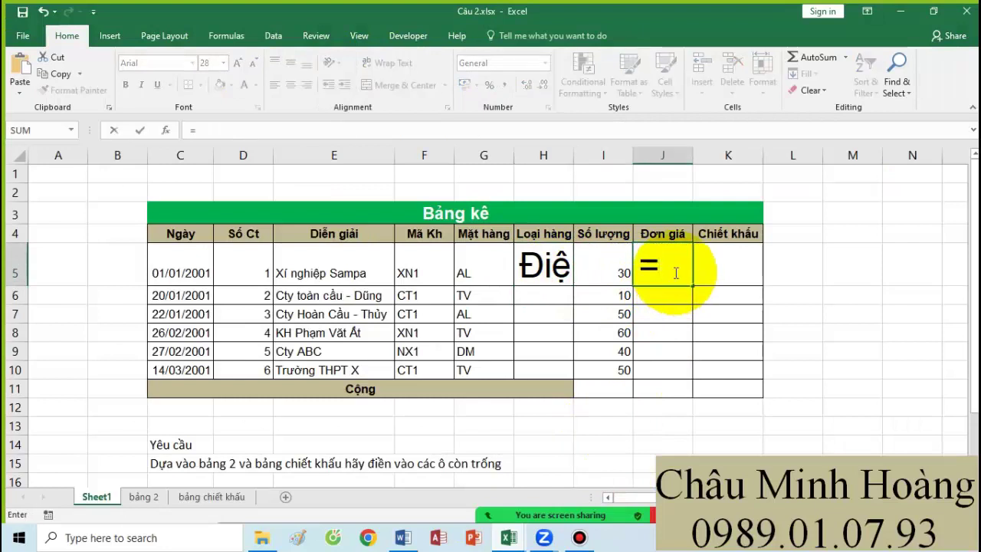
pyautogui.write('inde')
pyautogui.press('Tab')
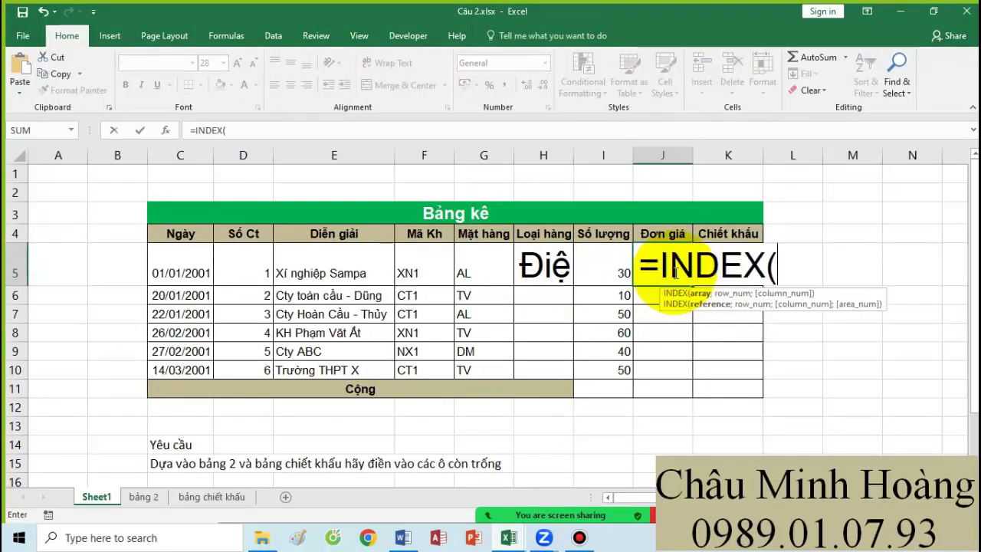
# Step: Give the INDEX formula the absolute Giá bán range 'bảng 2'!$E$8:$G$8 as its array
pyautogui.click(143, 496)
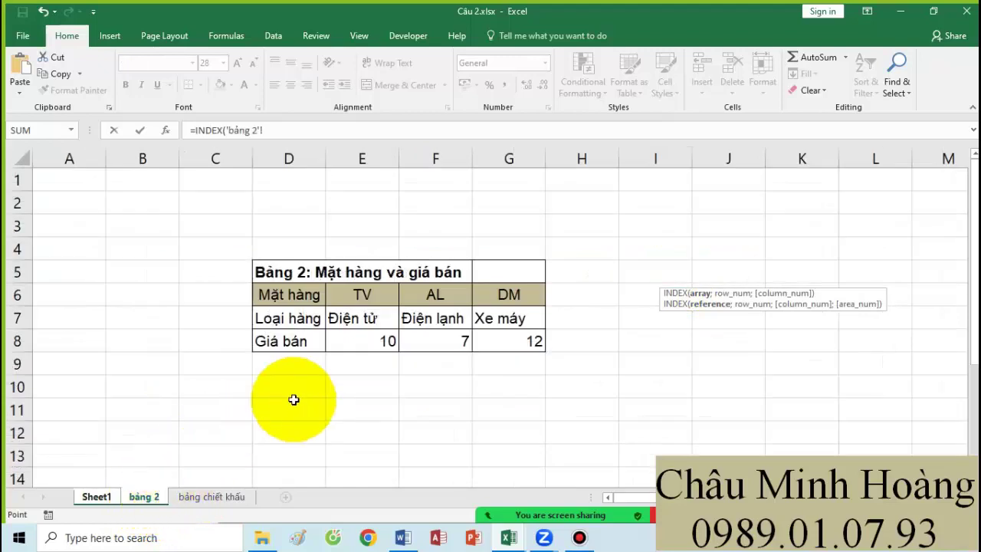
pyautogui.click(307, 134)
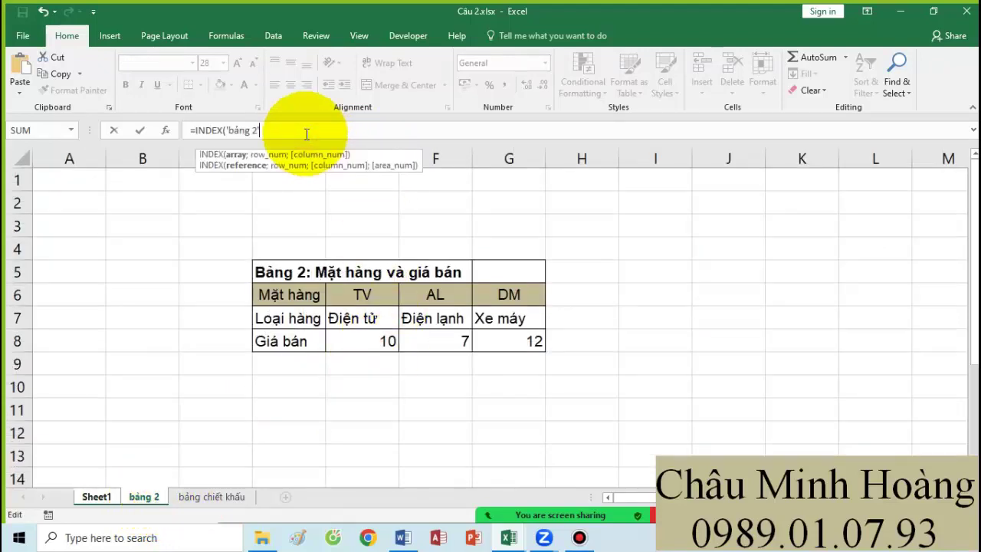
pyautogui.press('BackSpace')
pyautogui.press('BackSpace')
pyautogui.press('BackSpace')
pyautogui.press('BackSpace')
pyautogui.press('BackSpace')
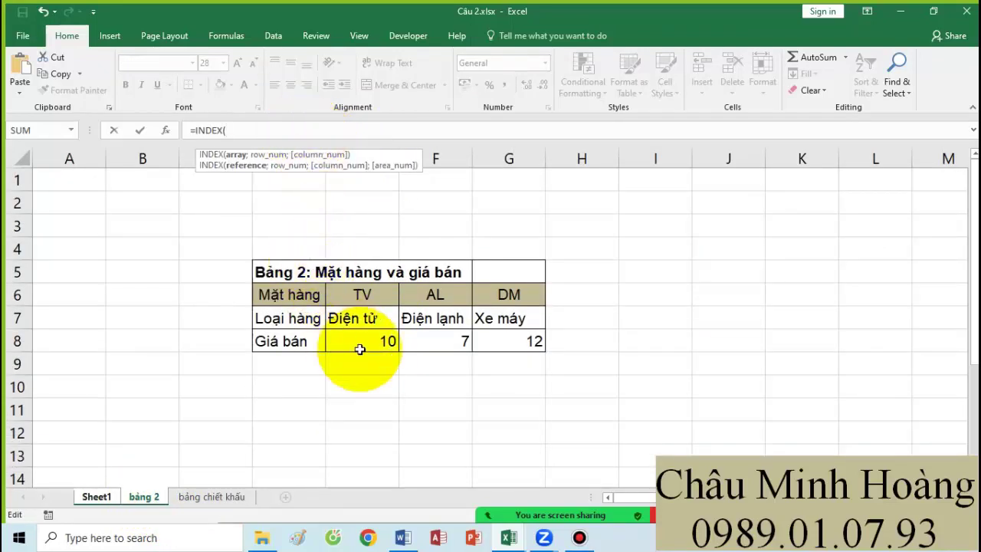
pyautogui.click(374, 341)
pyautogui.moveTo(374, 341); pyautogui.dragTo(529, 341)
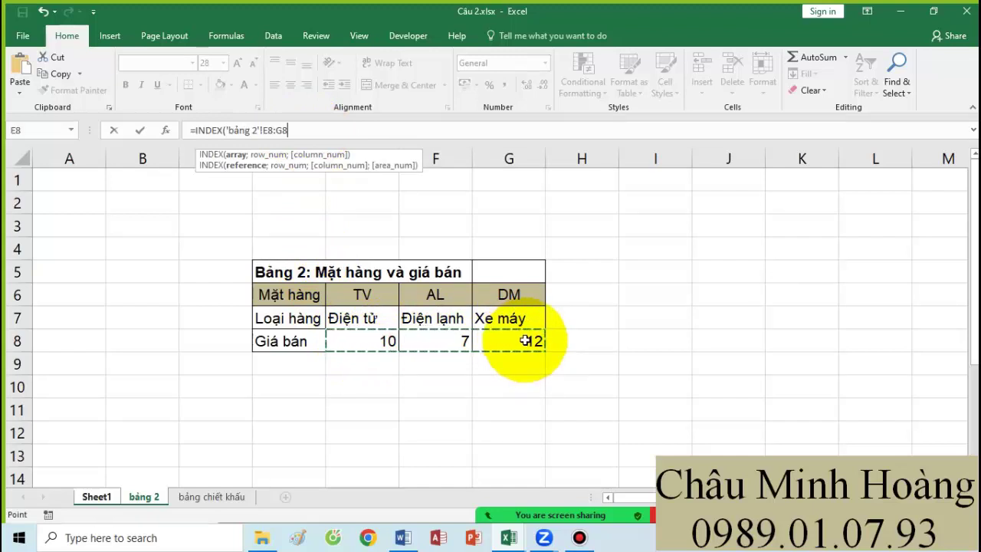
pyautogui.write(';')
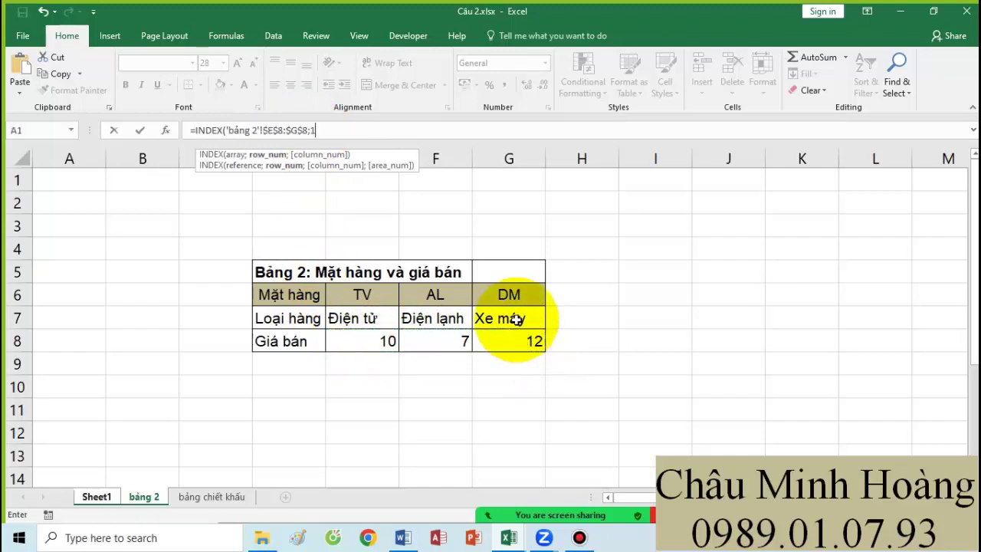
# Step: Continue the J5 formula with row number 1 and a nested MATCH that looks up Sheet1!G5
pyautogui.write('1;MATCH(')
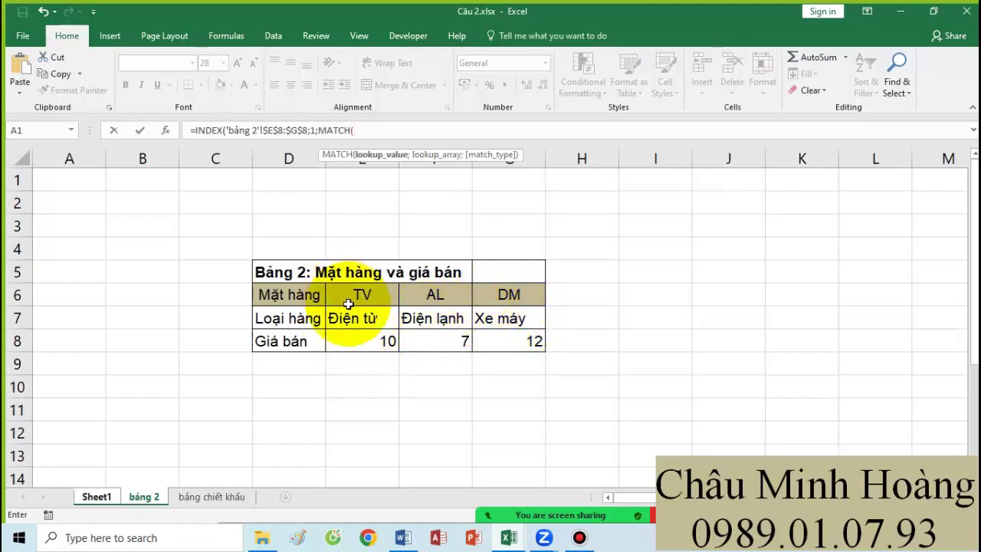
pyautogui.click(88, 496)
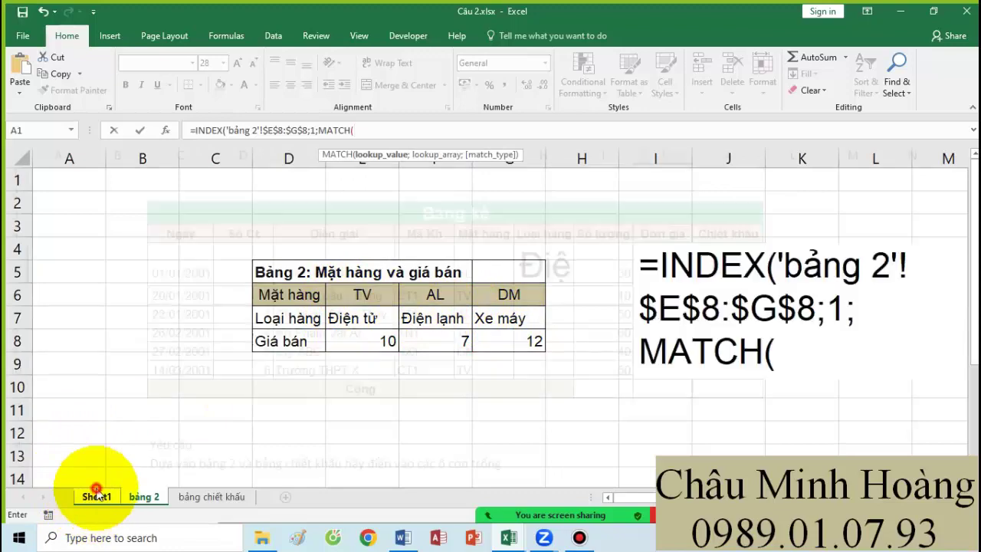
pyautogui.moveTo(895, 351); pyautogui.dragTo(783, 351)
pyautogui.press('BackSpace')
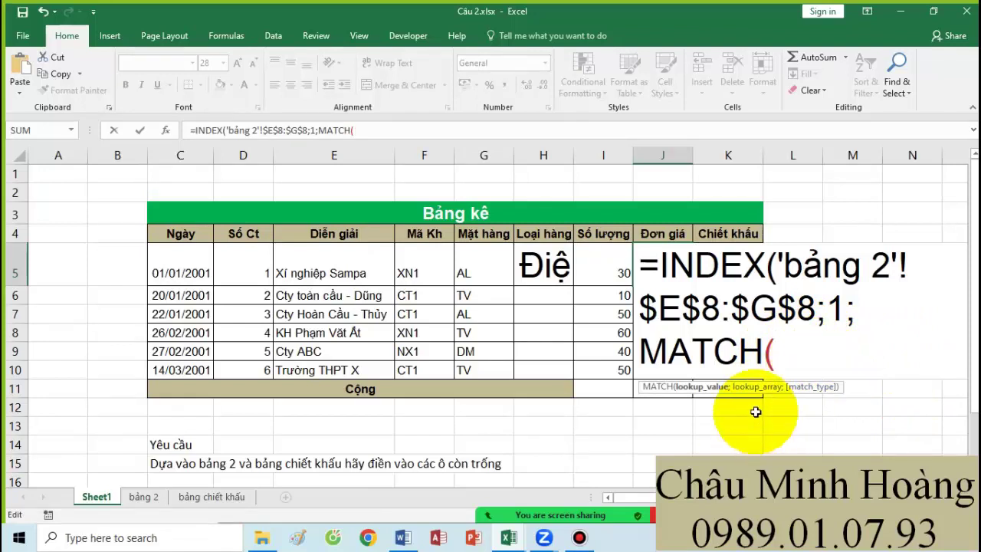
pyautogui.click(469, 274)
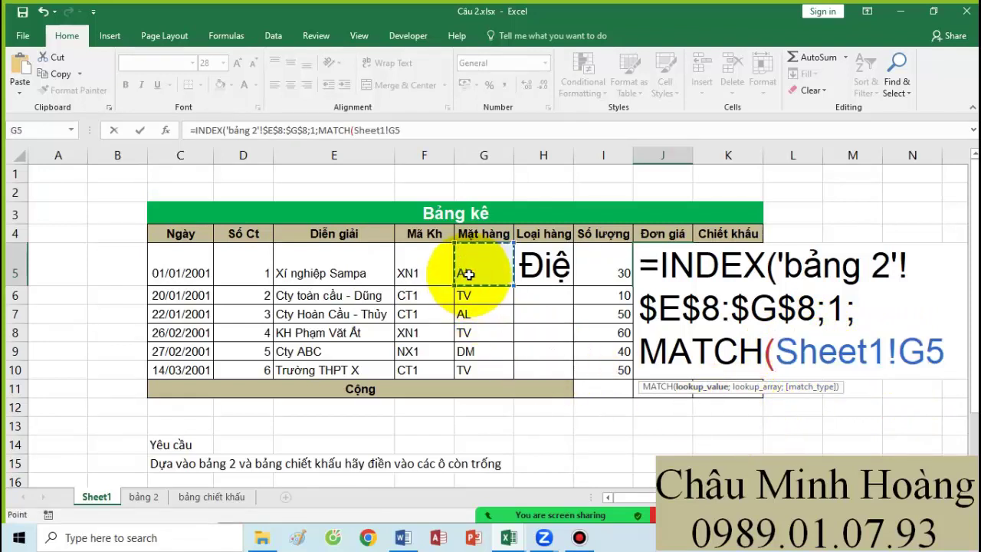
# Step: Complete the MATCH with the absolute range 'bảng 2'!$E$6:$G$6 and match type 0, and enter the formula in J5
pyautogui.click(141, 496)
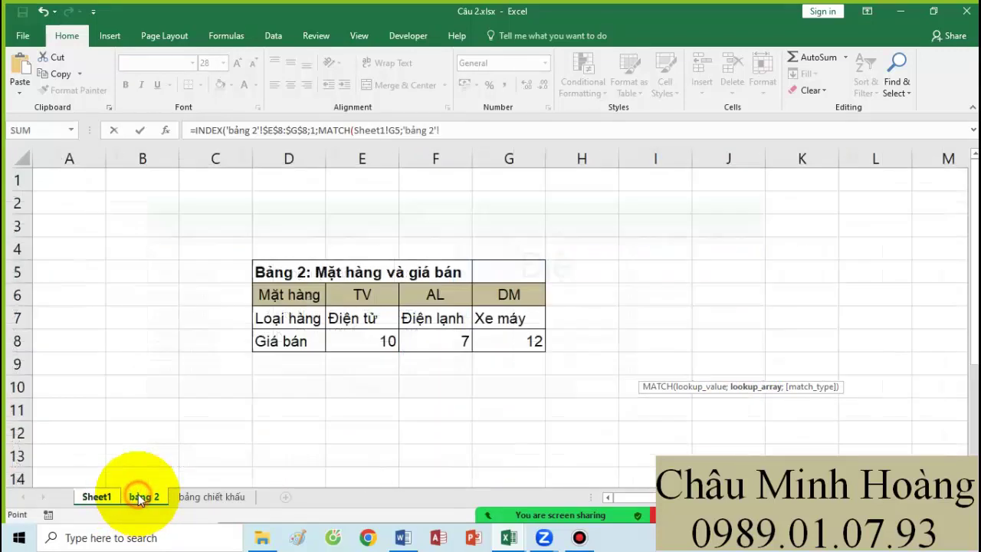
pyautogui.click(465, 131)
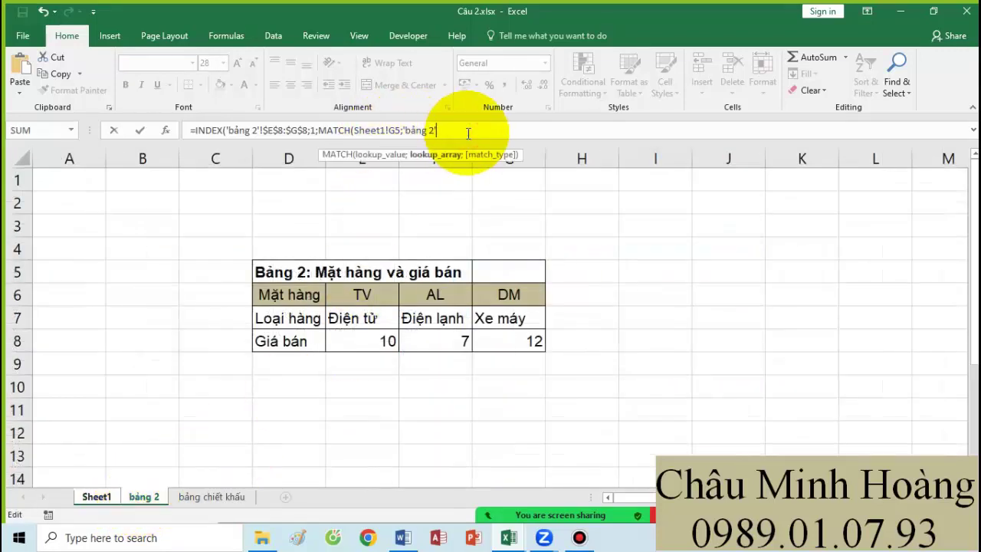
pyautogui.press('BackSpace')
pyautogui.press('BackSpace')
pyautogui.press('BackSpace')
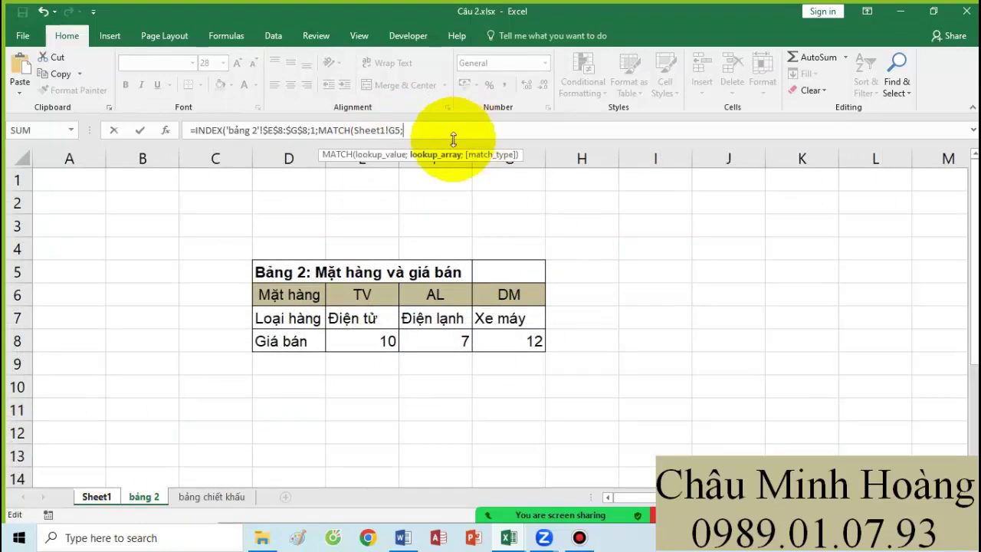
pyautogui.moveTo(352, 298); pyautogui.dragTo(508, 294)
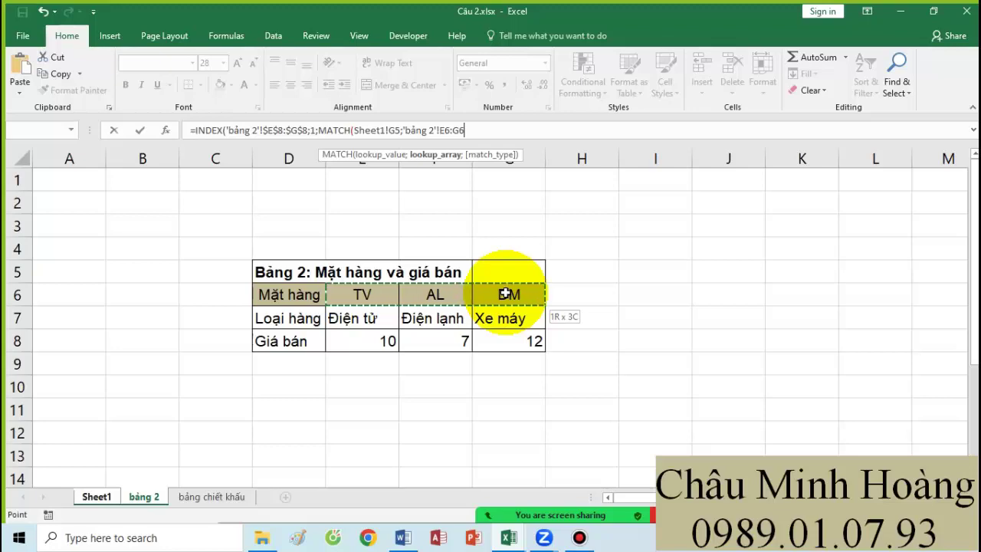
pyautogui.moveTo(508, 295); pyautogui.dragTo(504, 290)
pyautogui.write(';')
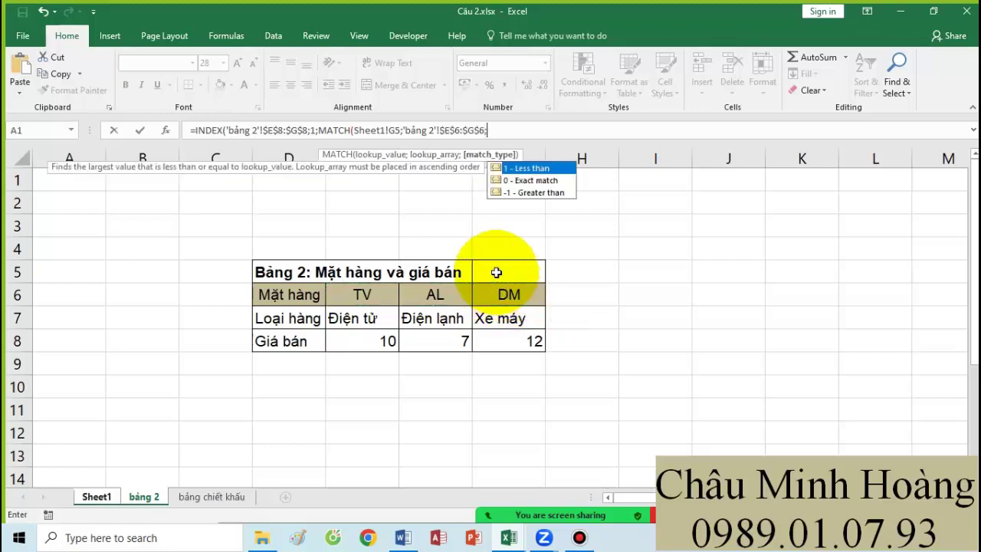
pyautogui.write('0))')
pyautogui.press('Return')
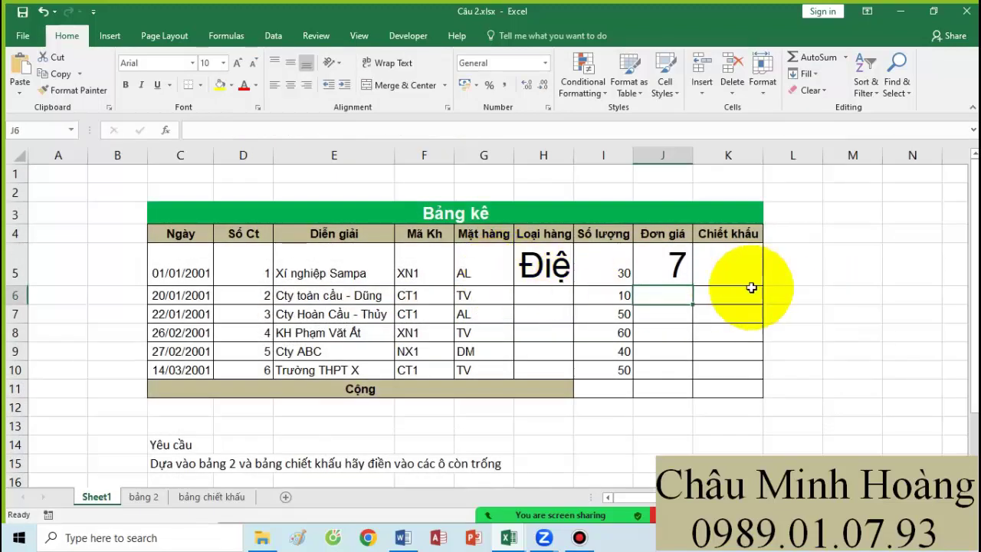
# Step: Copy the J5 formula without its equals sign and paste it below the first Câu 2 formula in the Word document
pyautogui.doubleClick(644, 268)
pyautogui.moveTo(641, 264); pyautogui.dragTo(695, 424)
pyautogui.press('Escape')
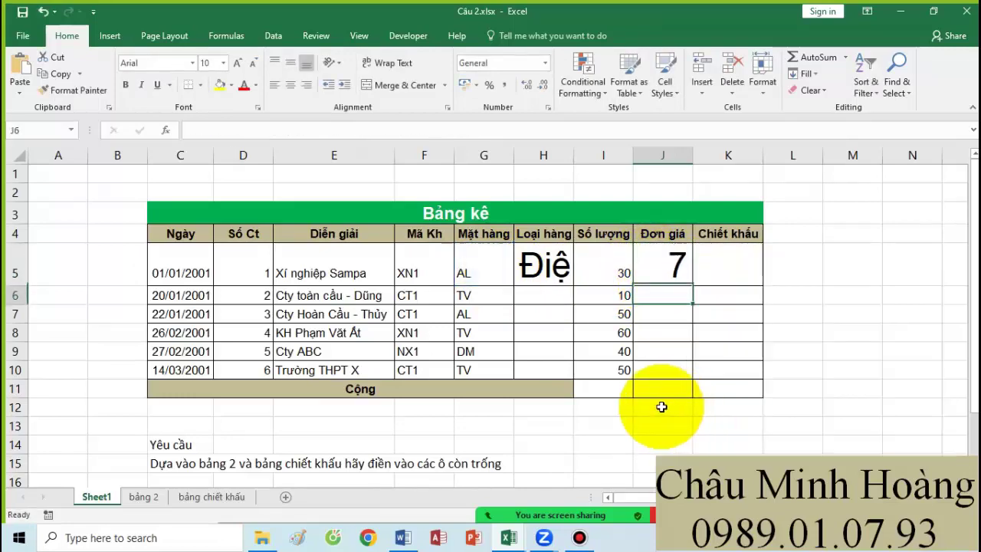
pyautogui.click(403, 538)
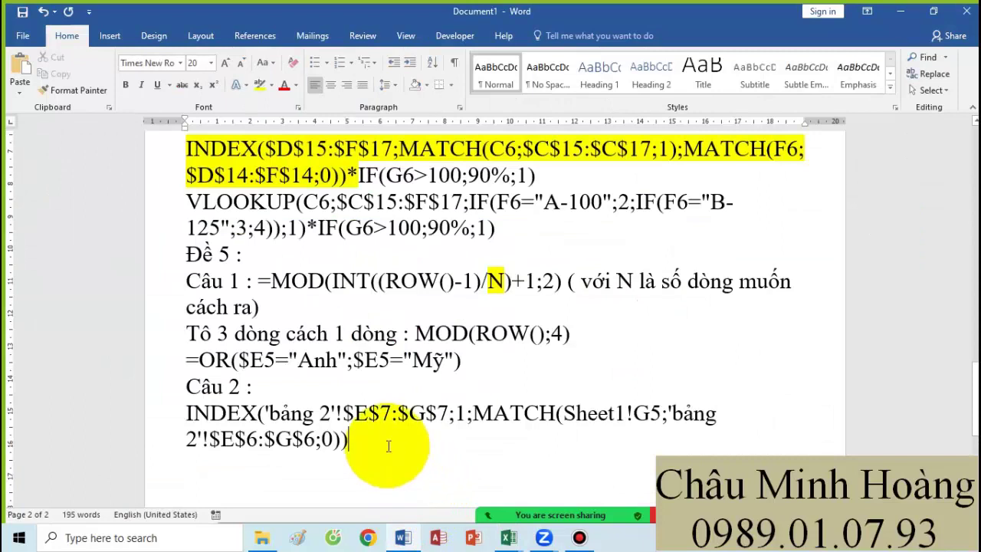
pyautogui.hotkey('ctrl', 'v')
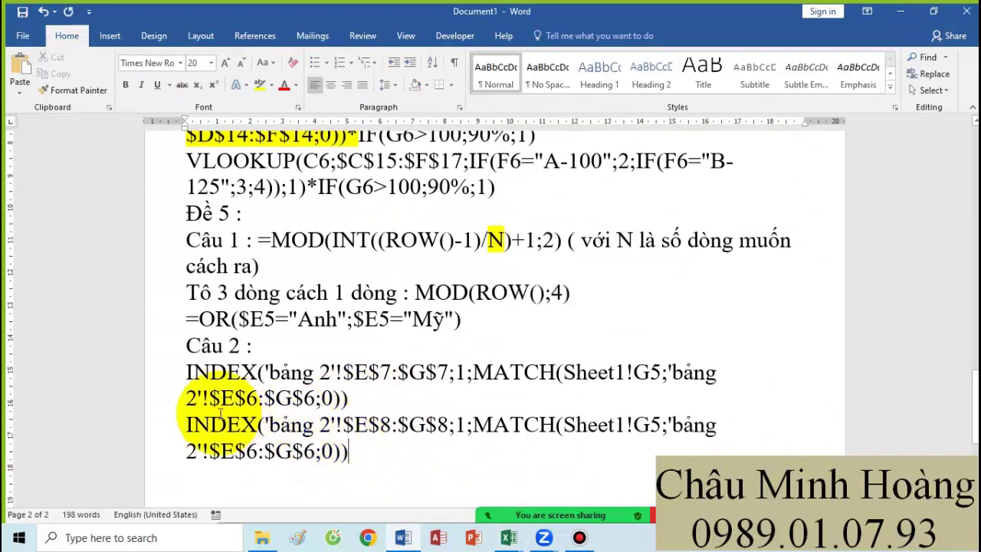
# Step: Highlight the pasted $E$8:$G$8 formula in yellow and start a new line below it
pyautogui.moveTo(184, 424); pyautogui.dragTo(332, 444)
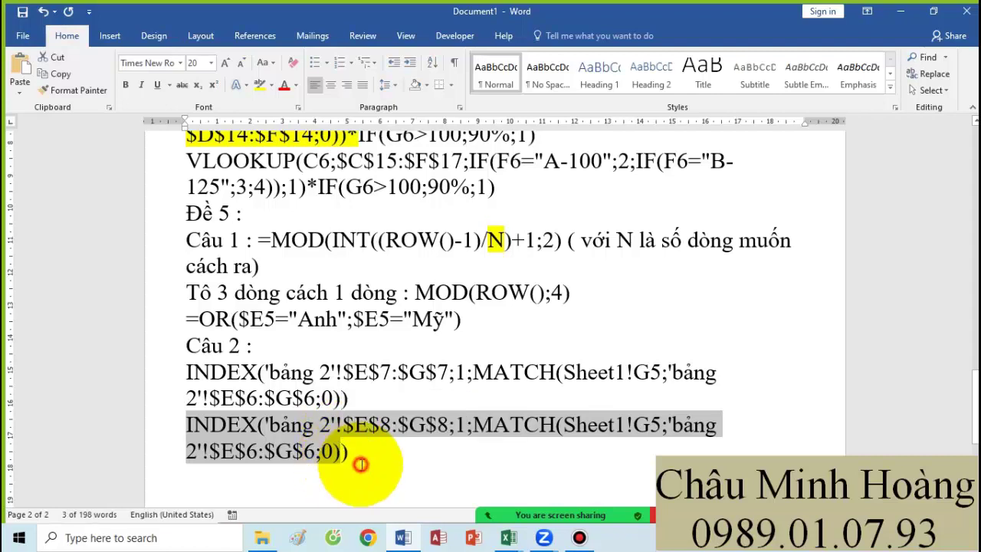
pyautogui.doubleClick(345, 452)
pyautogui.moveTo(345, 454); pyautogui.dragTo(187, 428)
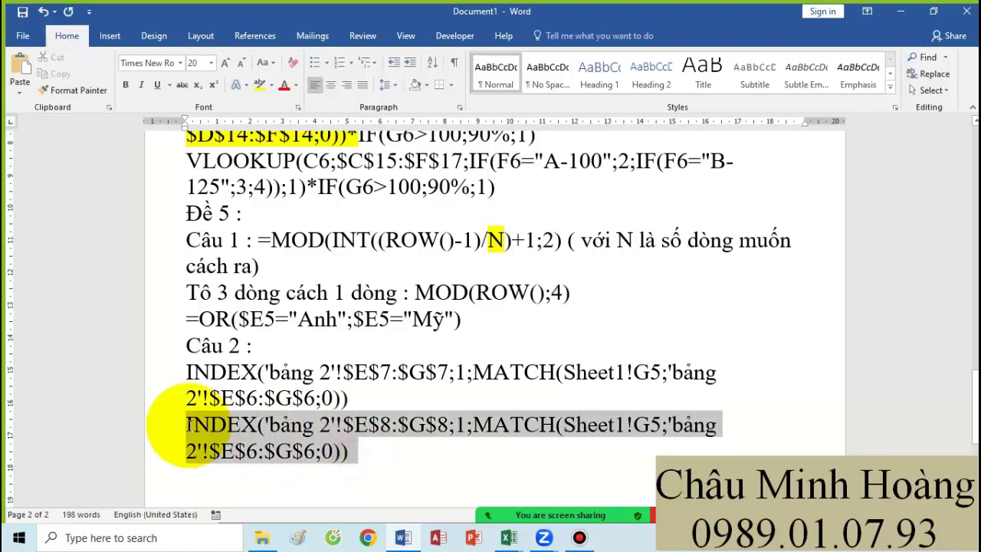
pyautogui.click(258, 86)
pyautogui.click(383, 444)
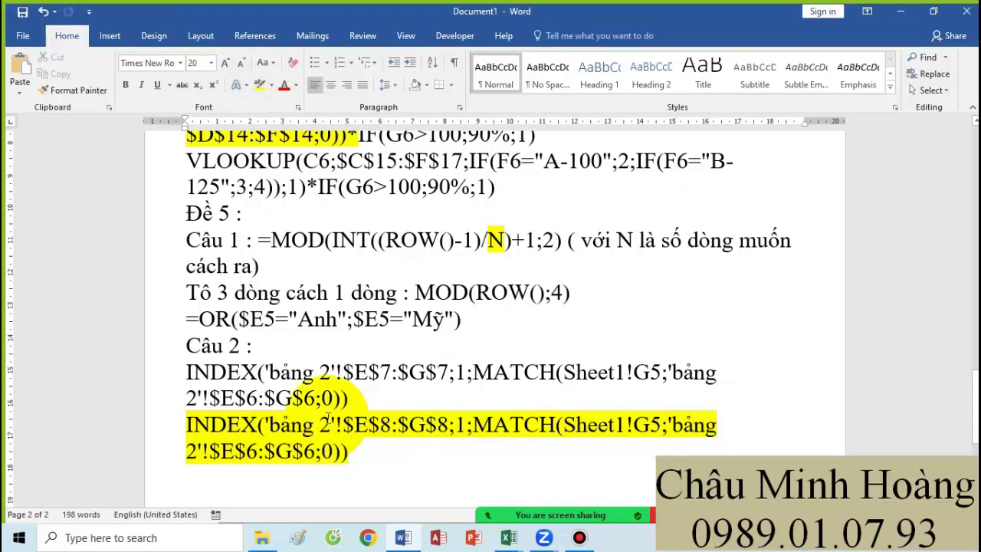
pyautogui.press('Return')
pyautogui.scroll(-2, 331, 364)
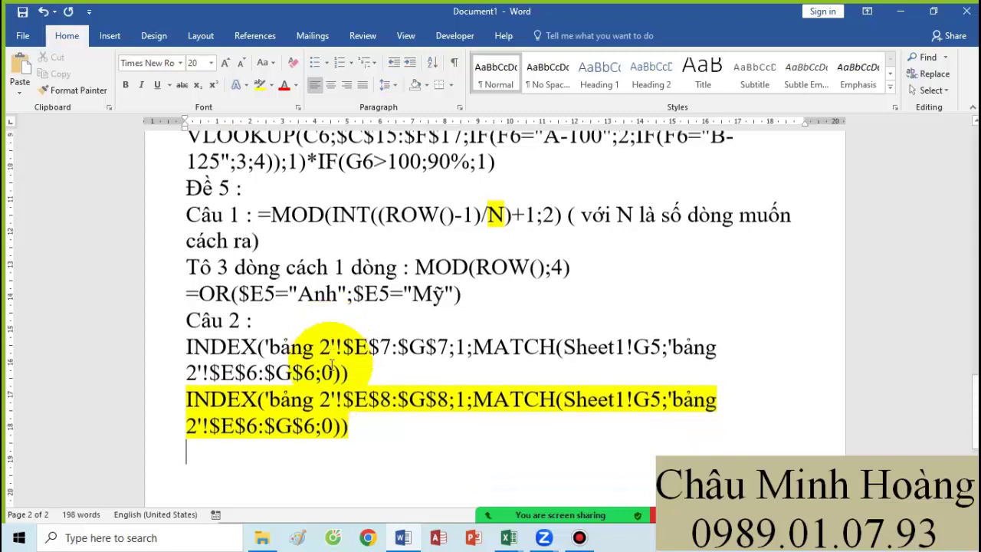
pyautogui.scroll(1, 331, 364)
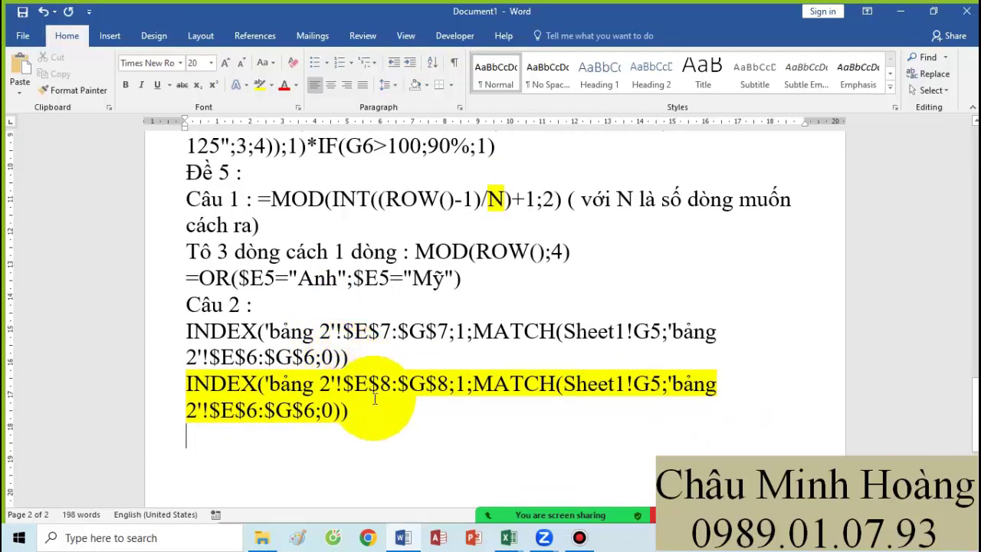
# Step: Switch back to Câu 2.xlsx in Excel and start an INDEX formula in Chiết khấu cell K5 with 'bảng chiết khấu'!D6:F8 as its array
pyautogui.moveTo(519, 523)
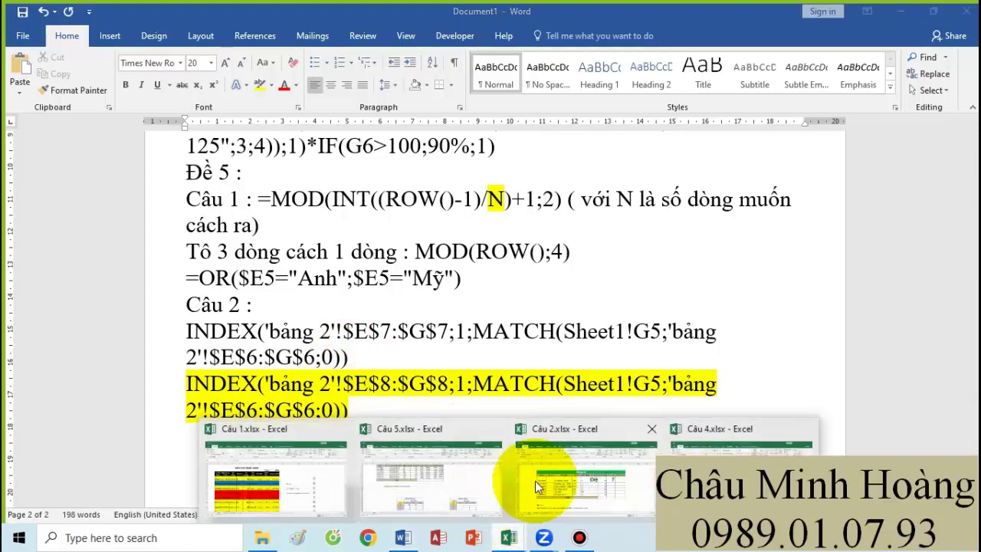
pyautogui.click(535, 481)
pyautogui.click(731, 279)
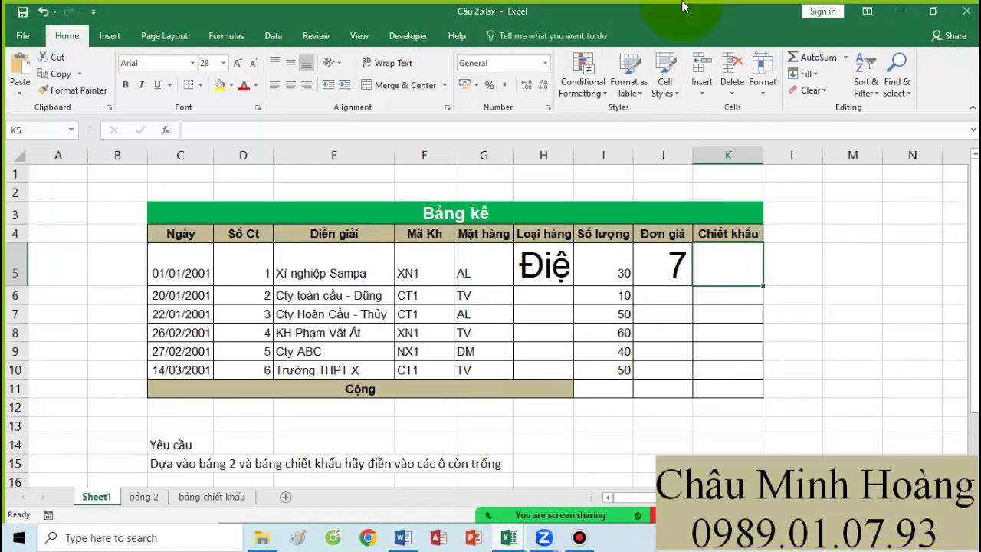
pyautogui.write('=index')
pyautogui.press('Tab')
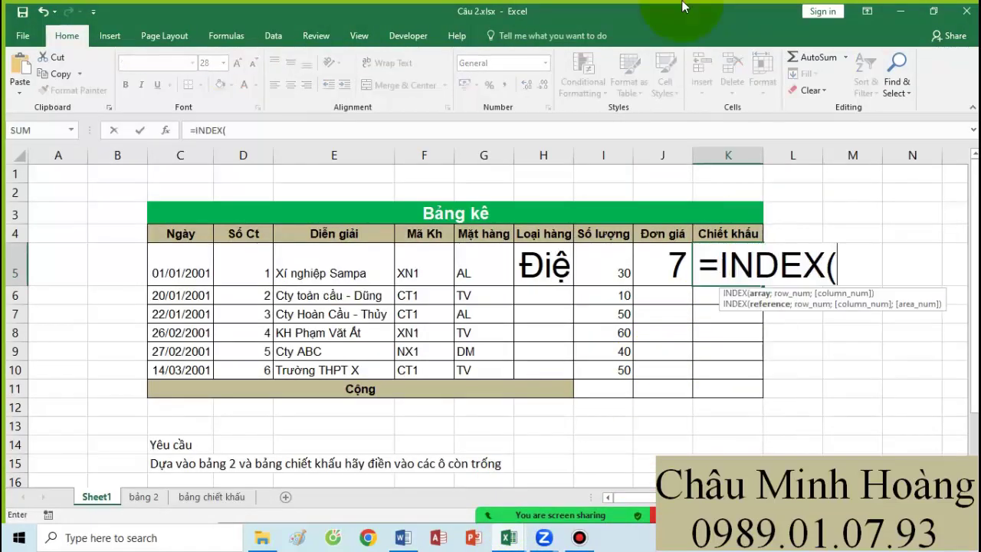
pyautogui.click(215, 496)
pyautogui.moveTo(315, 131); pyautogui.dragTo(227, 132)
pyautogui.moveTo(359, 344); pyautogui.dragTo(605, 404)
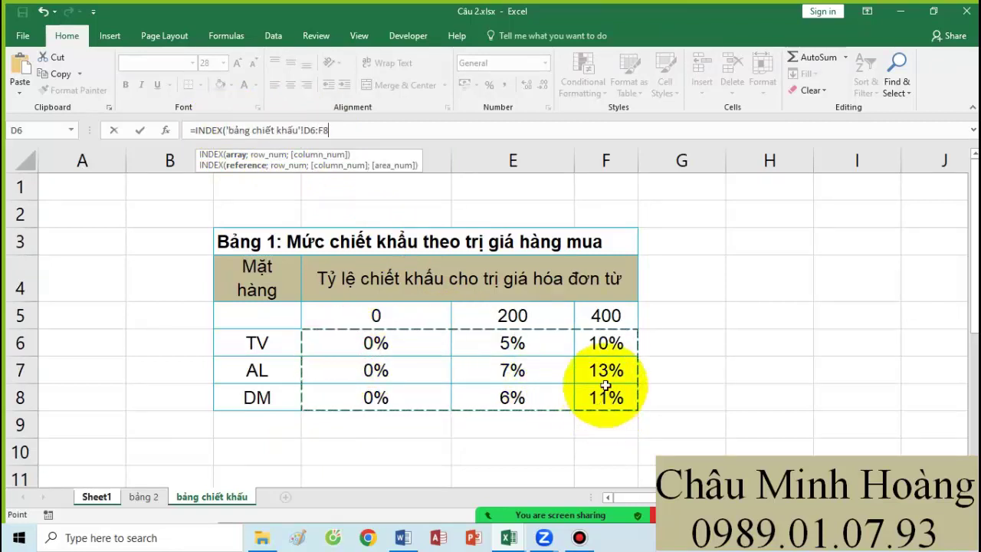
# Step: Make the array range absolute as $D$6:$F$8 and add a nested MATCH for the row number that looks up Sheet1!G5
pyautogui.write(';MATCH(')
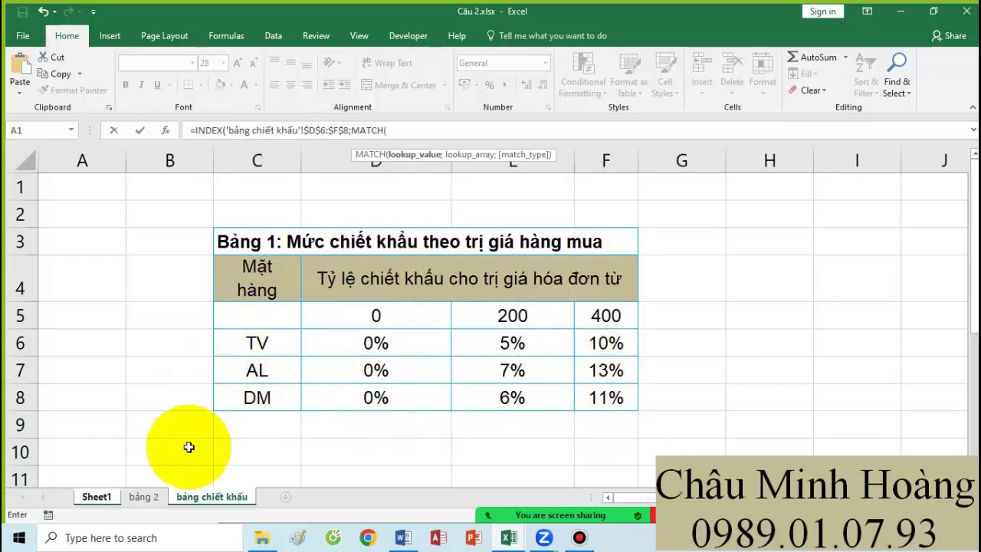
pyautogui.click(96, 497)
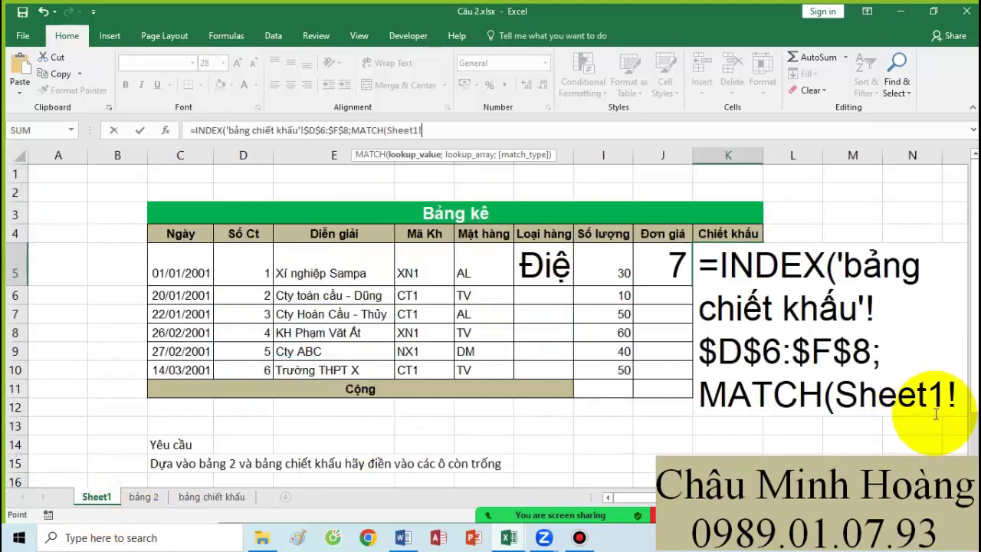
pyautogui.press('BackSpace')
pyautogui.press('BackSpace')
pyautogui.press('BackSpace')
pyautogui.press('BackSpace')
pyautogui.press('BackSpace')
pyautogui.press('BackSpace')
pyautogui.press('BackSpace')
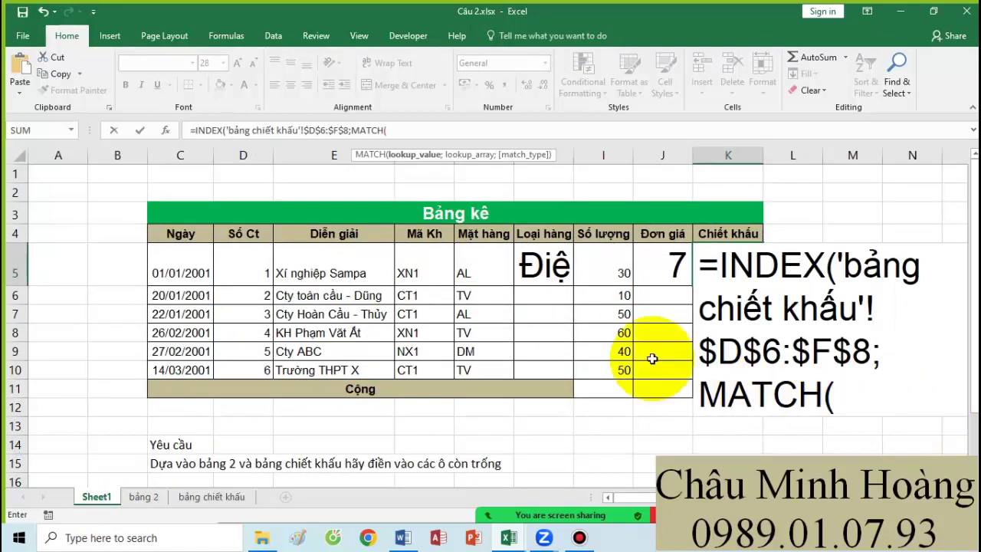
pyautogui.click(495, 277)
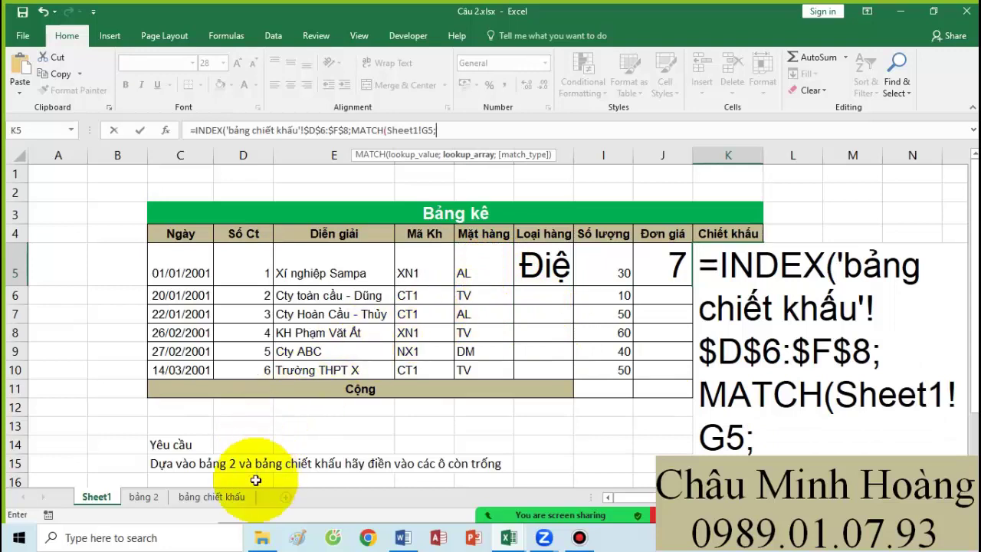
# Step: Complete the row MATCH in K5 with 'bảng chiết khấu'!$C$6:$C$8 as its lookup array and 0 as match type
pyautogui.click(238, 498)
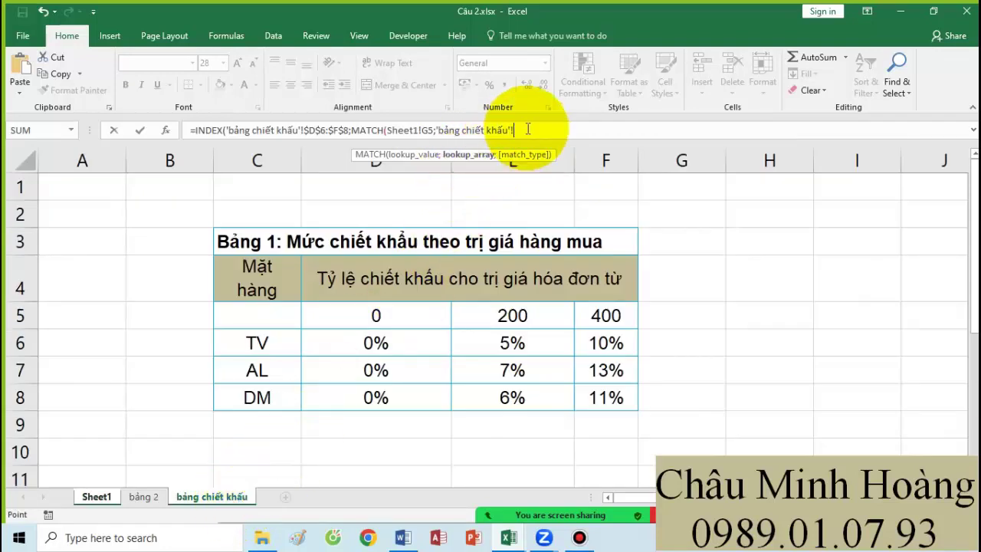
pyautogui.press('BackSpace')
pyautogui.press('BackSpace')
pyautogui.press('BackSpace')
pyautogui.press('BackSpace')
pyautogui.press('BackSpace')
pyautogui.press('BackSpace')
pyautogui.press('BackSpace')
pyautogui.press('BackSpace')
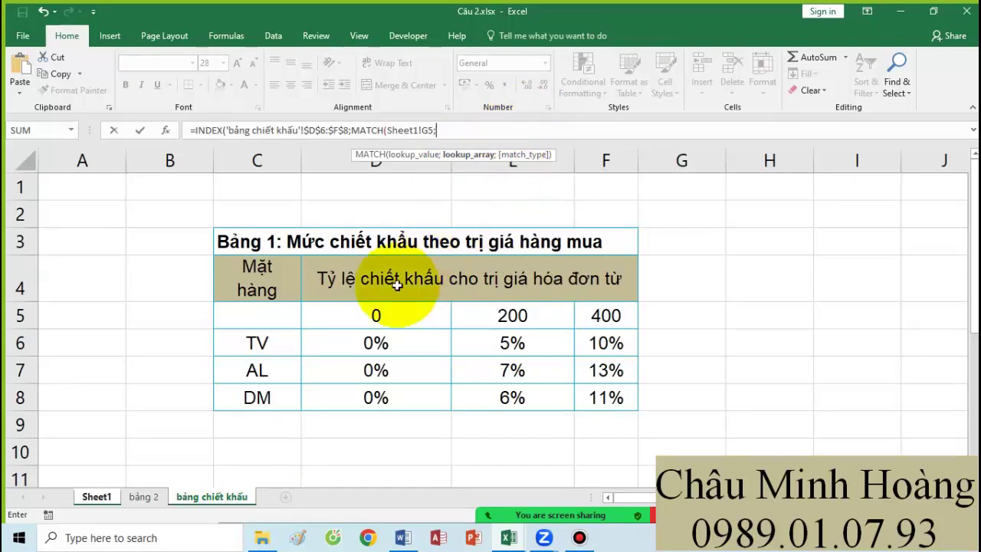
pyautogui.moveTo(283, 341); pyautogui.dragTo(284, 397)
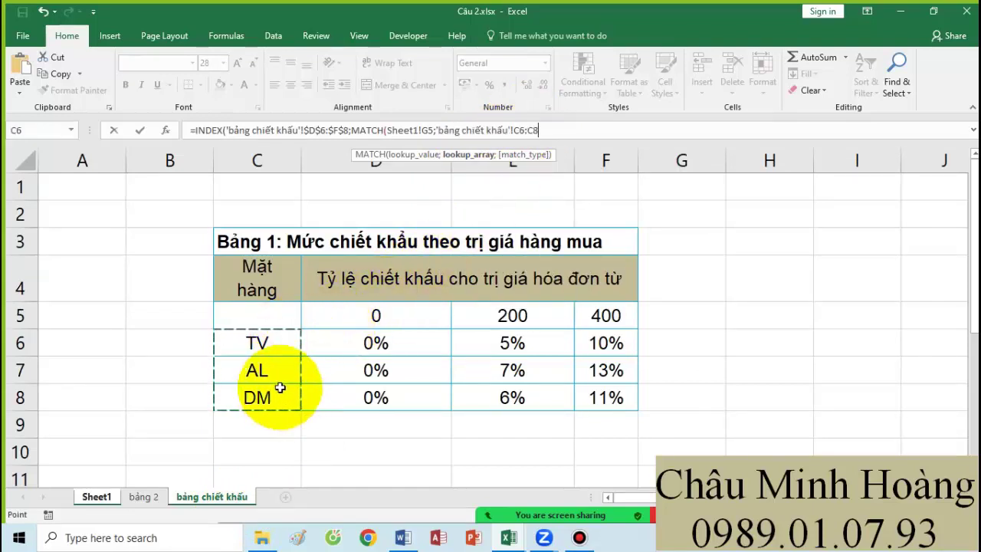
pyautogui.write(';0')
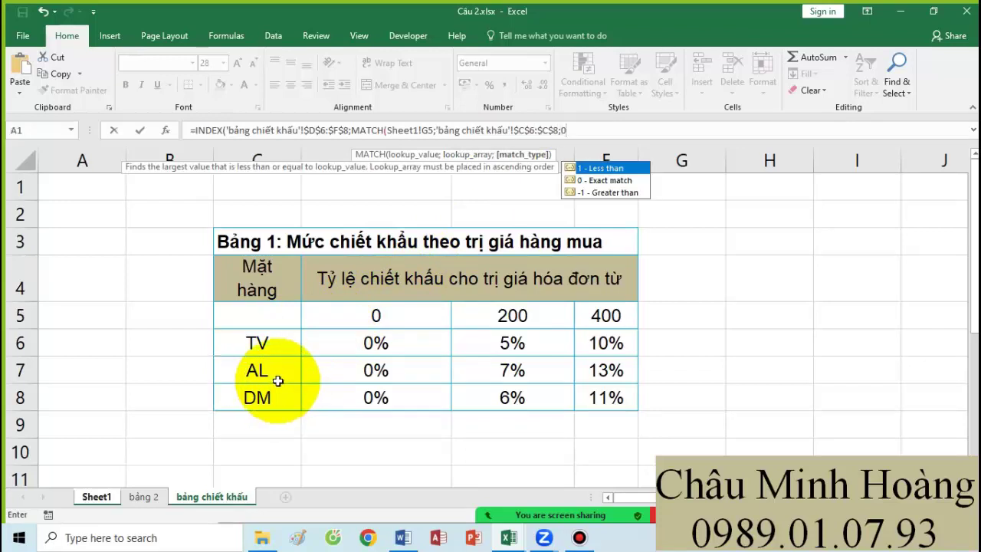
pyautogui.write(');')
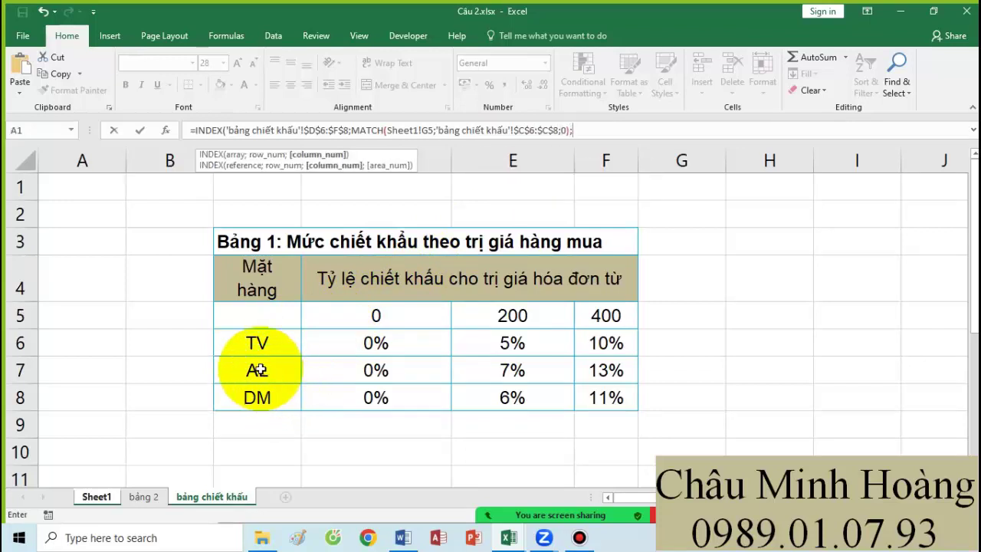
# Step: Add a second nested MATCH for the column number that looks up the product Sheet1!I5*Sheet1!J5
pyautogui.write('MATCH(')
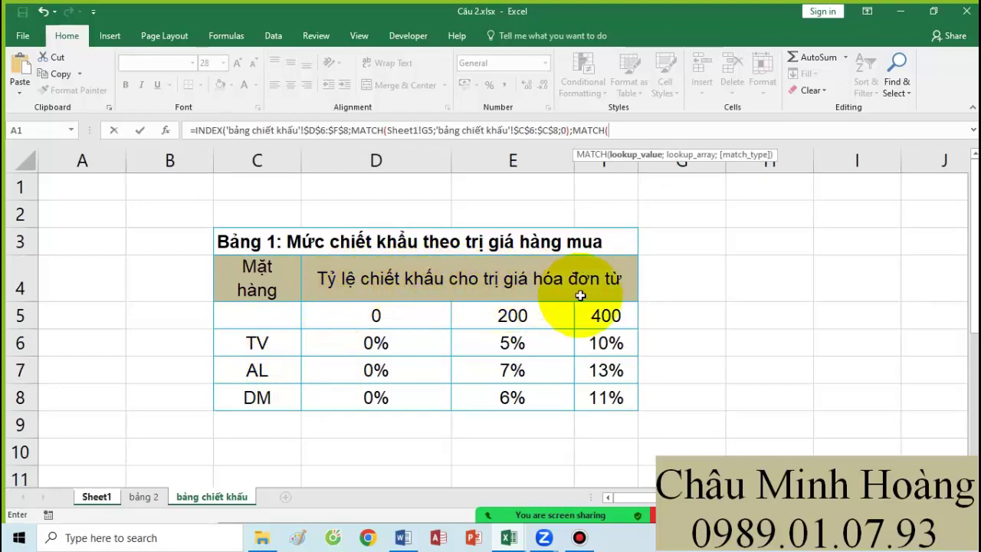
pyautogui.click(110, 498)
pyautogui.press('BackSpace')
pyautogui.press('BackSpace')
pyautogui.press('BackSpace')
pyautogui.press('BackSpace')
pyautogui.press('BackSpace')
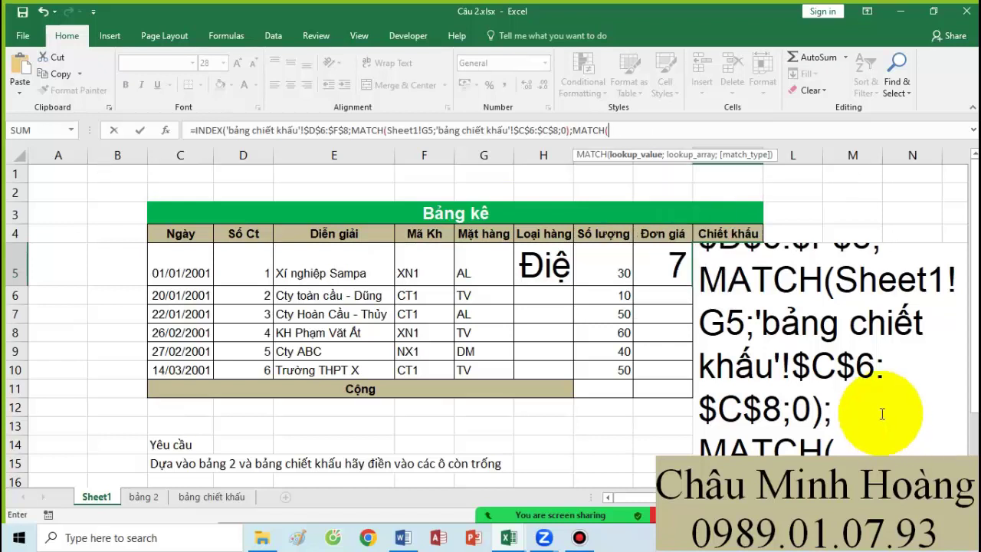
pyautogui.click(608, 268)
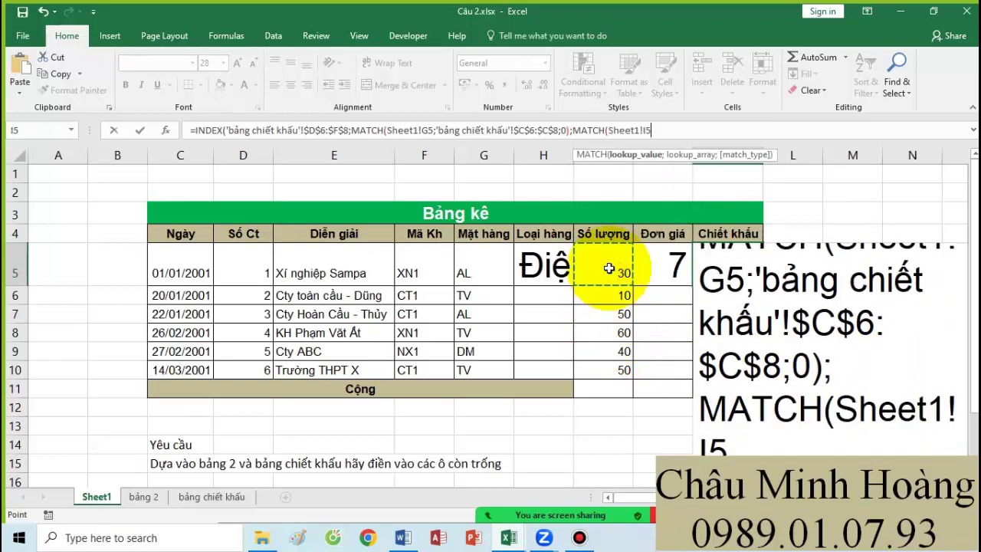
pyautogui.write('*')
pyautogui.click(652, 265)
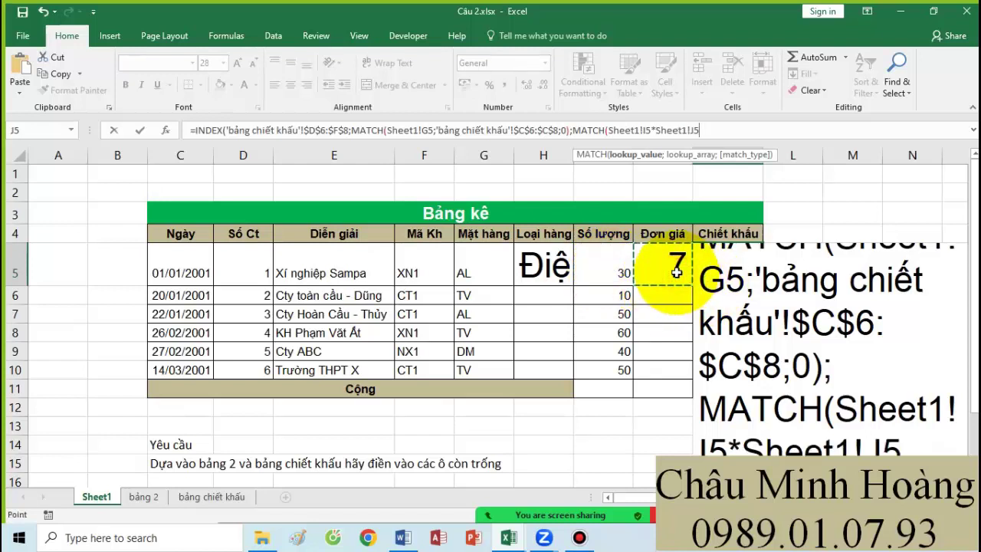
pyautogui.moveTo(835, 406); pyautogui.dragTo(900, 446)
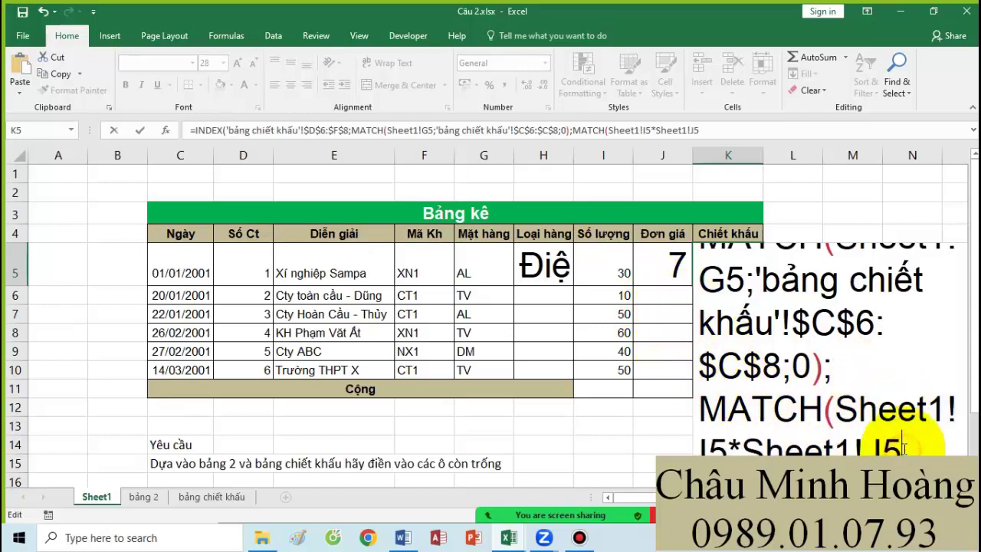
# Step: Finish the column MATCH with 'bảng chiết khấu'!$D$5:$F$5 and match type 1, and enter the formula with the suggested closing bracket correction
pyautogui.write(';')
pyautogui.click(224, 495)
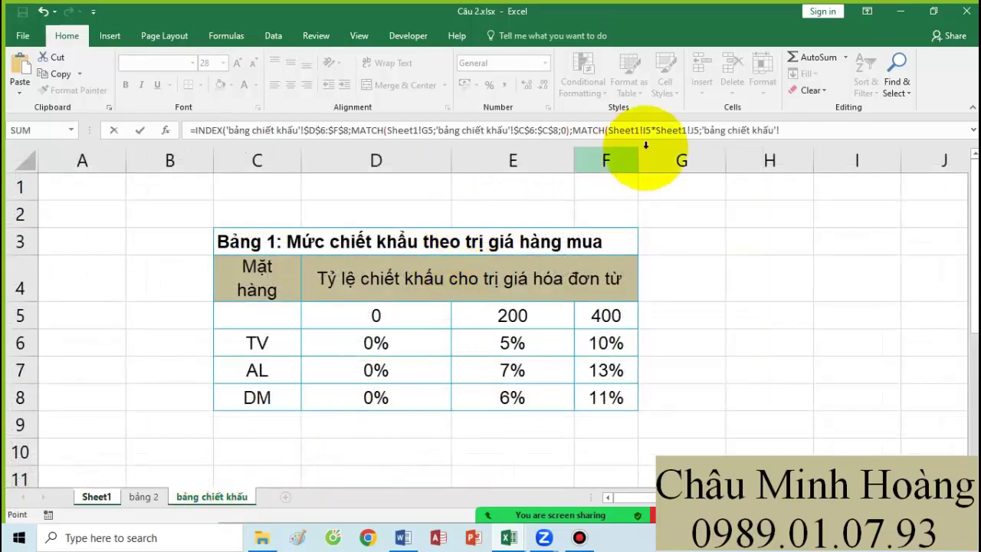
pyautogui.moveTo(779, 130); pyautogui.dragTo(702, 130)
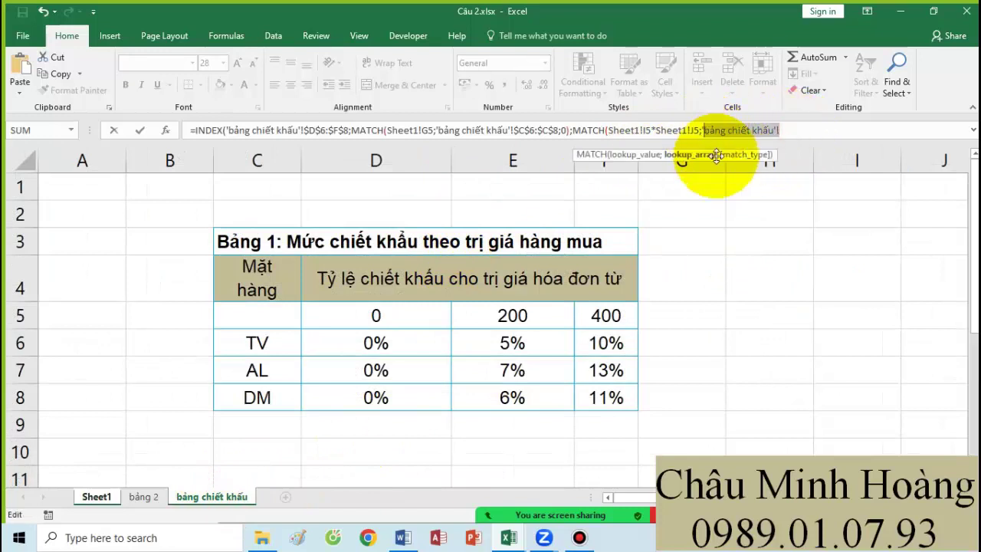
pyautogui.press('BackSpace')
pyautogui.moveTo(324, 305); pyautogui.dragTo(606, 316)
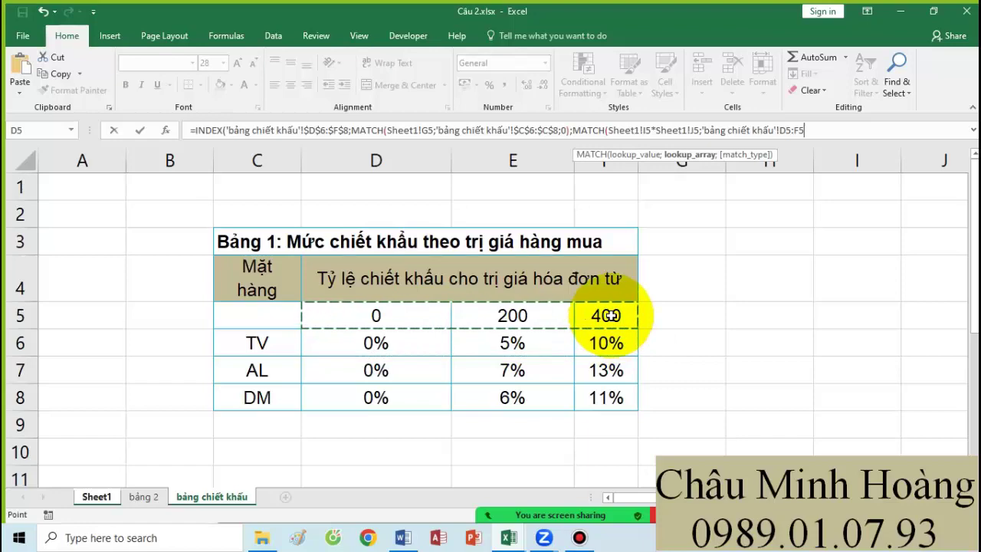
pyautogui.write(';1')
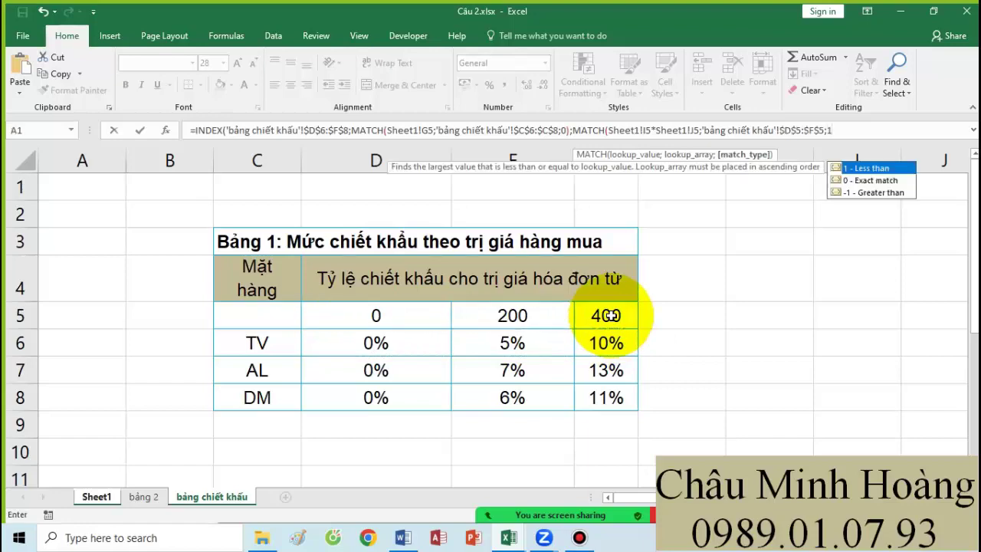
pyautogui.press('Return')
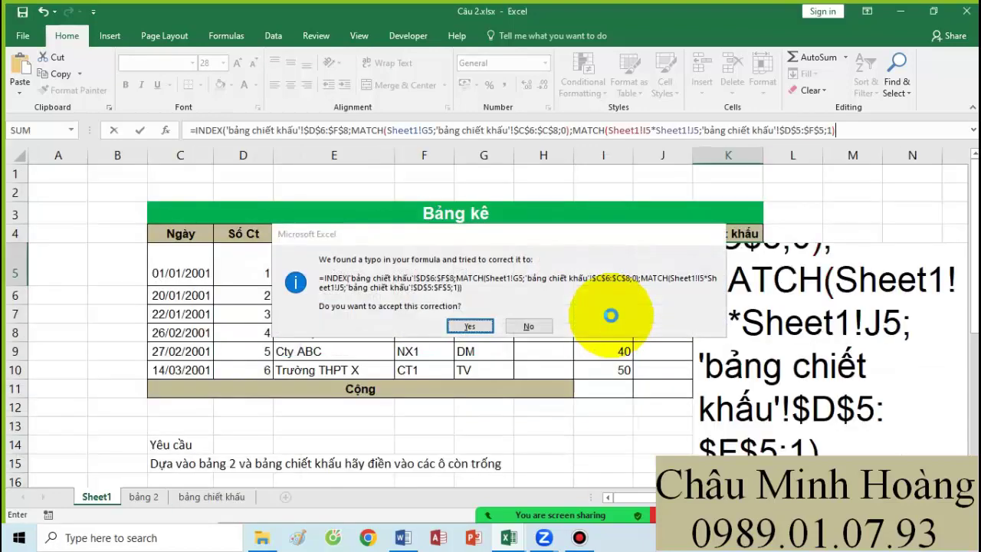
pyautogui.click(668, 318)
# Step: Copy the K5 formula without its equals sign and paste it below the highlighted formula in the Word document
pyautogui.doubleClick(720, 270)
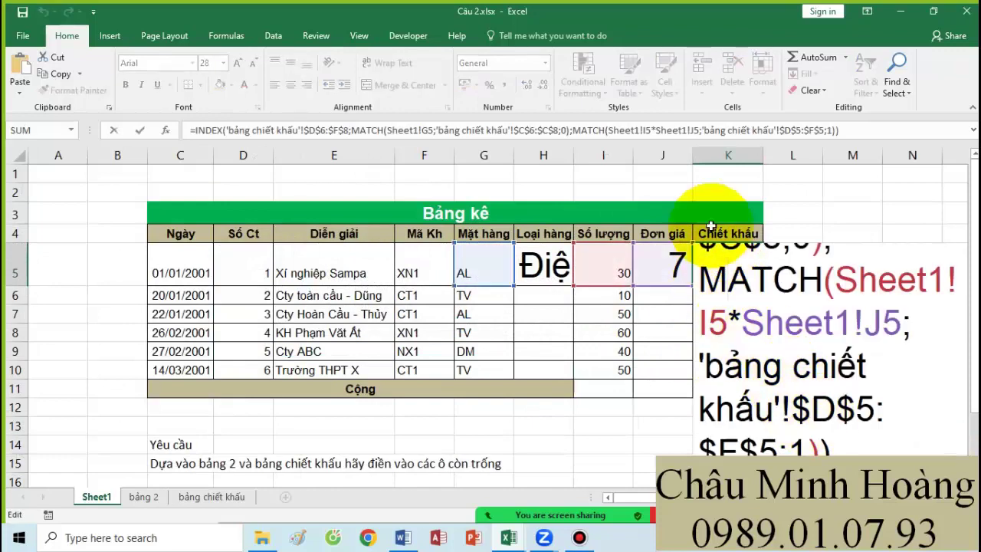
pyautogui.click(938, 432)
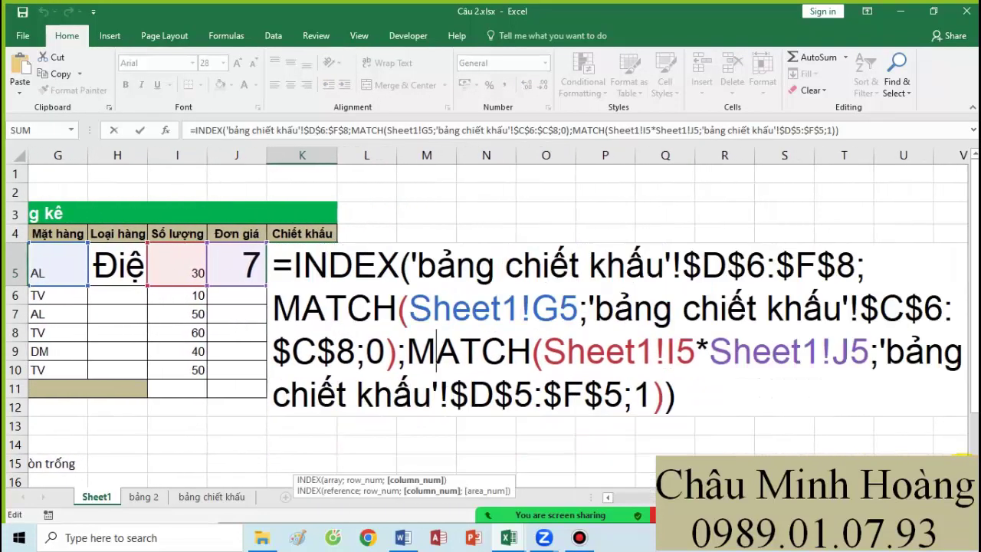
pyautogui.moveTo(716, 379); pyautogui.dragTo(263, 261)
pyautogui.click(403, 537)
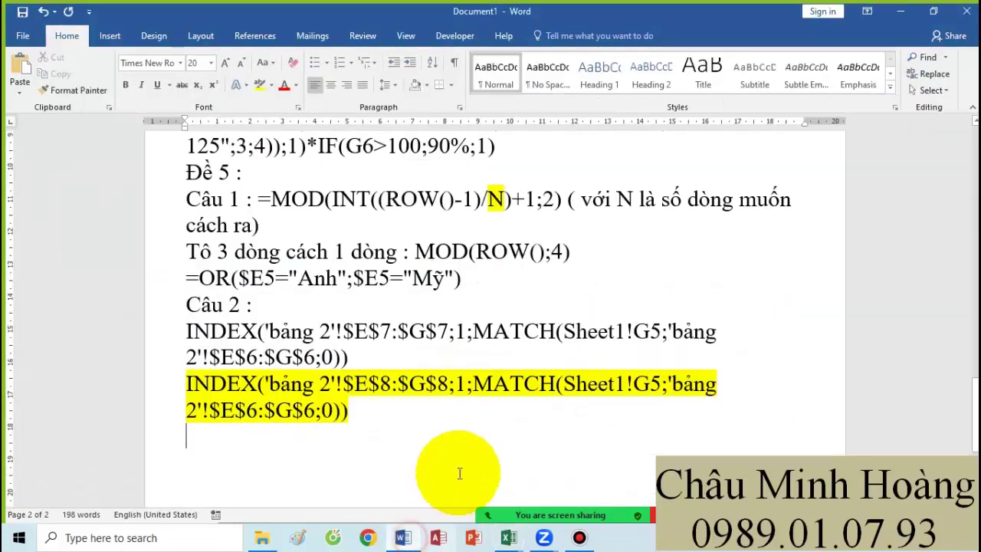
pyautogui.hotkey('ctrl', 'v')
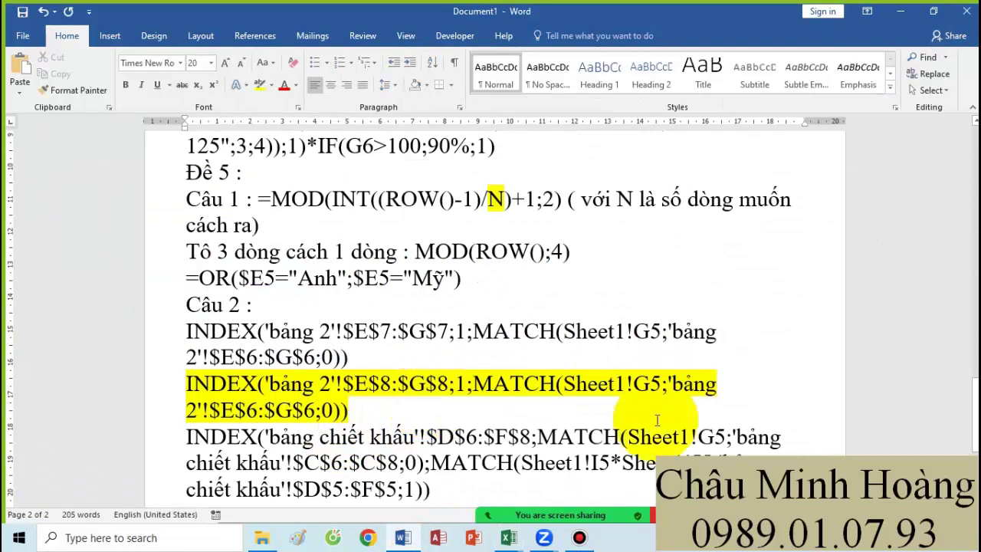
pyautogui.scroll(-1, 465, 444)
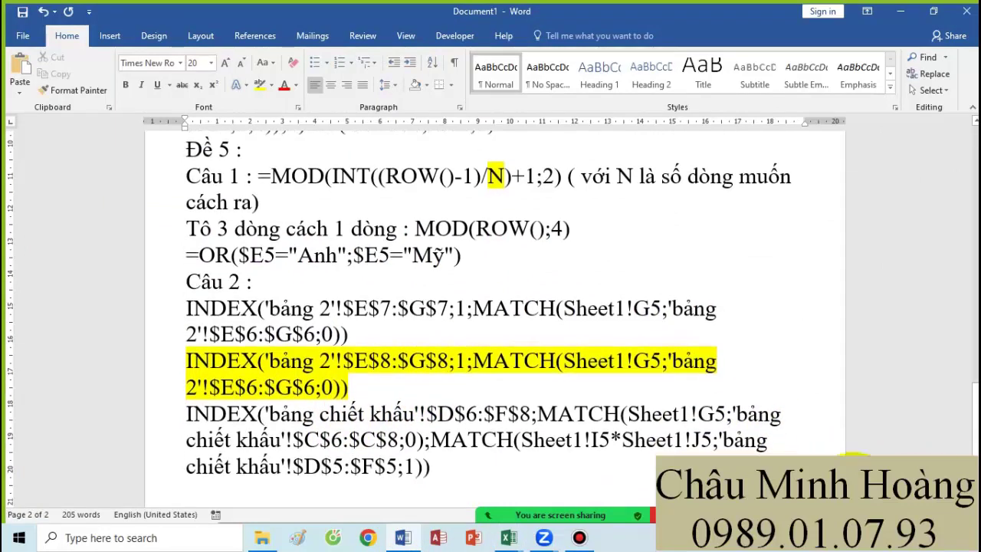
# Step: Highlight Sheet1!I5*Sheet1!J5 in yellow in the pasted formula and select all the Đề 5 notes
pyautogui.moveTo(521, 440); pyautogui.dragTo(716, 433)
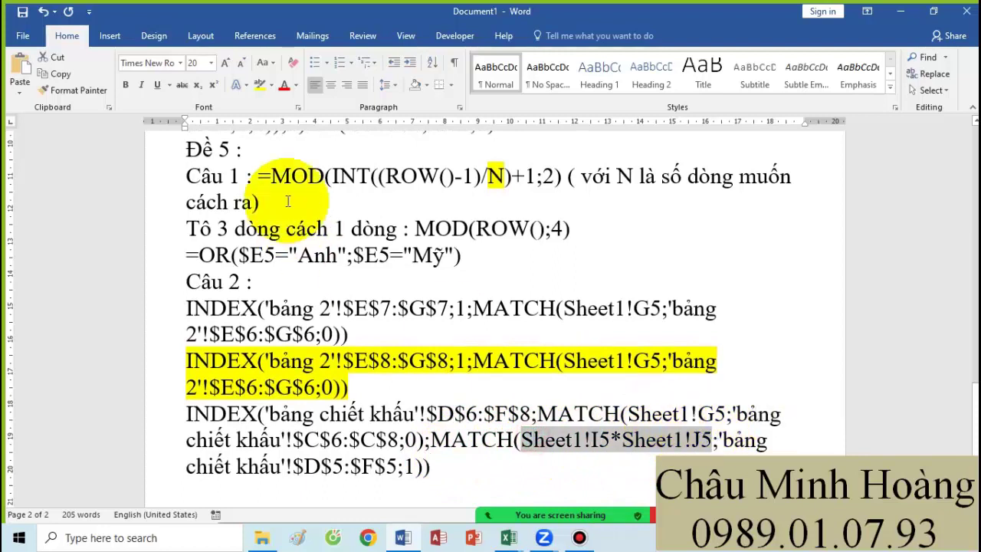
pyautogui.click(261, 85)
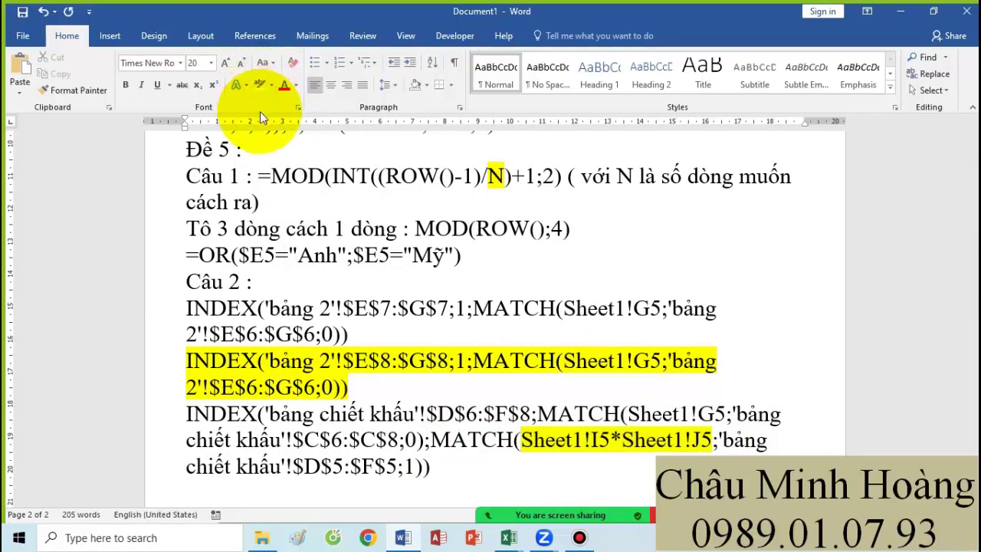
pyautogui.click(186, 151)
pyautogui.moveTo(236, 178); pyautogui.dragTo(441, 452)
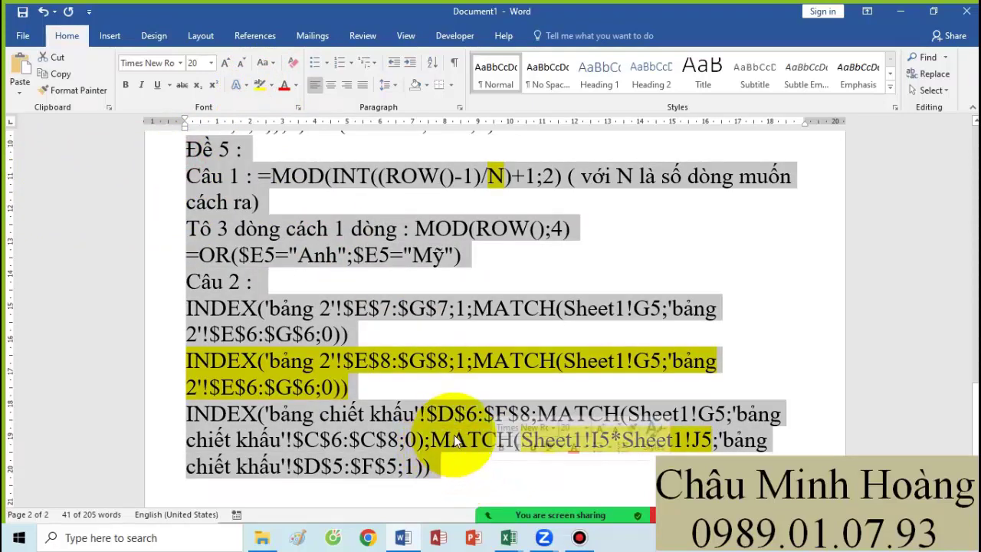
pyautogui.click(583, 540)
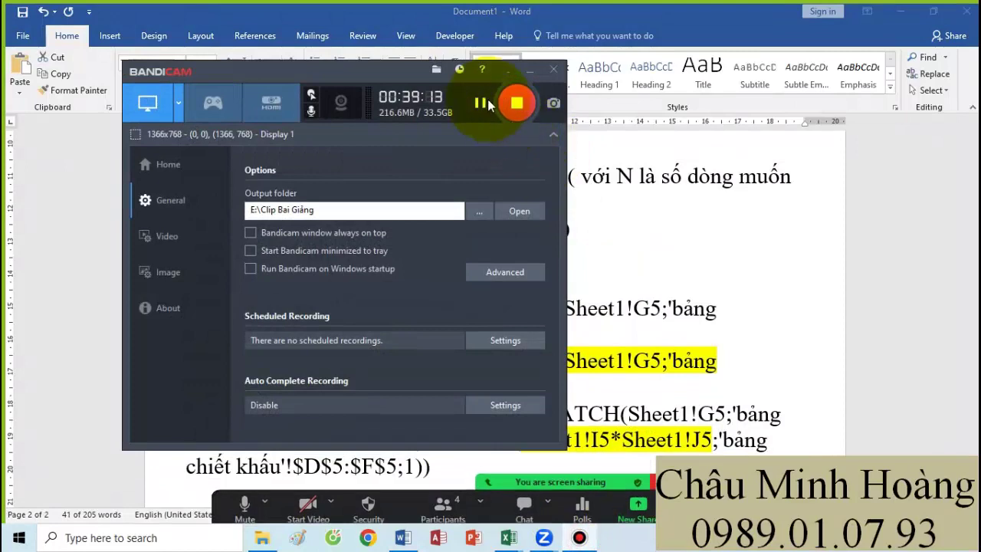
pyautogui.click(530, 71)
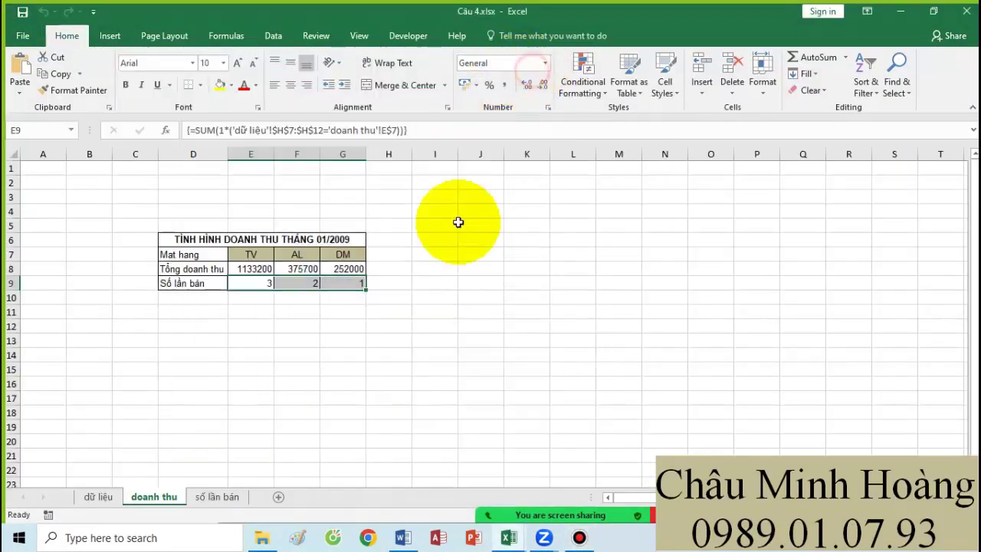
# Step: Review the dữ liệu and doanh thu sheets of Câu 4.xlsx in Excel, including the existing TV formula for Tổng doanh thu in E8
pyautogui.click(438, 367)
pyautogui.click(106, 496)
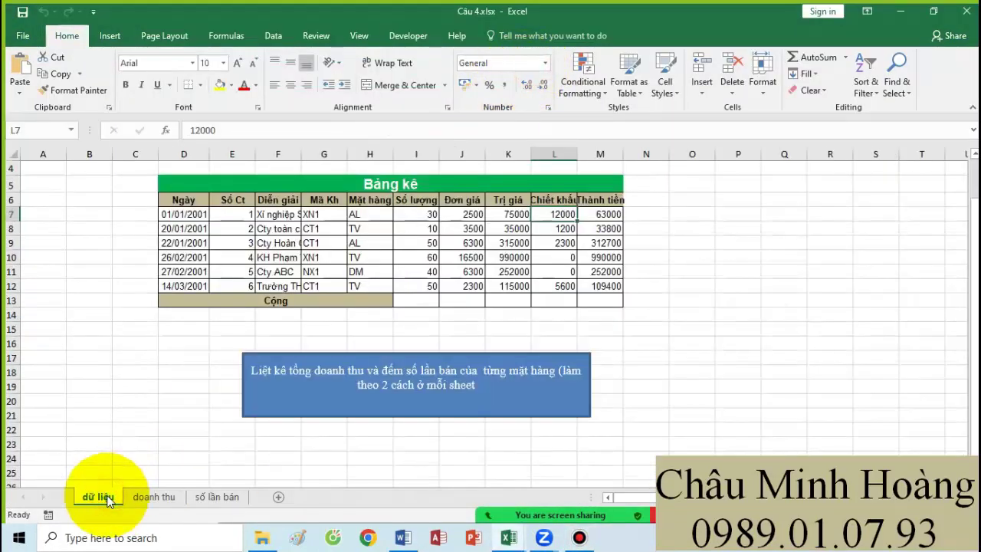
pyautogui.click(141, 499)
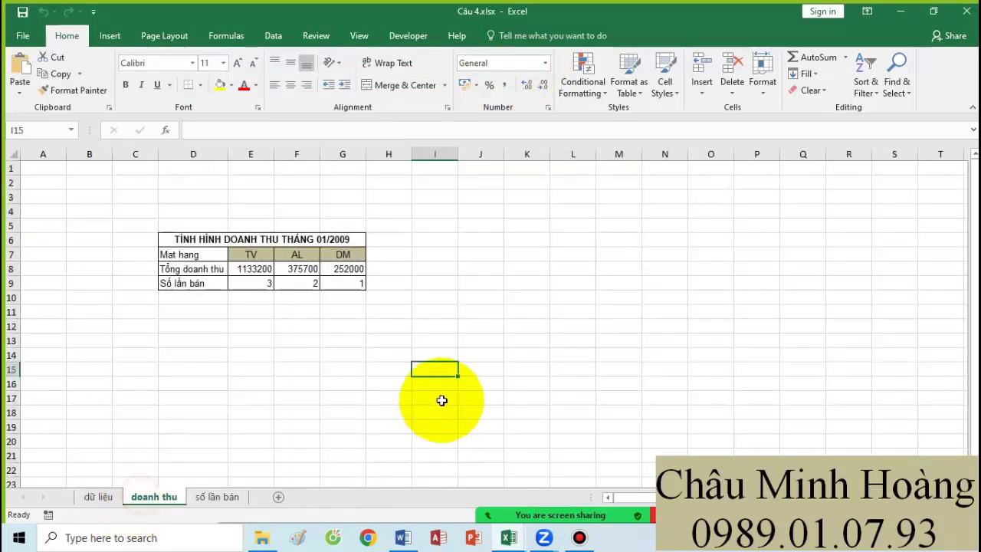
pyautogui.scroll(5, 528, 387)
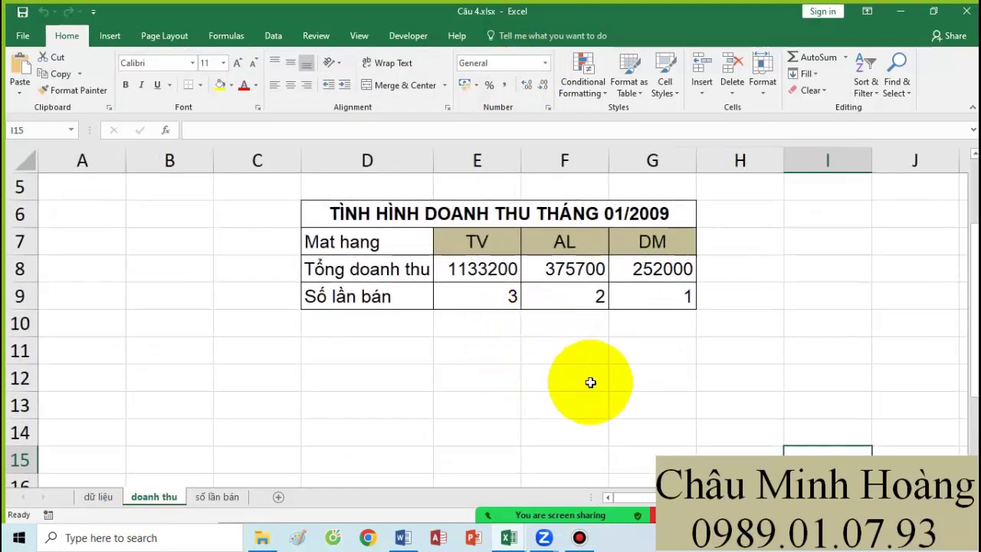
pyautogui.scroll(-1, 585, 381)
pyautogui.moveTo(404, 297); pyautogui.dragTo(408, 317)
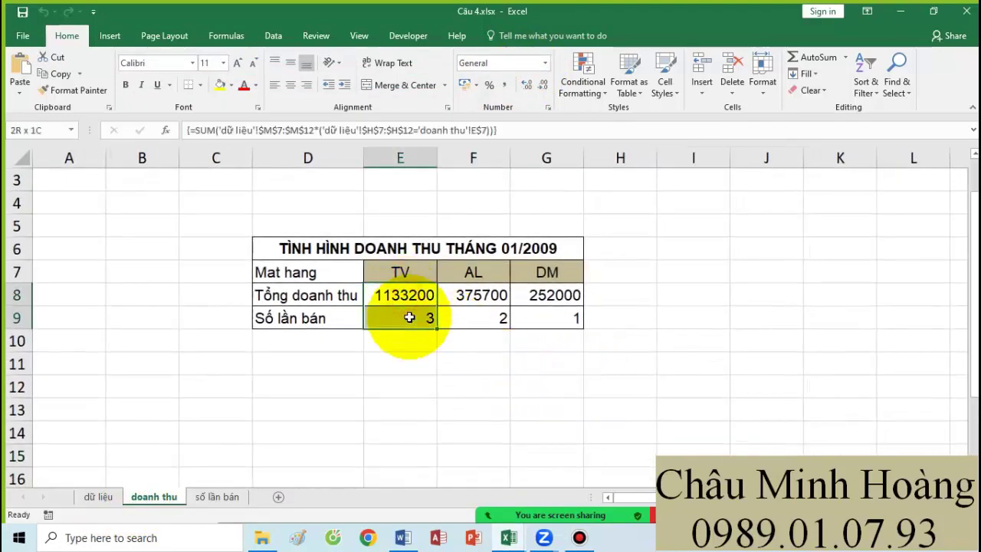
pyautogui.doubleClick(404, 298)
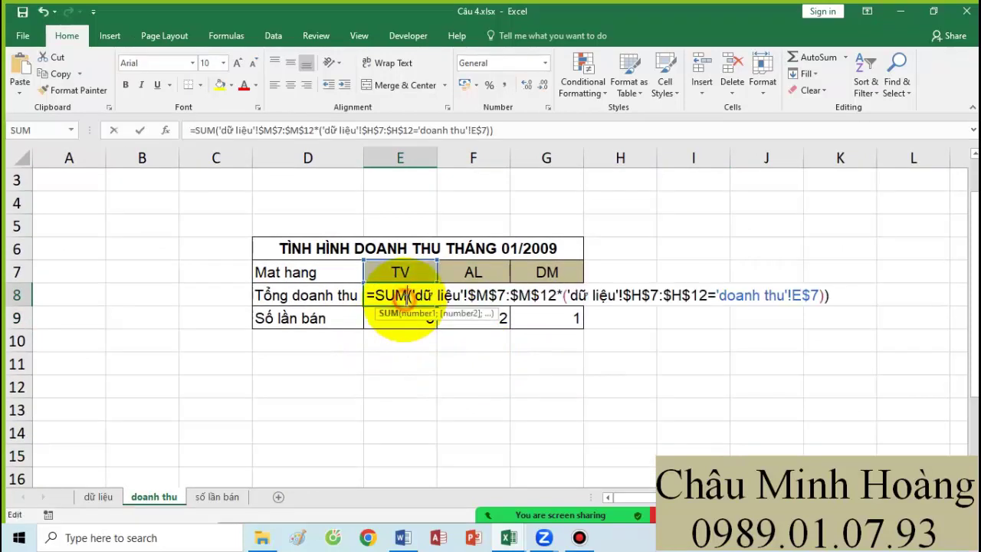
pyautogui.press('Escape')
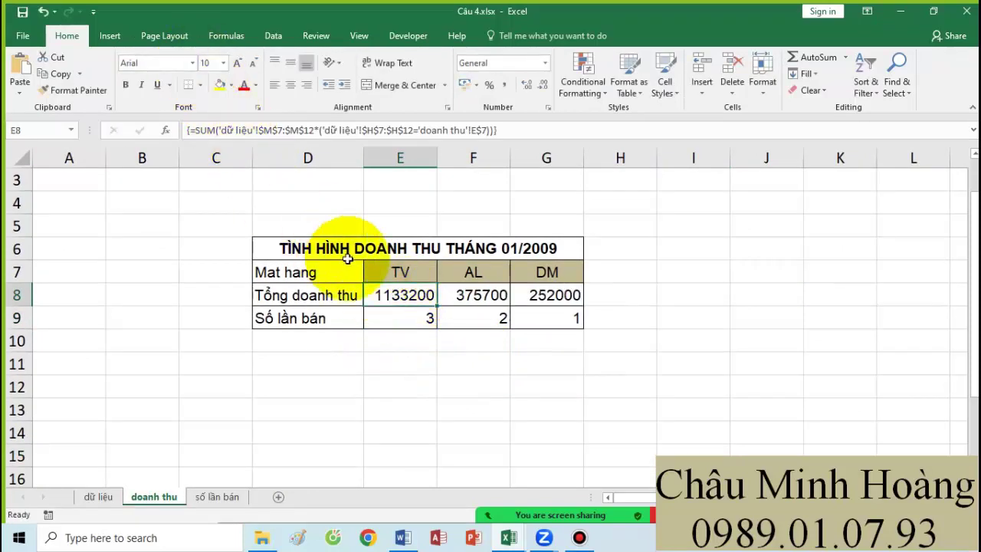
# Step: Set the font size of the TV revenue cell E8 to 28 and trim its formula back to =SUM(
pyautogui.click(223, 63)
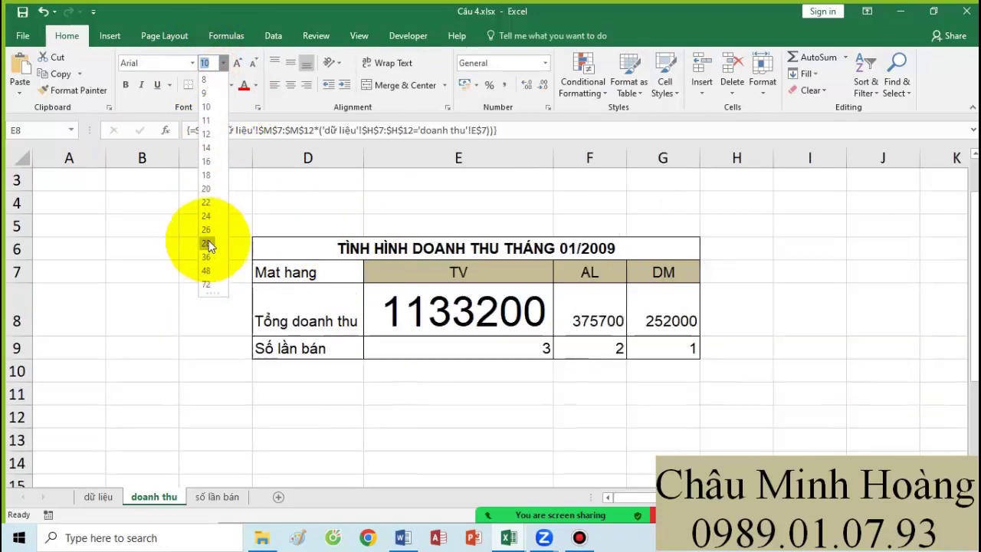
pyautogui.click(206, 243)
pyautogui.doubleClick(441, 302)
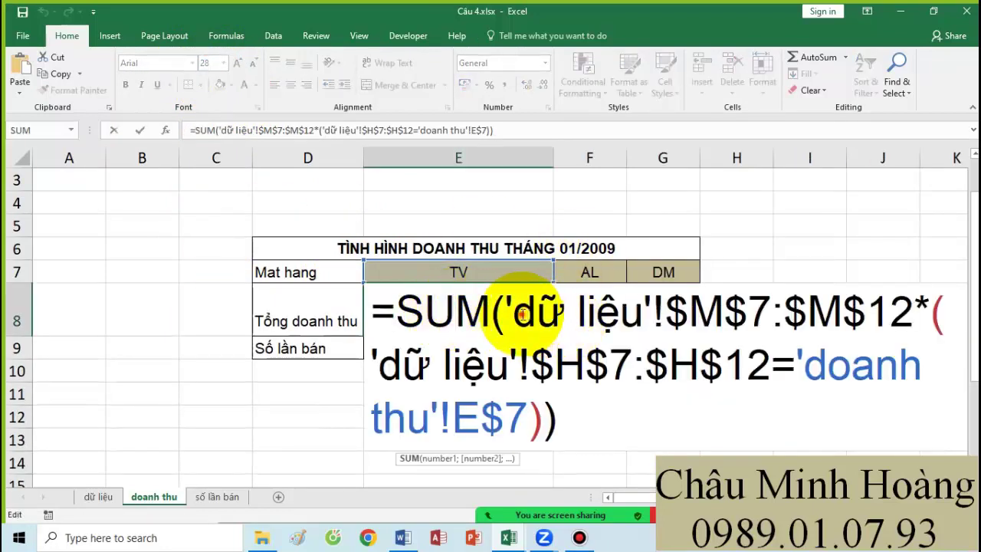
pyautogui.moveTo(510, 315); pyautogui.dragTo(917, 322)
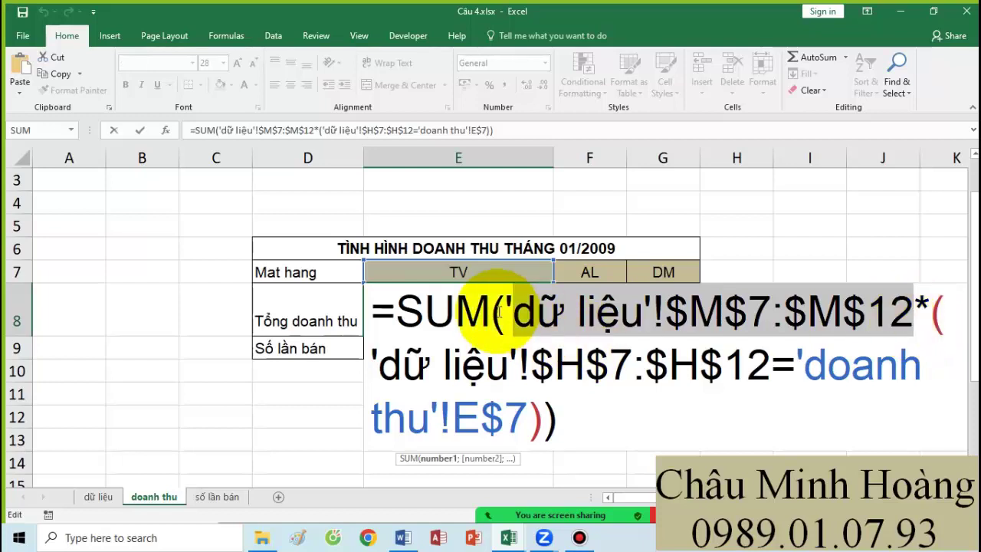
pyautogui.write('`')
pyautogui.moveTo(504, 314); pyautogui.dragTo(821, 400)
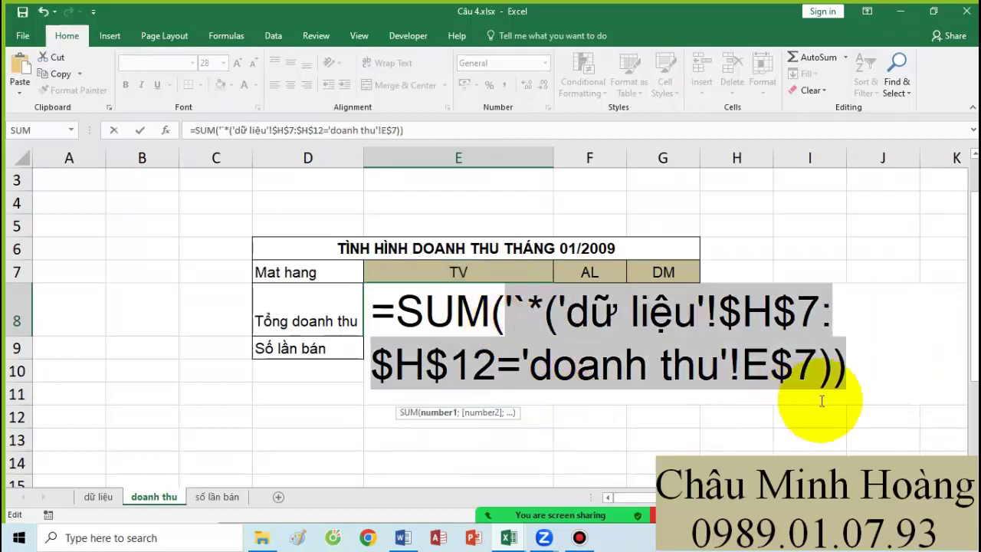
pyautogui.press('BackSpace')
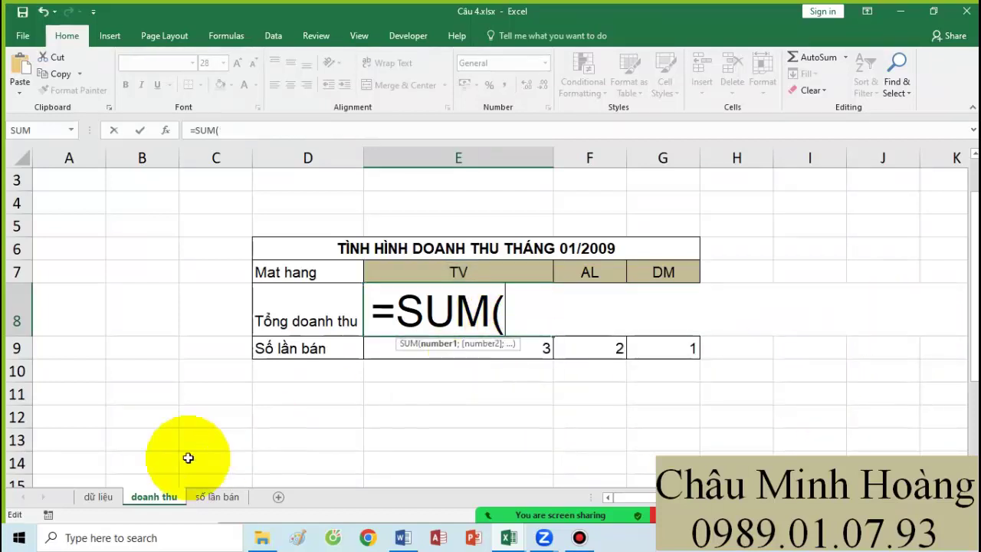
# Step: Add the Thành tiền range 'dữ liệu'!$M$7:$M$12 as an absolute reference in the SUM, followed by *((
pyautogui.click(94, 495)
pyautogui.moveTo(278, 129); pyautogui.dragTo(222, 132)
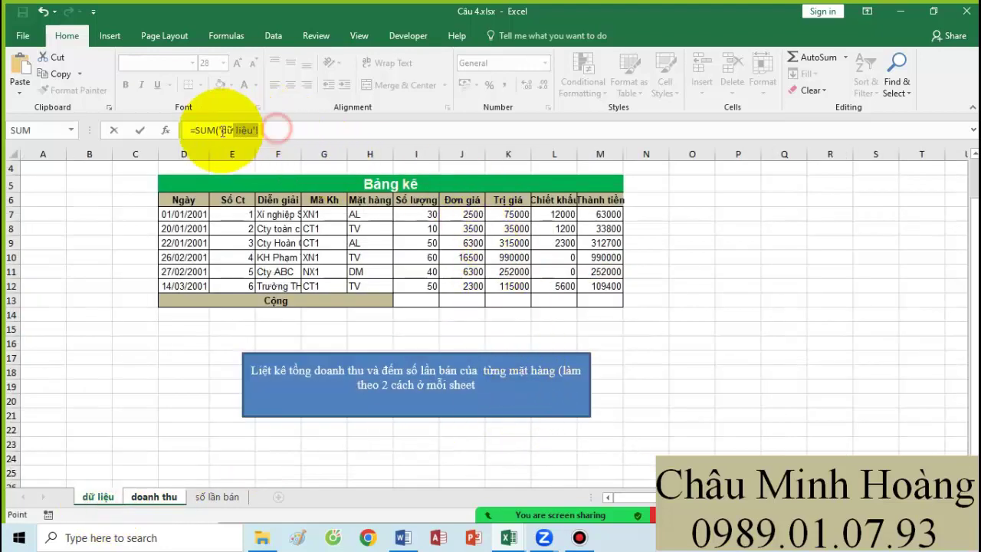
pyautogui.press('BackSpace')
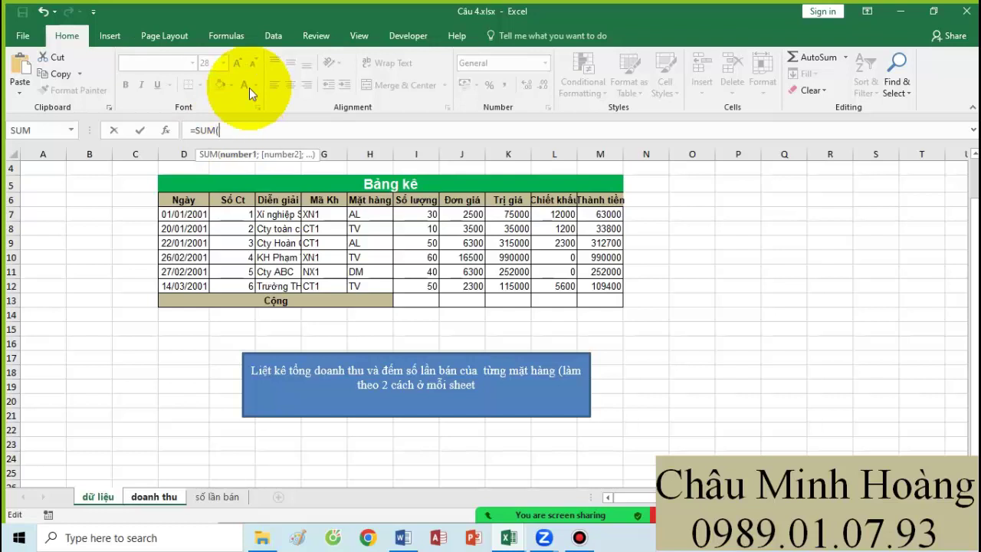
pyautogui.moveTo(602, 216); pyautogui.dragTo(604, 289)
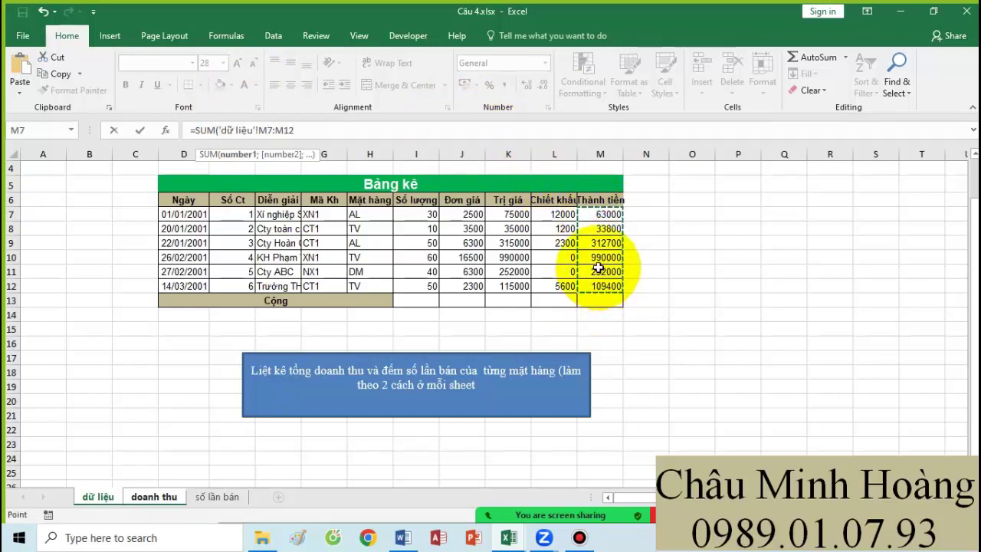
pyautogui.press('F4')
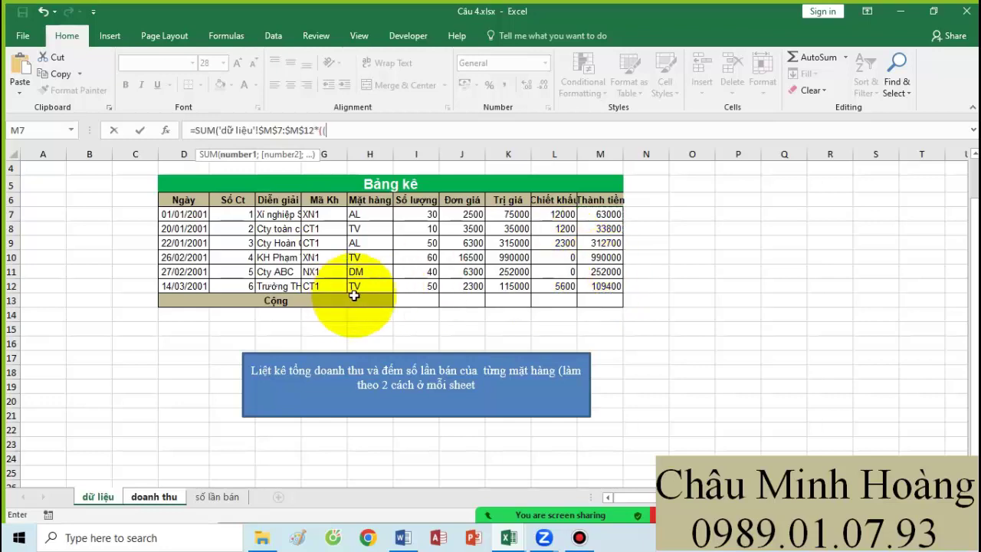
# Step: Add the item condition 'dữ liệu'!$H$7:$H$12='doanh thu'!E$7 to the SUM, close it and append *( for another condition
pyautogui.click(155, 496)
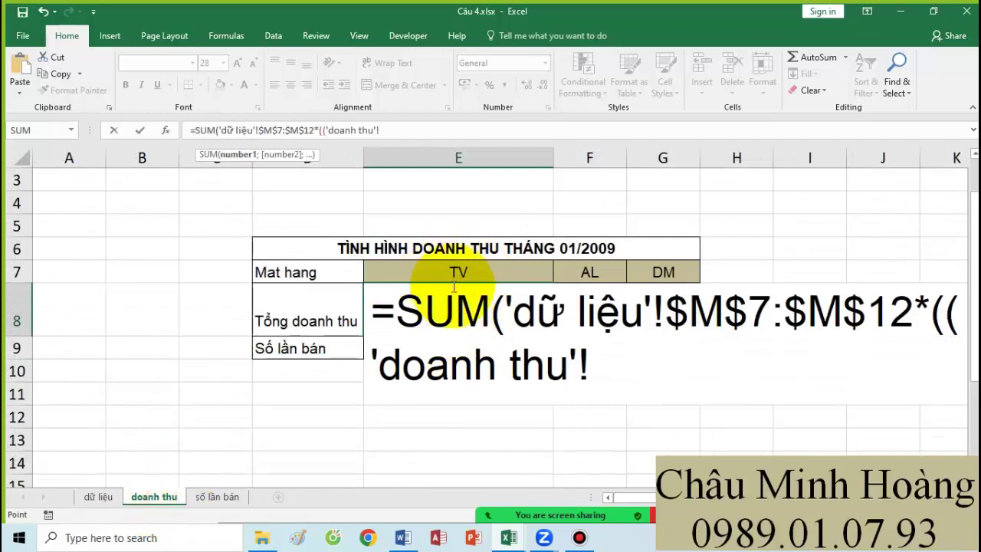
pyautogui.click(108, 499)
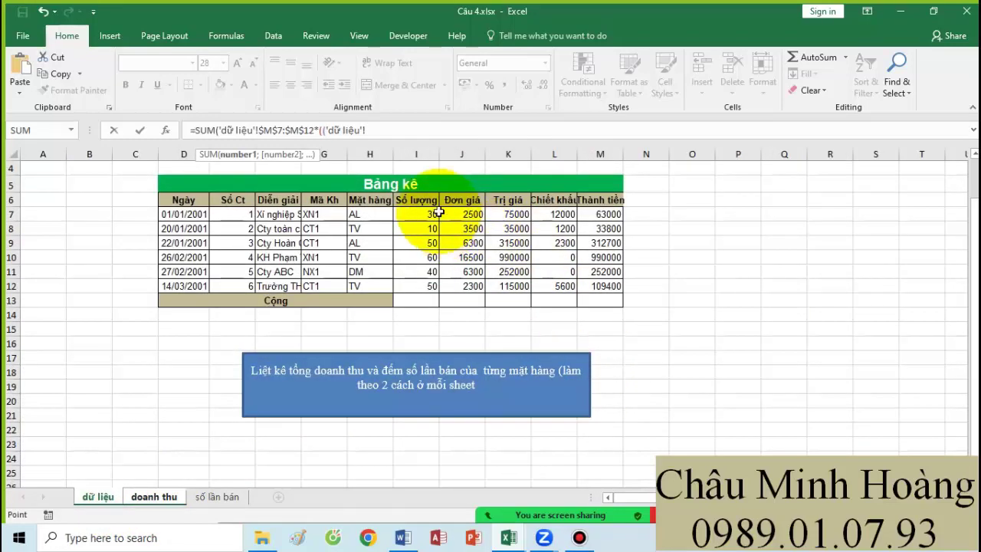
pyautogui.moveTo(372, 127); pyautogui.dragTo(323, 129)
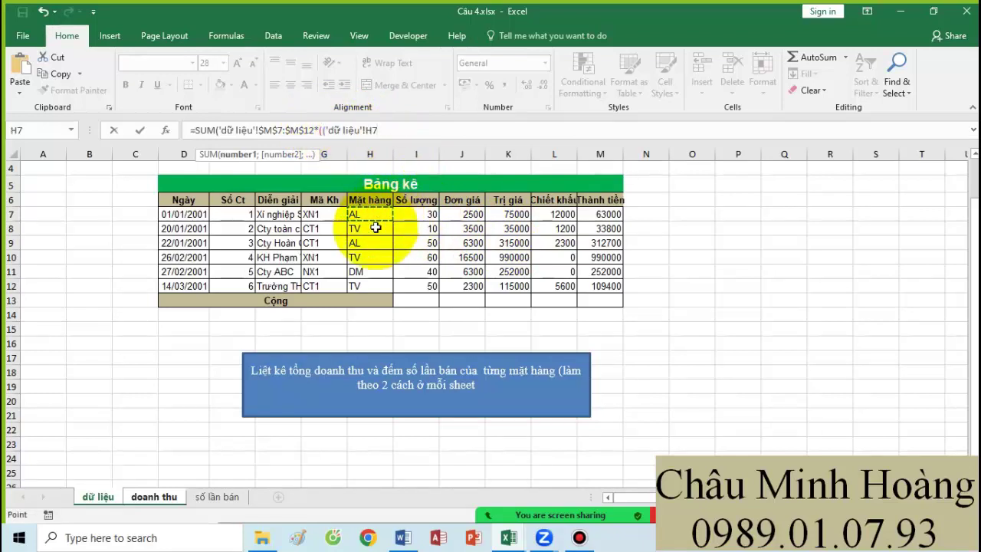
pyautogui.moveTo(375, 228); pyautogui.dragTo(372, 281)
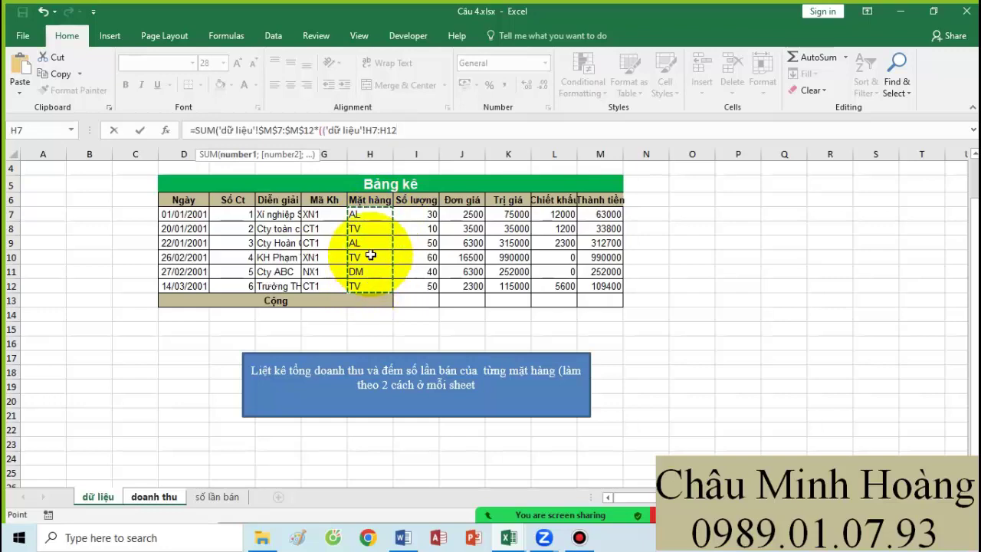
pyautogui.write('=')
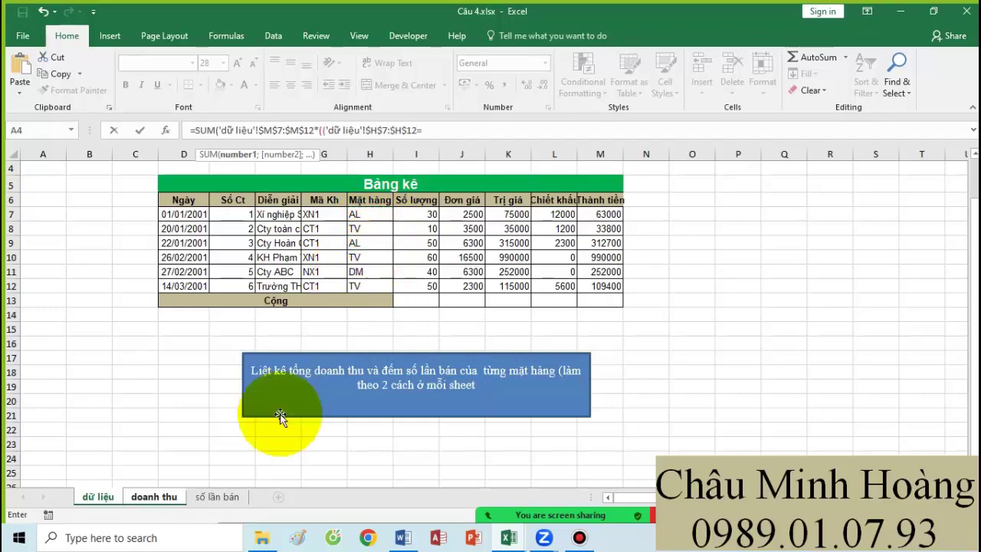
pyautogui.click(154, 496)
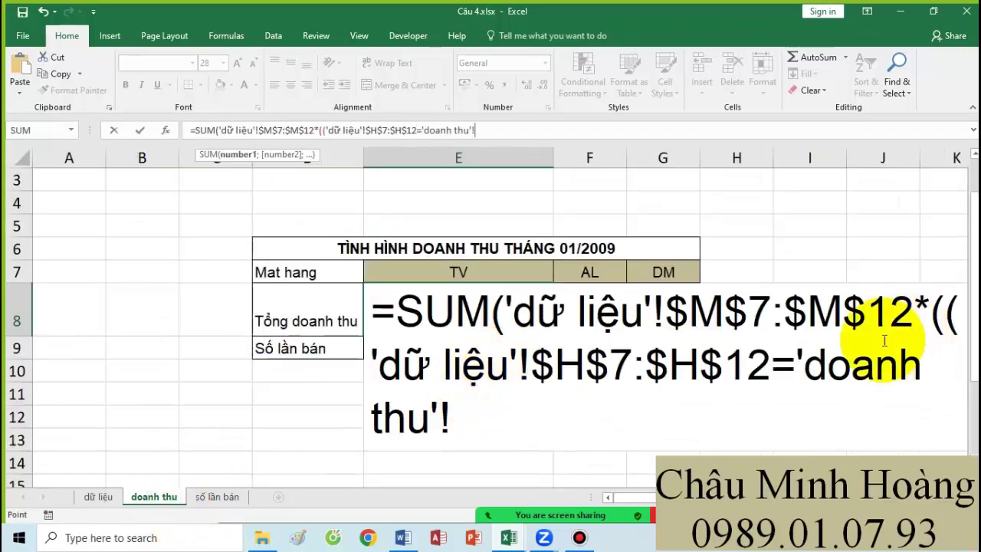
pyautogui.moveTo(802, 368); pyautogui.dragTo(838, 406)
pyautogui.press('BackSpace')
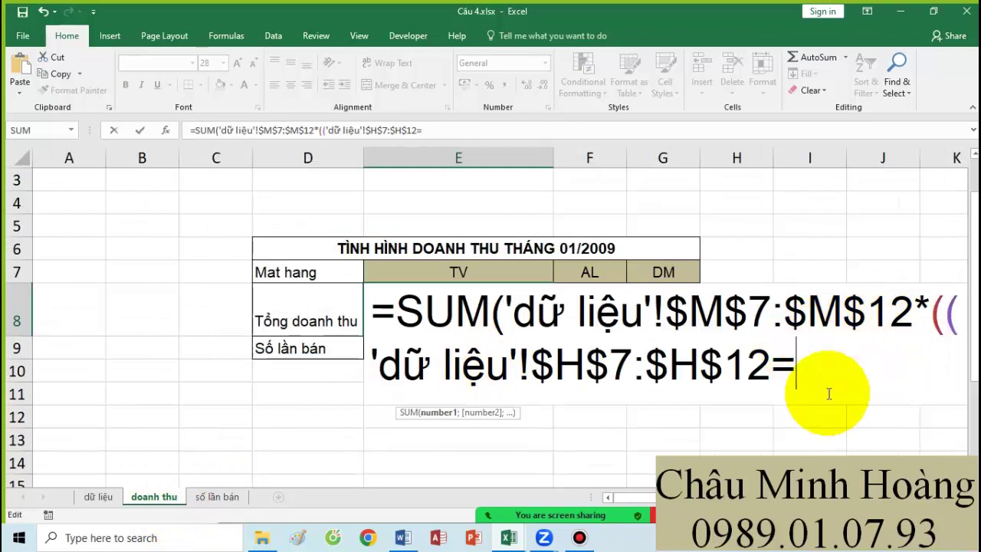
pyautogui.click(380, 270)
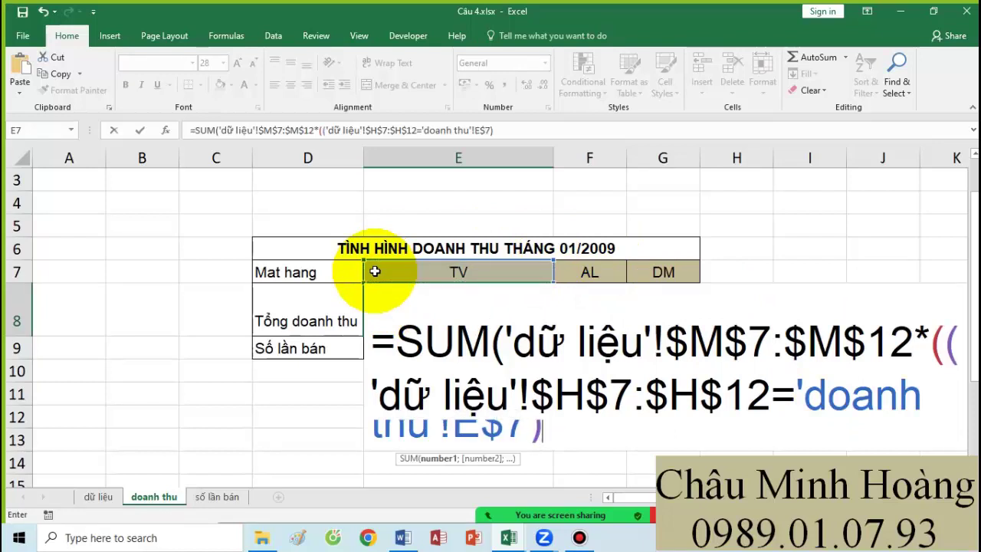
pyautogui.write('*')
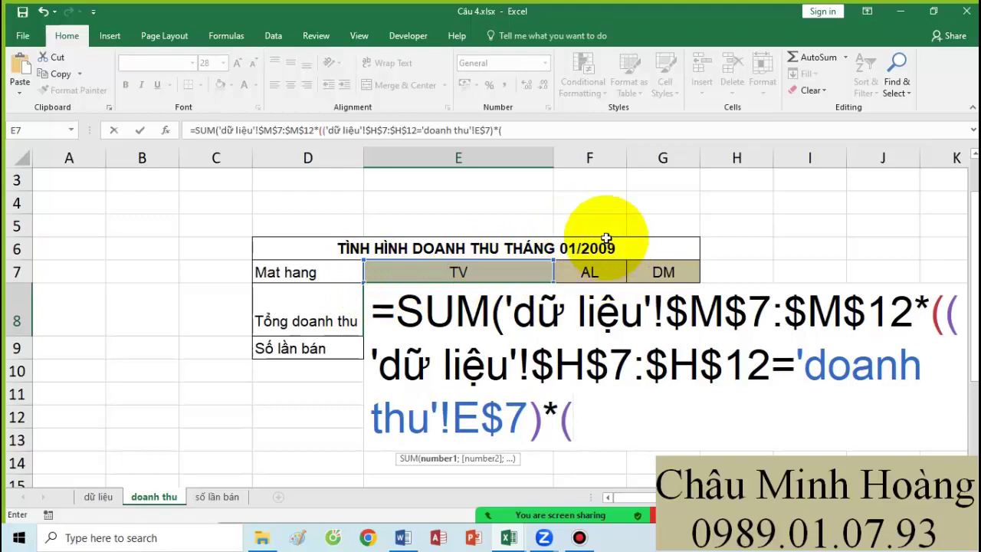
# Step: Add the month condition MONTH('dữ liệu'!$D$7:$D$12)=1 to the SUM formula, without the stray sheet reference
pyautogui.click(97, 496)
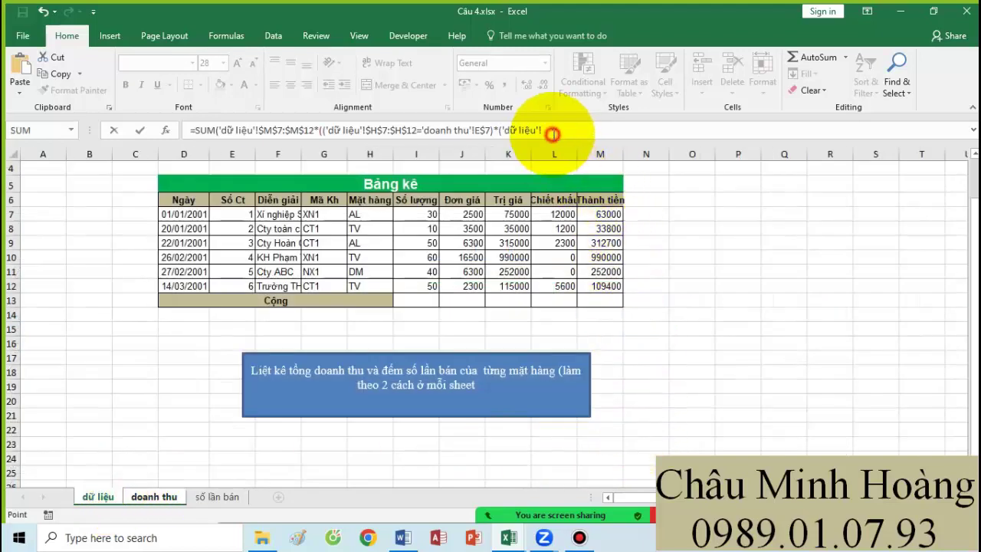
pyautogui.press('BackSpace')
pyautogui.press('BackSpace')
pyautogui.press('BackSpace')
pyautogui.press('BackSpace')
pyautogui.press('BackSpace')
pyautogui.press('BackSpace')
pyautogui.press('BackSpace')
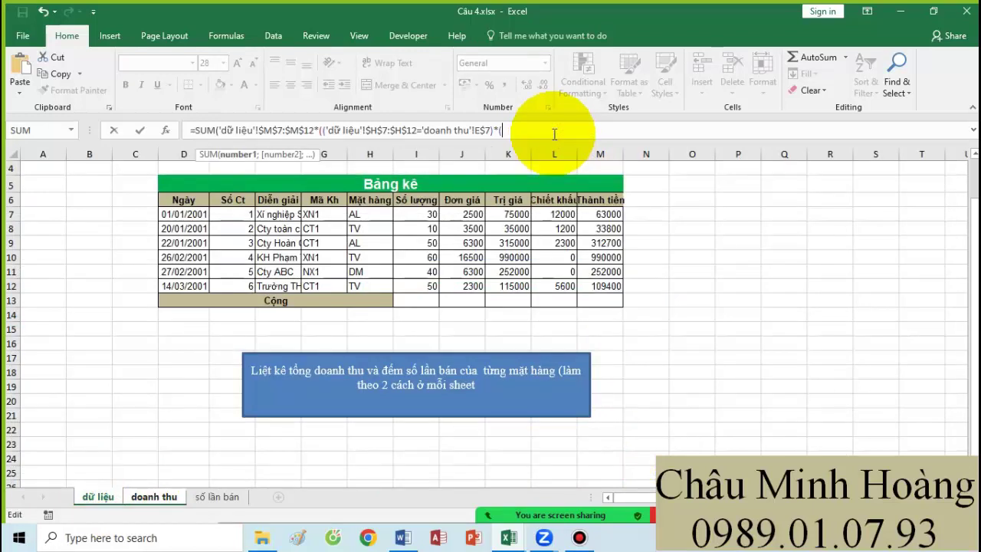
pyautogui.write('MONTH(')
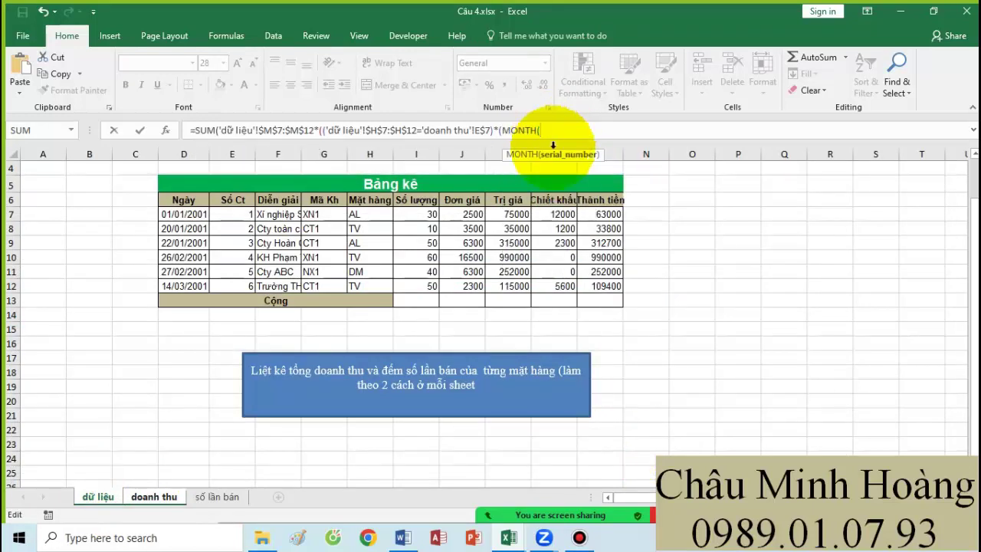
pyautogui.moveTo(195, 215); pyautogui.dragTo(186, 273)
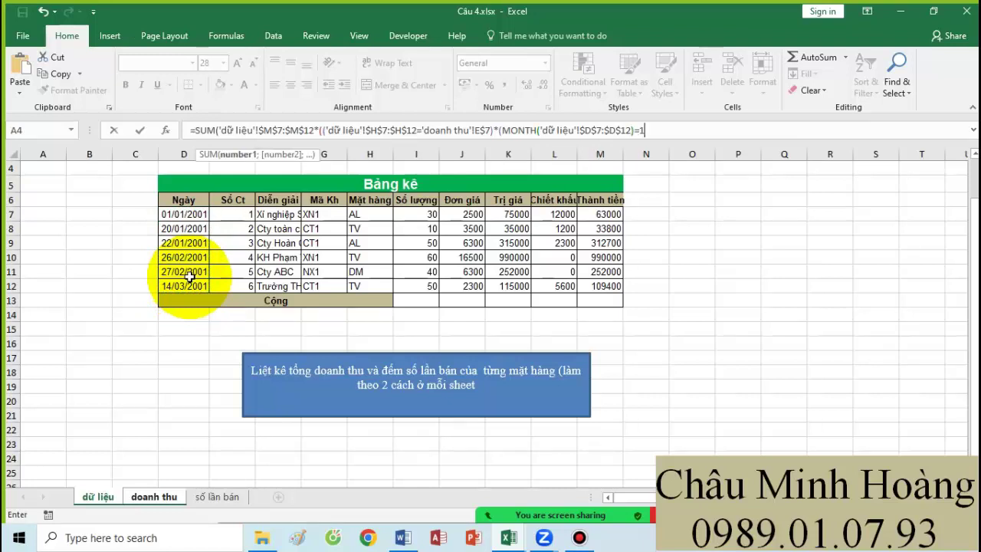
# Step: Add the year condition YEAR('dữ liệu'!$D$7:$D$12)=2009, close all brackets and enter E8 as an array formula
pyautogui.write('y')
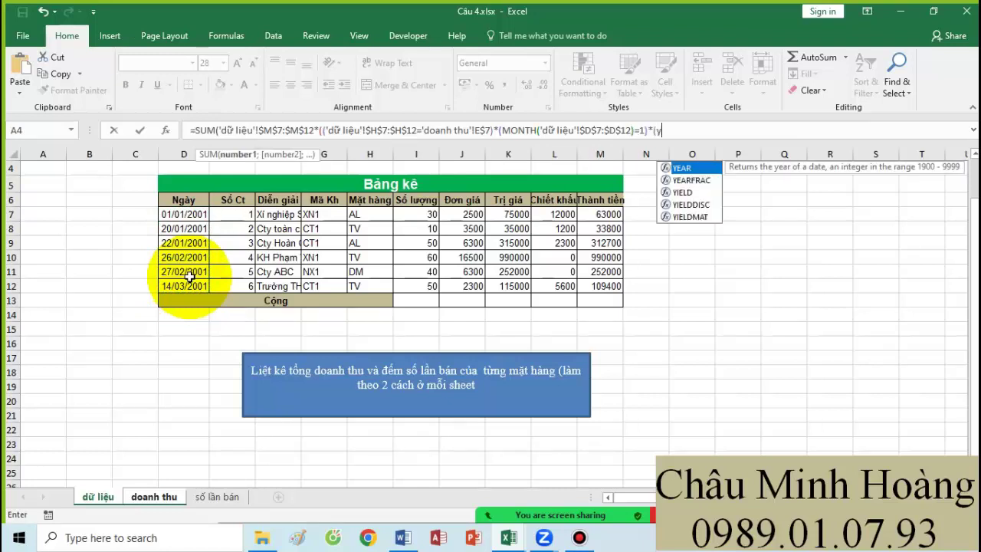
pyautogui.write('ea')
pyautogui.press('Tab')
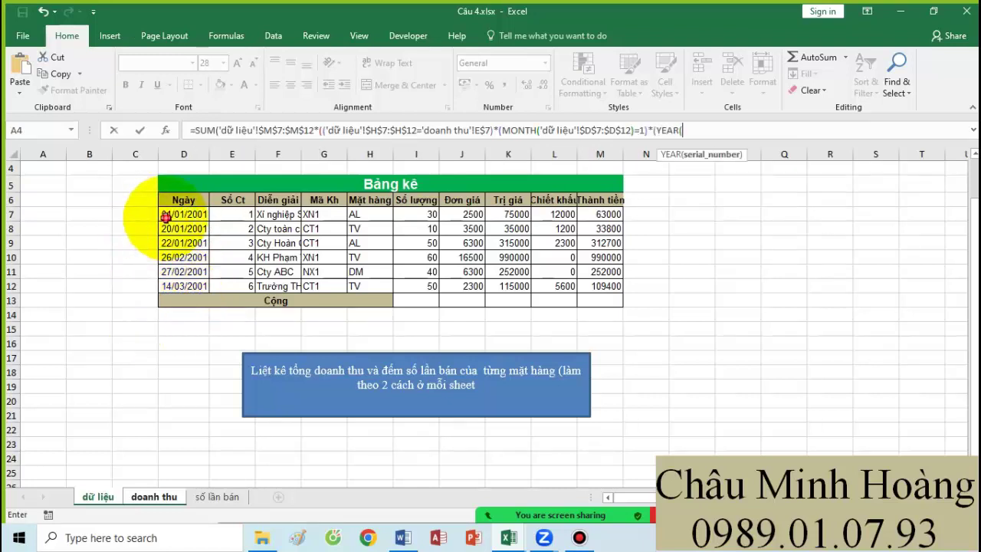
pyautogui.moveTo(188, 215); pyautogui.dragTo(180, 282)
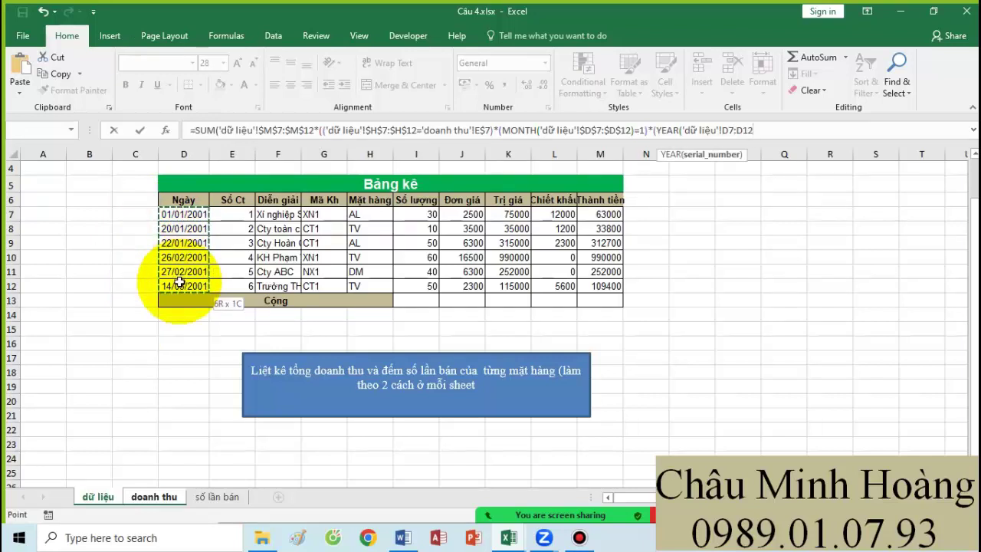
pyautogui.write(')')
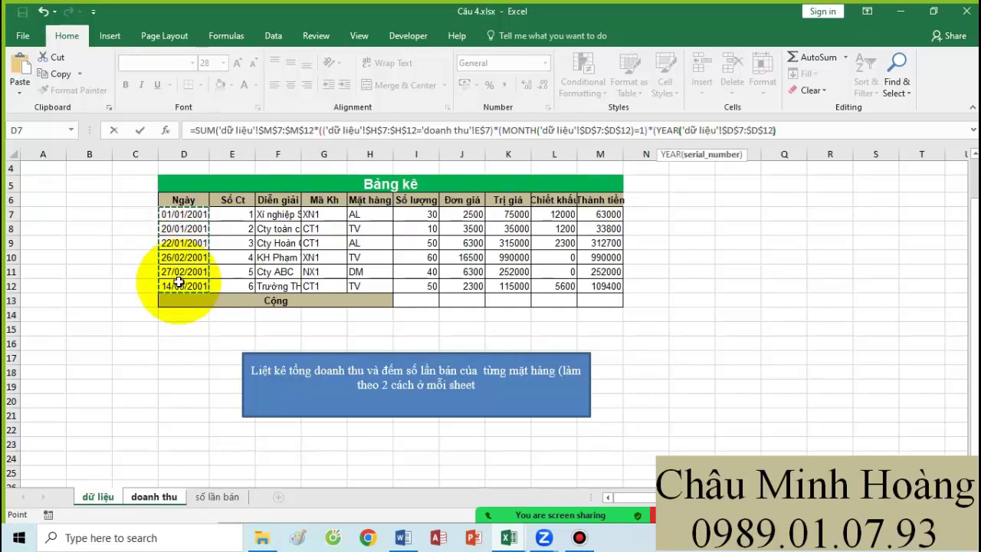
pyautogui.write('=2009)))')
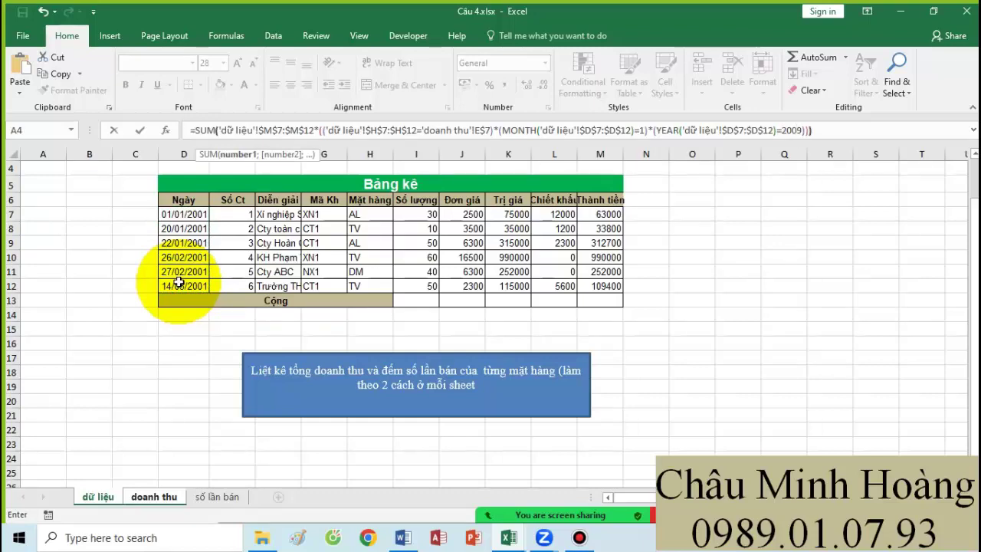
pyautogui.hotkey('ctrl', 'shift', 'Return')
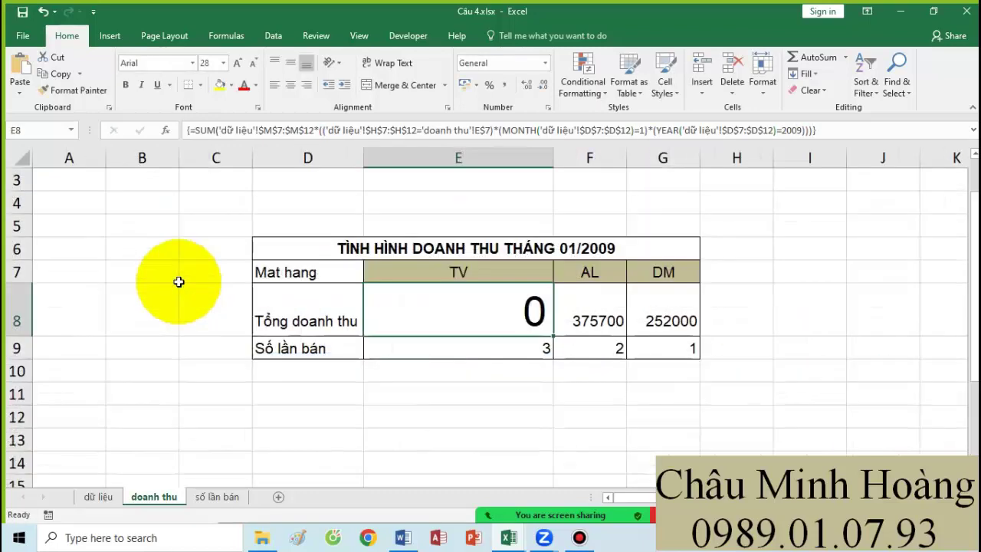
# Step: Copy the E8 formula without its equals sign, keeping it as an array formula, and switch to the số lần bán sheet
pyautogui.doubleClick(442, 295)
pyautogui.scroll(-2, 821, 344)
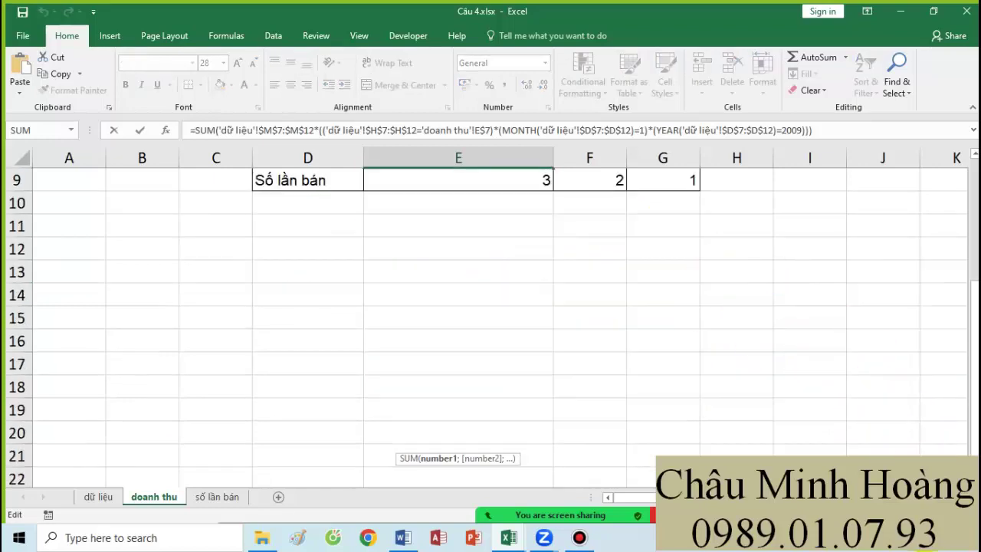
pyautogui.scroll(2, 595, 401)
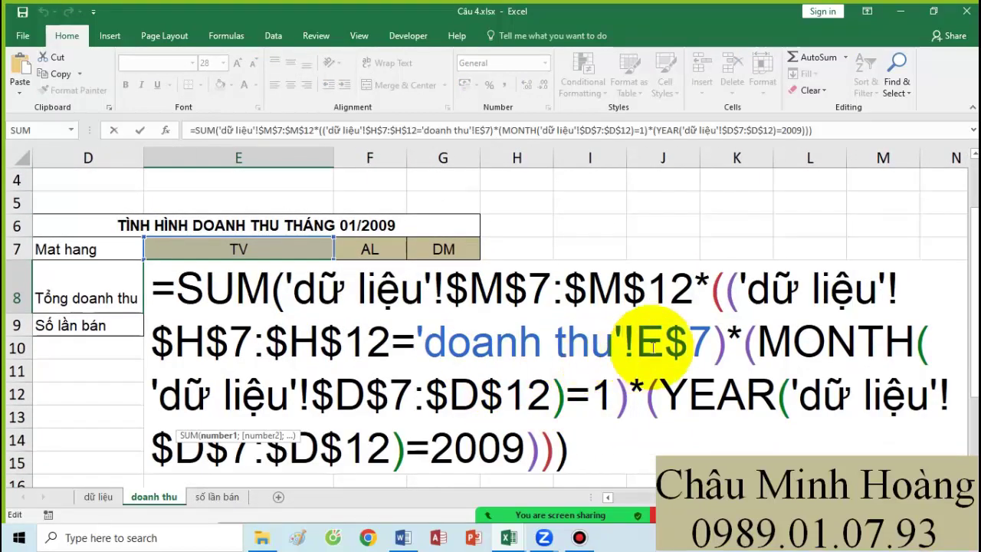
pyautogui.moveTo(709, 343); pyautogui.dragTo(472, 297)
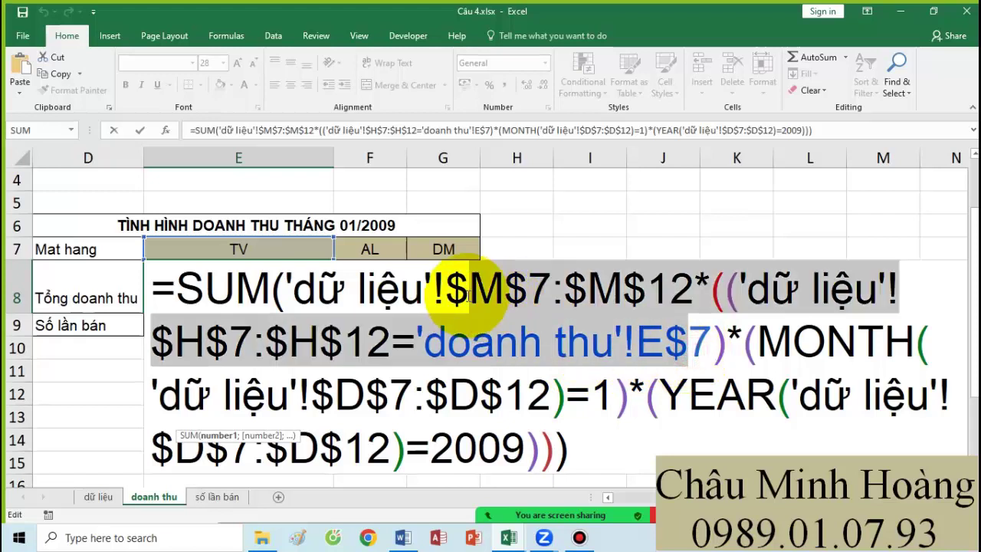
pyautogui.click(565, 394)
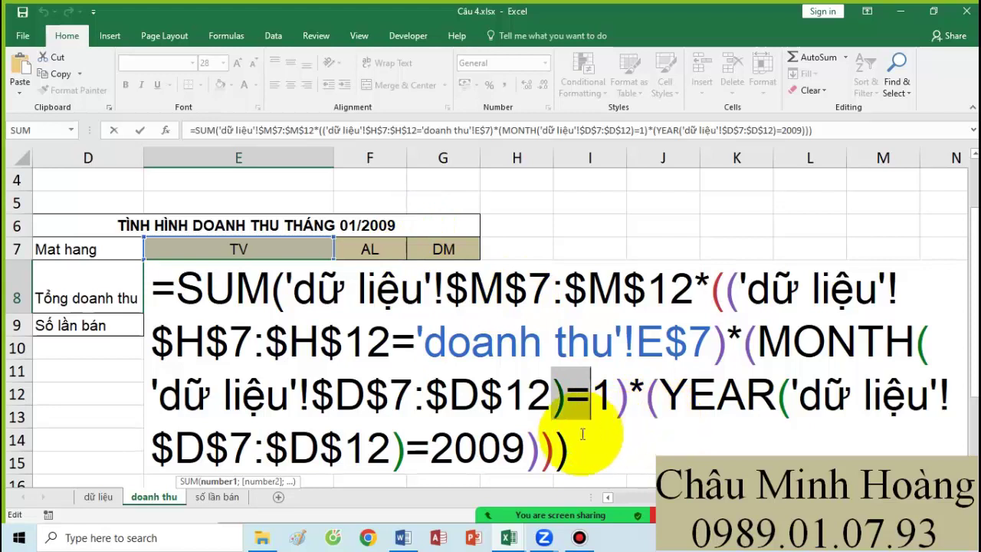
pyautogui.moveTo(582, 438); pyautogui.dragTo(184, 295)
pyautogui.hotkey('ctrl', 'c')
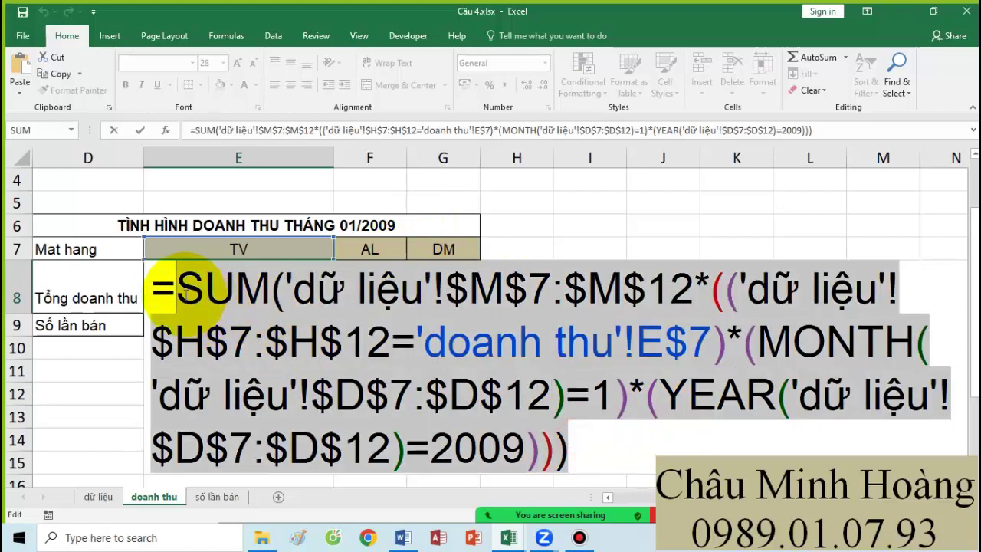
pyautogui.hotkey('ctrl', 'shift', 'Return')
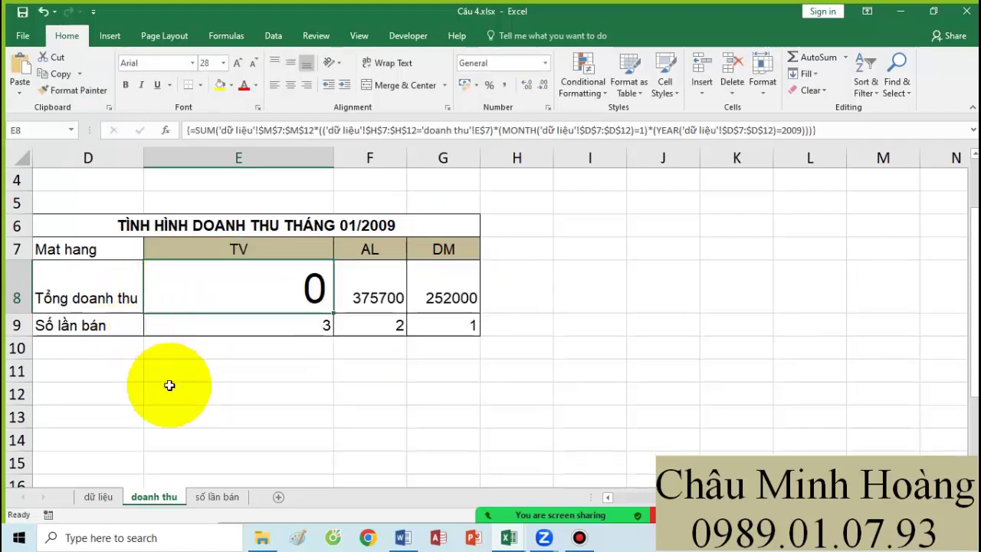
pyautogui.click(216, 497)
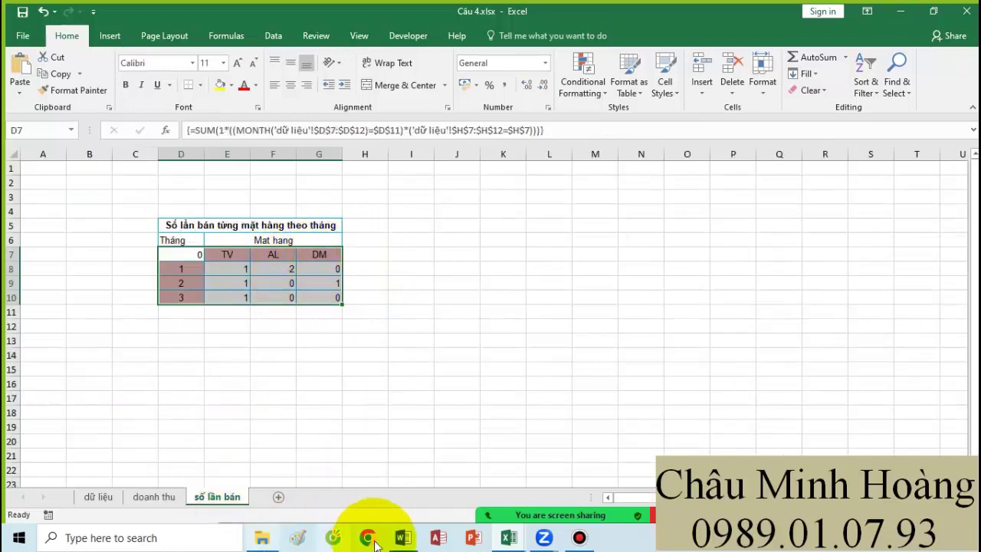
# Step: Switch to Word, paste the copied SUM formula under Câu 4 and highlight its MONTH and YEAR conditions in yellow
pyautogui.click(403, 537)
pyautogui.click(285, 360)
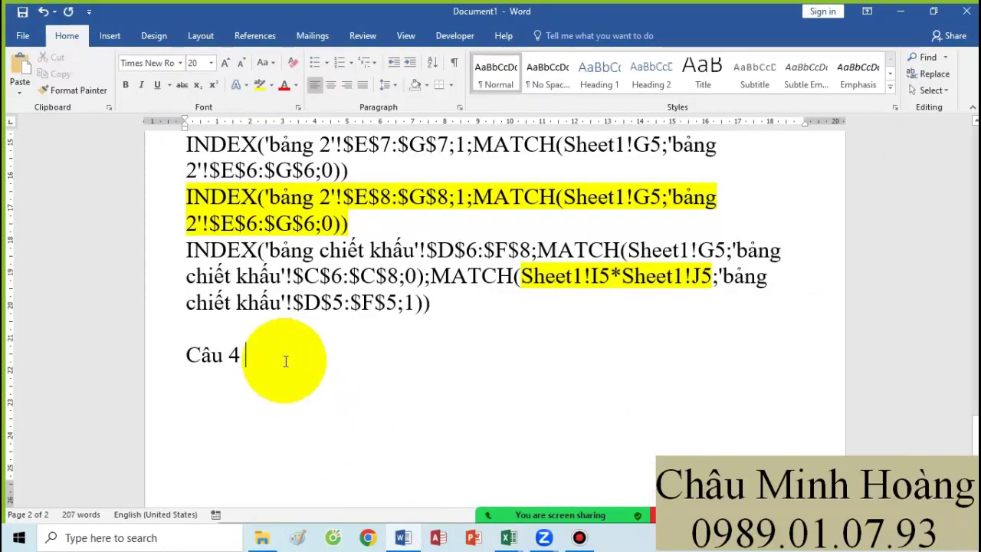
pyautogui.hotkey('ctrl', 'v')
pyautogui.press('Return')
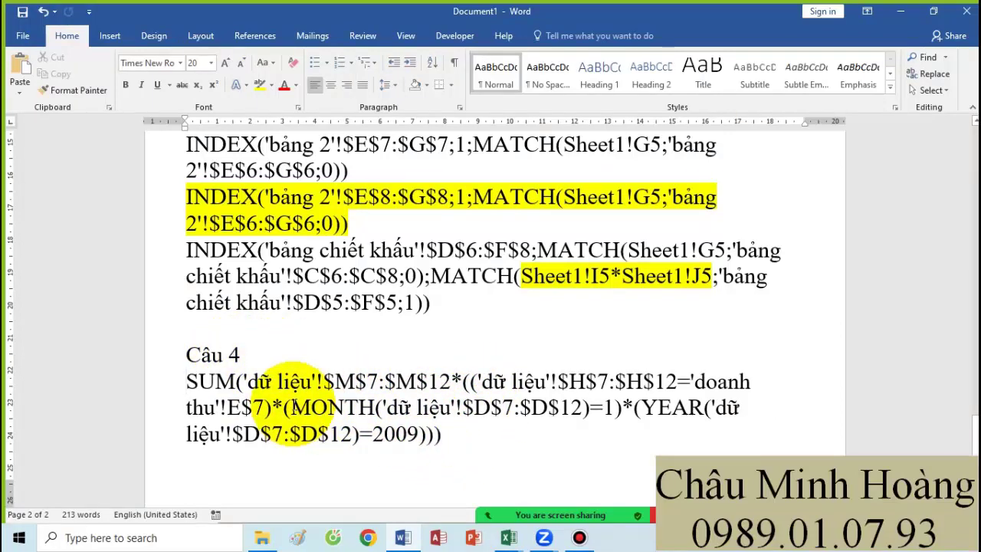
pyautogui.moveTo(287, 407); pyautogui.dragTo(448, 434)
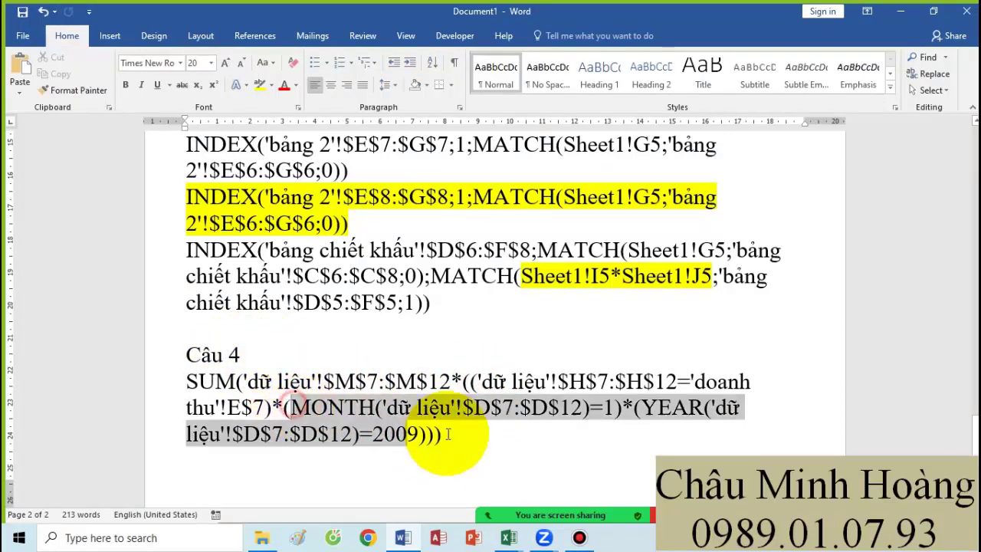
pyautogui.click(259, 86)
pyautogui.click(451, 424)
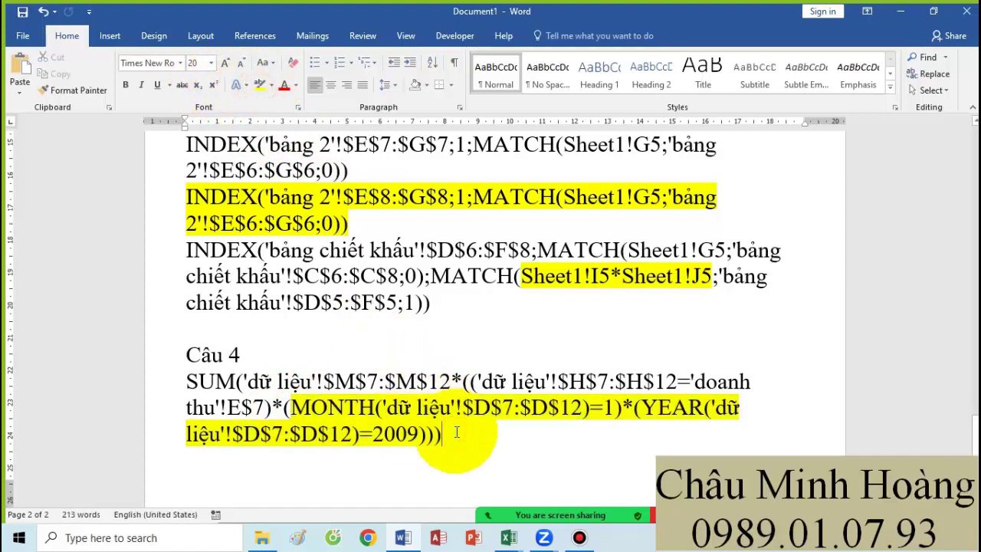
# Step: Switch to the Câu 5 workbook and examine the Bảng kê data and the two tổng số lượng tables by quarter and item
pyautogui.click(509, 537)
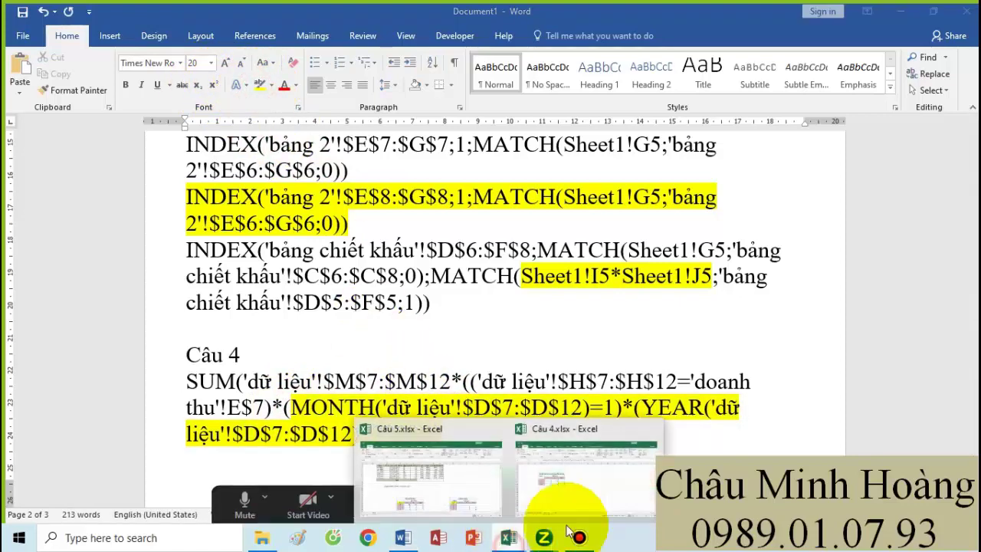
pyautogui.click(455, 461)
pyautogui.scroll(-3, 536, 360)
pyautogui.click(508, 338)
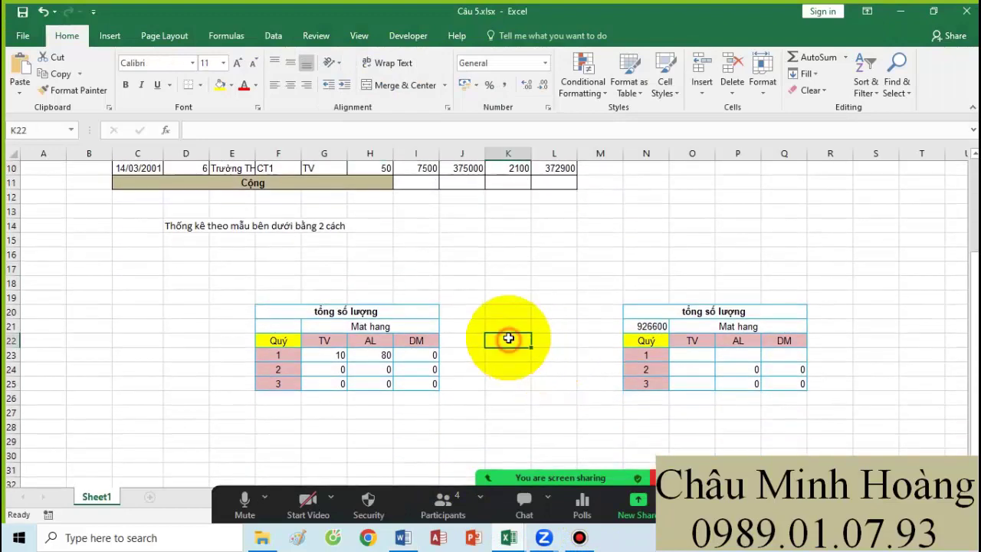
pyautogui.moveTo(449, 394); pyautogui.dragTo(175, 302)
pyautogui.click(419, 408)
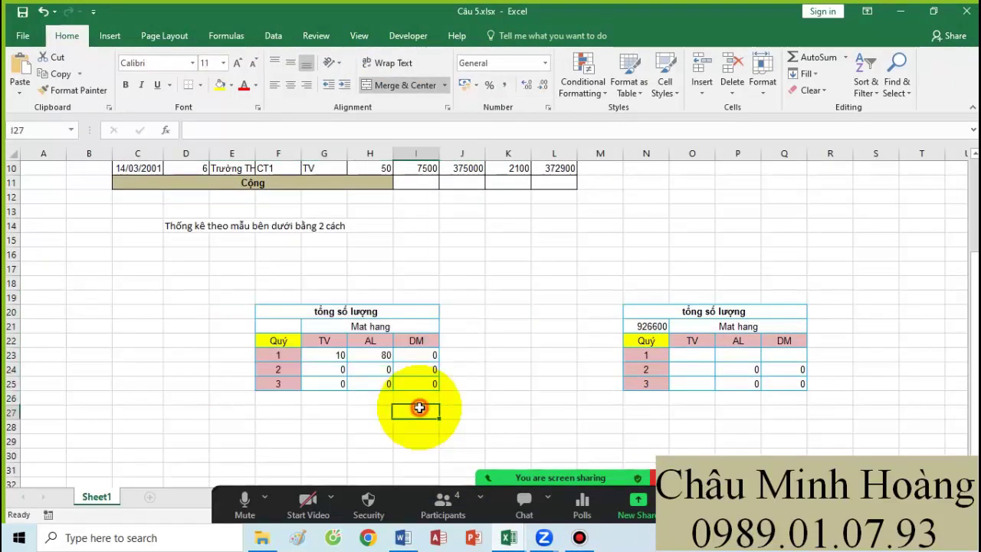
pyautogui.click(508, 398)
pyautogui.click(554, 398)
pyautogui.scroll(2, 525, 350)
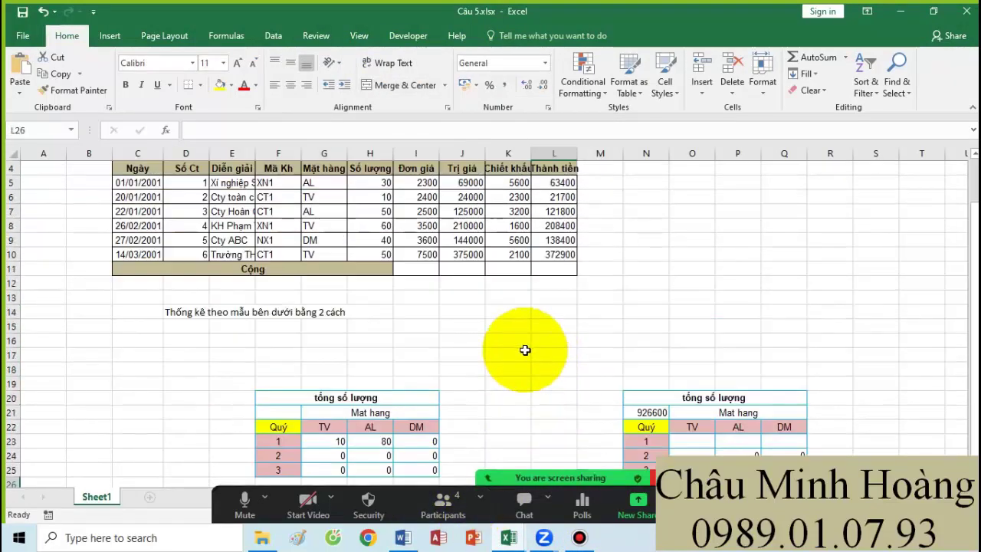
pyautogui.scroll(1, 525, 351)
pyautogui.scroll(-4, 526, 347)
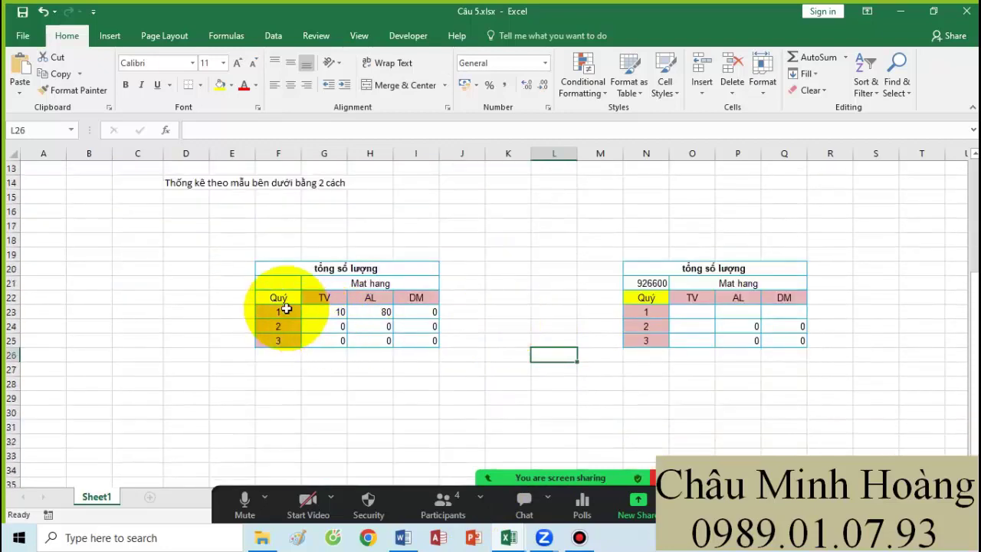
pyautogui.click(382, 320)
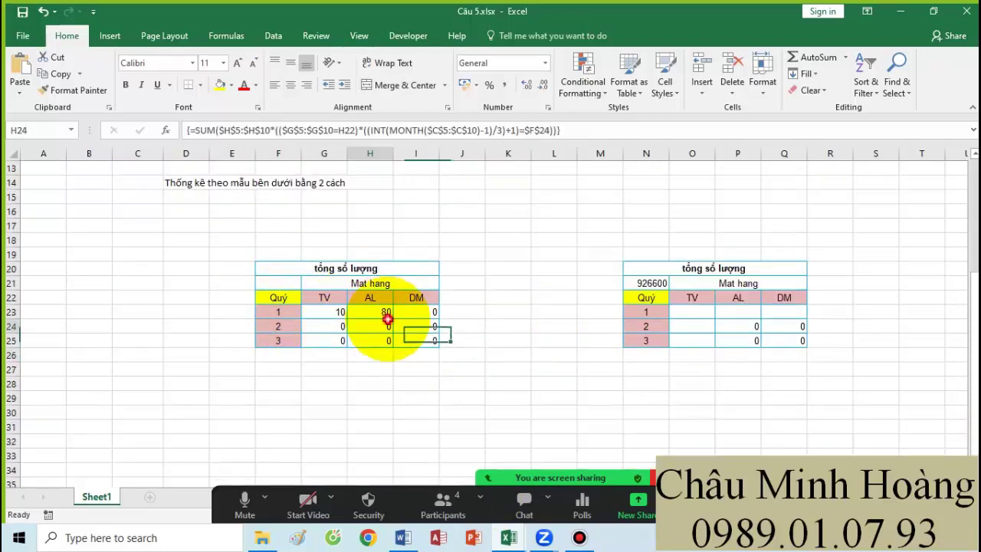
pyautogui.click(506, 340)
pyautogui.click(644, 296)
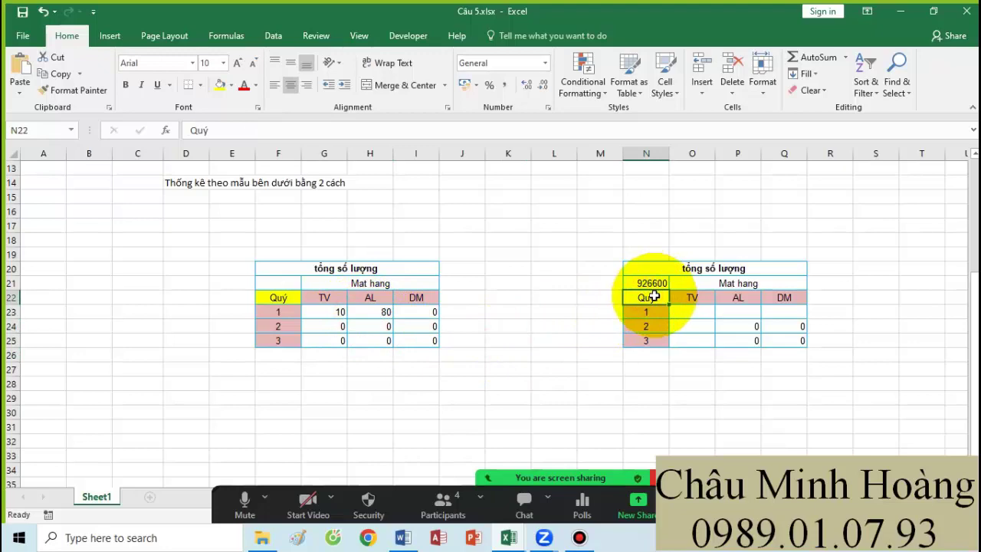
pyautogui.scroll(2, 723, 404)
pyautogui.click(626, 383)
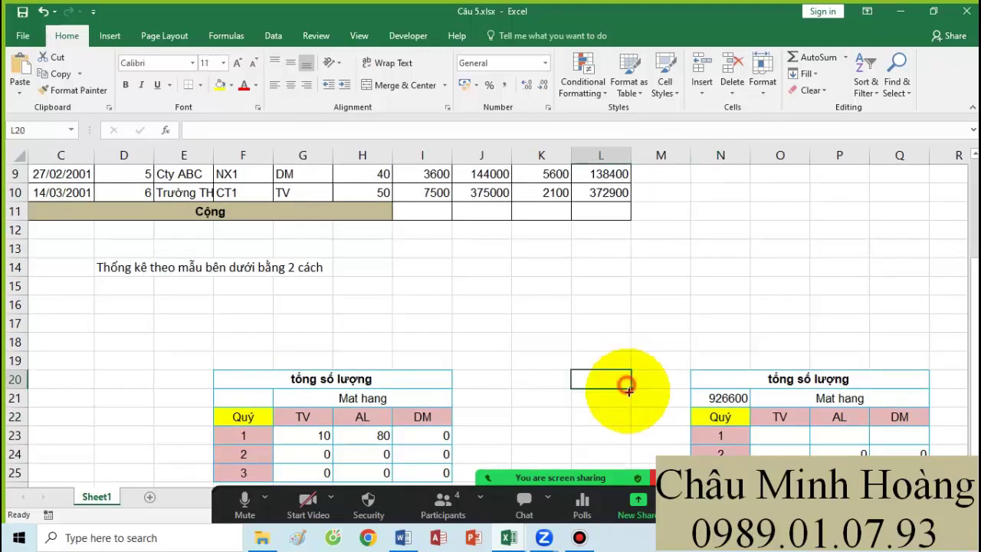
pyautogui.click(443, 504)
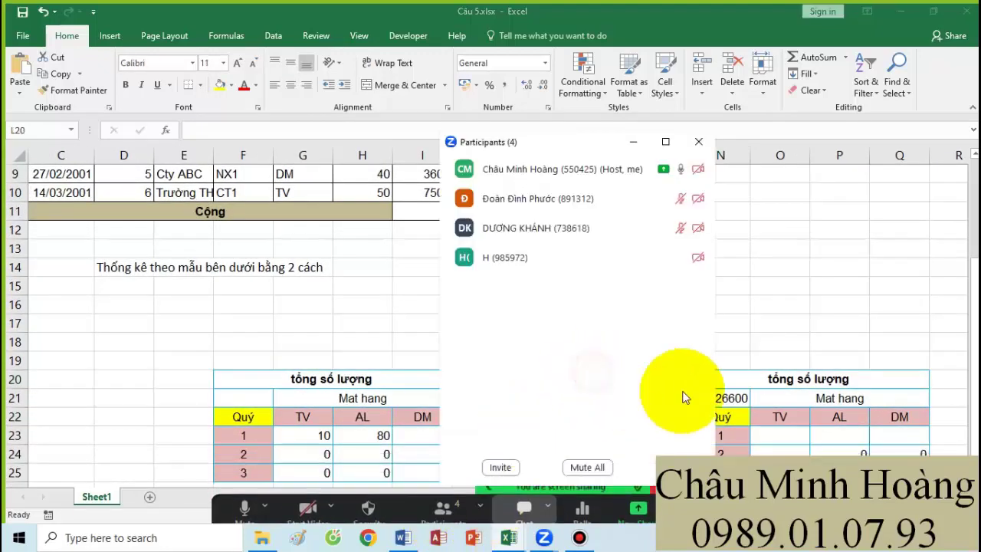
pyautogui.click(698, 142)
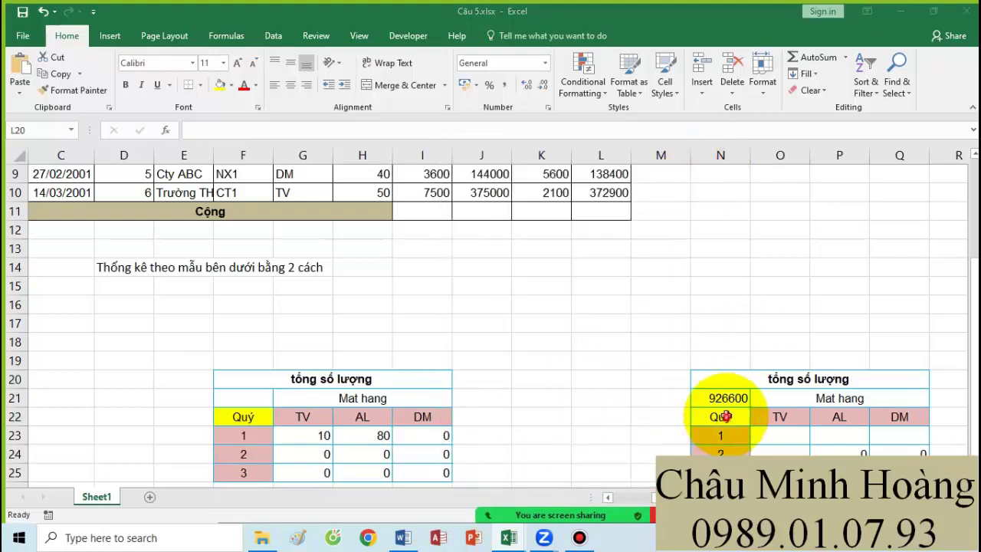
# Step: Clear the Quý label from N22 in the second tổng số lượng table, checking the table range N22:Q25
pyautogui.click(720, 416)
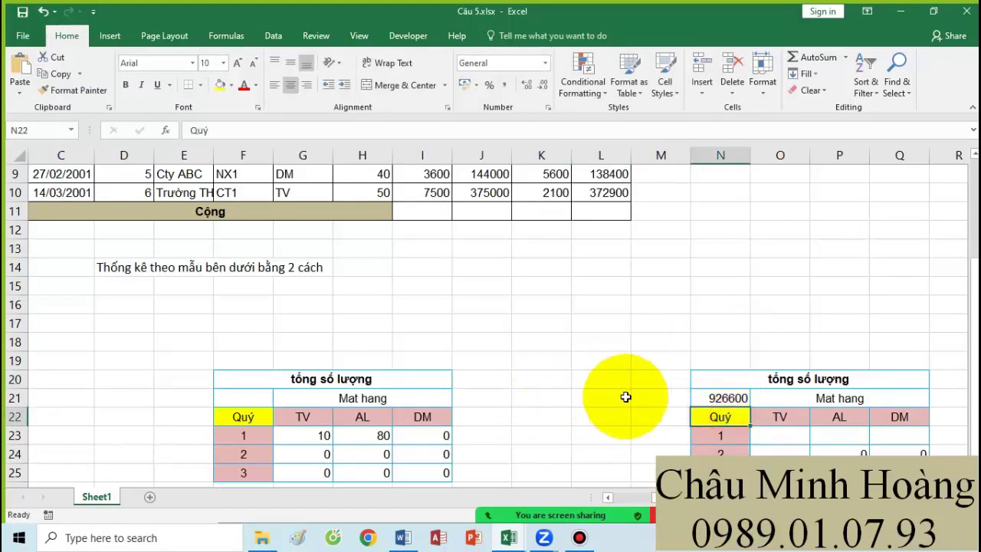
pyautogui.scroll(-1, 722, 398)
pyautogui.moveTo(724, 358); pyautogui.dragTo(907, 426)
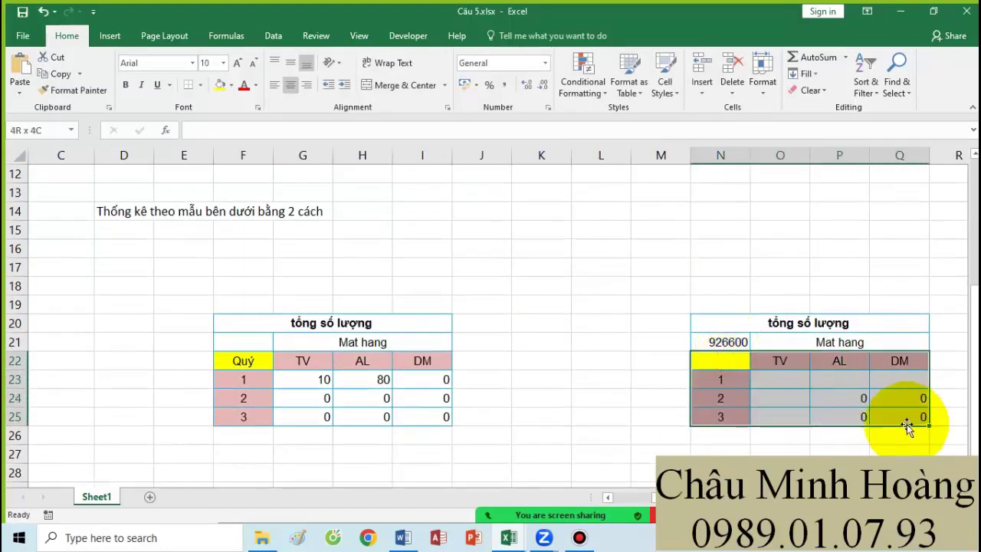
pyautogui.click(720, 359)
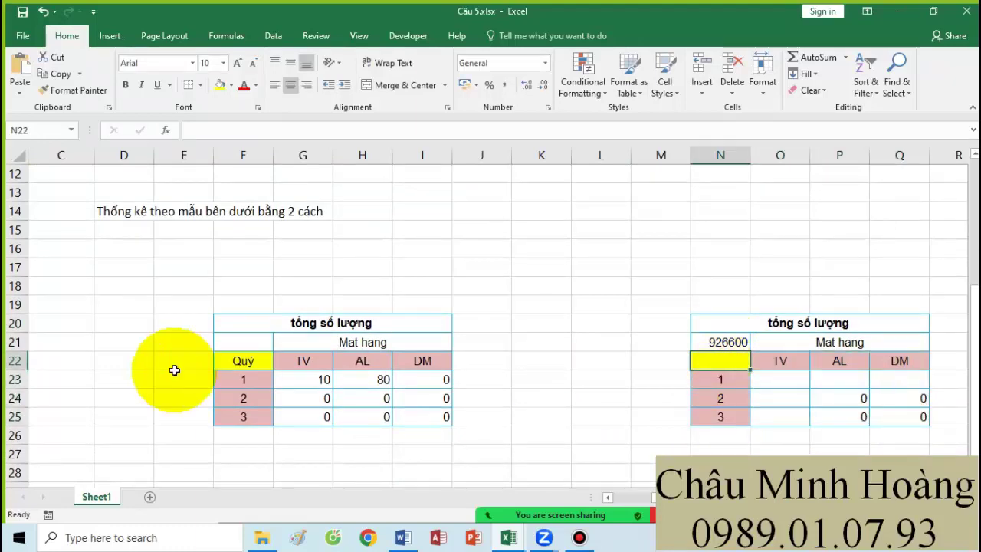
pyautogui.scroll(2, 307, 361)
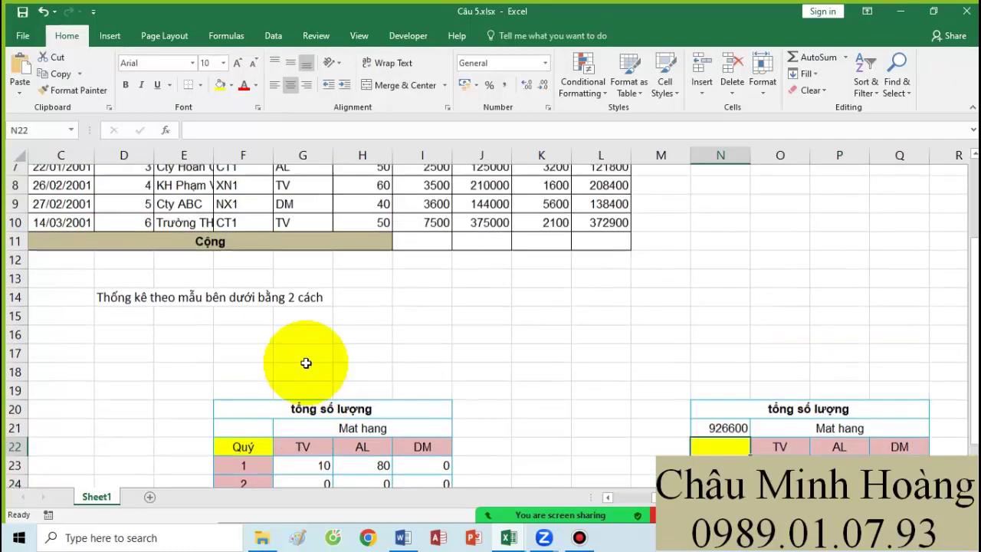
pyautogui.scroll(-3, 310, 352)
# Step: Set the font size of G23 to 24 and open its SUM array formula for editing
pyautogui.click(313, 330)
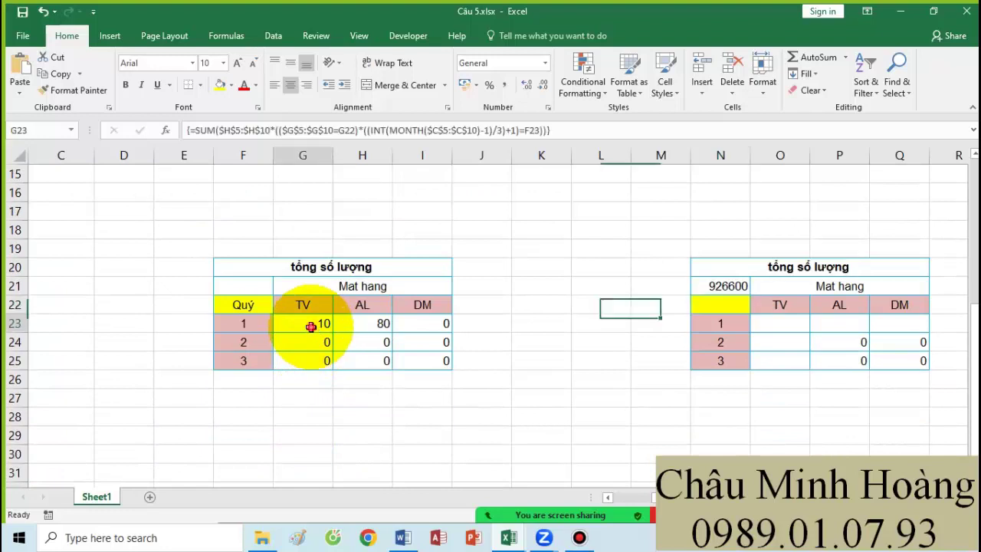
pyautogui.doubleClick(310, 325)
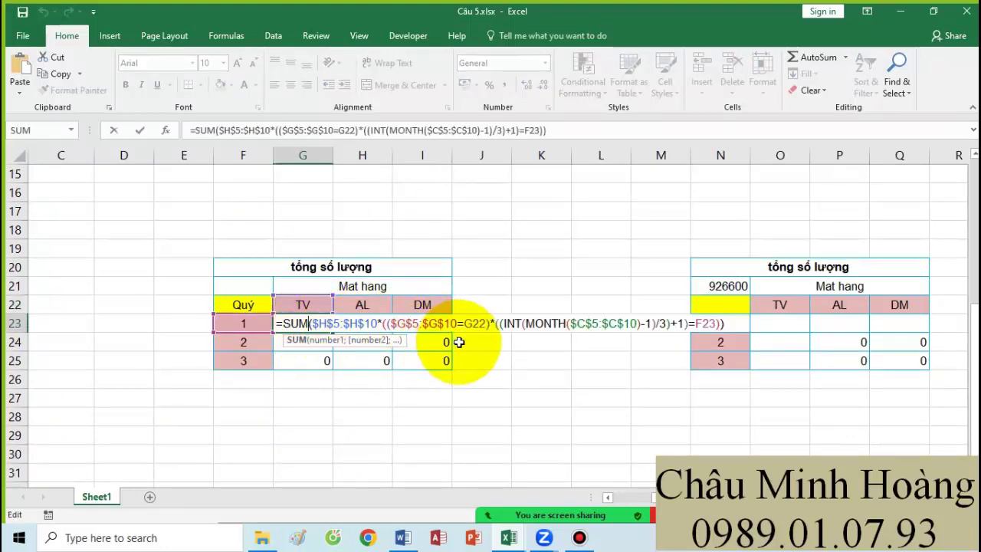
pyautogui.hotkey('ctrl', 'shift', 'Return')
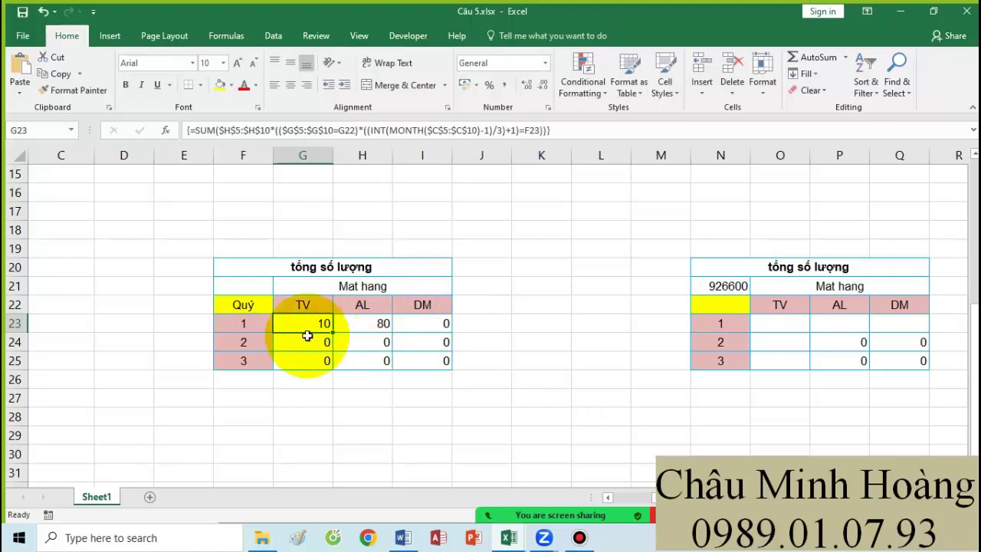
pyautogui.click(222, 63)
pyautogui.click(230, 215)
pyautogui.doubleClick(318, 331)
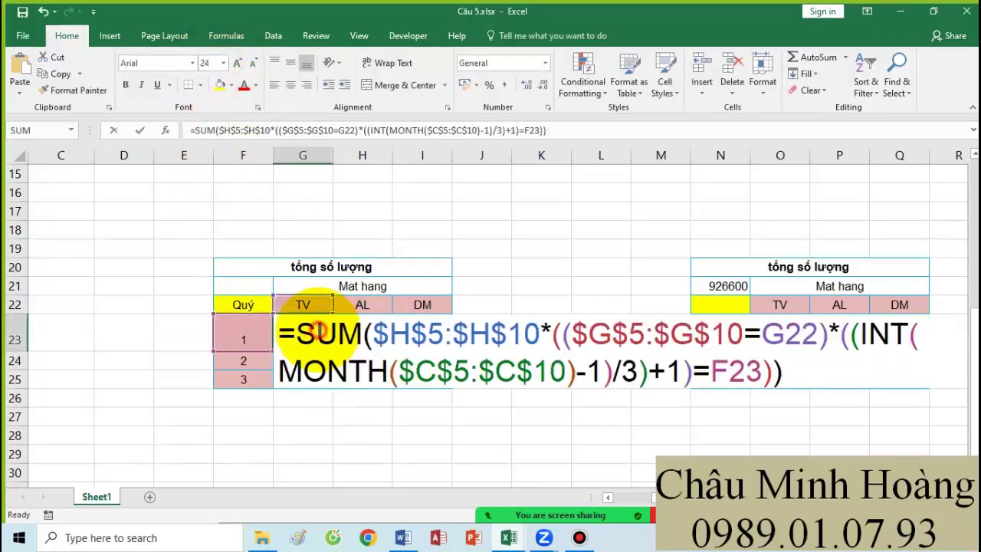
# Step: Examine the $H$5:$H$10 and $G$5:$G$10 ranges of the G23 formula against the columns of the Bảng kê table
pyautogui.scroll(5, 460, 340)
pyautogui.scroll(-4, 431, 325)
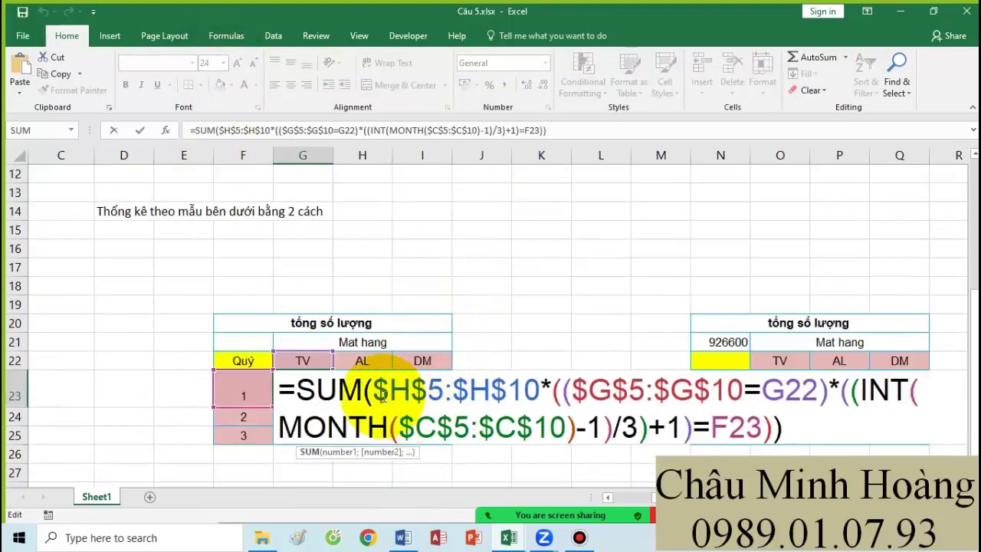
pyautogui.moveTo(376, 391); pyautogui.dragTo(536, 389)
pyautogui.scroll(4, 300, 230)
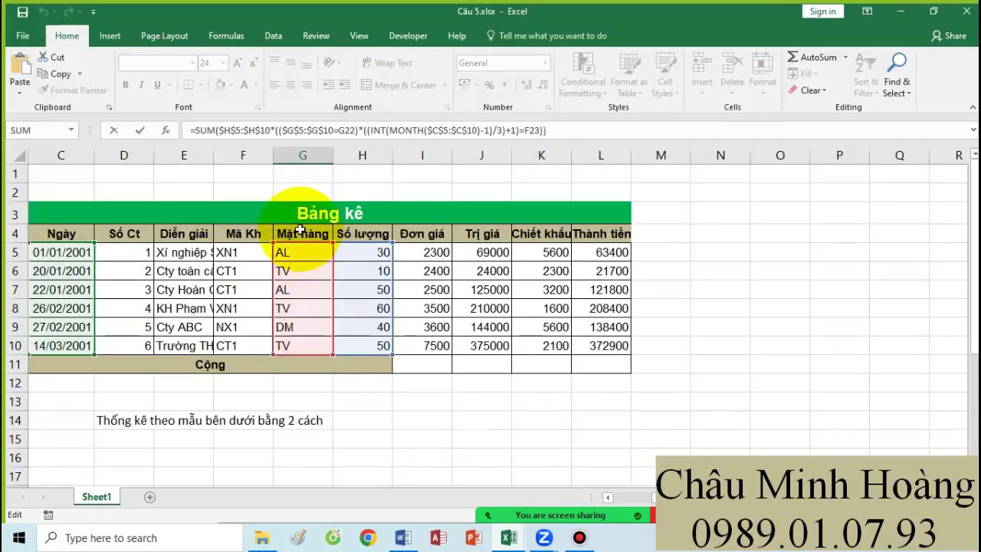
pyautogui.scroll(-3, 300, 230)
pyautogui.moveTo(571, 427); pyautogui.dragTo(741, 440)
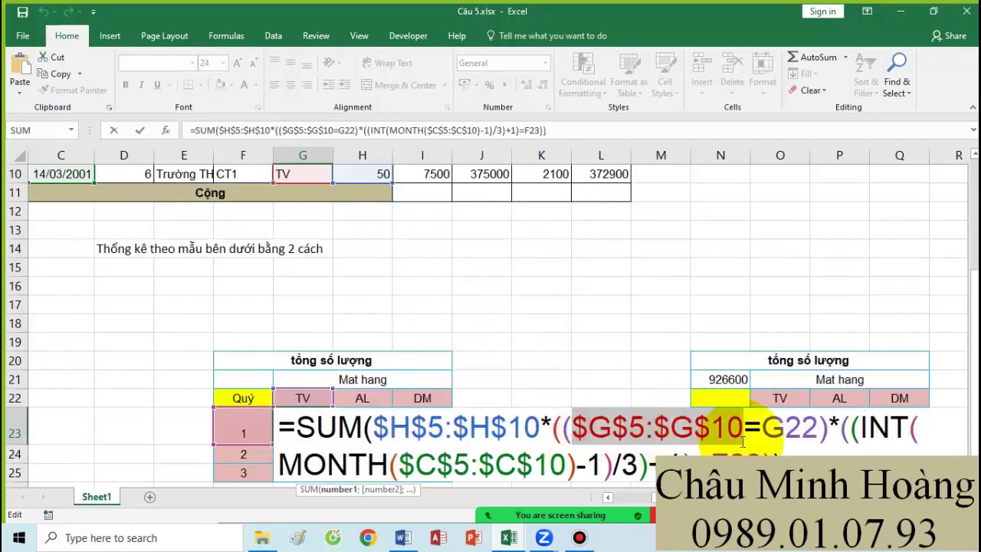
pyautogui.scroll(3, 475, 383)
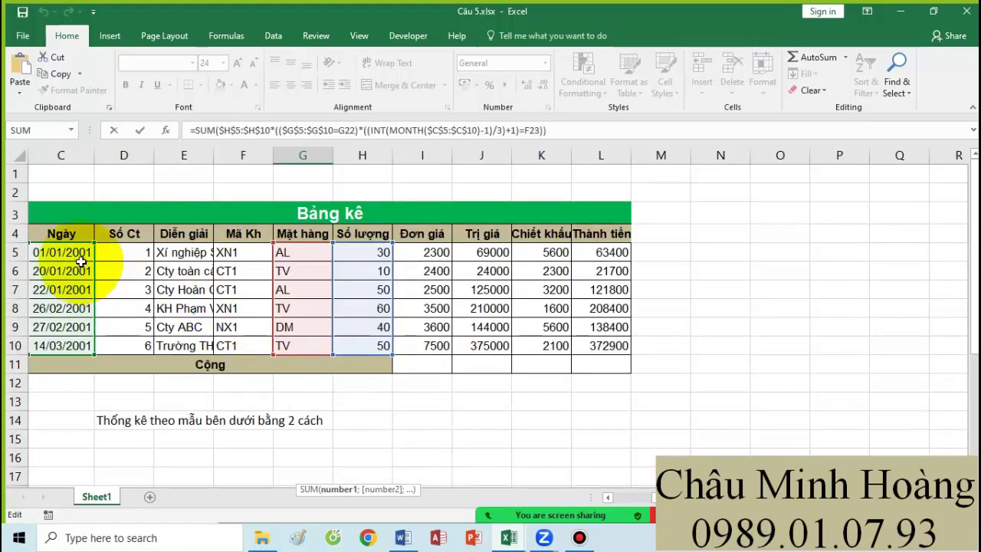
pyautogui.scroll(-3, 671, 371)
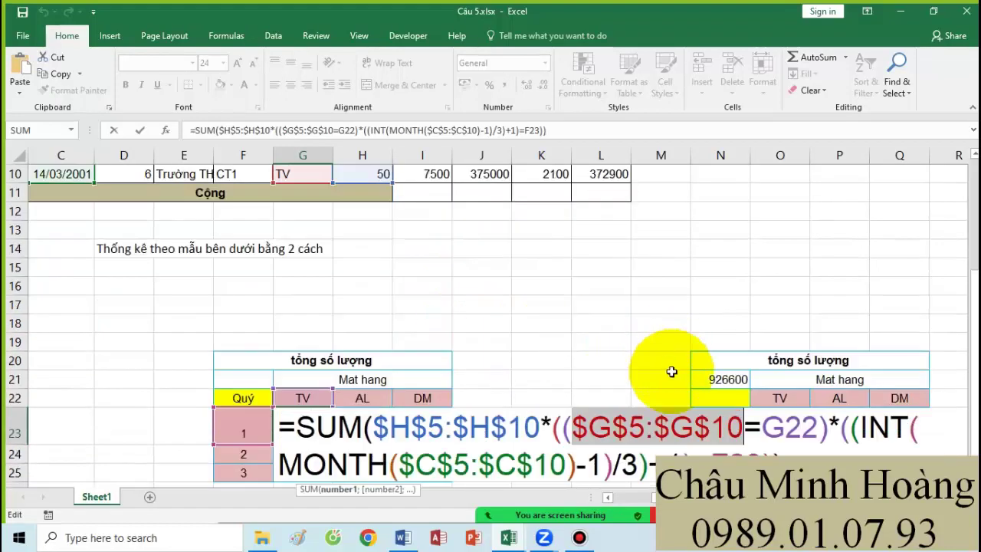
pyautogui.scroll(-1, 258, 432)
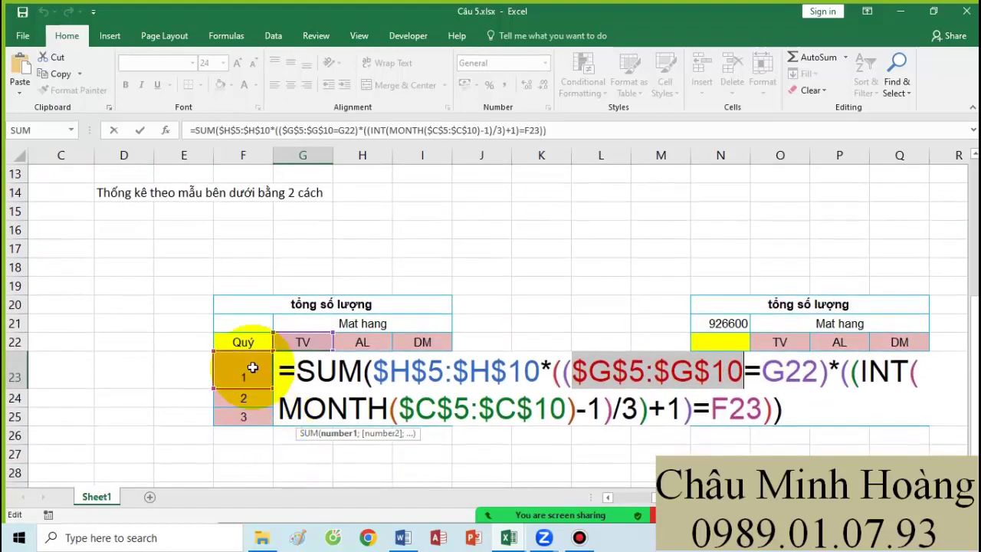
# Step: Change the item reference G22 in the G23 formula to G$22 so that only its row is fixed
pyautogui.click(800, 375)
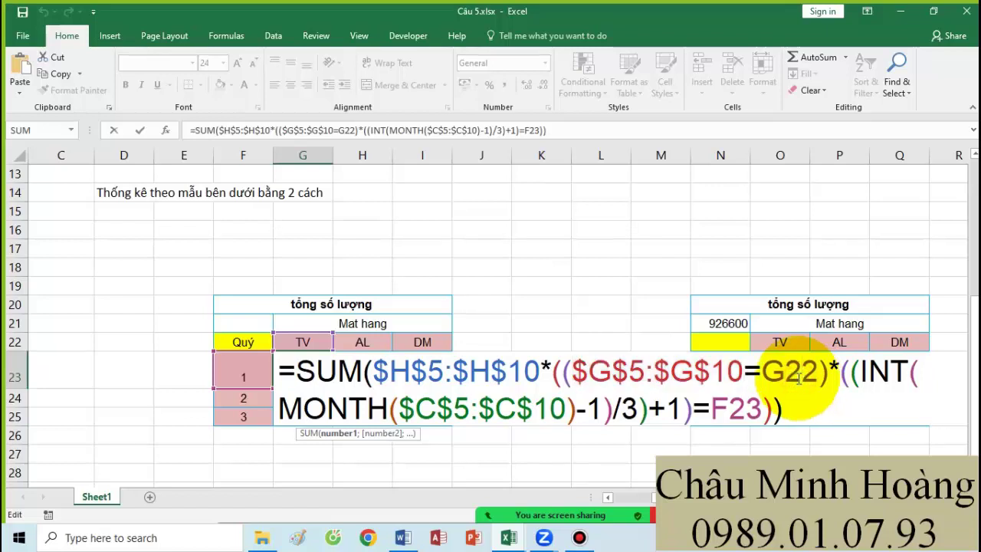
pyautogui.press('F4')
pyautogui.press('F4')
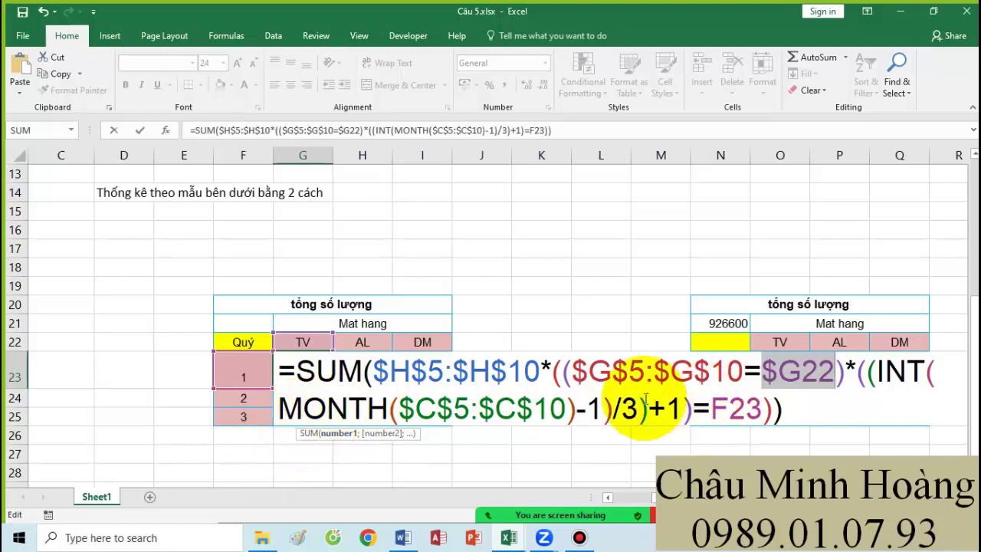
pyautogui.scroll(4, 656, 350)
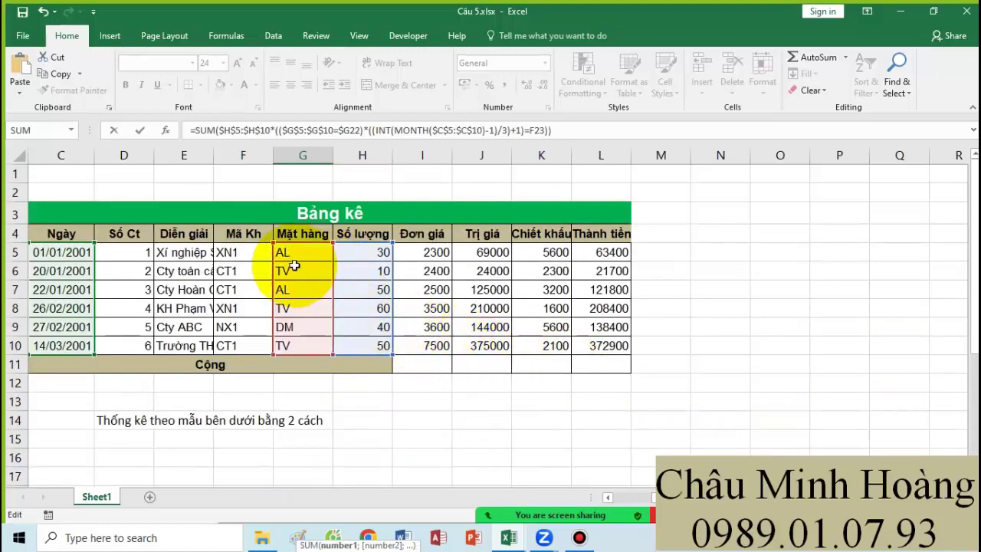
pyautogui.scroll(-3, 460, 322)
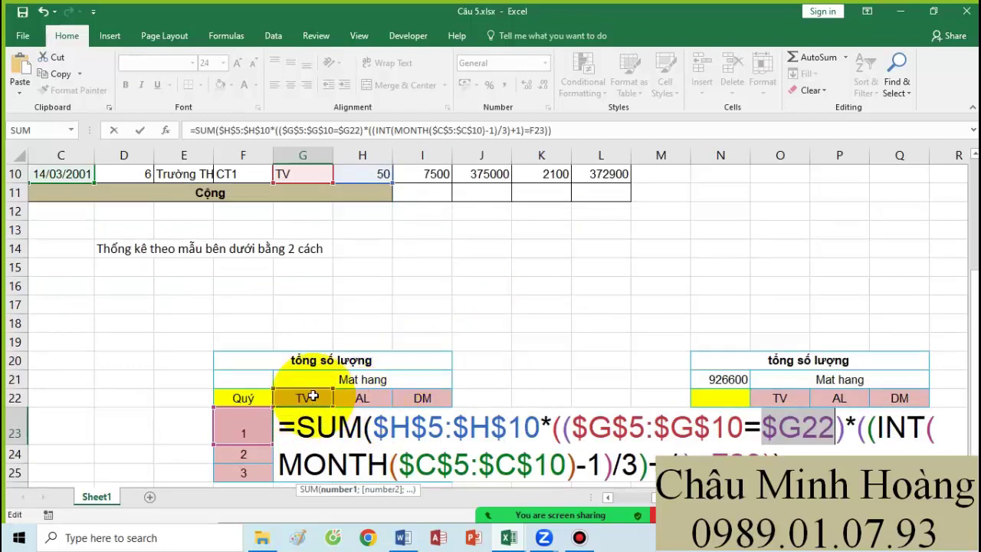
pyautogui.press('F4')
pyautogui.press('F4')
pyautogui.press('F4')
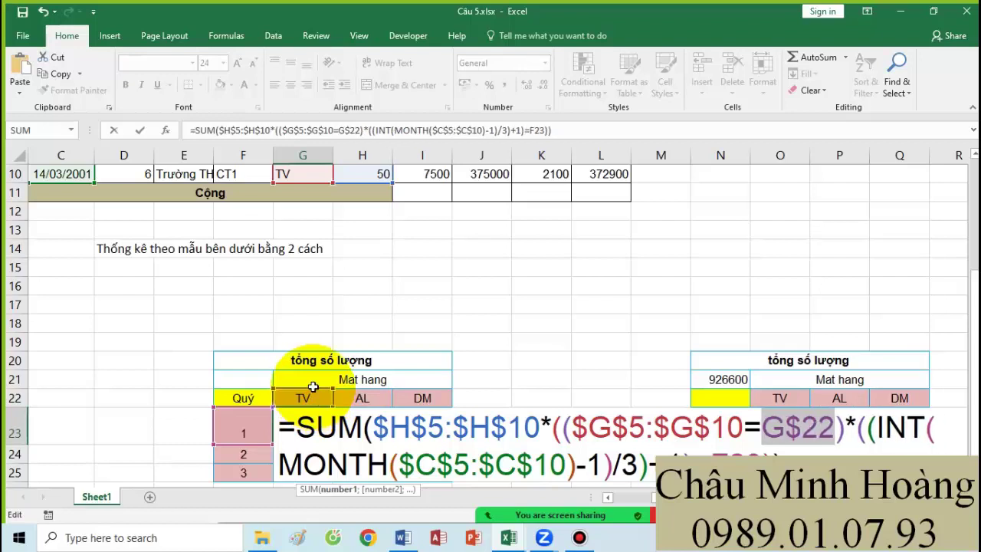
# Step: Rebracket the quarter condition in the G23 formula as (INT((MONTH($C$5:$C$10)-1)/3)+1=F23) and enter it as an array formula
pyautogui.scroll(-1, 878, 429)
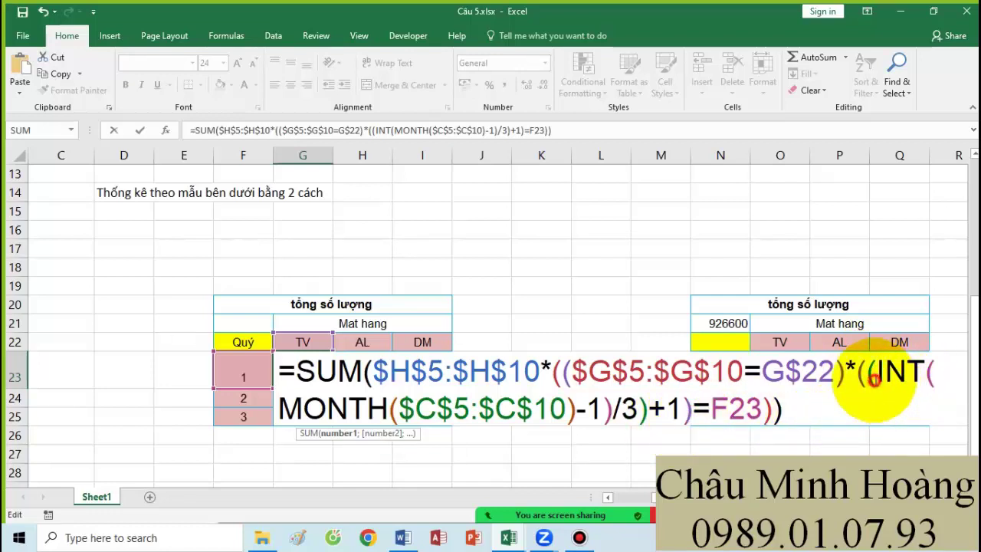
pyautogui.press('BackSpace')
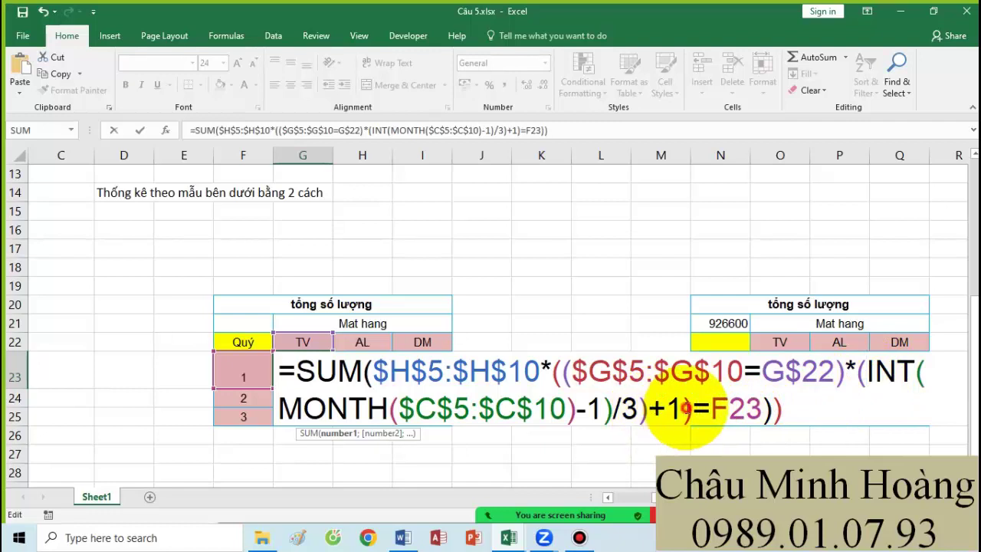
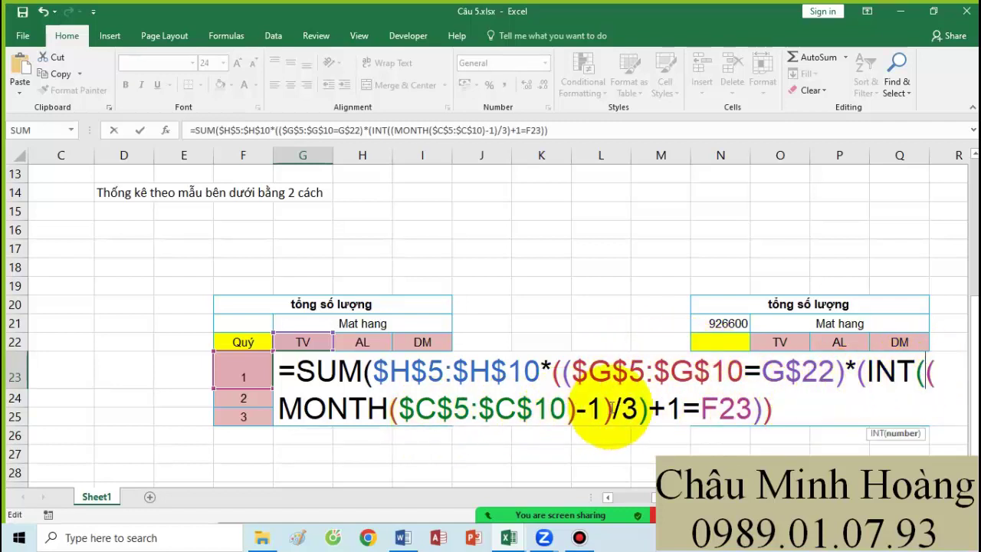
pyautogui.click(778, 410)
pyautogui.hotkey('ctrl', 'Return')
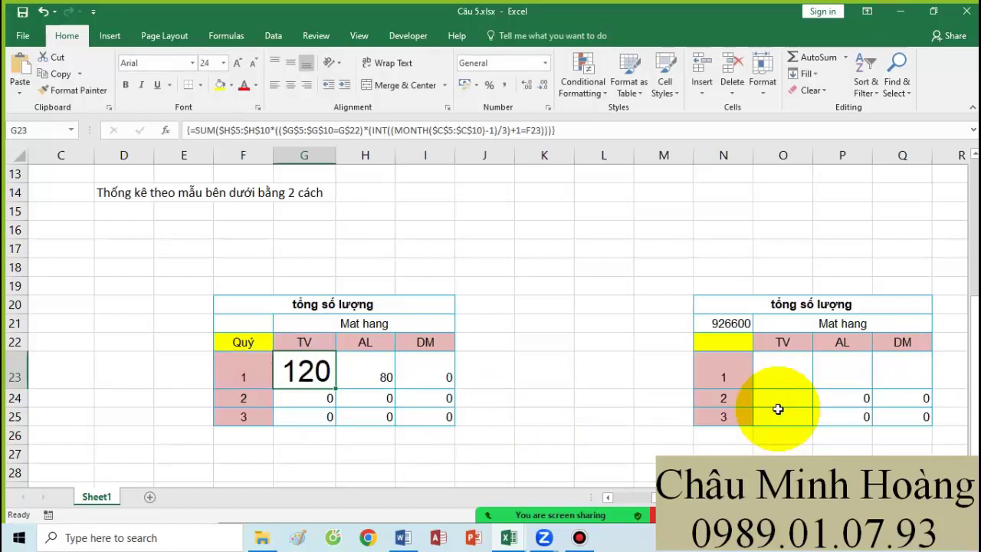
# Step: Copy the text of the G23 array formula without its equals sign and keep the cell as an array formula
pyautogui.doubleClick(315, 385)
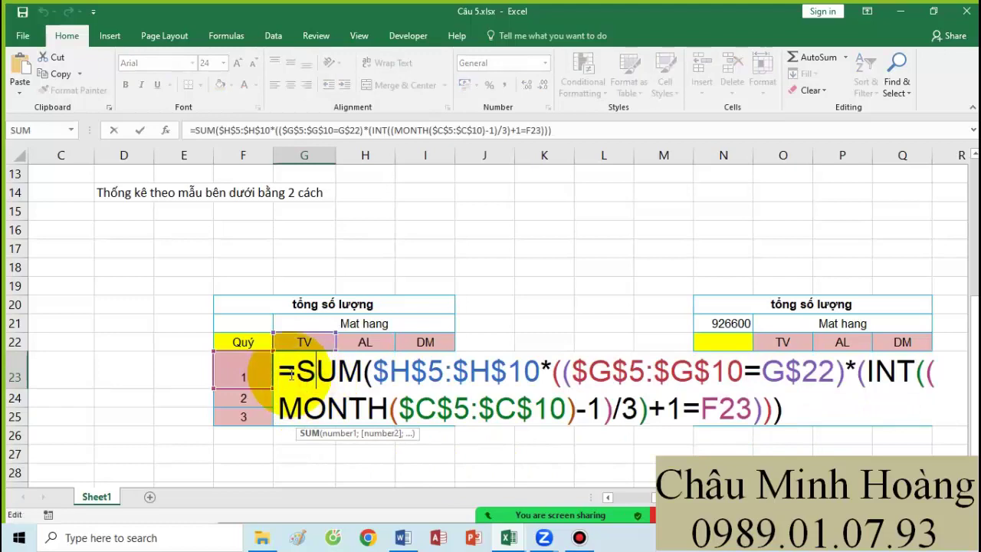
pyautogui.moveTo(296, 374); pyautogui.dragTo(797, 422)
pyautogui.hotkey('ctrl', 'c')
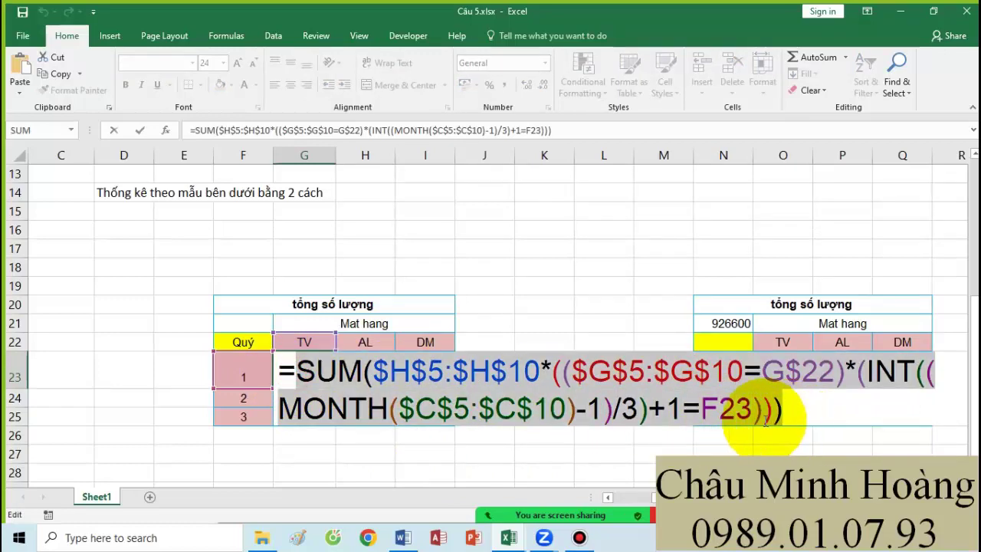
pyautogui.hotkey('ctrl', 'shift', 'Return')
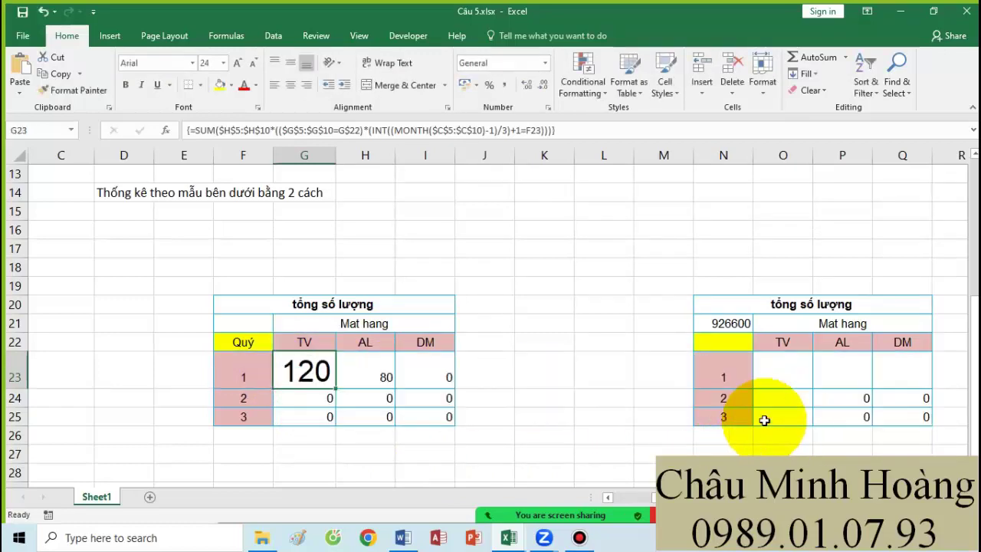
# Step: Switch to the Word notes, add a "Câu 5 :" heading below the Câu 4 formula and paste the copied SUM formula under it
pyautogui.click(400, 540)
pyautogui.write('\\')
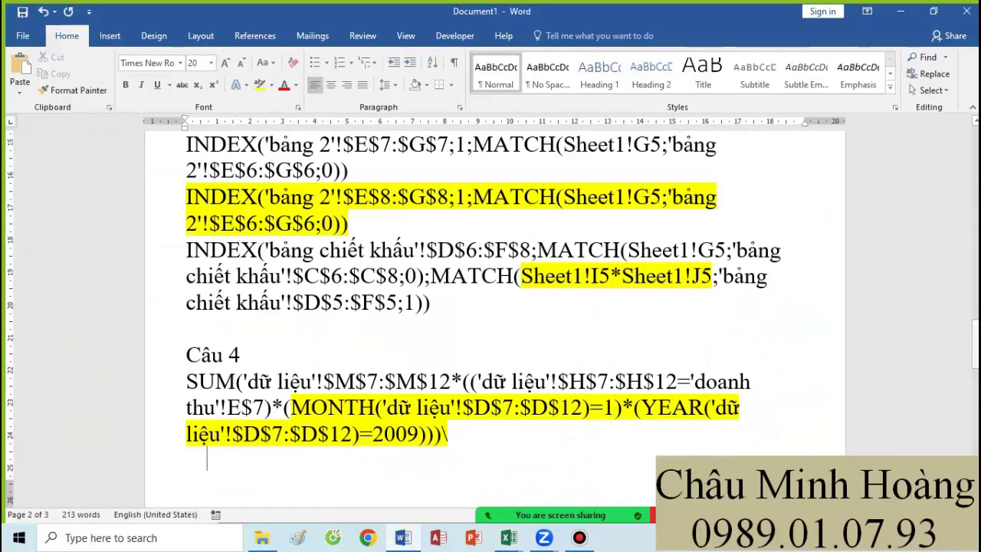
pyautogui.click(463, 453)
pyautogui.press('Return')
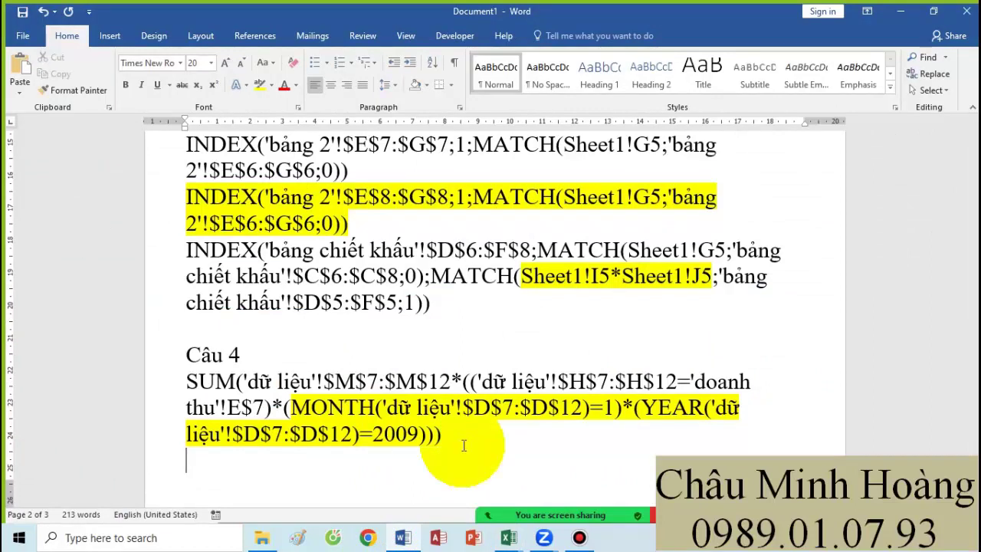
pyautogui.write('Cau')
pyautogui.click(463, 453)
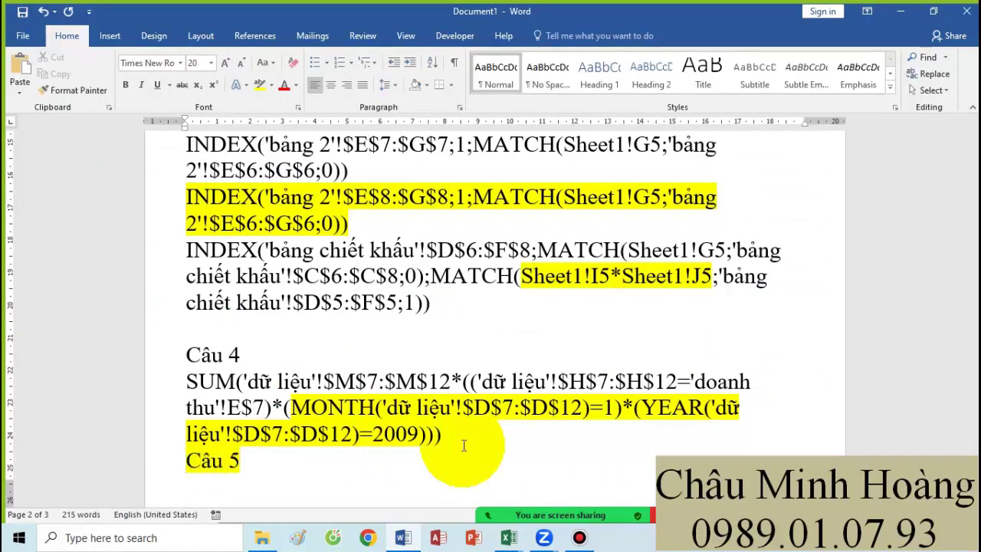
pyautogui.write(':')
pyautogui.press('Return')
pyautogui.hotkey('ctrl', 'v')
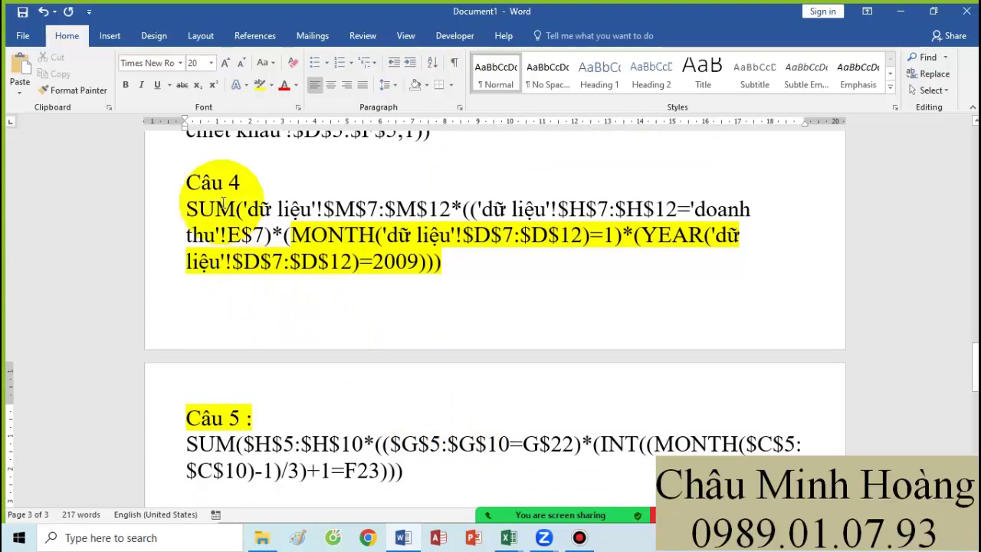
# Step: Insert blank lines before the Câu 4 heading so that it starts on the next page together with its formula
pyautogui.click(186, 182)
pyautogui.press('Return')
pyautogui.press('Return')
pyautogui.press('Return')
pyautogui.press('Return')
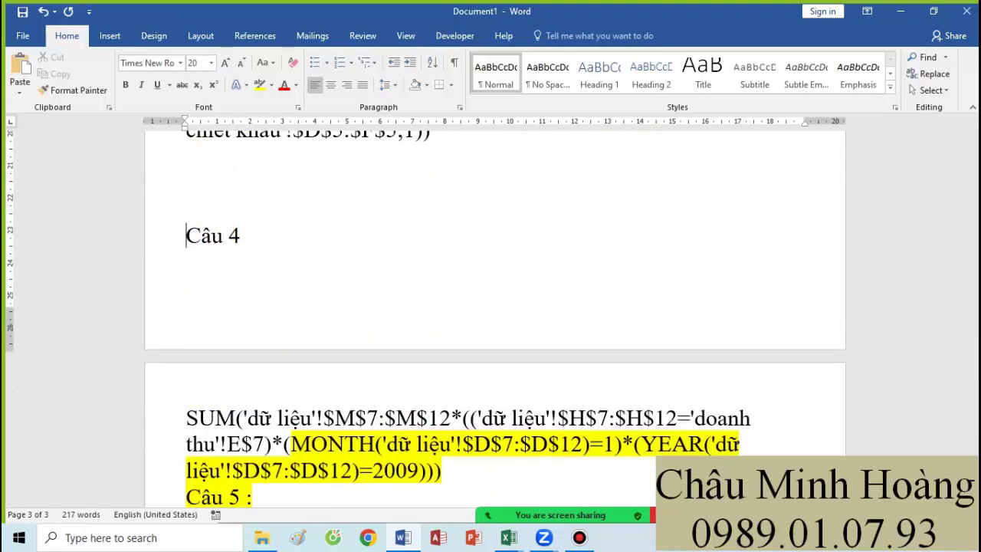
pyautogui.scroll(-2, 375, 234)
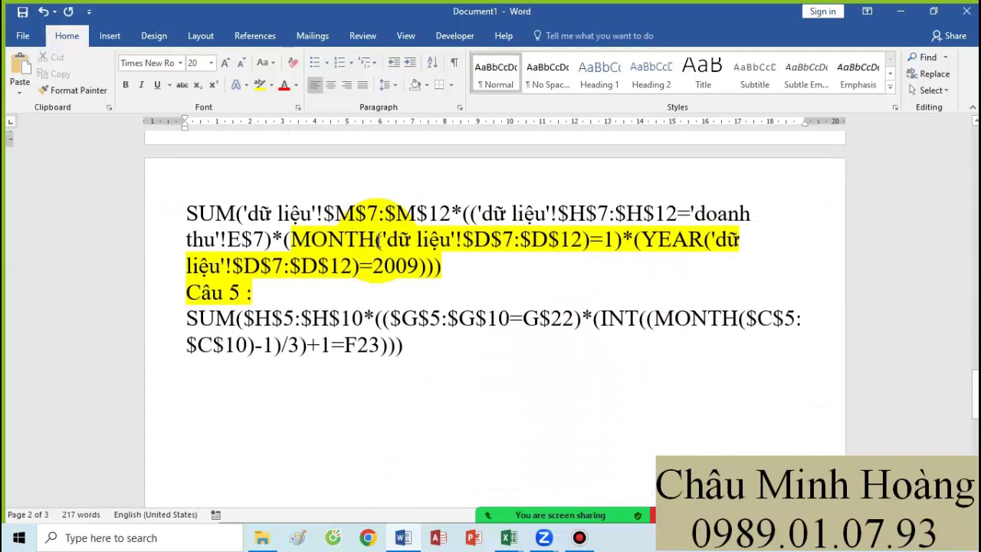
pyautogui.scroll(1, 376, 233)
pyautogui.press('Return')
pyautogui.scroll(-1, 372, 232)
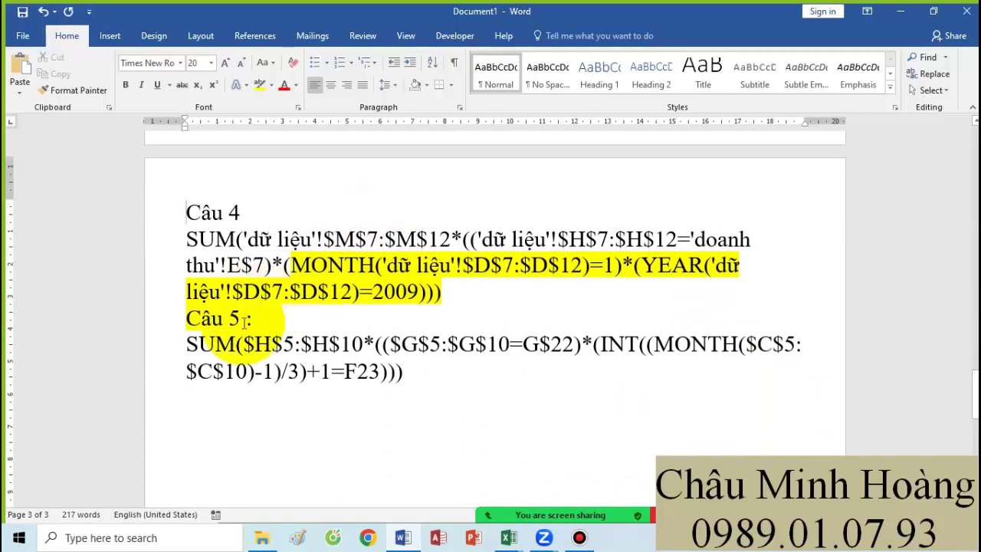
# Step: Remove the yellow highlight from the "Câu 5 :" heading
pyautogui.moveTo(270, 319); pyautogui.dragTo(191, 318)
pyautogui.click(260, 84)
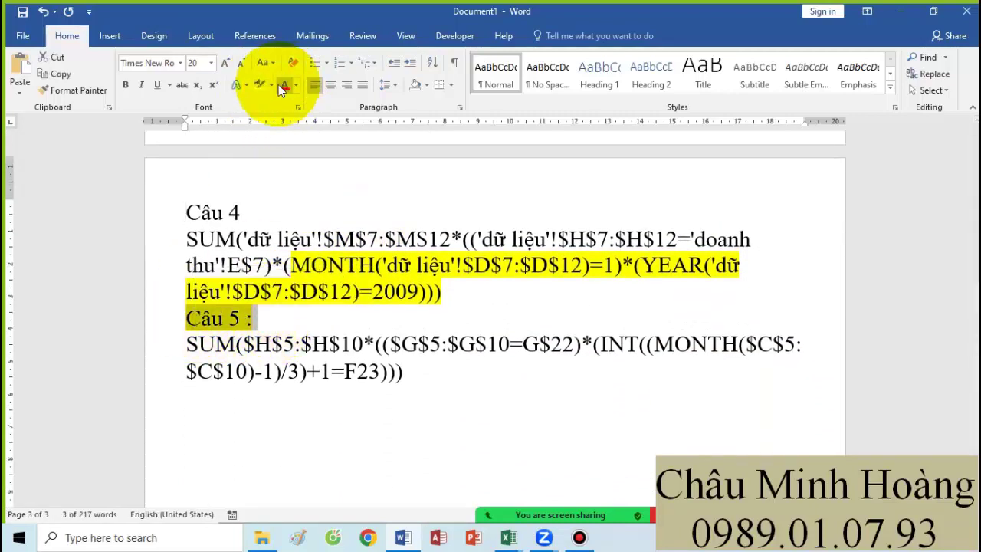
pyautogui.click(271, 85)
pyautogui.click(291, 170)
pyautogui.click(416, 387)
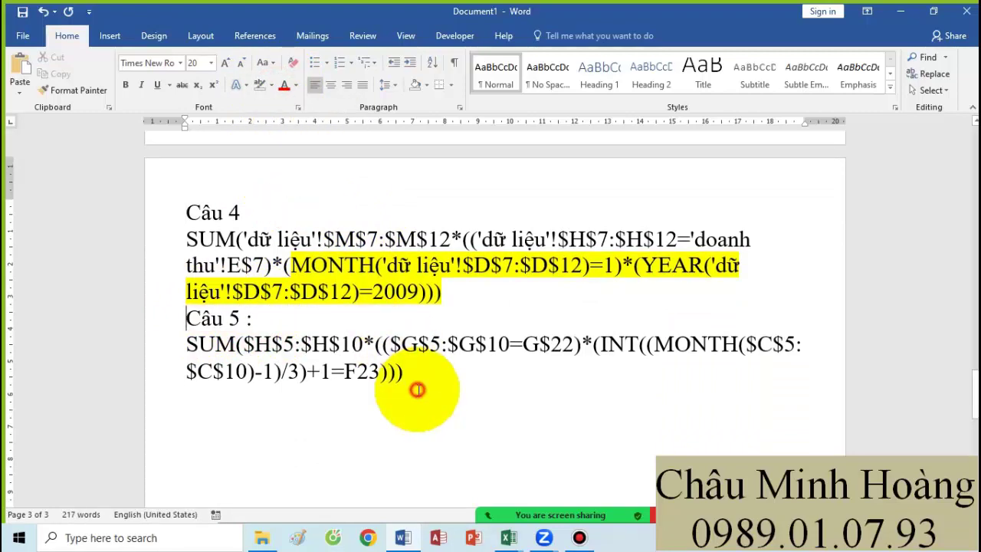
# Step: Glance at the Câu 5 workbook, then add the lines "Công thức mảng" and "Cách 2 : dùng lệnh data table" below the Câu 5 formula in Word
pyautogui.moveTo(509, 538)
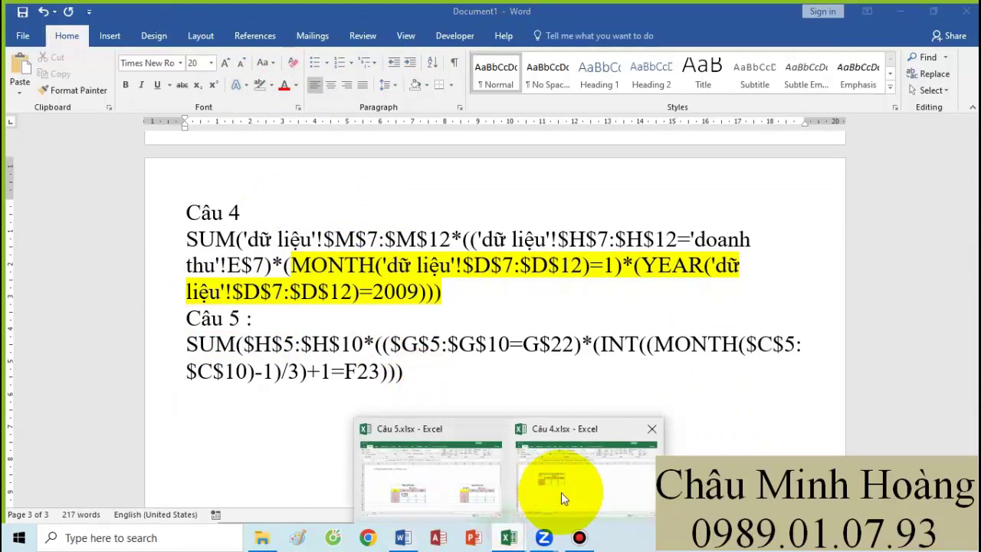
pyautogui.click(472, 482)
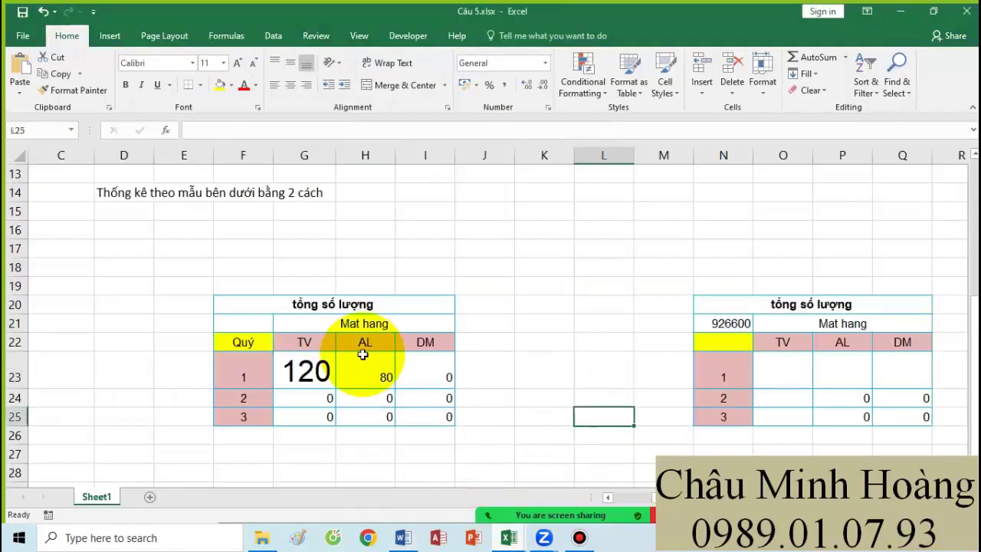
pyautogui.click(403, 537)
pyautogui.write('co')
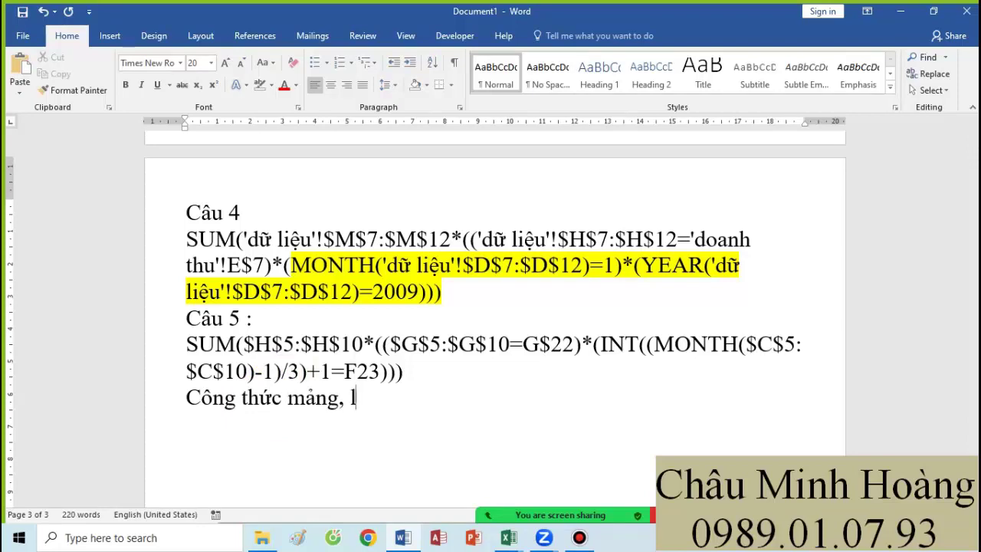
pyautogui.press('BackSpace')
pyautogui.press('BackSpace')
pyautogui.press('BackSpace')
pyautogui.press('BackSpace')
pyautogui.write(': dùng lệnh')
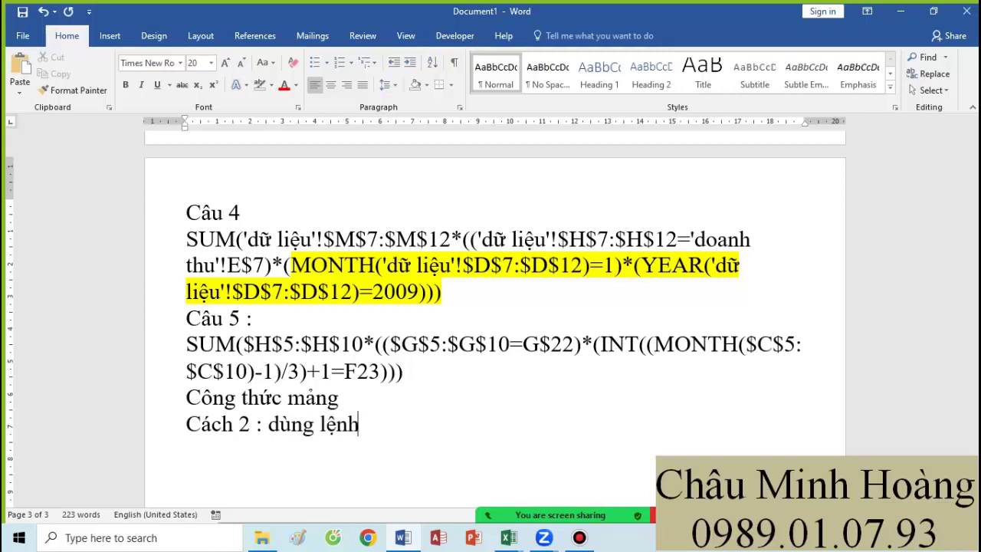
pyautogui.write('table')
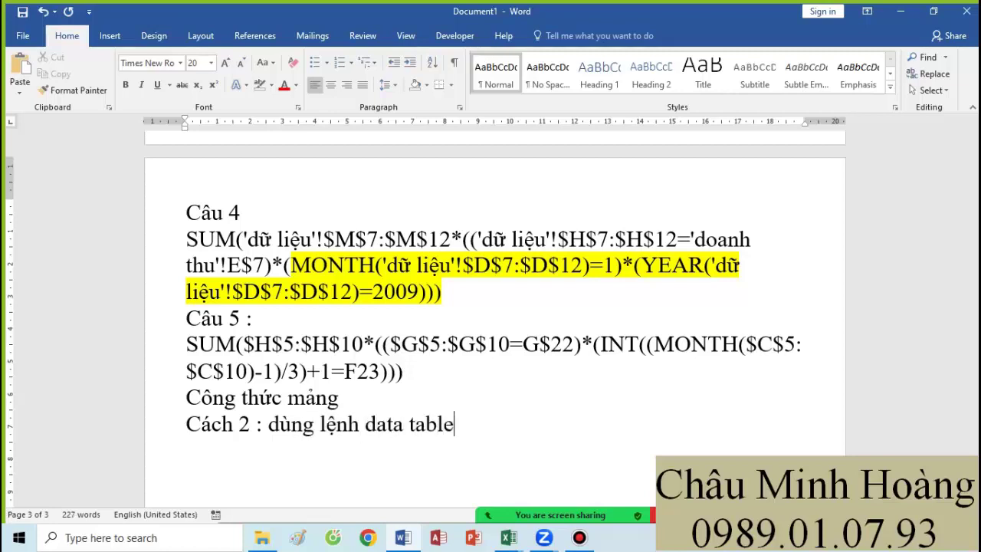
# Step: Add the line "Cách 3 : dùng hàm cơ sở dữ liệu" below the Cách 2 note
pyautogui.press('Return')
pyautogui.write('cách 3 :L')
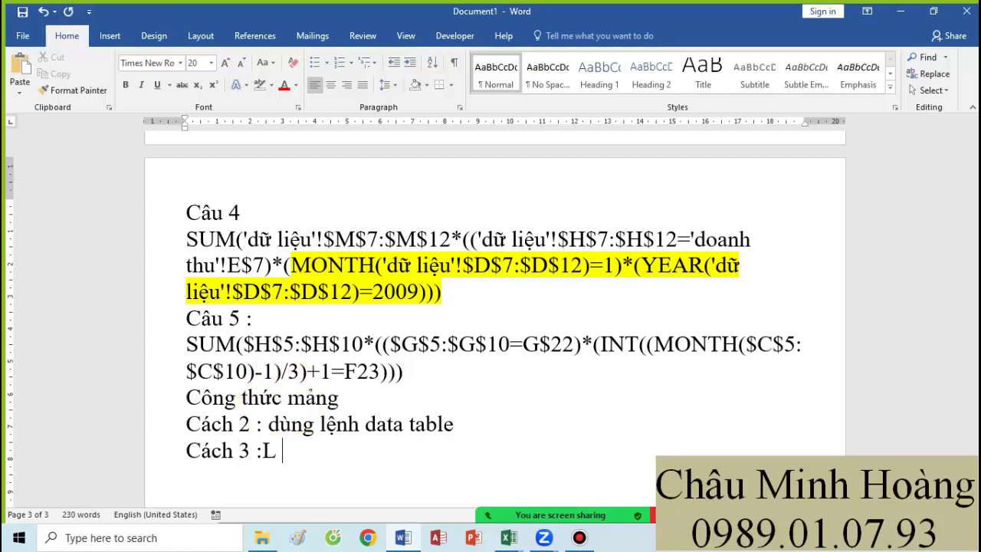
pyautogui.write('h')
pyautogui.press('BackSpace')
pyautogui.press('BackSpace')
pyautogui.press('BackSpace')
pyautogui.write('dùng')
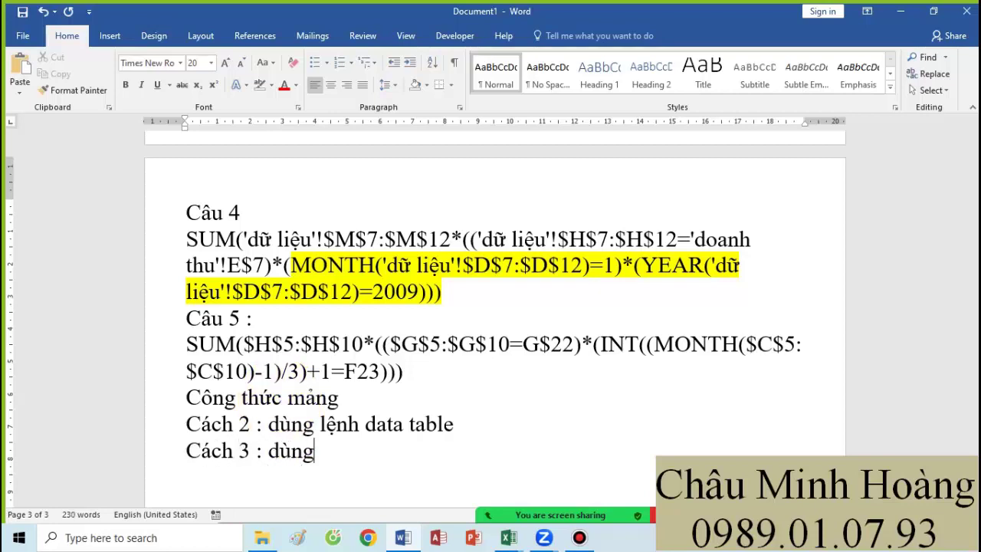
pyautogui.write(' hàm cơ so ')
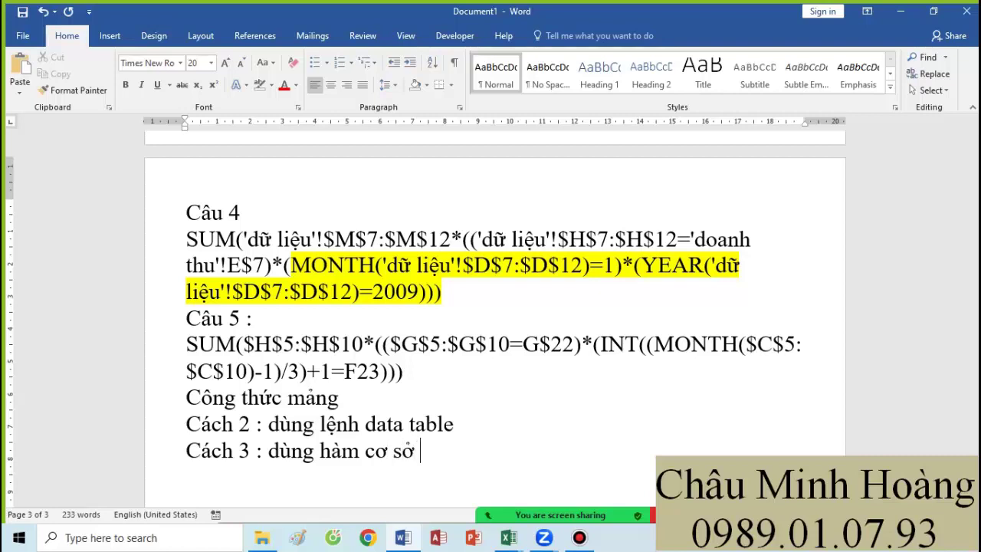
pyautogui.write('dữ liệu')
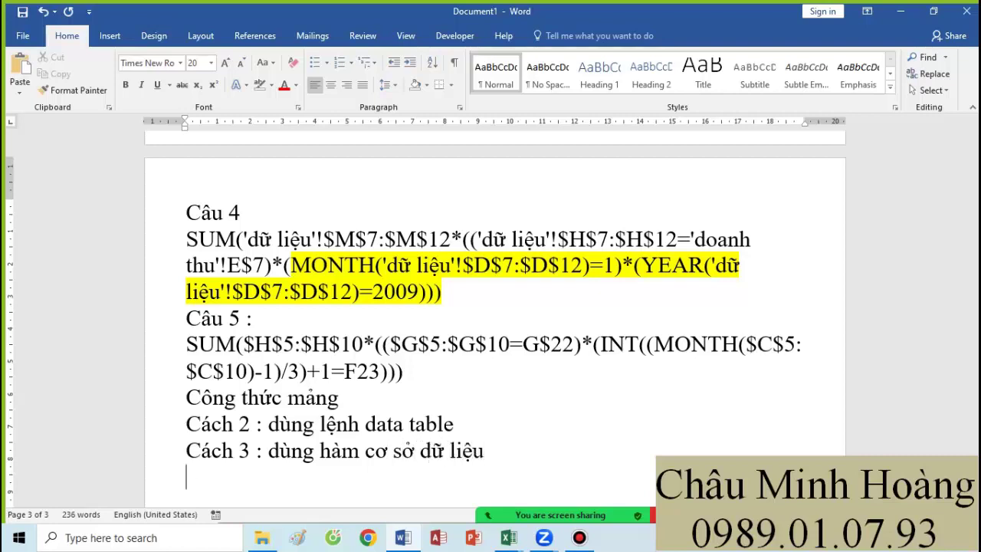
# Step: Add the line "Cách 4 : lập cột phụ quý ra – sumifs" below the Cách 3 note
pyautogui.write('ch 4v :')
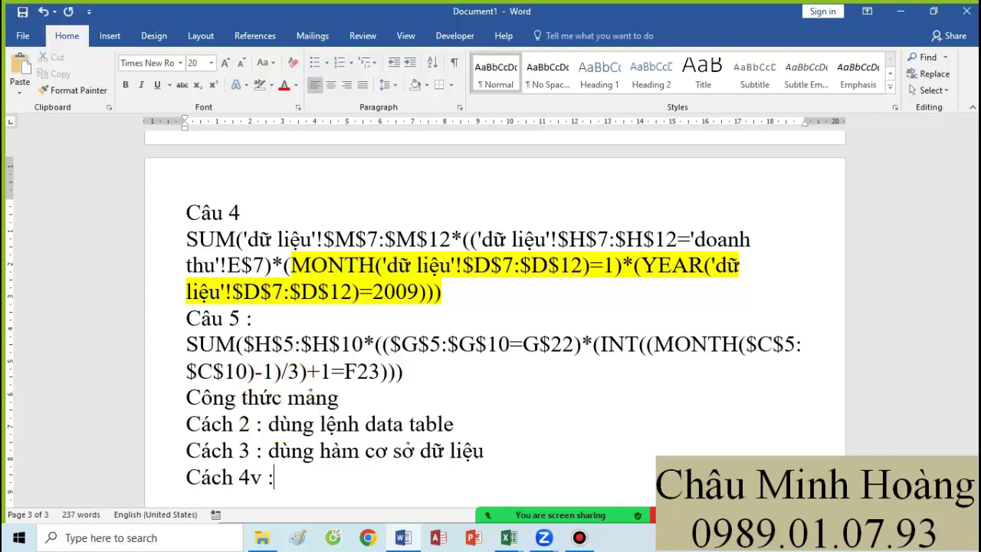
pyautogui.press('BackSpace')
pyautogui.press('BackSpace')
pyautogui.press('BackSpace')
pyautogui.write(': lâp cột p')
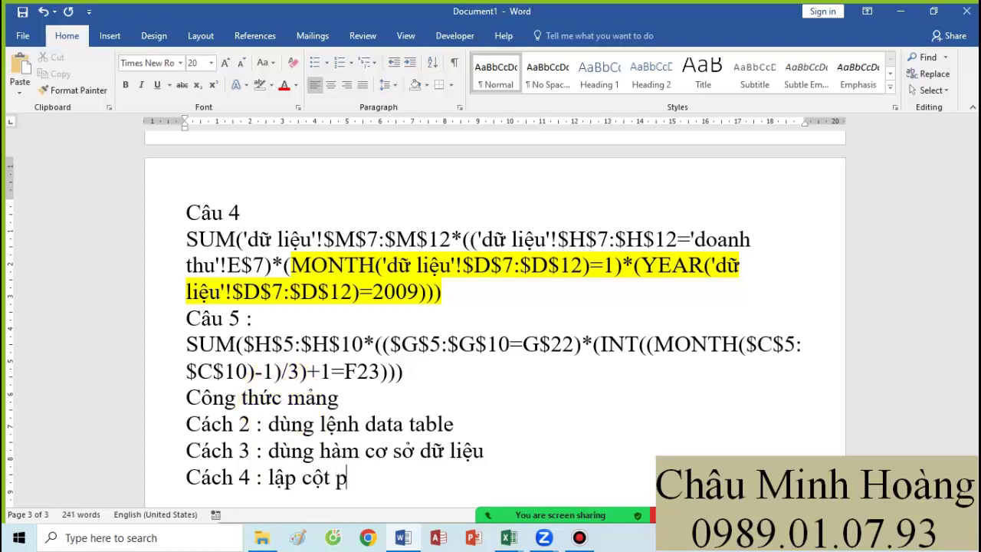
pyautogui.write('hụ quý ra')
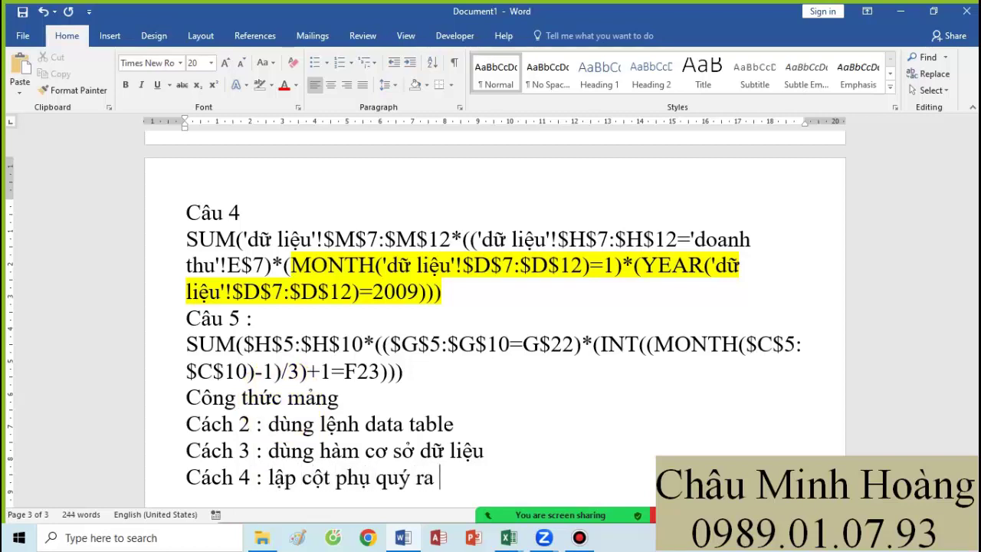
pyautogui.write(' - sumif')
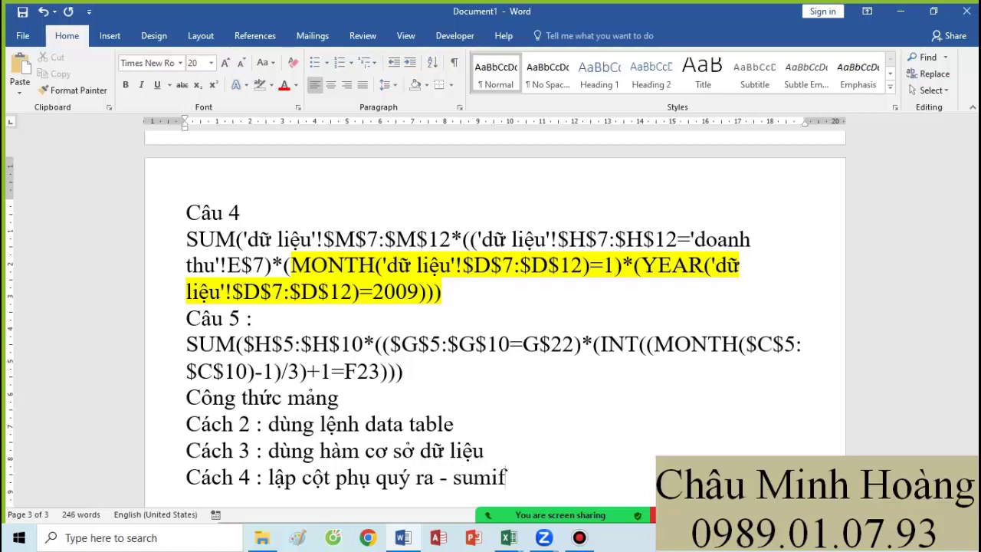
pyautogui.write('s')
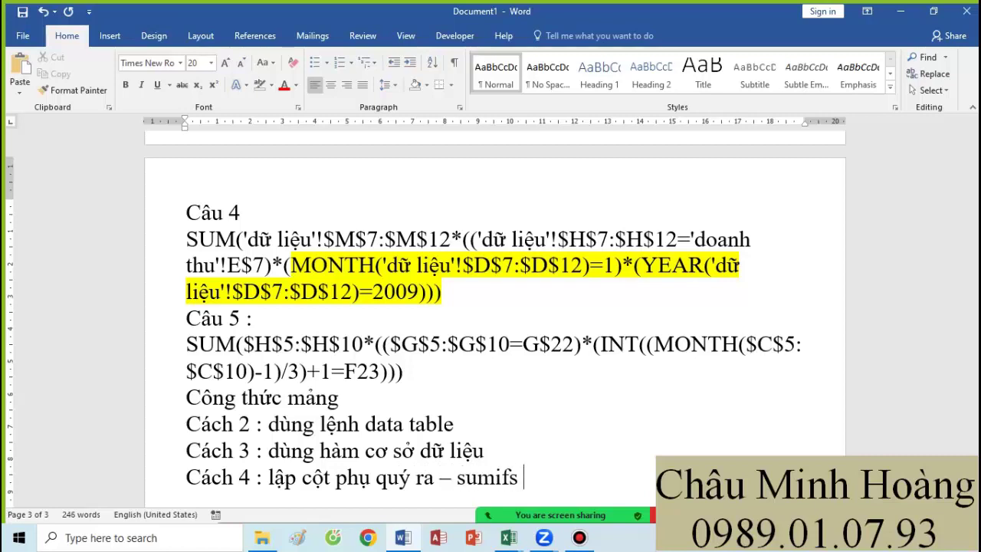
# Step: Select the highlighted MONTH and YEAR conditions in the Câu 4 formula to examine them
pyautogui.scroll(-1, 238, 376)
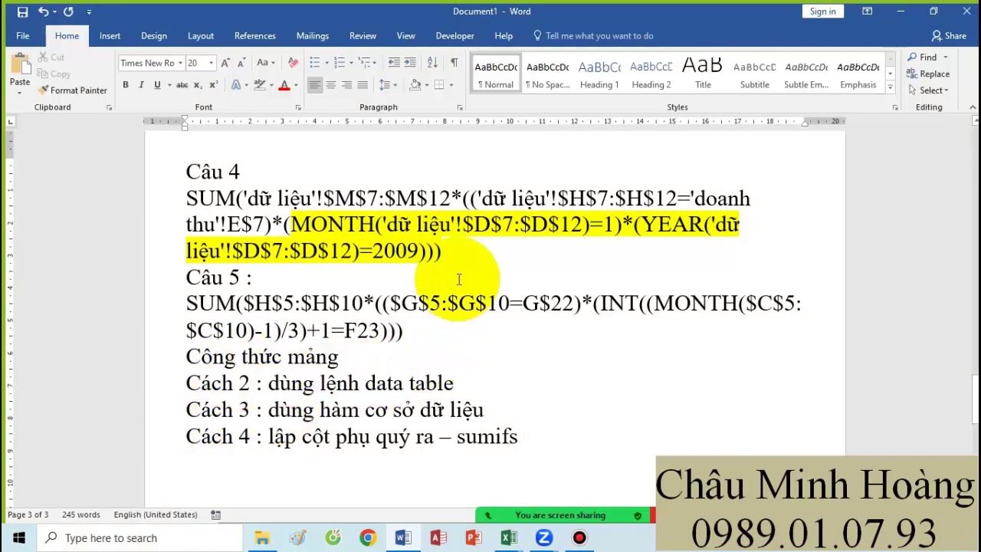
pyautogui.moveTo(457, 260); pyautogui.dragTo(294, 225)
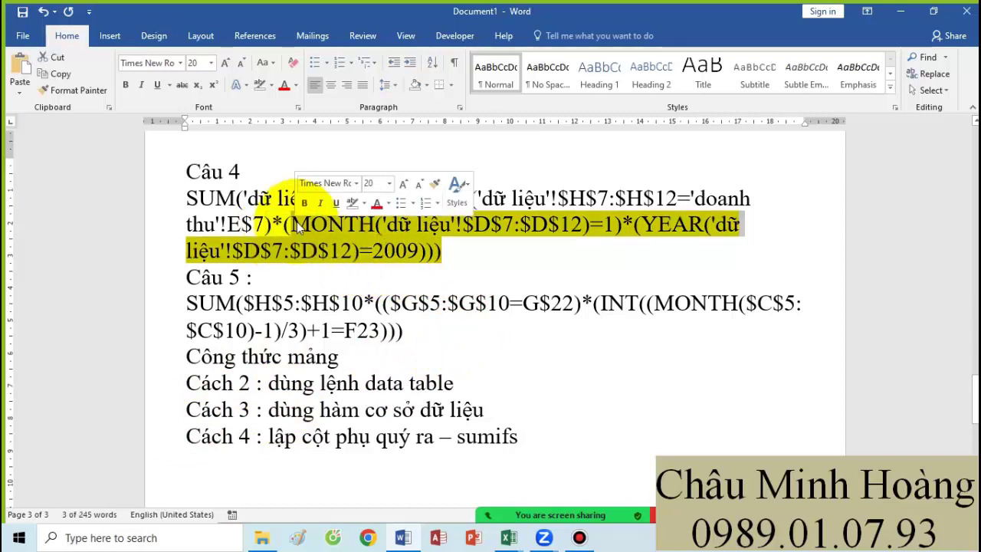
pyautogui.click(293, 224)
pyautogui.moveTo(293, 224); pyautogui.dragTo(450, 244)
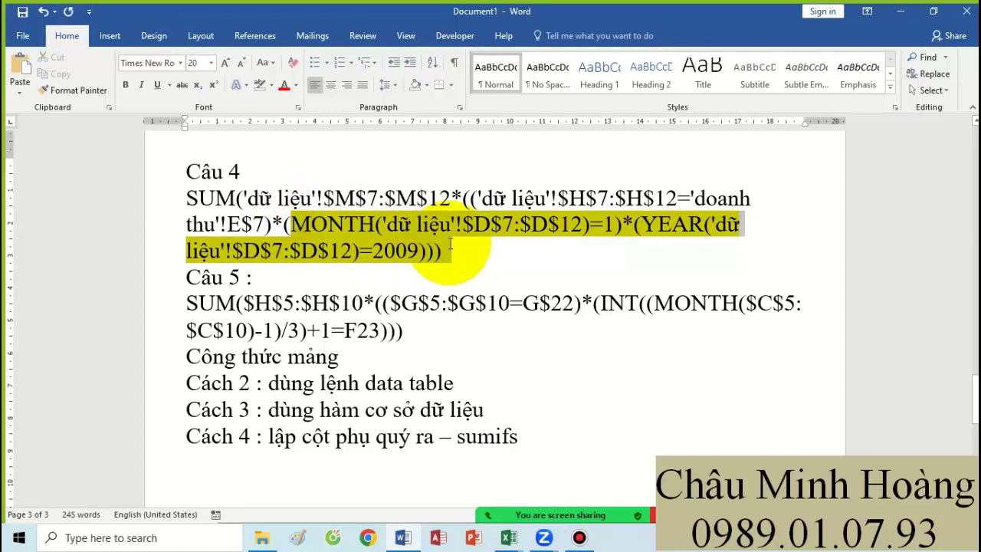
pyautogui.click(449, 243)
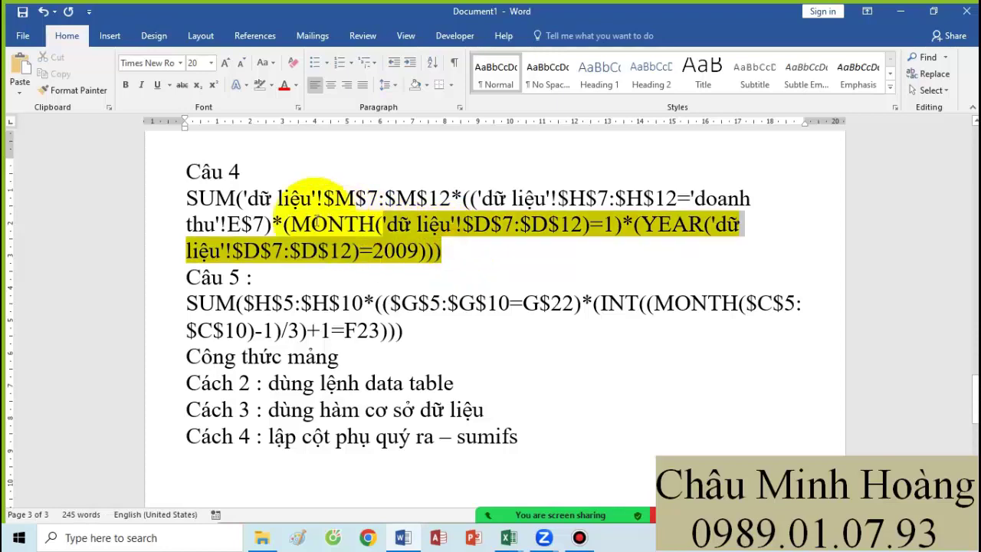
pyautogui.keyDown('shift'); pyautogui.click(289, 214); pyautogui.keyUp('shift')
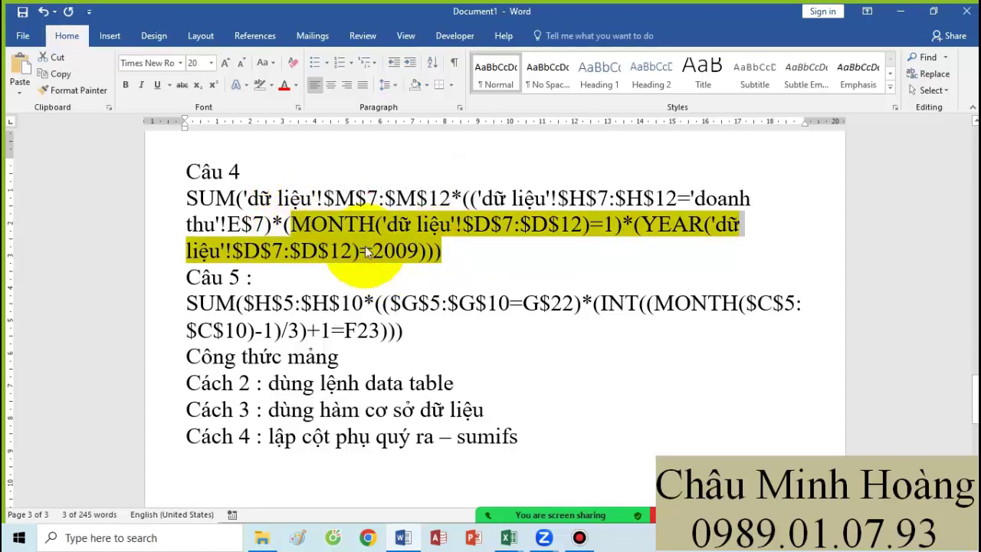
# Step: Switch to the Câu 1 workbook in Excel and format the blank range A13:Q28 in Times New Roman, size 20
pyautogui.click(579, 537)
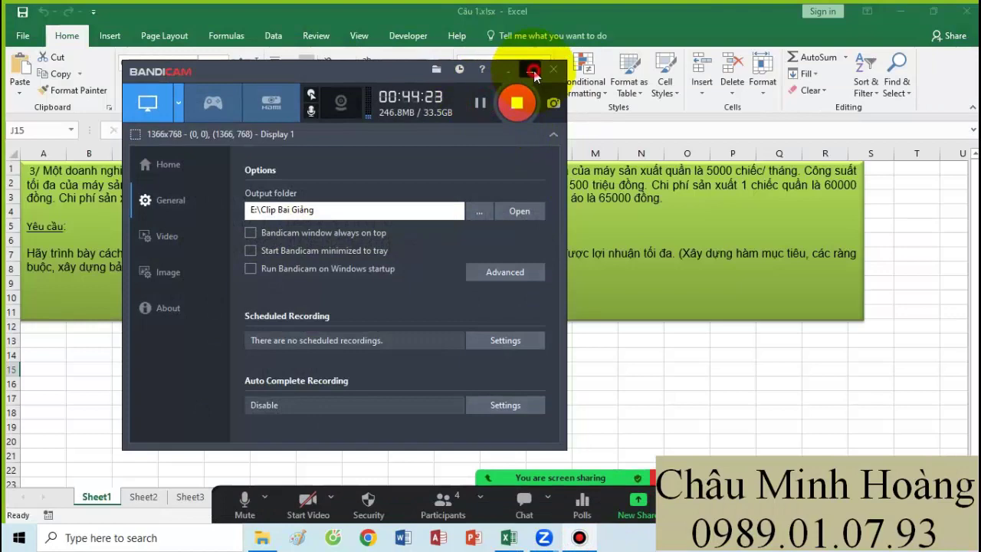
pyautogui.click(529, 70)
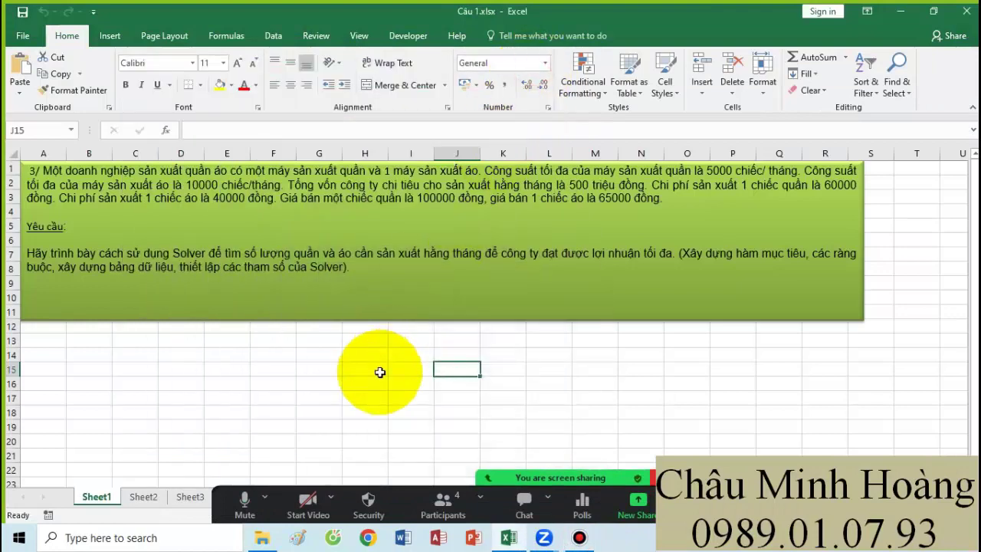
pyautogui.scroll(-2, 377, 351)
pyautogui.moveTo(55, 212); pyautogui.dragTo(756, 432)
pyautogui.click(153, 62)
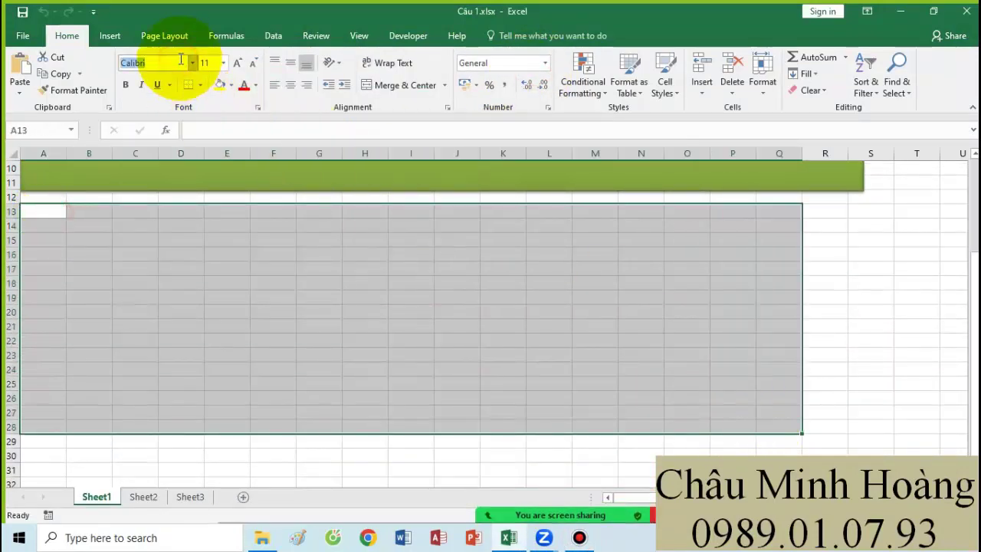
pyautogui.write('Times New Roman')
pyautogui.click(206, 62)
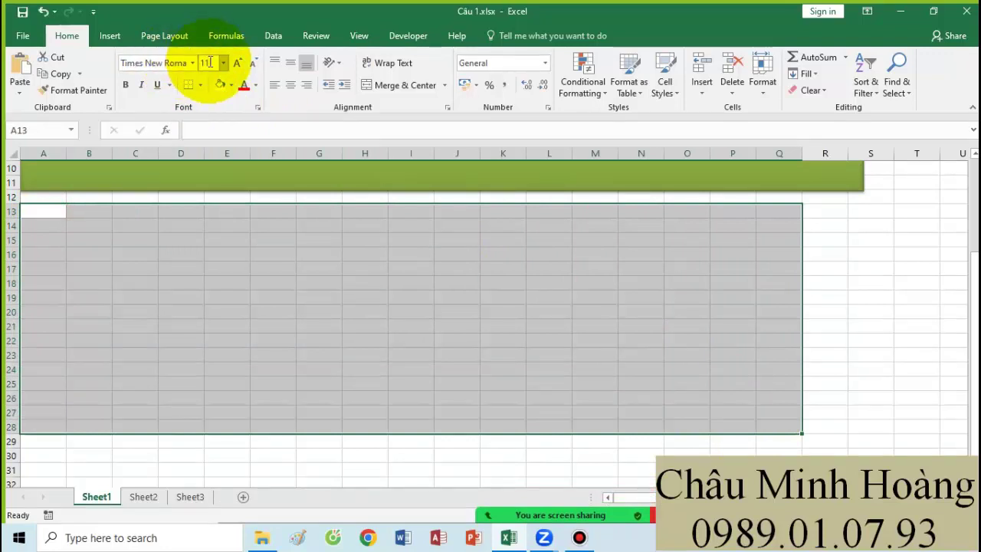
pyautogui.write('20')
pyautogui.press('Return')
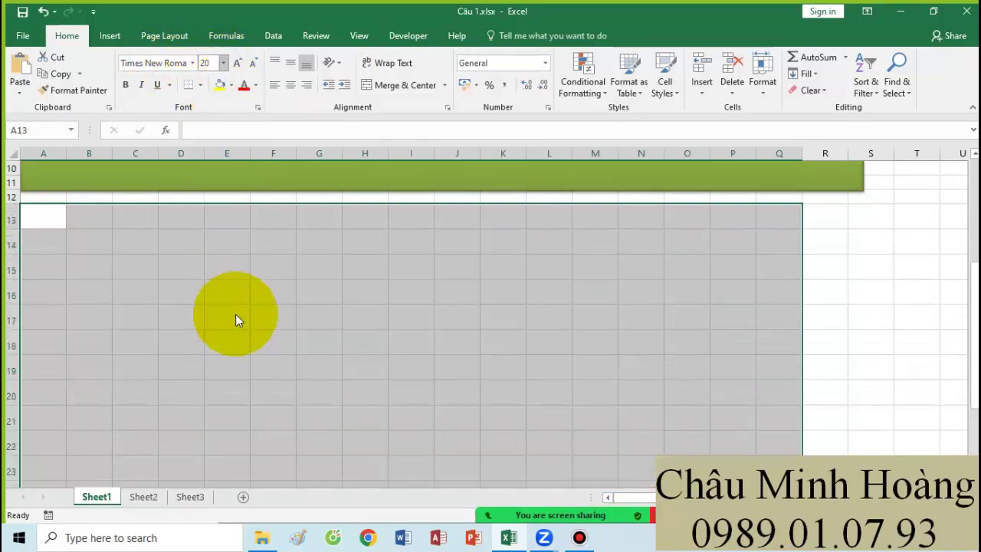
# Step: Reapply the Times New Roman font at size 20 to the wider range A13:R28 below the problem text
pyautogui.click(230, 315)
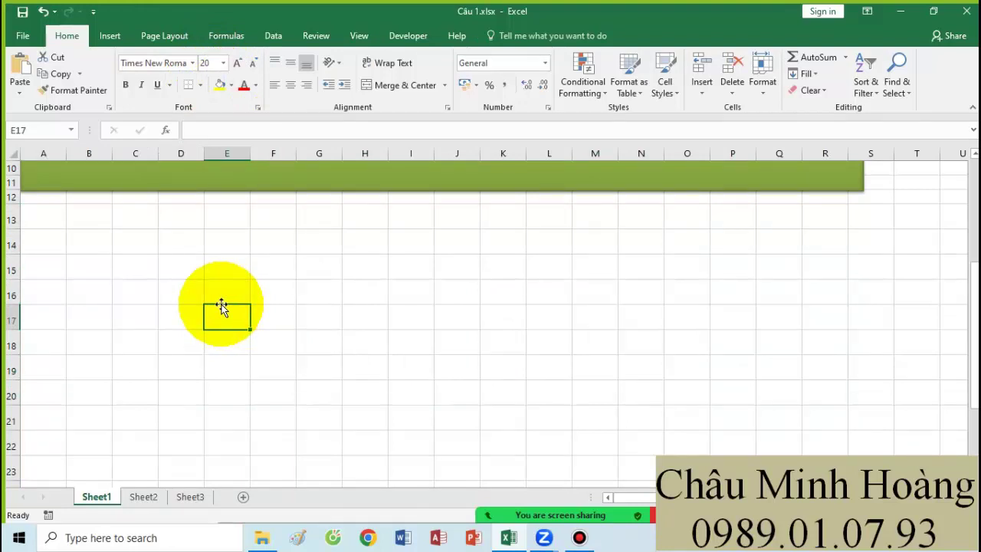
pyautogui.click(90, 244)
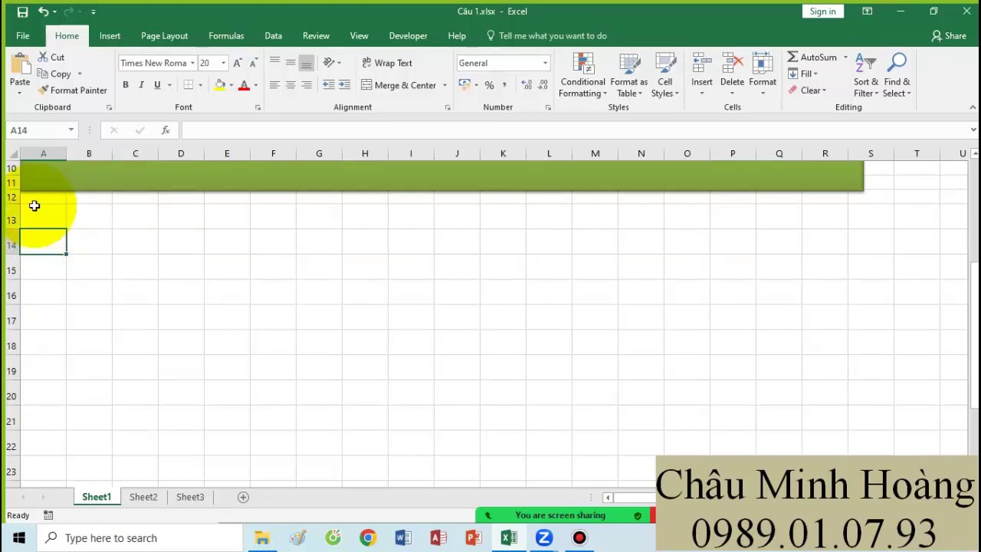
pyautogui.moveTo(35, 208); pyautogui.dragTo(85, 243)
pyautogui.hotkey('ctrl', 'shift', 'End')
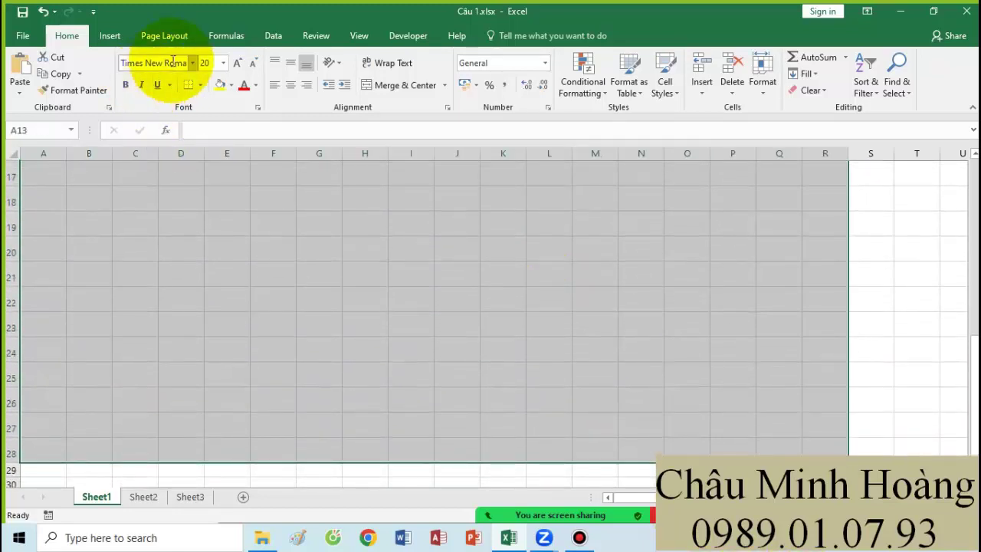
pyautogui.click(163, 61)
pyautogui.press('Return')
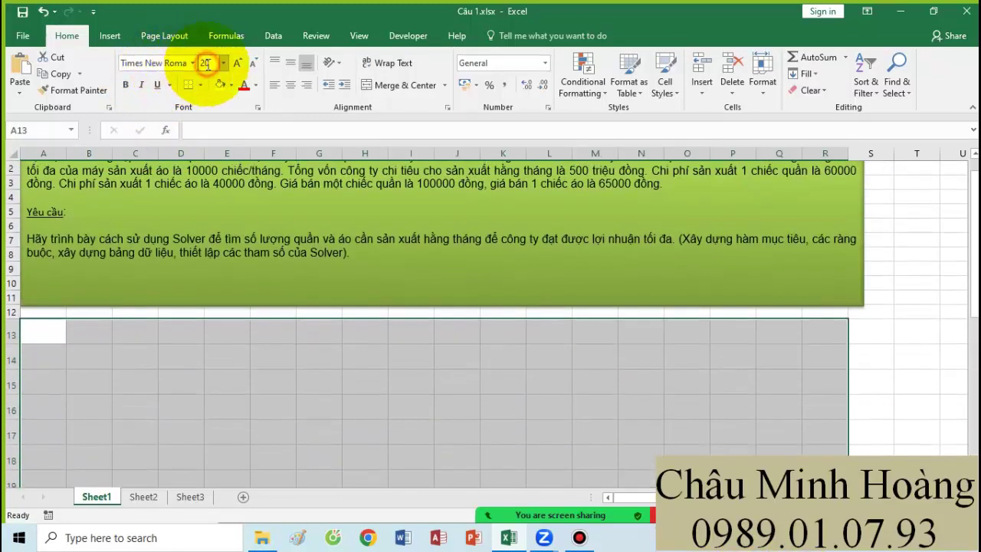
# Step: Enter the note "b1 : lấy dữ liệu đề bài ra, lập thành bảng cho hợp lý" in cell A13
pyautogui.click(48, 327)
pyautogui.write('b1')
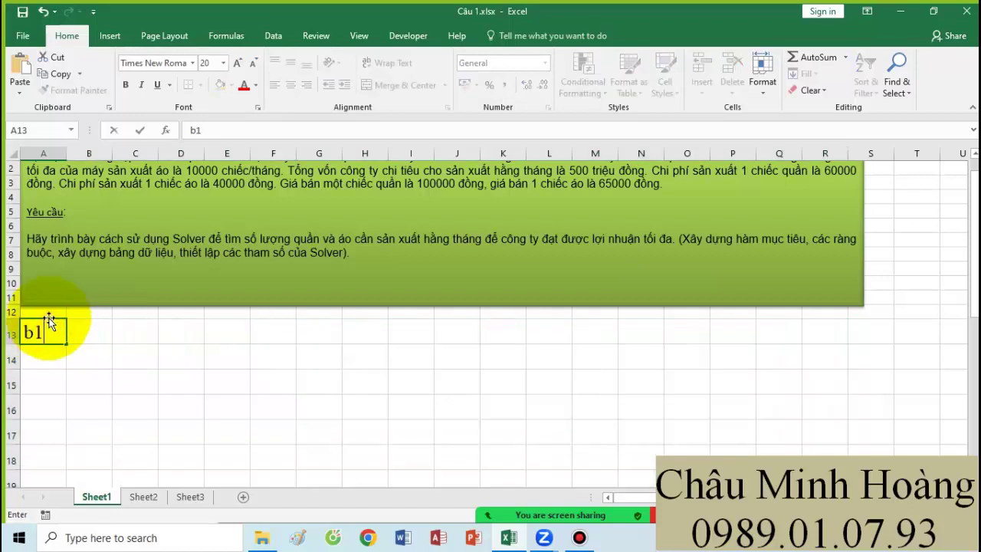
pyautogui.write(' : lấy dư')
pyautogui.write(' l')
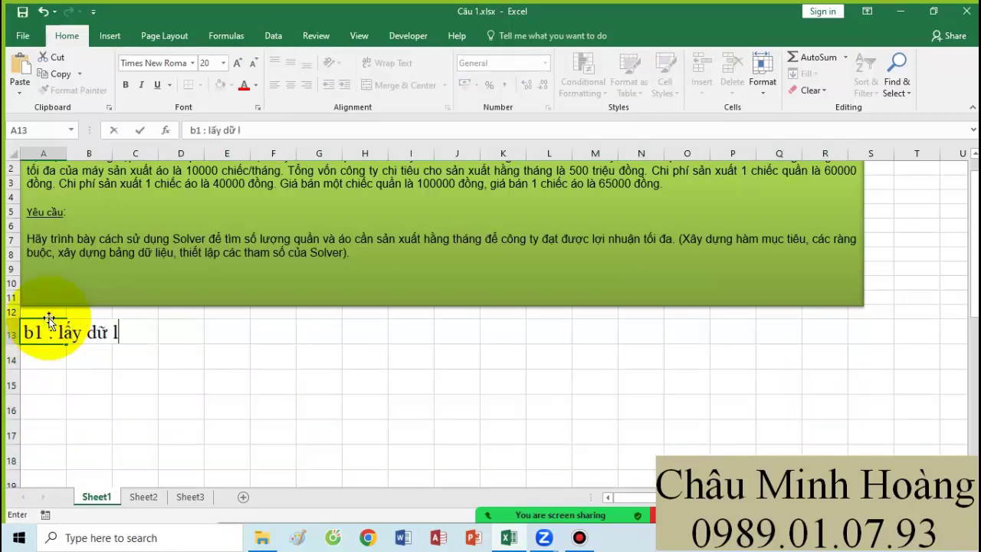
pyautogui.write('iệu đe')
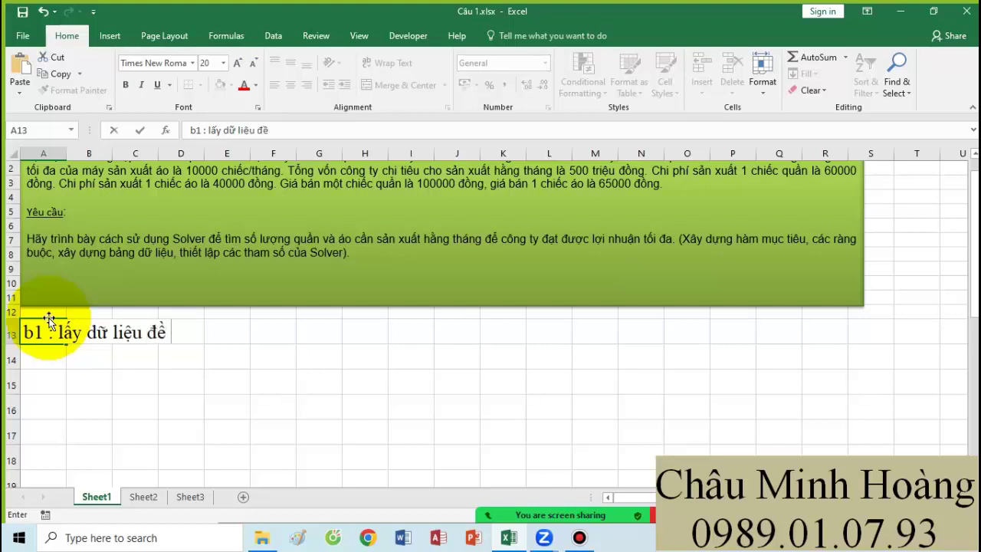
pyautogui.write(' bài ra, la')
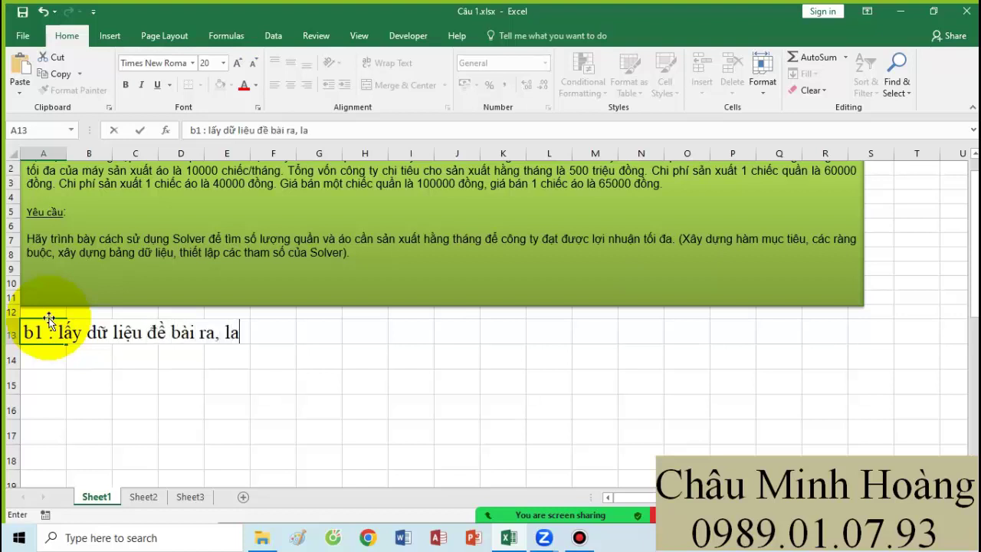
pyautogui.write('ap thành bảng cho ')
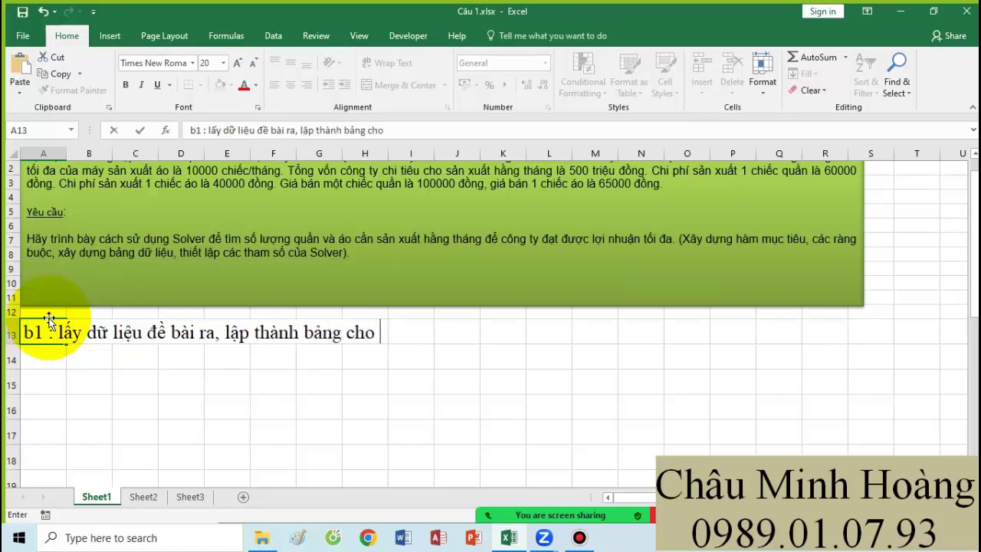
pyautogui.write('hợp lys')
pyautogui.press('Return')
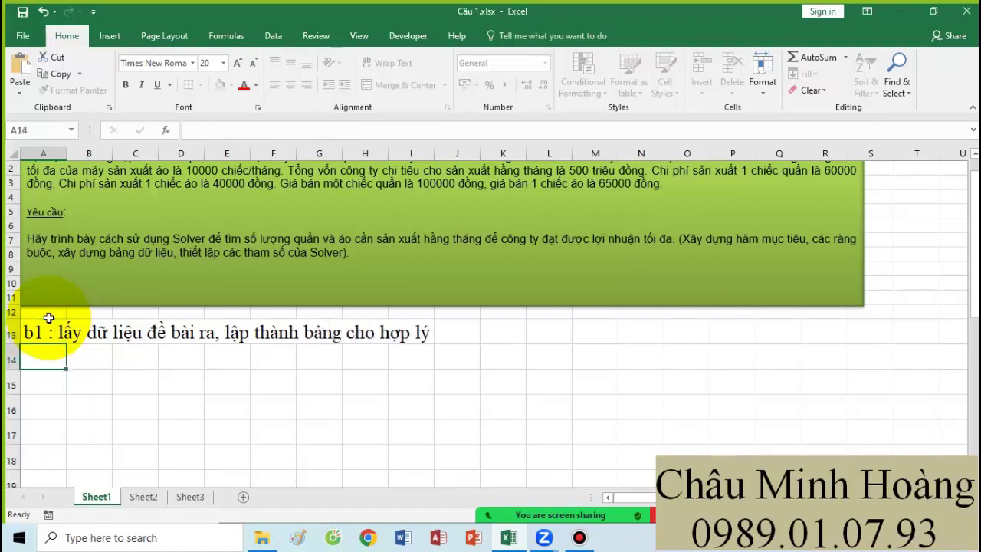
# Step: Enter the note "b2 : giả sử số liệu được hỏi nhiều nhất" in cell A14
pyautogui.write('b2 : gia')
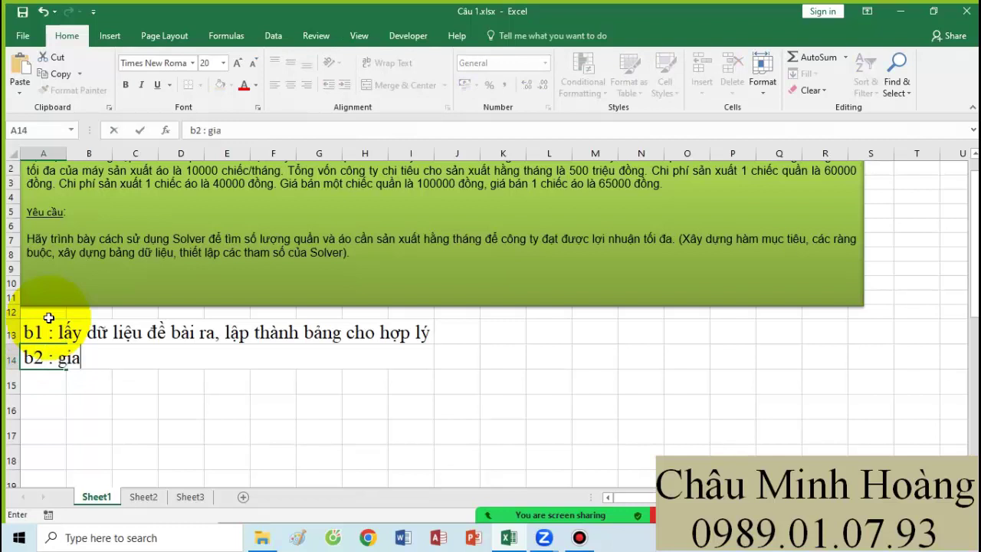
pyautogui.write(' sử số l')
pyautogui.write('iệu được hoi')
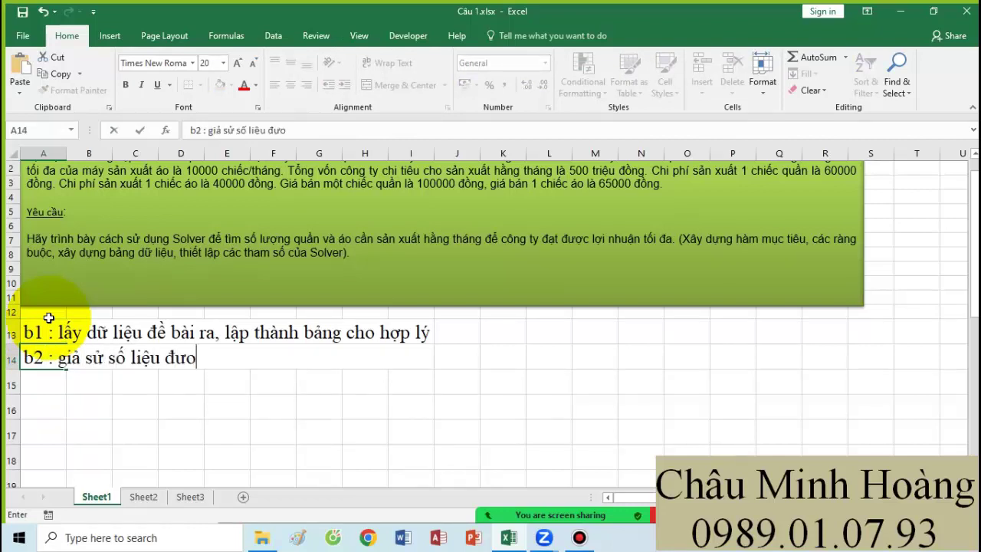
pyautogui.write(' nhiề')
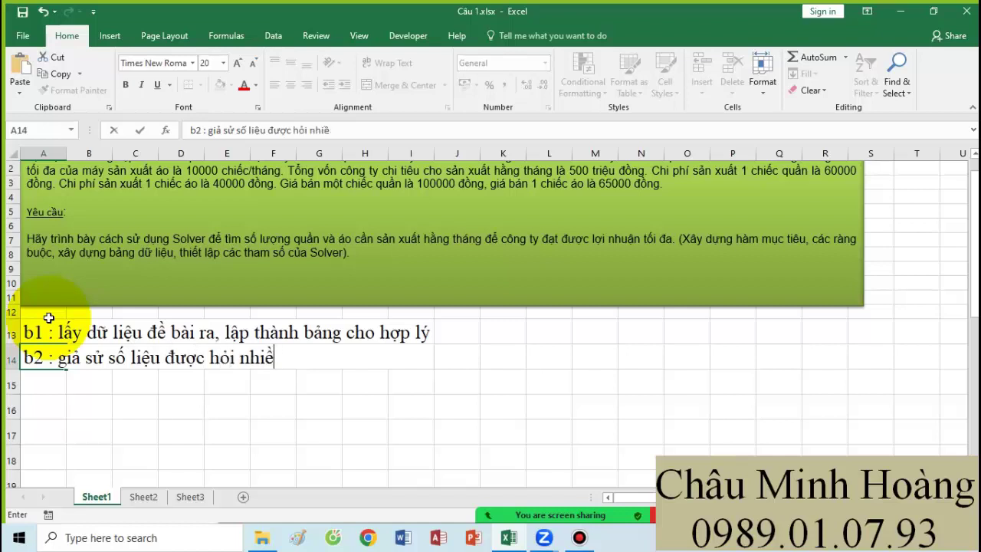
pyautogui.write('u nhâts')
pyautogui.press('Return')
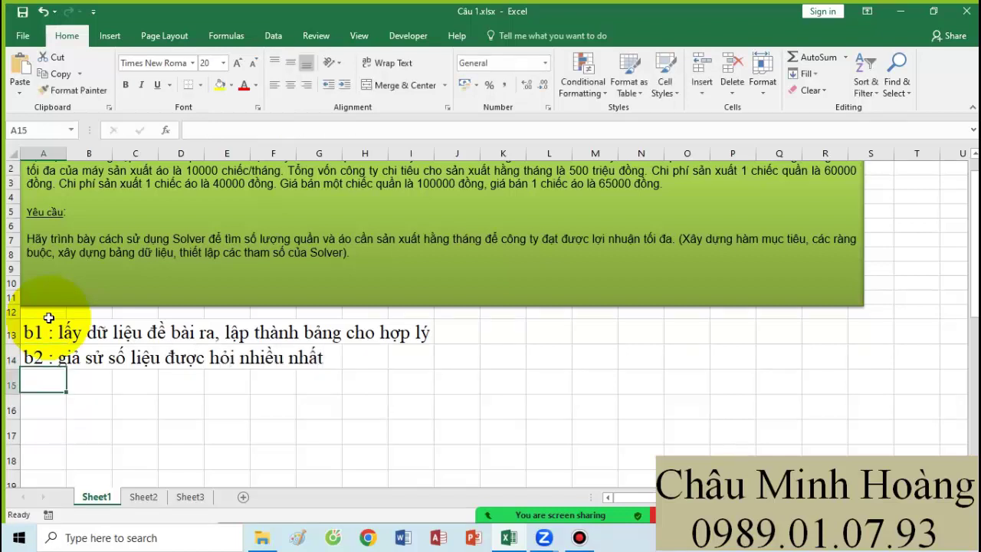
# Step: Enter the note "b3 : tính cái được hỏi còn lại ( doanh thu, lợi nhuận, chi phí…)" in cell A15
pyautogui.write('b3')
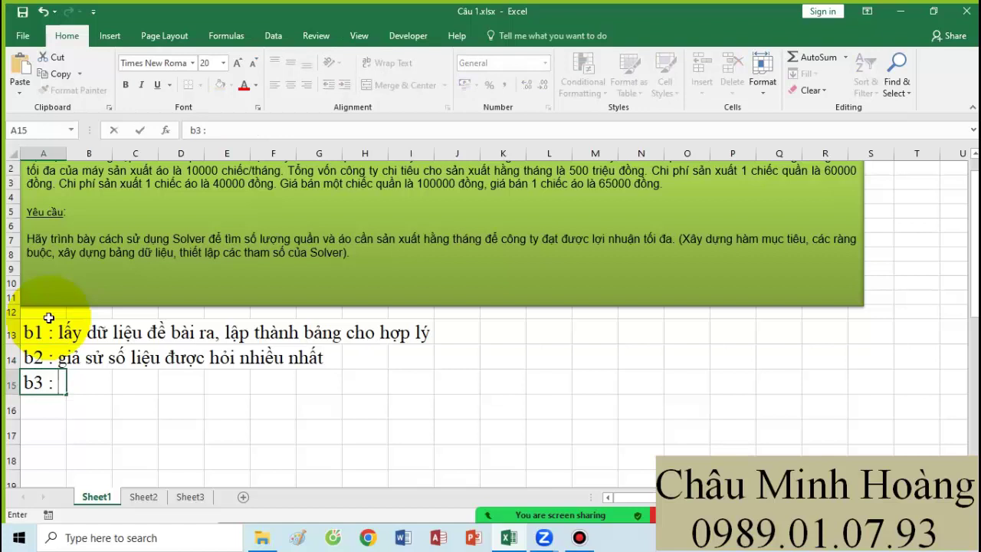
pyautogui.write(' : tính c')
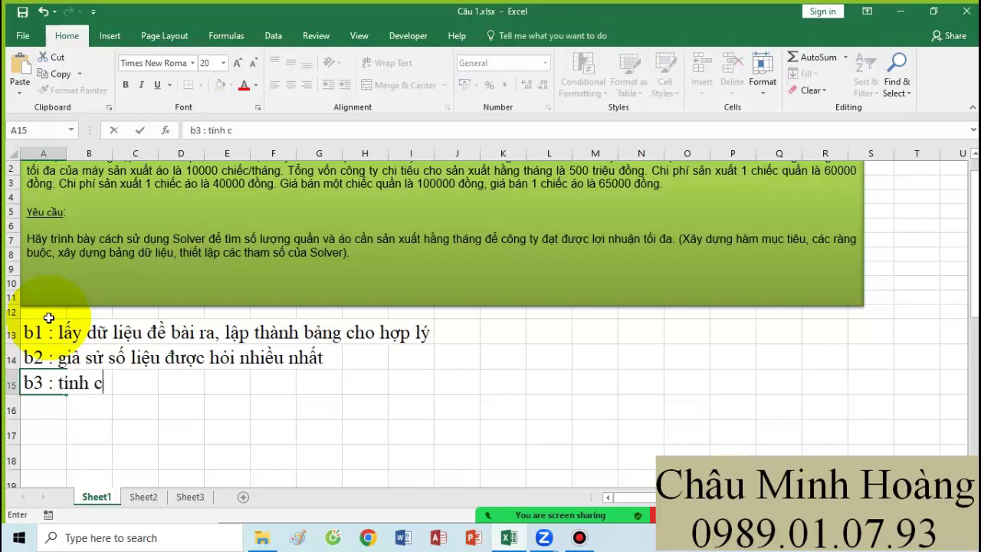
pyautogui.write('ái đưocj ')
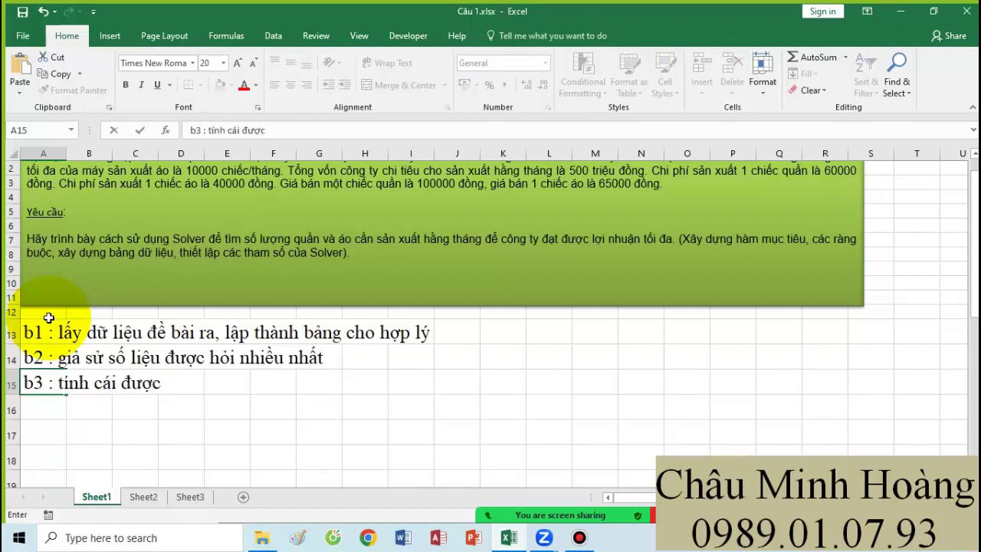
pyautogui.write('hoi còn lại')
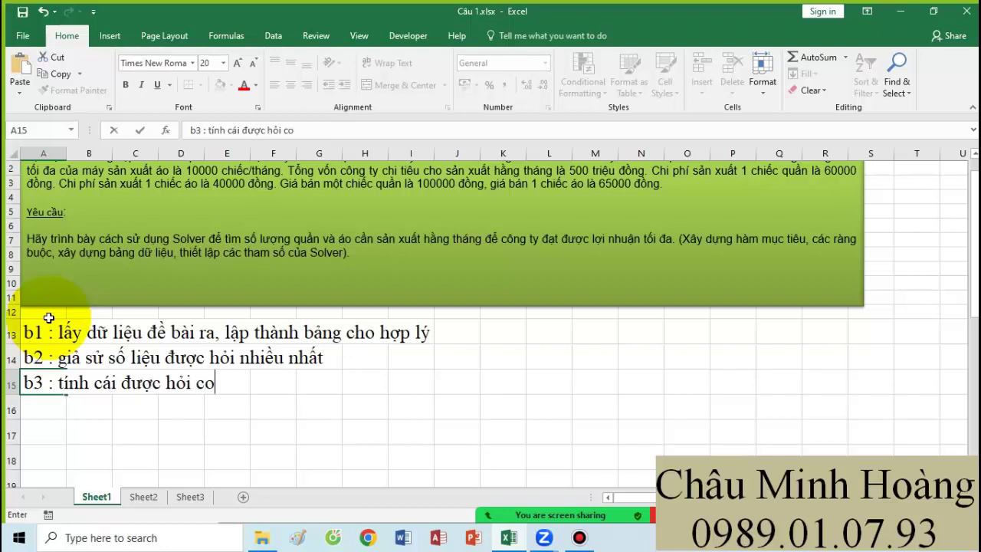
pyautogui.write(' ( doanh ')
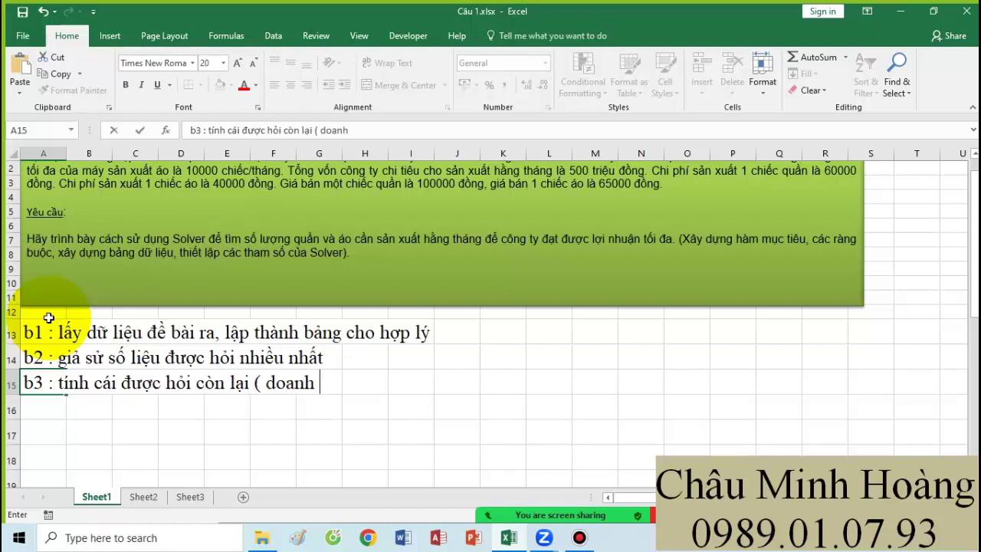
pyautogui.write('thu, lợi')
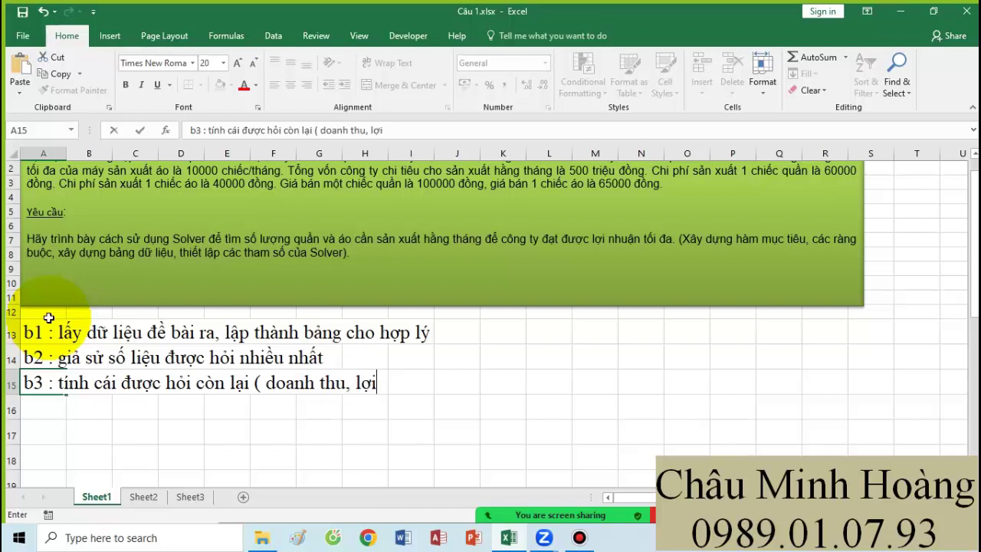
pyautogui.write(' nhuận, chi phí..')
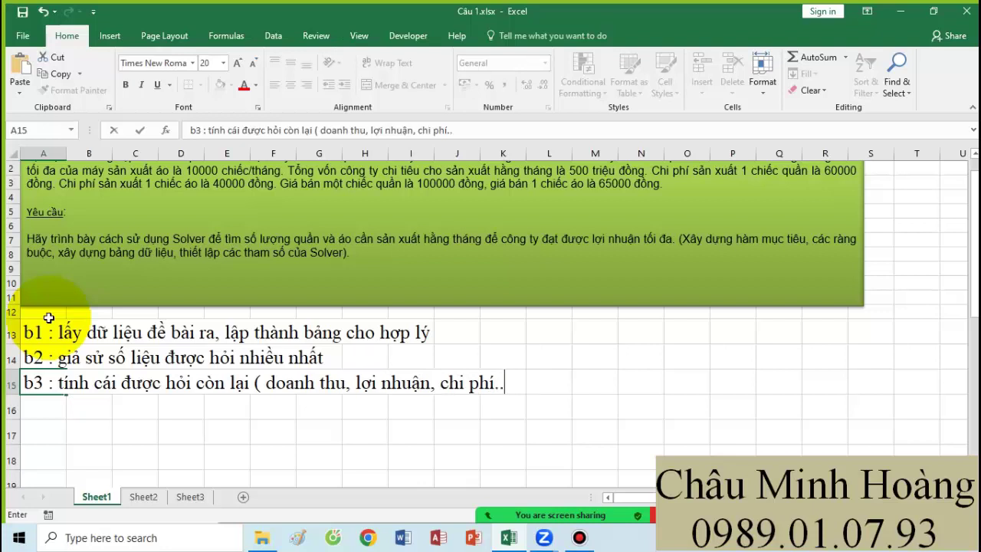
pyautogui.write('.)')
pyautogui.press('Return')
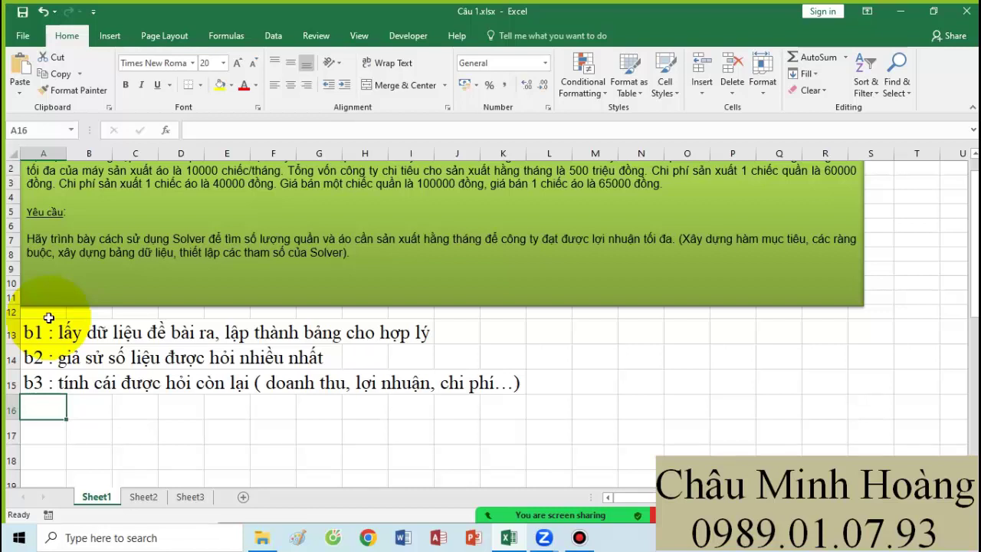
# Step: Append " - cao nhất, thấp nhất, đạt giá trị nào đó" to the end of the b3 note in cell A15
pyautogui.click(43, 380)
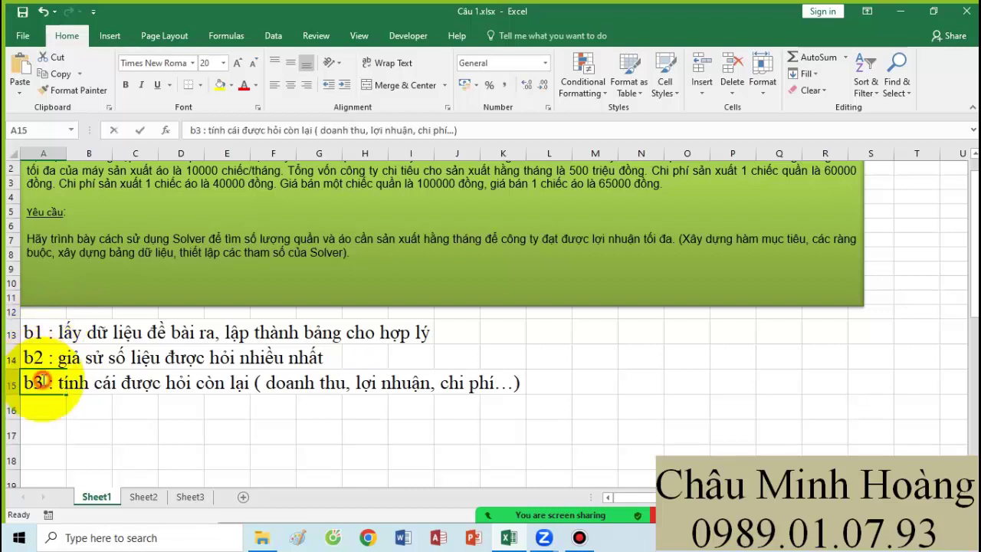
pyautogui.doubleClick(42, 380)
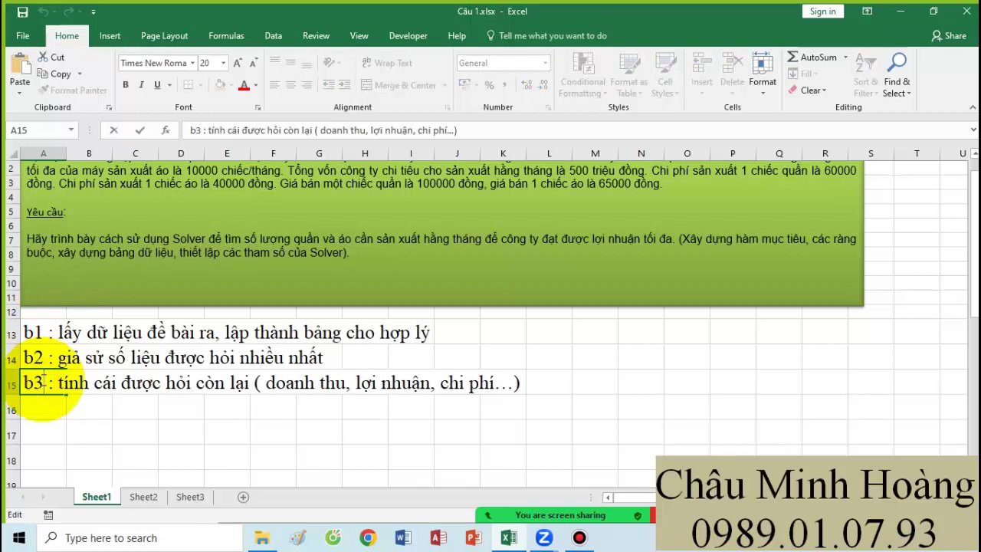
pyautogui.click(521, 384)
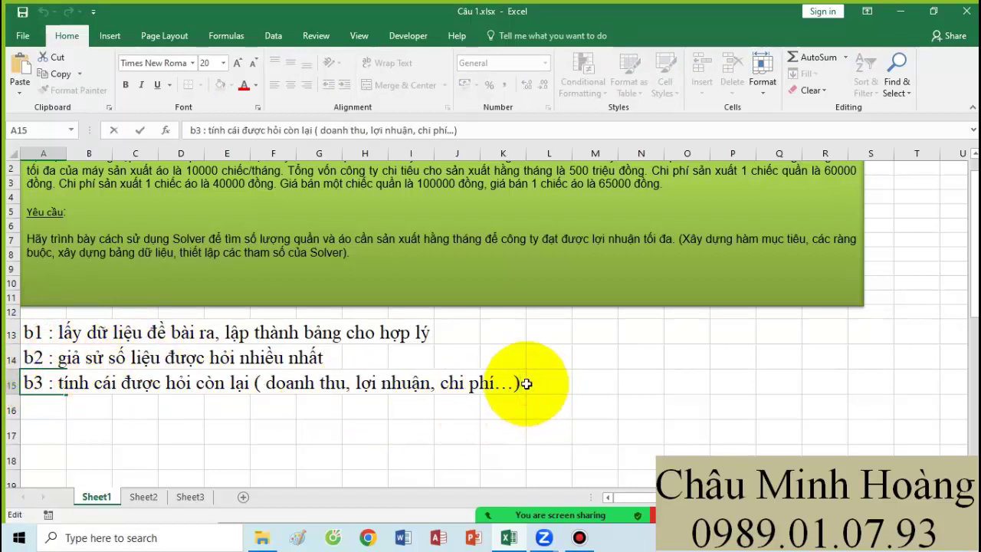
pyautogui.write('- coa')
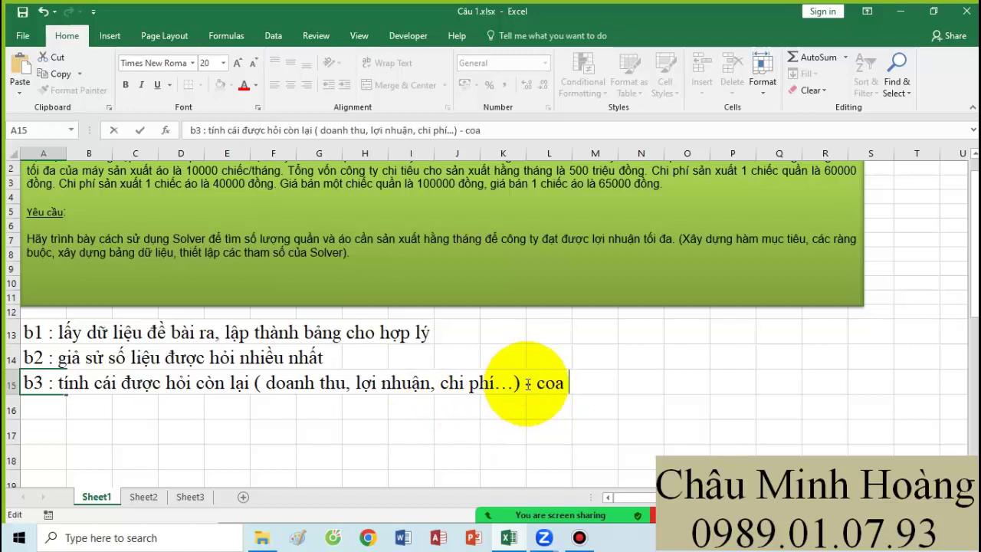
pyautogui.press('BackSpace')
pyautogui.press('BackSpace')
pyautogui.write('ao nhất')
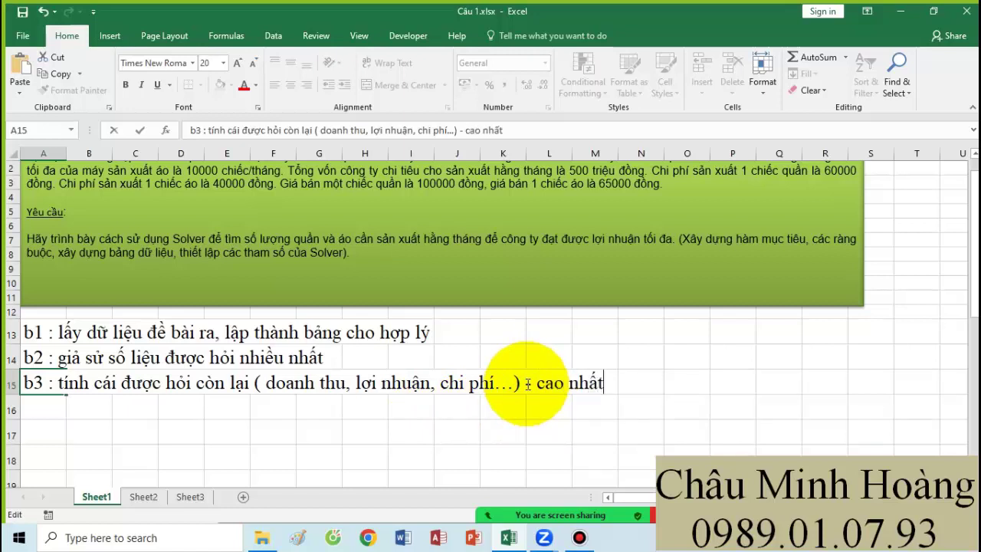
pyautogui.write(', thấp n')
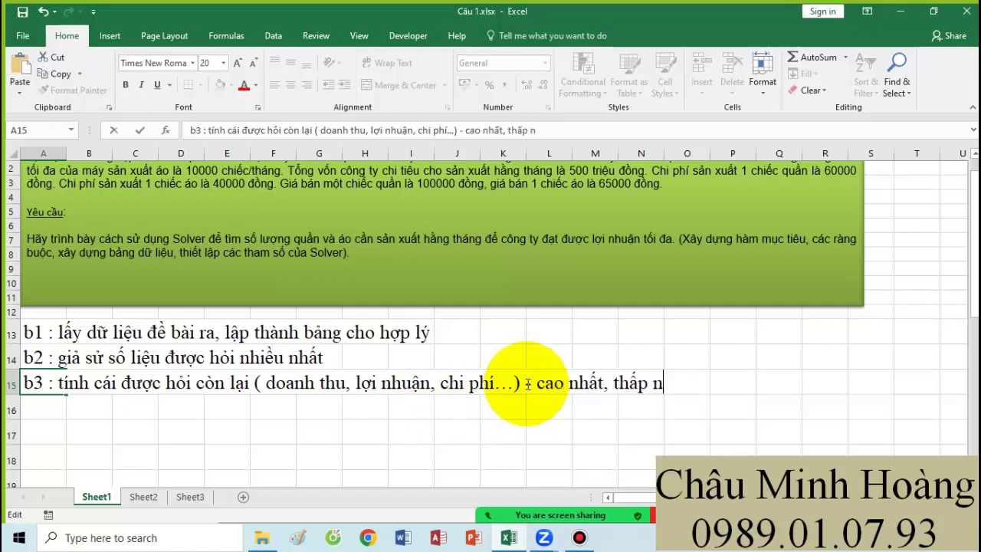
pyautogui.write('hất, đat giá tr')
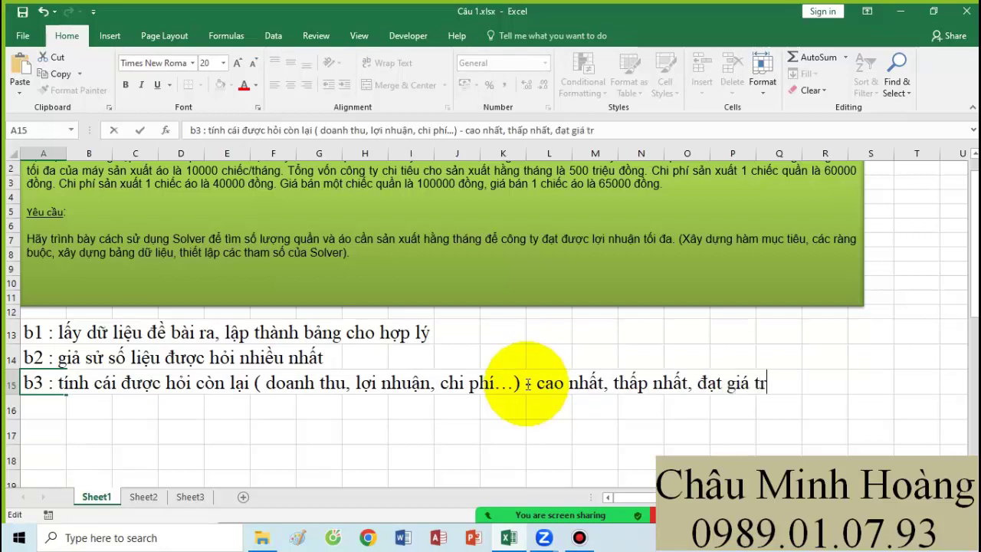
pyautogui.write('ị nào đó')
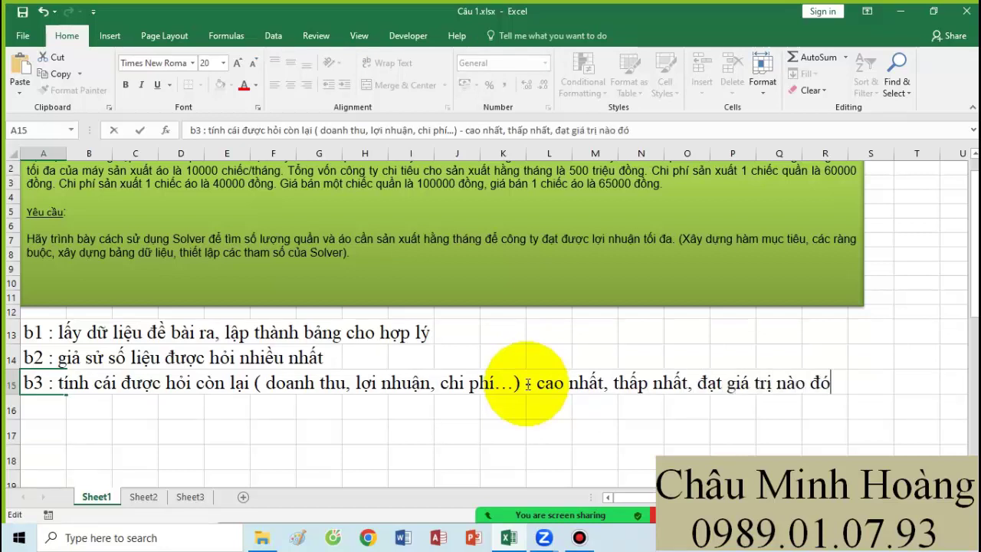
# Step: Enter the note "b4 : đọc kĩ đề, xây dựng điều kiện, ghi rõ ra" in cell A16
pyautogui.press('Return')
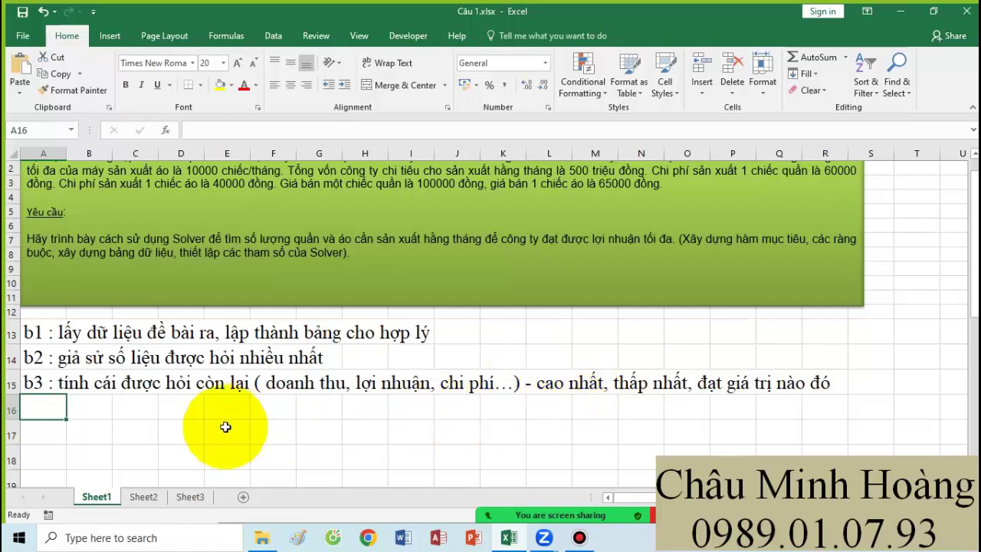
pyautogui.write('b4 : xyaa')
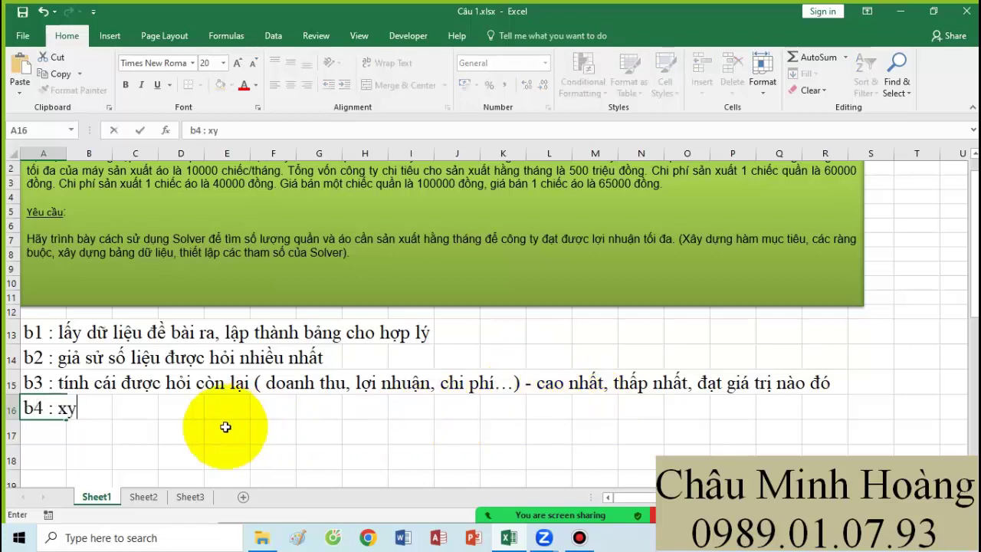
pyautogui.press('BackSpace')
pyautogui.press('BackSpace')
pyautogui.press('BackSpace')
pyautogui.press('BackSpace')
pyautogui.write('dọc kĩ đề')
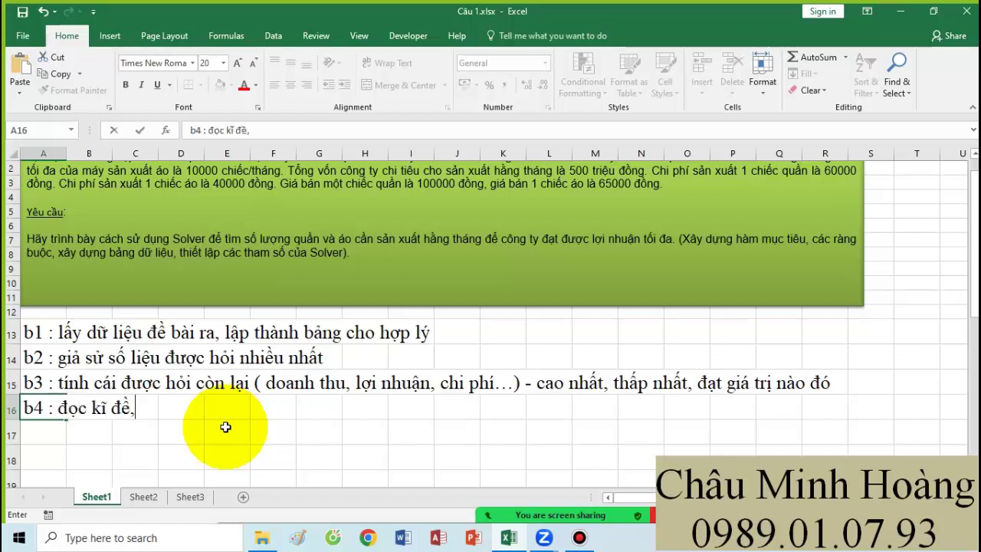
pyautogui.write(', xây dungwj')
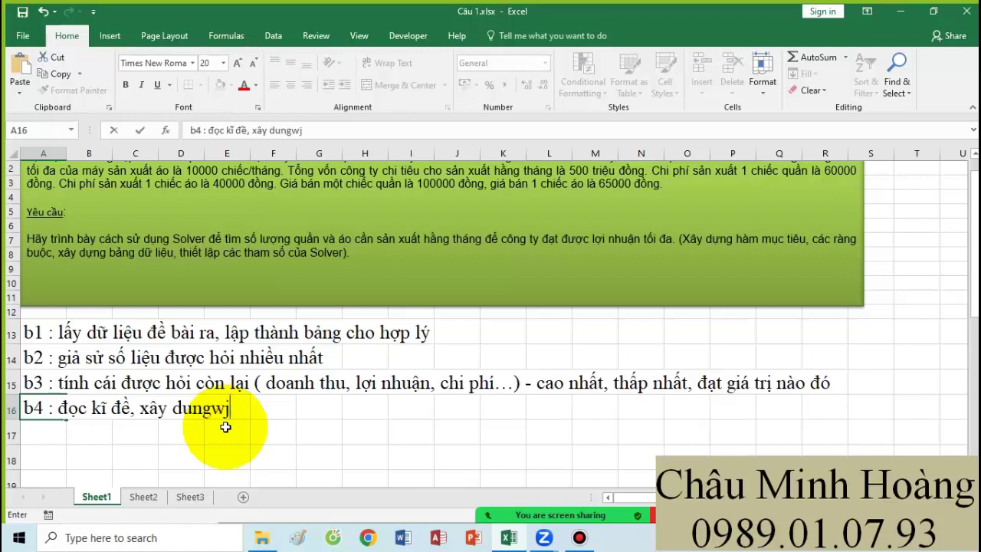
pyautogui.press('BackSpace')
pyautogui.press('BackSpace')
pyautogui.press('BackSpace')
pyautogui.press('BackSpace')
pyautogui.press('BackSpace')
pyautogui.write('ựng ')
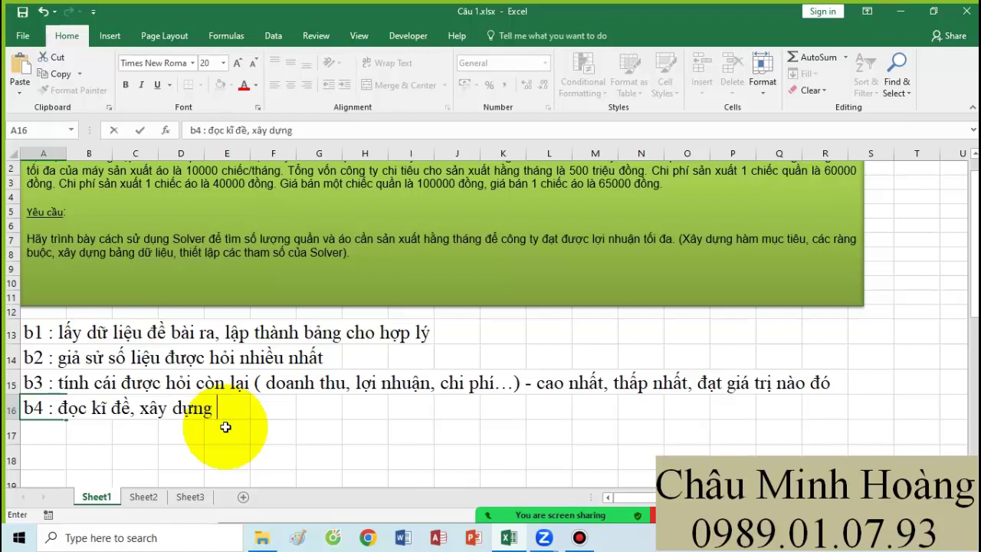
pyautogui.write('điều kiện,')
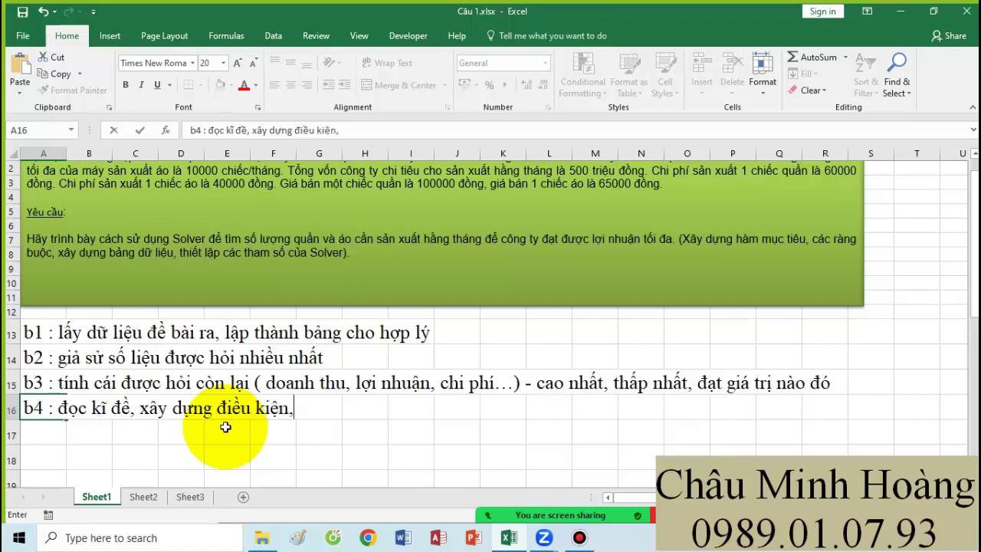
pyautogui.write(' ghi rõ ra')
pyautogui.press('Return')
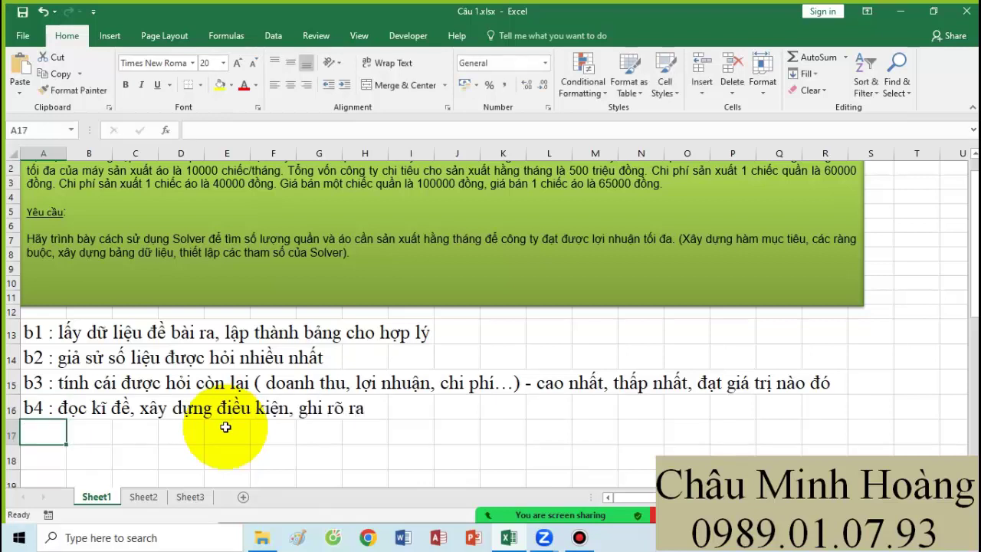
# Step: Enter the formula note "tổng lợi nhuận = tổng doanh thu - tổng chi phí" in cell B17
pyautogui.press('Right')
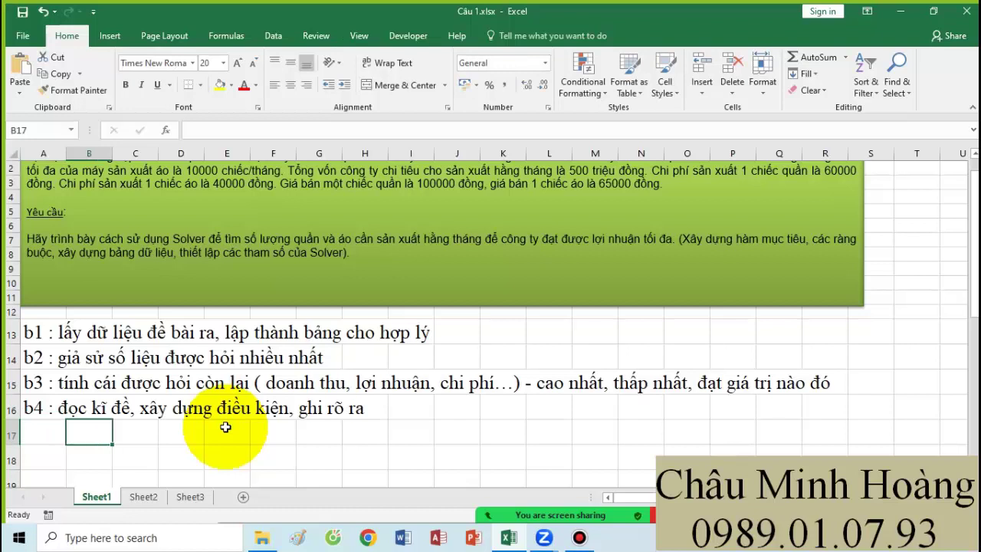
pyautogui.write('lợi')
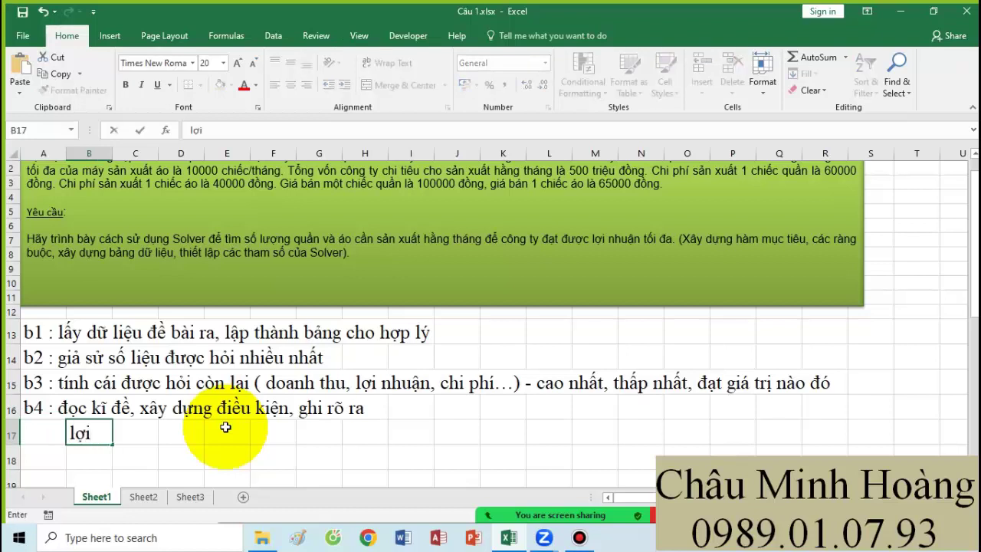
pyautogui.press('BackSpace')
pyautogui.press('BackSpace')
pyautogui.press('BackSpace')
pyautogui.write('lotoongt')
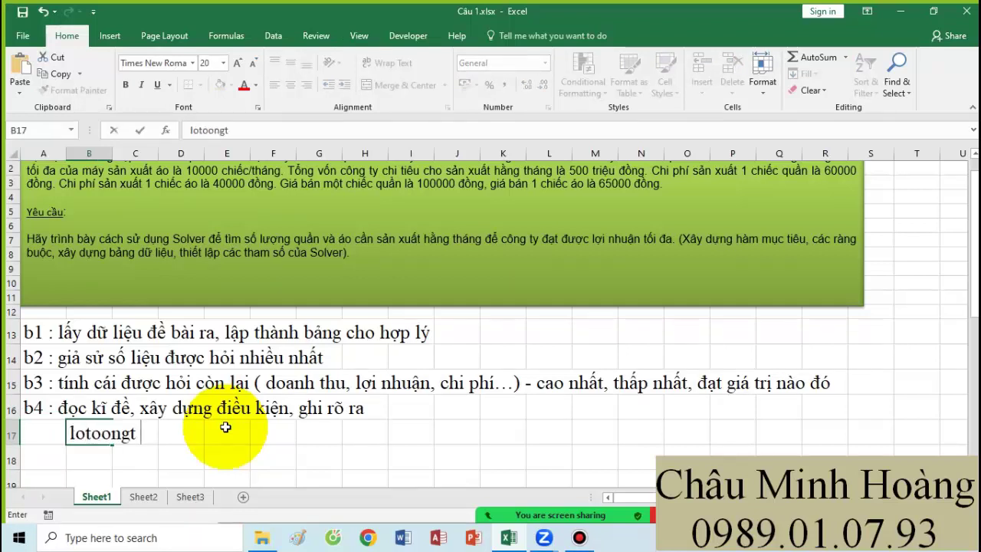
pyautogui.press('BackSpace')
pyautogui.press('BackSpace')
pyautogui.press('BackSpace')
pyautogui.press('BackSpace')
pyautogui.press('BackSpace')
pyautogui.press('BackSpace')
pyautogui.press('BackSpace')
pyautogui.press('BackSpace')
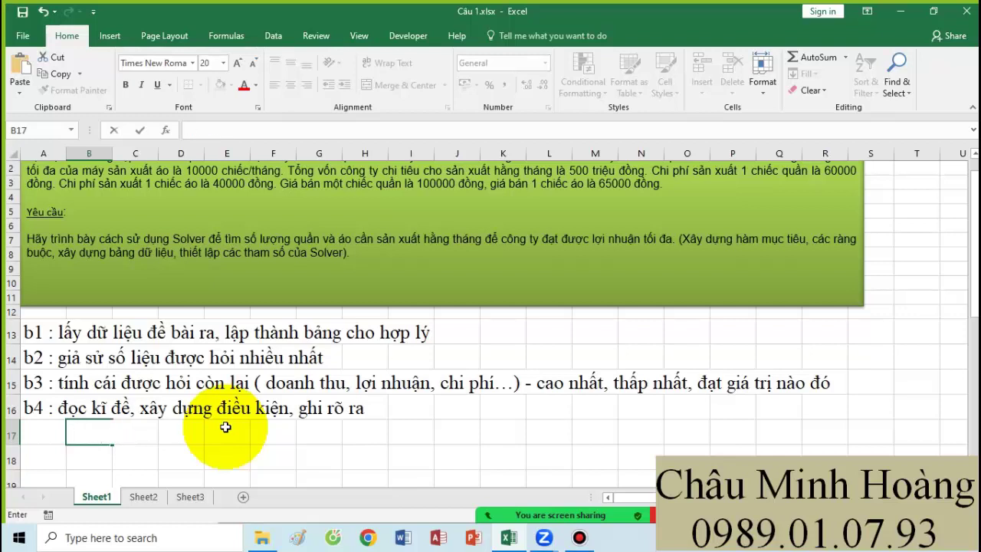
pyautogui.write('tổng lợi n')
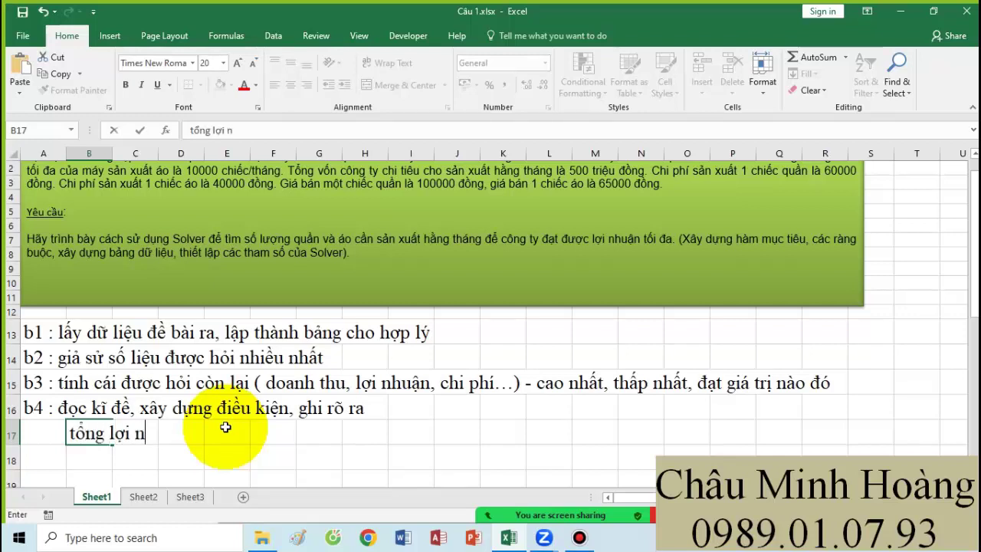
pyautogui.write('huan = tổng doanh')
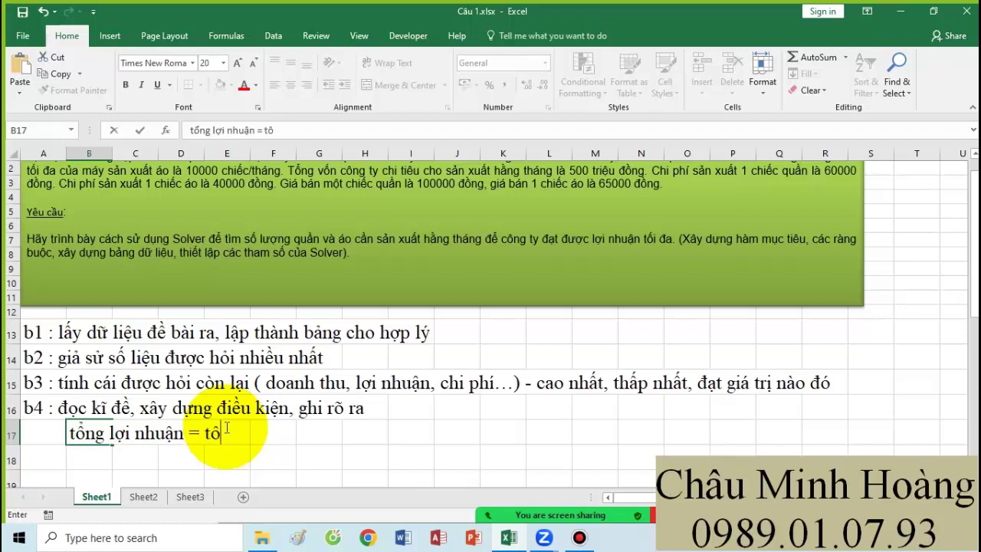
pyautogui.write(' thu')
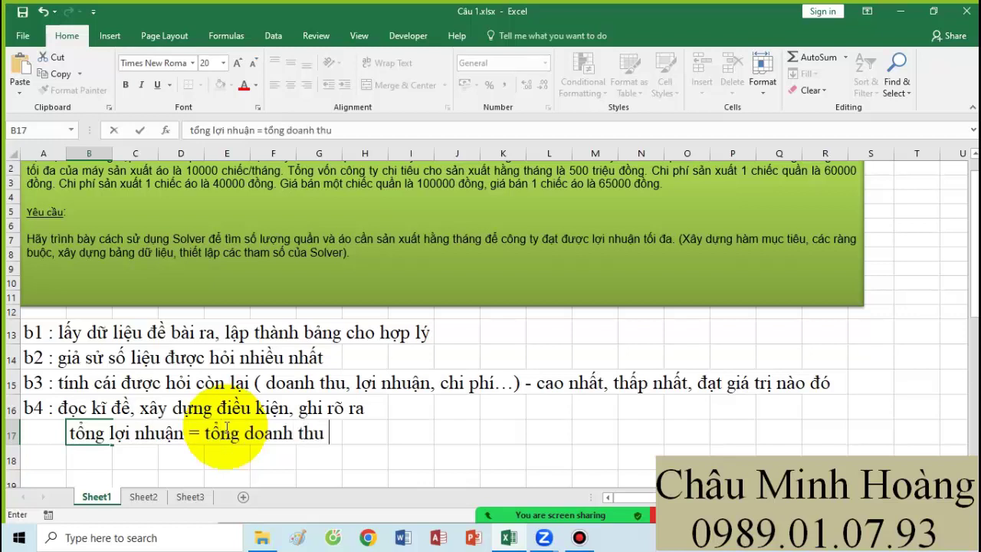
pyautogui.write(' - tổng cbi')
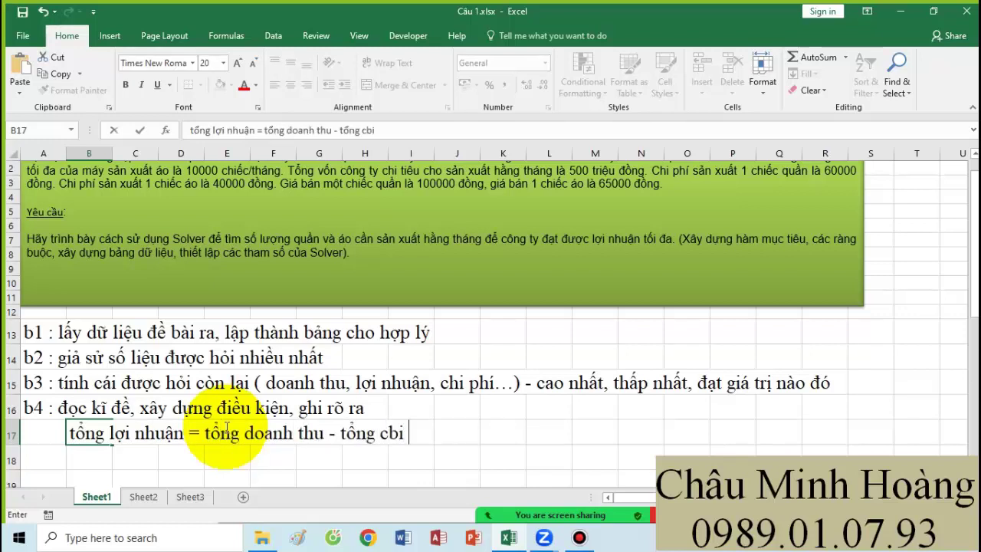
pyautogui.press('BackSpace')
pyautogui.press('BackSpace')
pyautogui.press('BackSpace')
pyautogui.write('hi phí')
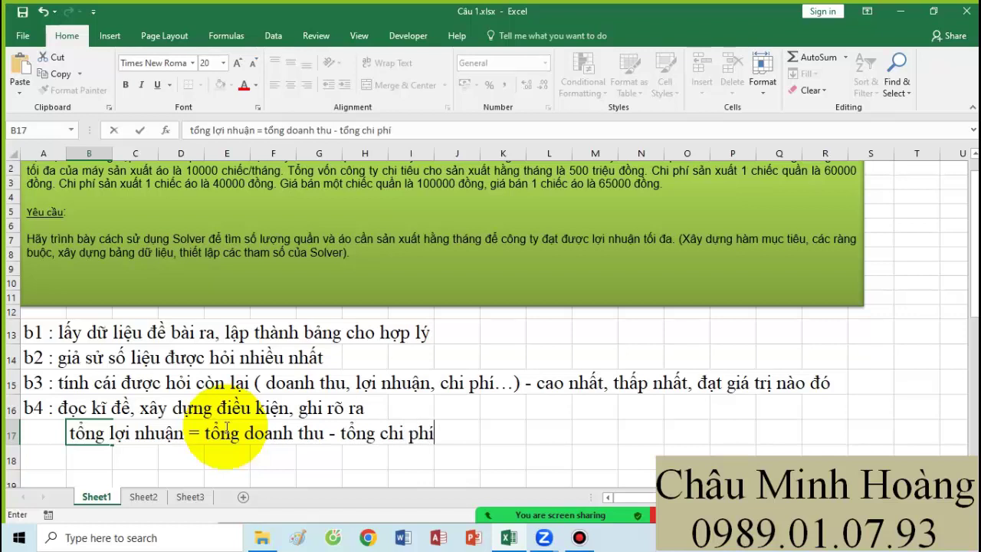
pyautogui.press('Return')
# Step: Enter the formula note "tổng doanh thu = số lượng * giá bán" in cell B18
pyautogui.write('tổng ')
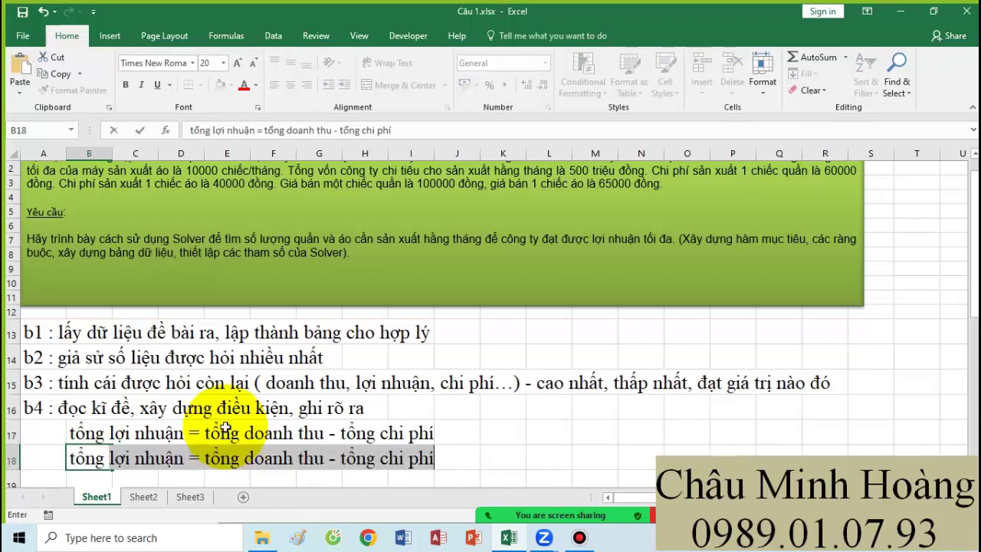
pyautogui.write('doanh thu =')
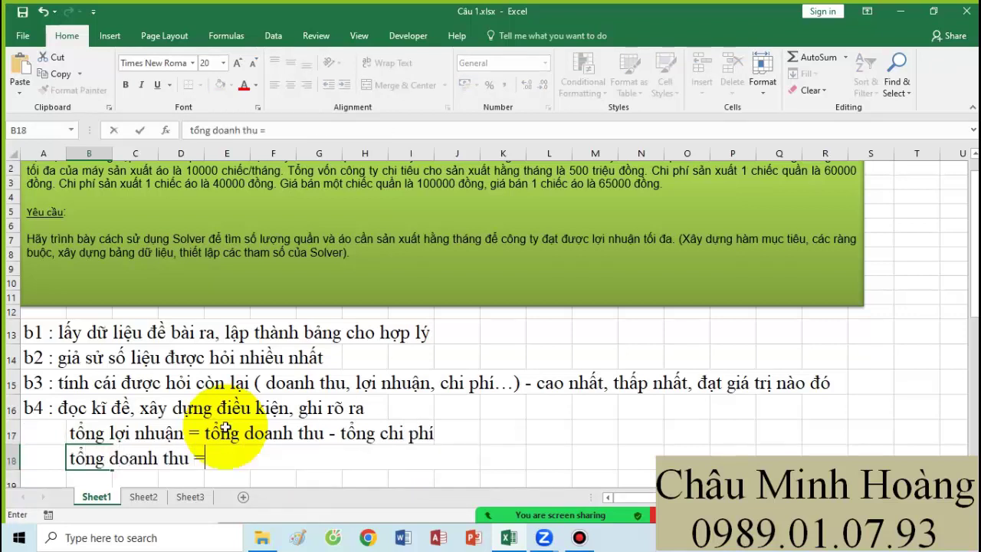
pyautogui.write(' so lượn f')
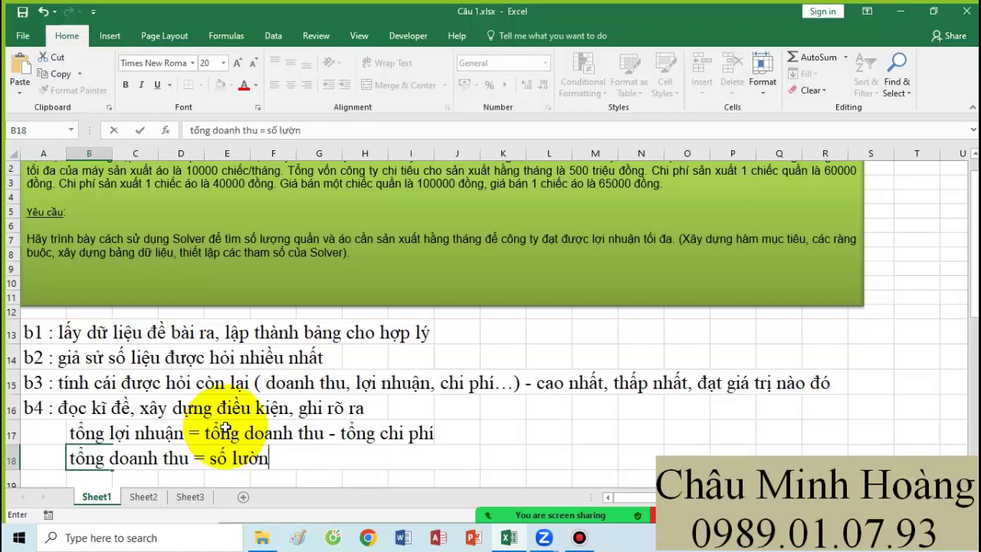
pyautogui.write('g * giá bán')
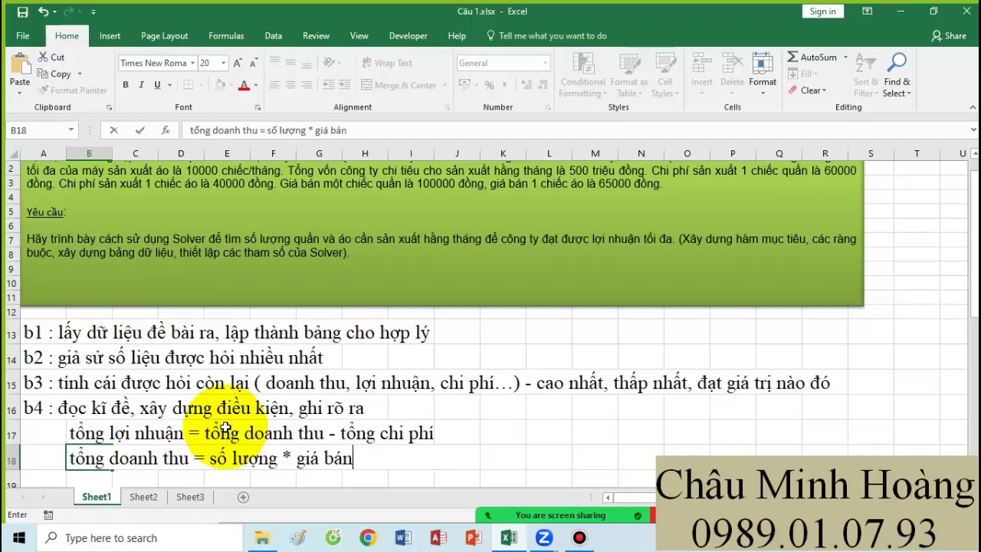
pyautogui.press('Return')
# Step: Enter the formula note "tổng chi phí = số lượng * chi phí" in cell B19
pyautogui.write('tô')
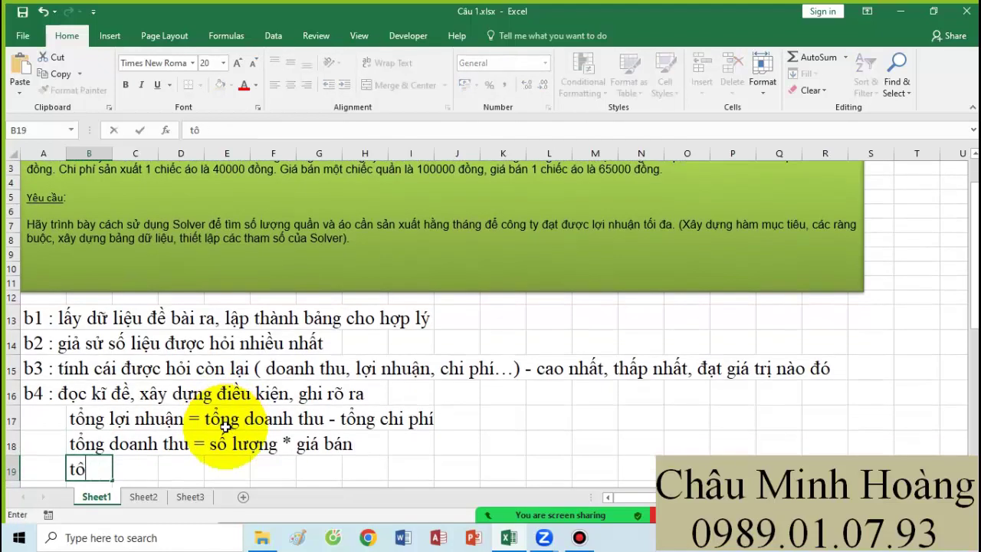
pyautogui.write('gro')
pyautogui.press('BackSpace')
pyautogui.press('BackSpace')
pyautogui.press('BackSpace')
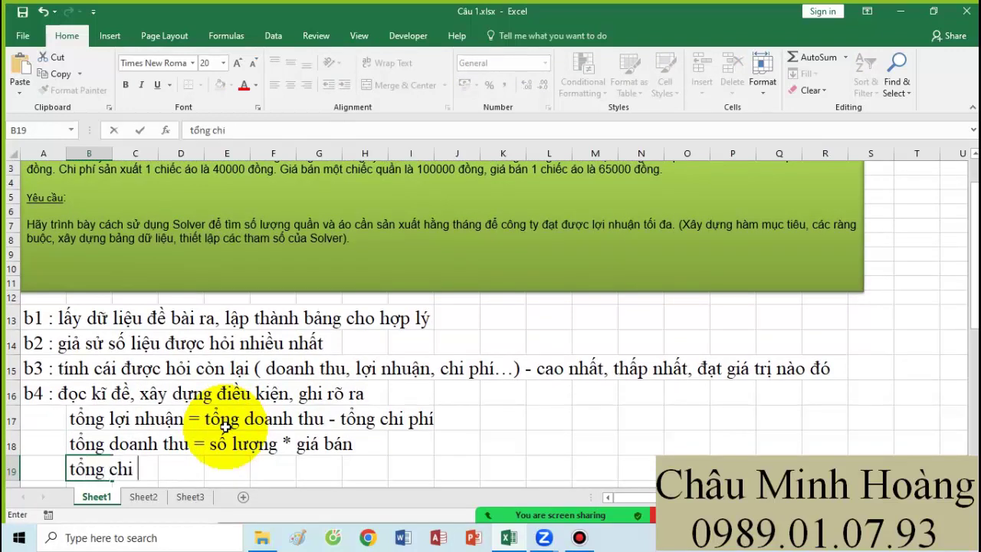
pyautogui.write('spso')
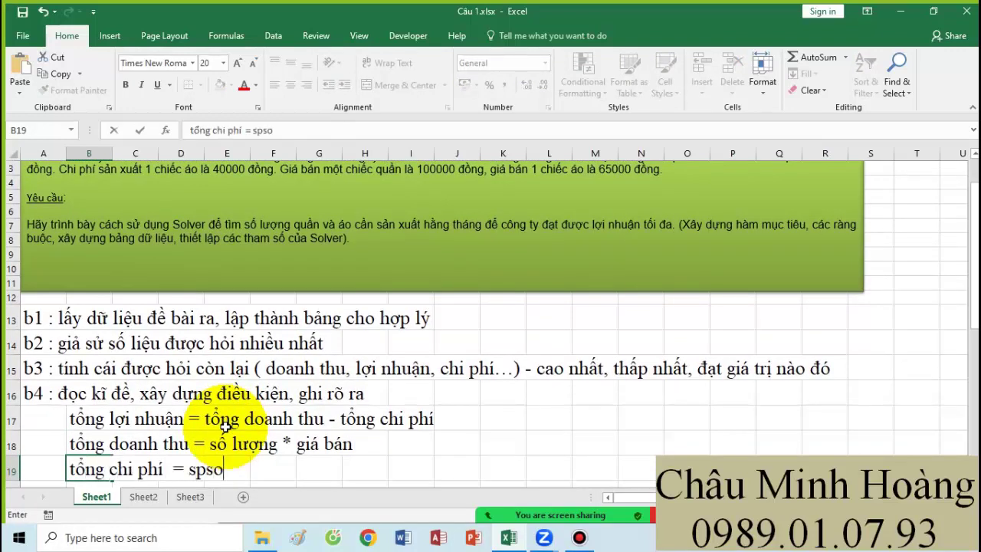
pyautogui.press('BackSpace')
pyautogui.press('BackSpace')
pyautogui.press('BackSpace')
pyautogui.write('ố lươn')
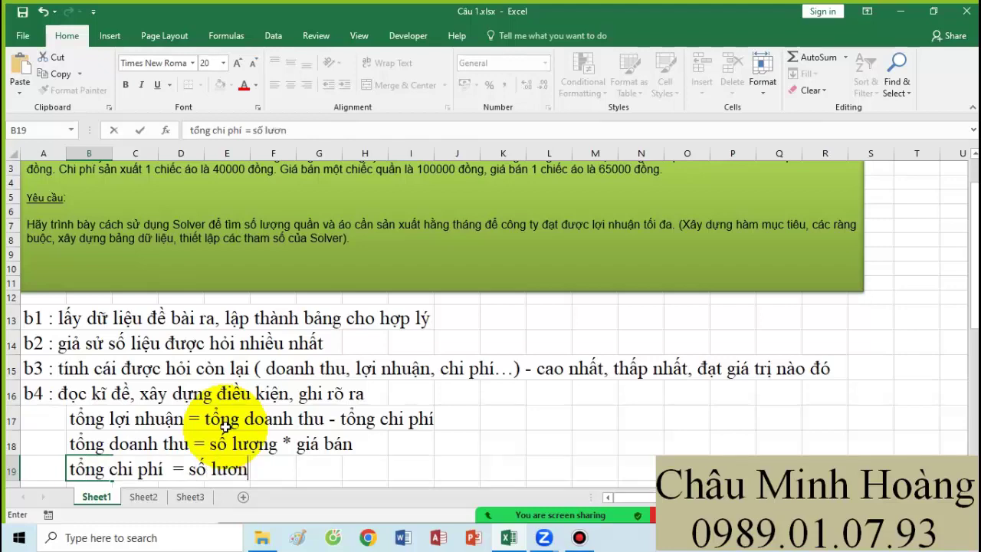
pyautogui.press('BackSpace')
pyautogui.press('BackSpace')
pyautogui.write('ợng * chi ph')
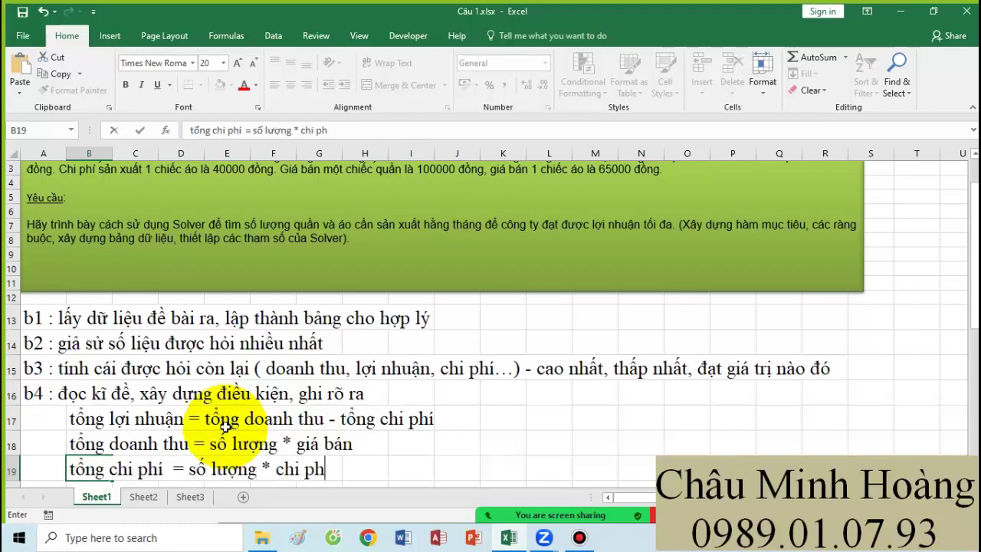
pyautogui.write('í')
pyautogui.press('Return')
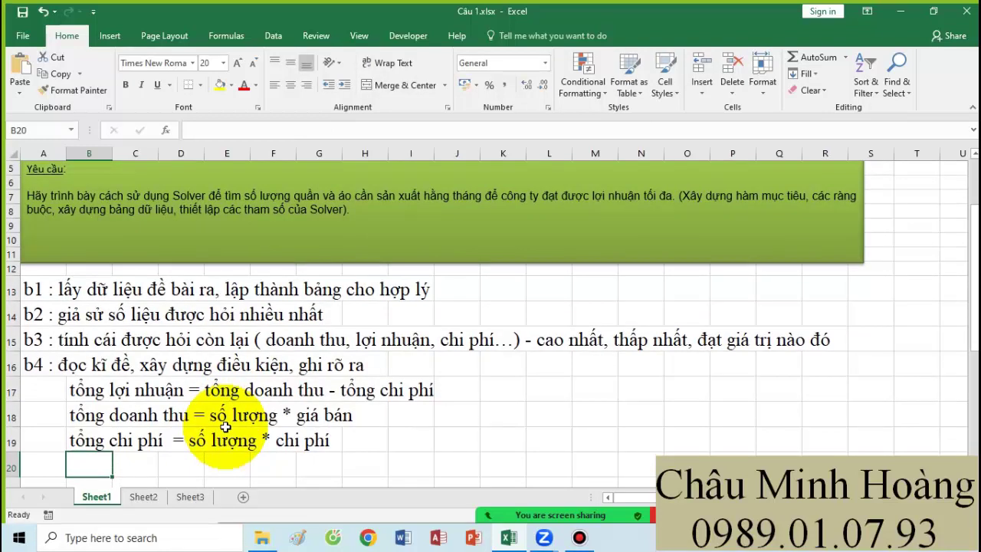
# Step: Enter the note "những số liệu tổng cho sẵn hay chú ý tổng sử dụng" in cell B20
pyautogui.write('nhu')
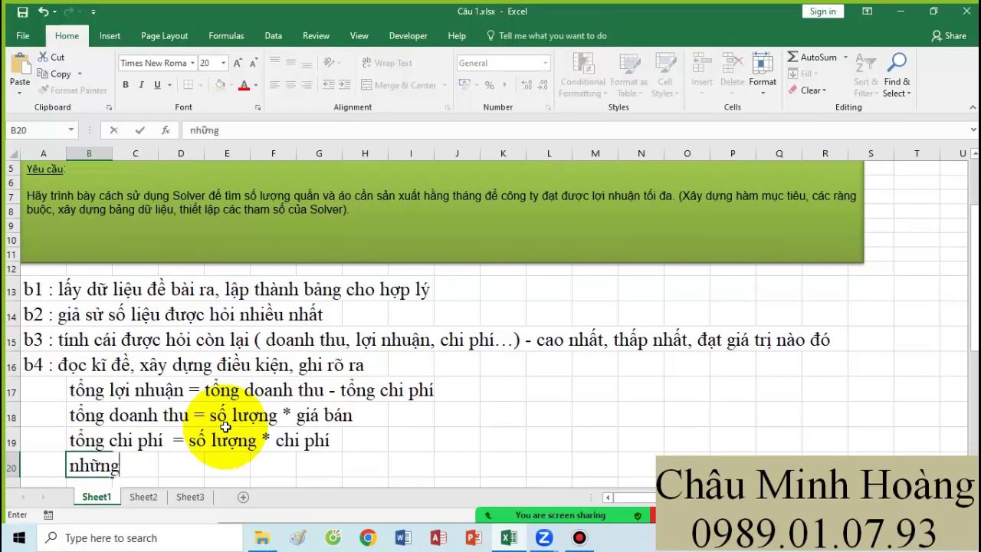
pyautogui.write('ng số liêu')
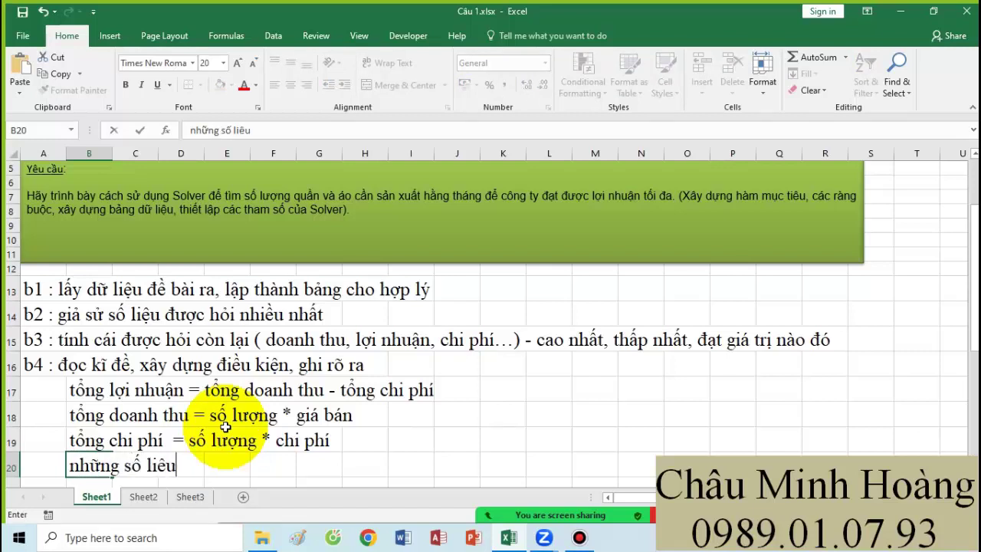
pyautogui.write(' tong cho ')
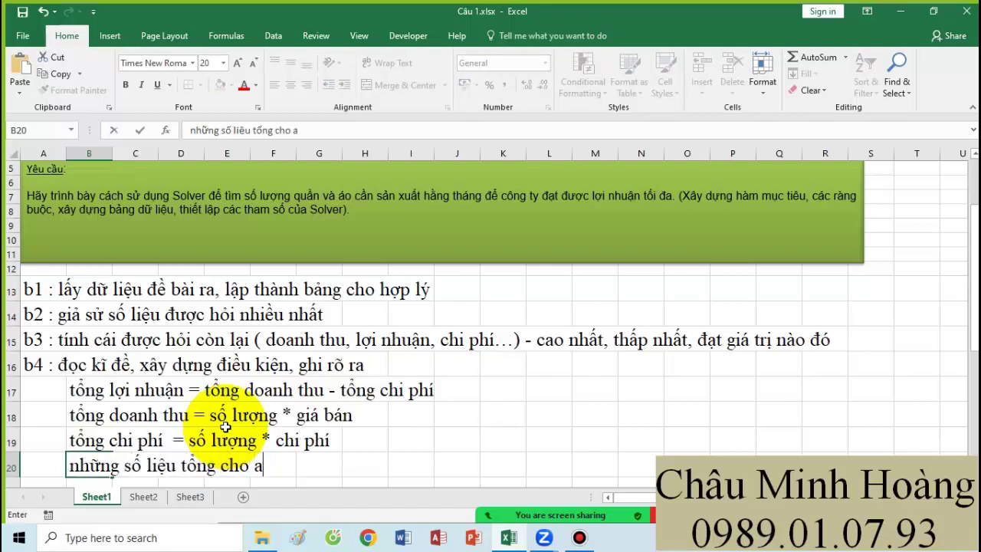
pyautogui.write('sẵn hay ch')
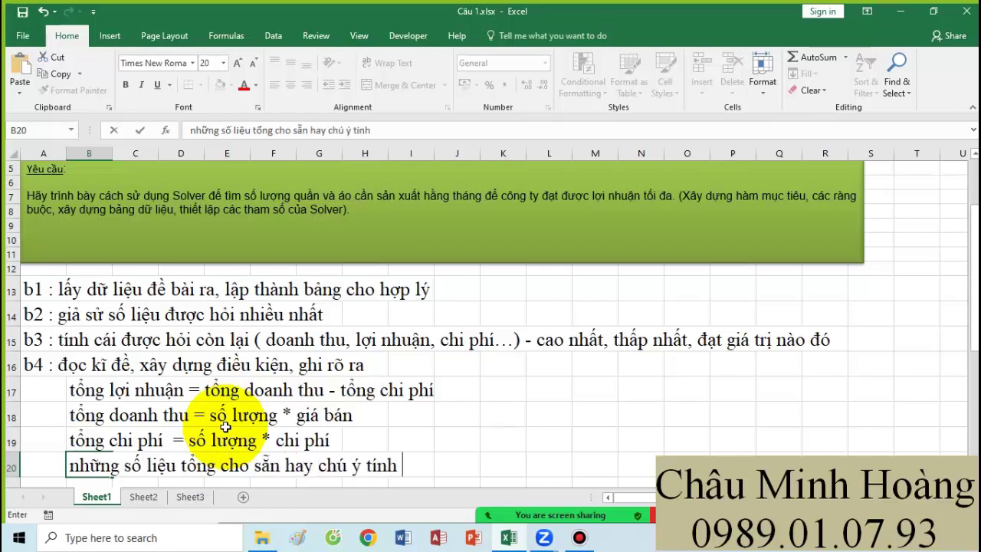
pyautogui.write('ú ý tính su')
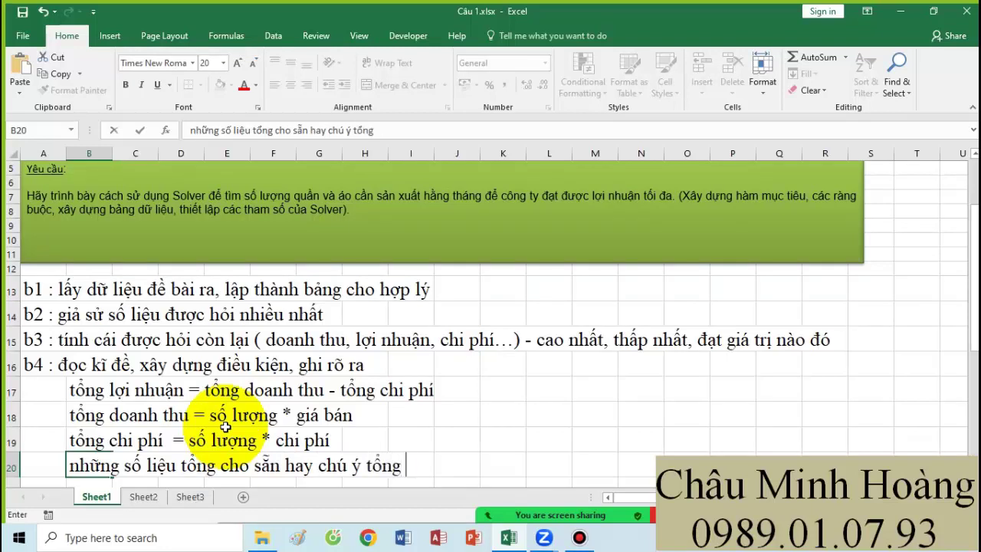
pyautogui.write('ung')
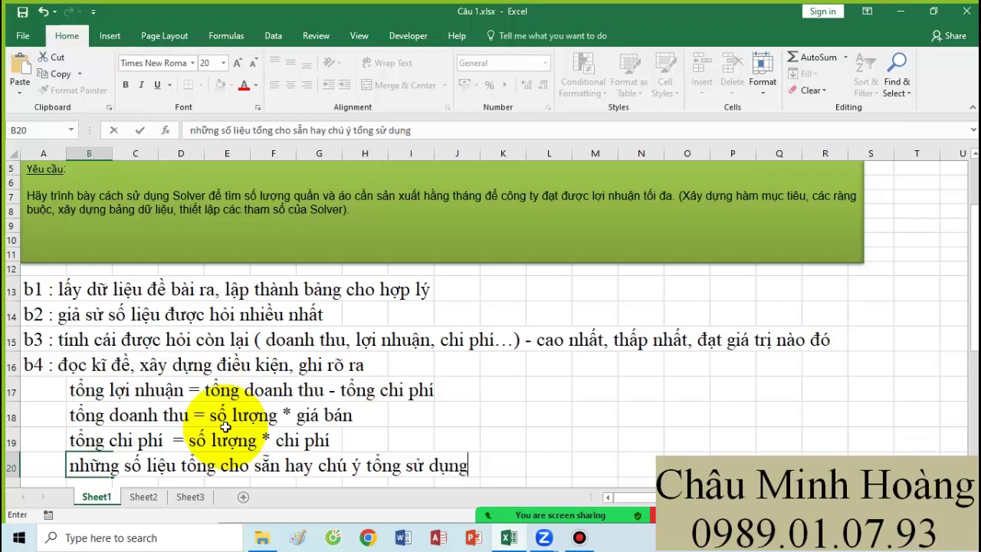
pyautogui.press('Return')
# Step: Enter the note "b5 : chạy solver" in cell A21
pyautogui.press('Left')
pyautogui.write('b')
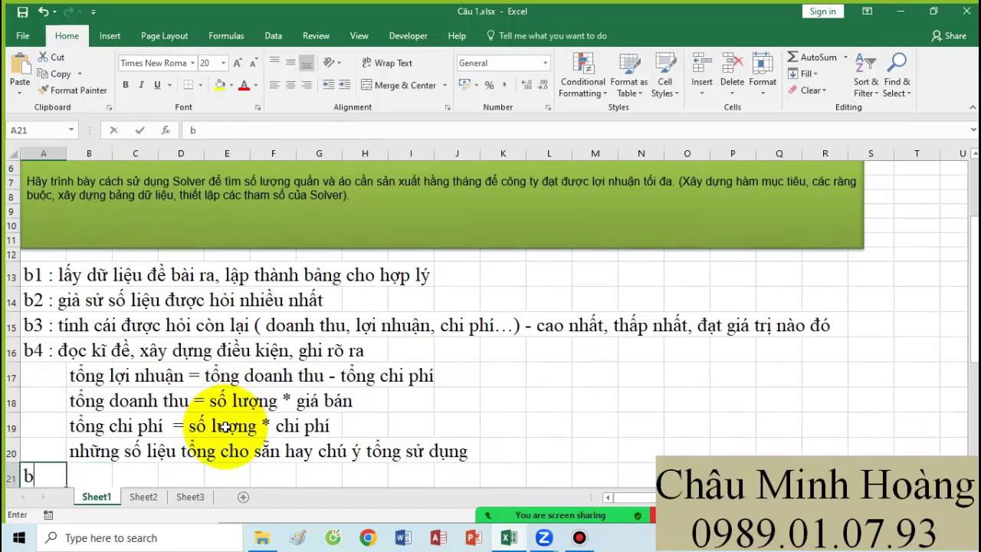
pyautogui.write('5 : chyaj')
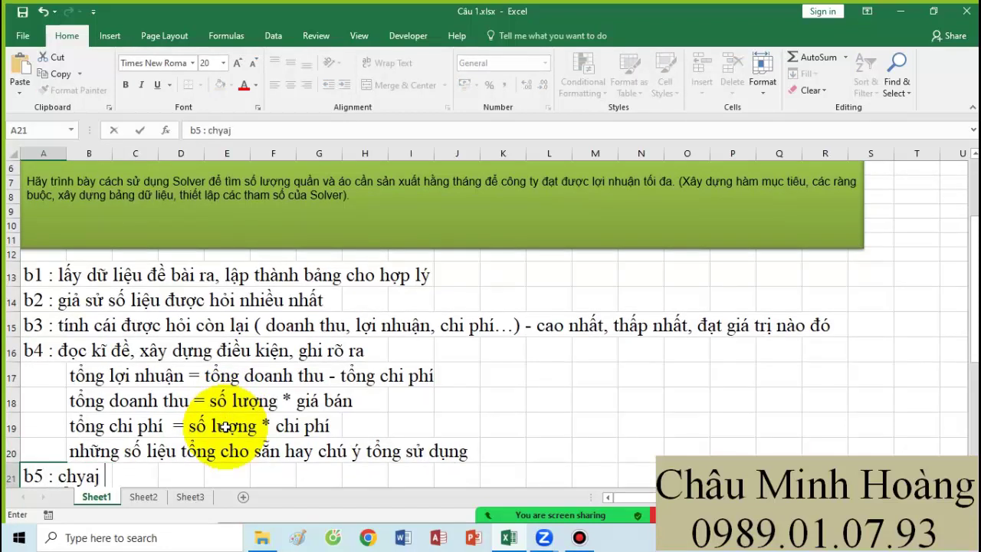
pyautogui.press('BackSpace')
pyautogui.press('BackSpace')
pyautogui.write('a')
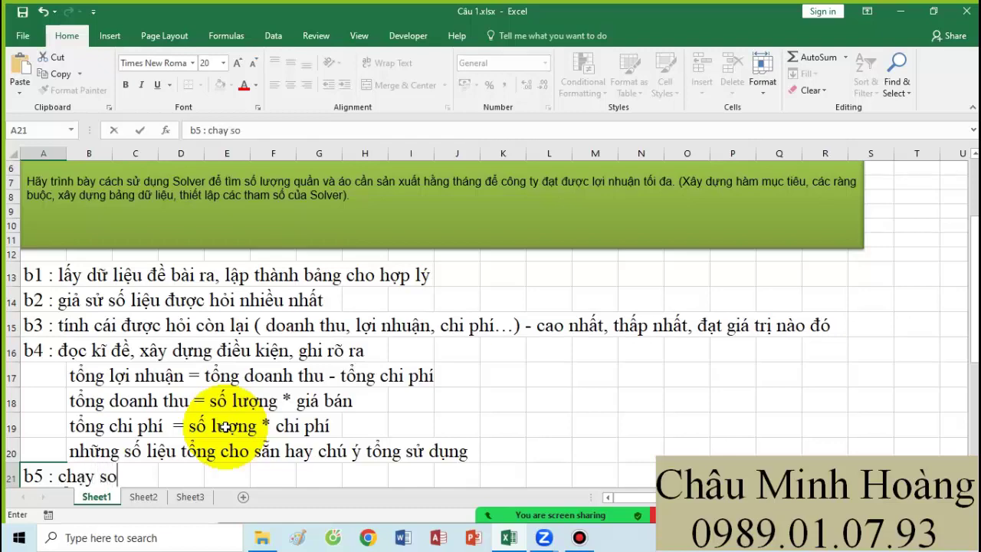
pyautogui.write('y solver')
pyautogui.press('Return')
# Step: Enter the note "b6 : kết luận" in cell A22 and select the whole procedure in A13:R22
pyautogui.write('b6')
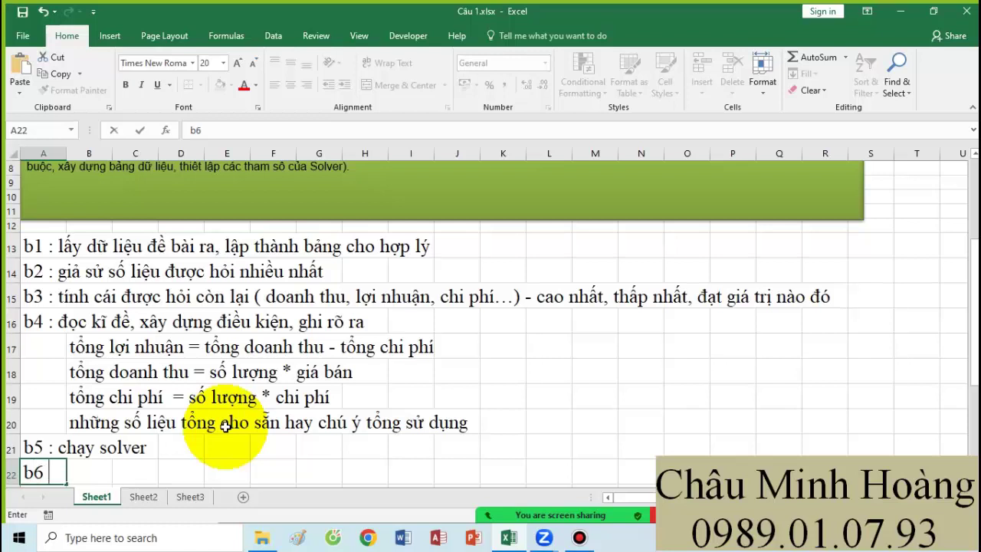
pyautogui.write(' : kết luân')
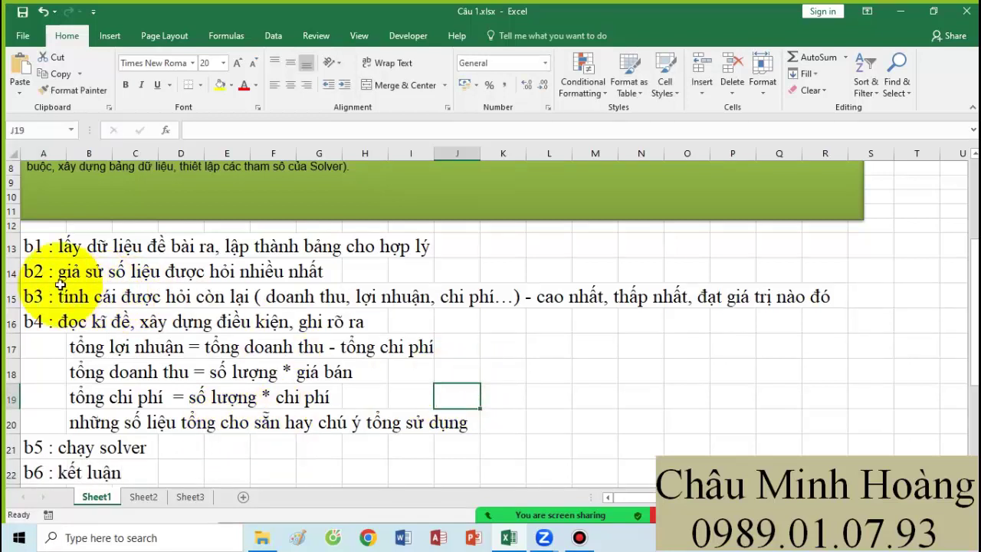
pyautogui.moveTo(35, 247); pyautogui.dragTo(804, 471)
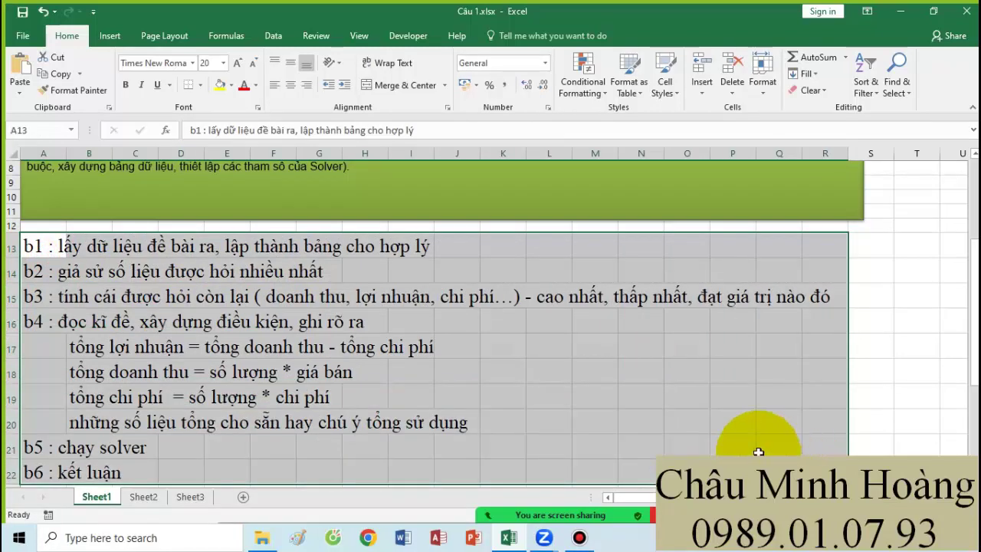
pyautogui.click(579, 539)
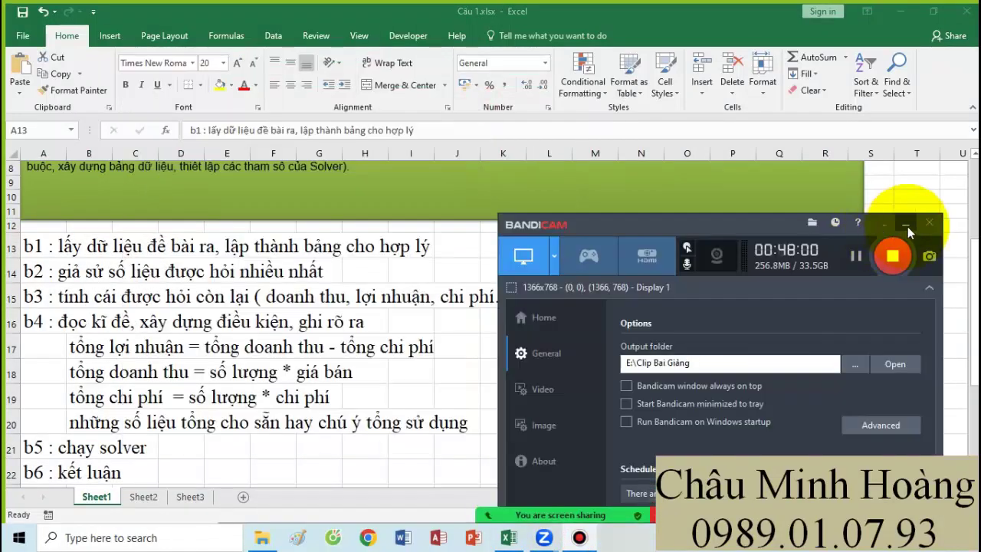
# Step: Check in the Excel Add-ins manager that Analysis ToolPak and Solver Add-in are enabled, and accept the selection
pyautogui.click(907, 226)
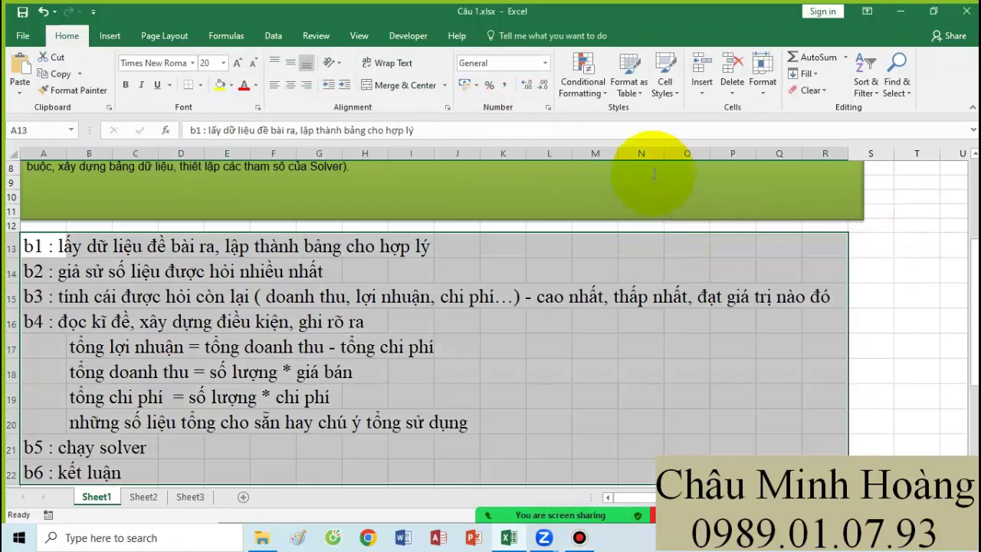
pyautogui.click(24, 37)
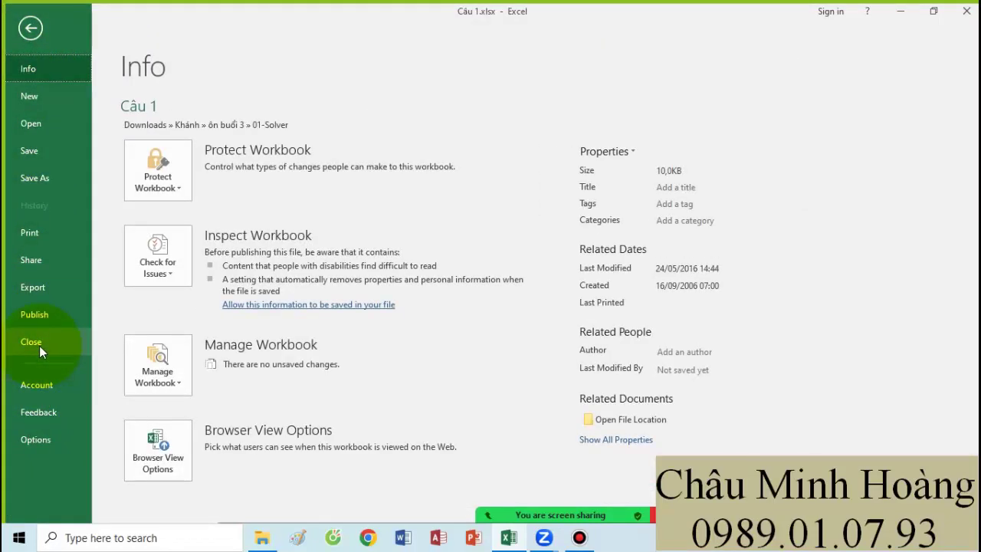
pyautogui.press('Escape')
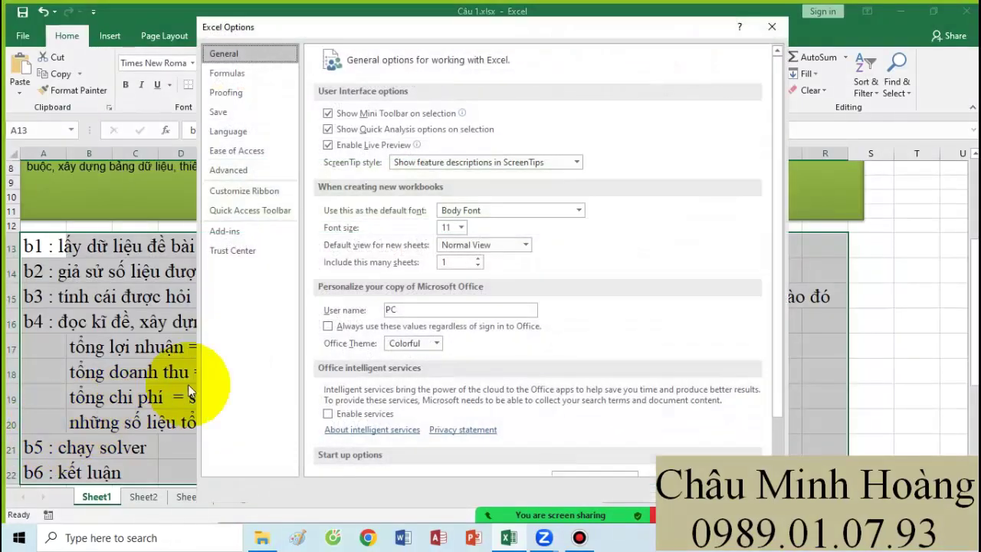
pyautogui.click(224, 170)
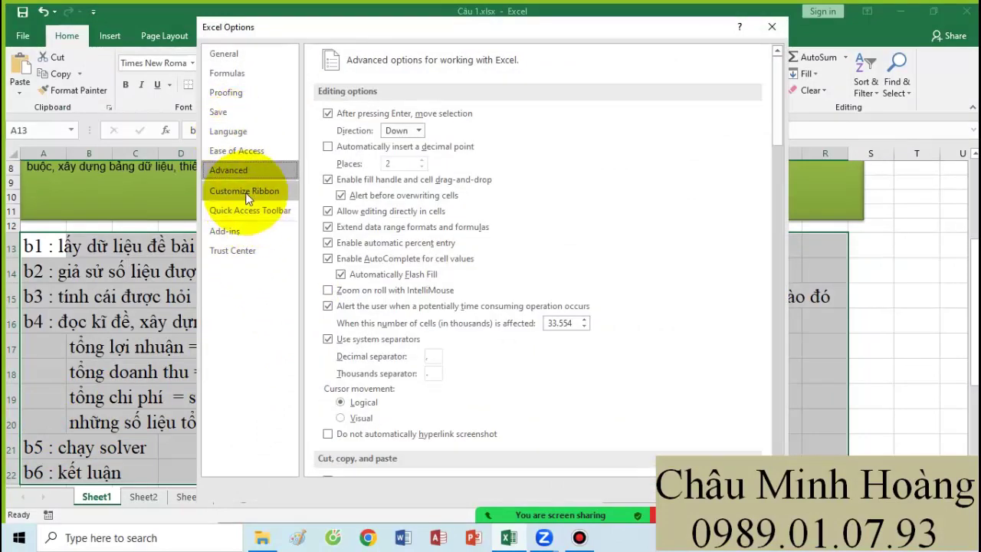
pyautogui.click(245, 191)
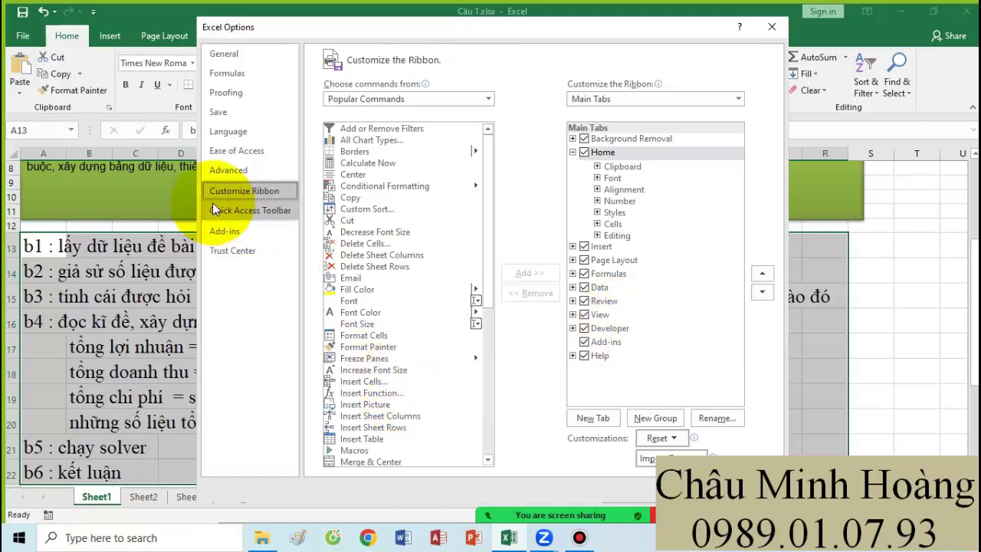
pyautogui.click(226, 233)
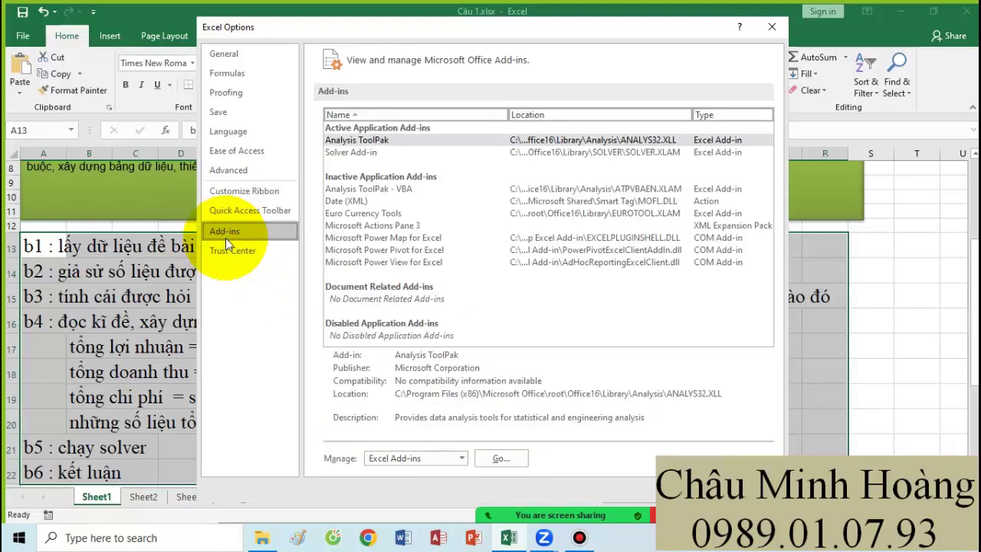
pyautogui.click(499, 457)
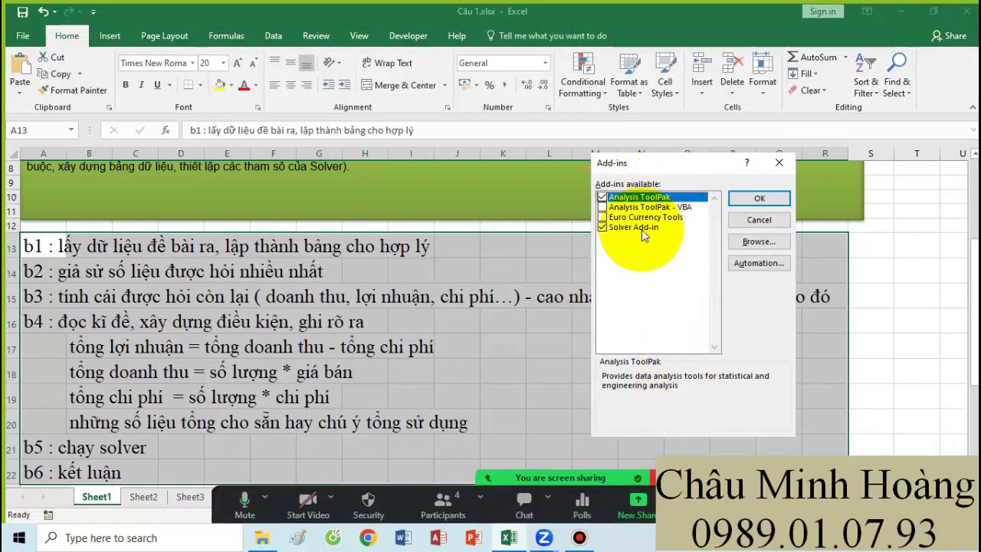
pyautogui.click(739, 198)
pyautogui.click(579, 366)
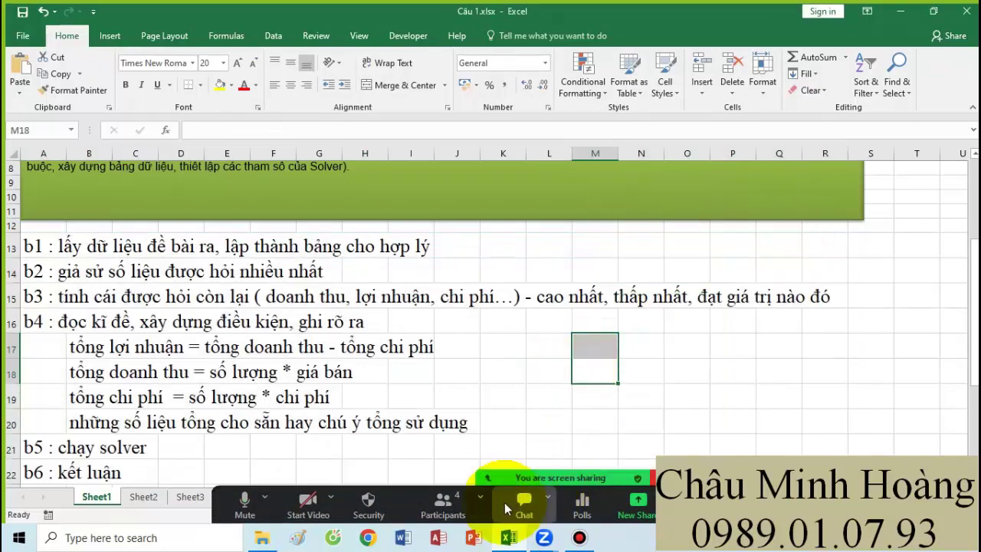
pyautogui.click(512, 521)
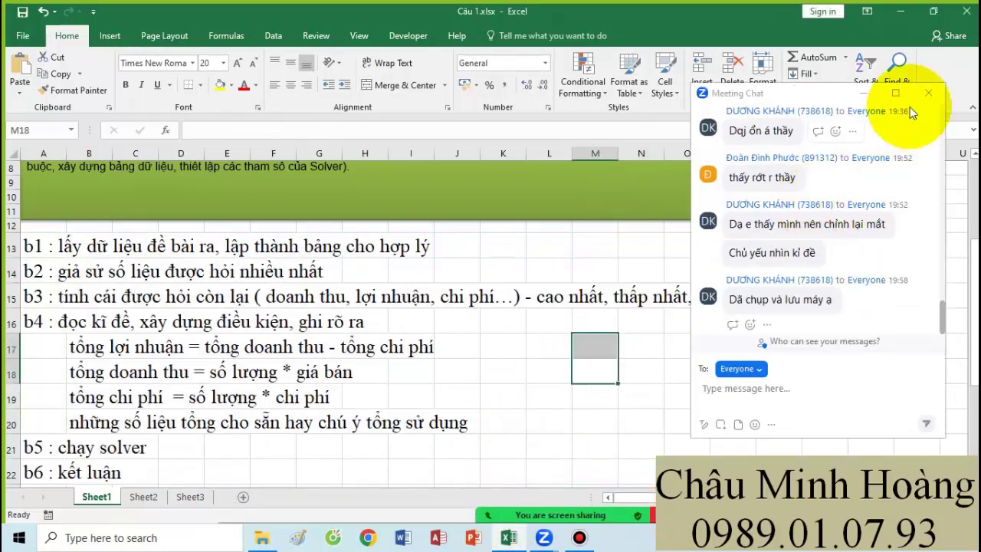
pyautogui.click(920, 100)
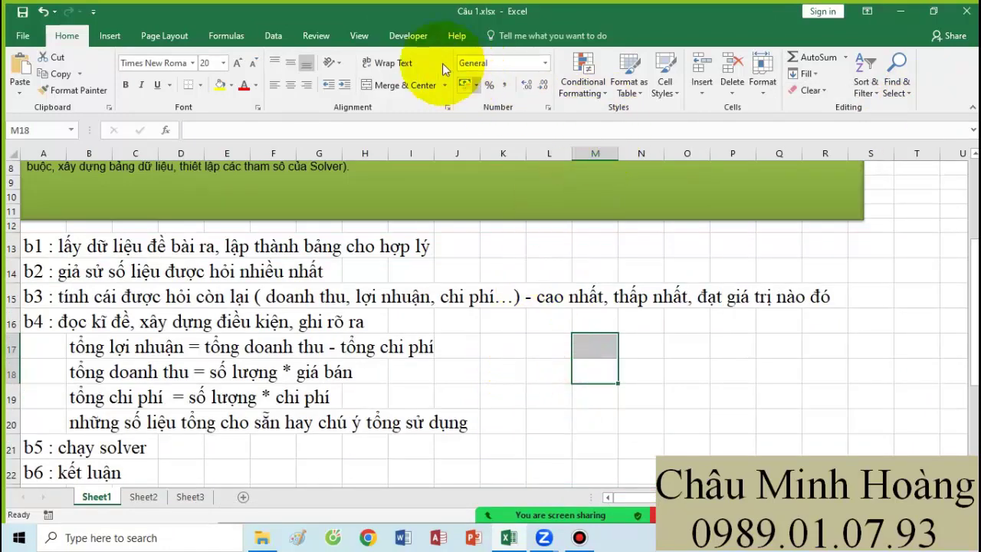
# Step: Open the Solver Parameters dialog to look over its fields, and close it without setting anything
pyautogui.click(273, 36)
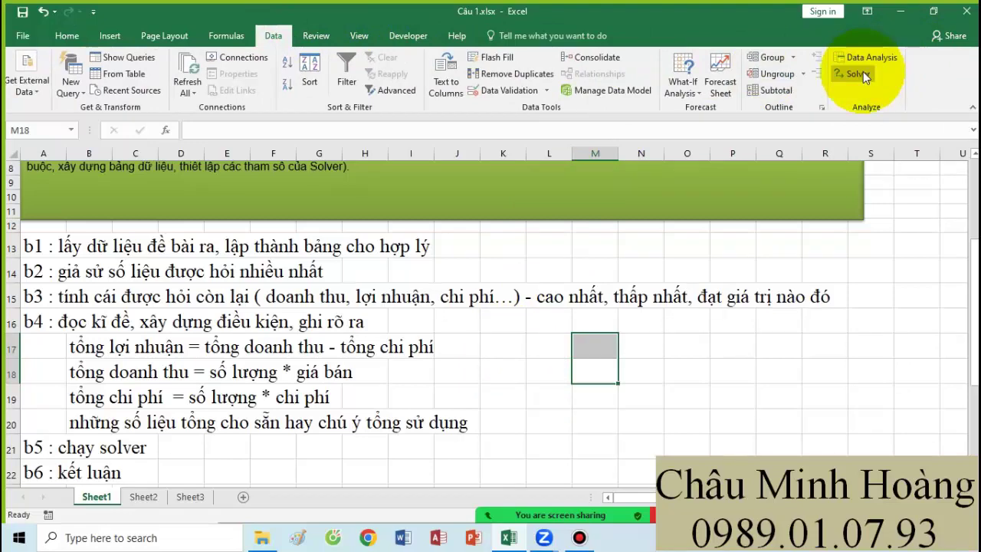
pyautogui.click(860, 75)
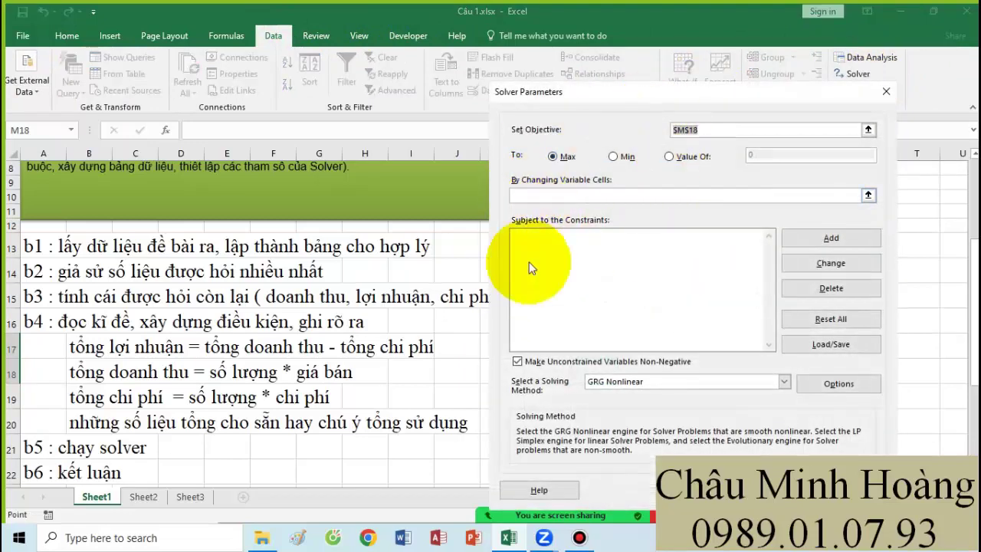
pyautogui.click(886, 92)
# Step: Set the font size to 20 for the empty range A23:S50 below the solution steps
pyautogui.scroll(-3, 394, 324)
pyautogui.moveTo(48, 324); pyautogui.dragTo(874, 453)
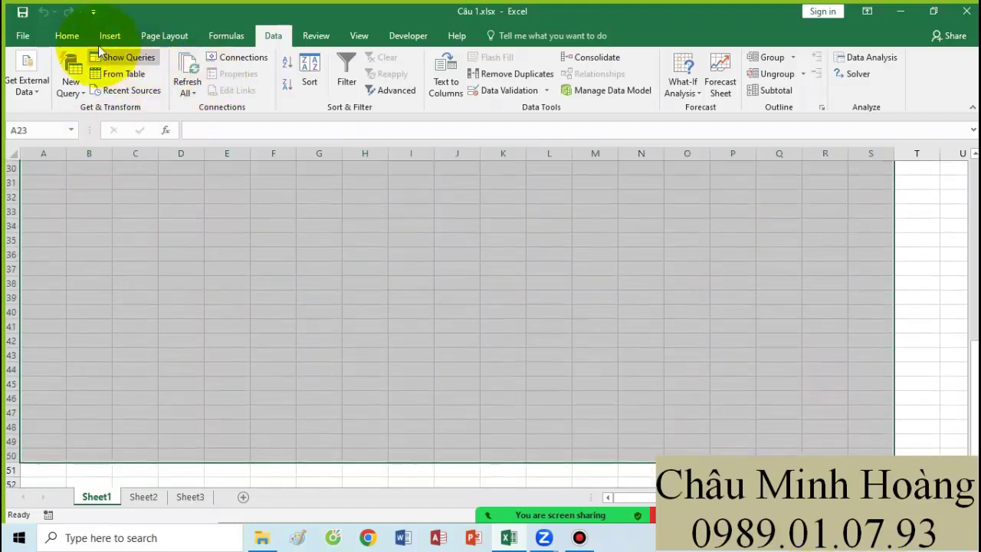
pyautogui.click(67, 36)
pyautogui.click(205, 63)
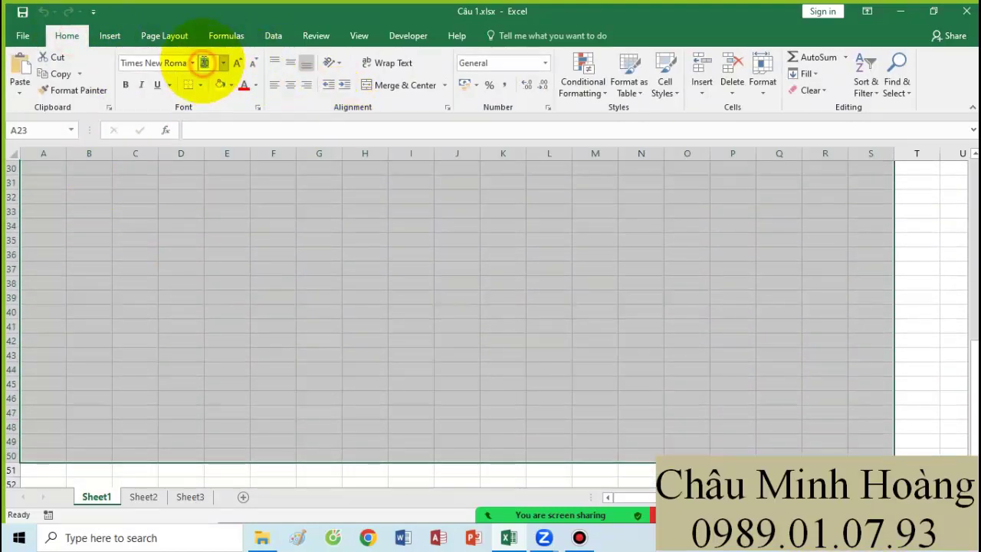
pyautogui.write('20')
pyautogui.press('Return')
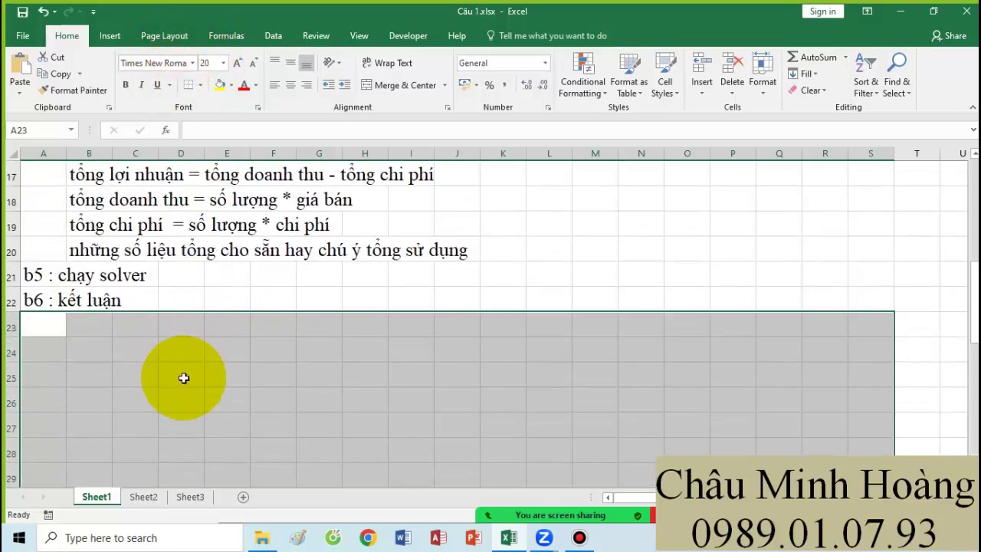
pyautogui.click(182, 375)
# Step: Consult the problem statement and enter the row label "công suất" in cell B24
pyautogui.scroll(5, 256, 370)
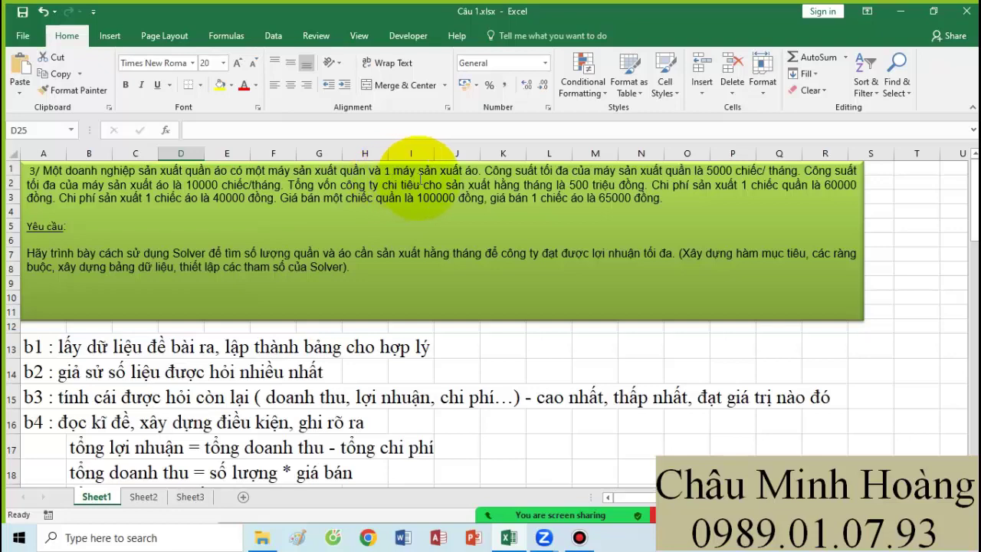
pyautogui.scroll(-6, 438, 317)
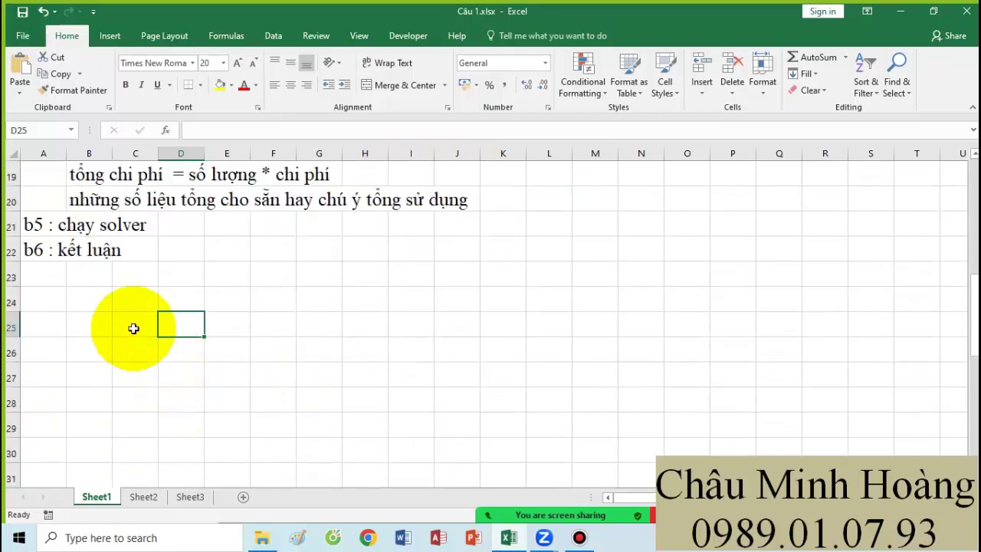
pyautogui.click(92, 300)
pyautogui.write('coong')
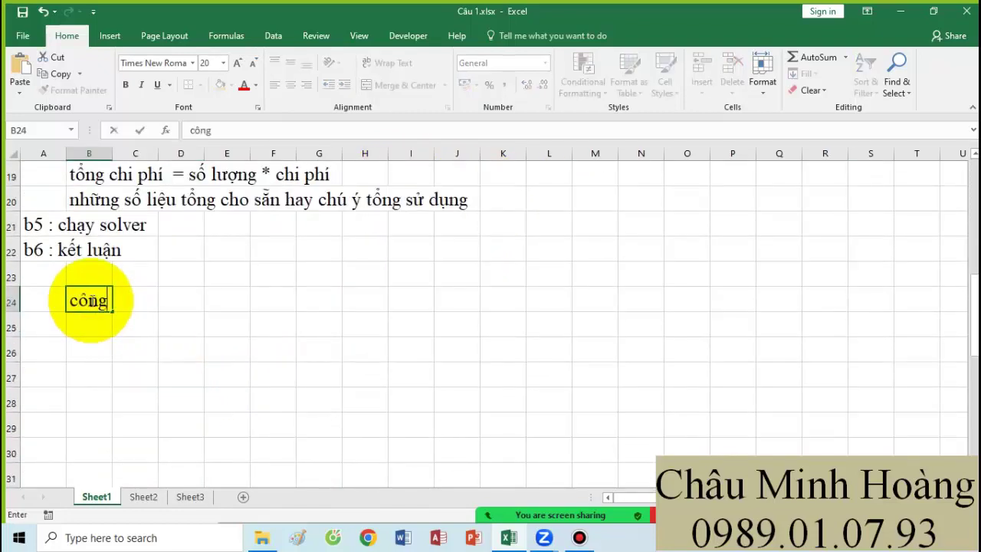
pyautogui.write(' suất')
pyautogui.press('Tab')
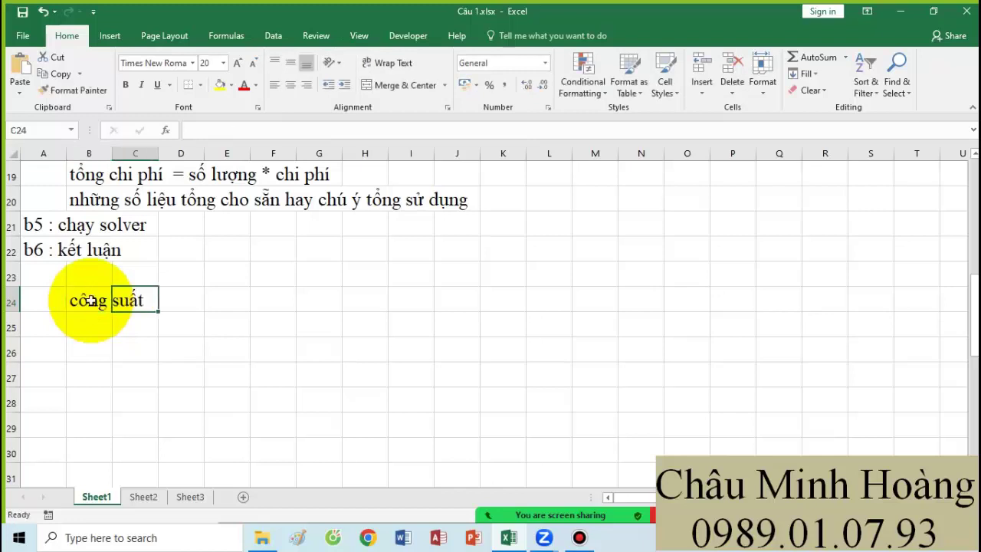
# Step: Enter the column headers "Áo" in C23 and "Quần" in D23 above the công suất row
pyautogui.click(145, 269)
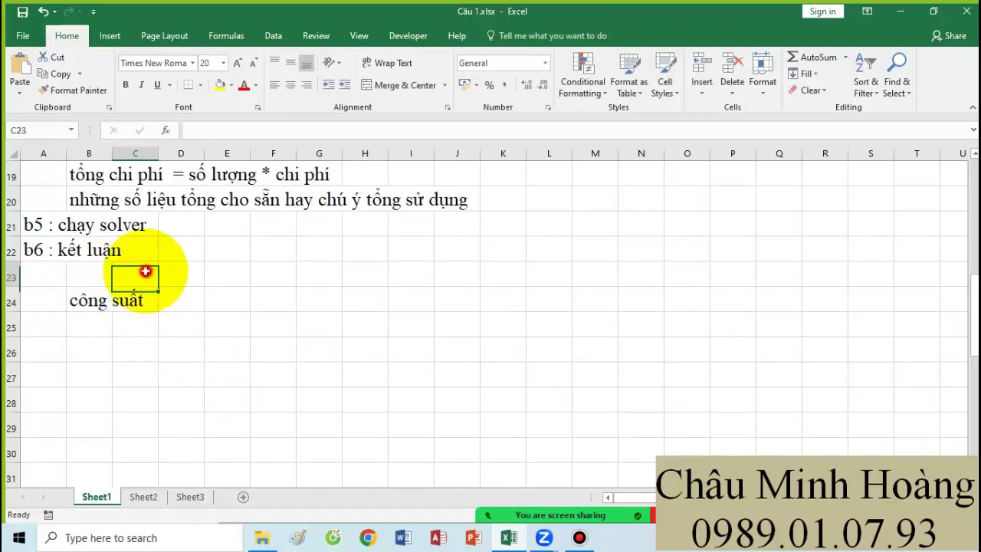
pyautogui.scroll(1, 182, 297)
pyautogui.write('Ao')
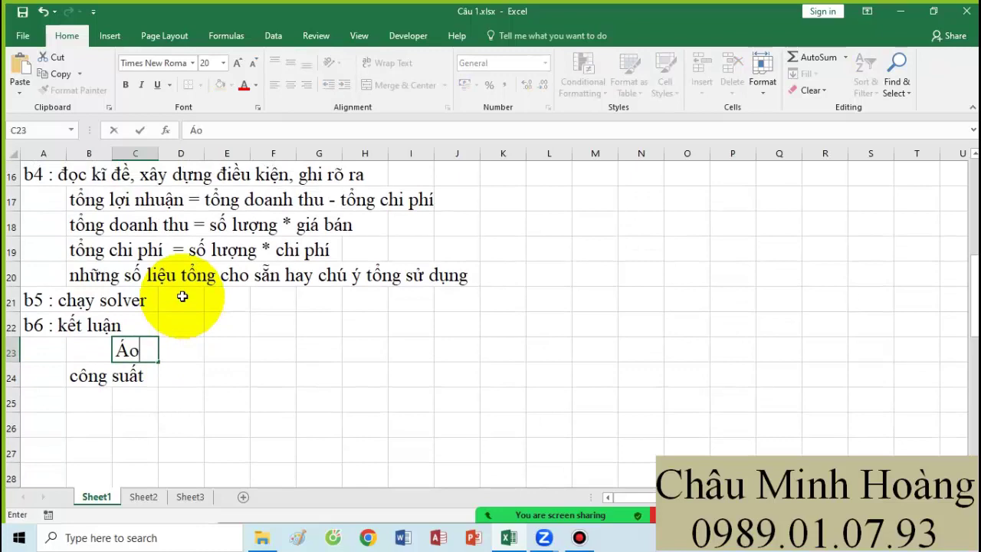
pyautogui.press('Tab')
pyautogui.write('Quânf')
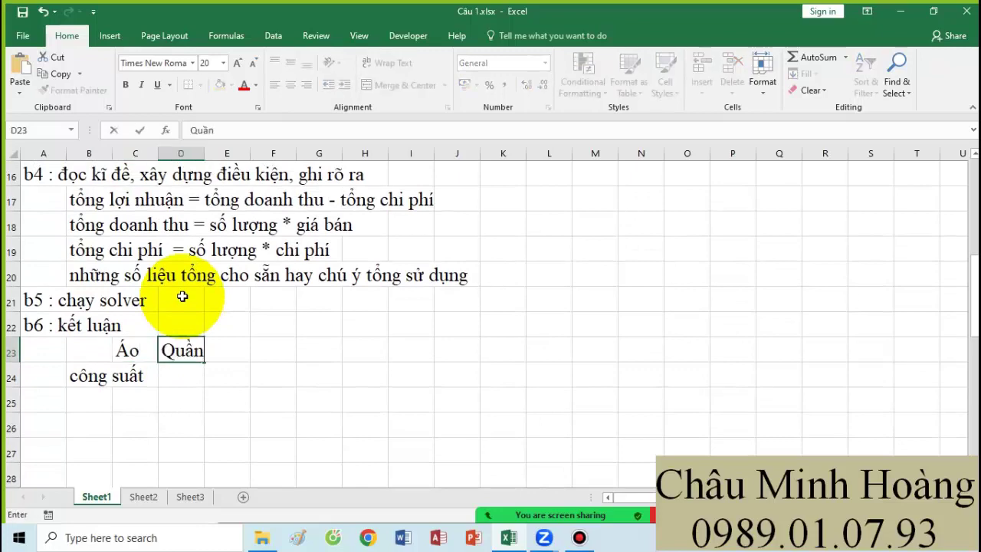
# Step: Widen columns B through E equally so the new data table has enough room
pyautogui.scroll(5, 413, 414)
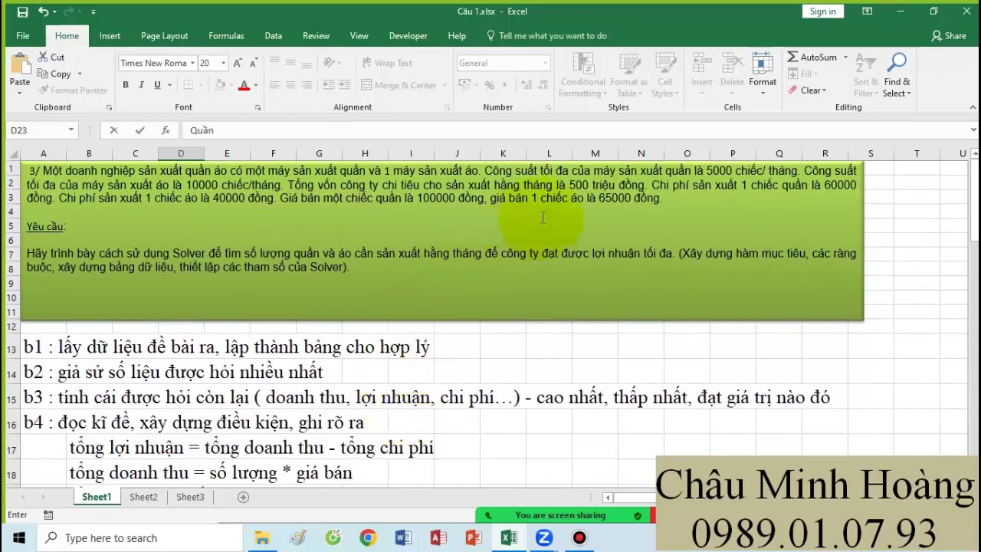
pyautogui.scroll(-1, 350, 280)
pyautogui.scroll(-6, 349, 281)
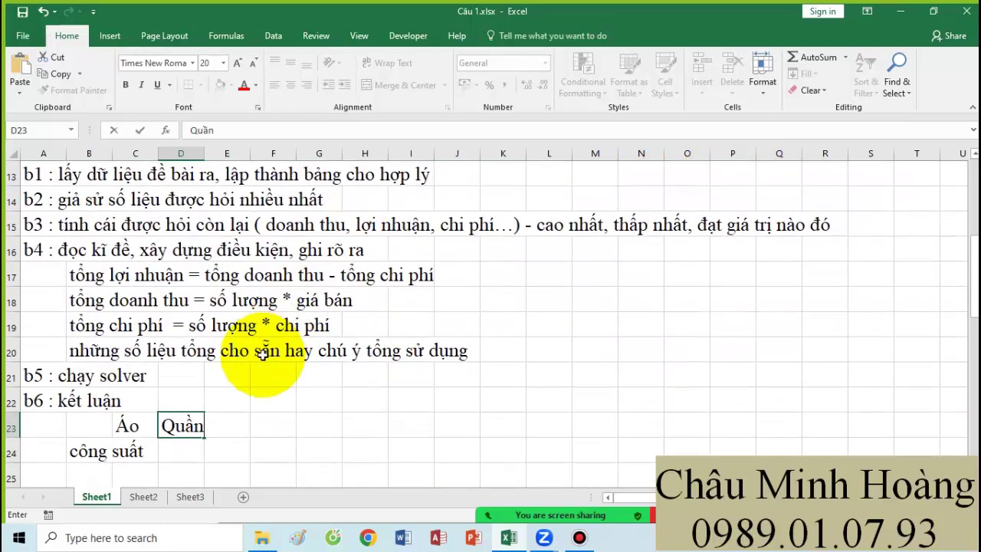
pyautogui.click(118, 158)
pyautogui.moveTo(118, 159); pyautogui.dragTo(222, 158)
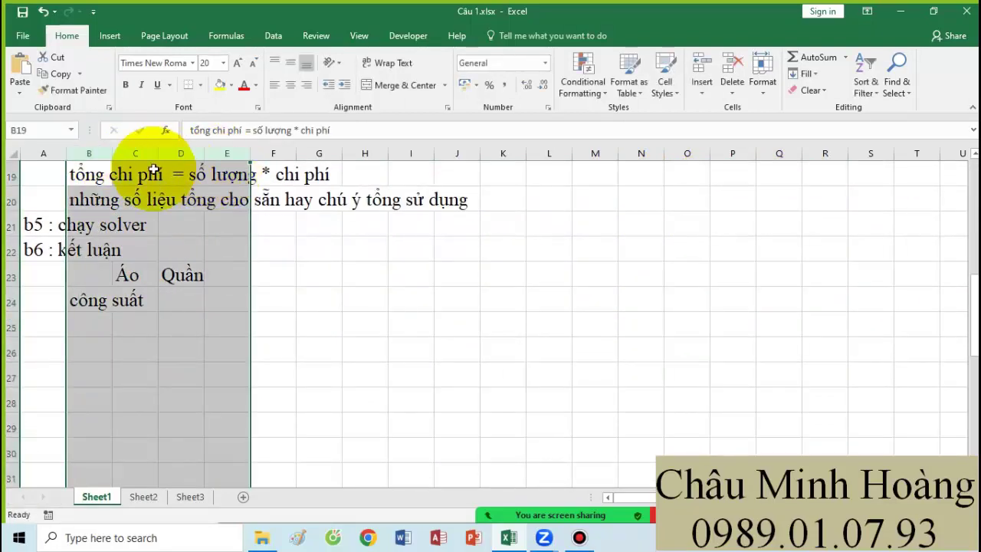
pyautogui.moveTo(157, 157); pyautogui.dragTo(247, 157)
pyautogui.click(277, 346)
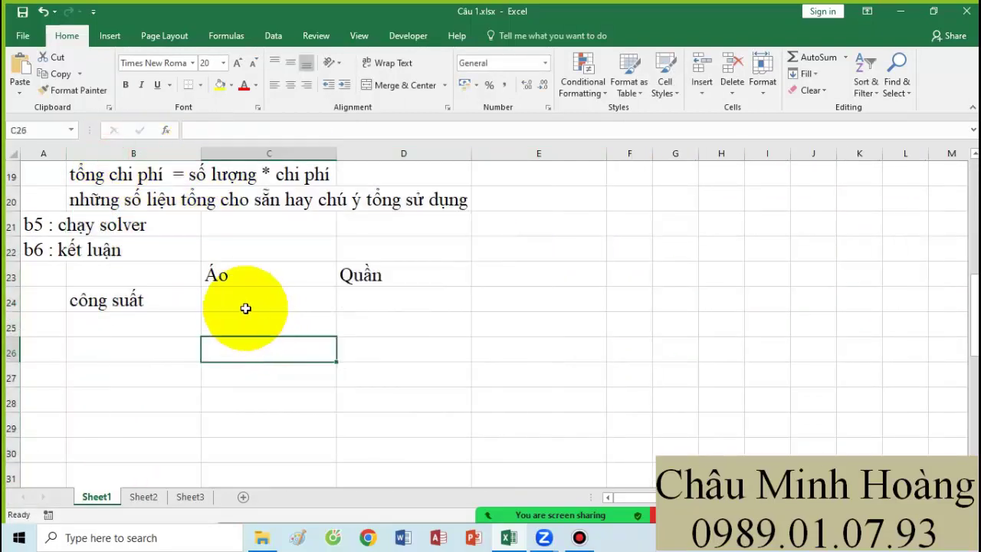
# Step: Fill the công suất row with 10000 for Áo in C24 and 5000 for Quần in D24
pyautogui.click(236, 300)
pyautogui.write('10000')
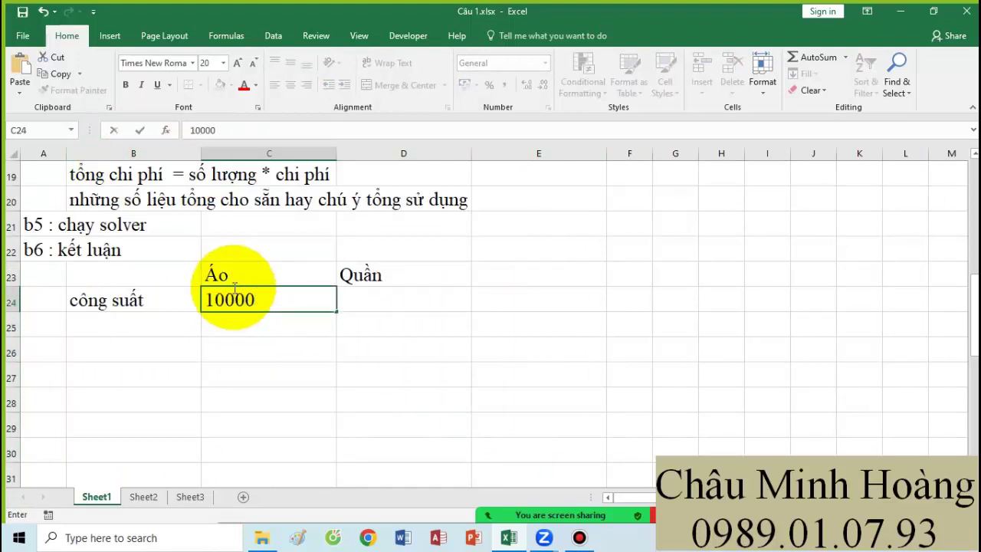
pyautogui.press('Tab')
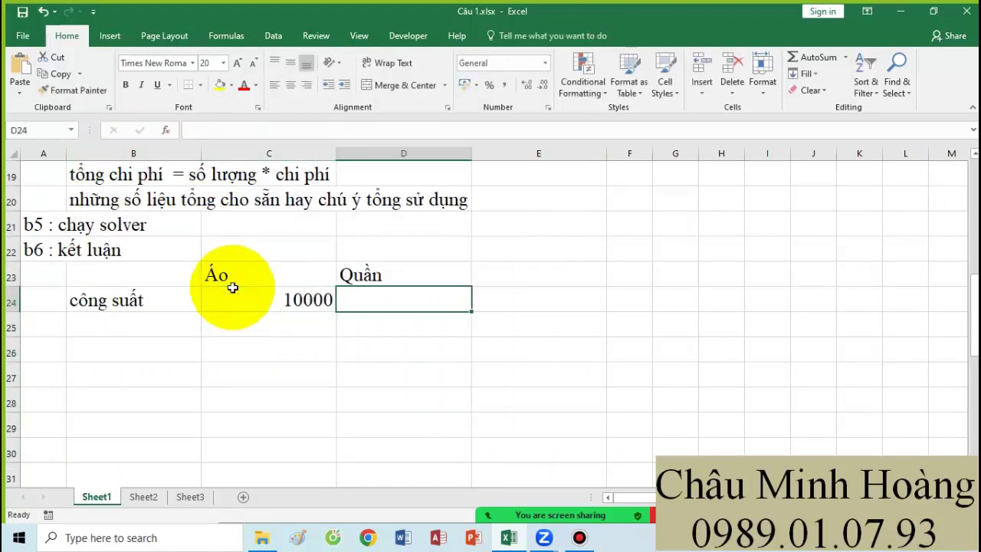
pyautogui.write('50000')
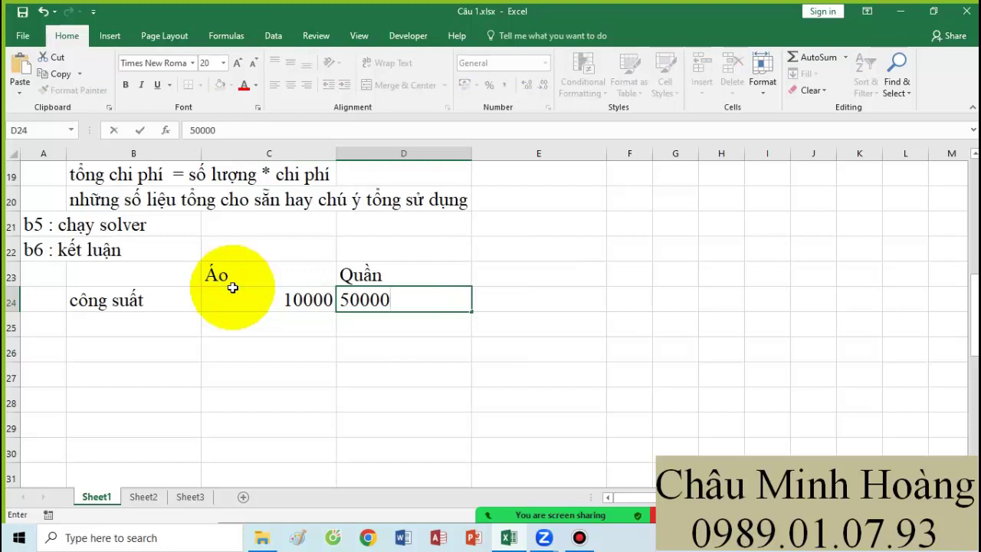
pyautogui.press('BackSpace')
pyautogui.press('Return')
# Step: Format the table area starting at B23 as Number with 0 decimal places and the 1000 separator
pyautogui.moveTo(123, 273); pyautogui.dragTo(716, 477)
pyautogui.rightClick(716, 434)
pyautogui.click(754, 385)
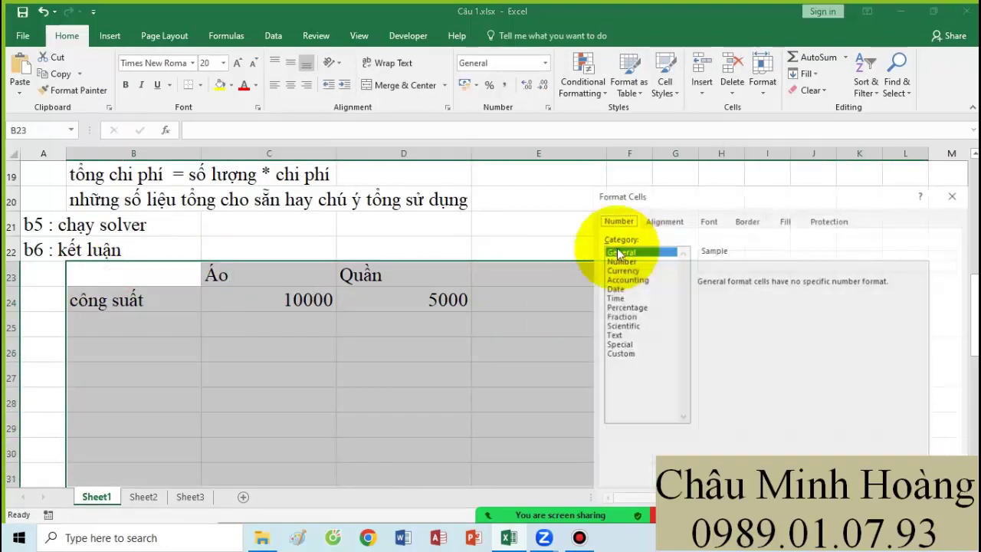
pyautogui.click(621, 260)
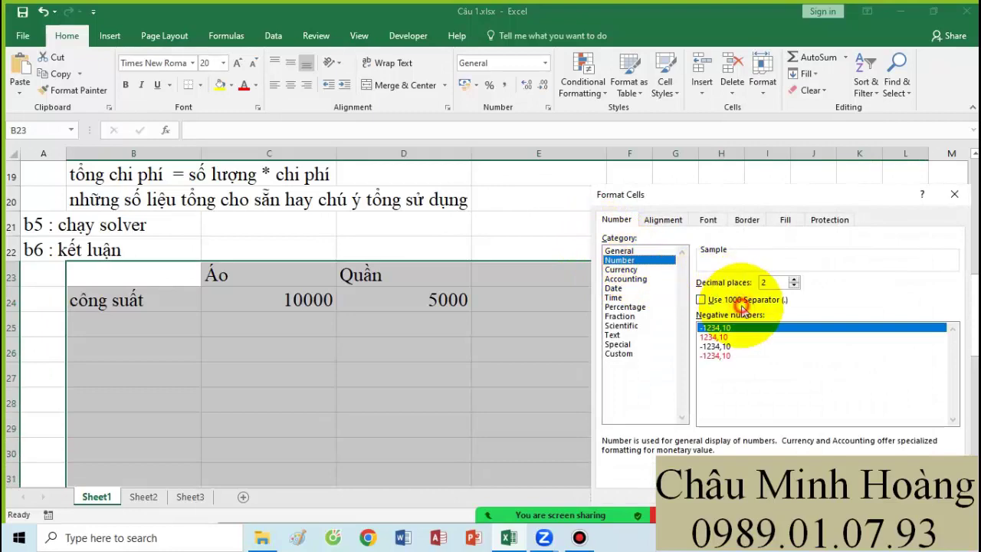
pyautogui.click(740, 300)
pyautogui.click(794, 286)
pyautogui.click(793, 286)
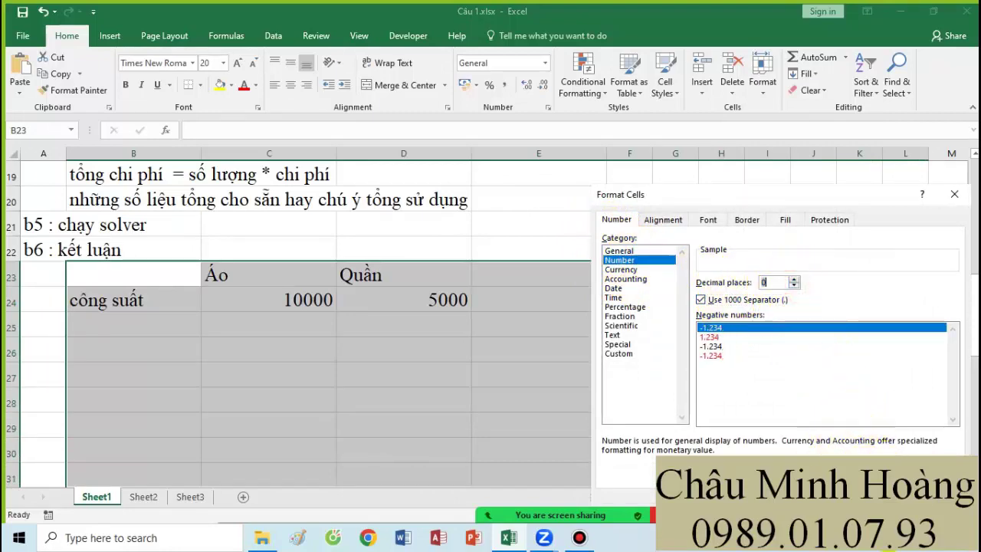
pyautogui.click(869, 471)
pyautogui.click(525, 418)
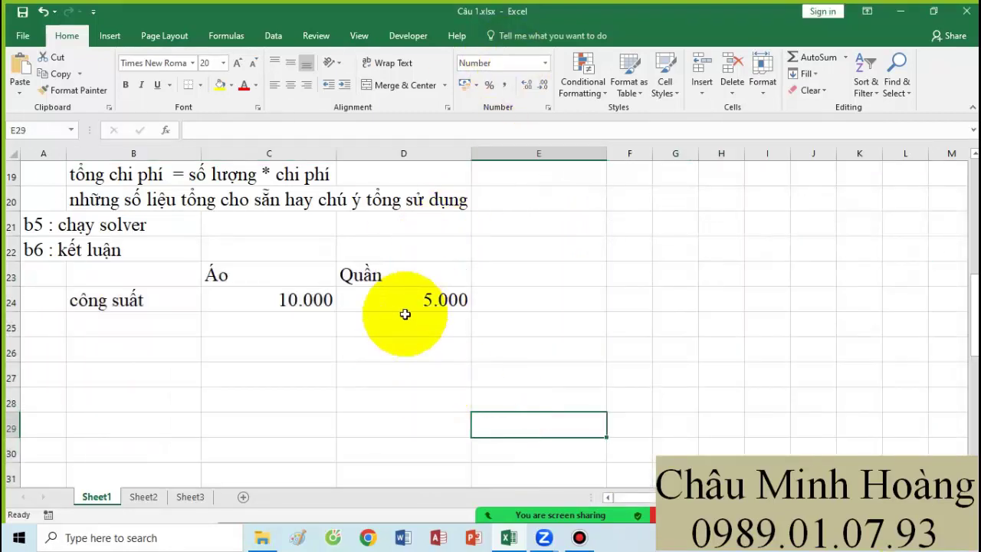
# Step: Enter the label "vốn" in E23 with the capital amount 500000000 beside it in F23
pyautogui.scroll(6, 405, 313)
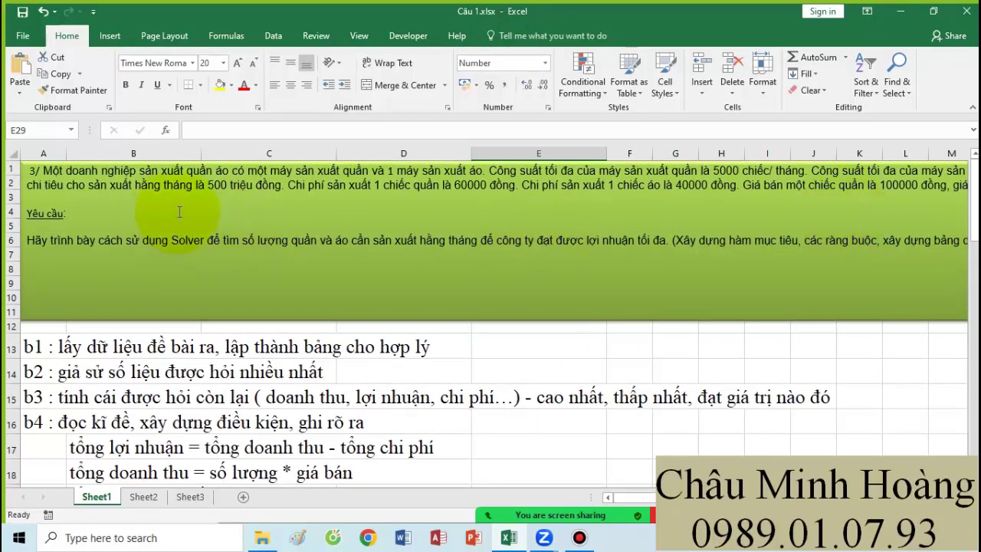
pyautogui.scroll(-5, 394, 192)
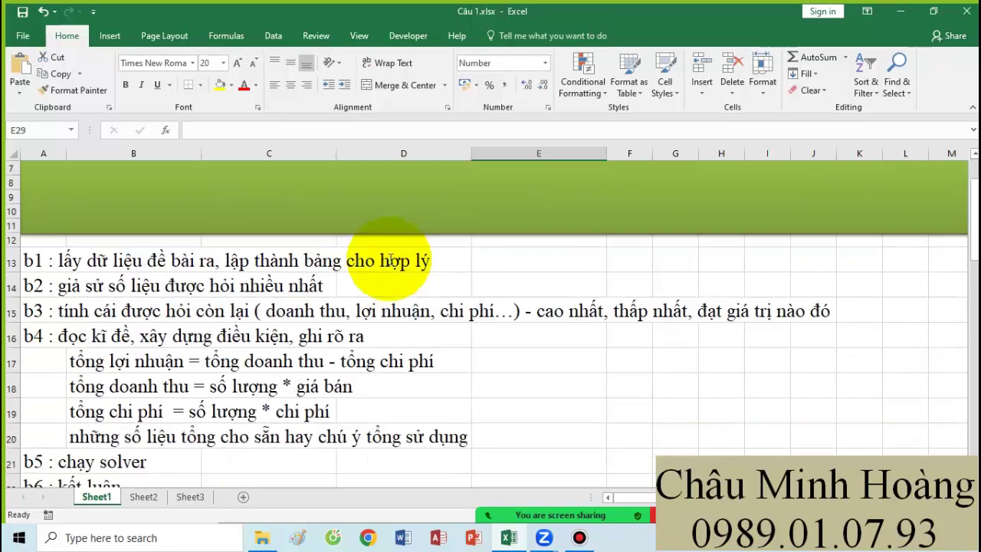
pyautogui.click(551, 352)
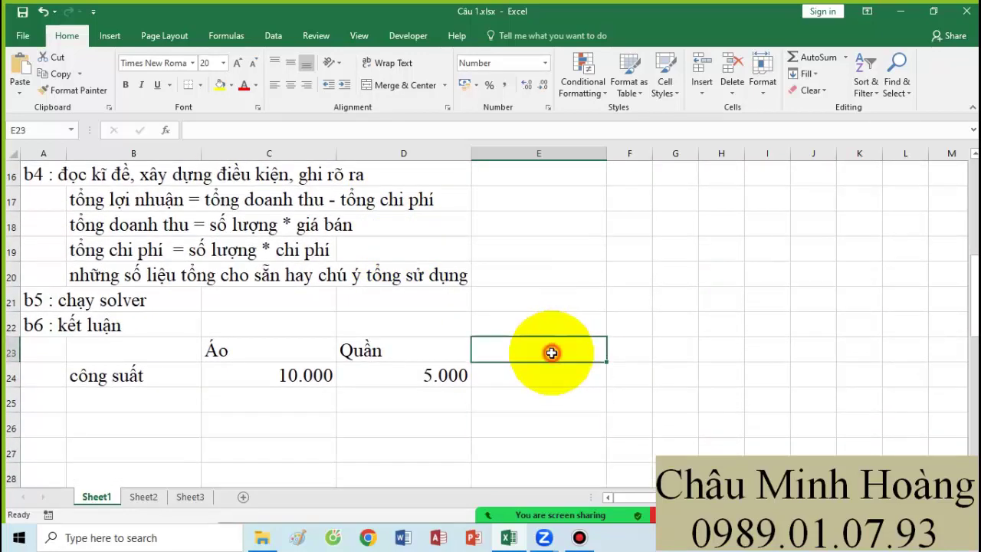
pyautogui.write('vô')
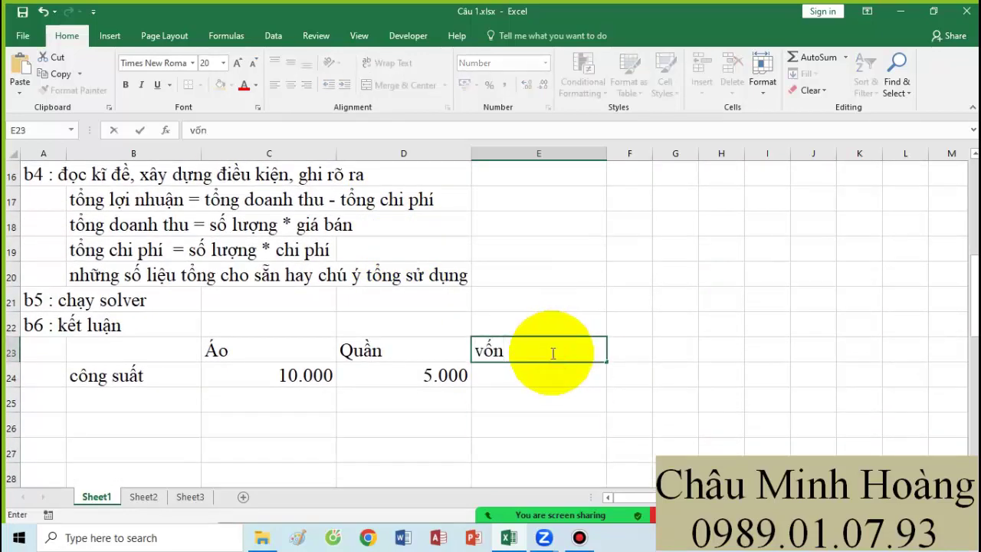
pyautogui.press('Tab')
pyautogui.write('500.')
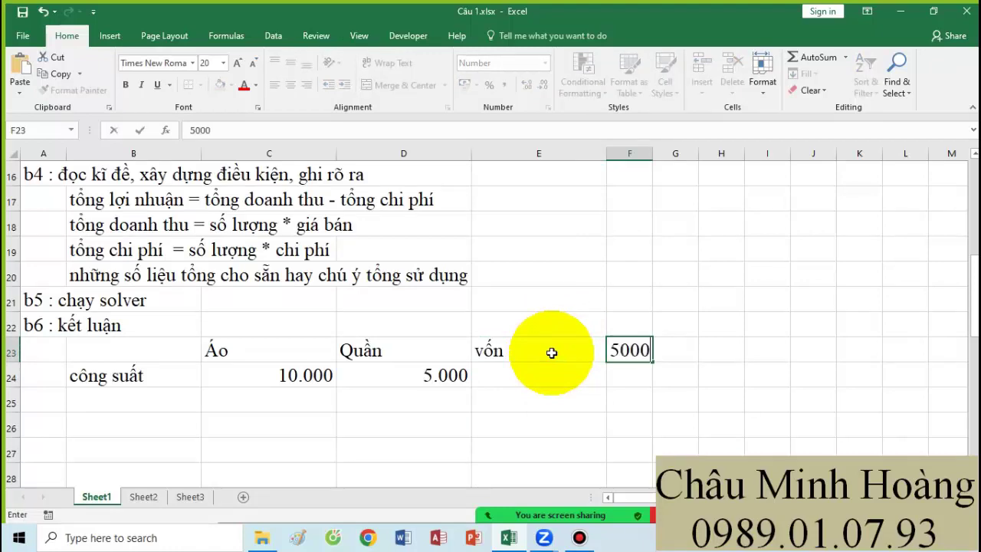
pyautogui.write('000.000')
pyautogui.press('Return')
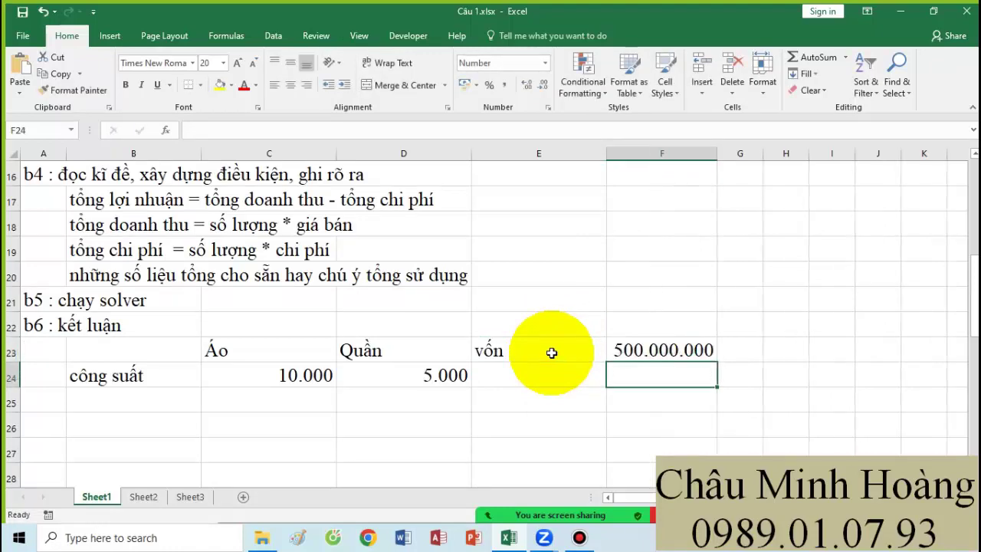
# Step: Add a "chi phí sản xuất" row in B25 with 40000 for Áo and 60000 for Quần
pyautogui.scroll(5, 544, 349)
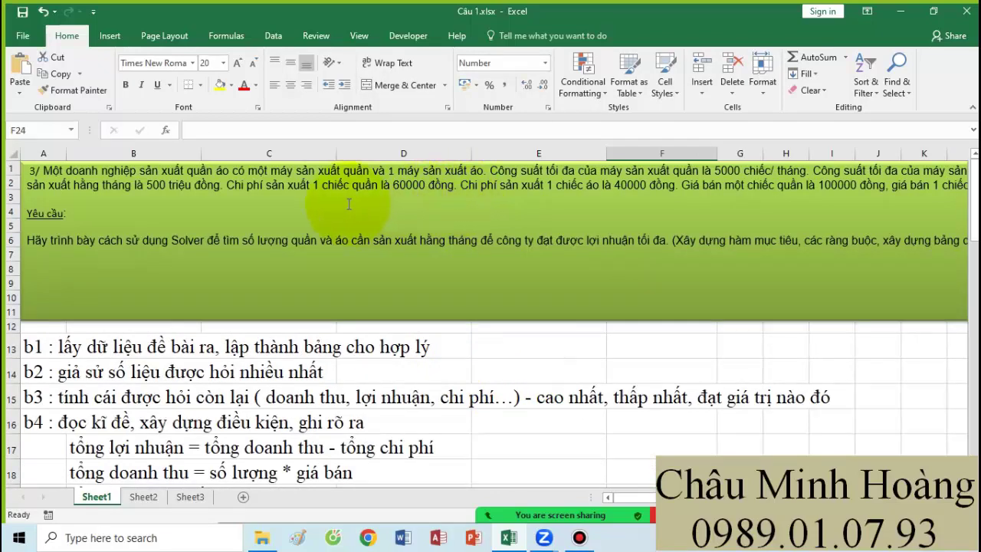
pyautogui.scroll(-4, 562, 235)
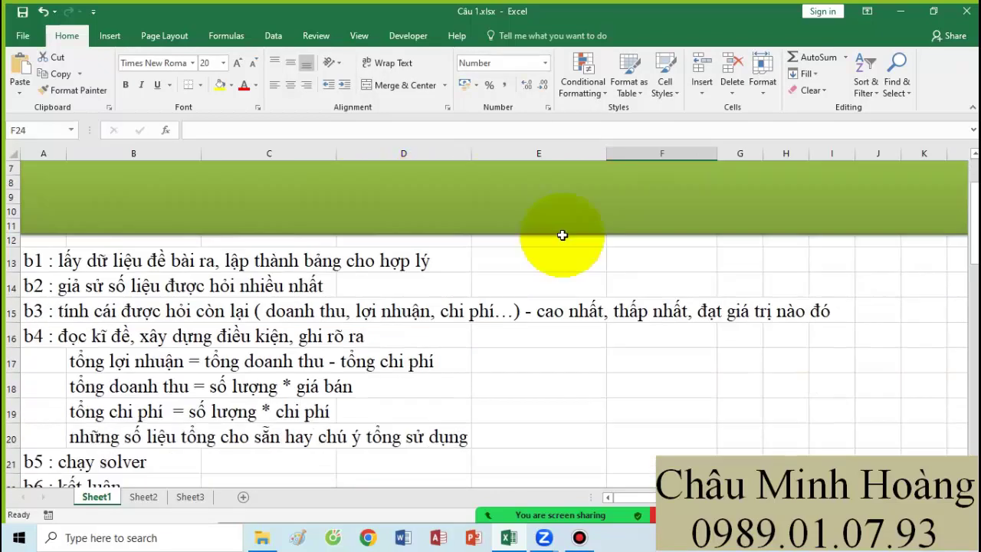
pyautogui.click(161, 474)
pyautogui.write('chi ph')
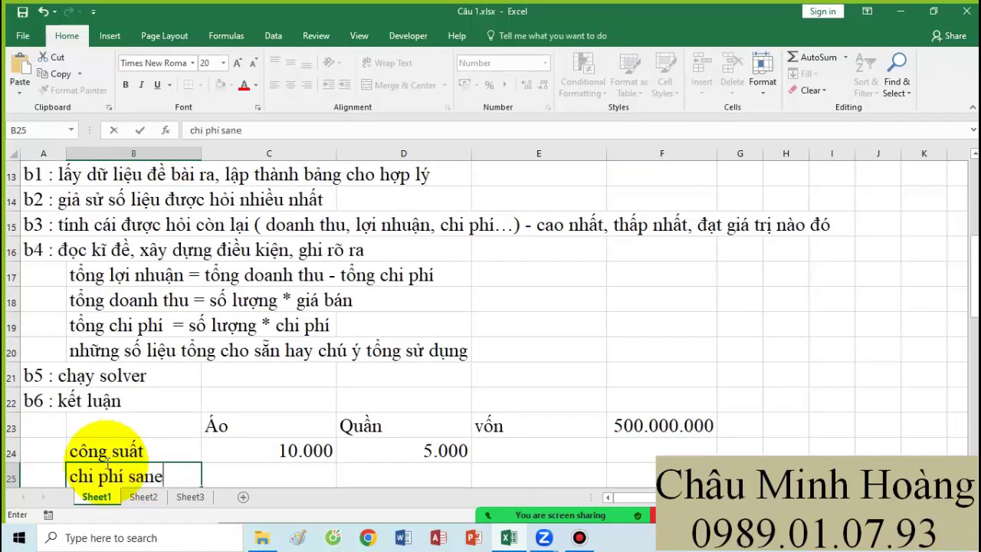
pyautogui.write('í sản xuất')
pyautogui.press('Tab')
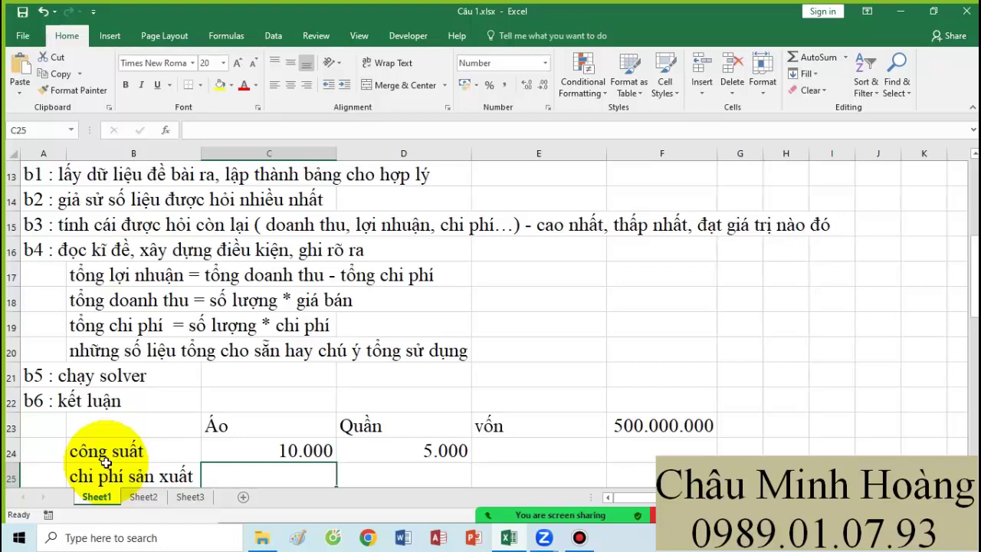
pyautogui.write('400')
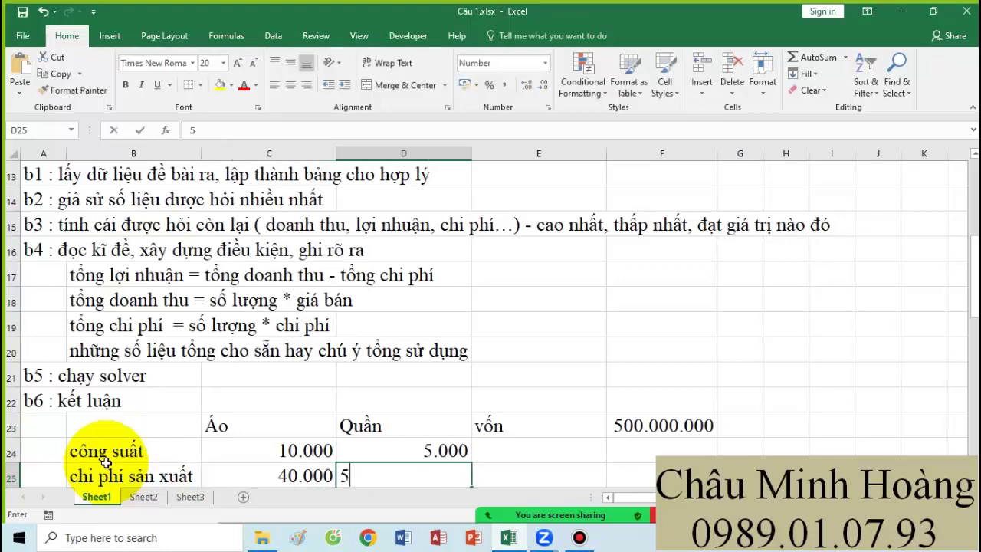
pyautogui.press('BackSpace')
pyautogui.write('60000')
pyautogui.press('Return')
# Step: Add a "Giá bán" row in B26 with 65000 for Áo and 100000 for Quần, taken from the problem text
pyautogui.scroll(4, 322, 329)
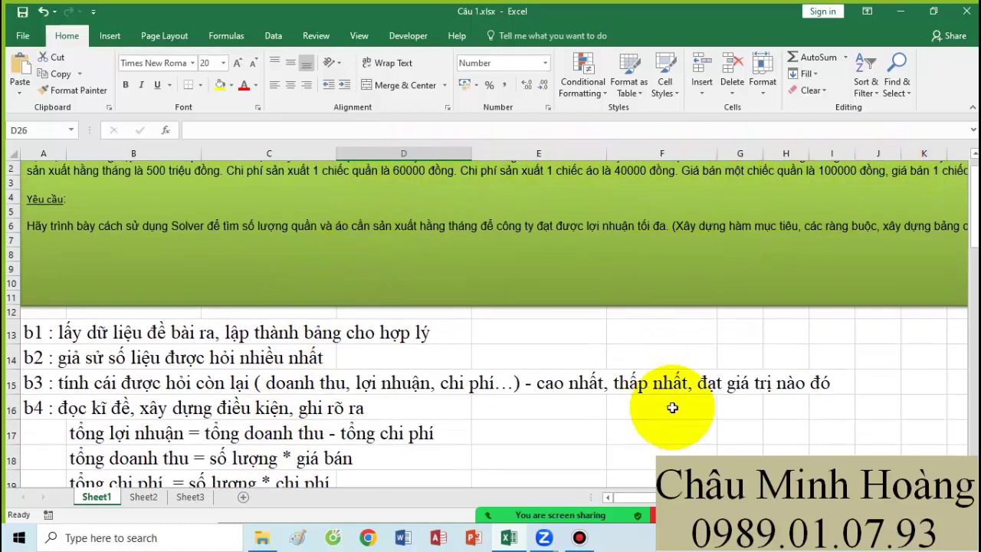
pyautogui.hscroll(1, 904, 458)
pyautogui.hscroll(3, 904, 456)
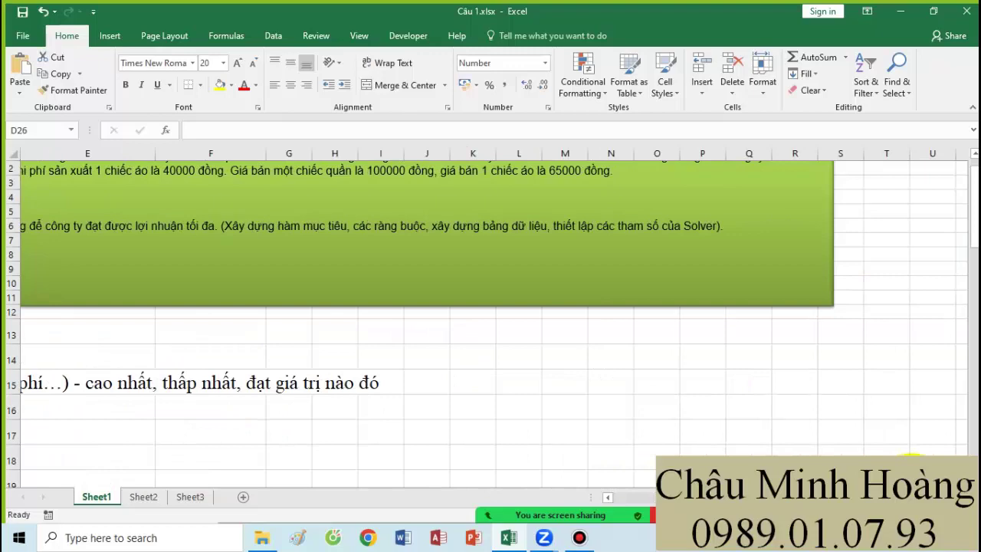
pyautogui.hscroll(-4, 910, 458)
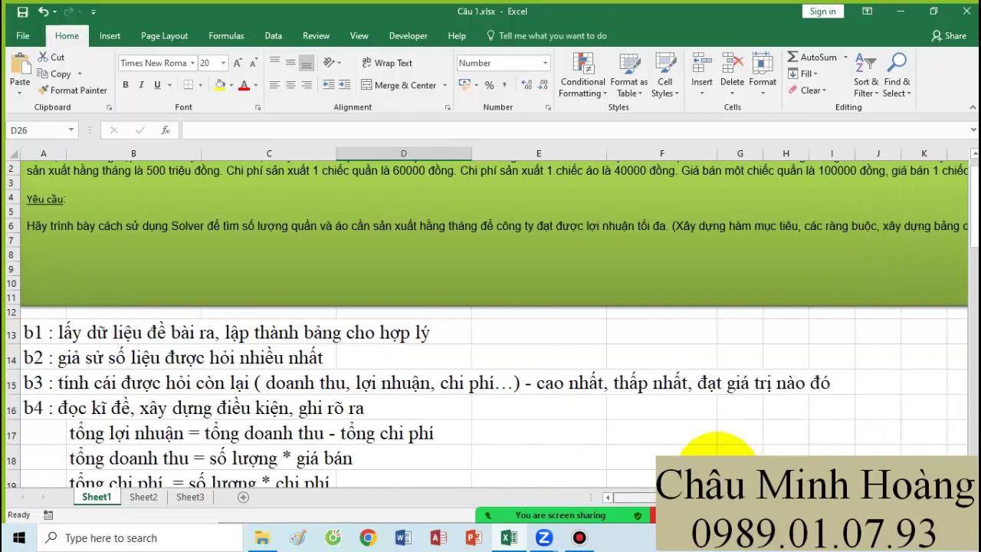
pyautogui.scroll(-3, 633, 380)
pyautogui.scroll(-2, 634, 380)
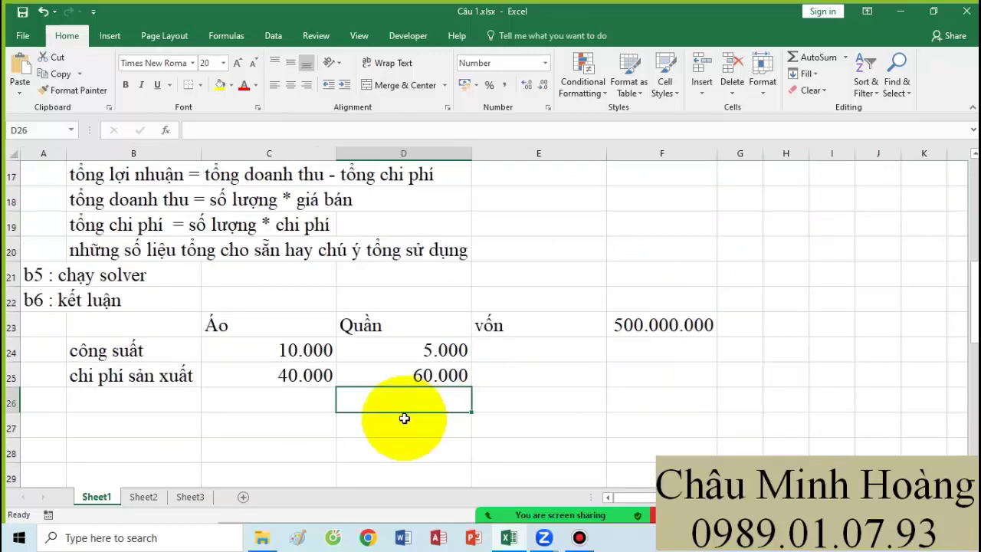
pyautogui.click(303, 405)
pyautogui.write('65000')
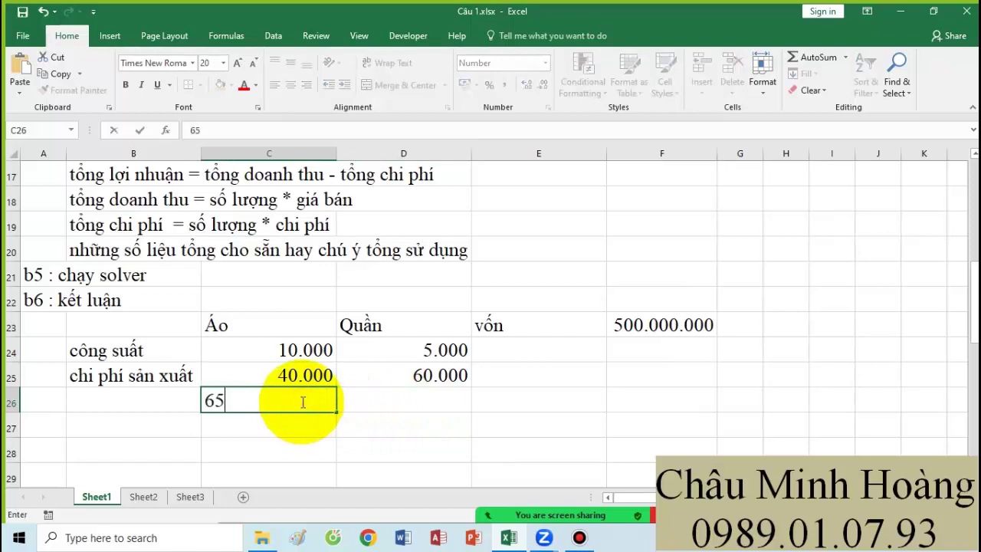
pyautogui.click(385, 397)
pyautogui.write('`')
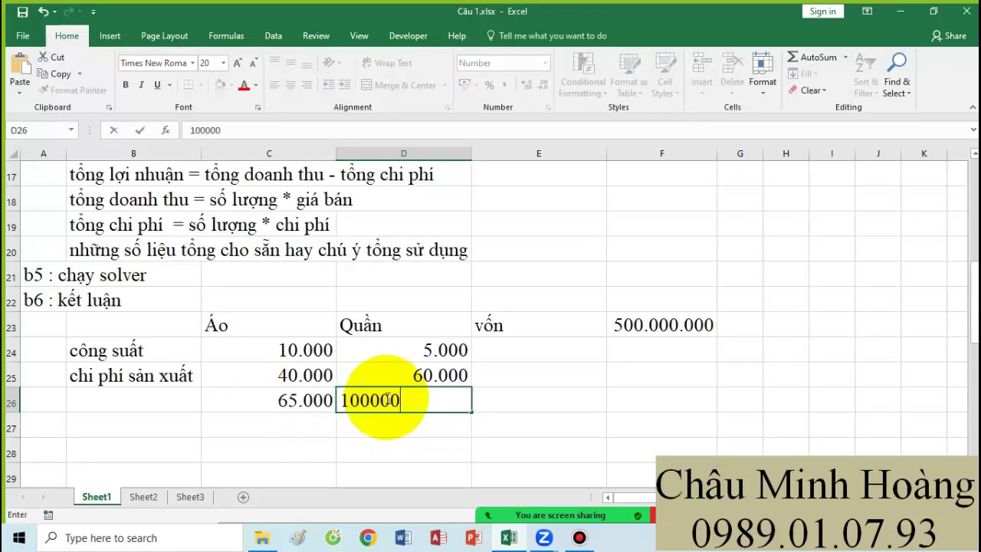
pyautogui.press('Left')
pyautogui.press('Left')
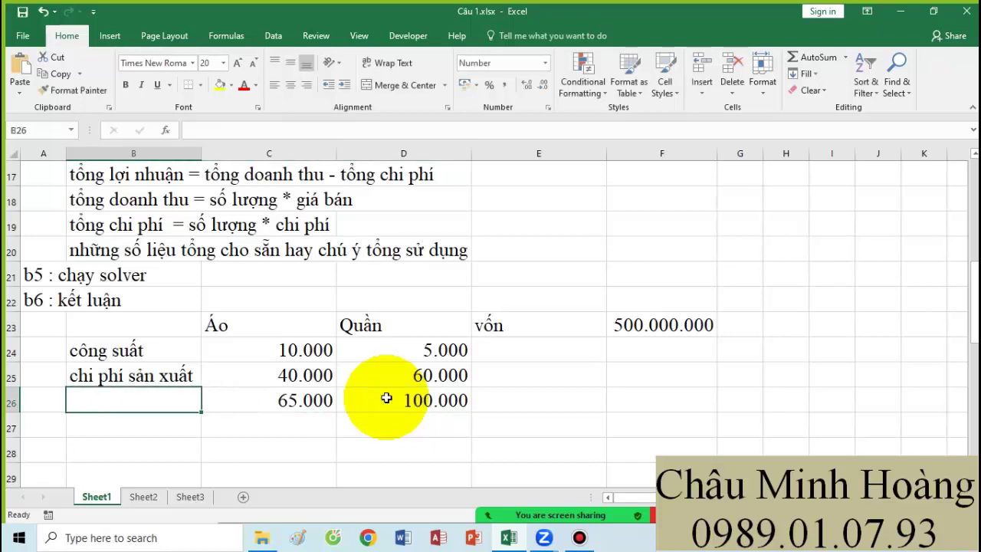
pyautogui.write('Giá bá')
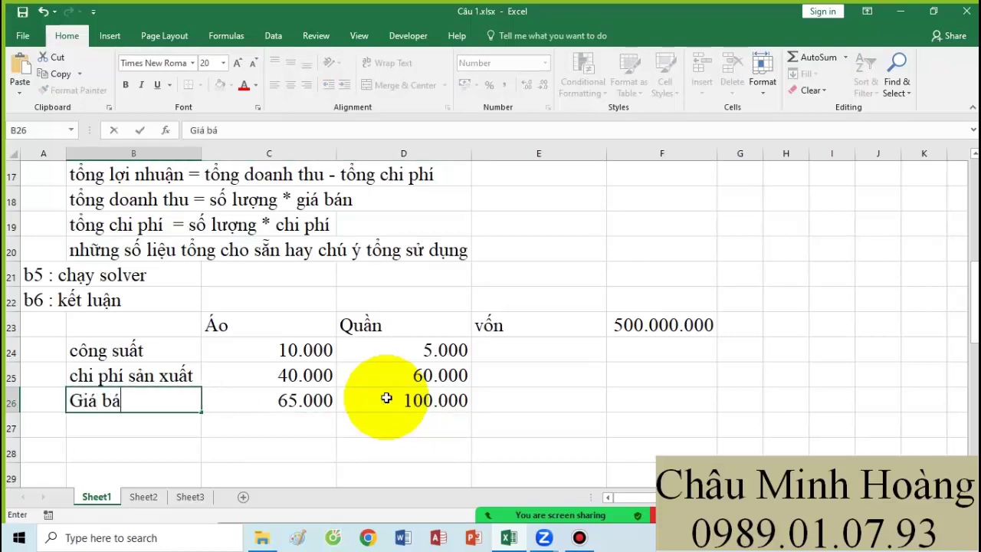
pyautogui.write('n')
pyautogui.press('Return')
# Step: Review the problem's requirement for the quantities asked for and the profit objective, and compare it with the solution steps
pyautogui.scroll(5, 576, 361)
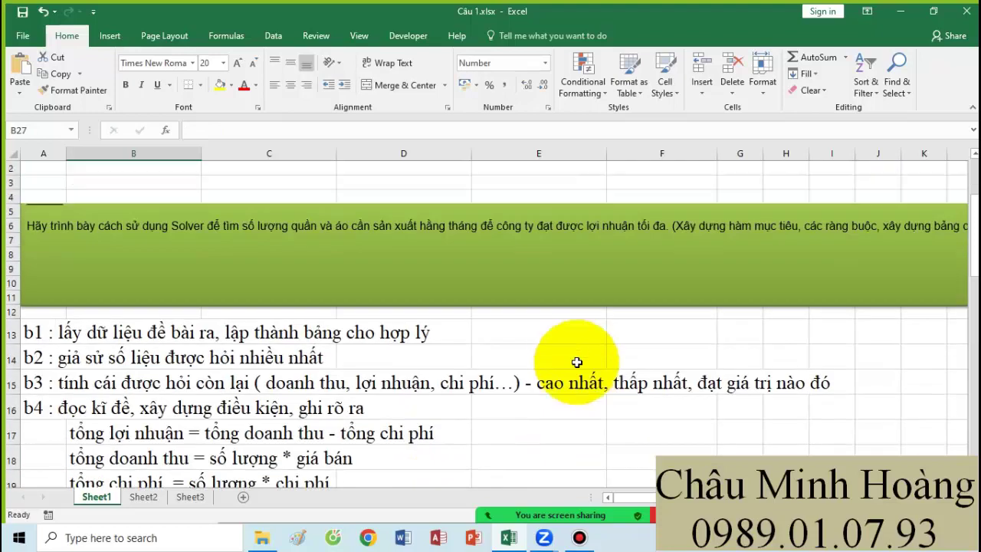
pyautogui.scroll(1, 576, 361)
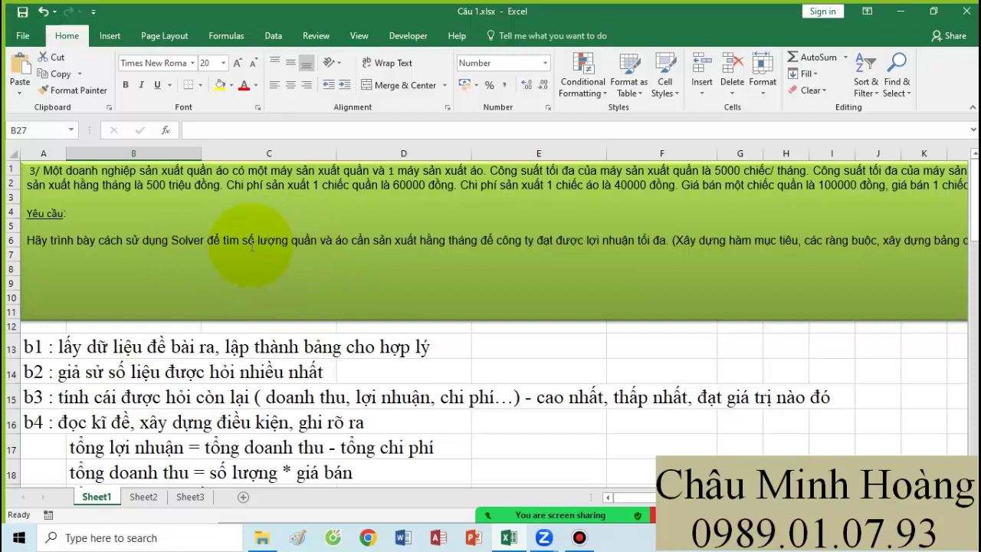
pyautogui.moveTo(242, 240); pyautogui.dragTo(350, 241)
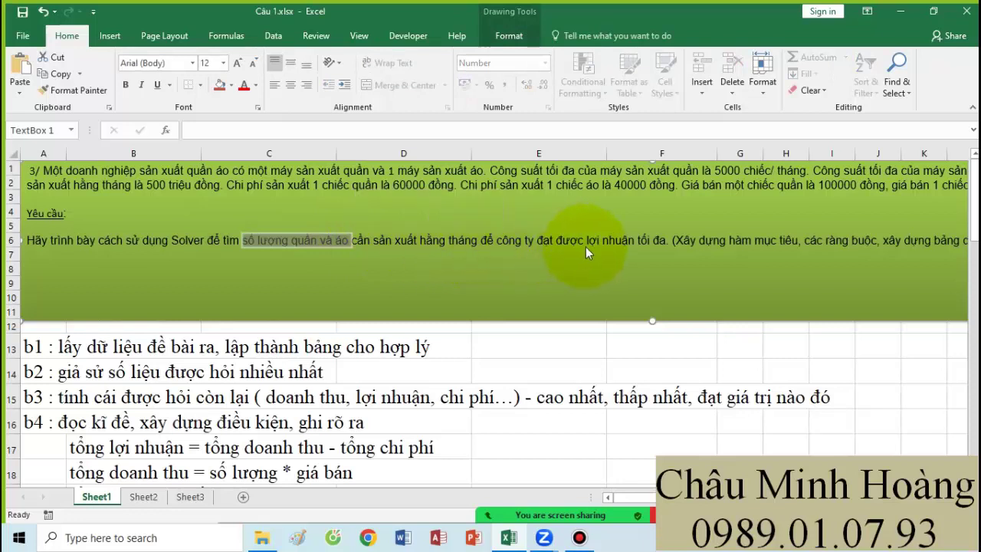
pyautogui.moveTo(586, 243); pyautogui.dragTo(664, 242)
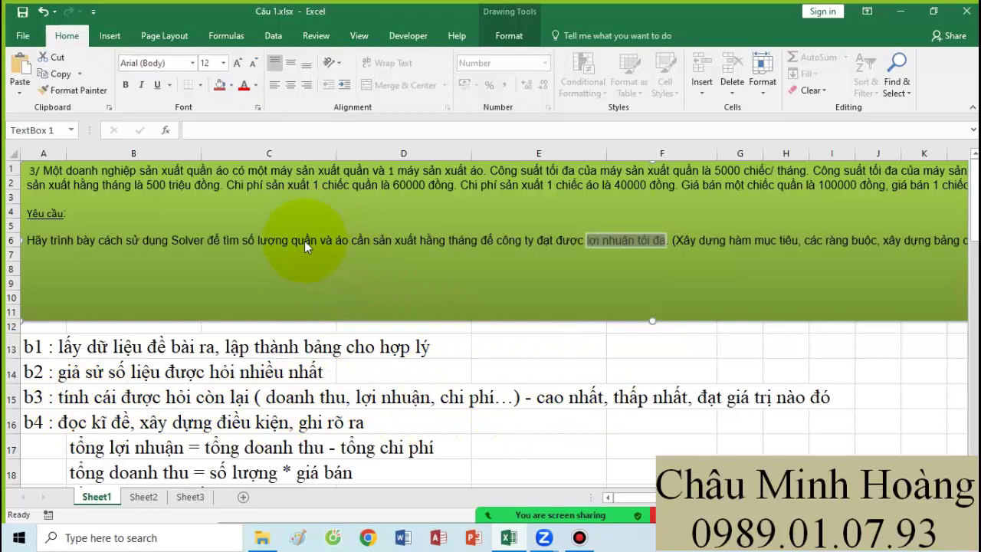
pyautogui.scroll(-5, 364, 246)
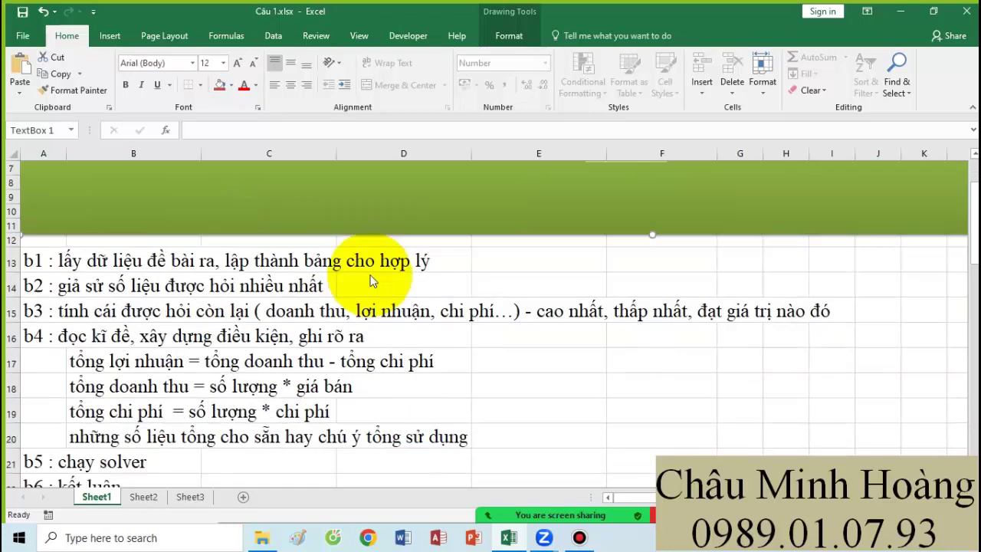
pyautogui.scroll(5, 369, 276)
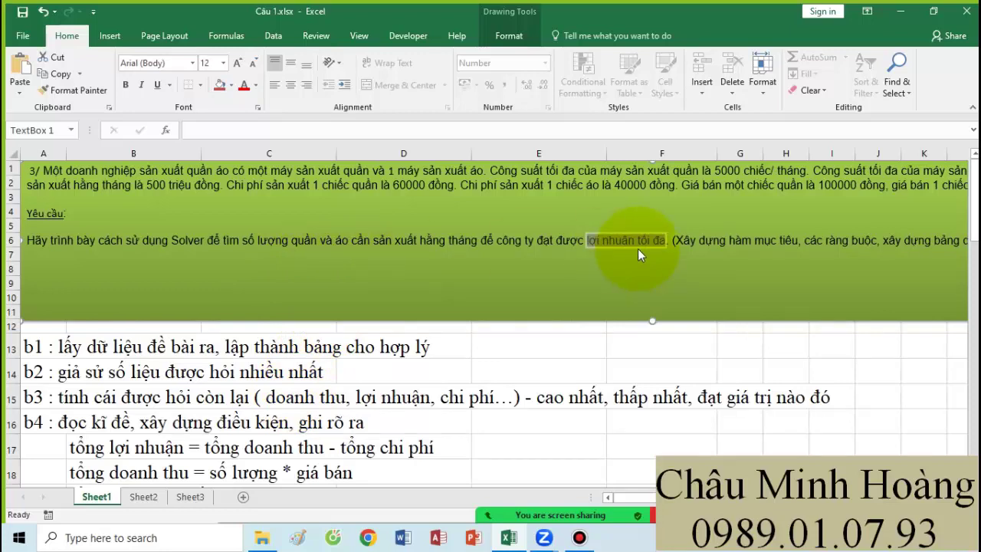
pyautogui.scroll(-7, 620, 272)
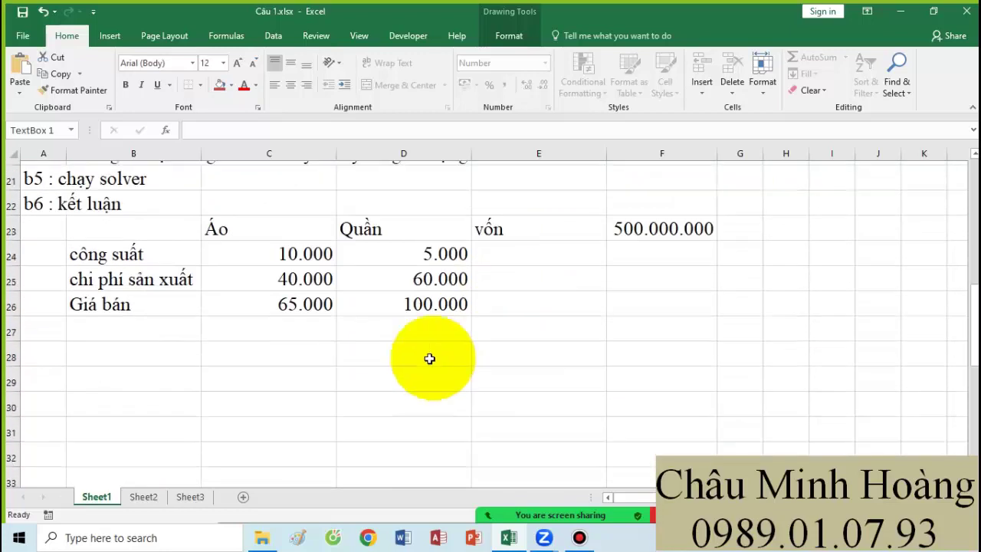
# Step: Add a "số lượng sản xuất" row in B27 with an assumed quantity of 1 for both Áo and Quần
pyautogui.click(134, 304)
pyautogui.write('số lượng sản xuất')
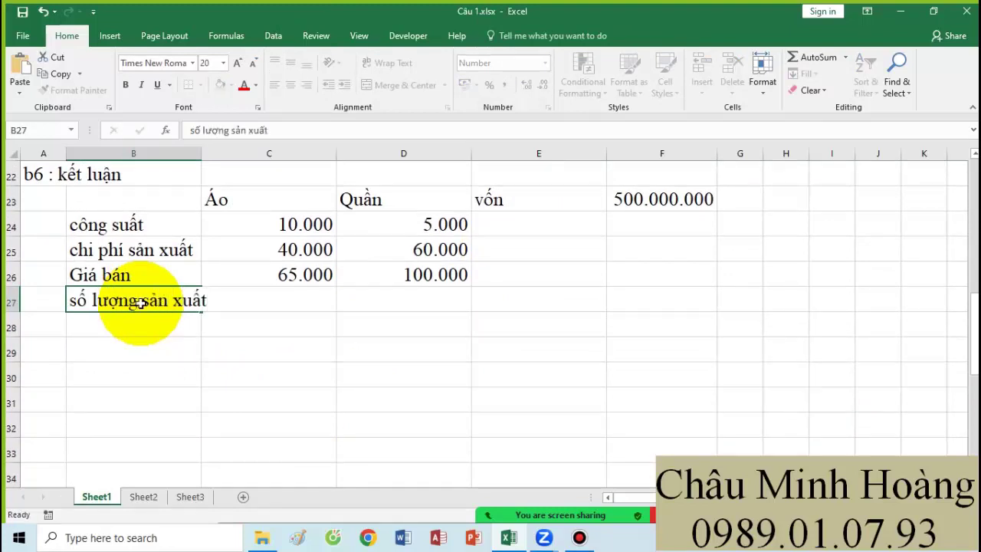
pyautogui.press('Right')
pyautogui.write('1')
pyautogui.press('Right')
pyautogui.write('1')
pyautogui.press('Right')
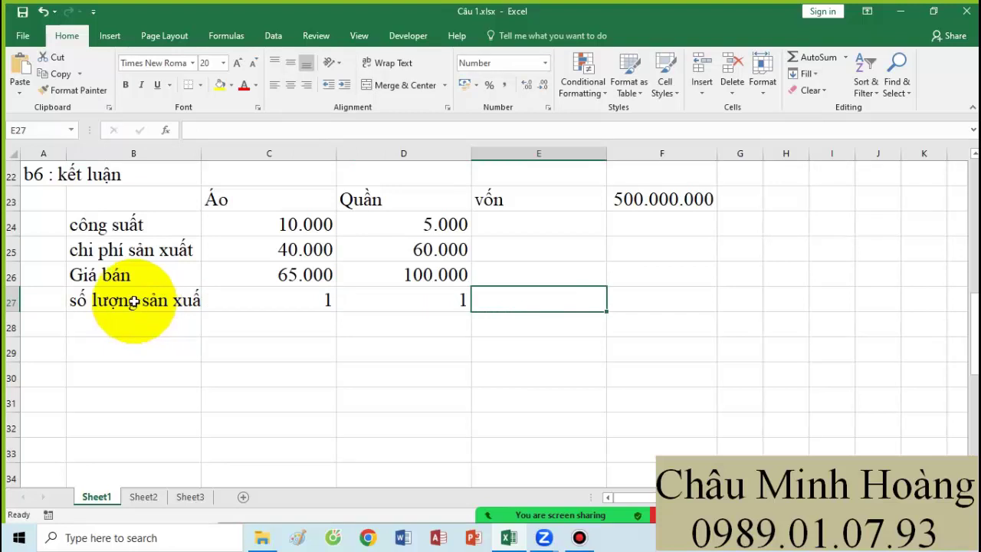
# Step: Widen column B to fit the "số lượng sản xuất" label and select the assumed quantities in C27:D27
pyautogui.moveTo(308, 299); pyautogui.dragTo(383, 299)
pyautogui.moveTo(201, 153); pyautogui.dragTo(215, 153)
pyautogui.click(312, 318)
pyautogui.moveTo(303, 302); pyautogui.dragTo(383, 305)
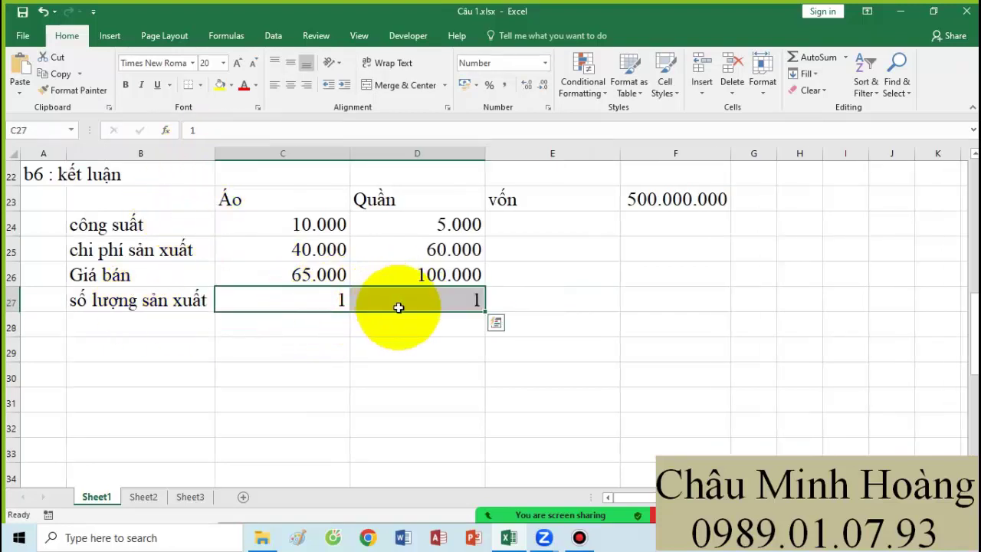
# Step: Enter the labels "tổng doanh thu", "tổng chi phí" and "tổng lợi nhuận" in E24 to E26 below vốn
pyautogui.scroll(2, 394, 358)
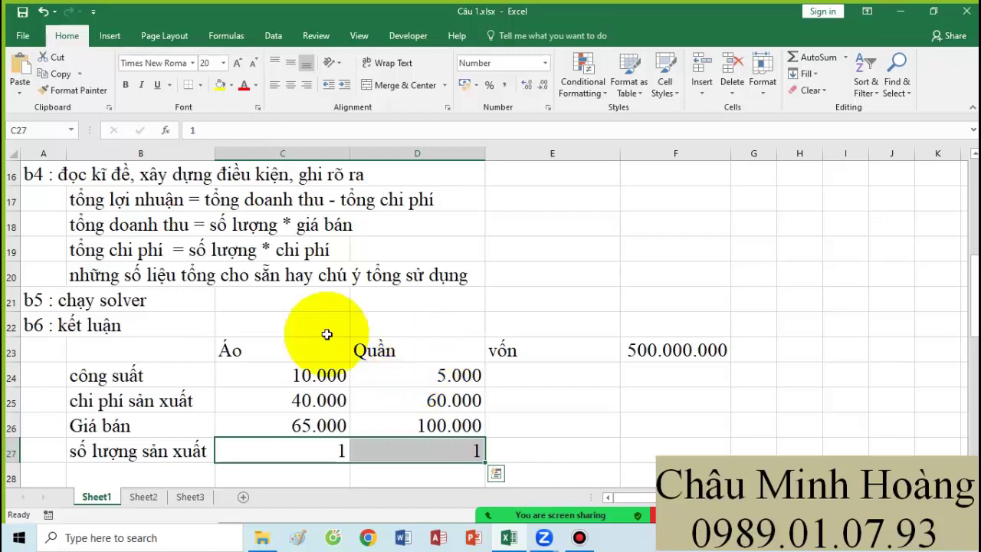
pyautogui.click(532, 373)
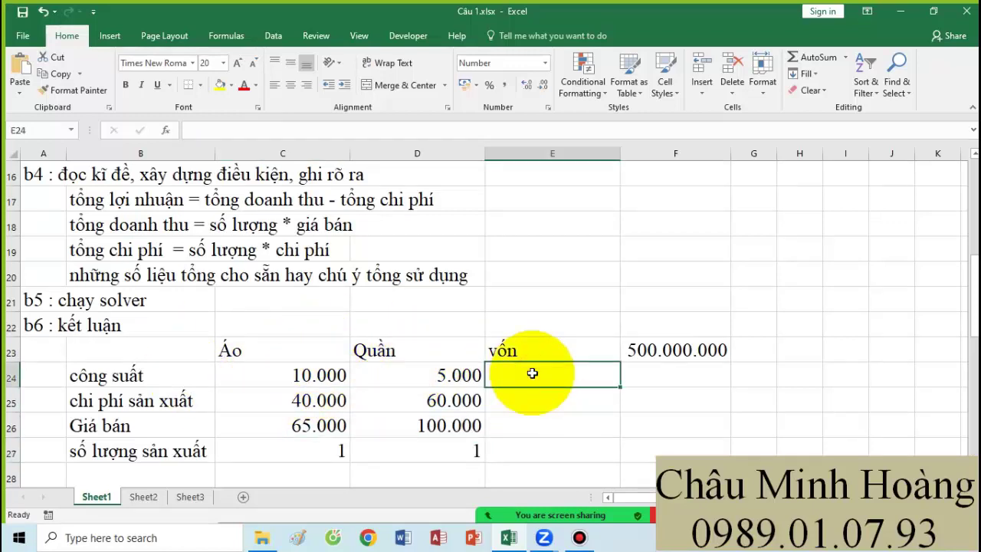
pyautogui.write('tổng')
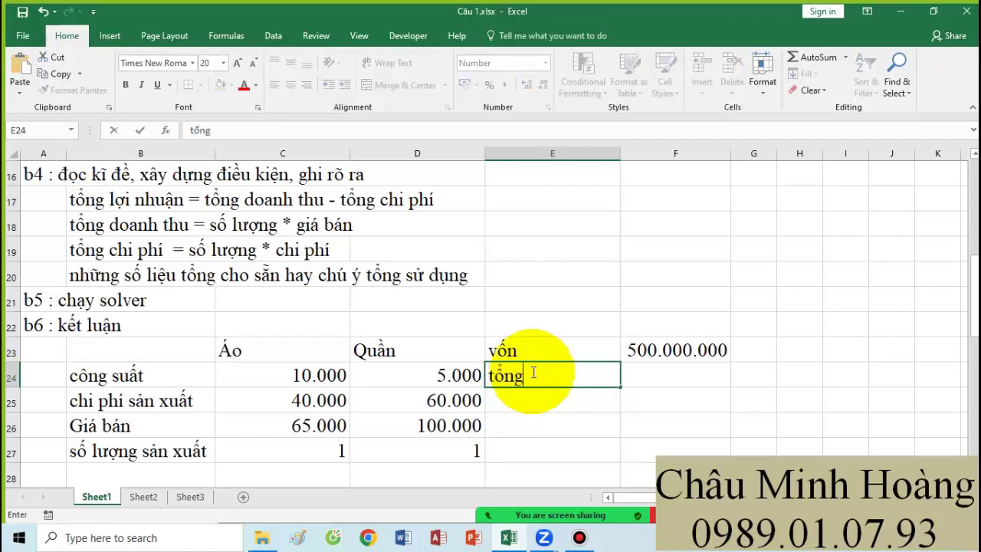
pyautogui.write(' doanh thu')
pyautogui.press('Return')
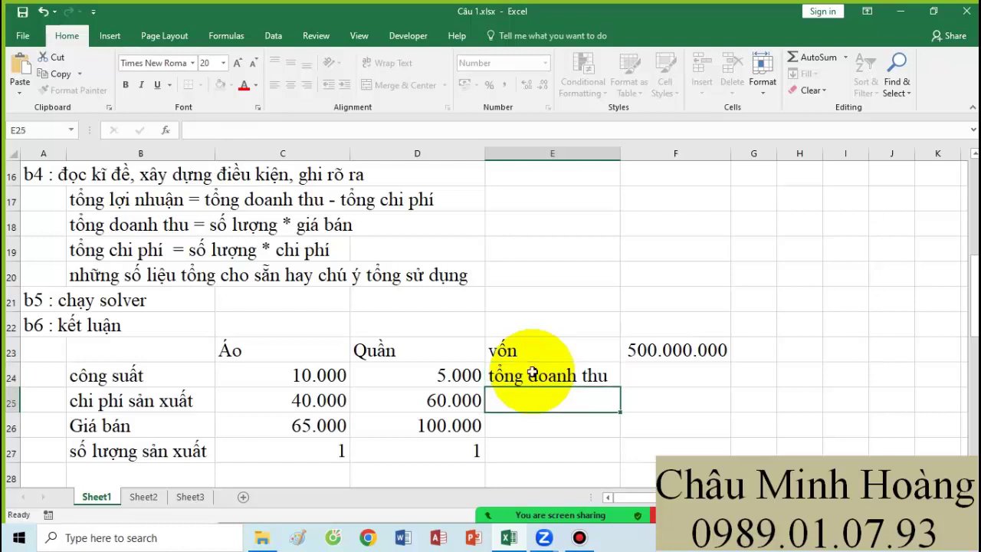
pyautogui.write('tổng chi phí')
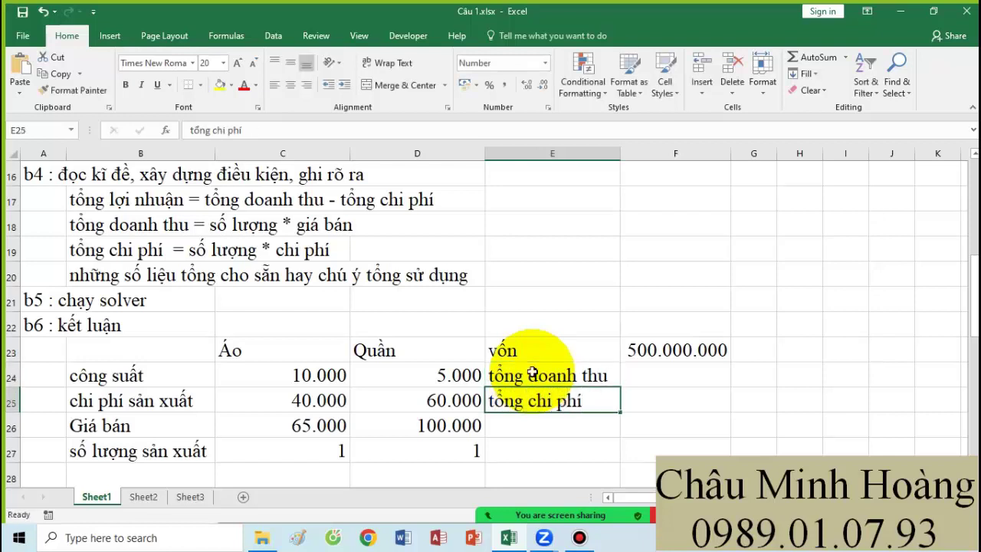
pyautogui.press('Return')
pyautogui.write('tô')
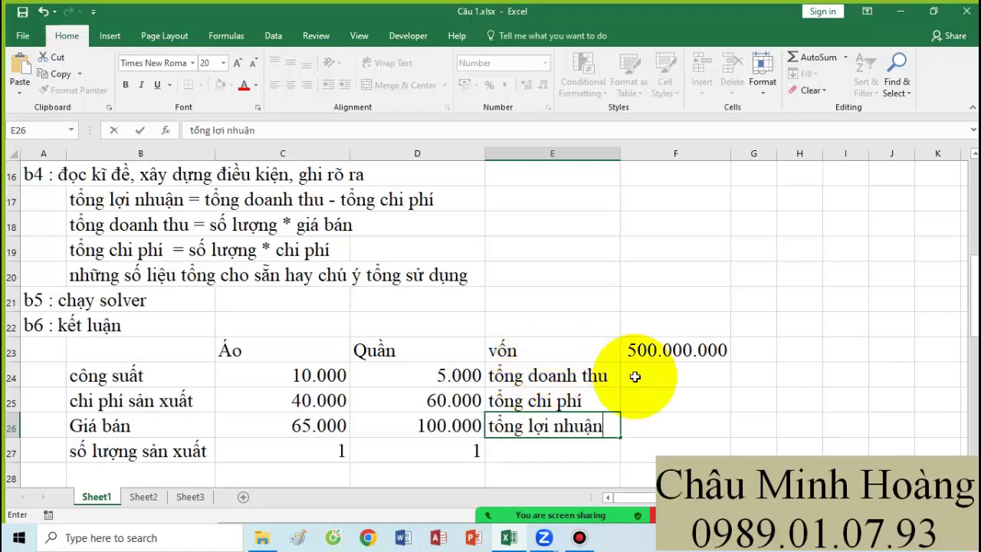
# Step: Commit the "tổng lợi nhuận" label in E26
pyautogui.click(656, 401)
pyautogui.click(579, 537)
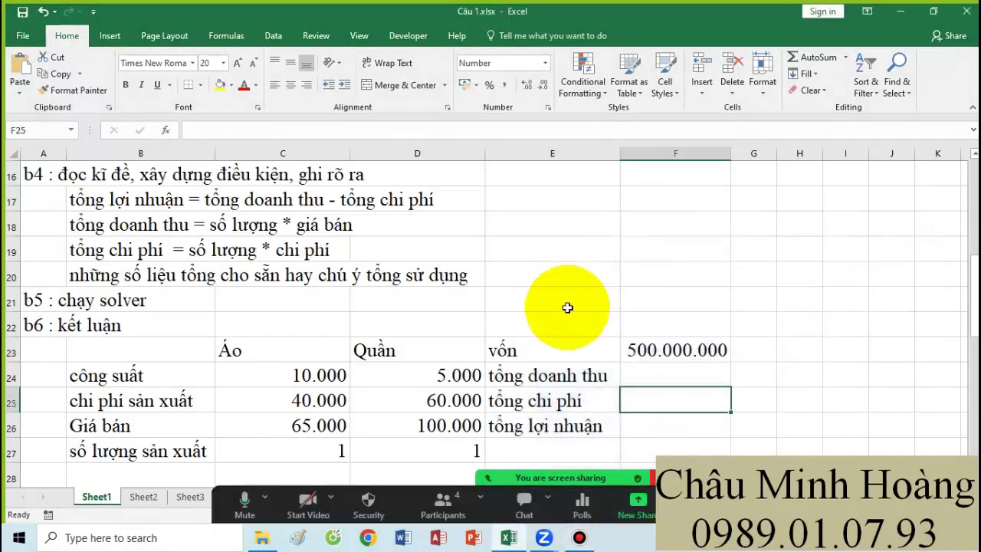
pyautogui.scroll(-3, 565, 306)
pyautogui.scroll(2, 419, 324)
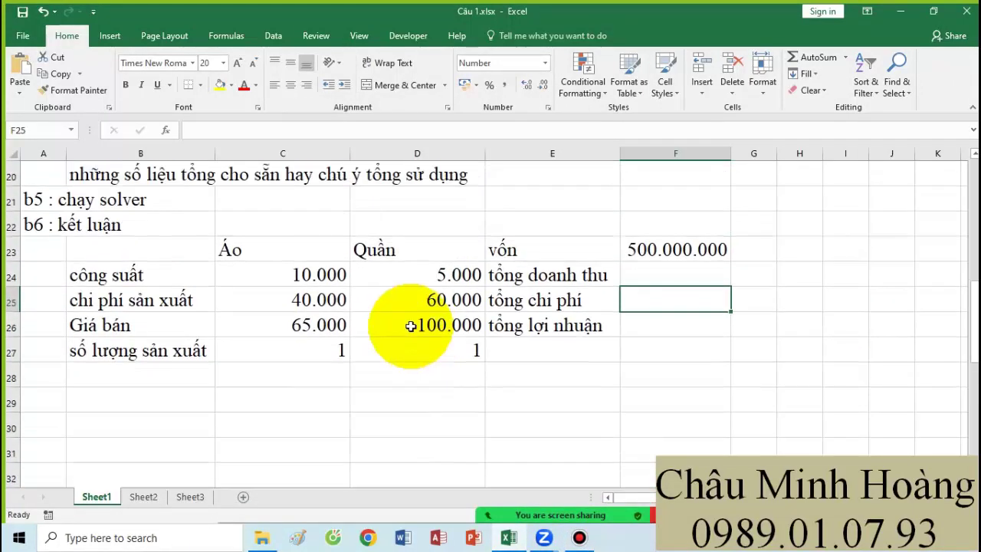
# Step: Set the assumed production quantities of Áo and Quần in C27 and D27 to 0
pyautogui.moveTo(314, 375); pyautogui.dragTo(350, 376)
pyautogui.write('0')
pyautogui.click(405, 376)
pyautogui.write('1')
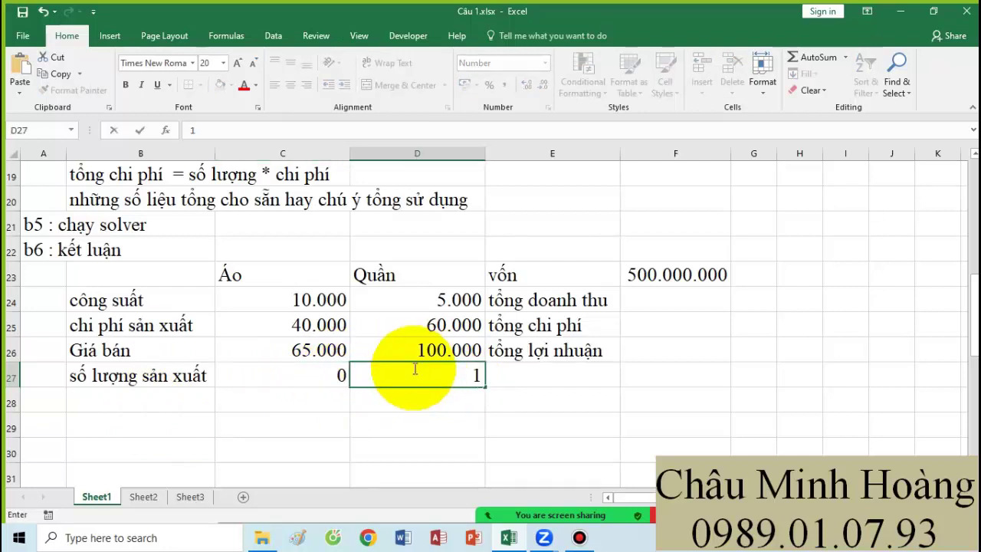
pyautogui.press('BackSpace')
pyautogui.write('0')
pyautogui.click(376, 400)
pyautogui.click(304, 392)
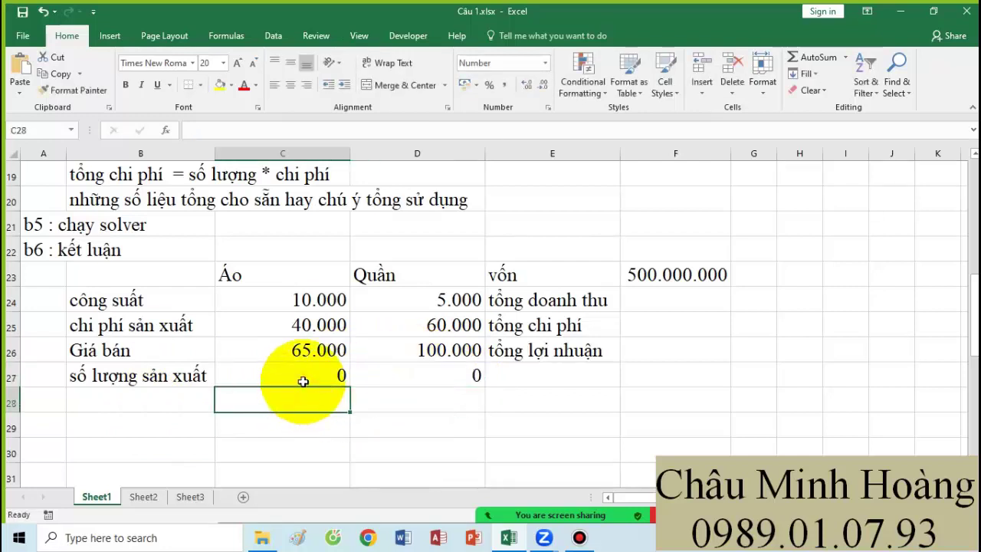
# Step: Try assumed production quantities of 23 for Áo in C27 and 45 for Quần in D27
pyautogui.click(303, 377)
pyautogui.write('23')
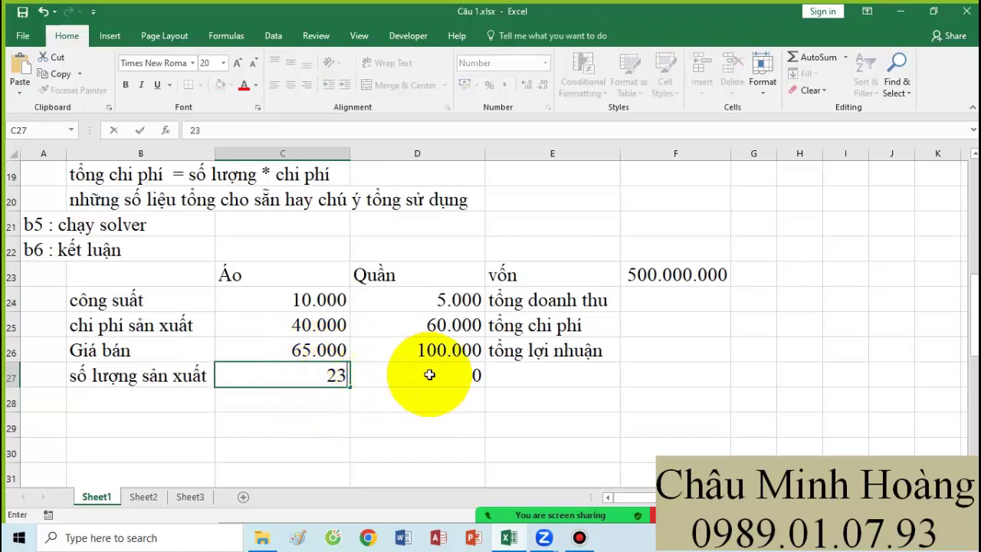
pyautogui.click(429, 374)
pyautogui.write('45')
pyautogui.click(524, 396)
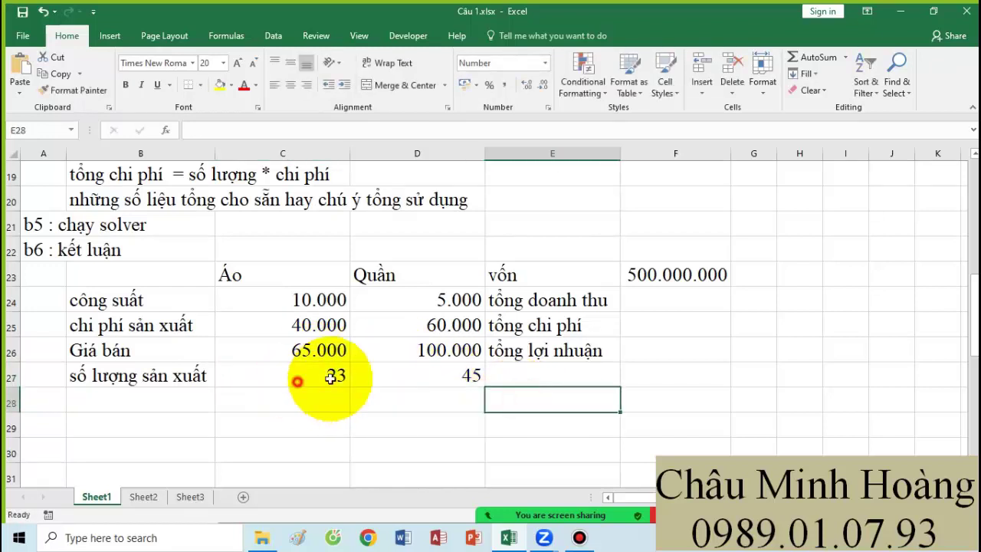
pyautogui.moveTo(330, 377); pyautogui.dragTo(453, 374)
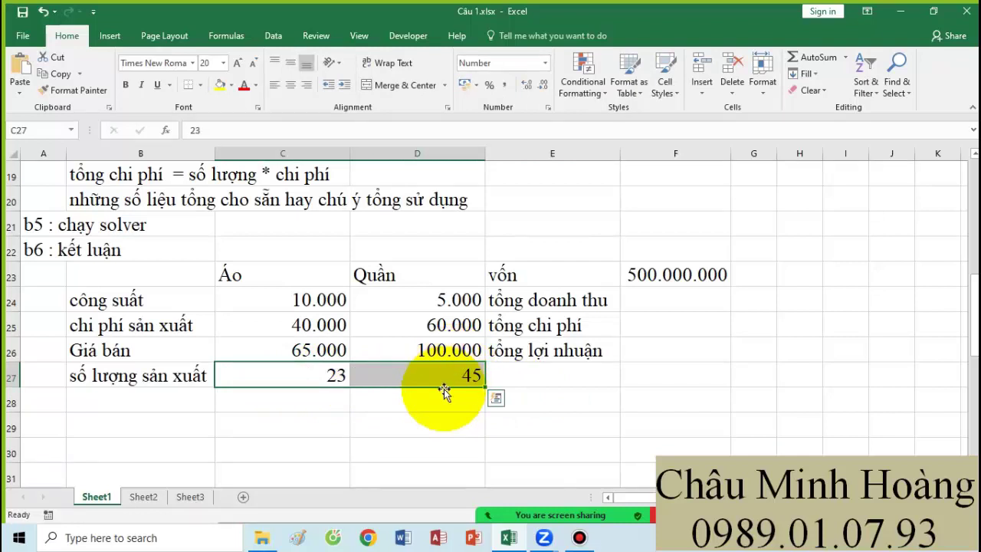
# Step: Set the assumed production quantities of Áo and Quần in C27 and D27 to 1
pyautogui.click(328, 372)
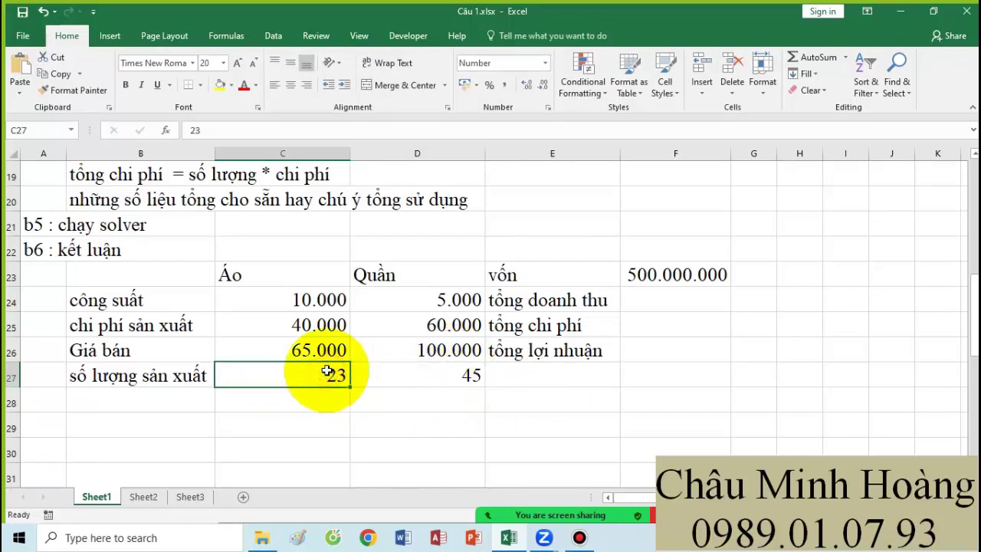
pyautogui.write('1')
pyautogui.click(394, 373)
pyautogui.write('1')
pyautogui.click(511, 390)
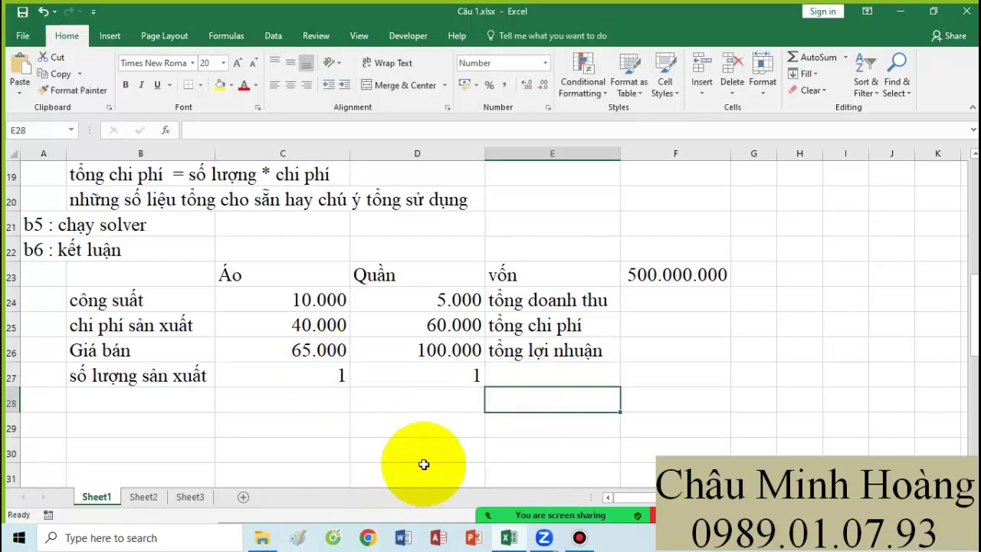
# Step: Review the totals block in E24:F26 against the problem's objective, solution step b3 and the total profit formula in row 17
pyautogui.moveTo(584, 303); pyautogui.dragTo(685, 339)
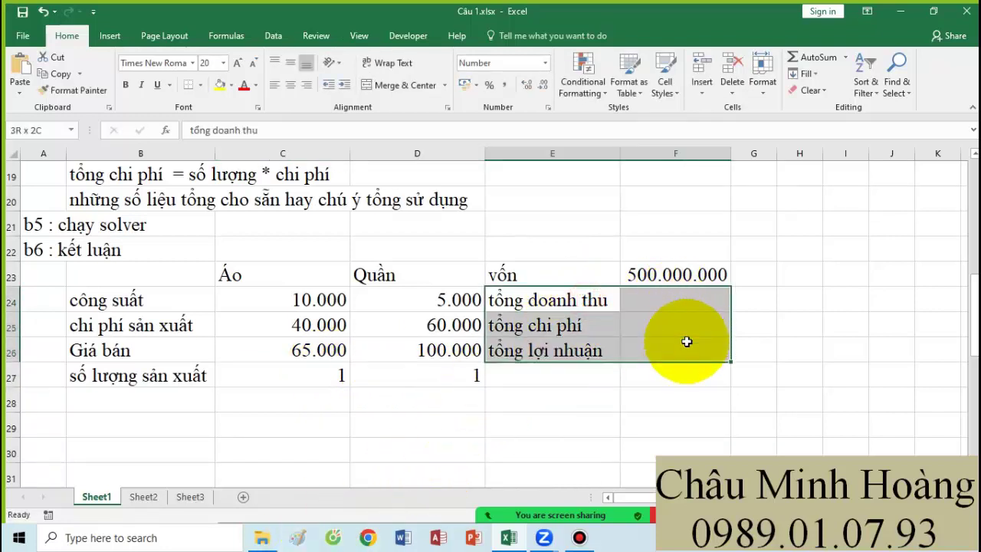
pyautogui.scroll(2, 514, 352)
pyautogui.scroll(2, 317, 313)
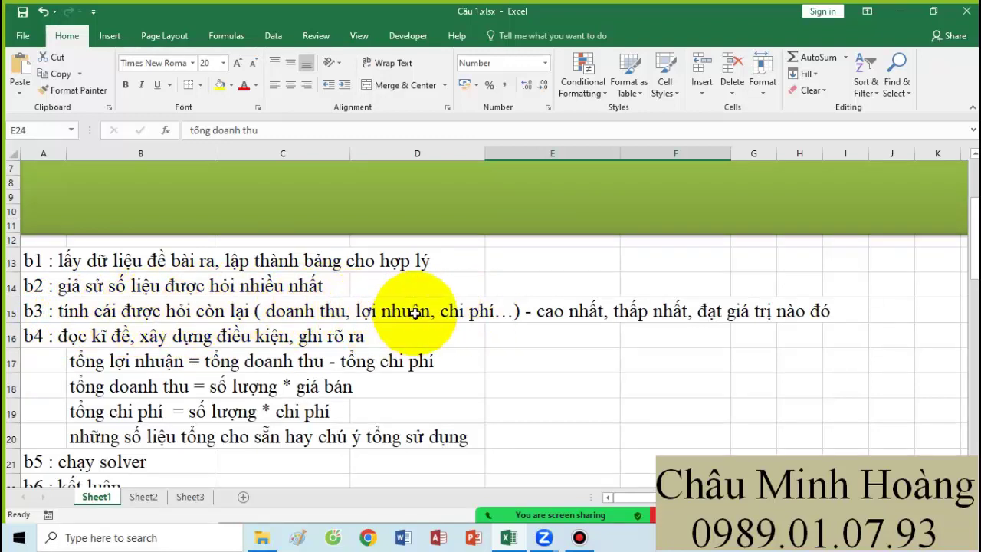
pyautogui.scroll(2, 498, 322)
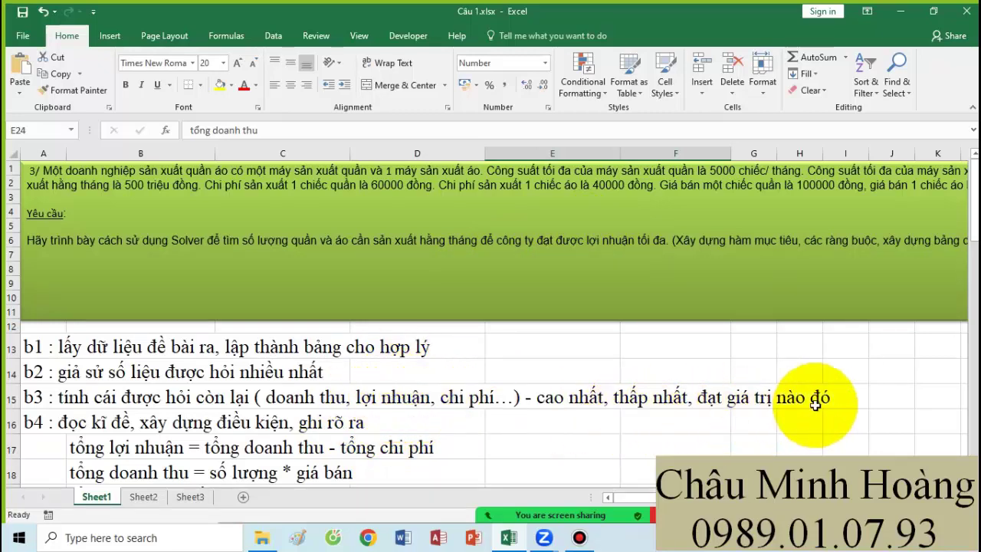
pyautogui.scroll(-3, 816, 404)
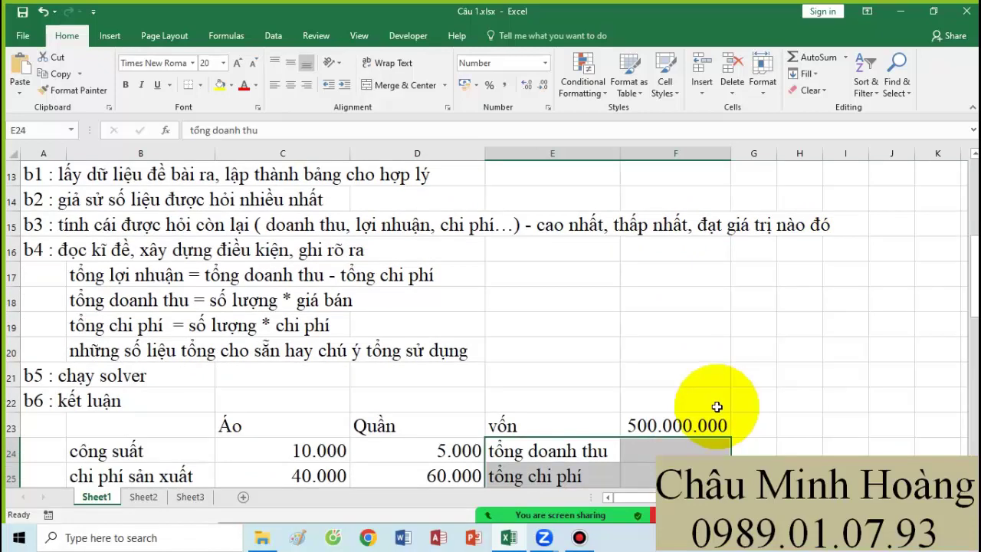
pyautogui.scroll(-2, 690, 406)
pyautogui.click(650, 424)
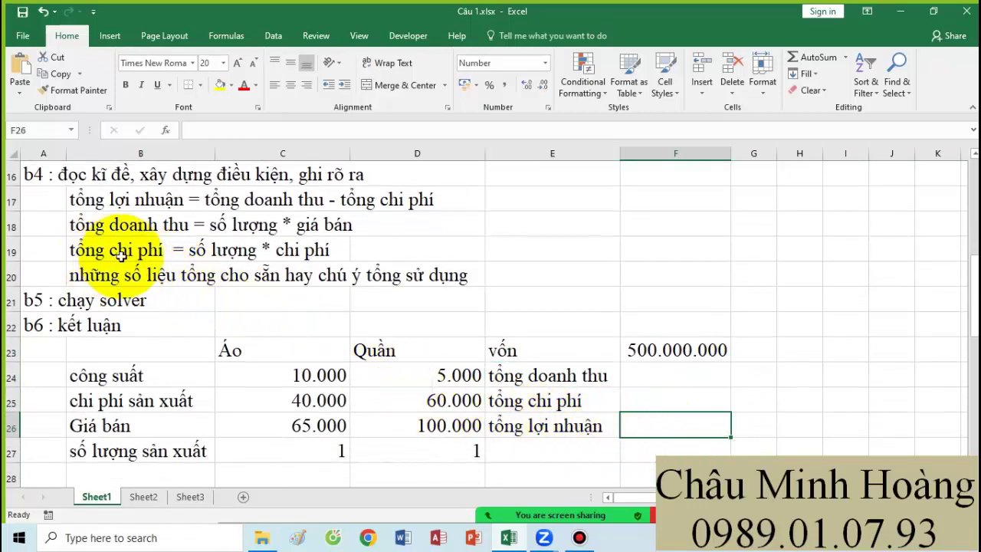
pyautogui.moveTo(142, 201); pyautogui.dragTo(402, 209)
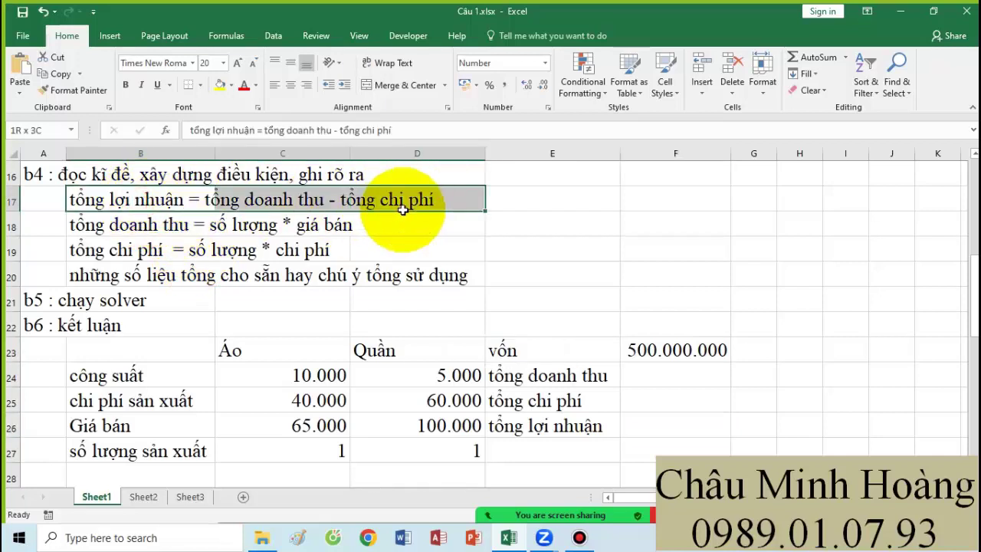
# Step: Calculate total revenue in F24 with the array formula =SUM($C$27:$D$27*($C$26:$D$26)), multiplying quantities by selling prices
pyautogui.click(665, 368)
pyautogui.write('=')
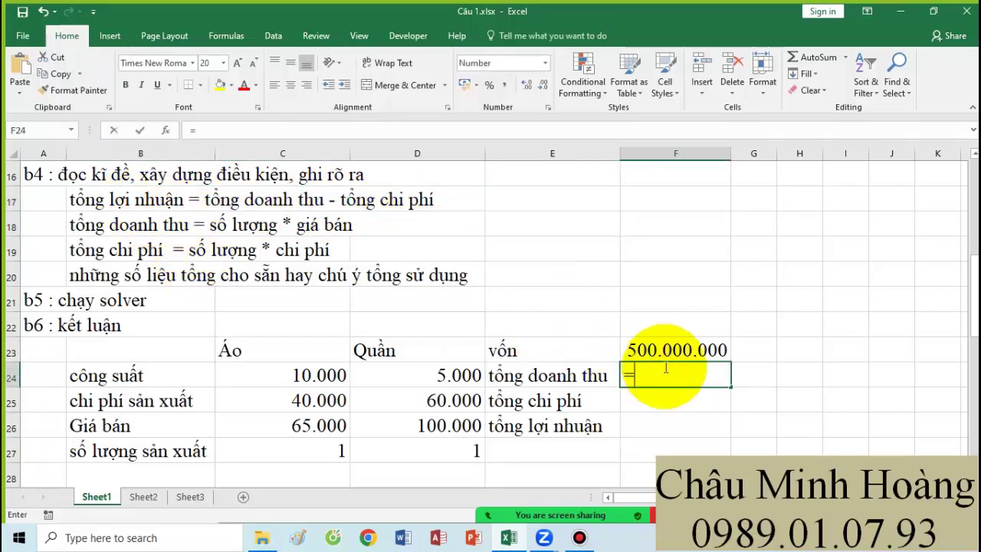
pyautogui.write('sum(')
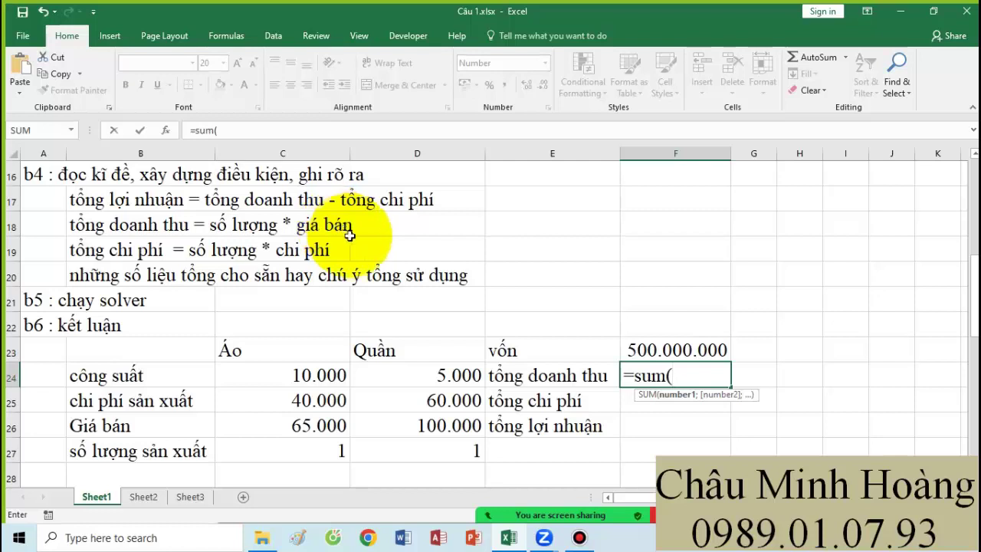
pyautogui.moveTo(294, 454); pyautogui.dragTo(415, 452)
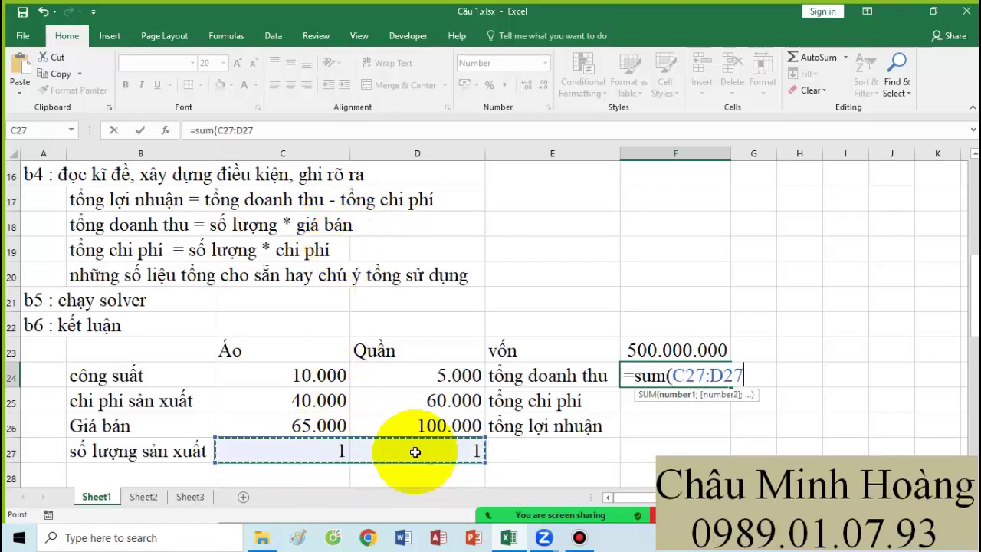
pyautogui.press('F4')
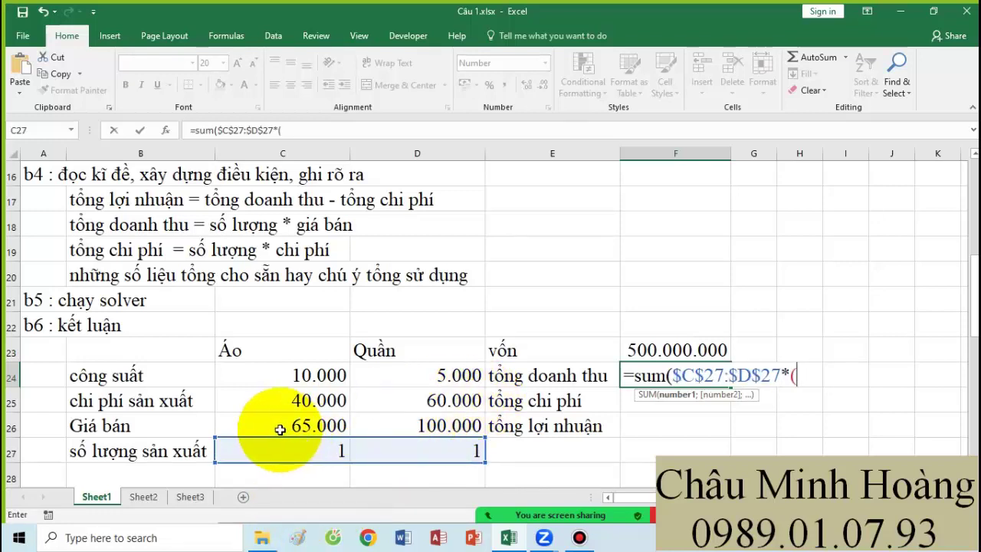
pyautogui.moveTo(281, 427); pyautogui.dragTo(431, 426)
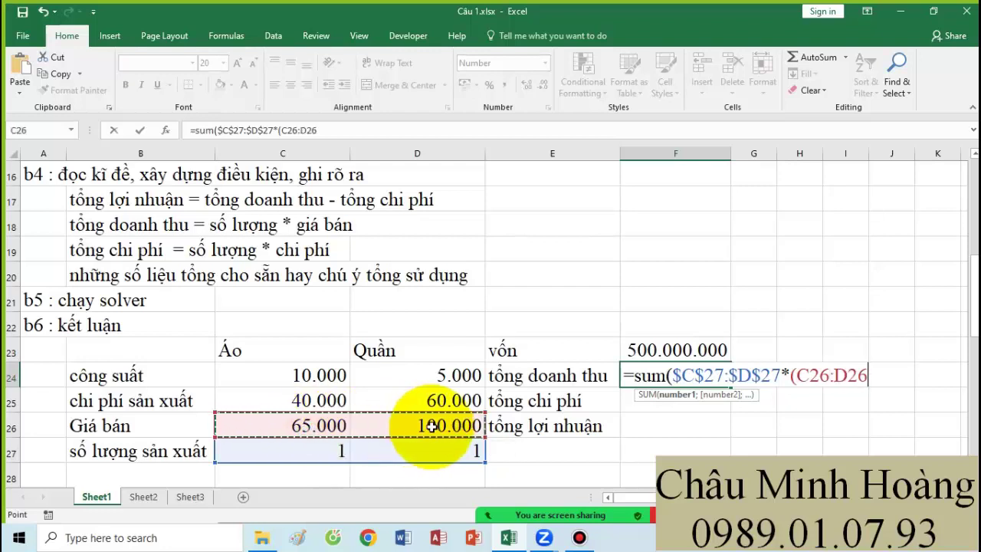
pyautogui.press('F4')
pyautogui.write('))')
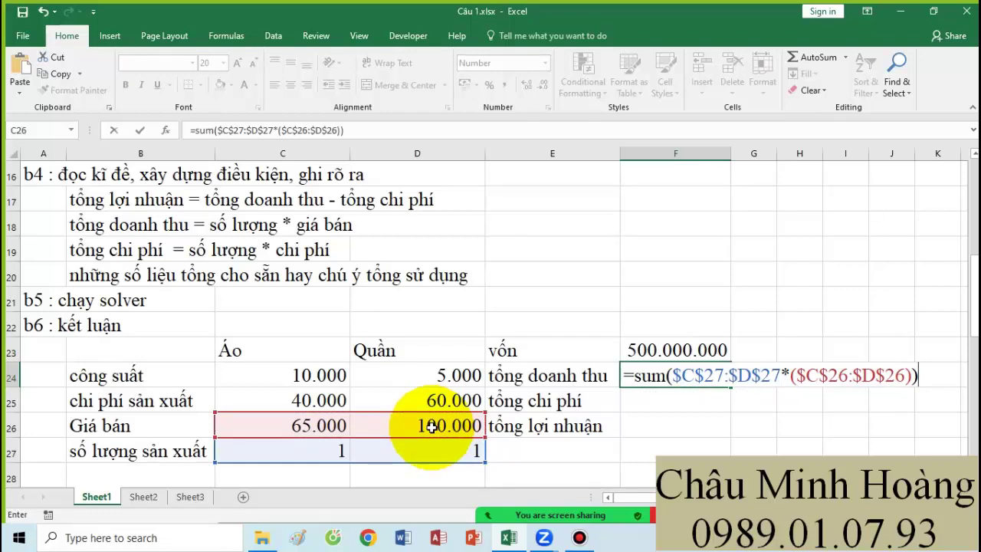
pyautogui.hotkey('ctrl', 'shift', 'Return')
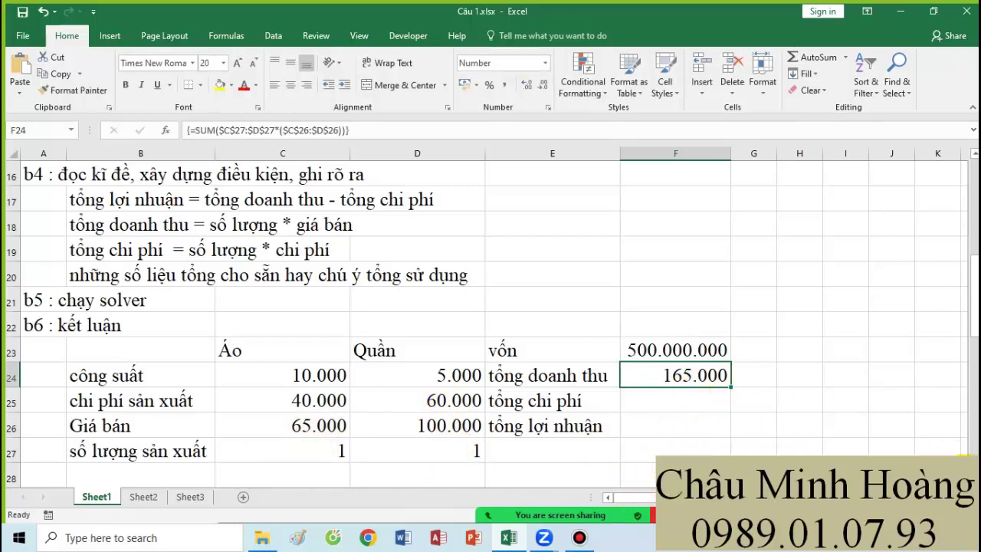
# Step: Copy the total revenue formula from F24 without its equals sign into G24 as visible text
pyautogui.hscroll(2, 707, 387)
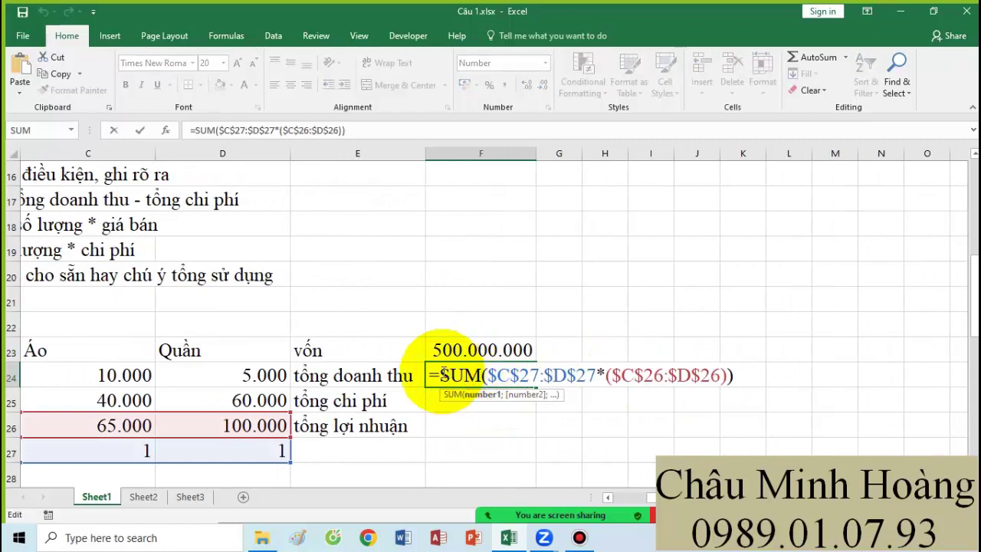
pyautogui.moveTo(440, 375); pyautogui.dragTo(734, 377)
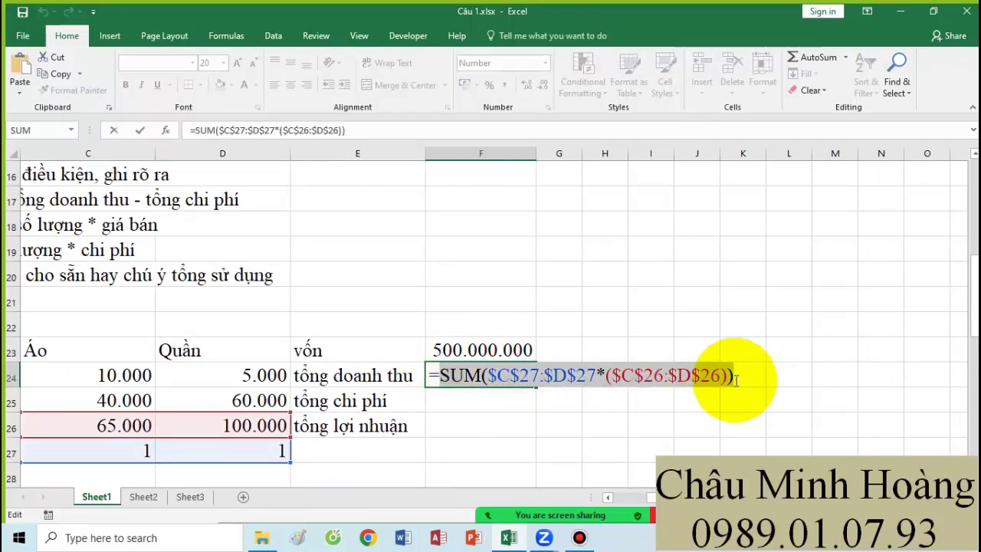
pyautogui.hotkey('ctrl', 'c')
pyautogui.press('Escape')
pyautogui.click(565, 375)
pyautogui.hotkey('ctrl', 'v')
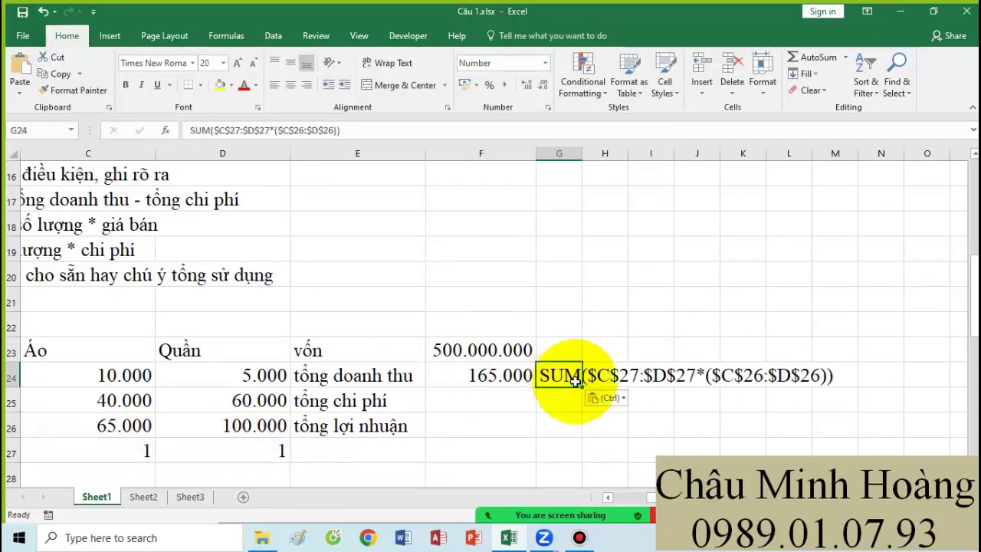
# Step: Calculate total cost in F25 with the formula =SUM($C$27:$D$27*($C$25:$D$25)), multiplying quantities by production costs
pyautogui.click(486, 444)
pyautogui.scroll(-1, 690, 444)
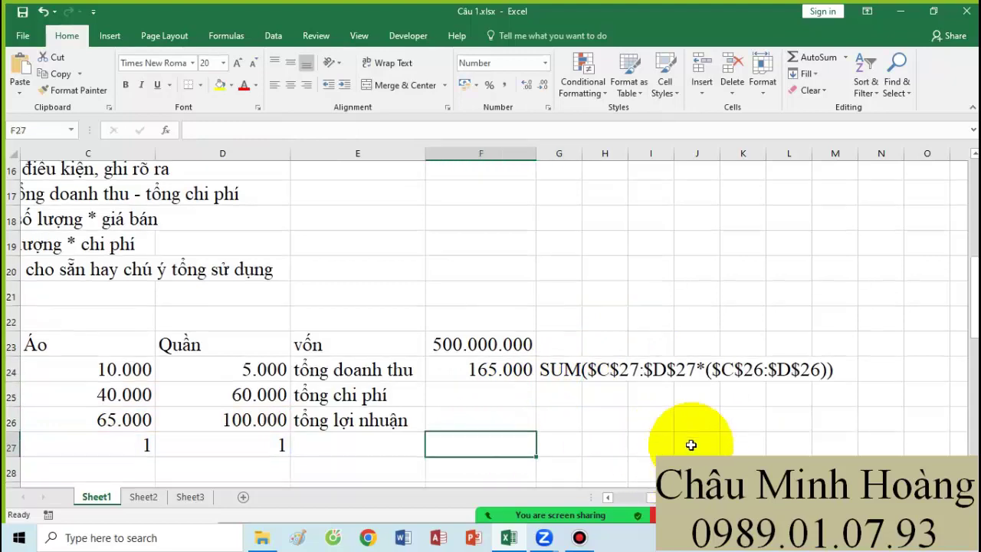
pyautogui.scroll(-1, 690, 444)
pyautogui.keyDown('ctrl'); pyautogui.scroll(-2, 685, 436); pyautogui.keyUp('ctrl')
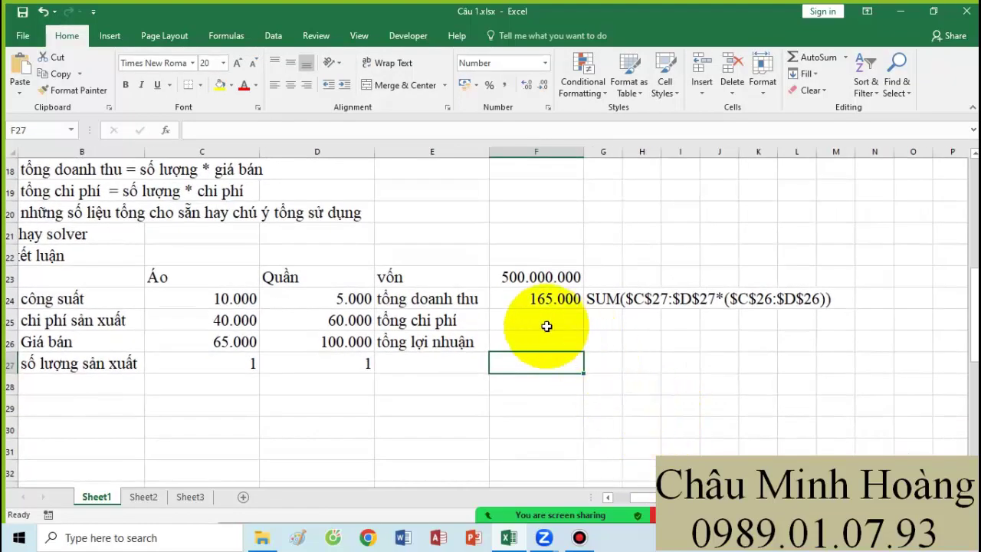
pyautogui.click(524, 319)
pyautogui.write('=sum(')
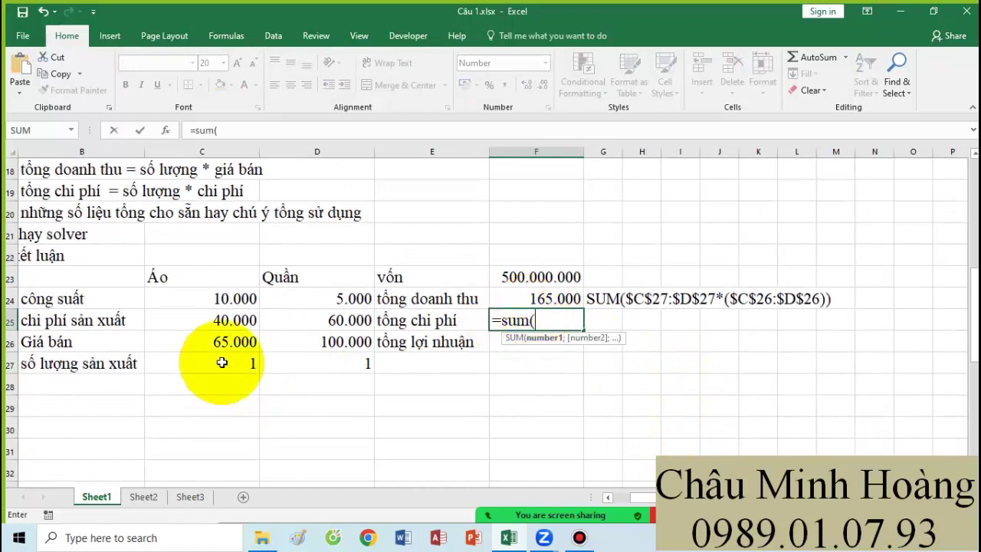
pyautogui.moveTo(219, 360); pyautogui.dragTo(342, 356)
pyautogui.press('F4')
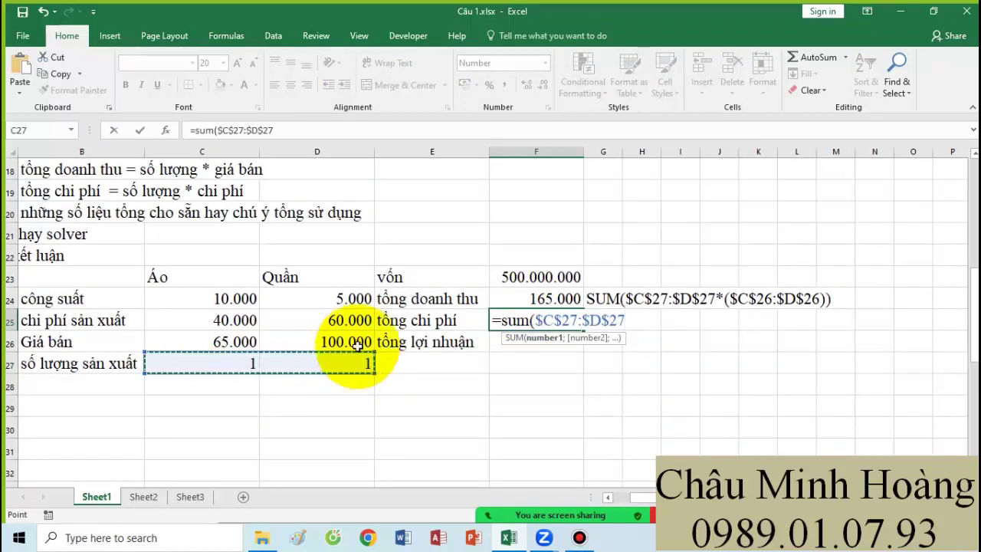
pyautogui.write('*(')
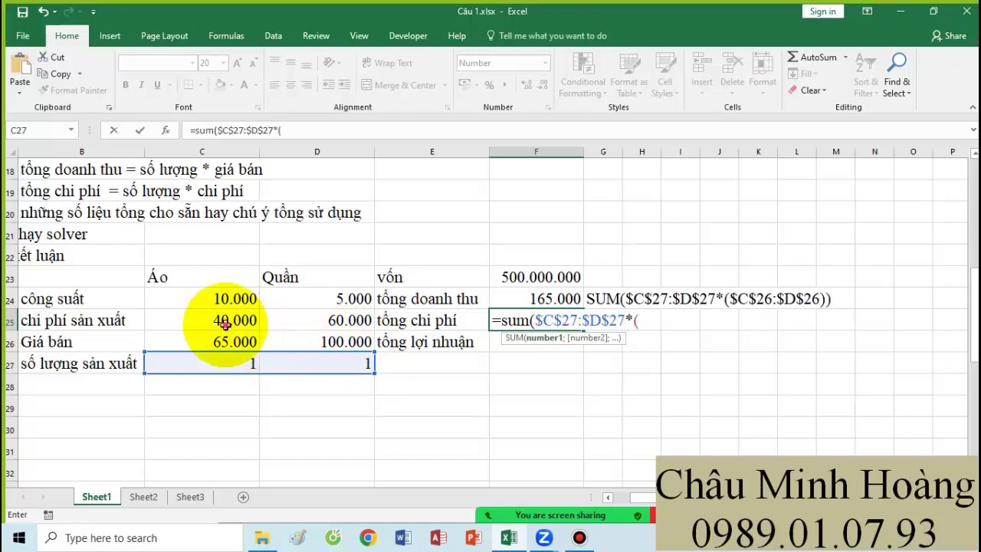
pyautogui.moveTo(239, 320); pyautogui.dragTo(306, 325)
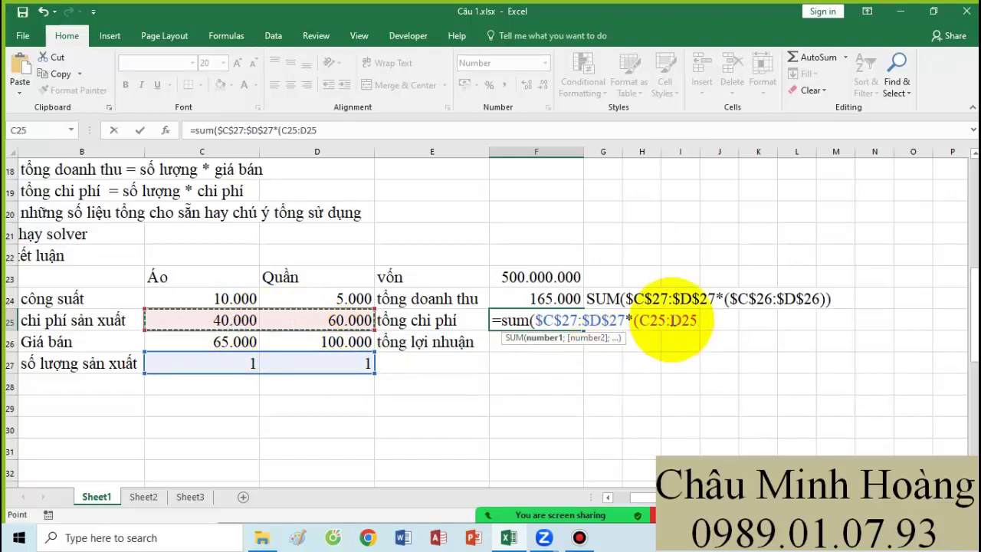
pyautogui.press('F4')
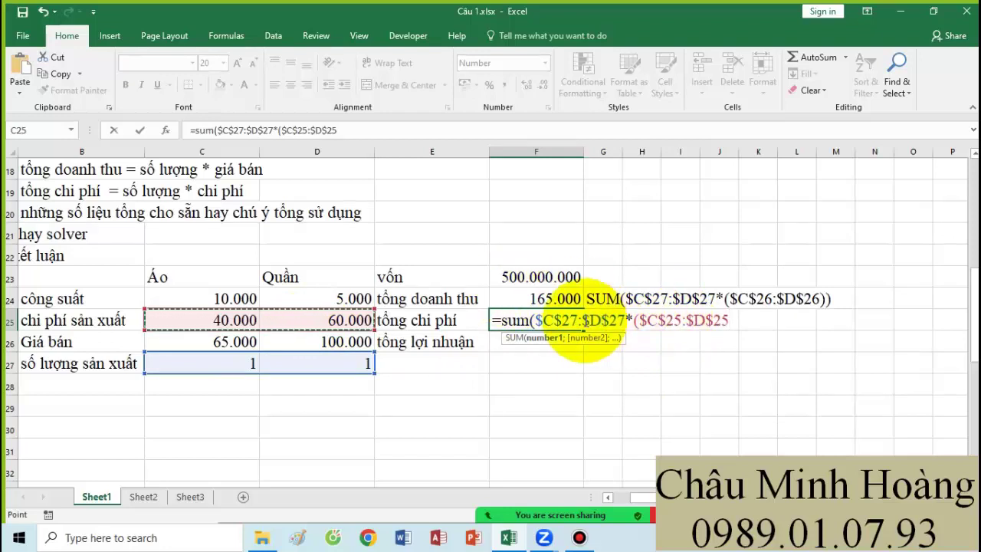
pyautogui.write('))')
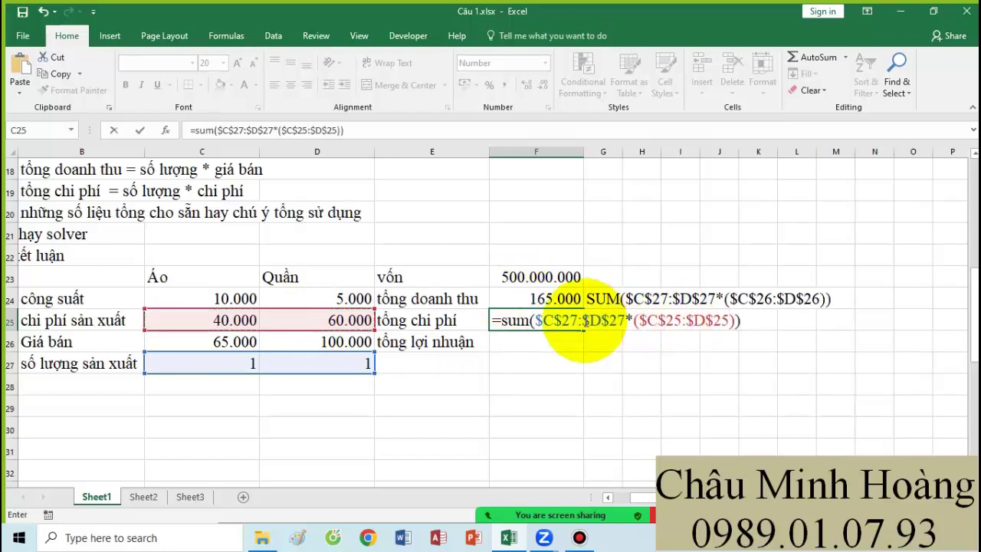
pyautogui.press('Return')
# Step: Copy the total cost formula from F25 without its equals sign into G25 as visible text
pyautogui.doubleClick(521, 321)
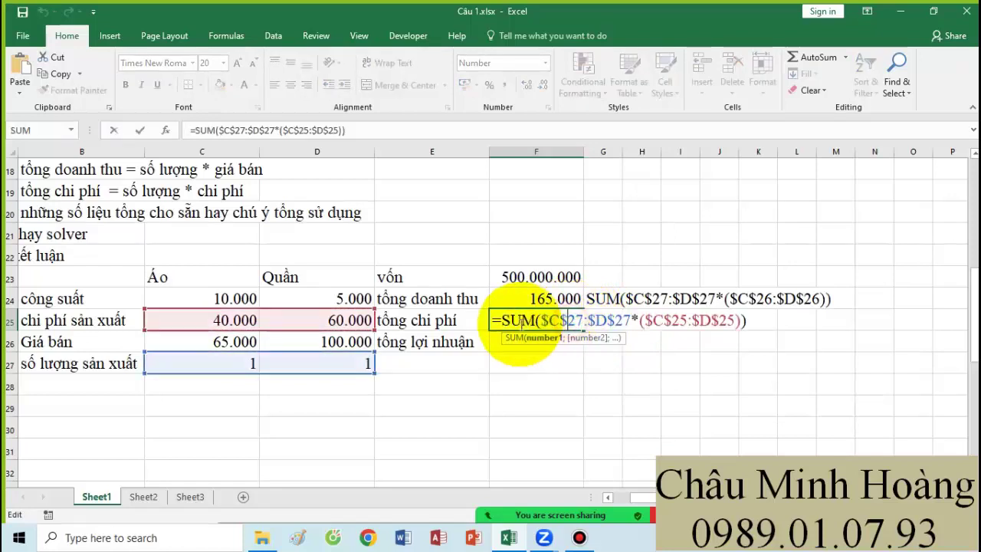
pyautogui.moveTo(502, 320); pyautogui.dragTo(747, 345)
pyautogui.hotkey('ctrl', 'c')
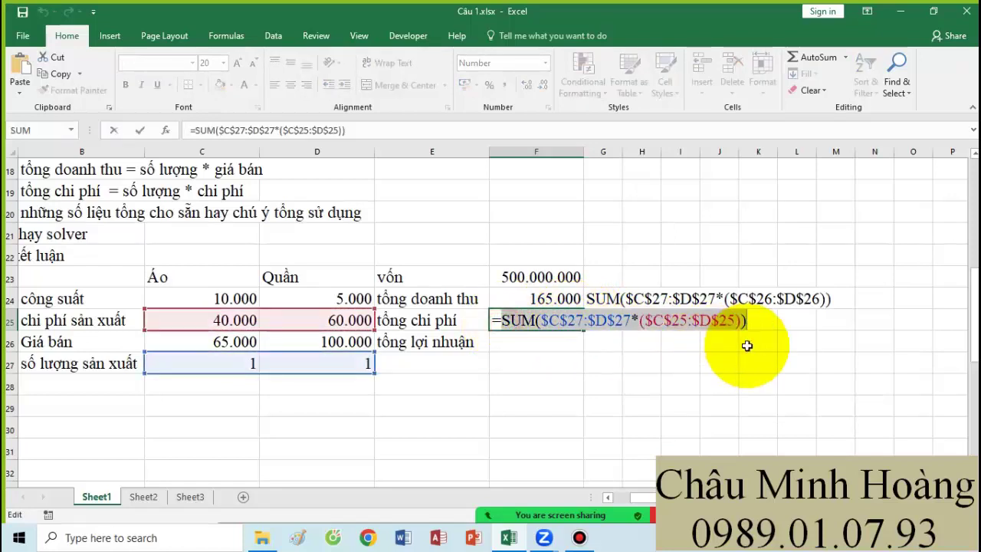
pyautogui.press('Escape')
pyautogui.click(610, 324)
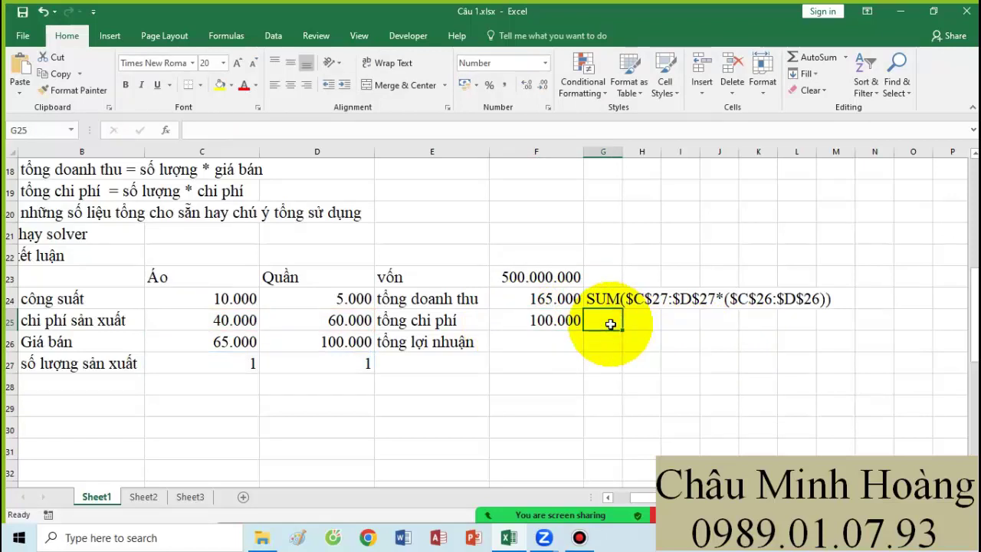
pyautogui.hotkey('ctrl', 'v')
# Step: Calculate total profit in F26 with the formula =F24-F25, subtracting total cost from total revenue
pyautogui.click(546, 349)
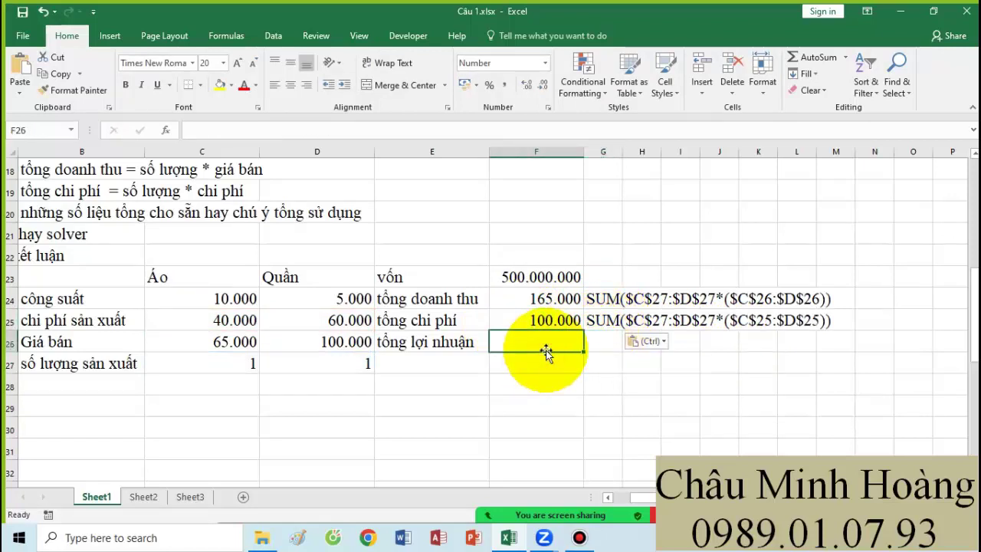
pyautogui.write('=')
pyautogui.click(521, 300)
pyautogui.write('-')
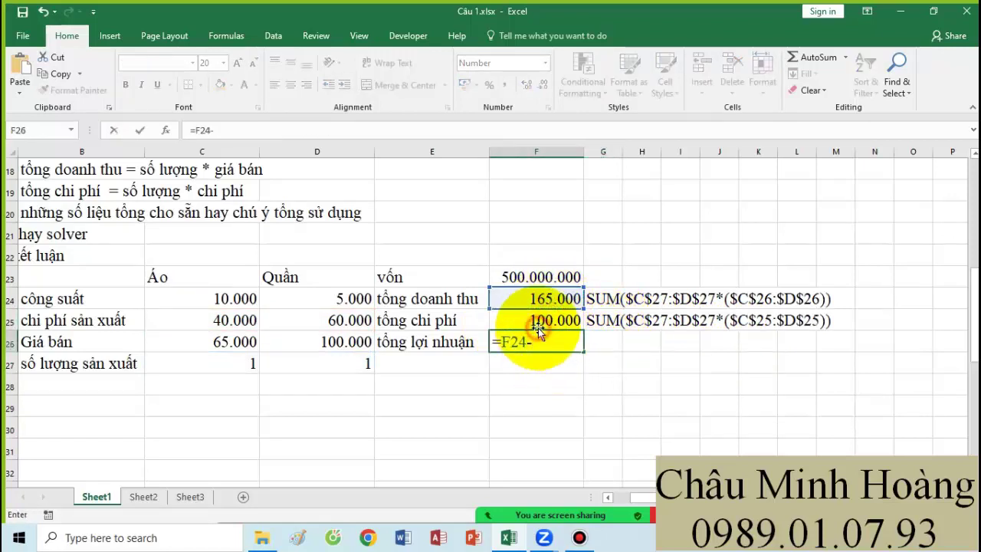
pyautogui.click(538, 328)
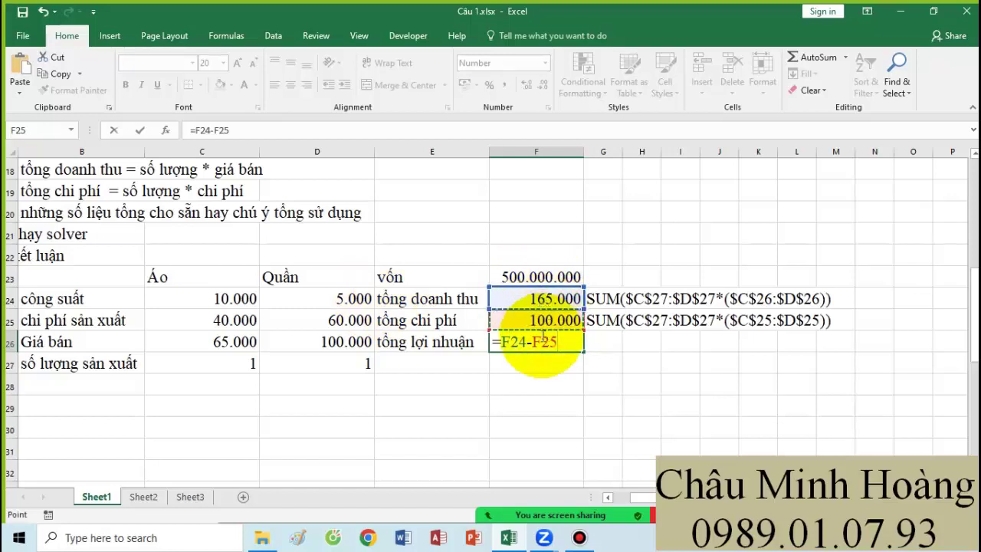
pyautogui.press('Return')
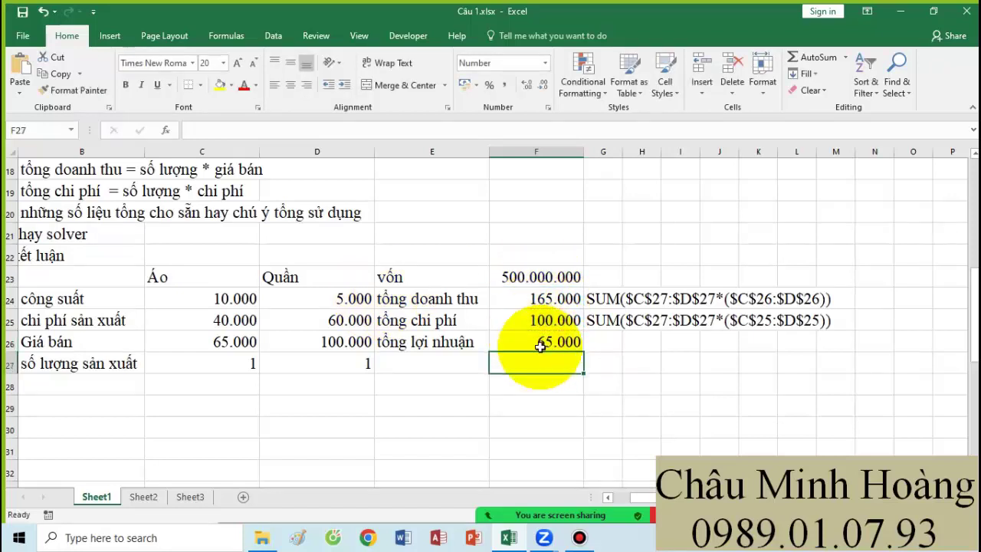
# Step: Copy the total profit formula from F26 without its equals sign into G26 as visible text
pyautogui.doubleClick(536, 341)
pyautogui.moveTo(496, 342); pyautogui.dragTo(582, 341)
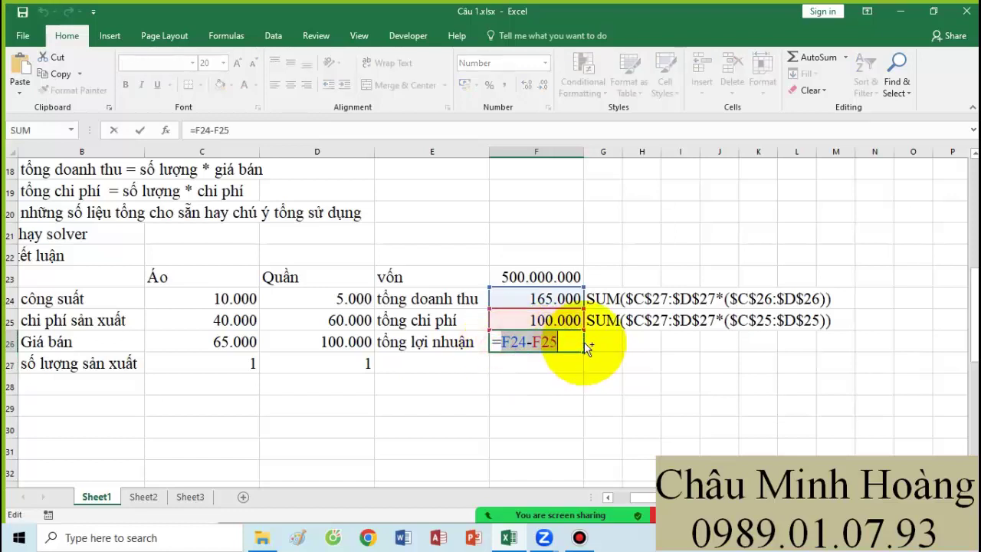
pyautogui.click(598, 342)
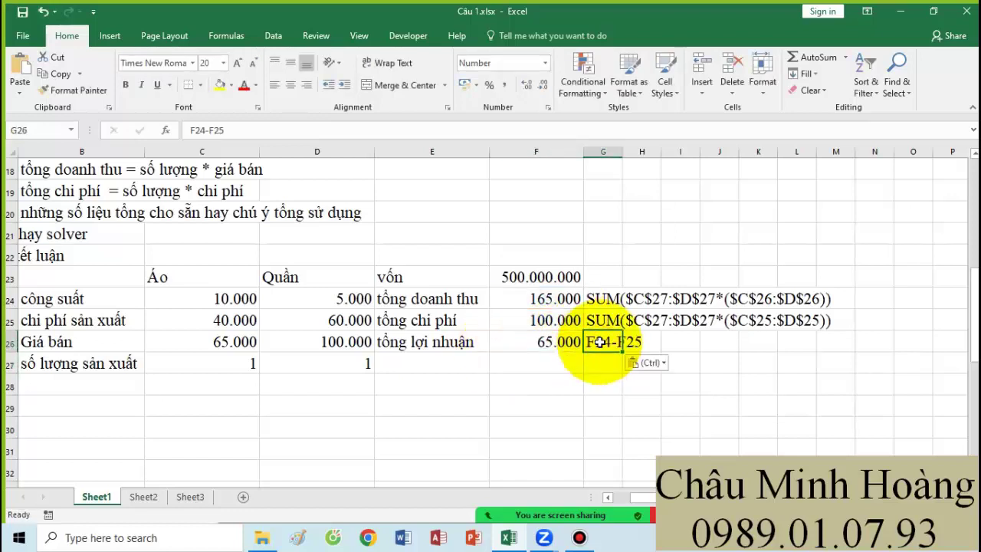
pyautogui.click(564, 380)
# Step: Review the quantities in C27:D27 and total profit in F26 against solution steps b3 and b4
pyautogui.moveTo(219, 366); pyautogui.dragTo(337, 358)
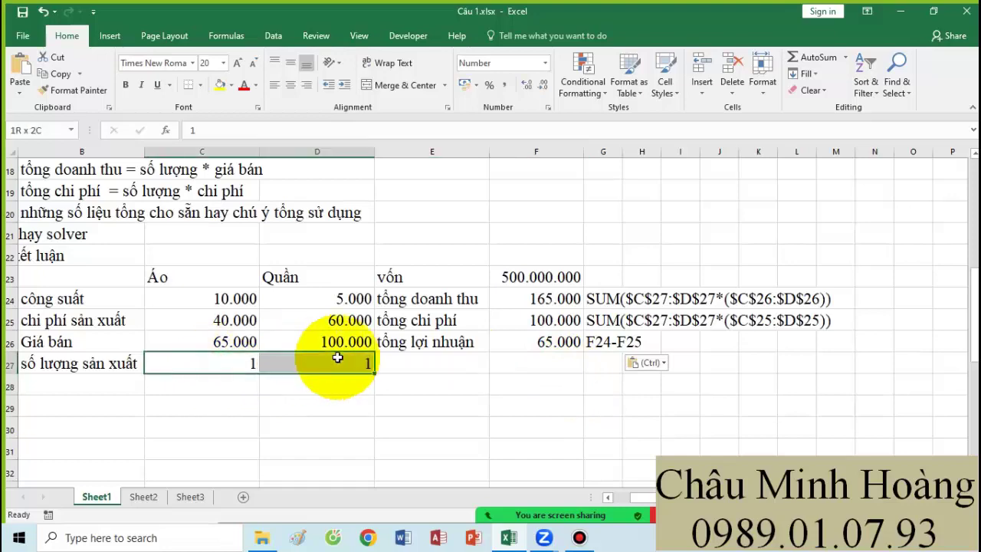
pyautogui.click(513, 335)
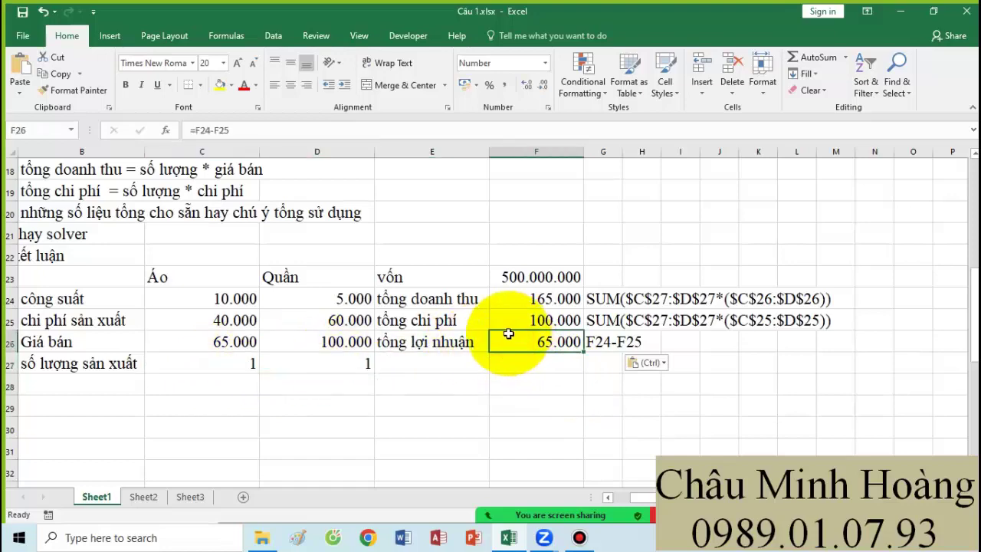
pyautogui.scroll(2, 253, 314)
pyautogui.moveTo(636, 496); pyautogui.dragTo(626, 502)
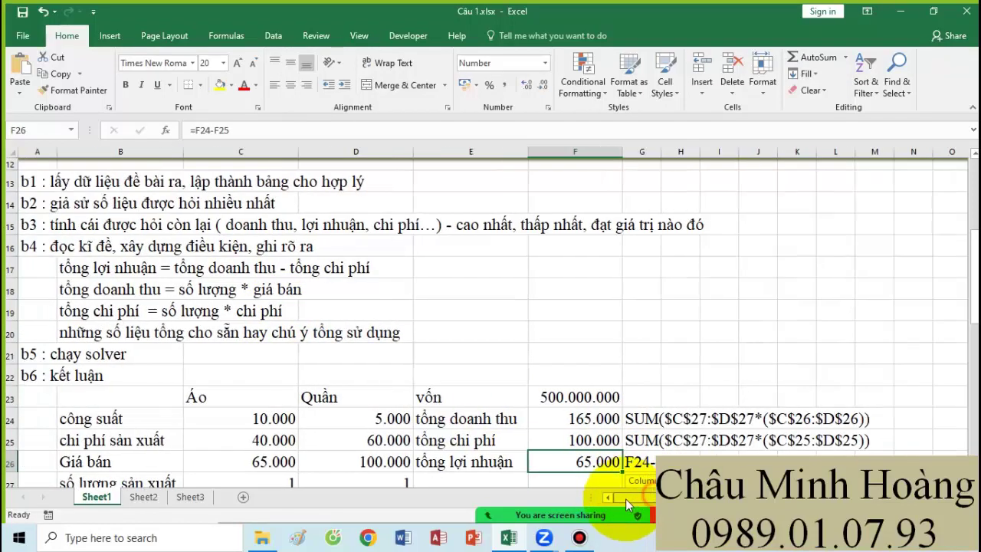
pyautogui.scroll(-2, 278, 383)
pyautogui.scroll(1, 138, 339)
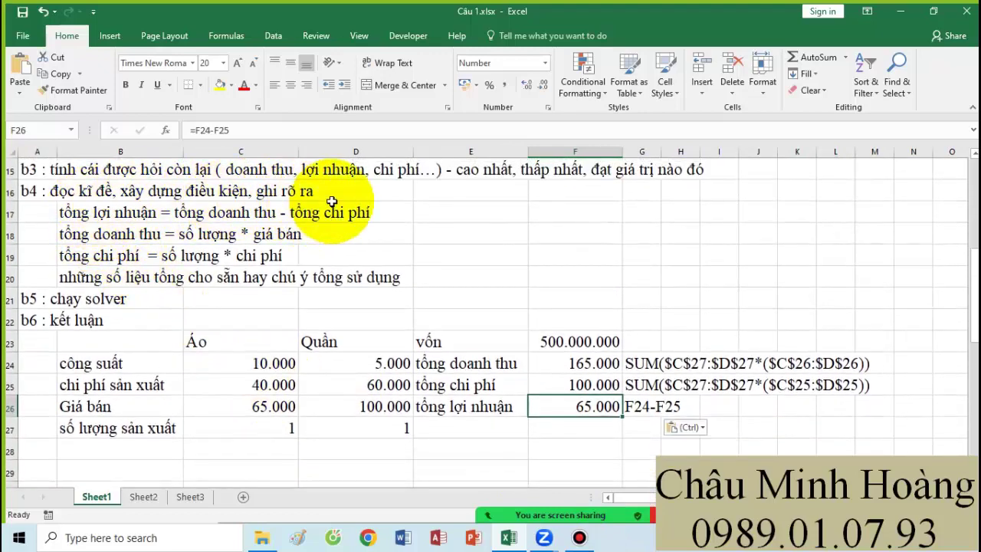
pyautogui.scroll(-1, 253, 337)
# Step: Enter the first constraint in A28 as "điều kiện 1 : số lượng sản xuất nguyên dương"
pyautogui.click(26, 398)
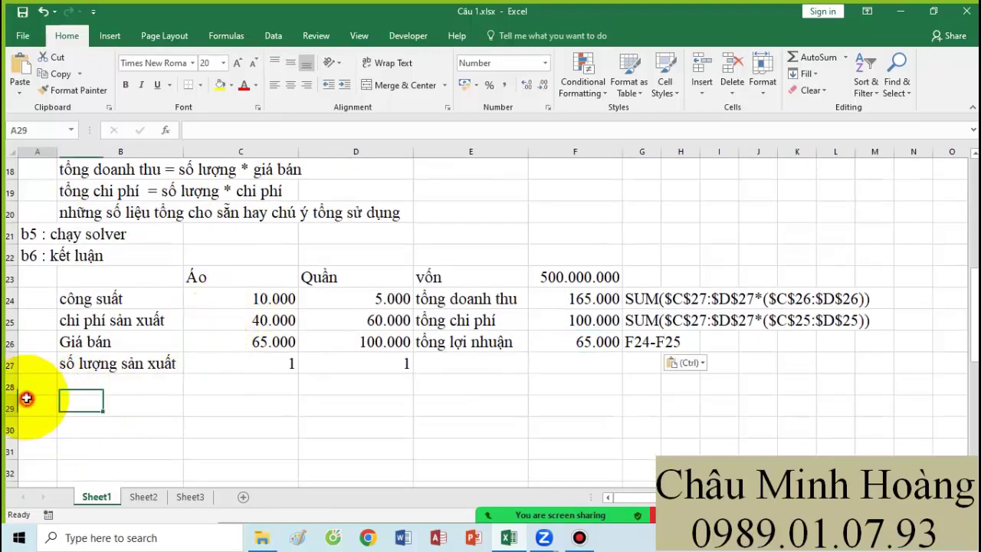
pyautogui.click(34, 392)
pyautogui.write('điều')
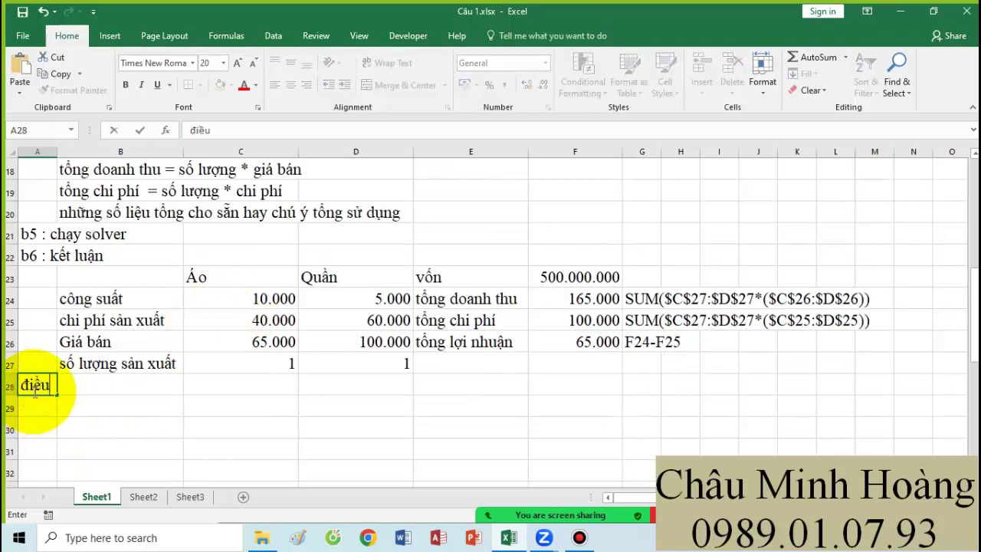
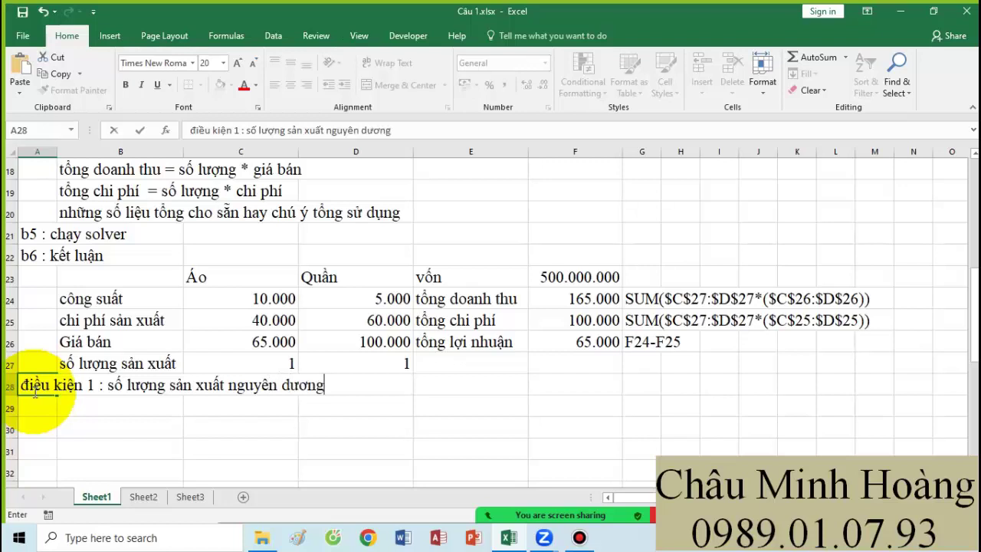
pyautogui.click(248, 470)
# Step: Examine the data table B23:F27, comparing the production quantities in C27:D27 with the capacities in C24:D24
pyautogui.click(240, 363)
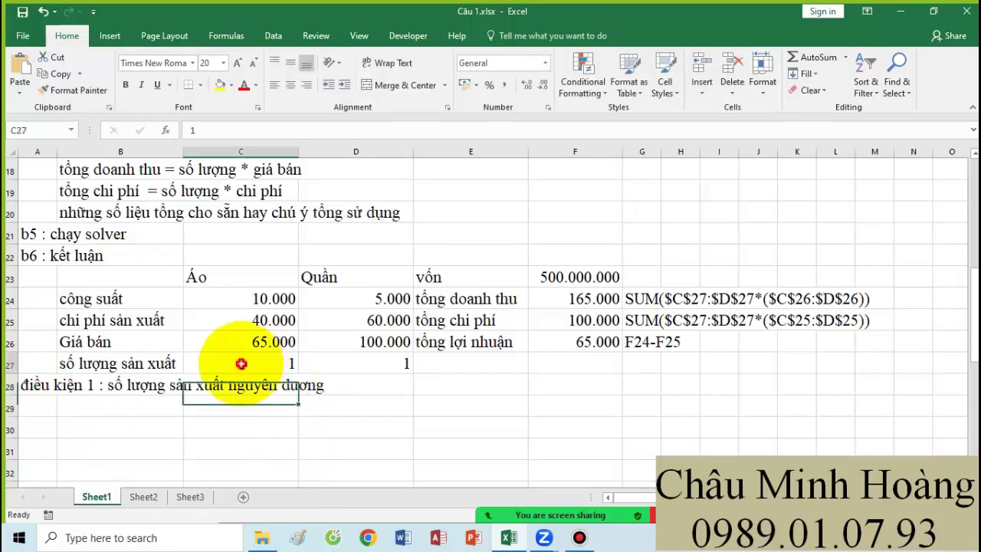
pyautogui.moveTo(241, 363); pyautogui.dragTo(344, 360)
pyautogui.moveTo(230, 363); pyautogui.dragTo(345, 364)
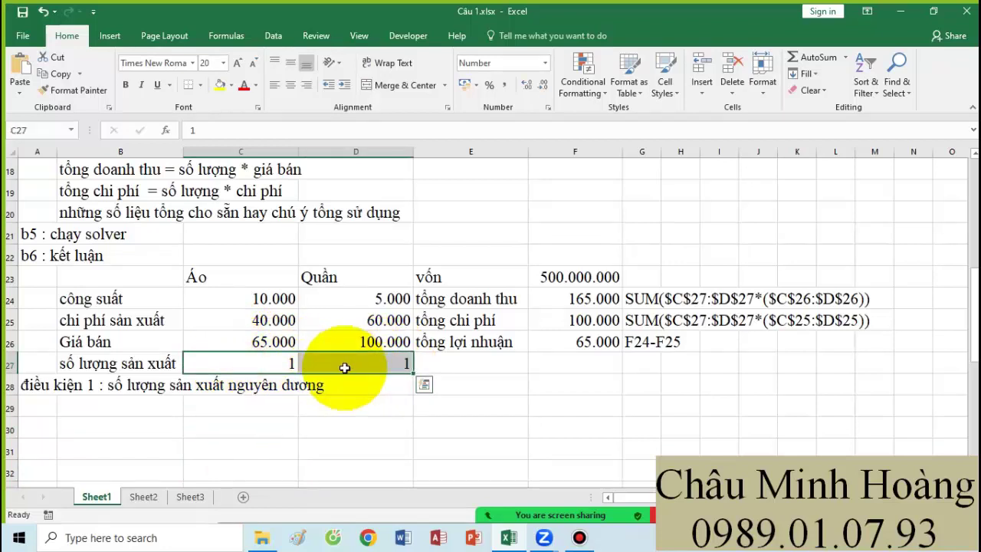
pyautogui.moveTo(153, 279); pyautogui.dragTo(596, 369)
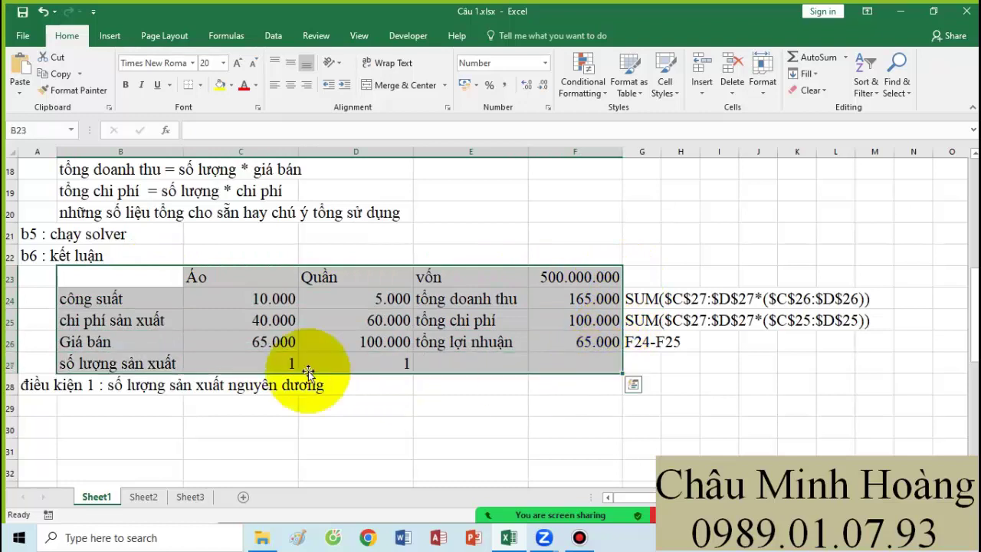
pyautogui.moveTo(158, 286); pyautogui.dragTo(582, 372)
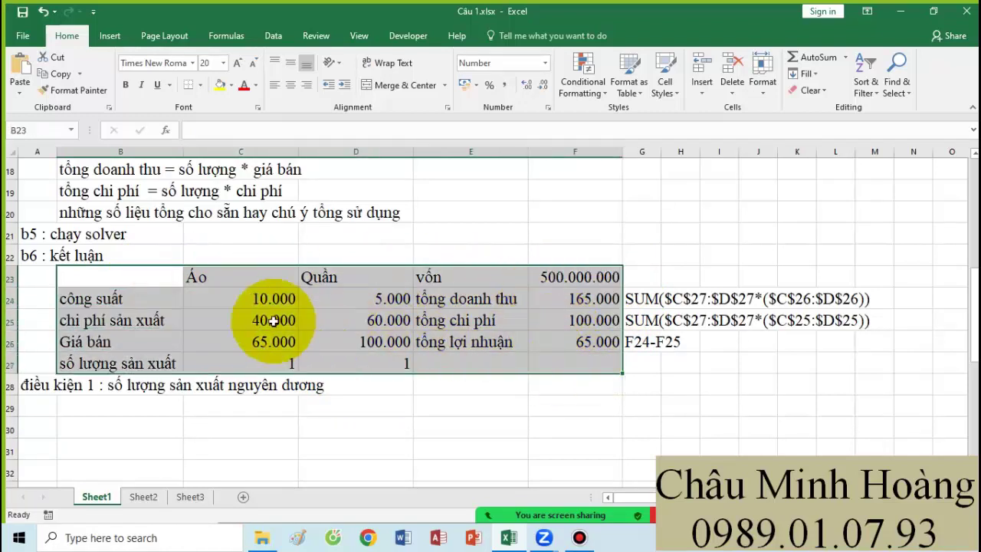
pyautogui.moveTo(214, 304); pyautogui.dragTo(360, 298)
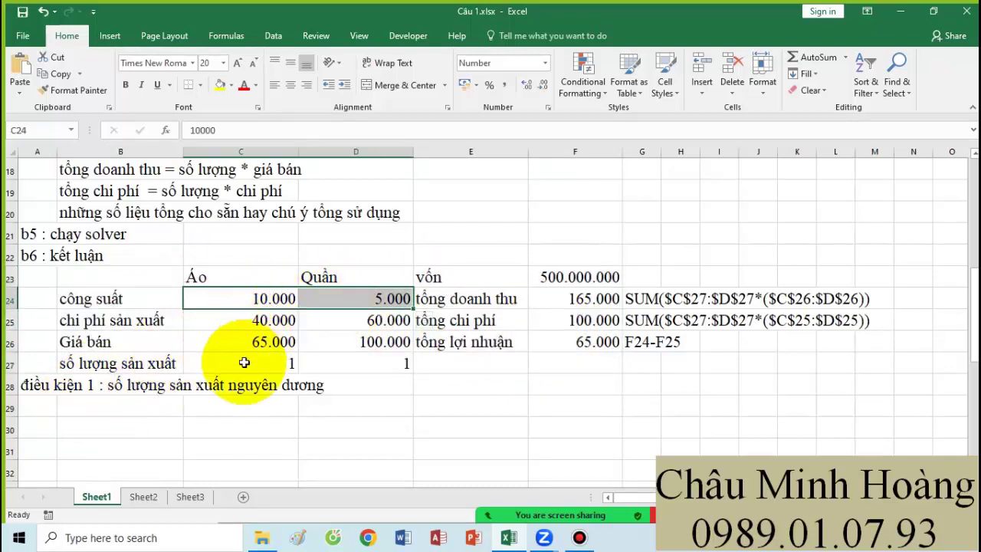
pyautogui.moveTo(246, 361); pyautogui.dragTo(372, 368)
# Step: Enter the second constraint in A29 as "điều kiện 2 : số lượng sản xuất nhỏ hơn hoặc bằng công xuất"
pyautogui.click(35, 408)
pyautogui.write('điều kiện ')
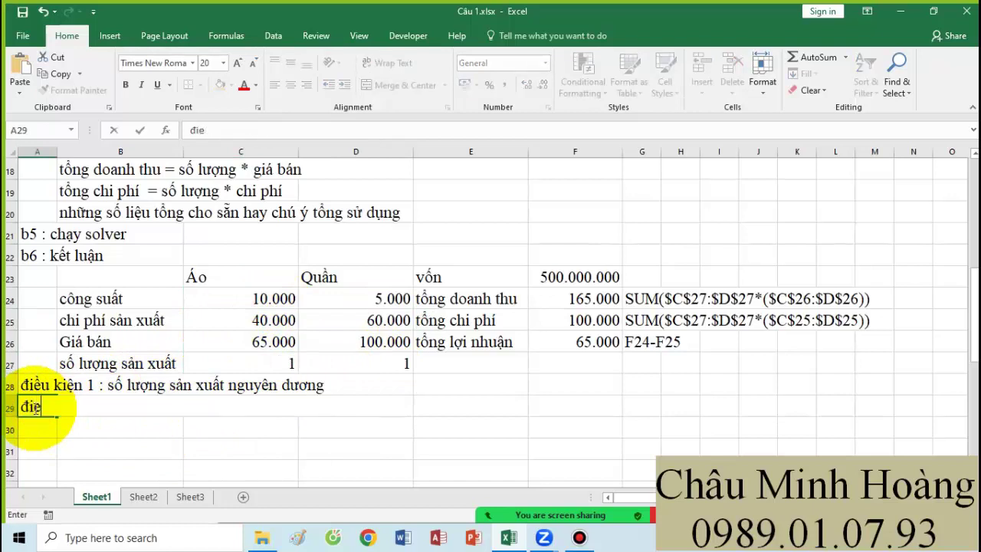
pyautogui.write('2')
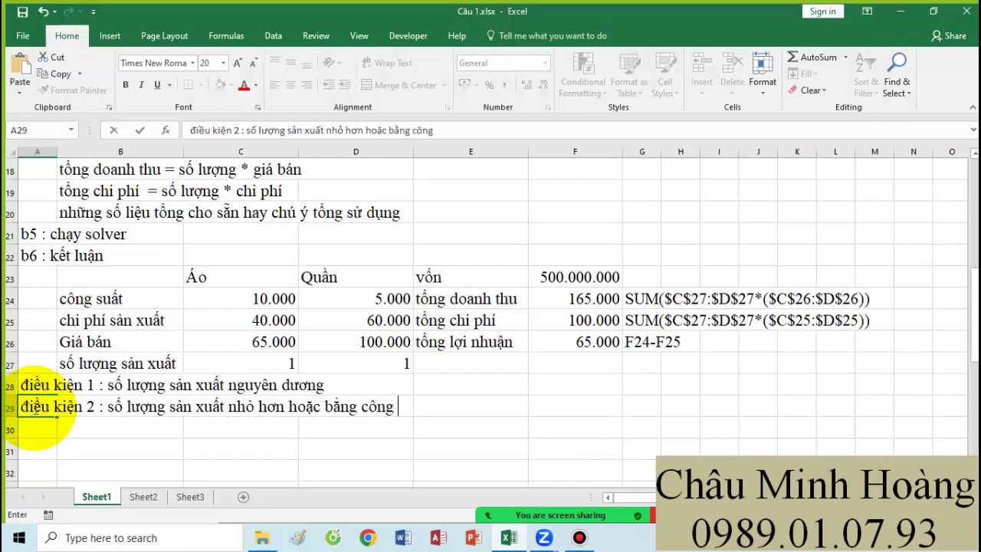
pyautogui.press('Return')
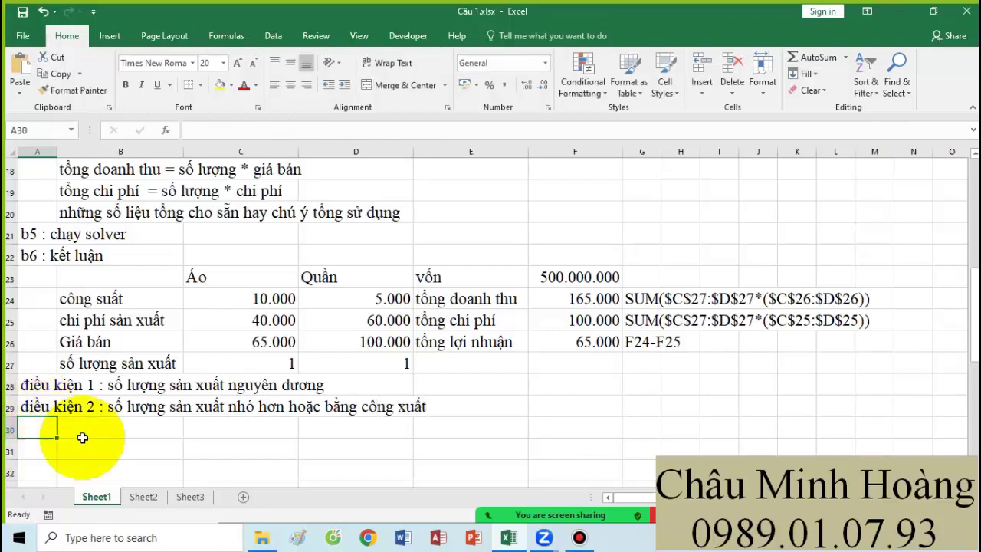
pyautogui.click(210, 431)
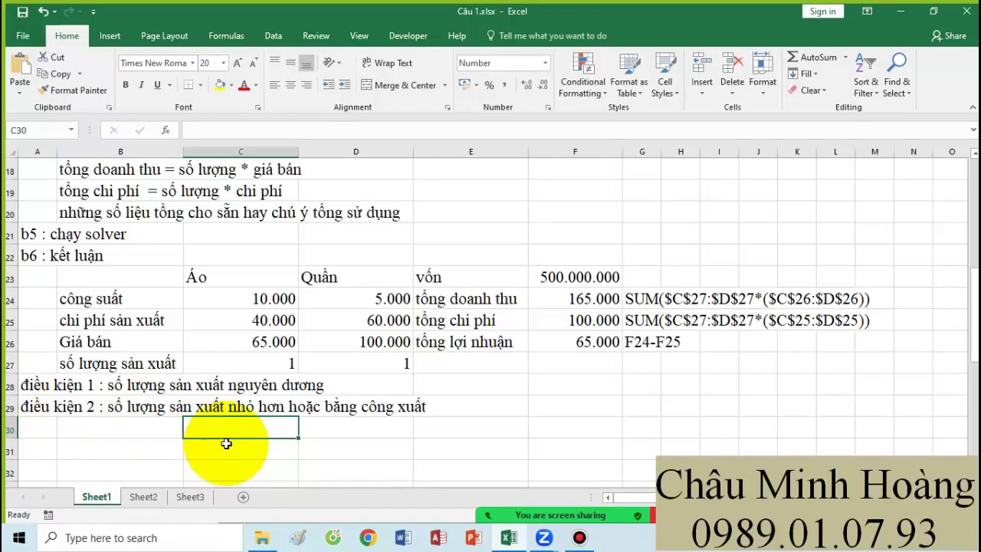
# Step: Correct the spelling at the end of the second constraint in A29 so it reads "công suất"
pyautogui.doubleClick(44, 406)
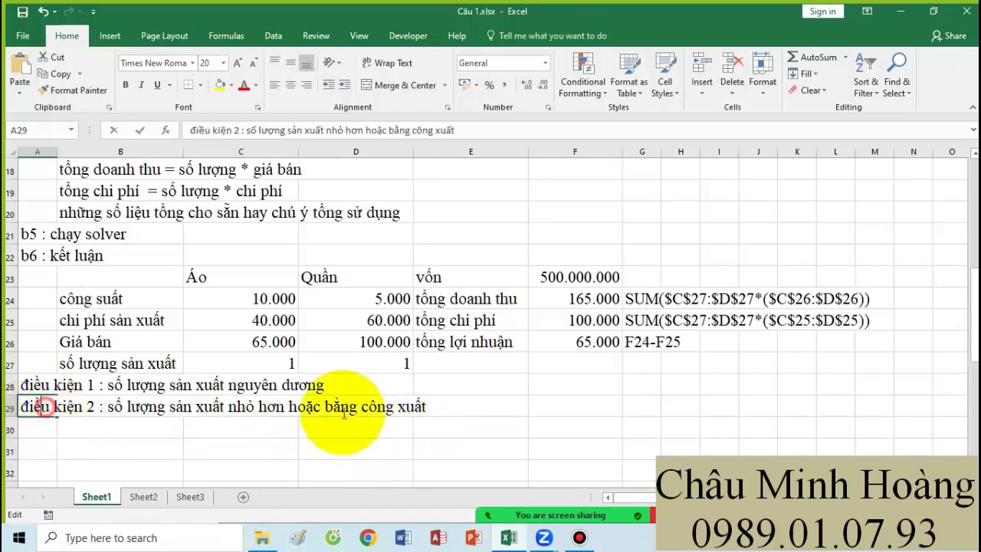
pyautogui.doubleClick(400, 408)
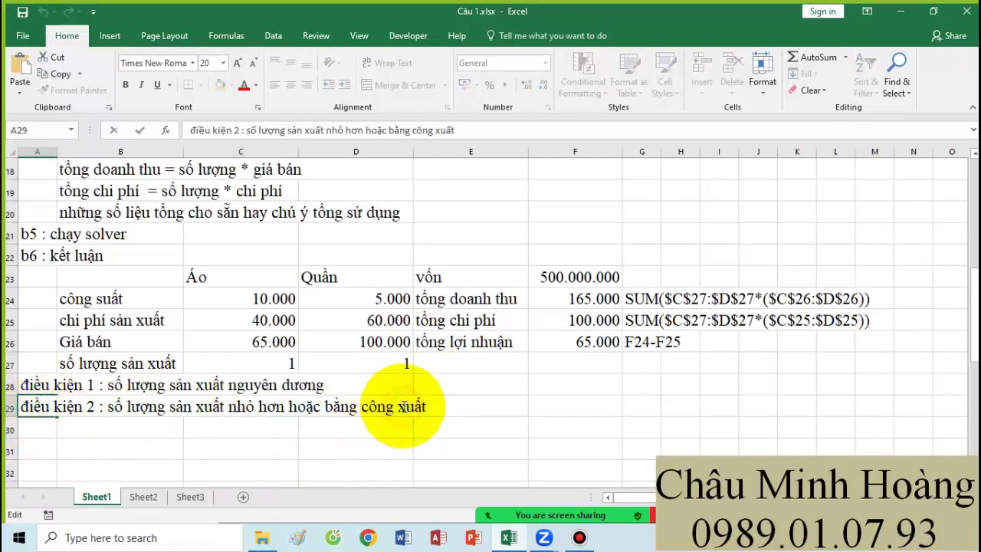
pyautogui.write('suất')
pyautogui.click(360, 448)
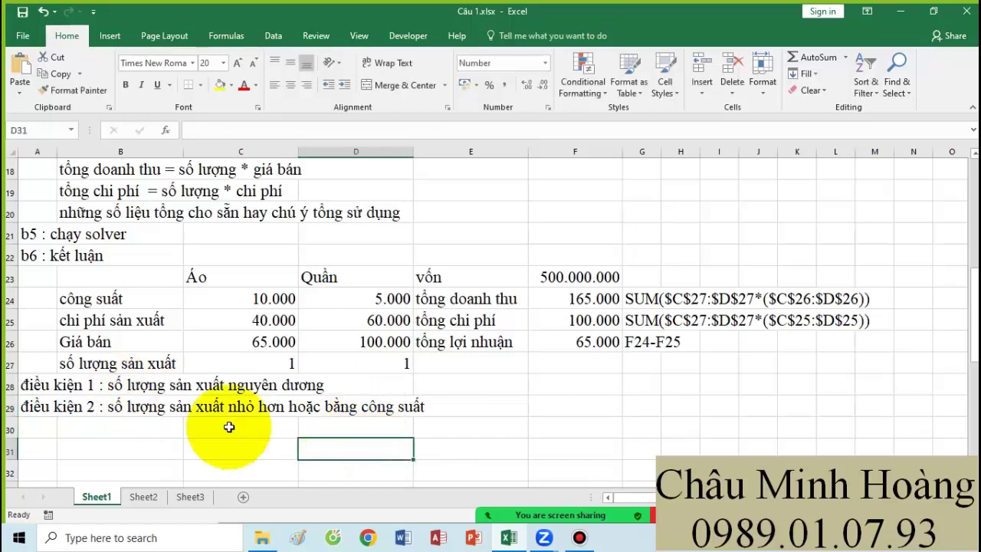
# Step: Examine how the unit costs C25:D25 and selling prices C26:D26 relate to total cost F25, total revenue F24 and the capital in F23
pyautogui.click(55, 434)
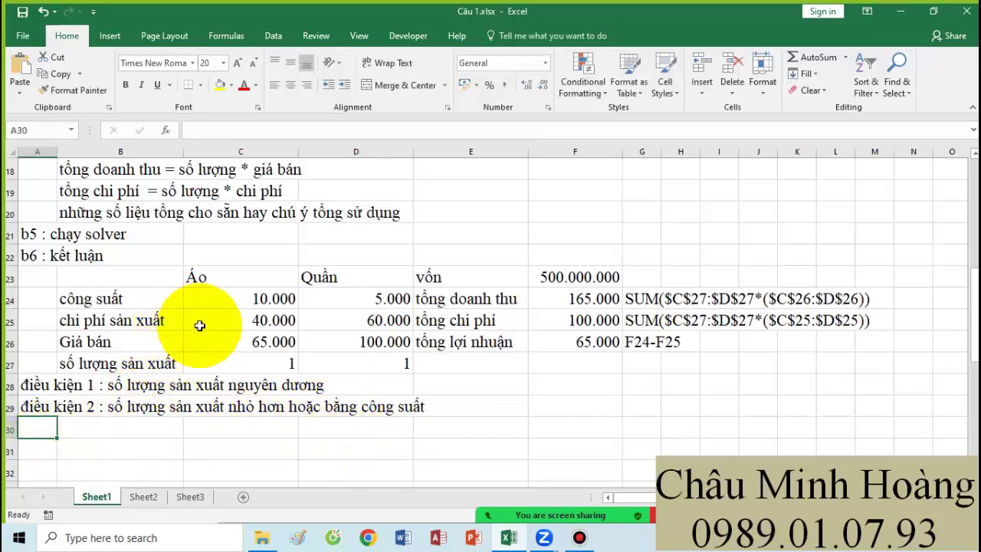
pyautogui.moveTo(199, 324); pyautogui.dragTo(342, 322)
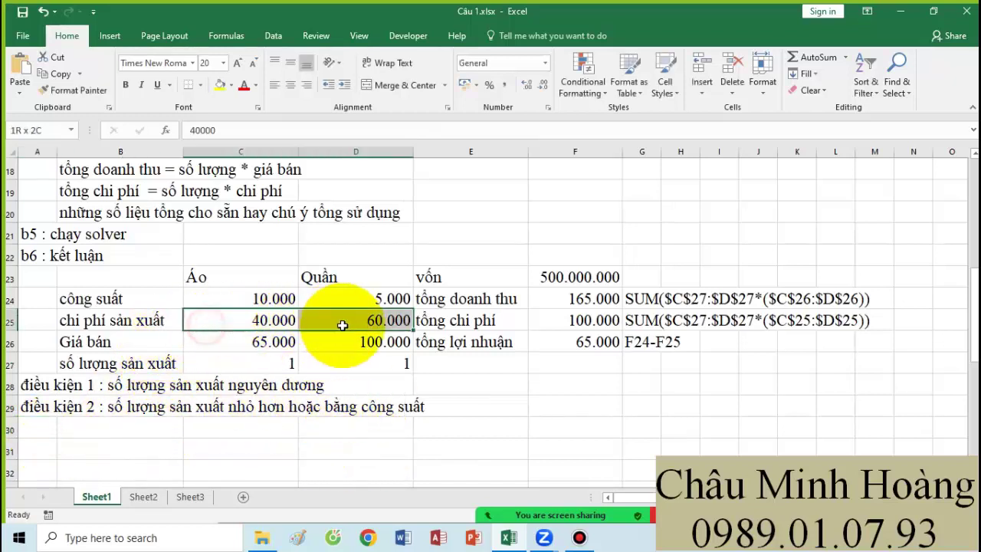
pyautogui.click(596, 321)
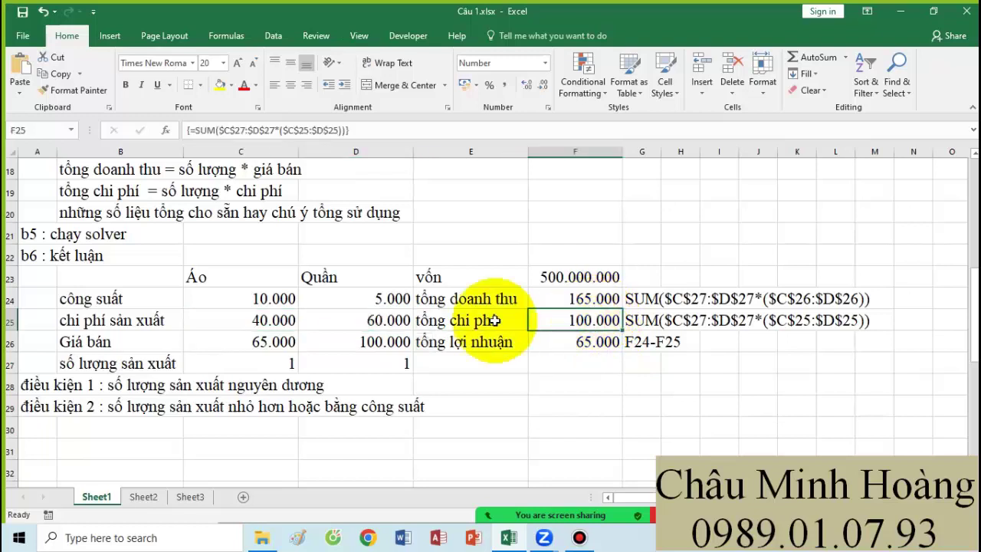
pyautogui.moveTo(237, 342); pyautogui.dragTo(337, 342)
pyautogui.click(570, 301)
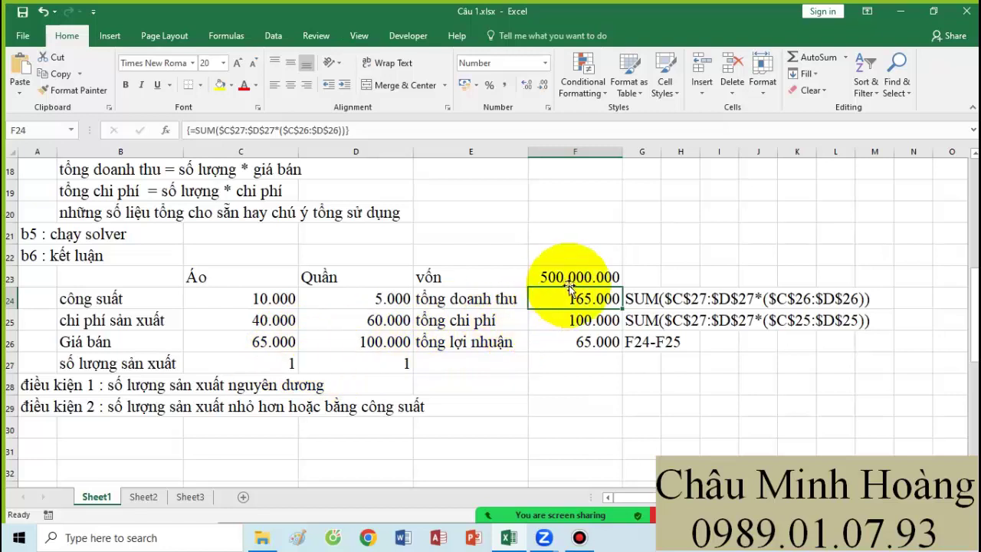
pyautogui.click(571, 278)
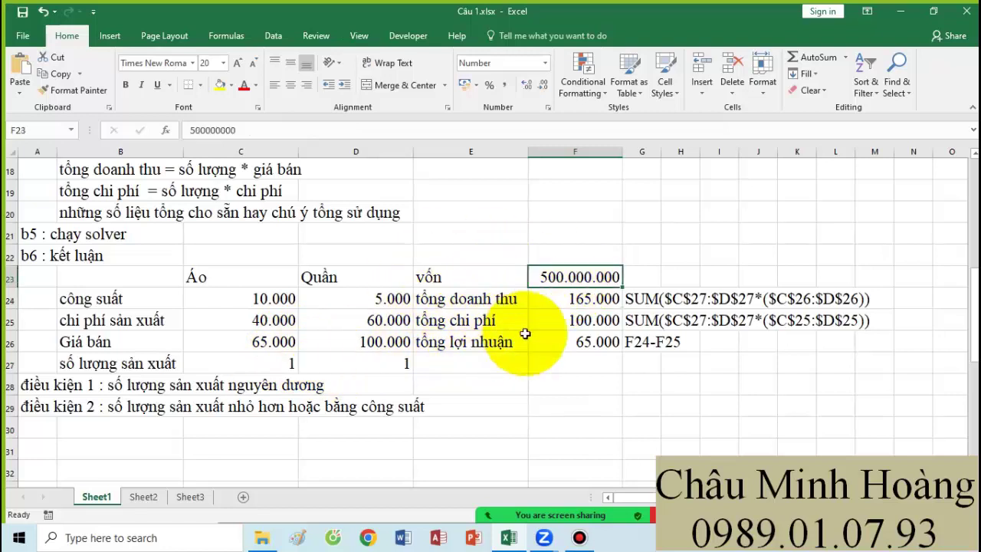
pyautogui.click(575, 321)
# Step: Enter the third constraint in A30 as "điều kiện 3 : tổng chi phí luôn nhỏ hơn hoặc bằng vốn"
pyautogui.click(34, 413)
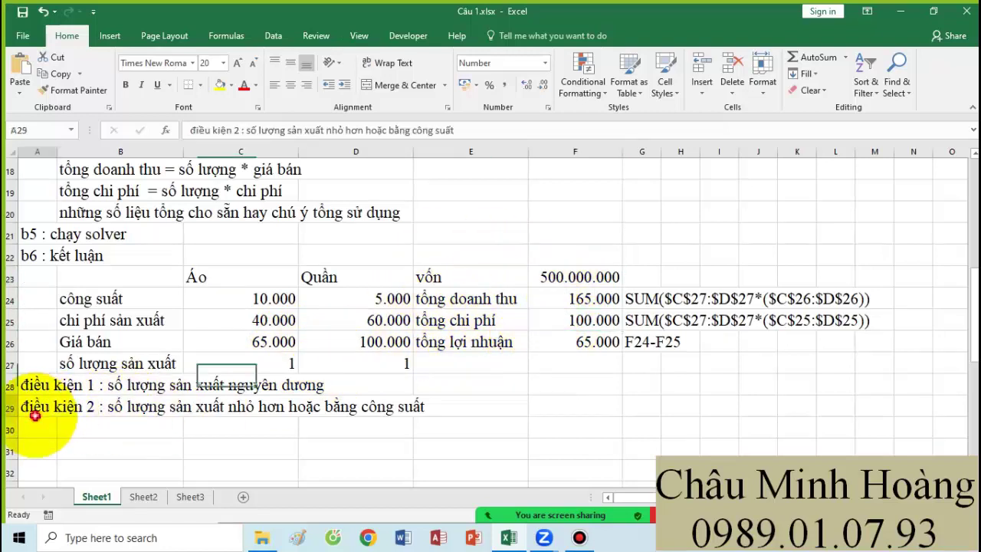
pyautogui.click(39, 430)
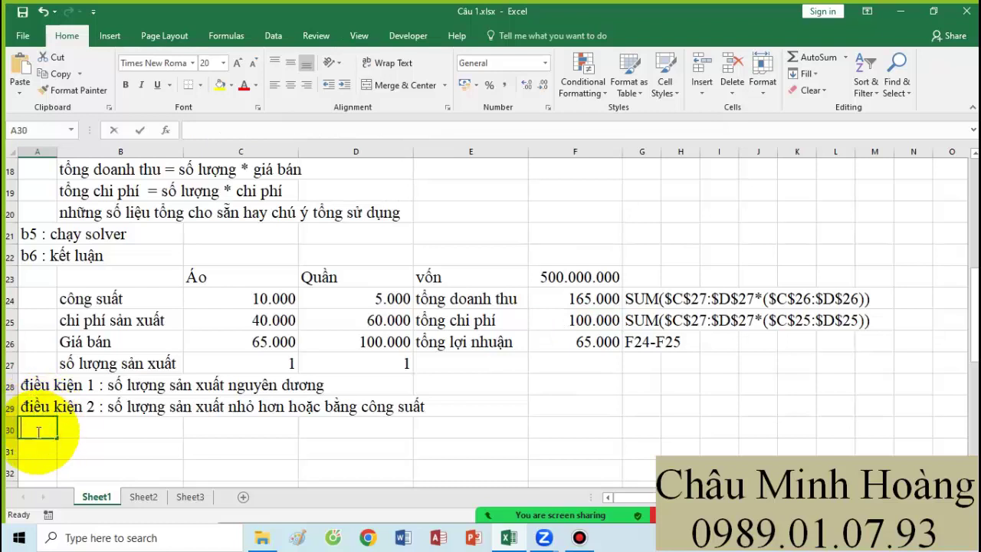
pyautogui.write('điê')
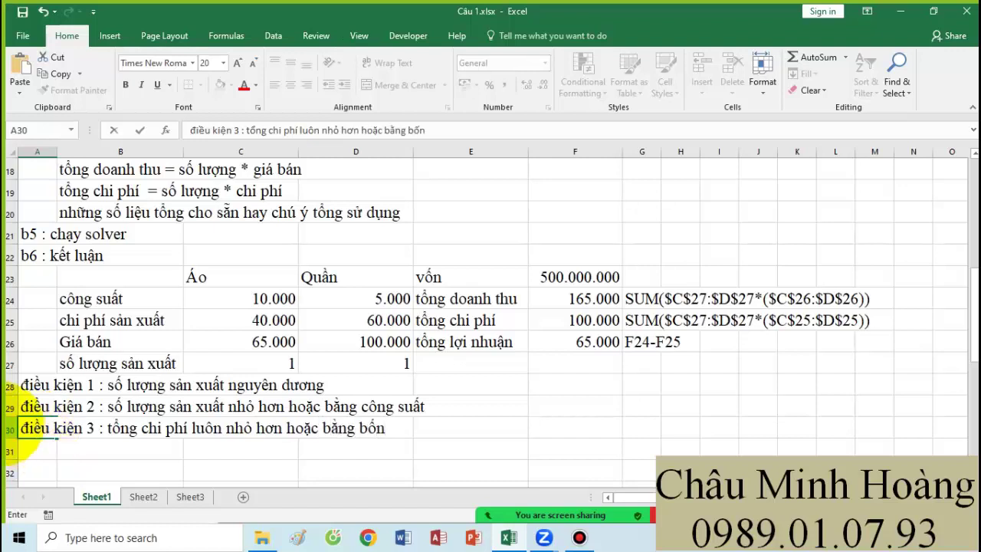
pyautogui.press('Return')
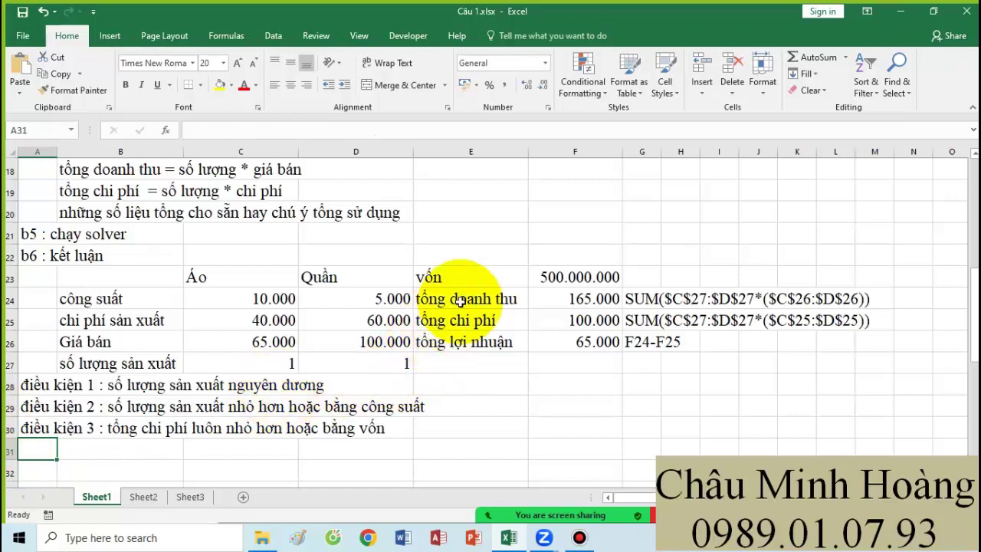
# Step: Review the data table B23:F27, the profit formula in F26 and the solution notes above the table against the written constraints
pyautogui.moveTo(429, 300); pyautogui.dragTo(582, 339)
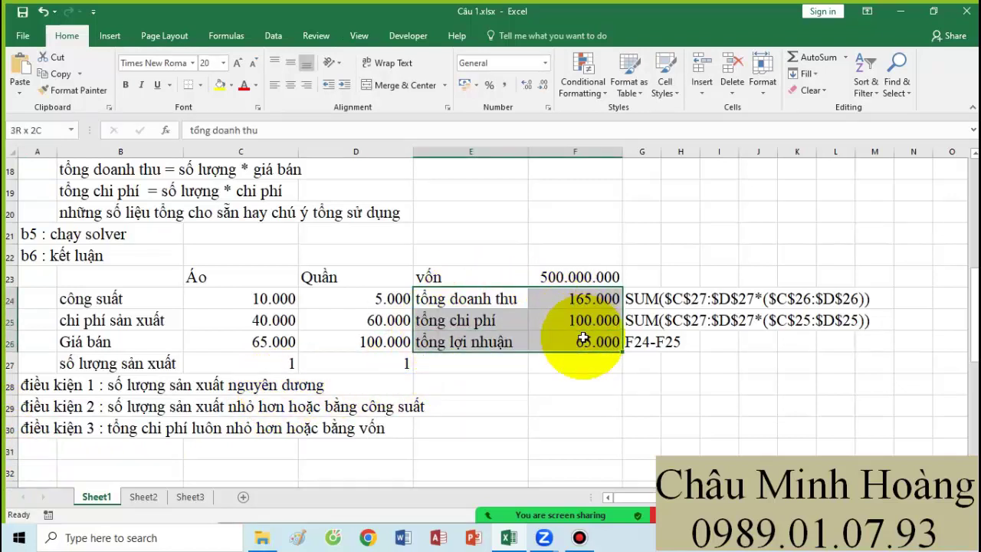
pyautogui.moveTo(131, 281); pyautogui.dragTo(576, 370)
pyautogui.scroll(2, 567, 341)
pyautogui.scroll(-2, 551, 337)
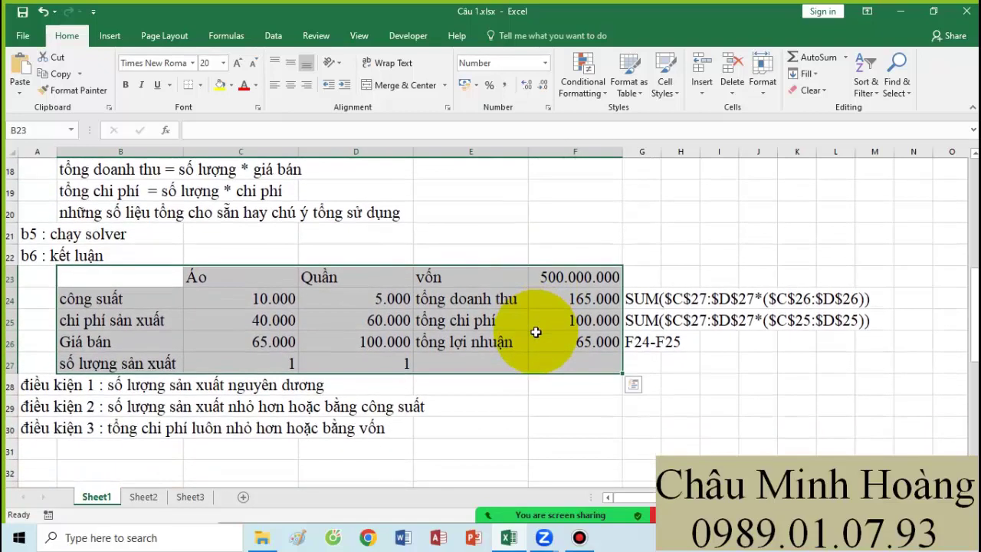
pyautogui.moveTo(171, 280); pyautogui.dragTo(478, 344)
pyautogui.moveTo(153, 362); pyautogui.dragTo(349, 364)
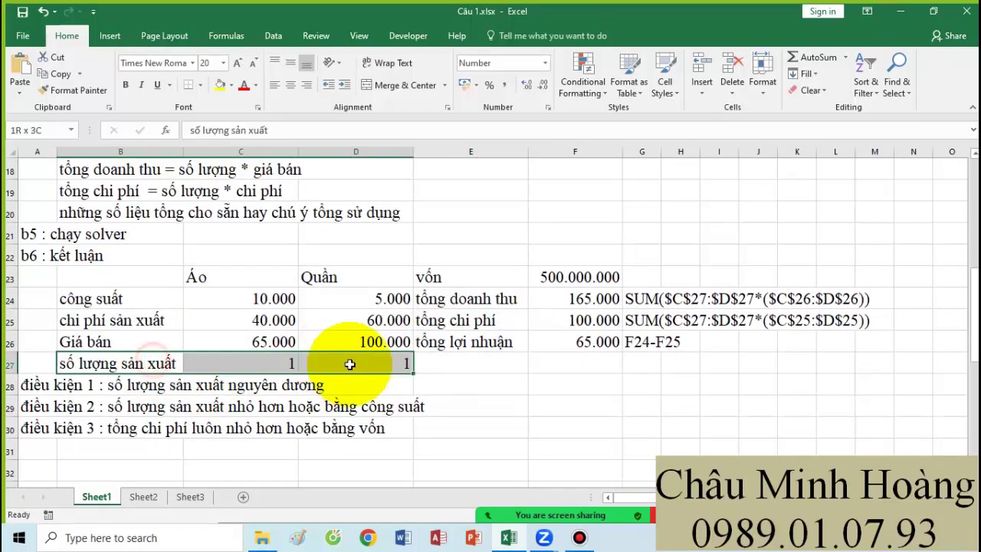
pyautogui.click(557, 342)
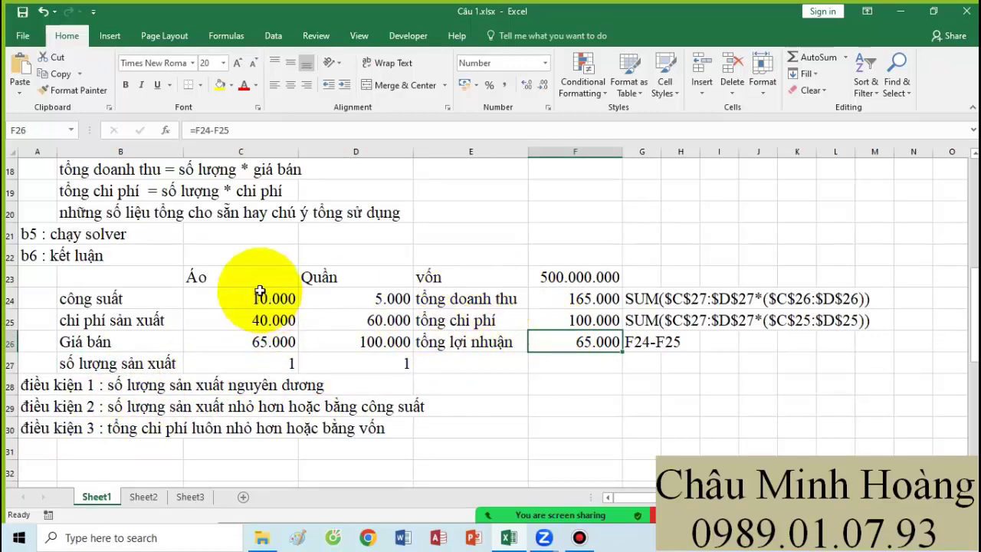
pyautogui.scroll(1, 192, 322)
pyautogui.moveTo(23, 190); pyautogui.dragTo(427, 280)
pyautogui.scroll(-2, 414, 280)
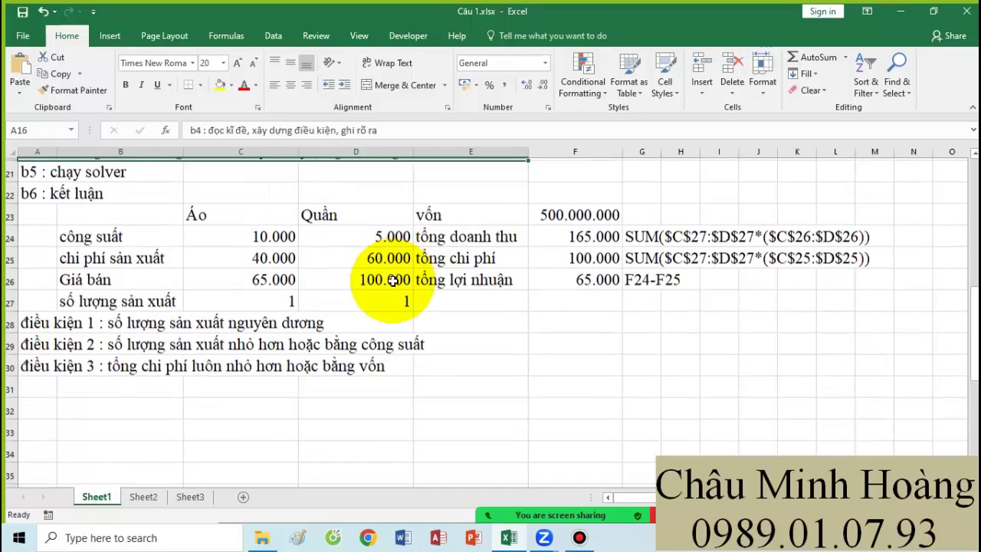
pyautogui.scroll(1, 393, 281)
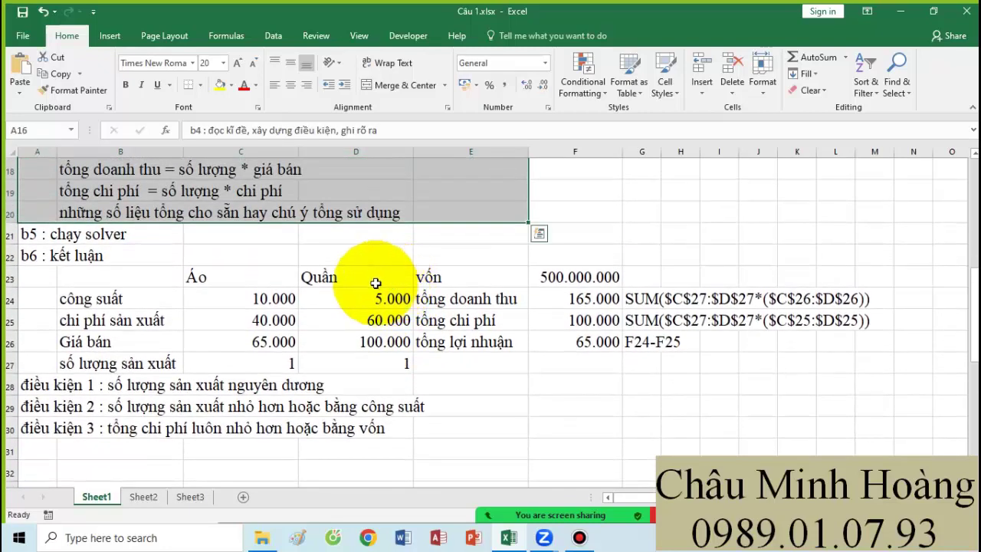
# Step: Open Solver and set its objective to maximize the total profit in cell F26, using the Max option
pyautogui.click(388, 279)
pyautogui.click(273, 39)
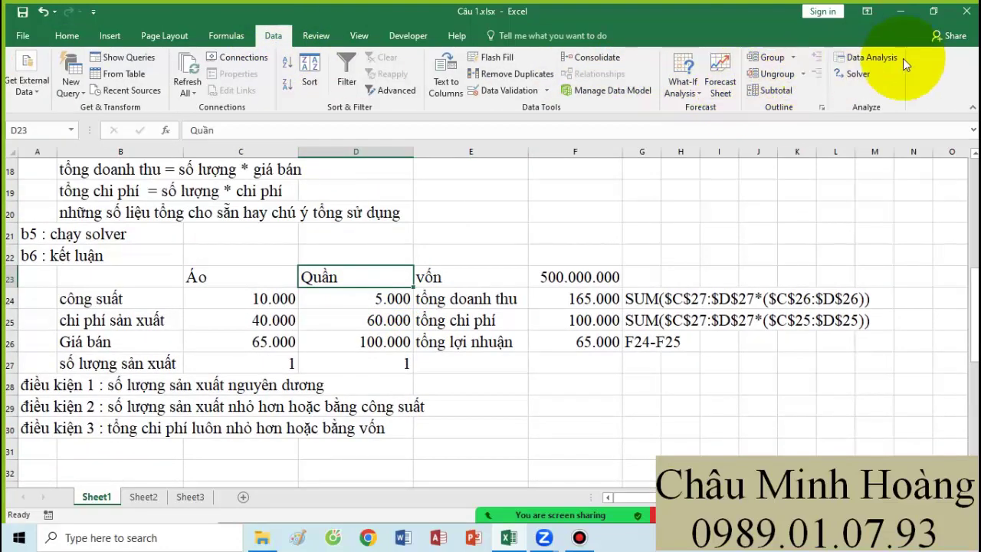
pyautogui.click(855, 77)
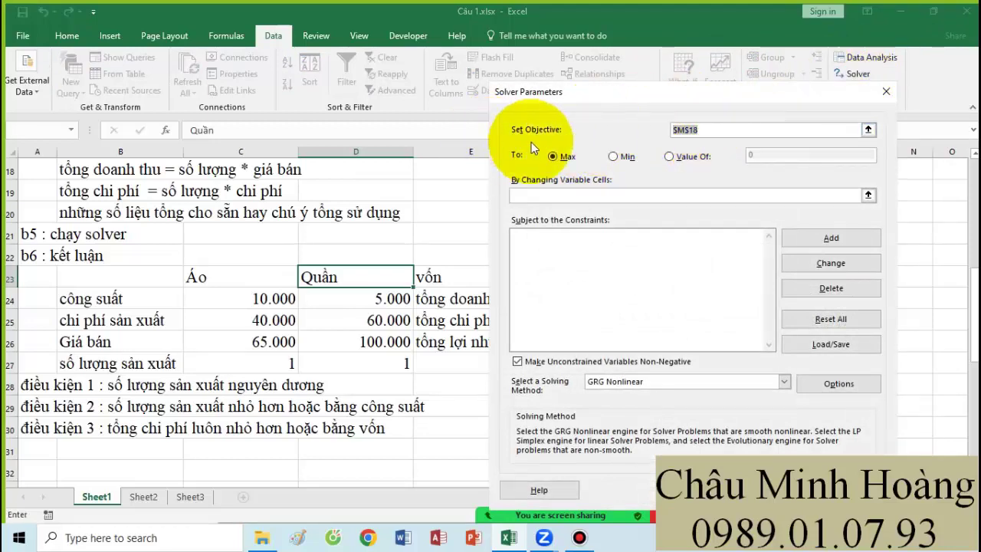
pyautogui.moveTo(689, 109); pyautogui.dragTo(218, 84)
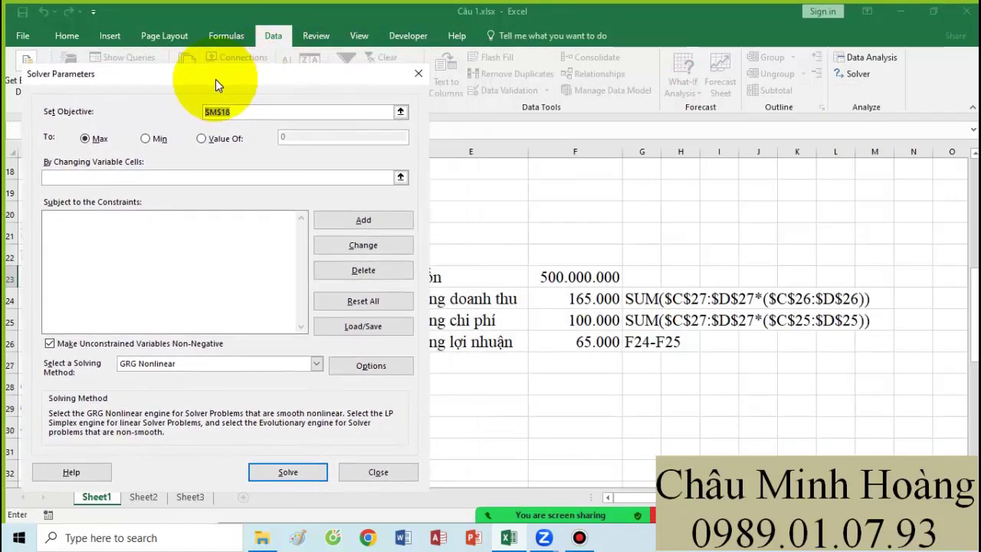
pyautogui.click(557, 346)
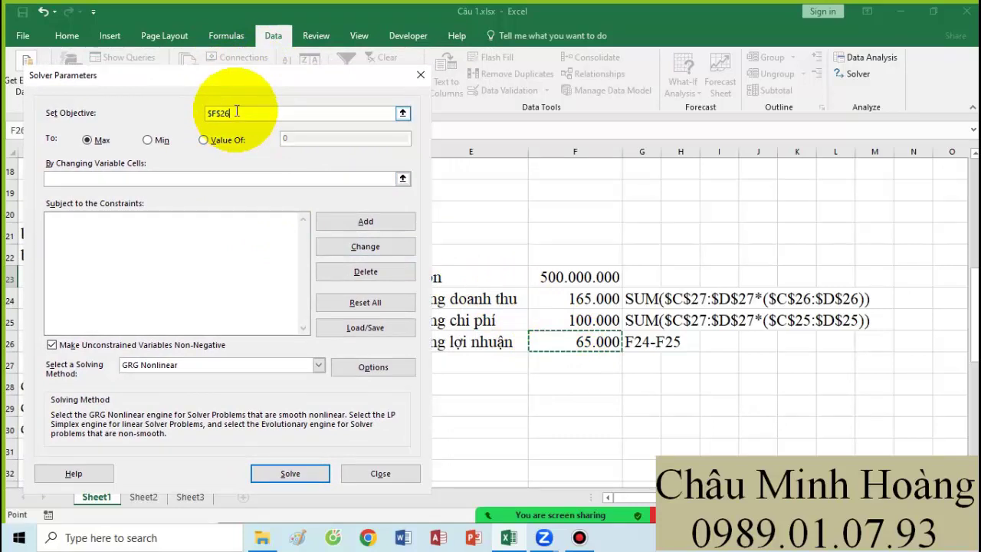
pyautogui.moveTo(231, 113); pyautogui.dragTo(200, 111)
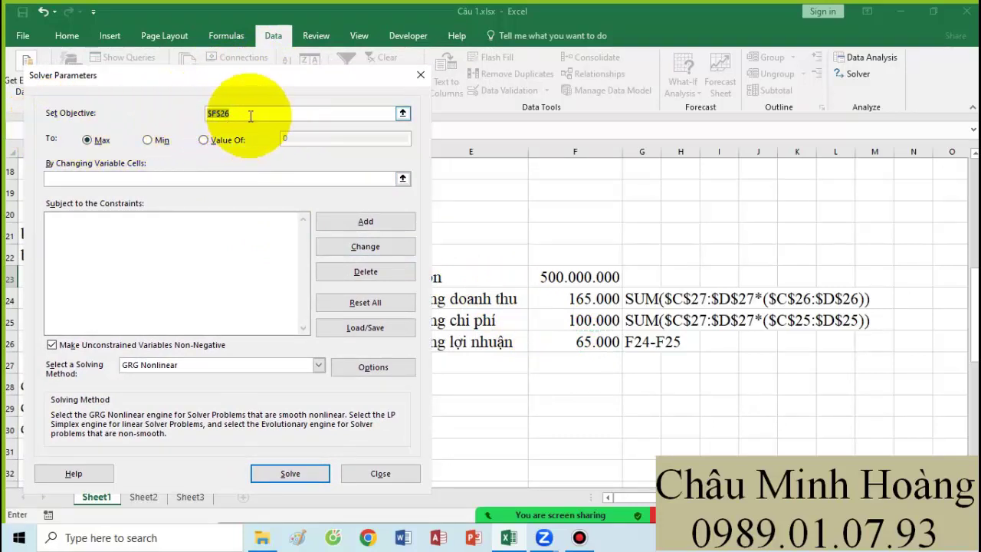
pyautogui.click(571, 342)
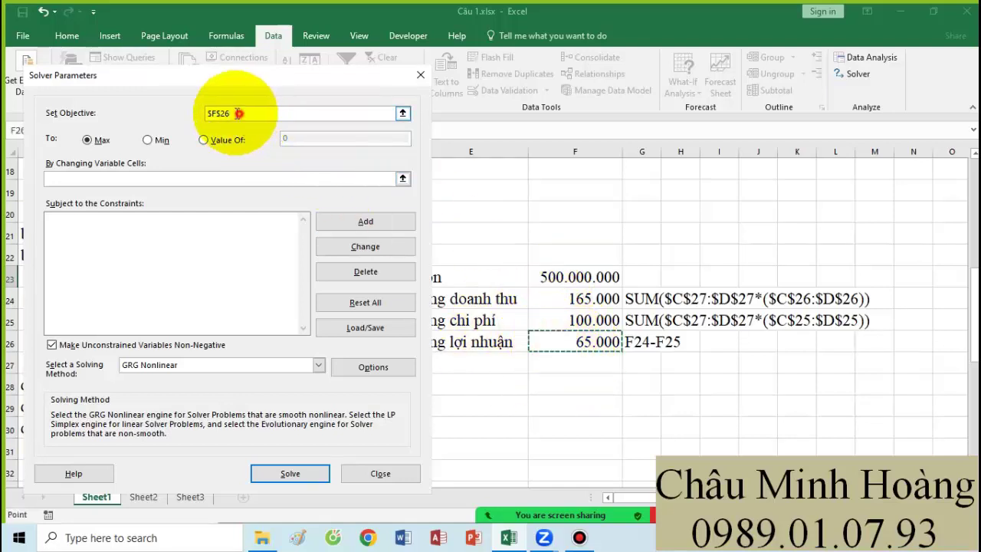
pyautogui.moveTo(238, 113); pyautogui.dragTo(190, 113)
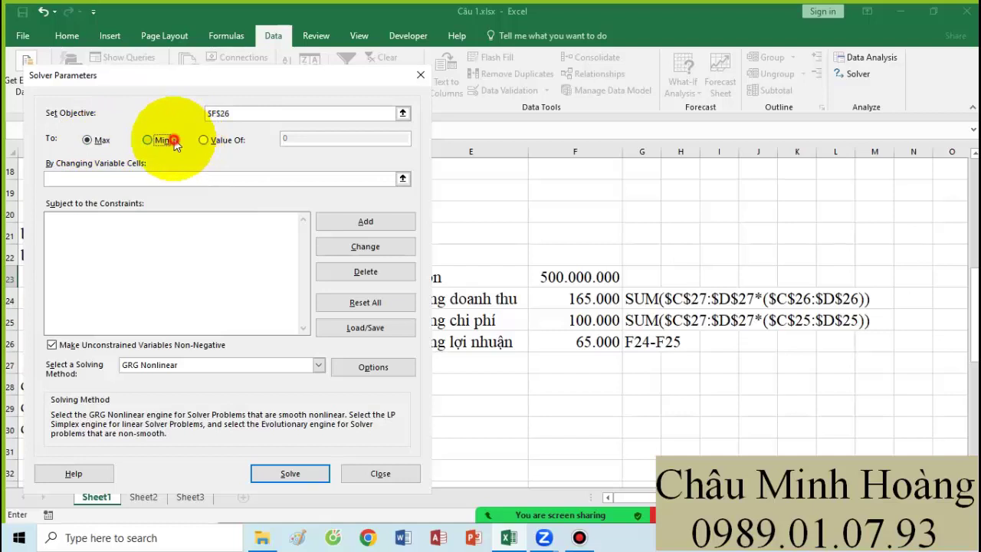
pyautogui.click(222, 139)
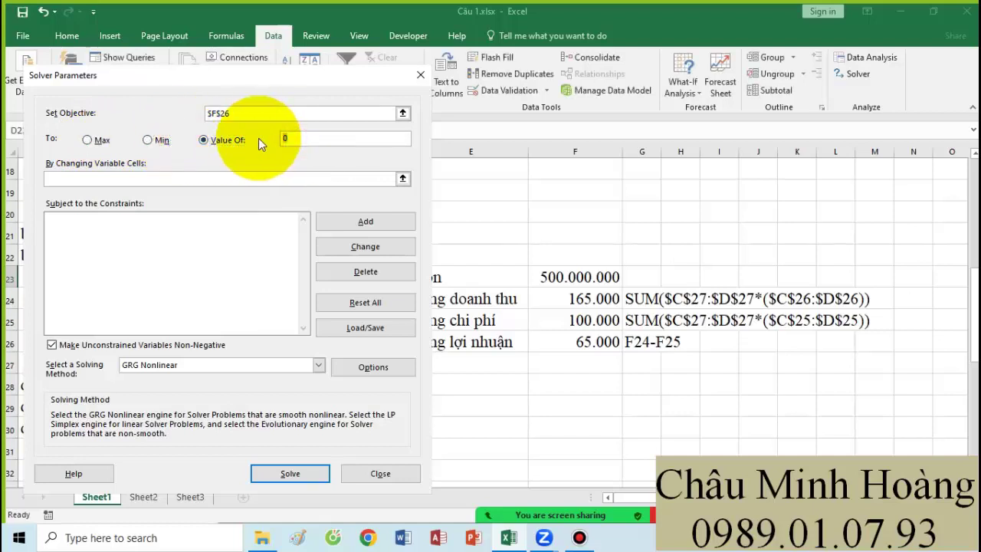
pyautogui.click(313, 143)
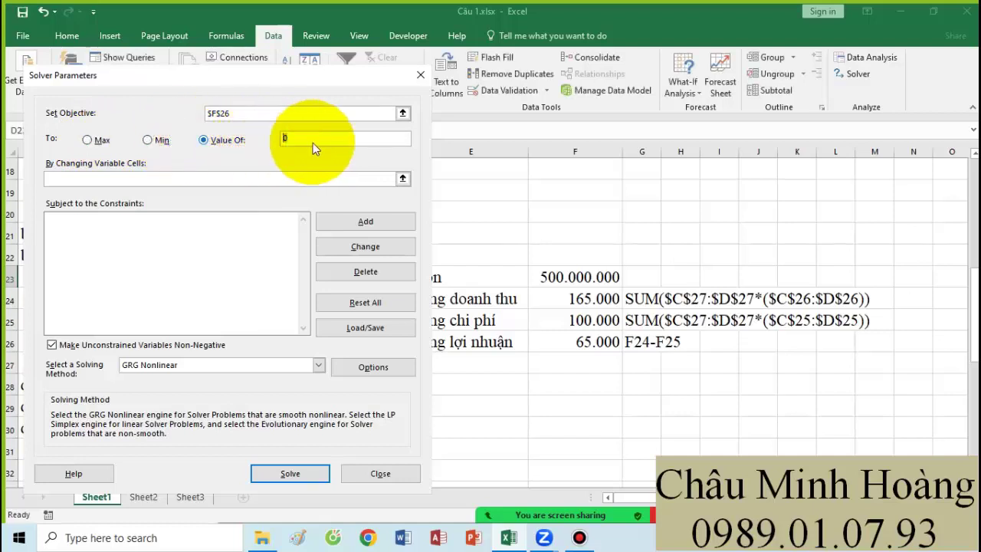
pyautogui.click(92, 139)
# Step: Set Solver's changing variable cells to the production quantities $C$27:$D$27
pyautogui.moveTo(209, 79); pyautogui.dragTo(708, 86)
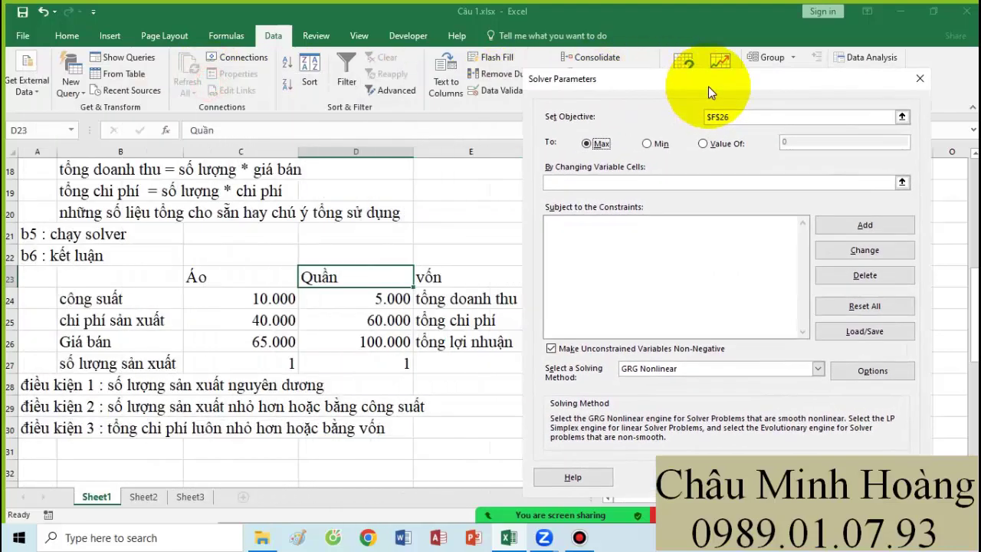
pyautogui.click(558, 181)
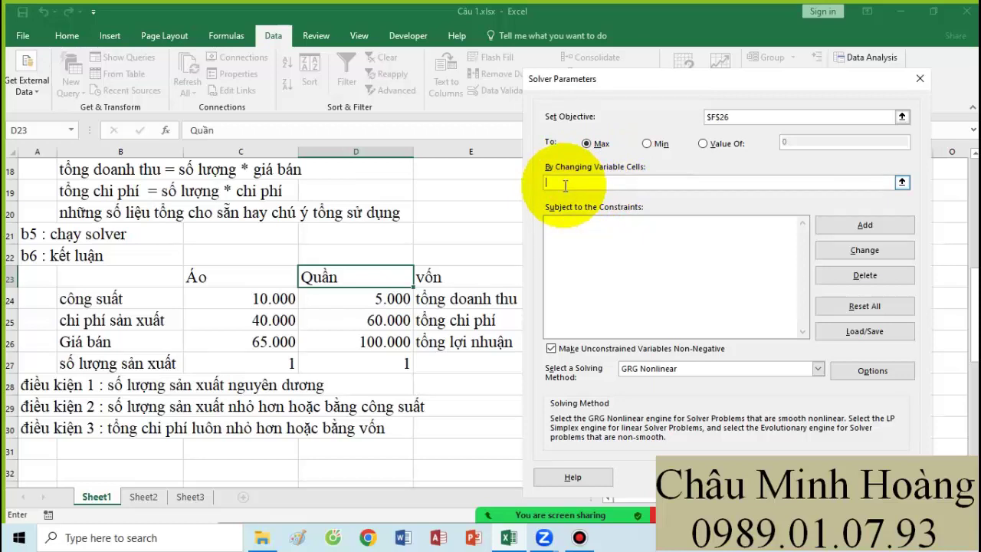
pyautogui.moveTo(237, 363); pyautogui.dragTo(390, 357)
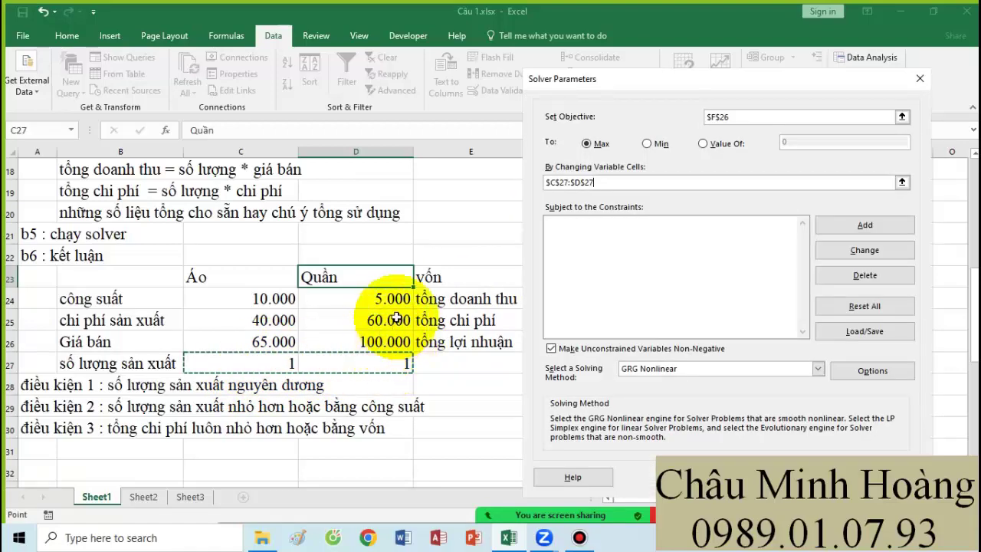
pyautogui.moveTo(241, 361); pyautogui.dragTo(383, 364)
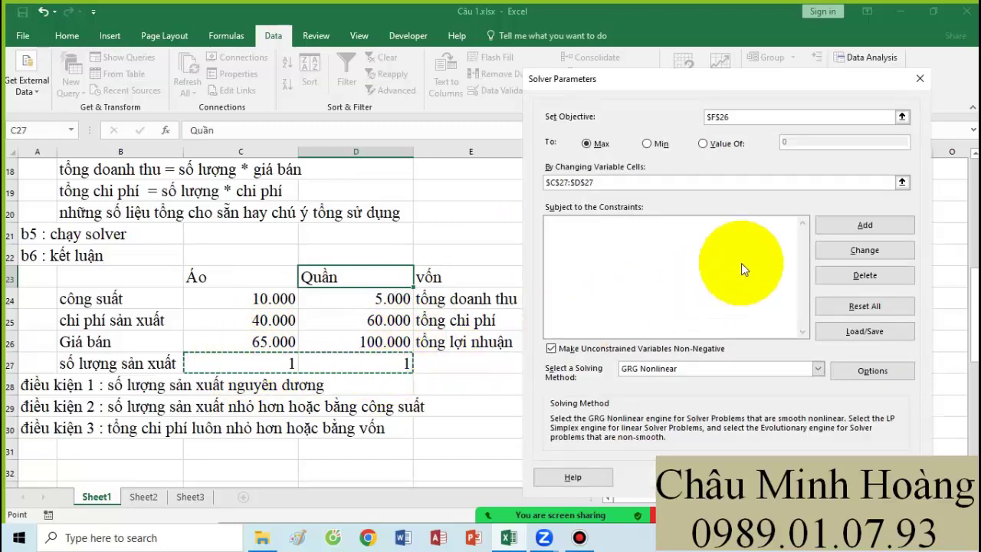
# Step: Add a Solver constraint that the production quantities $C$27:$D$27 must be integers (int)
pyautogui.click(823, 227)
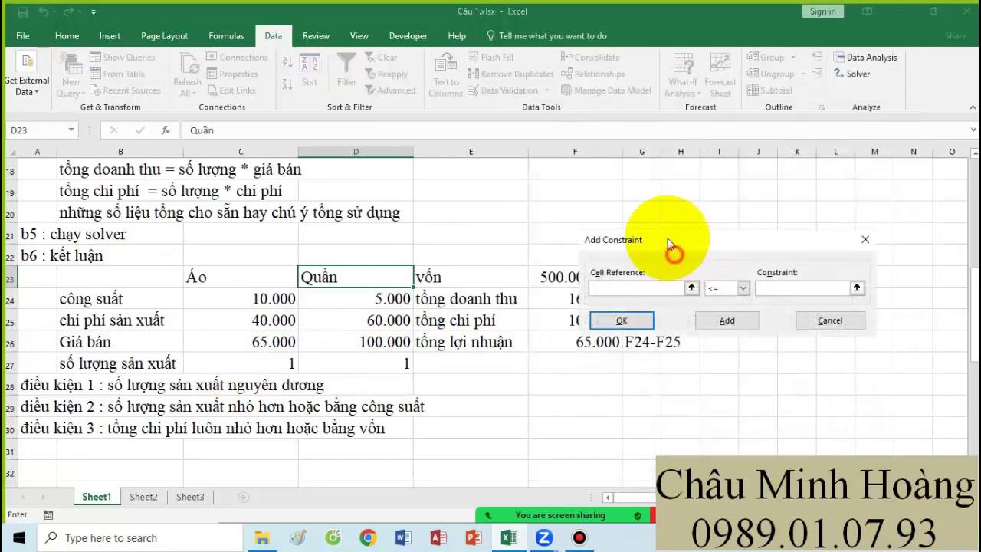
pyautogui.moveTo(663, 236); pyautogui.dragTo(579, 120)
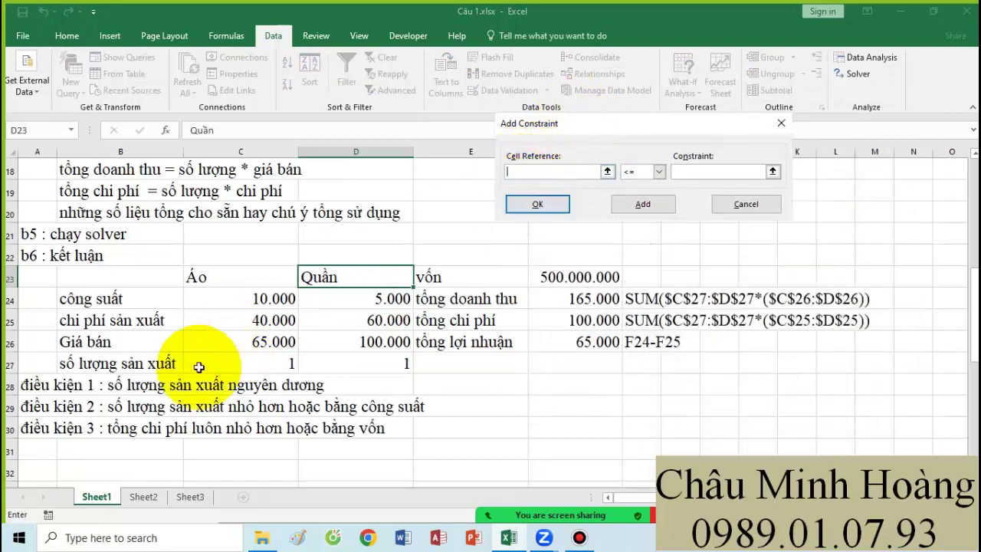
pyautogui.moveTo(265, 363); pyautogui.dragTo(389, 361)
pyautogui.click(291, 362)
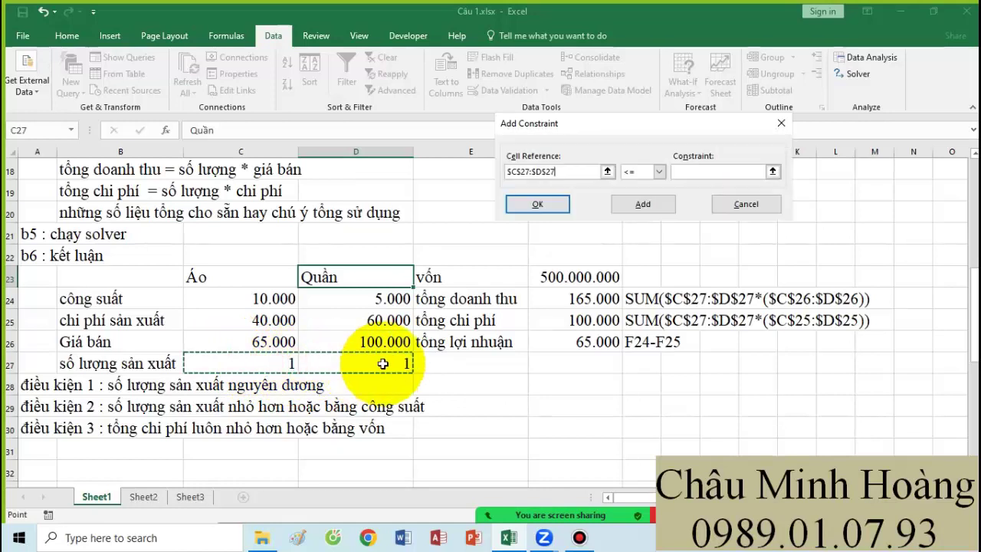
pyautogui.click(658, 172)
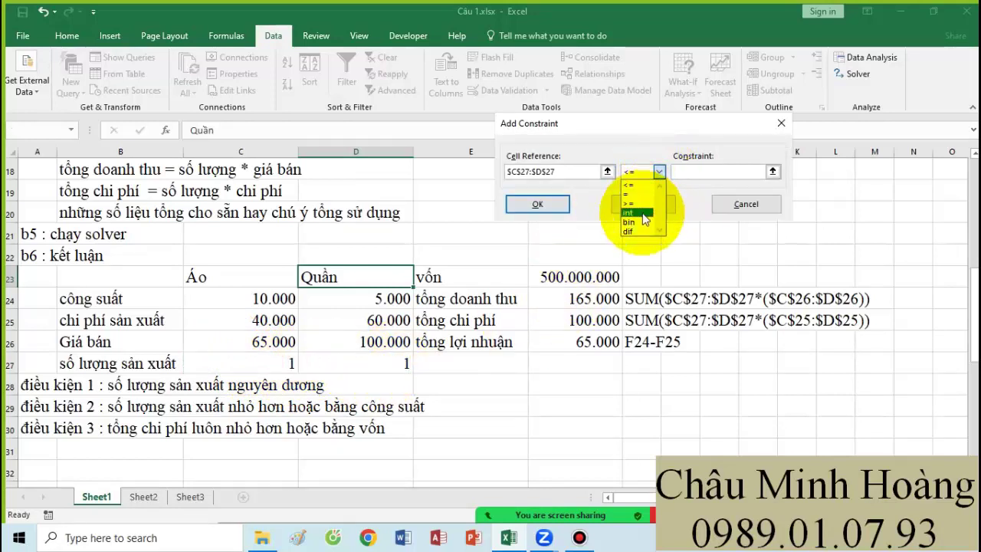
pyautogui.click(643, 214)
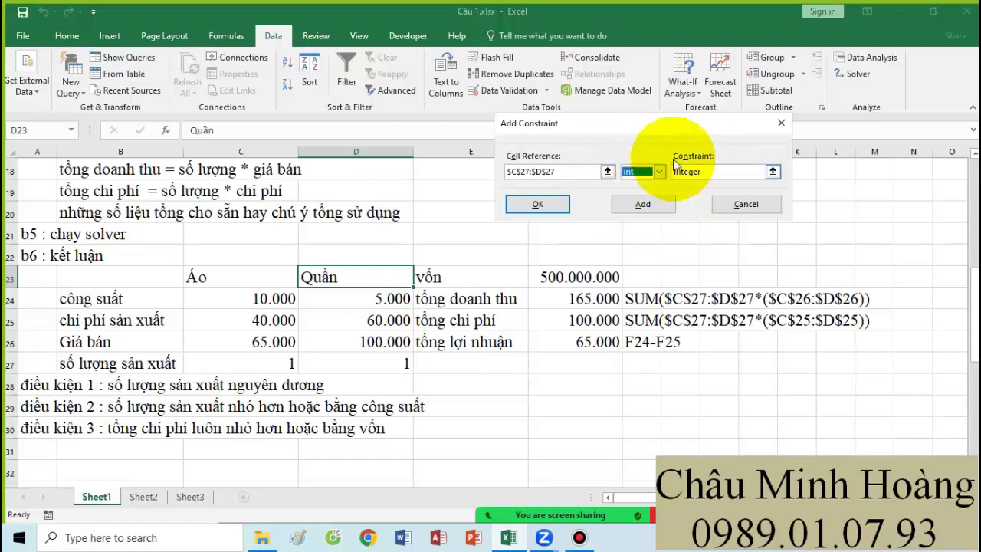
pyautogui.click(648, 206)
# Step: Add a Solver constraint that the production quantities $C$27:$D$27 are >= 1
pyautogui.moveTo(245, 363); pyautogui.dragTo(375, 360)
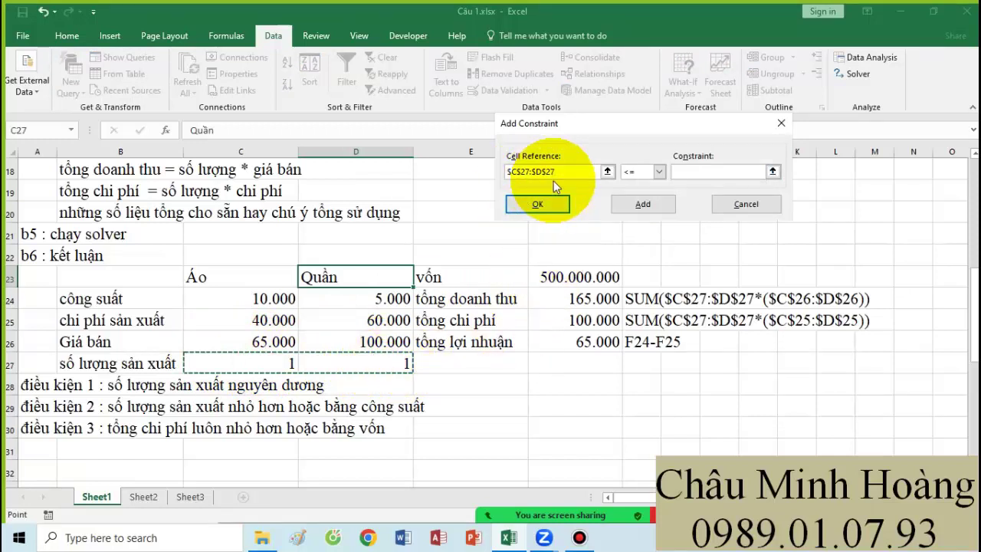
pyautogui.click(658, 171)
pyautogui.click(639, 203)
pyautogui.click(700, 173)
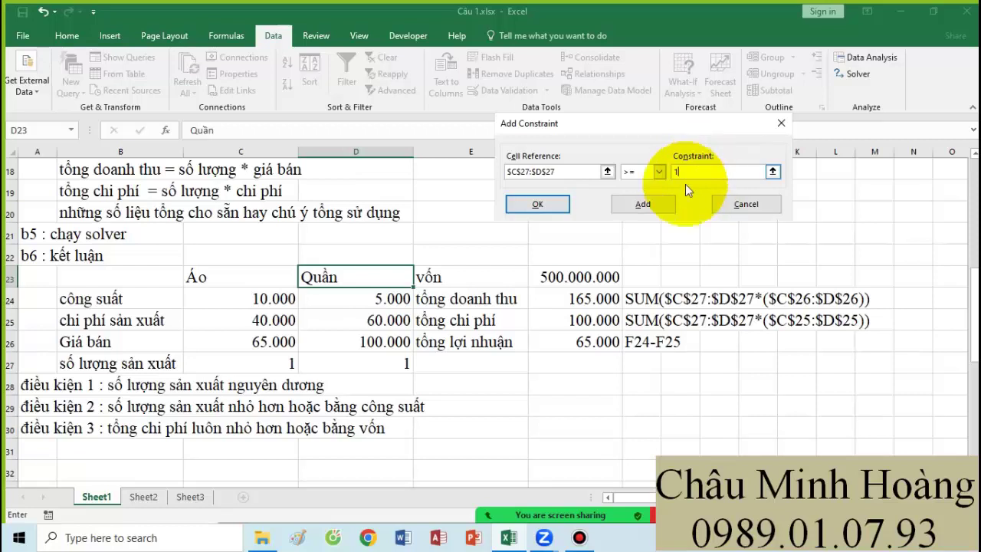
pyautogui.click(655, 204)
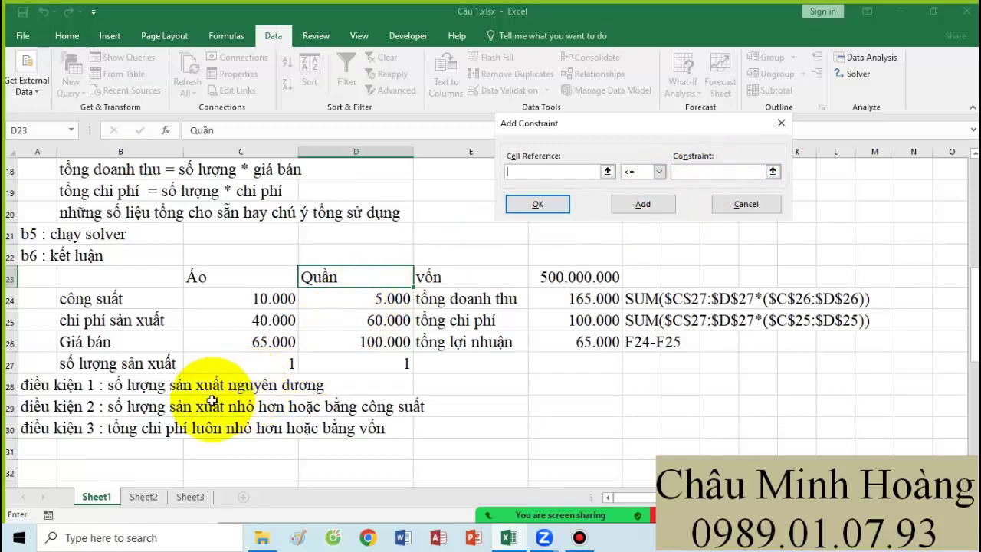
# Step: Add a Solver constraint that the production quantities $C$27:$D$27 are <= the capacities $C$24:$D$24
pyautogui.moveTo(251, 368); pyautogui.dragTo(385, 367)
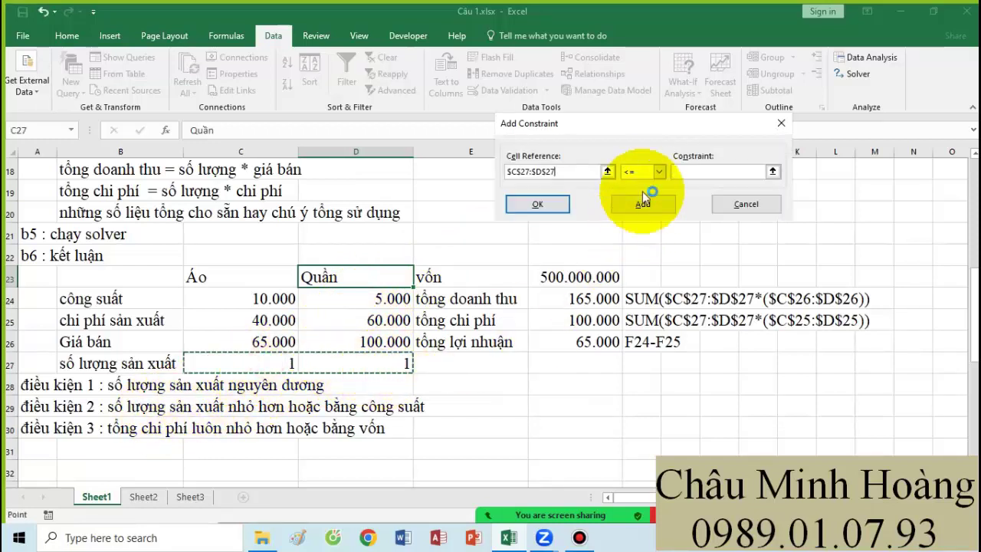
pyautogui.click(684, 173)
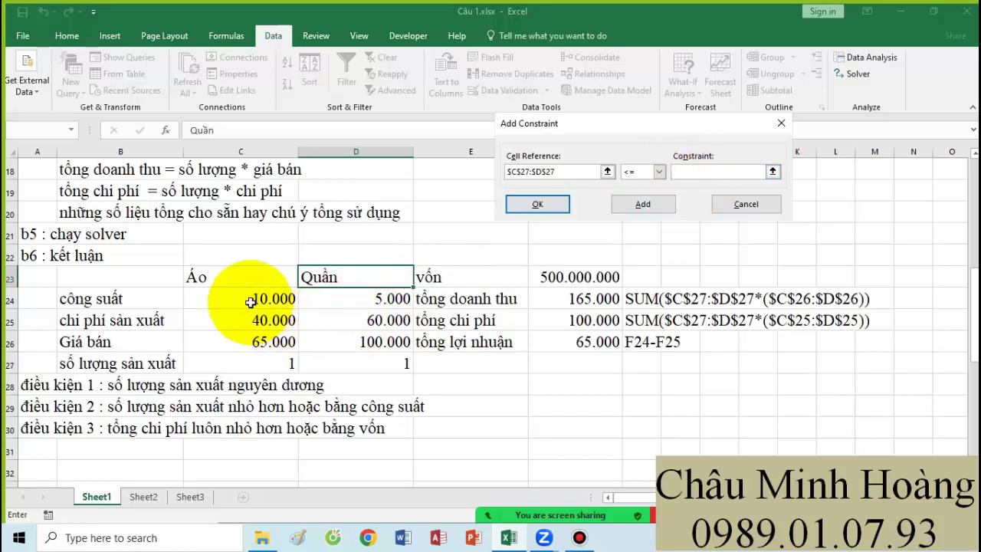
pyautogui.moveTo(258, 303); pyautogui.dragTo(373, 304)
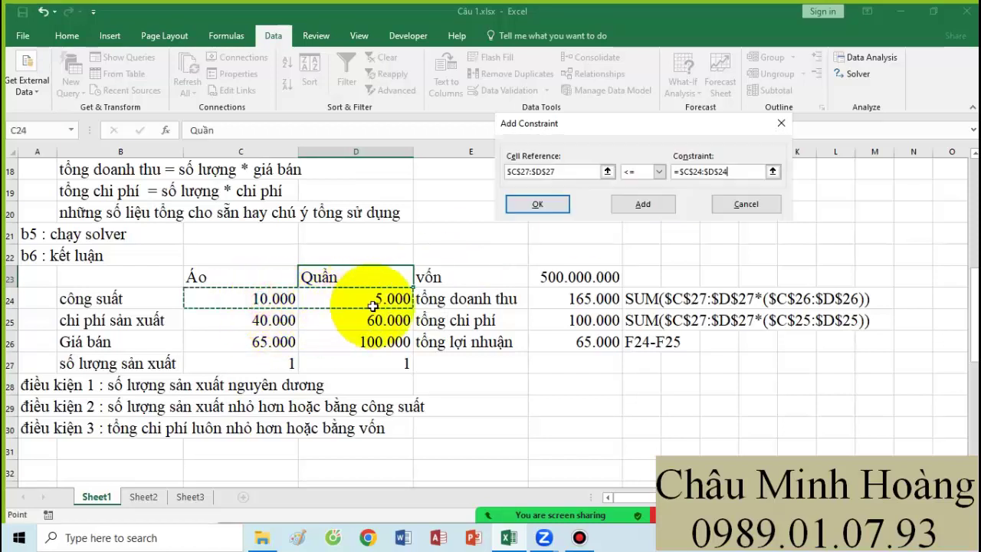
pyautogui.click(635, 204)
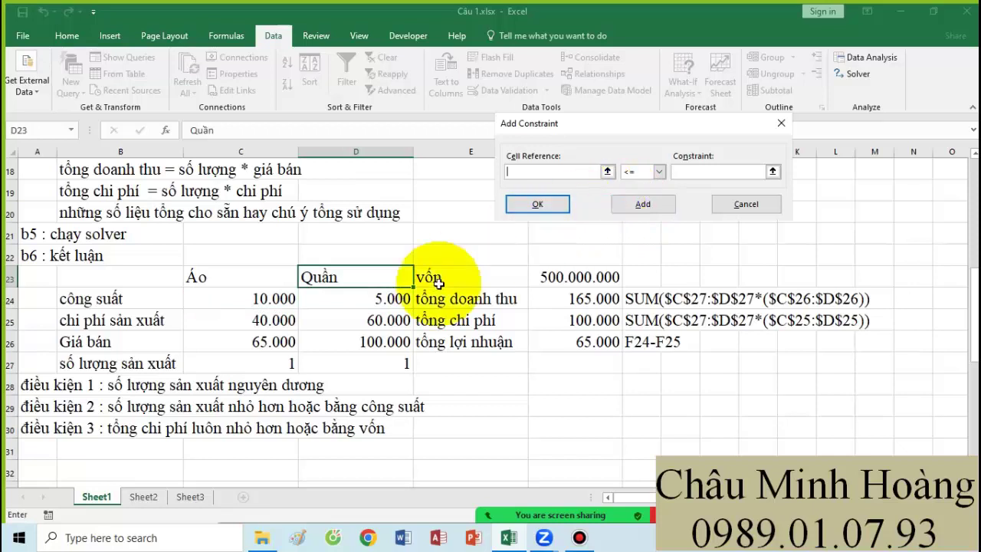
# Step: Add a Solver constraint that the total cost $F$25 is <= the capital in $F$23
pyautogui.click(553, 326)
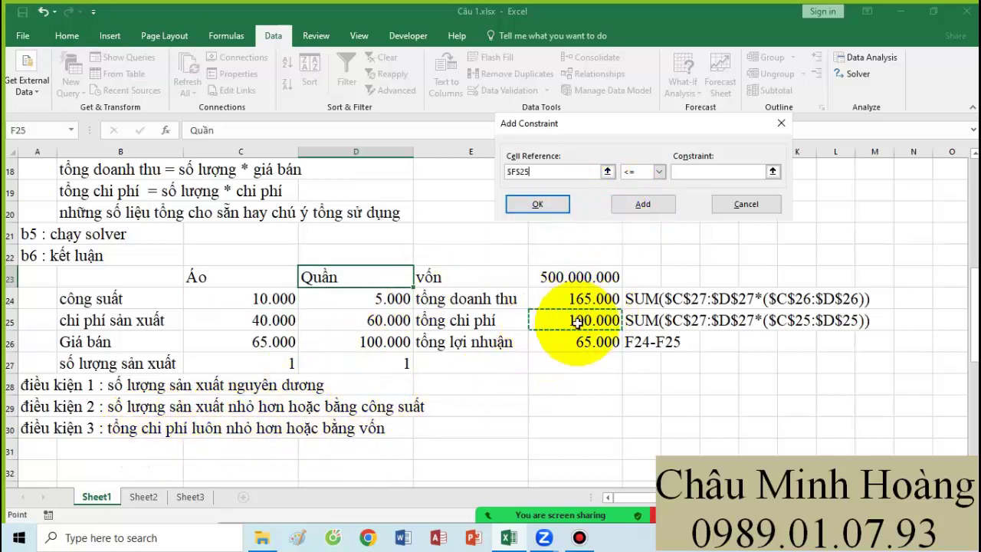
pyautogui.click(692, 172)
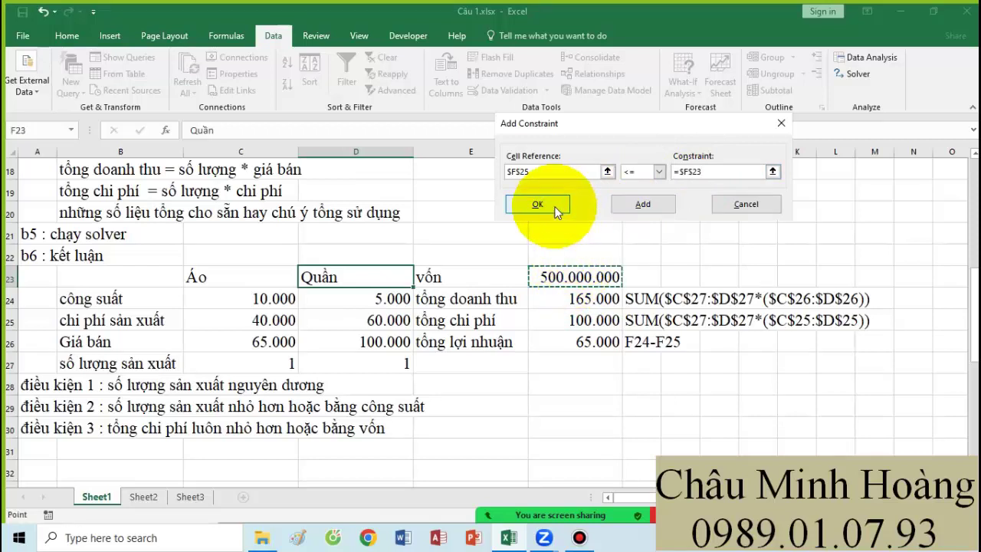
pyautogui.click(628, 201)
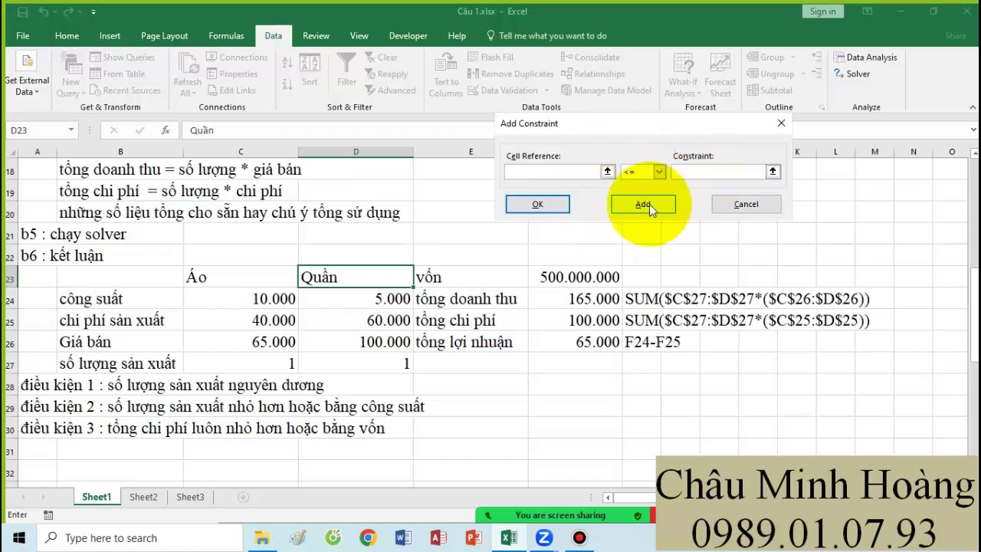
pyautogui.click(528, 207)
pyautogui.click(619, 238)
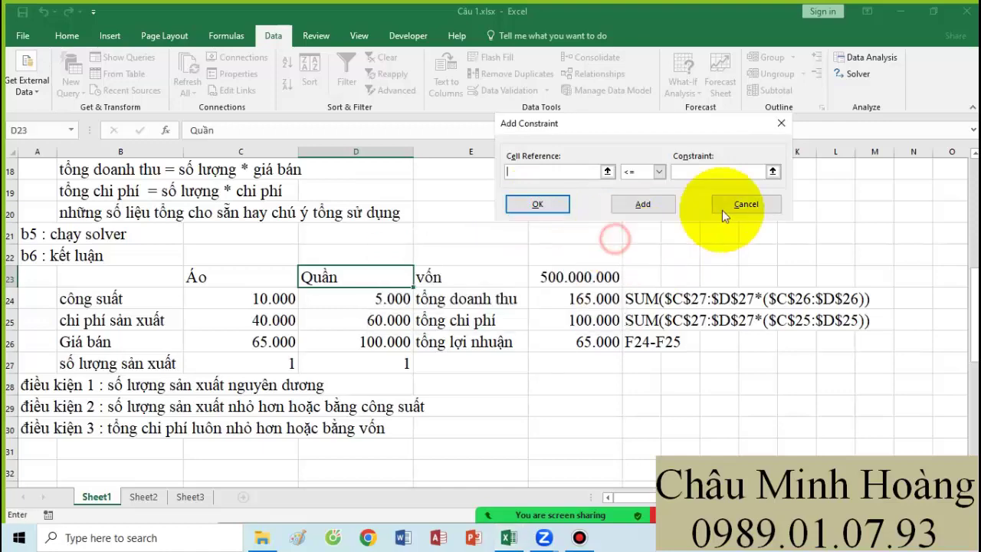
# Step: Discard the blank constraint entry, then run Solver with GRG Nonlinear and keep its solution
pyautogui.click(731, 206)
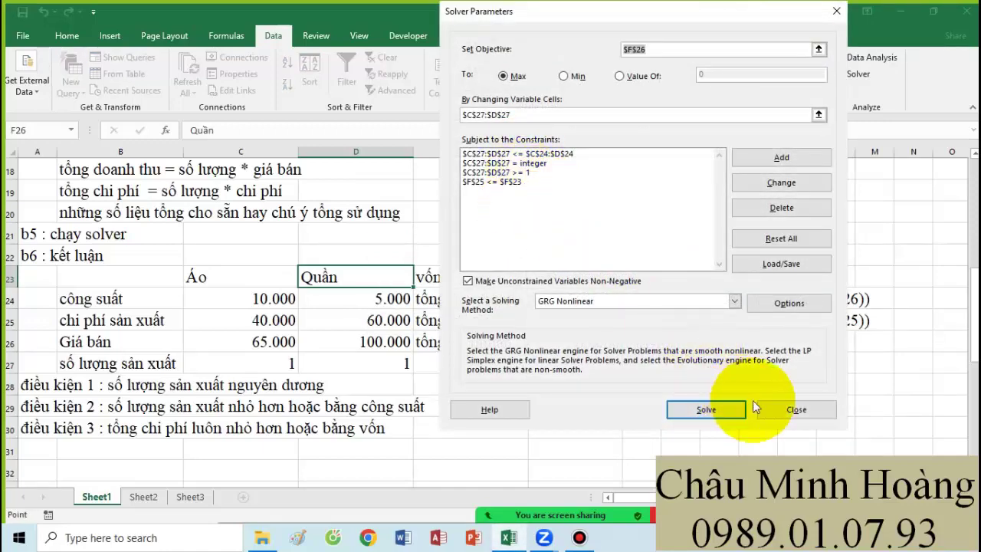
pyautogui.click(721, 410)
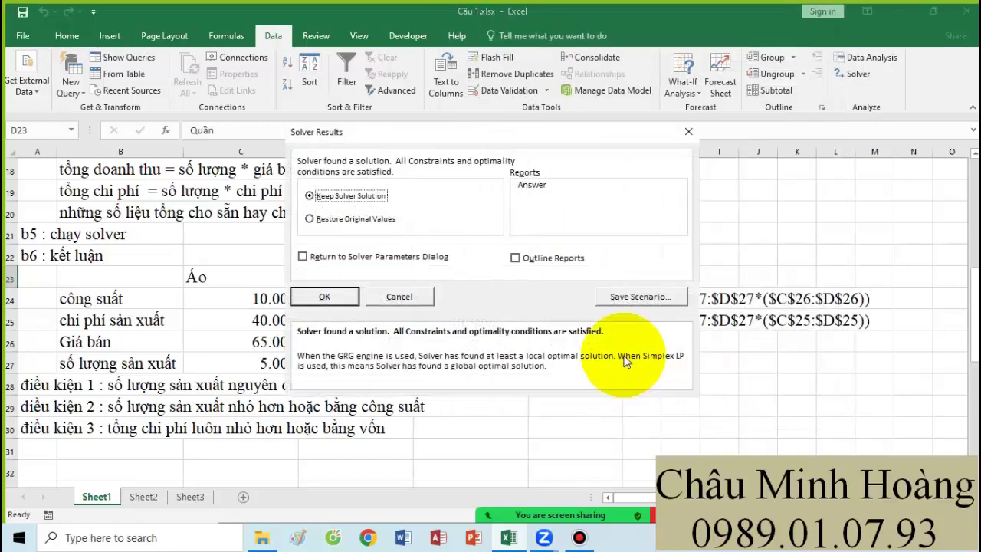
pyautogui.click(322, 294)
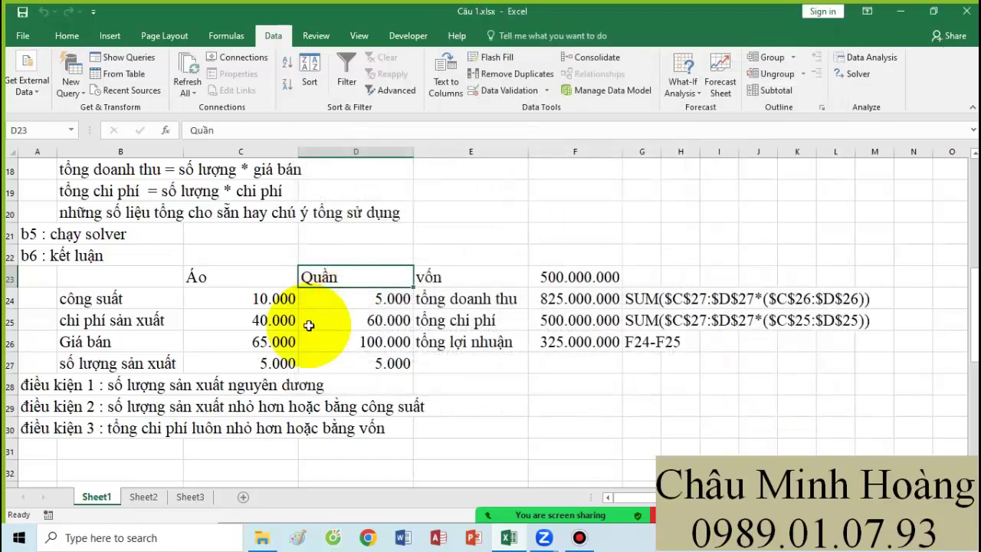
# Step: Set the shirt and trouser production quantities in C27 and D27 to 1 each
pyautogui.click(288, 360)
pyautogui.write('1')
pyautogui.click(394, 363)
pyautogui.write('1')
pyautogui.click(491, 363)
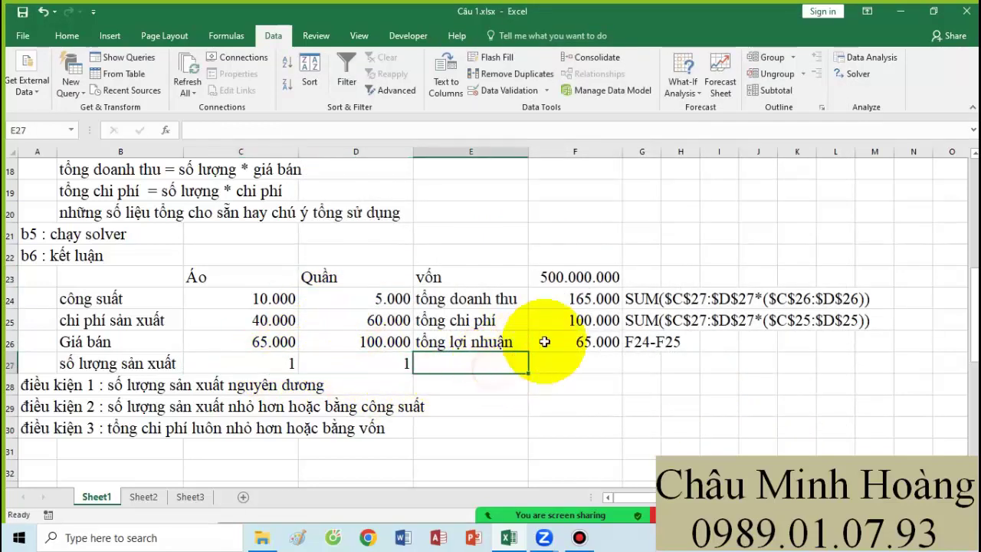
# Step: Reopen Solver, open the $F$25 <= $F$23 constraint for changes without altering it, and delete that constraint
pyautogui.click(855, 77)
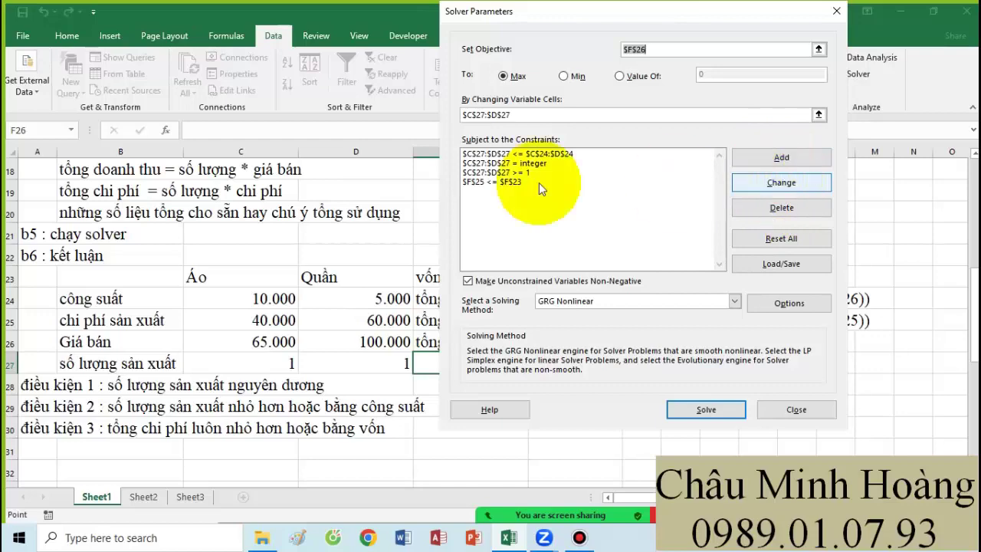
pyautogui.click(484, 182)
pyautogui.click(818, 185)
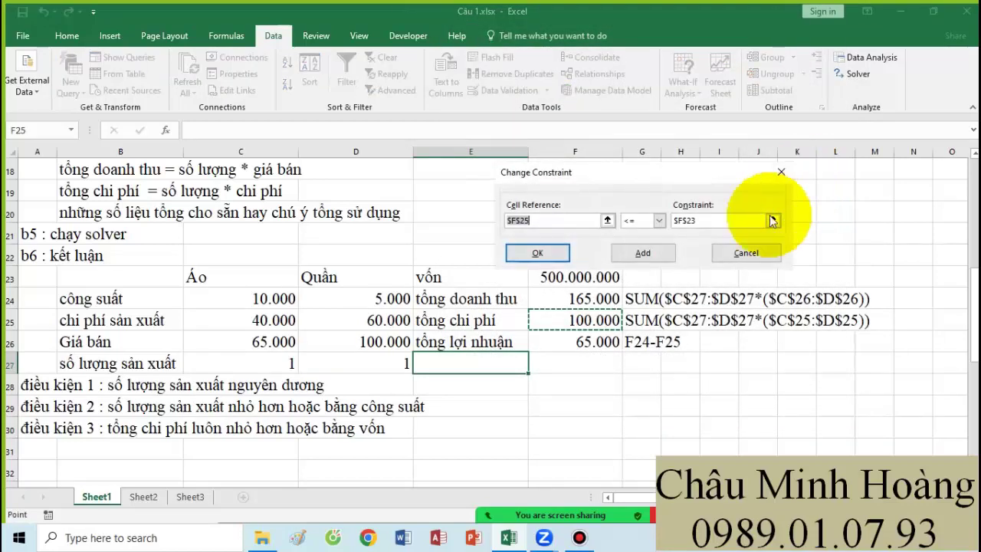
pyautogui.click(743, 249)
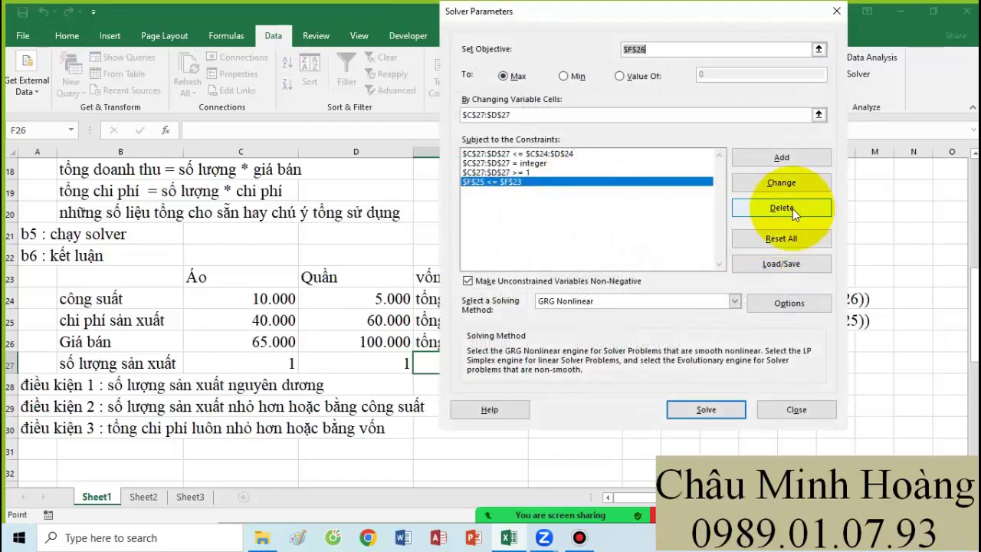
pyautogui.click(786, 207)
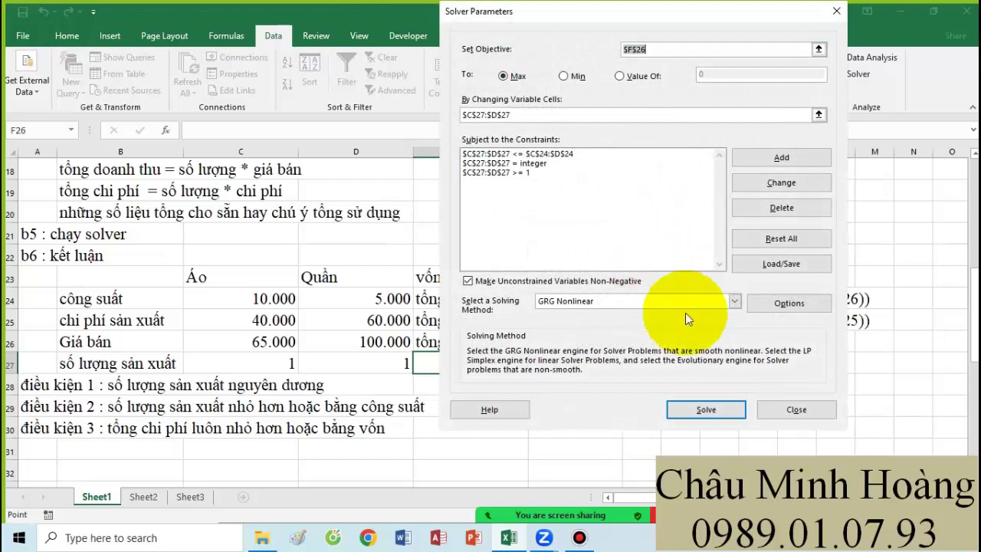
# Step: Reset all Solver options and cell selections, try solving the emptied model, and close Solver
pyautogui.click(779, 243)
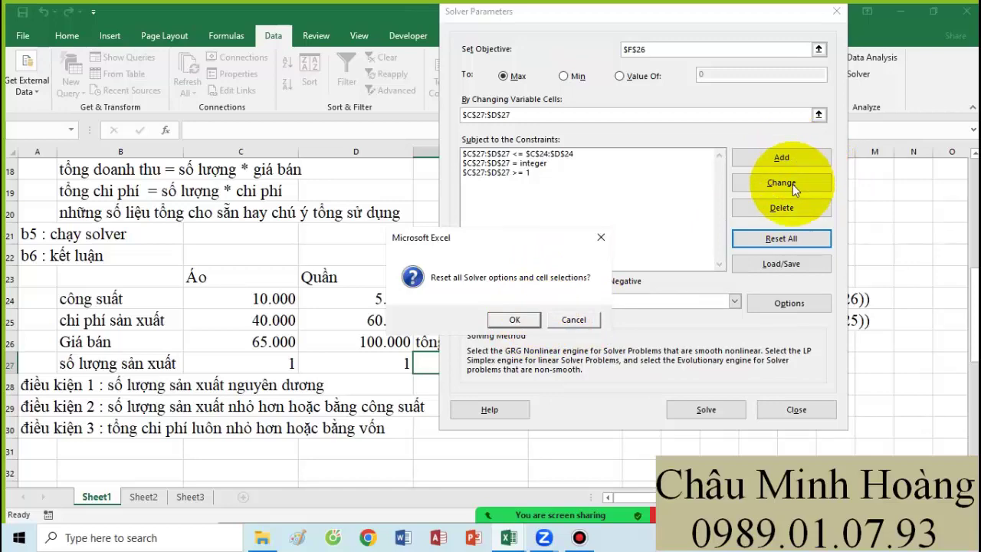
pyautogui.click(514, 319)
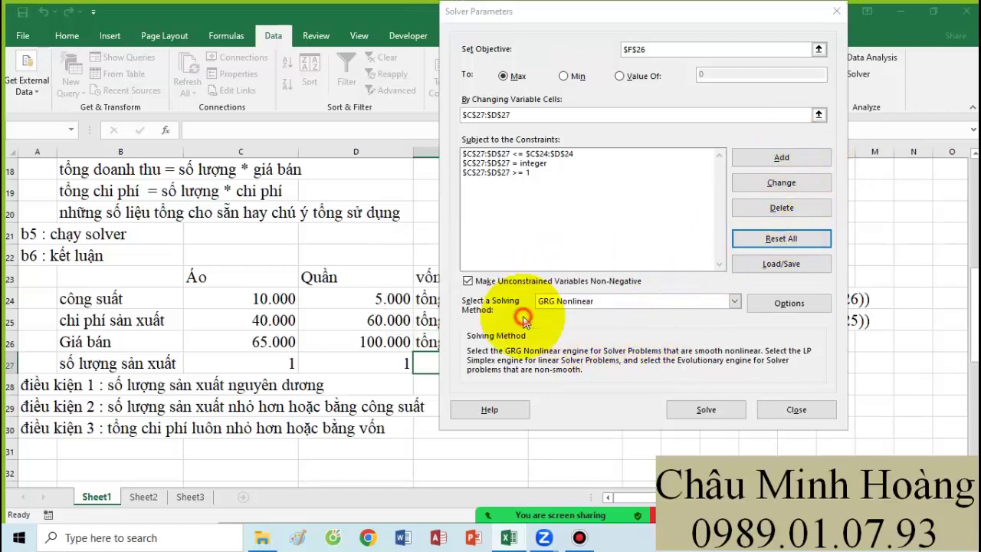
pyautogui.click(714, 407)
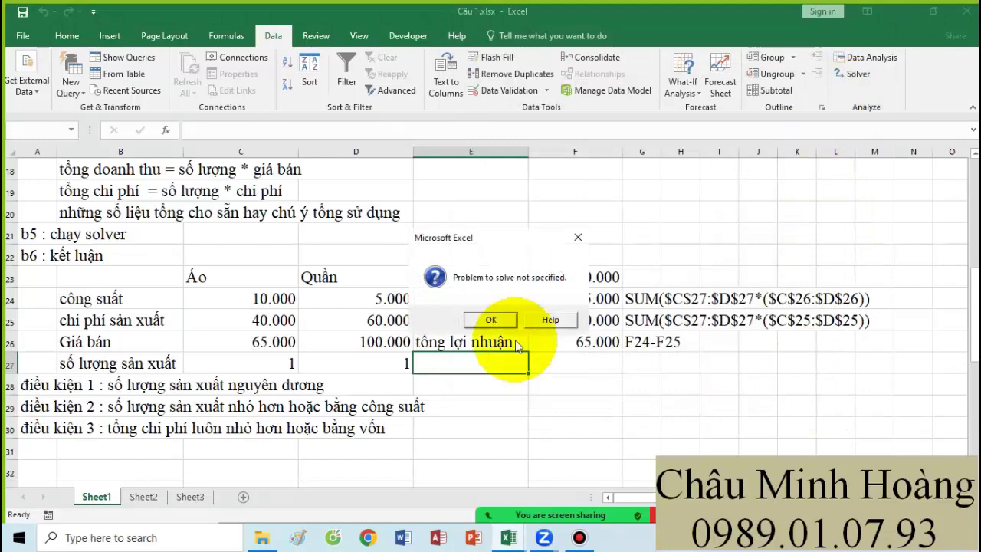
pyautogui.click(577, 237)
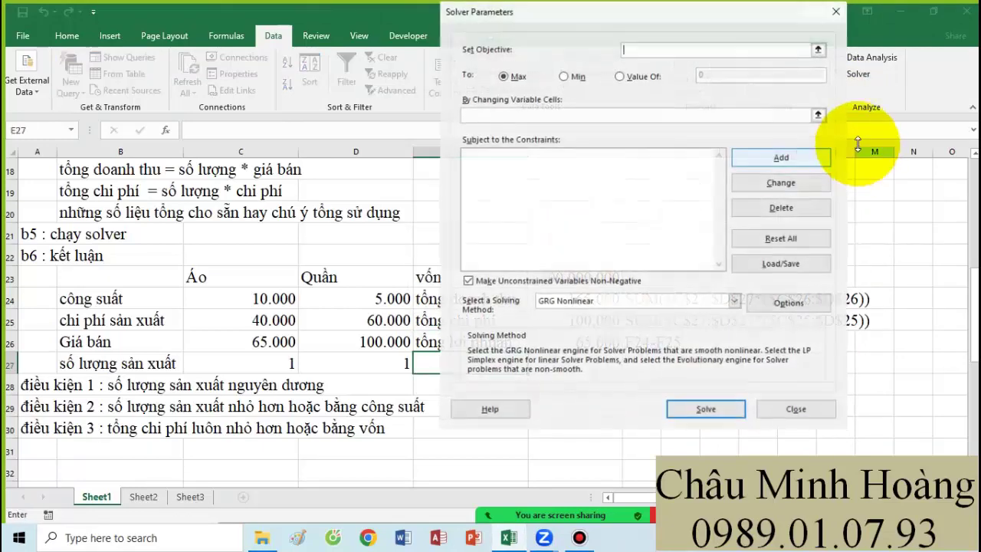
pyautogui.click(838, 11)
# Step: Reopen Solver and set its objective to total profit in $F$26, trying the Value Of option before choosing Max
pyautogui.click(858, 73)
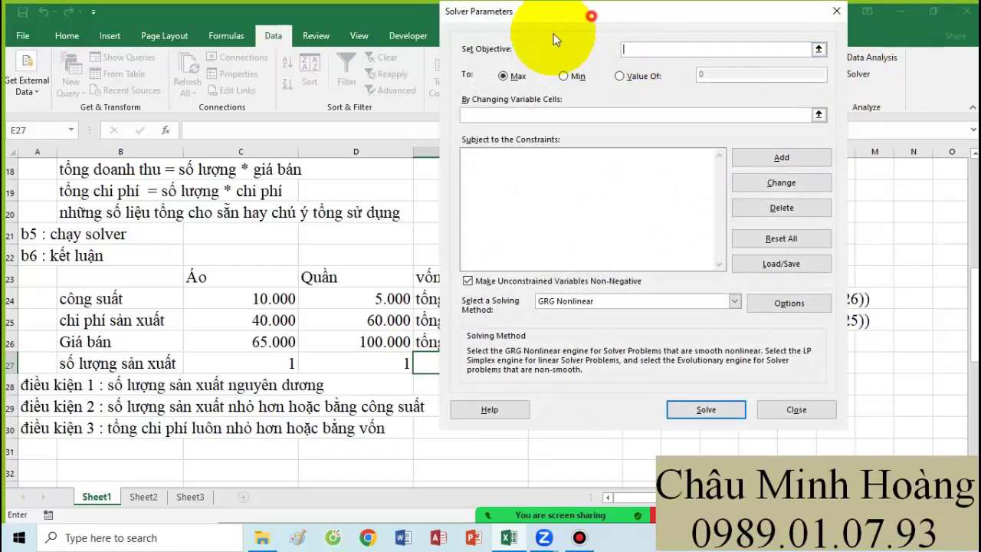
pyautogui.moveTo(556, 31); pyautogui.dragTo(303, 107)
pyautogui.click(541, 342)
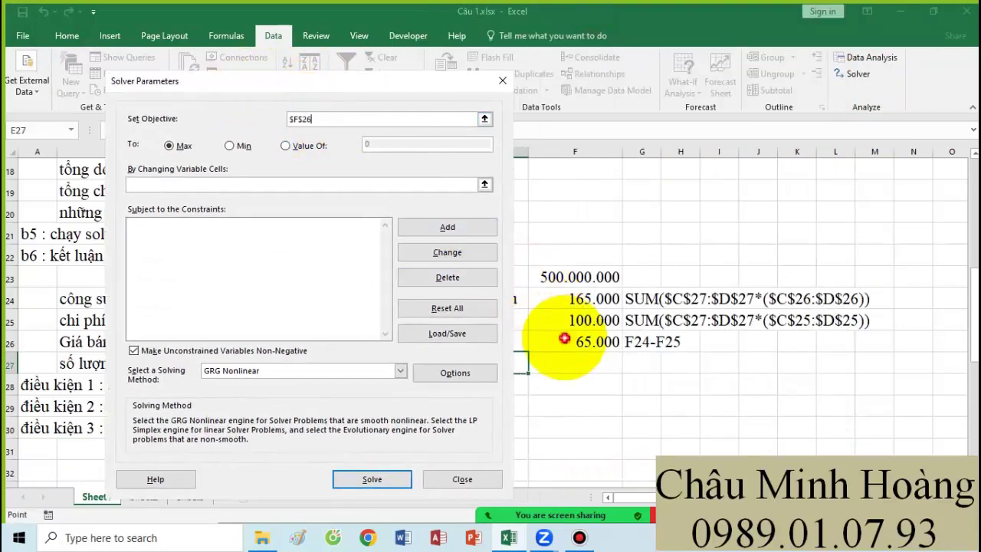
pyautogui.moveTo(324, 119); pyautogui.dragTo(288, 119)
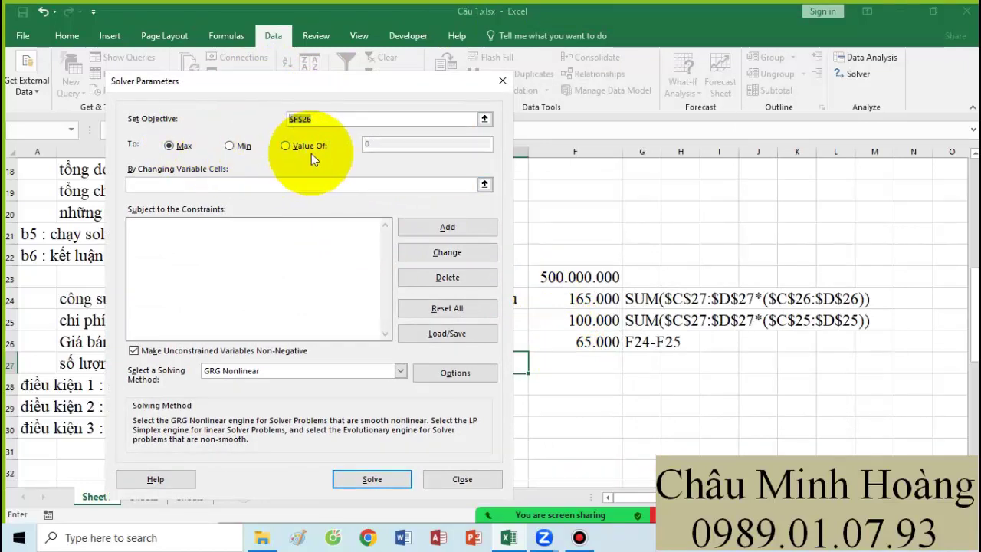
pyautogui.click(236, 145)
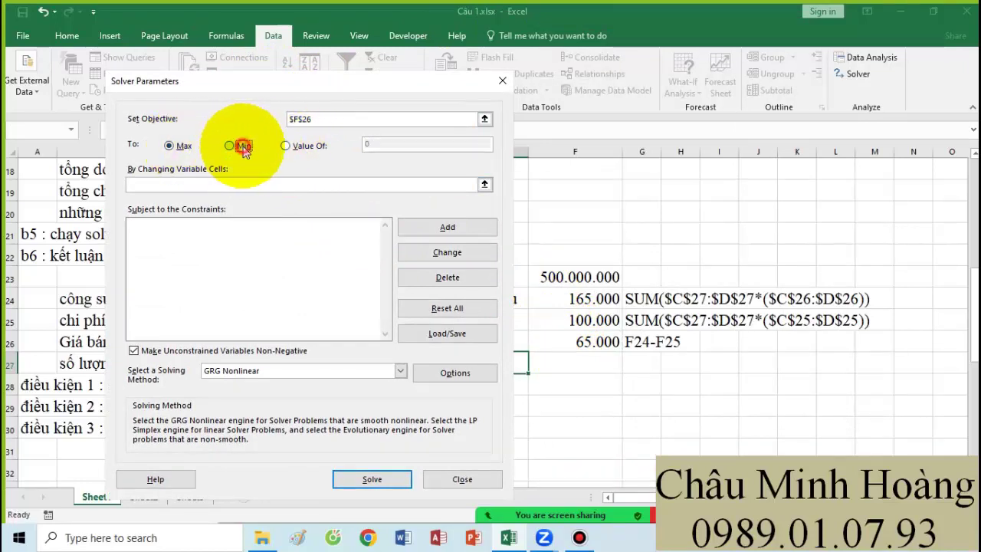
pyautogui.doubleClick(372, 144)
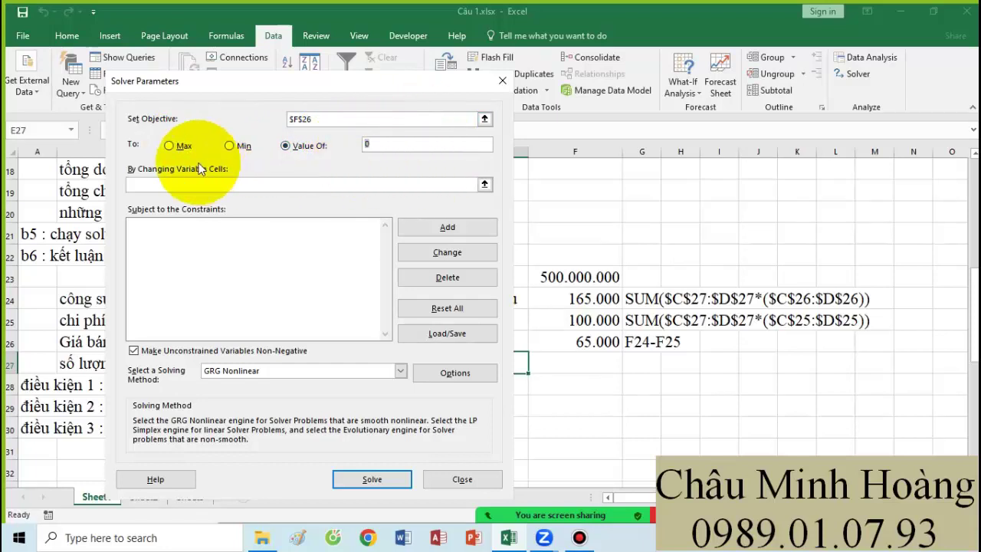
pyautogui.click(182, 146)
# Step: Set the changing variable cells to the shirt and trouser quantities $C$27:$D$27
pyautogui.click(178, 184)
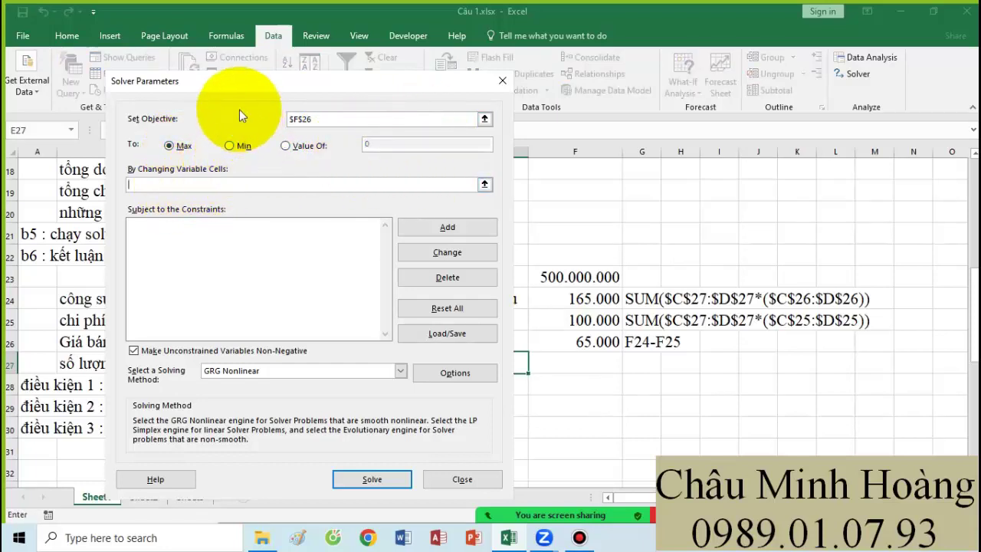
pyautogui.moveTo(232, 93); pyautogui.dragTo(579, 69)
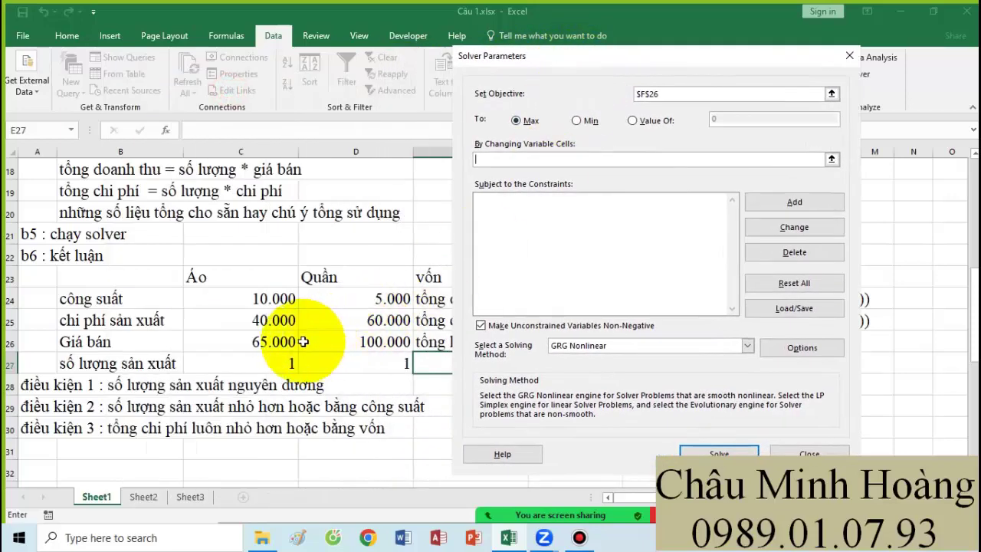
pyautogui.click(269, 363)
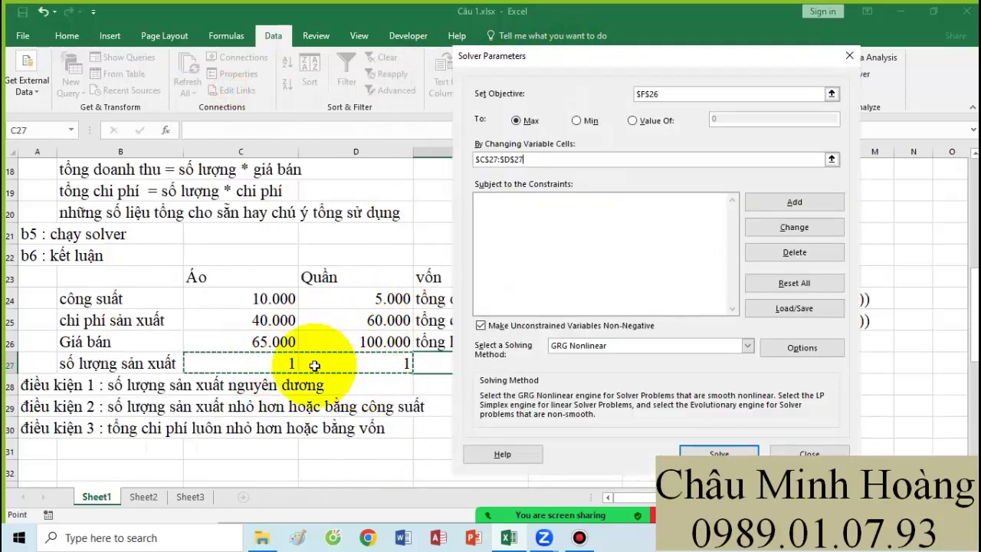
pyautogui.moveTo(272, 362); pyautogui.dragTo(352, 363)
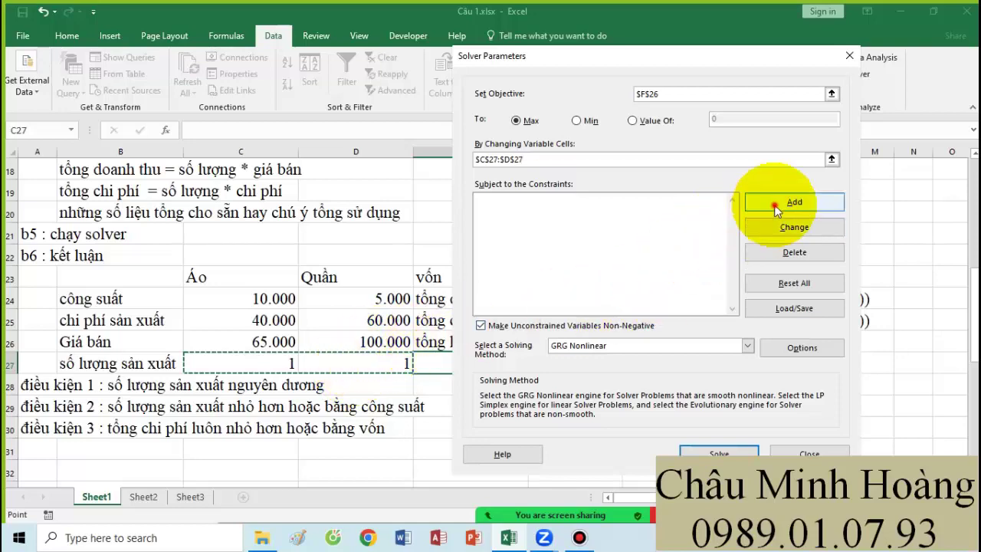
# Step: Add an integer (int) constraint on the production quantities $C$27:$D$27 to the newly reset Solver model
pyautogui.click(797, 203)
pyautogui.moveTo(619, 211); pyautogui.dragTo(586, 141)
pyautogui.moveTo(249, 364); pyautogui.dragTo(376, 362)
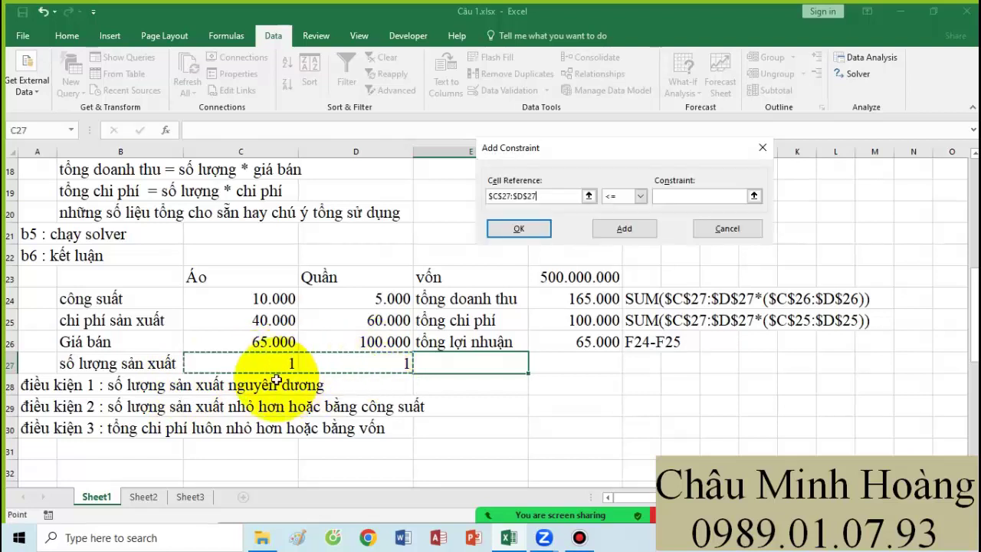
pyautogui.moveTo(280, 364); pyautogui.dragTo(384, 365)
pyautogui.click(640, 196)
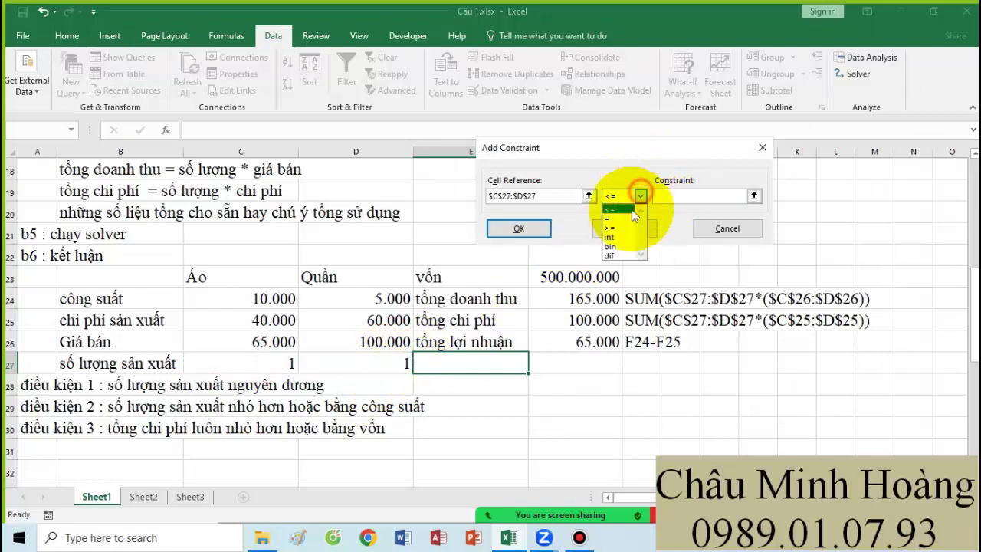
pyautogui.click(619, 238)
pyautogui.click(619, 232)
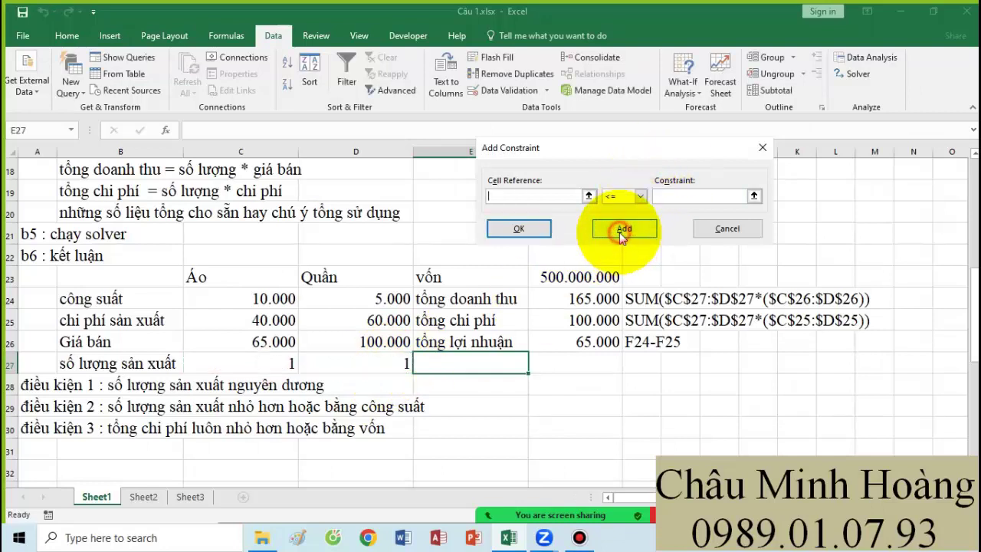
# Step: Add a constraint requiring the production quantities $C$27:$D$27 to be >= 1
pyautogui.moveTo(253, 364); pyautogui.dragTo(379, 365)
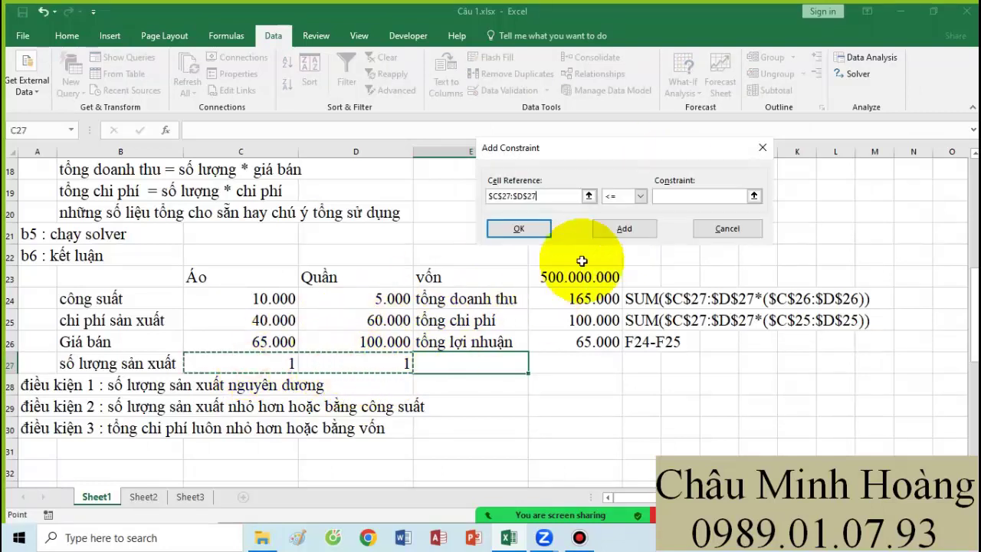
pyautogui.click(639, 197)
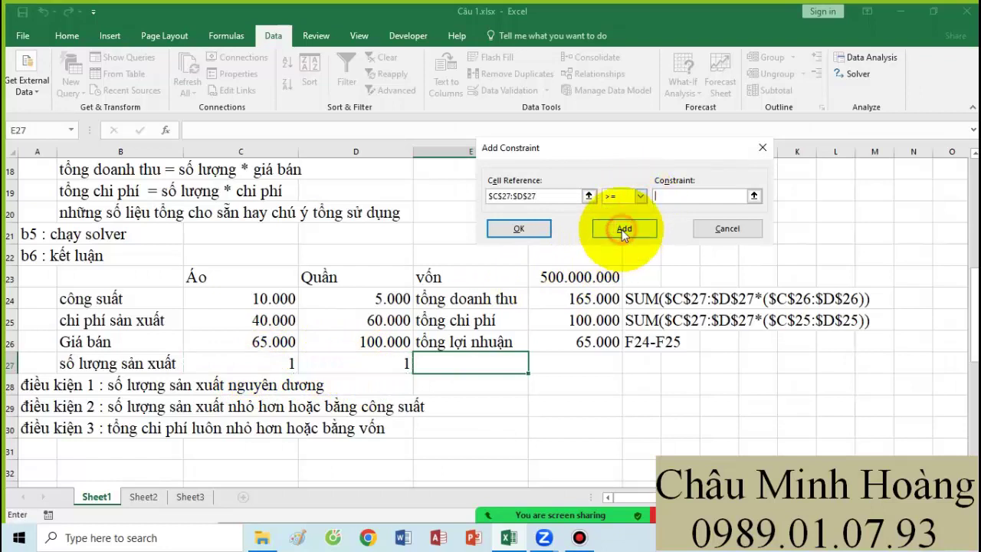
pyautogui.write('1')
pyautogui.click(620, 228)
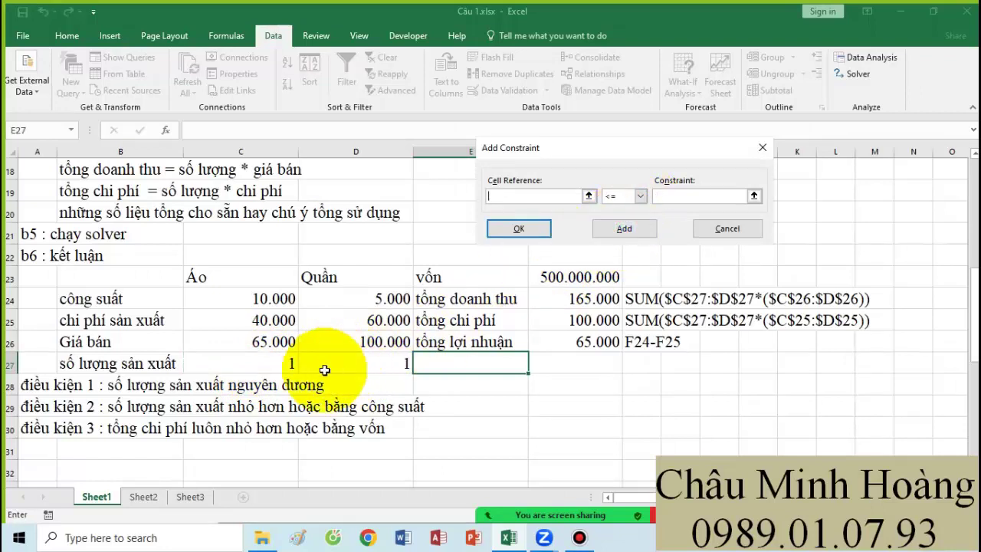
# Step: Add a constraint limiting the production quantities $C$27:$D$27 to <= the capacities in $C$24:$D$24
pyautogui.moveTo(322, 366); pyautogui.dragTo(395, 365)
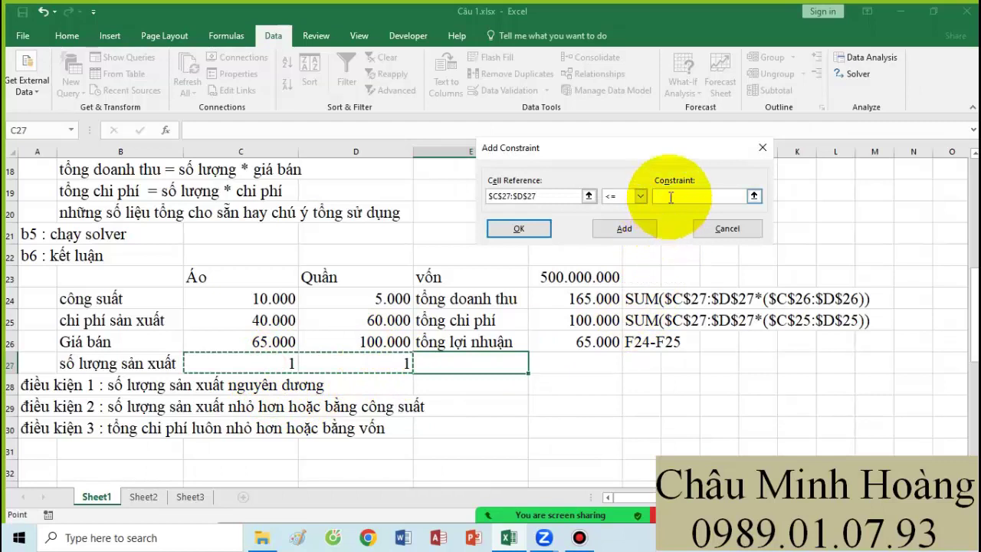
pyautogui.click(670, 197)
pyautogui.moveTo(260, 299); pyautogui.dragTo(341, 297)
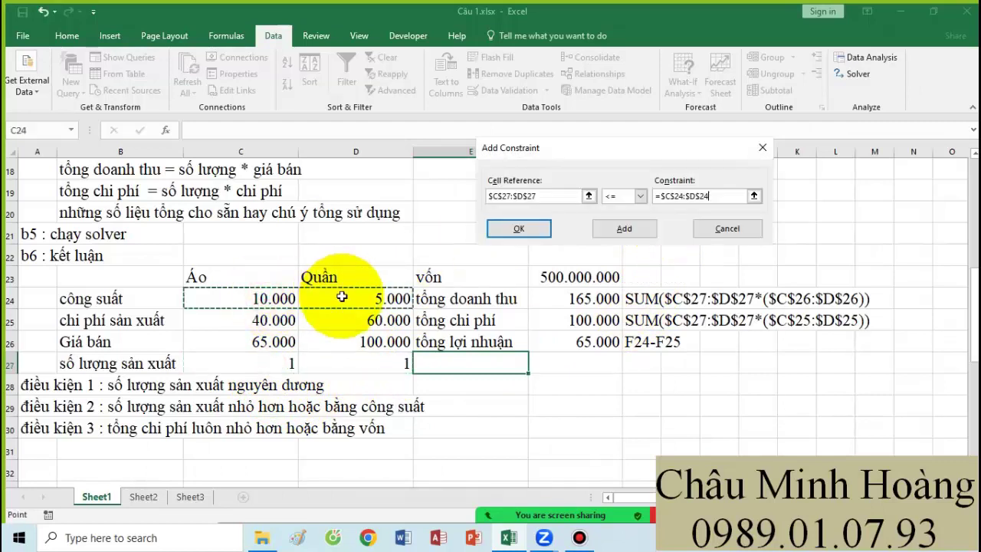
pyautogui.click(621, 227)
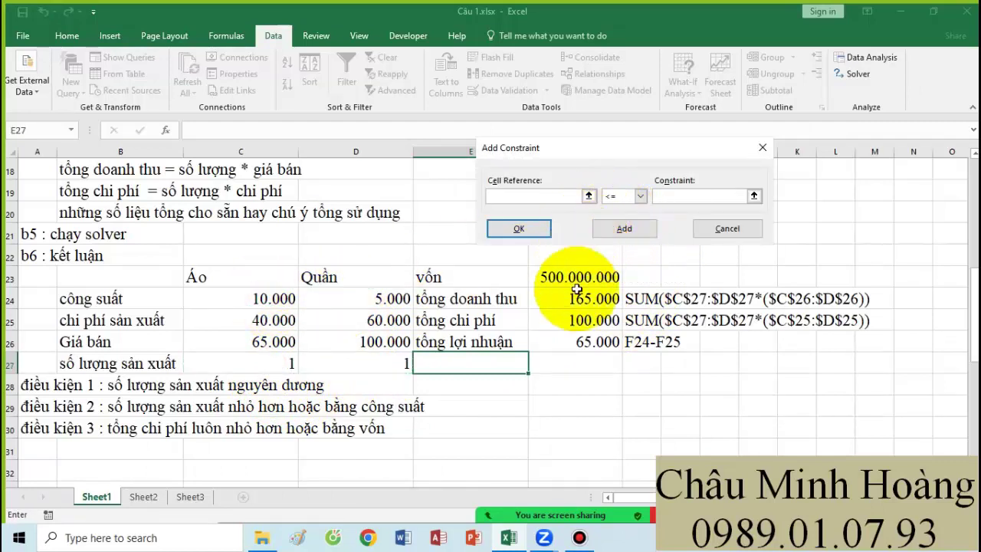
# Step: Add the constraint total cost $F$25 <= capital $F$23, then solve the model and keep the Solver solution
pyautogui.click(667, 197)
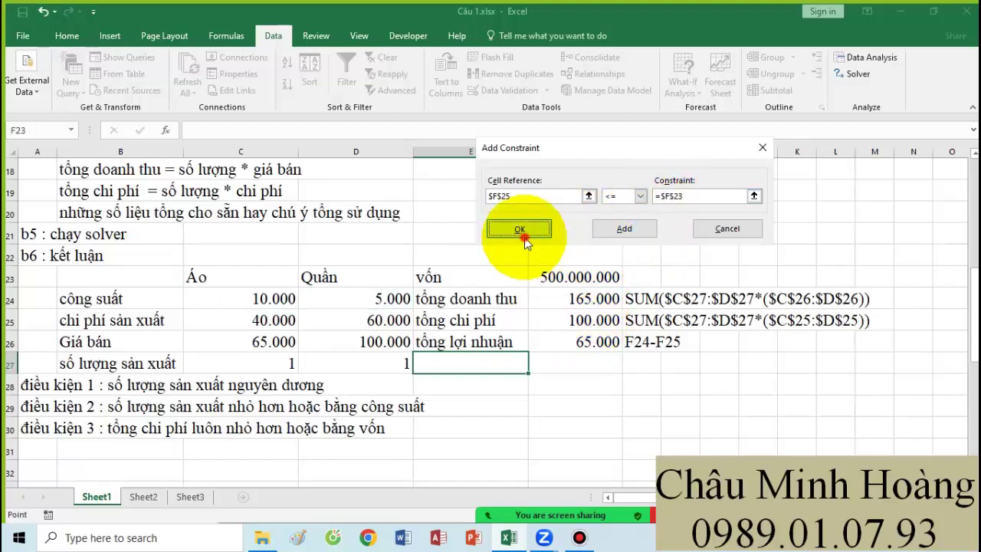
pyautogui.click(526, 242)
pyautogui.click(680, 405)
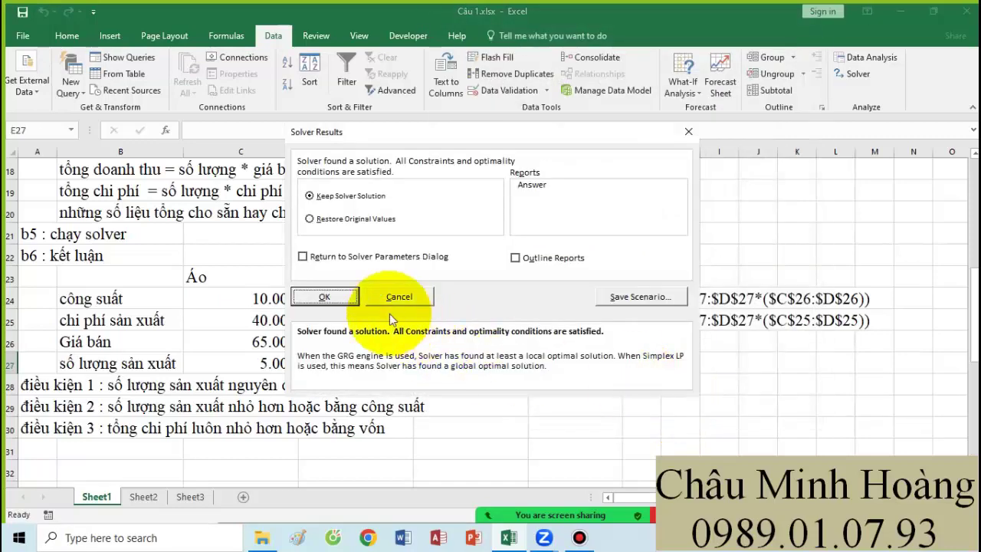
pyautogui.click(324, 297)
# Step: Enter in B31: "kết luận vậy cần sản xuất 5000 chiếc áo và 5000 chiếc quần để đạt lợi nhuận tối đa 325000000"
pyautogui.click(82, 449)
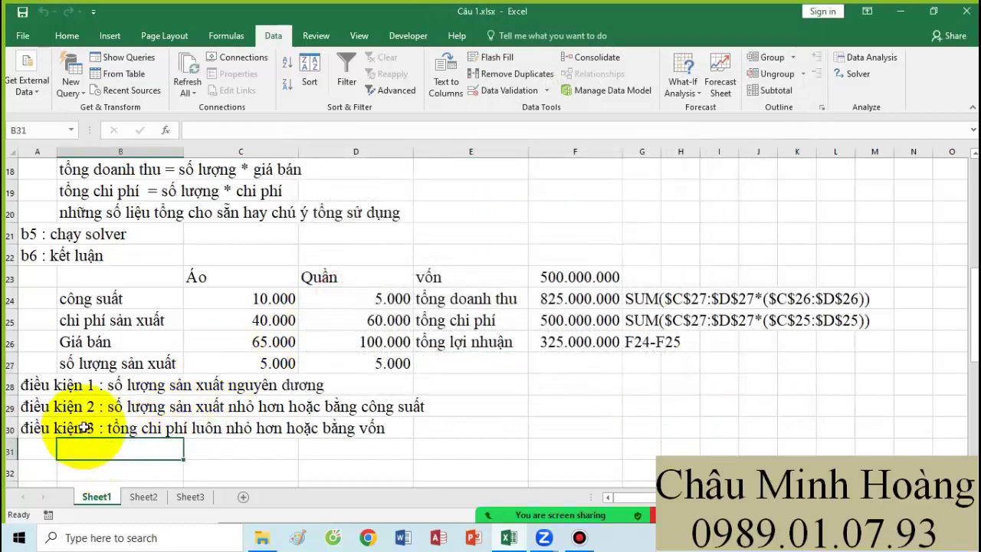
pyautogui.write('kê')
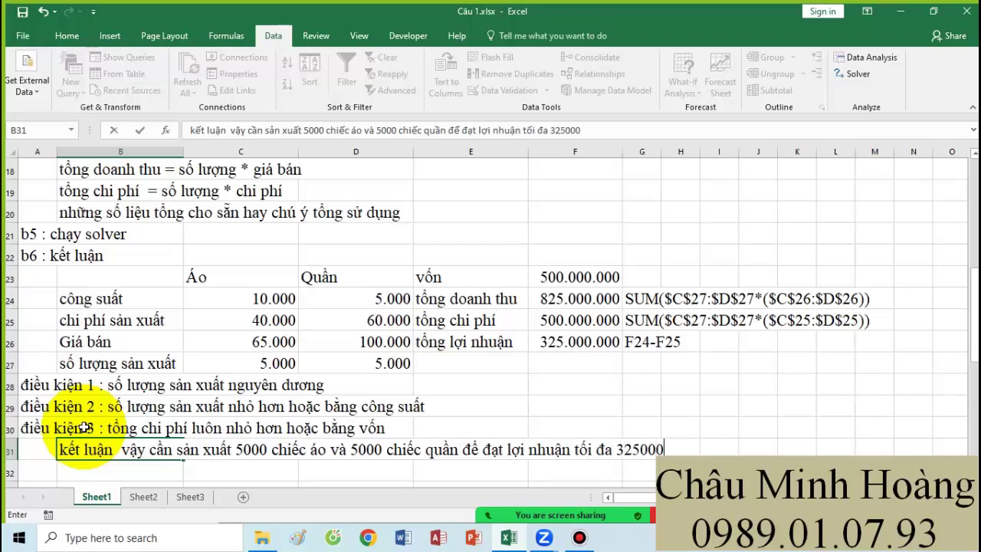
pyautogui.press('Return')
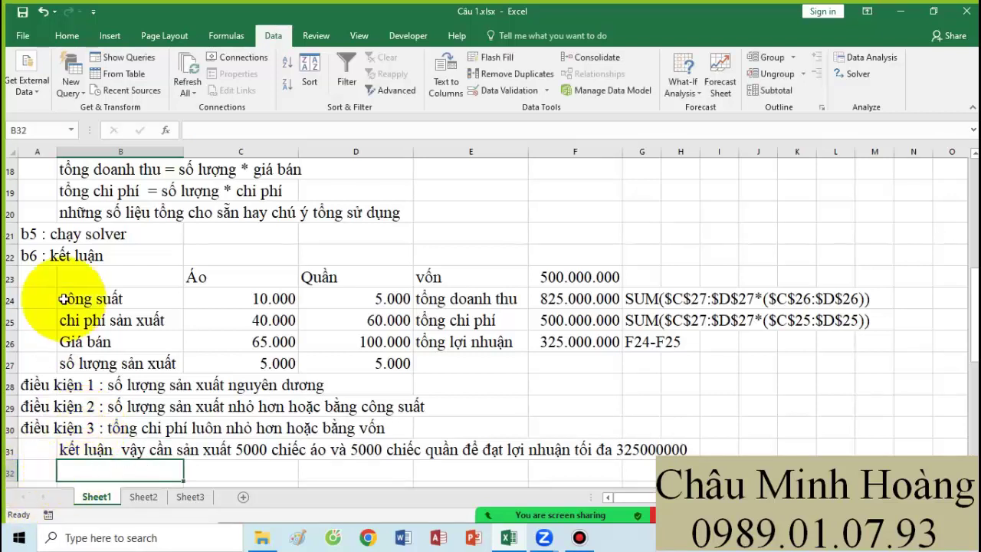
pyautogui.moveTo(51, 266); pyautogui.dragTo(859, 456)
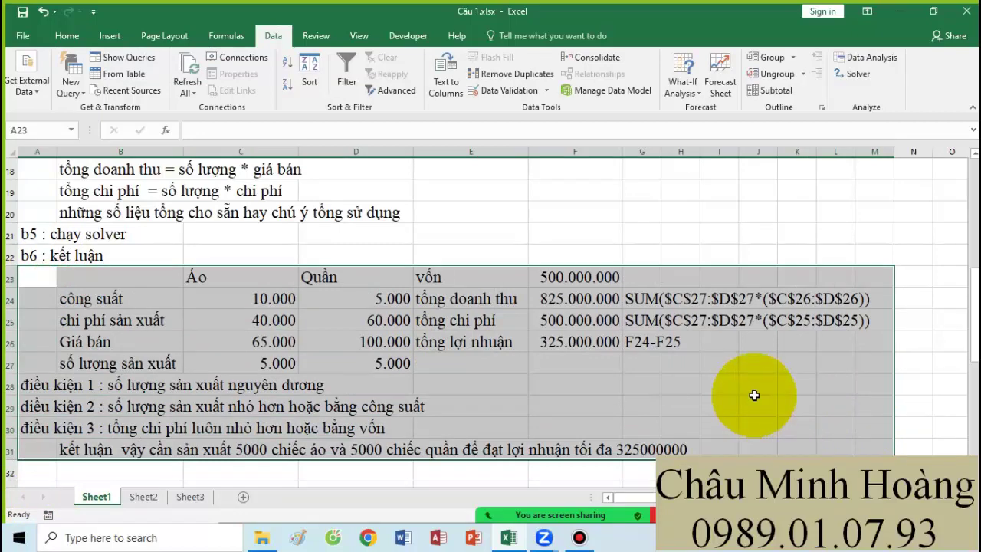
pyautogui.click(579, 537)
pyautogui.click(855, 256)
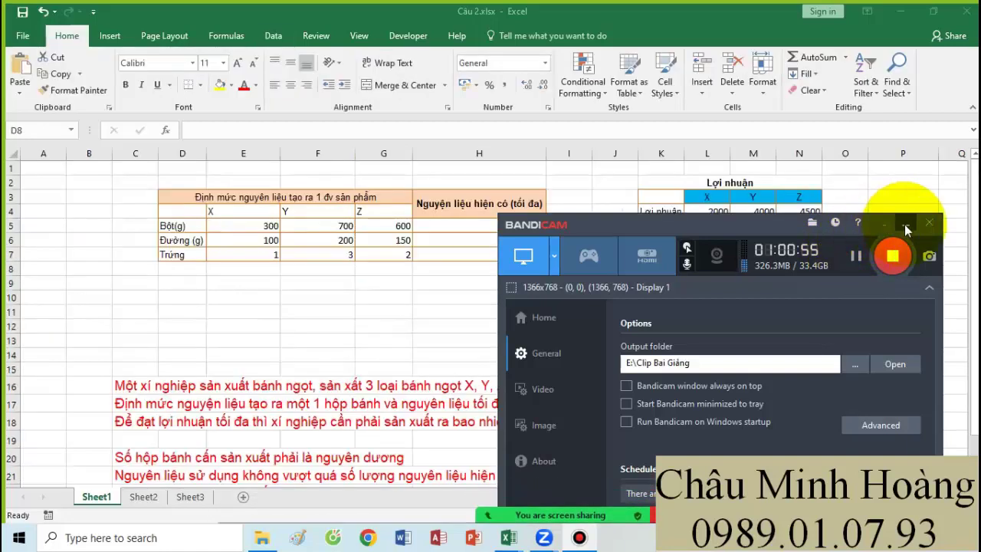
pyautogui.click(906, 224)
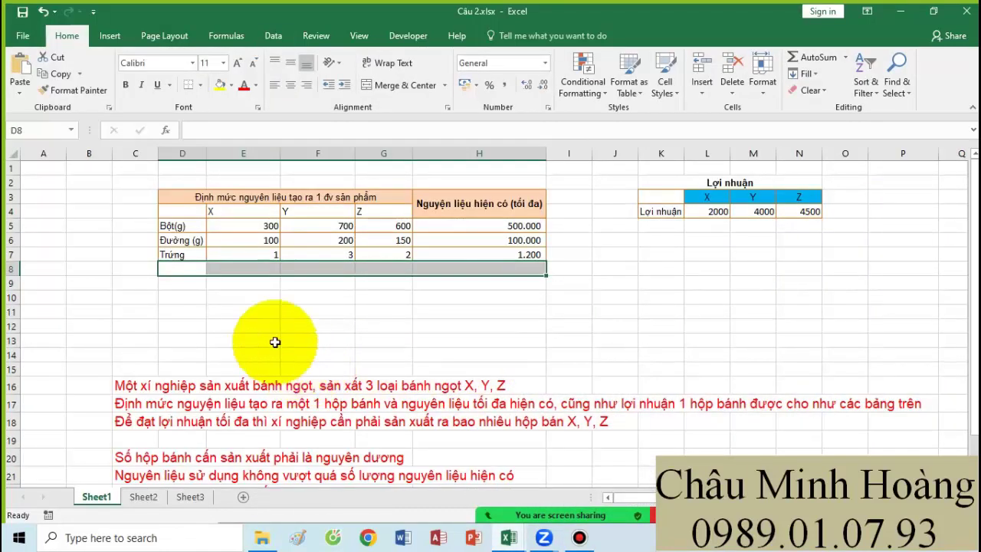
# Step: In Câu 2.xlsx, add a production quantity row under the ingredient table by entering the label "slsx" in D8
pyautogui.moveTo(236, 197); pyautogui.dragTo(496, 265)
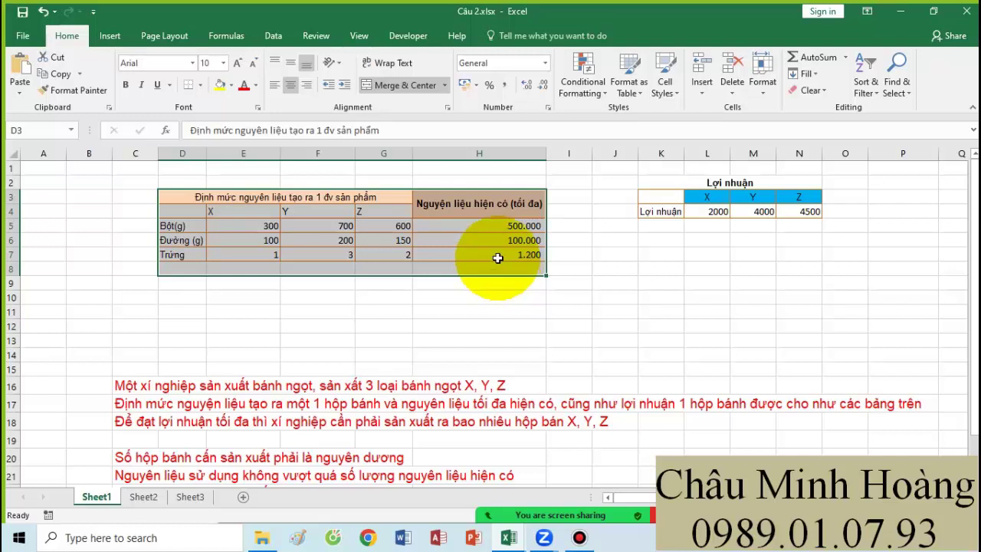
pyautogui.moveTo(181, 197); pyautogui.dragTo(477, 259)
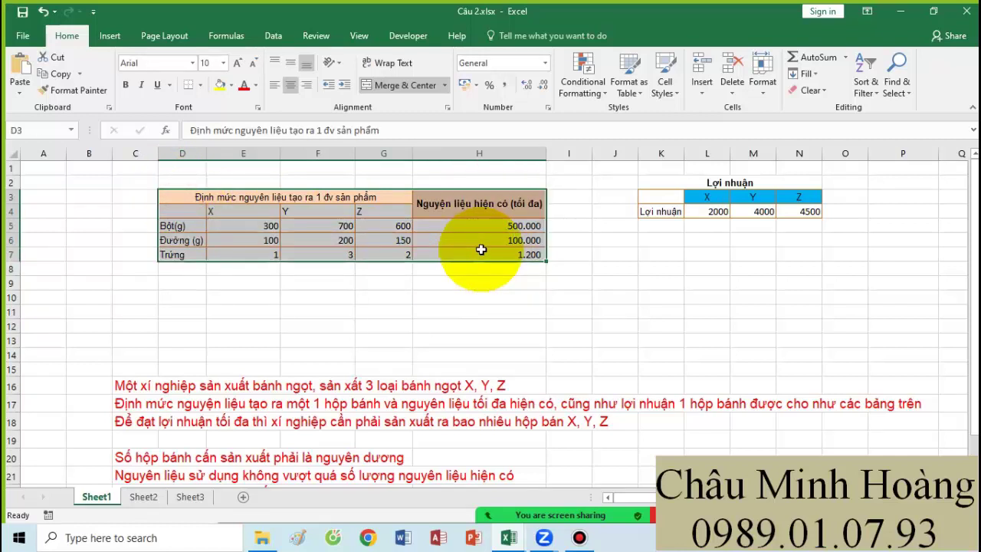
pyautogui.moveTo(186, 266)
pyautogui.mouseDown()
pyautogui.moveTo(476, 263)
pyautogui.moveTo(466, 197)
pyautogui.moveTo(449, 263)
pyautogui.moveTo(131, 280)
pyautogui.moveTo(183, 271)
pyautogui.mouseUp()
pyautogui.write('slsx')
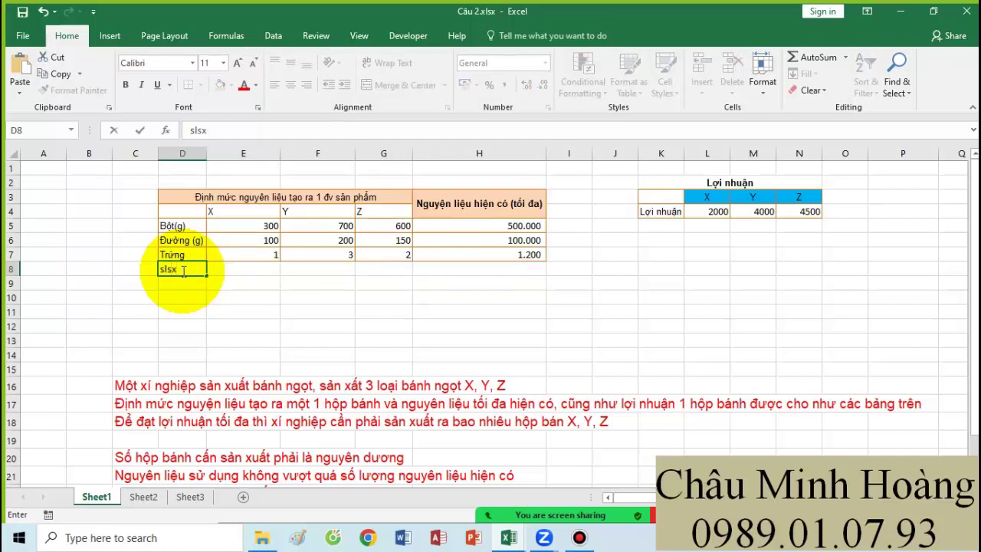
pyautogui.press('Tab')
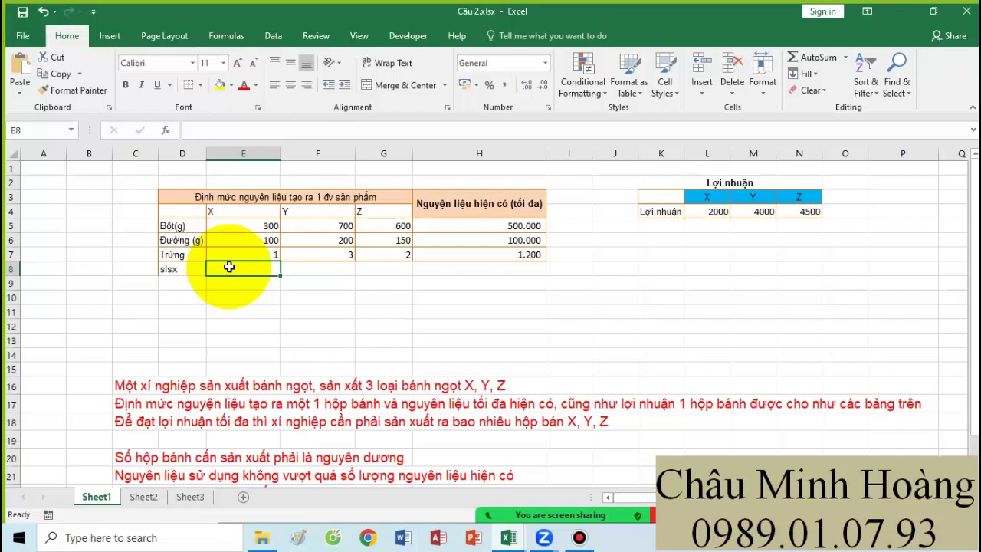
# Step: Enlarge the font of the ingredient table D3:H9 to 14 and widen column D to fit its labels
pyautogui.moveTo(182, 197); pyautogui.dragTo(471, 282)
pyautogui.click(237, 63)
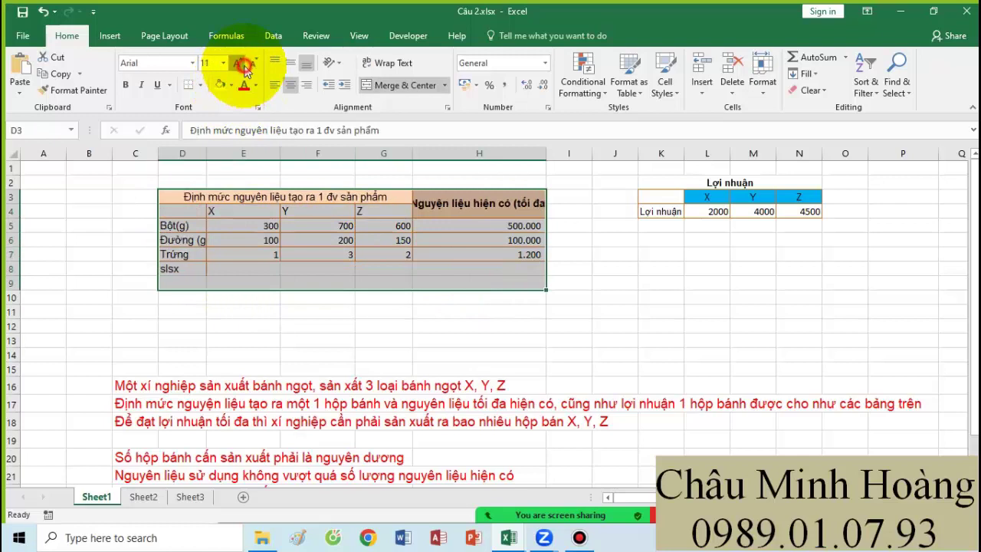
pyautogui.click(237, 63)
pyautogui.click(236, 63)
pyautogui.moveTo(212, 156); pyautogui.dragTo(233, 156)
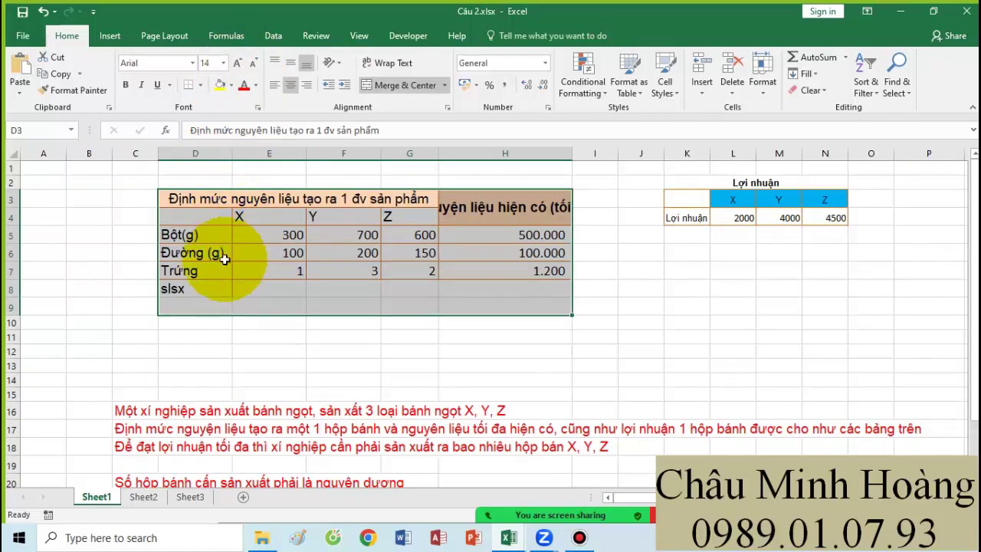
pyautogui.click(216, 252)
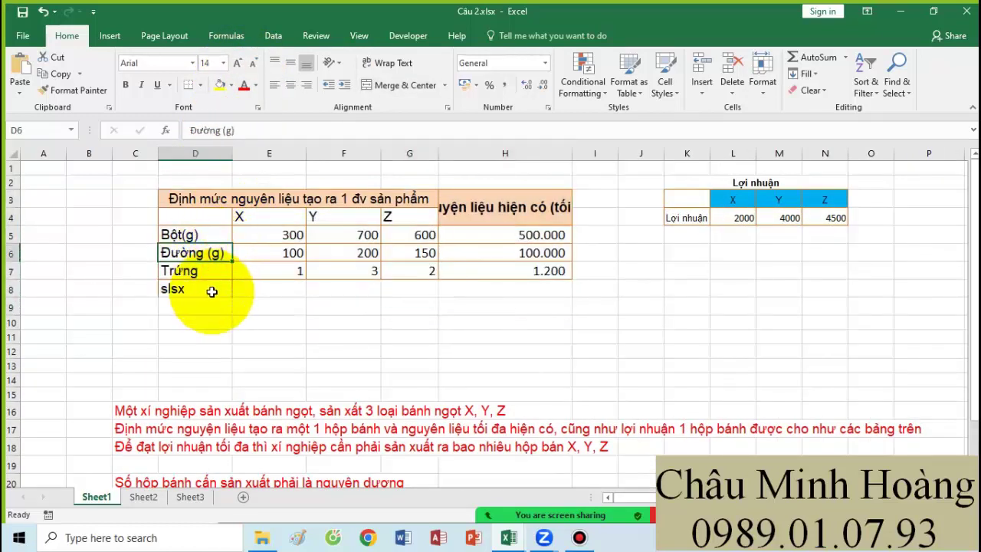
# Step: Enter a starting quantity of 1 for products X, Y and Z in E8, F8 and G8
pyautogui.moveTo(208, 291); pyautogui.dragTo(260, 286)
pyautogui.click(260, 285)
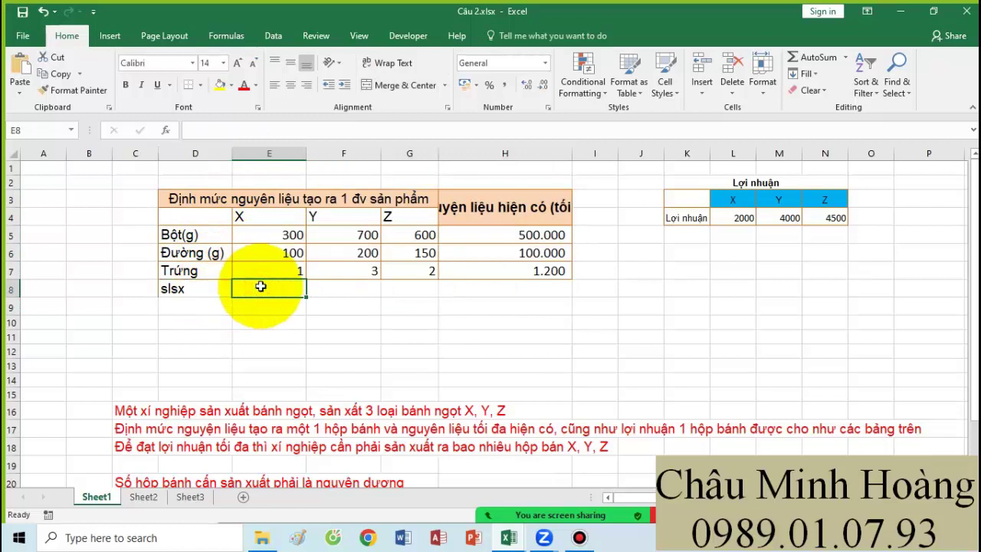
pyautogui.write('1')
pyautogui.click(331, 287)
pyautogui.write('1')
pyautogui.click(412, 292)
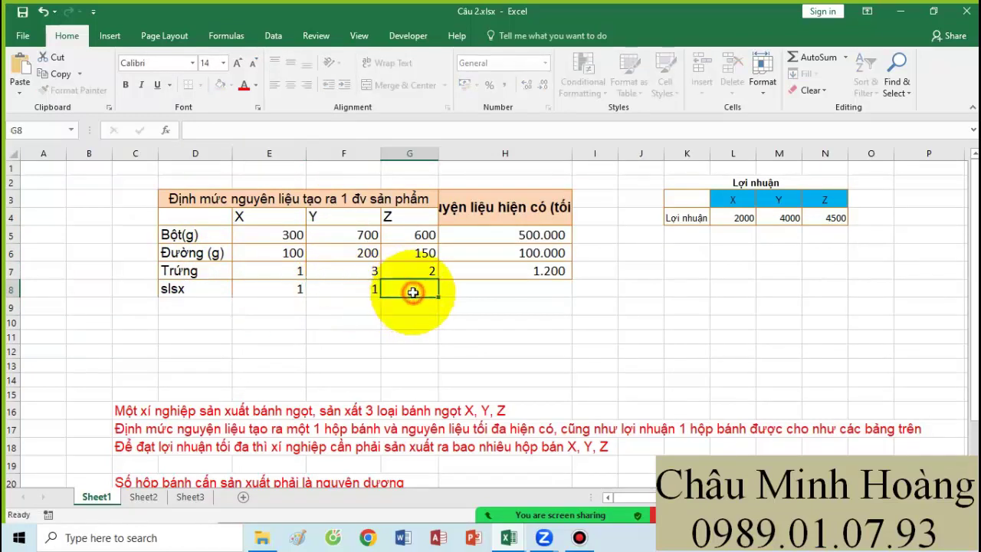
pyautogui.write('1')
pyautogui.click(444, 347)
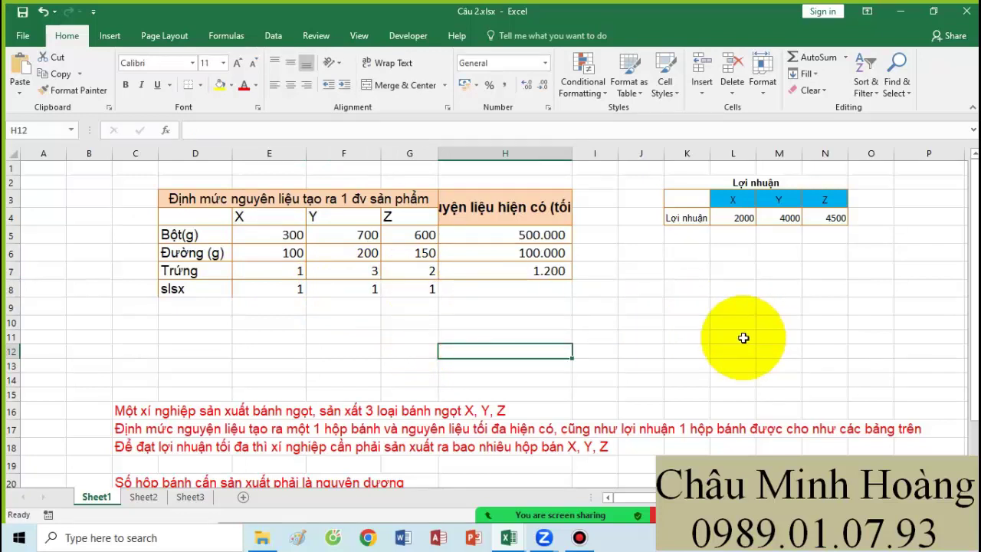
# Step: Enter the label "tổng lợi nhuận" in D10 below the ingredient table
pyautogui.click(188, 325)
pyautogui.write('tôn')
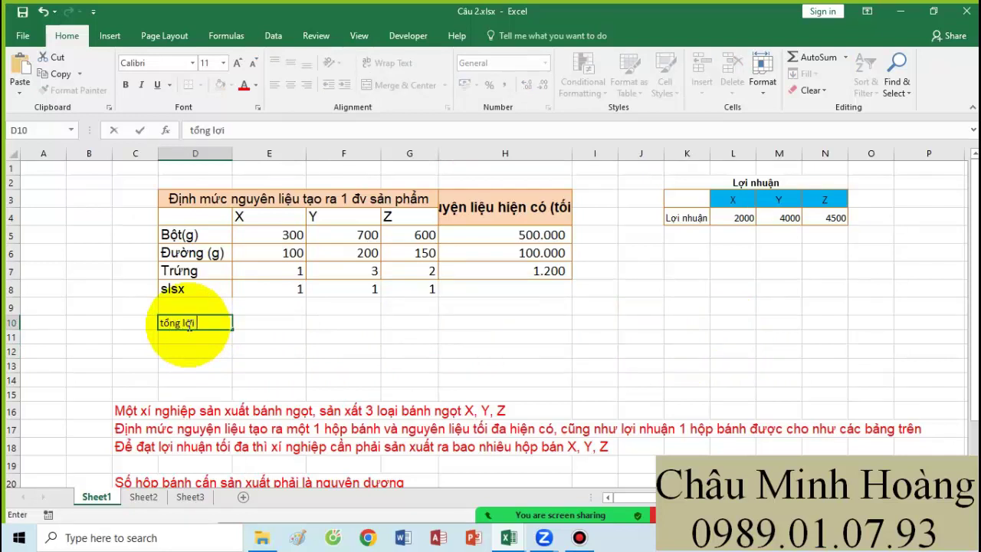
pyautogui.write('g lợi nhuận')
pyautogui.press('Return')
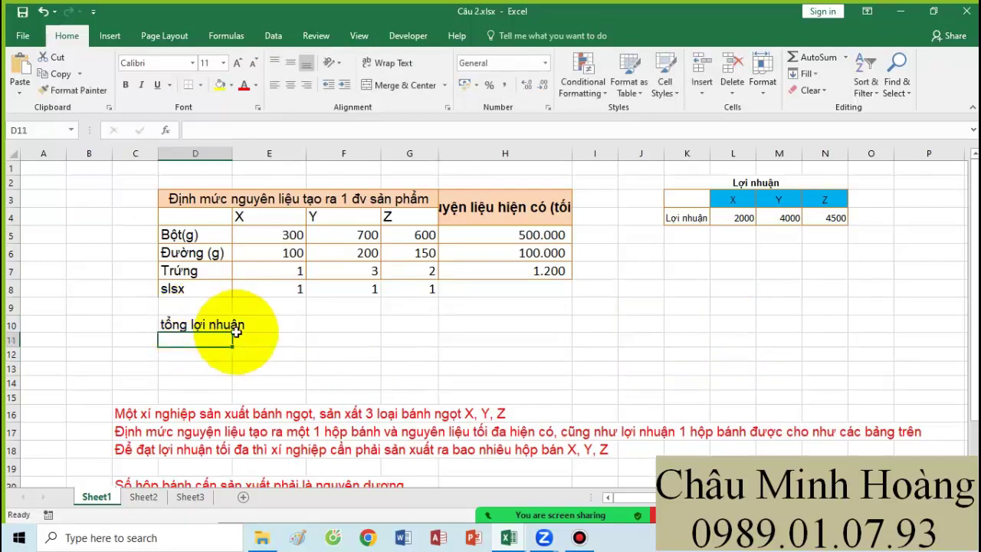
# Step: Format D10:H13 in Times New Roman at size 20 and widen column D to fit the total profit label
pyautogui.moveTo(202, 329); pyautogui.dragTo(265, 324)
pyautogui.moveTo(449, 358); pyautogui.dragTo(550, 372)
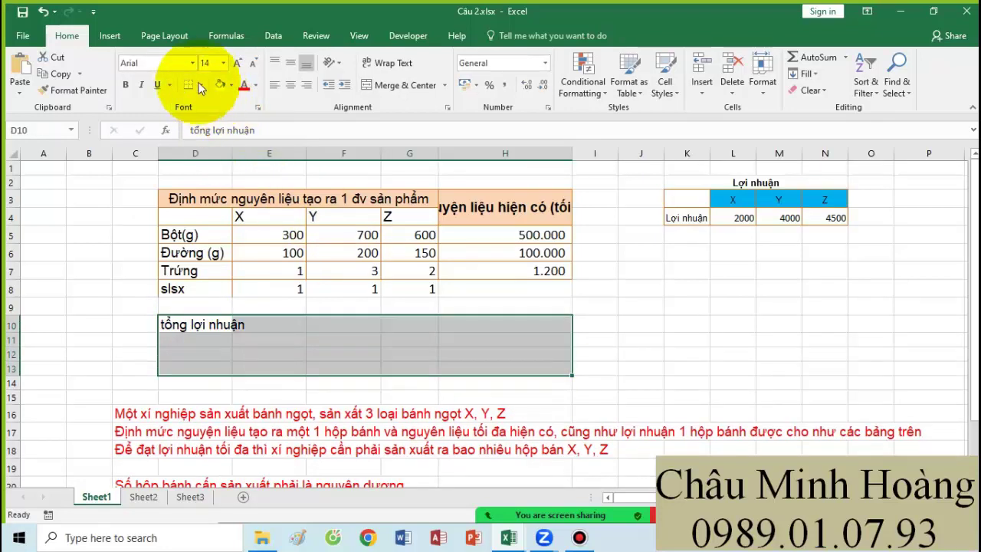
pyautogui.write('20')
pyautogui.press('Return')
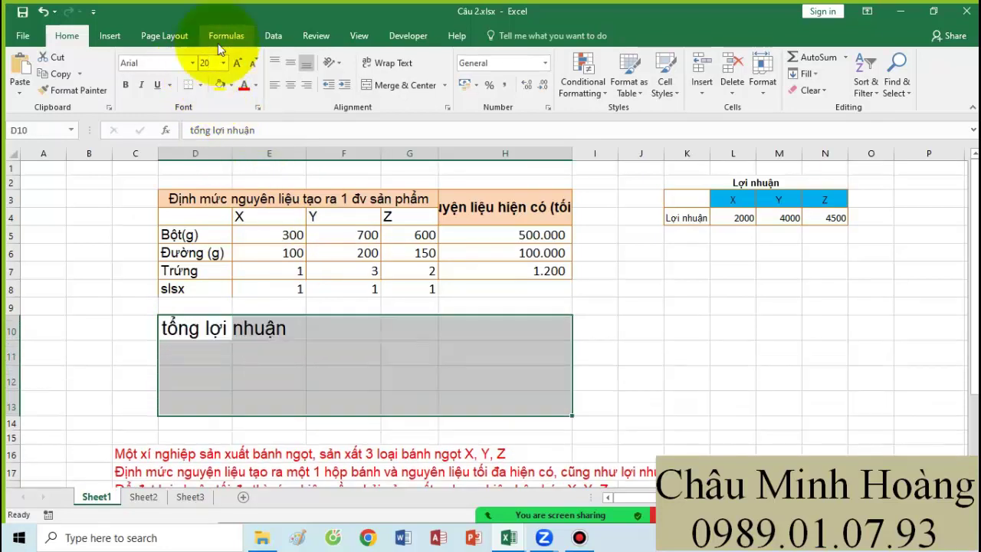
pyautogui.click(154, 61)
pyautogui.write('Times New Roman')
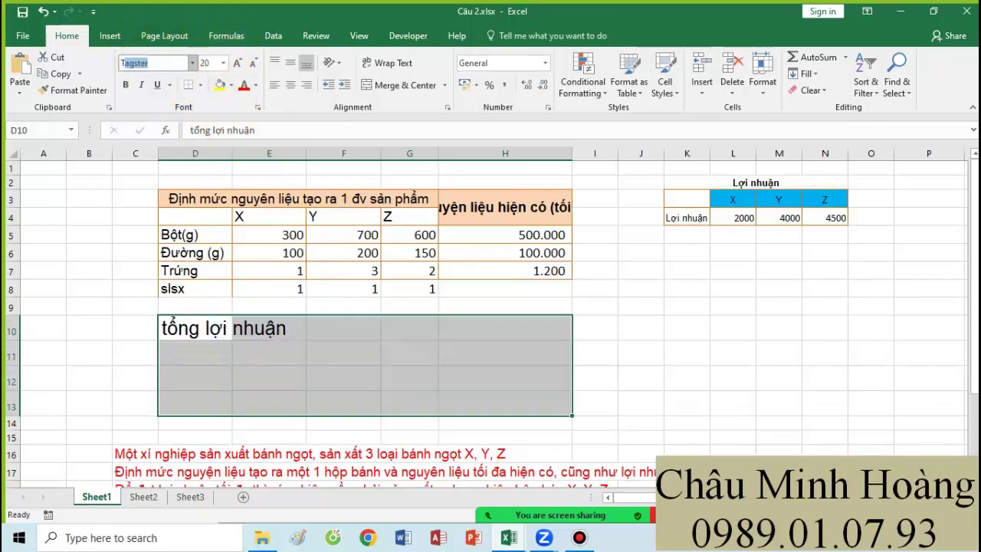
pyautogui.press('Return')
pyautogui.click(278, 346)
pyautogui.moveTo(233, 153); pyautogui.dragTo(339, 183)
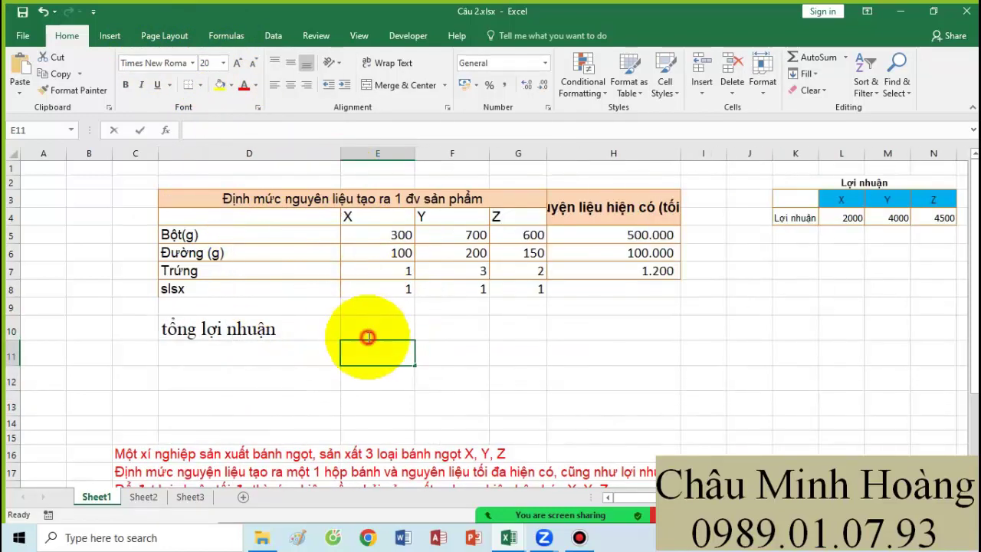
# Step: Enter the total profit in E10 as the array formula =SUM($E$8:$G$8*($L$4:$N$4))
pyautogui.doubleClick(371, 340)
pyautogui.click(357, 330)
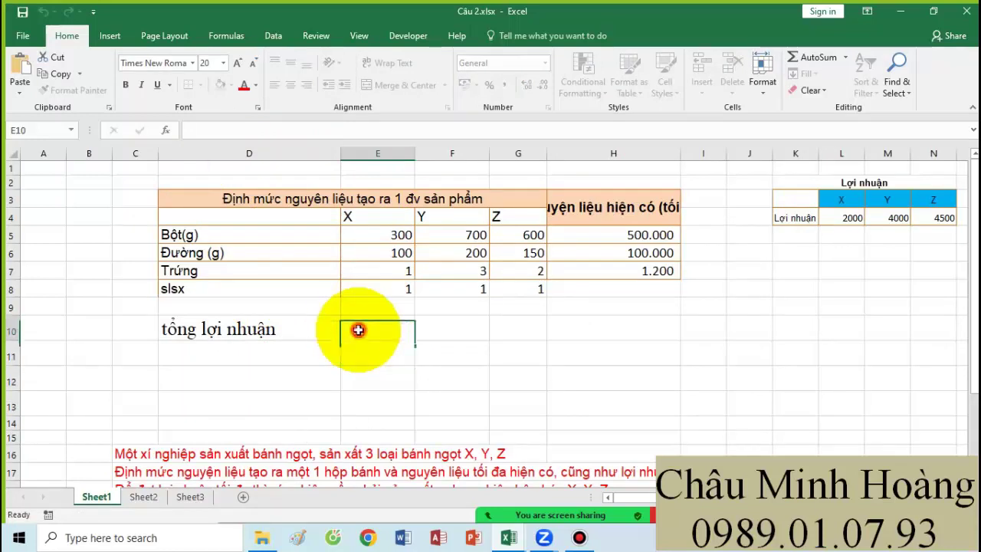
pyautogui.write('=sum(')
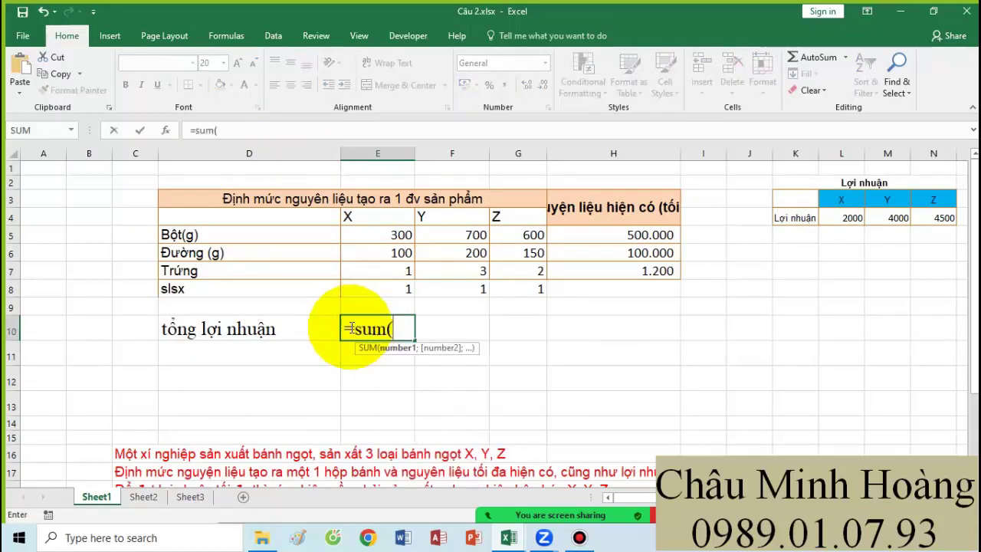
pyautogui.moveTo(366, 297); pyautogui.dragTo(512, 294)
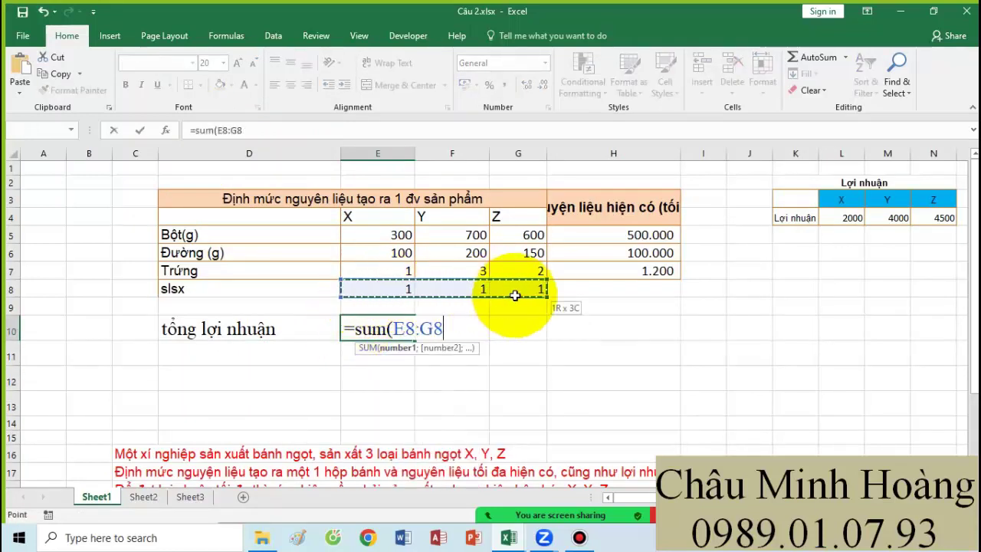
pyautogui.press('F4')
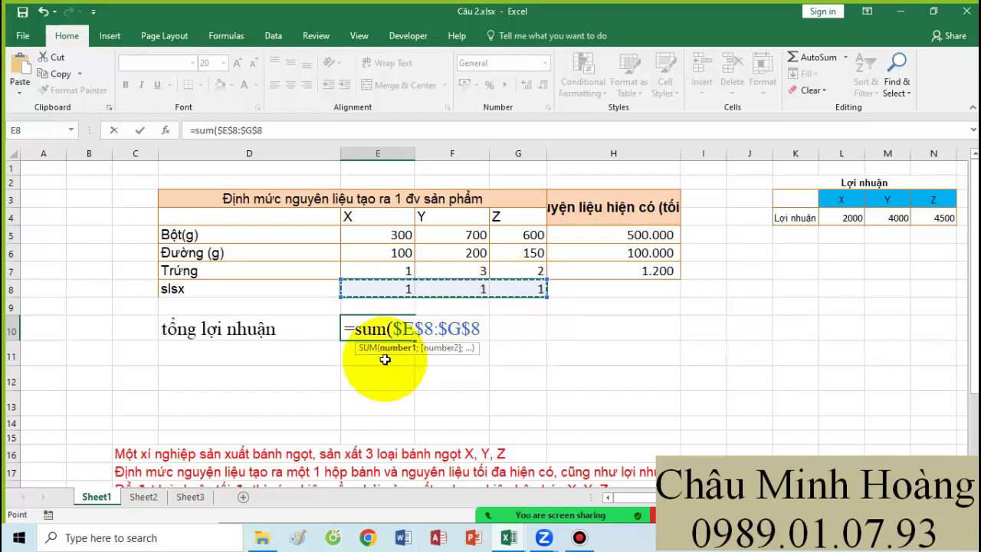
pyautogui.write('*(')
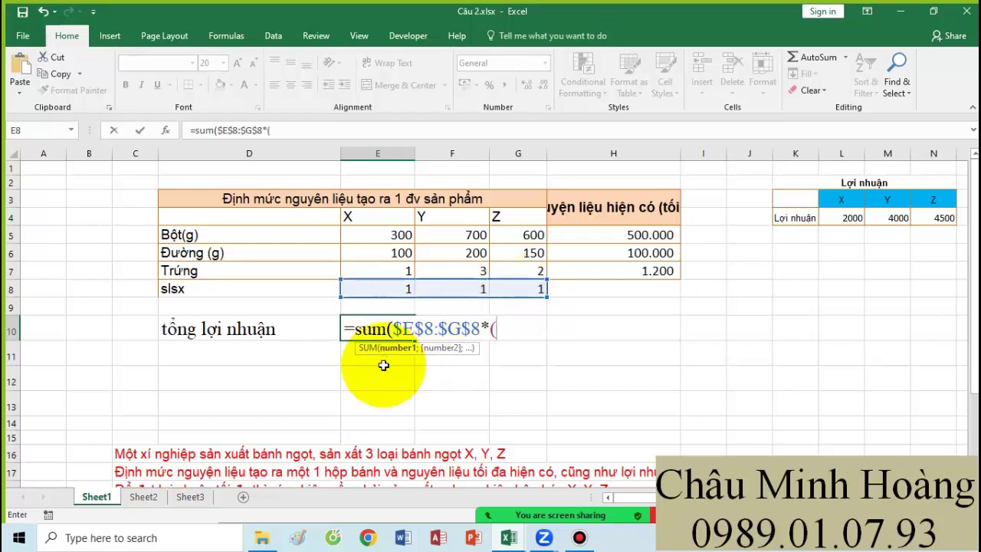
pyautogui.moveTo(843, 218); pyautogui.dragTo(939, 215)
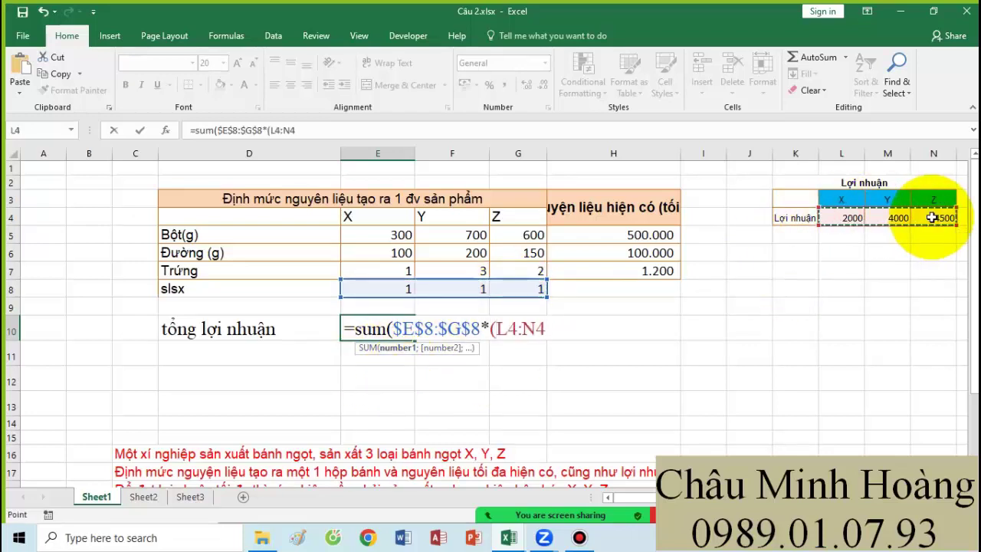
pyautogui.press('F4')
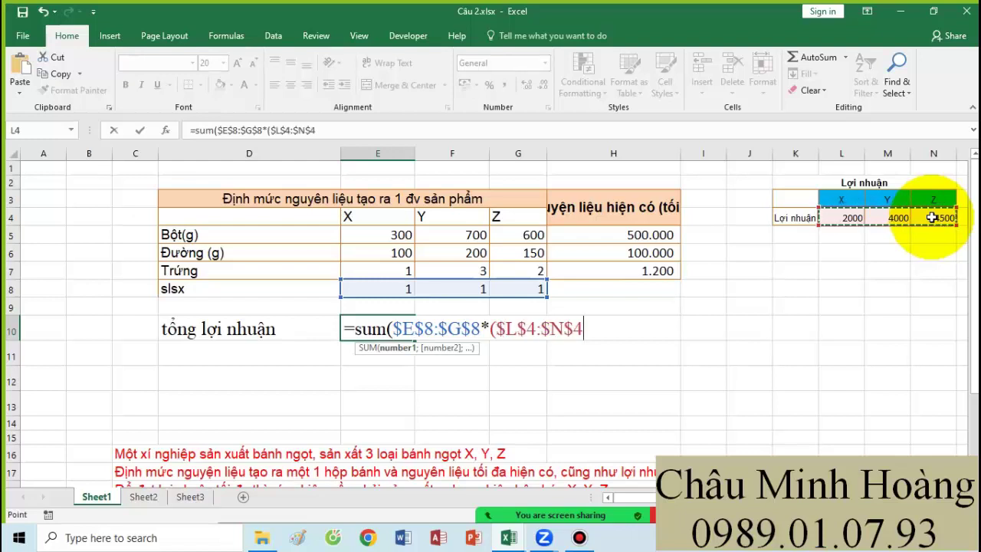
pyautogui.write('))')
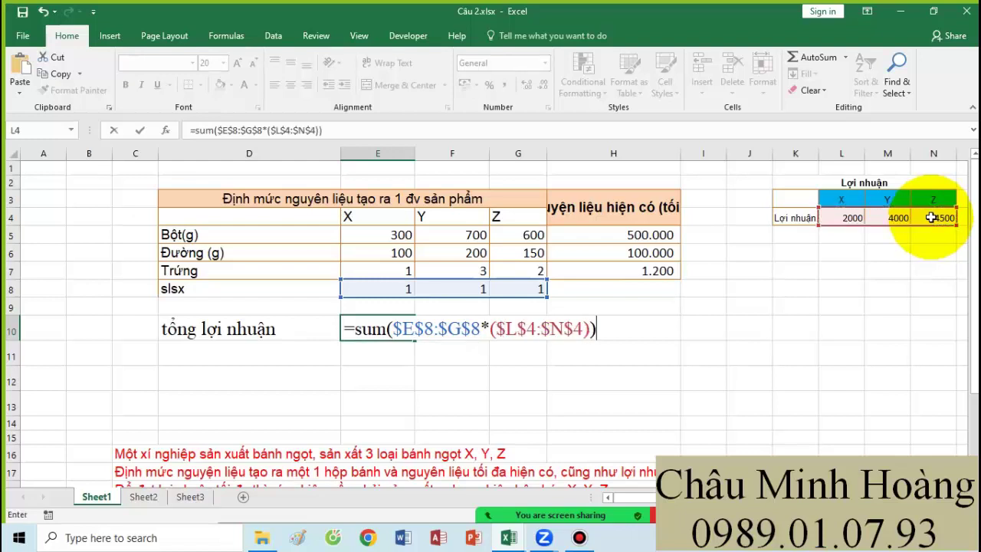
pyautogui.hotkey('ctrl', 'shift', 'Return')
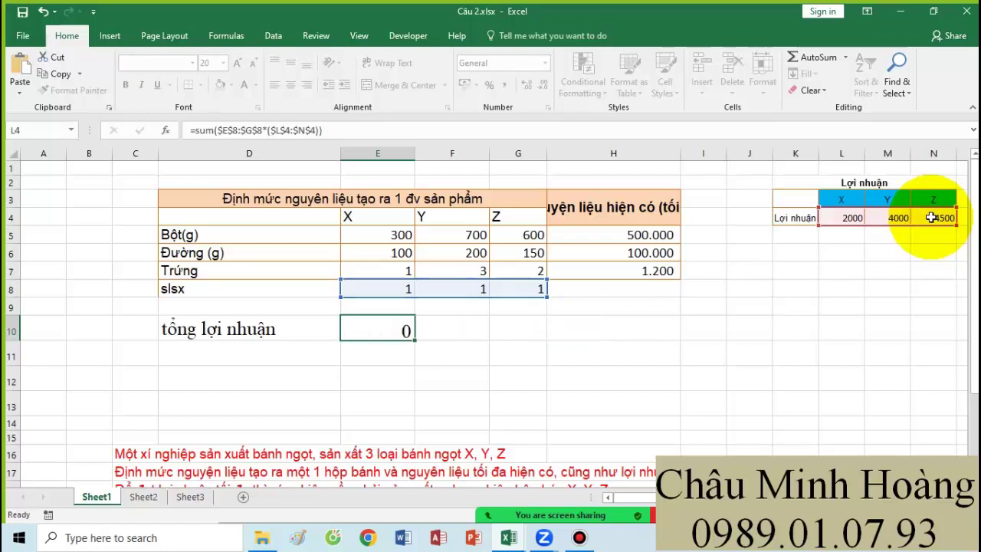
# Step: Copy the E10 formula without its equals sign and paste it as text into F10
pyautogui.doubleClick(388, 328)
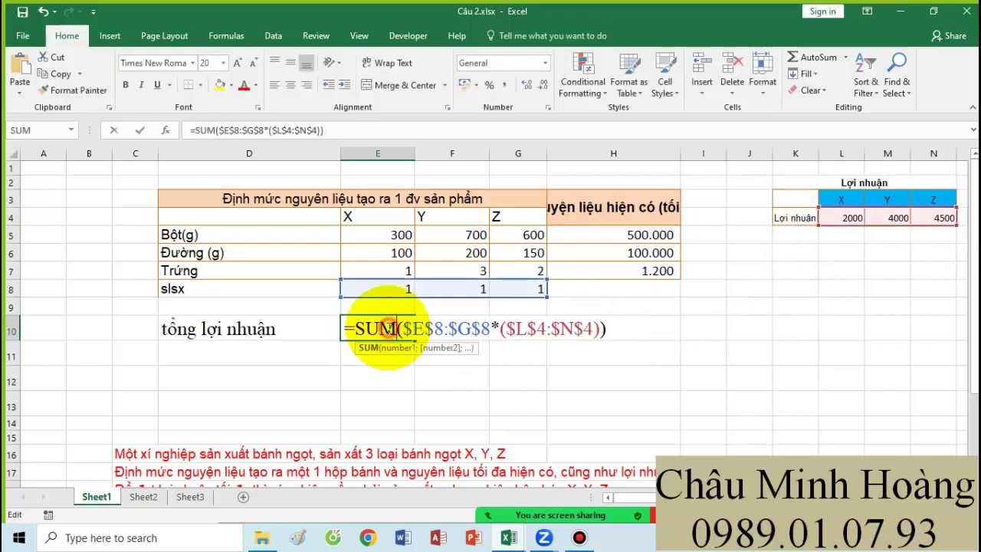
pyautogui.moveTo(355, 328); pyautogui.dragTo(592, 328)
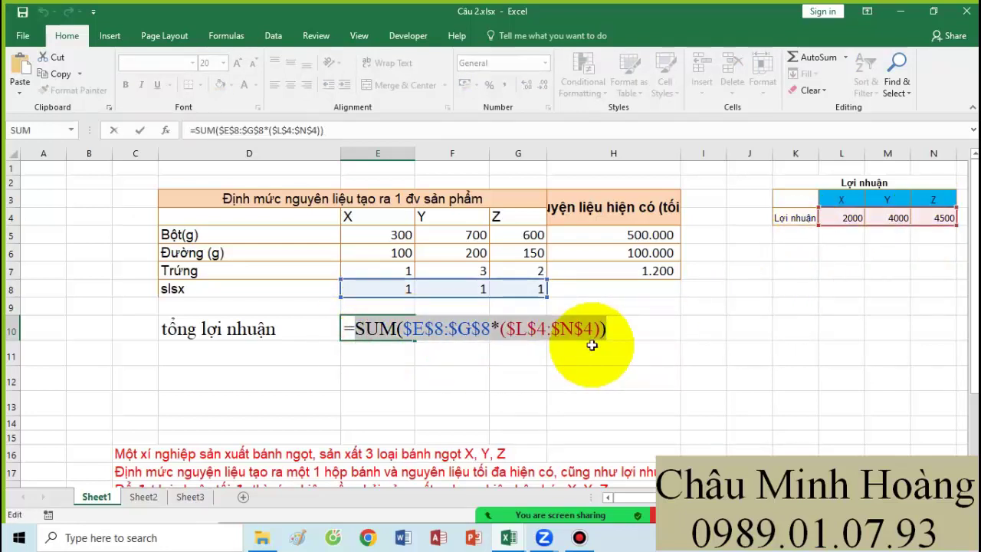
pyautogui.hotkey('ctrl', 'c')
pyautogui.press('Escape')
pyautogui.click(455, 330)
pyautogui.hotkey('ctrl', 'v')
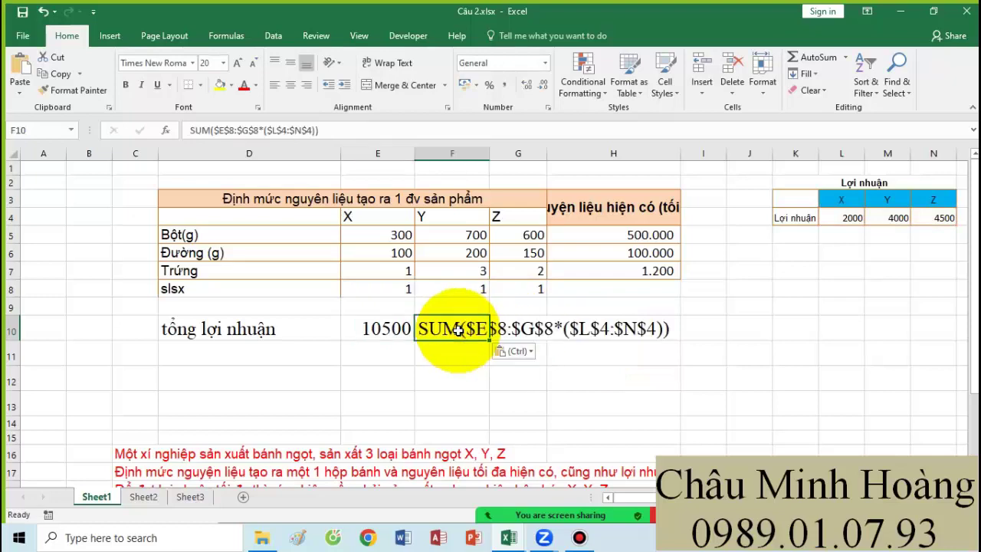
# Step: Review the problem statement and constraints in rows 16 to 22 against the quantity cells and available ingredient amounts
pyautogui.moveTo(249, 330); pyautogui.dragTo(696, 328)
pyautogui.scroll(-1, 543, 372)
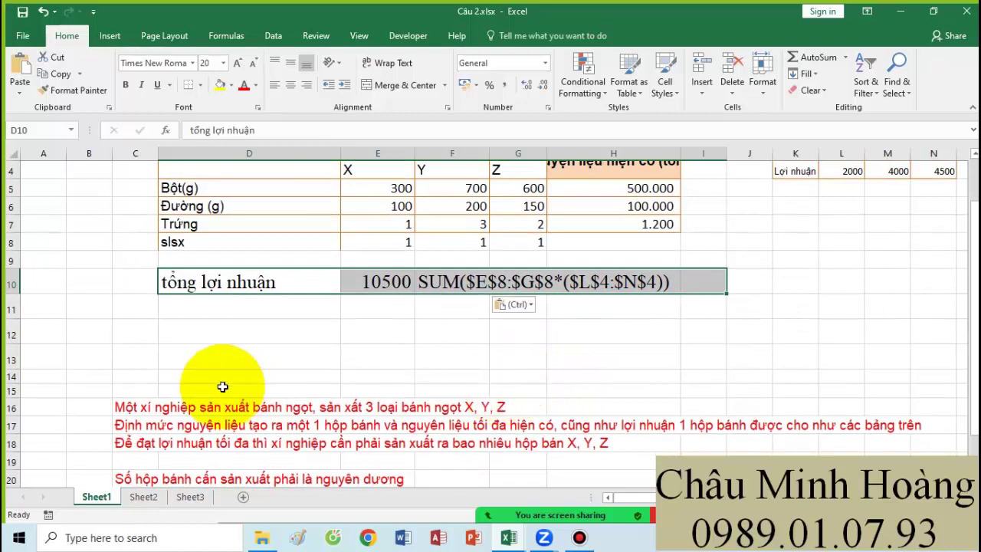
pyautogui.moveTo(145, 394); pyautogui.dragTo(910, 431)
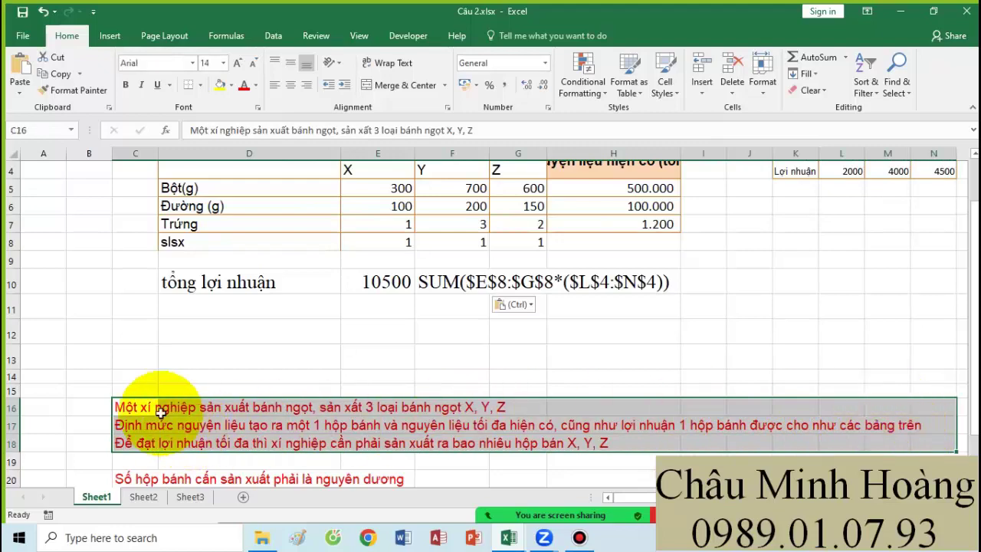
pyautogui.moveTo(145, 431); pyautogui.dragTo(425, 441)
pyautogui.scroll(-2, 345, 414)
pyautogui.moveTo(142, 371); pyautogui.dragTo(490, 411)
pyautogui.scroll(1, 524, 408)
pyautogui.scroll(2, 524, 407)
pyautogui.moveTo(393, 243); pyautogui.dragTo(528, 253)
pyautogui.scroll(-2, 460, 284)
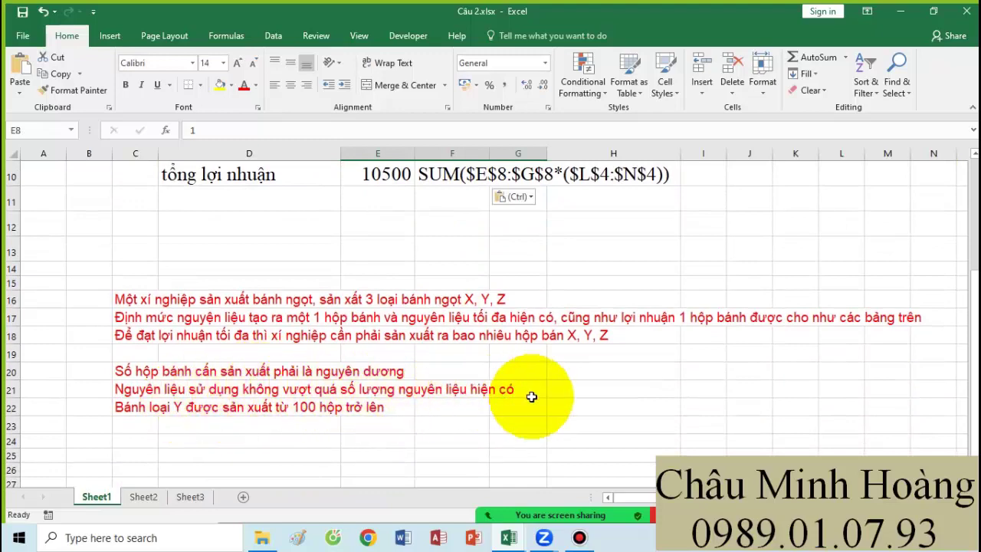
pyautogui.scroll(3, 551, 383)
pyautogui.moveTo(635, 241); pyautogui.dragTo(669, 272)
# Step: Enter the labels "tổng bột sử dụng", "tổng đường sử dụng" and "tổng trứng sử dụng" in D11, D12 and D13
pyautogui.click(276, 352)
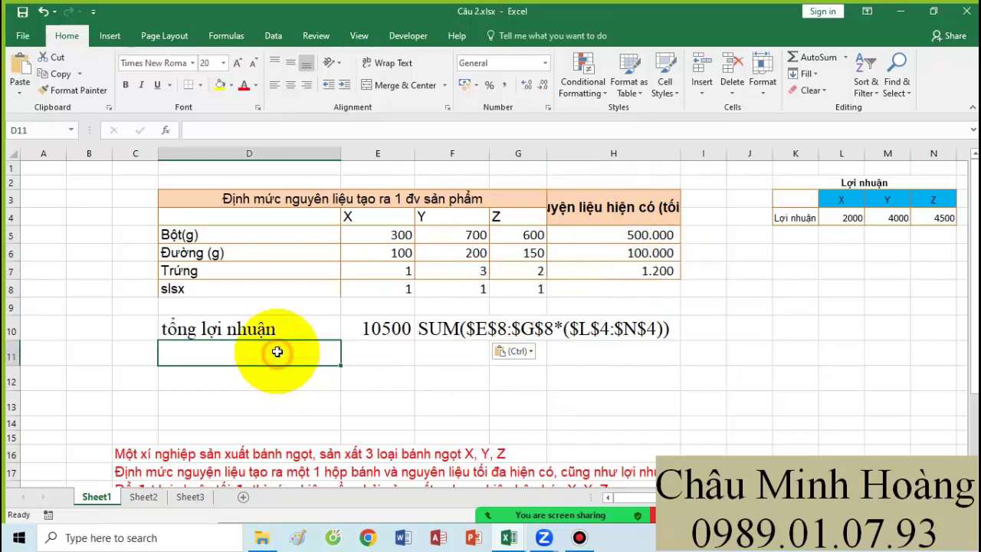
pyautogui.write('tổng ')
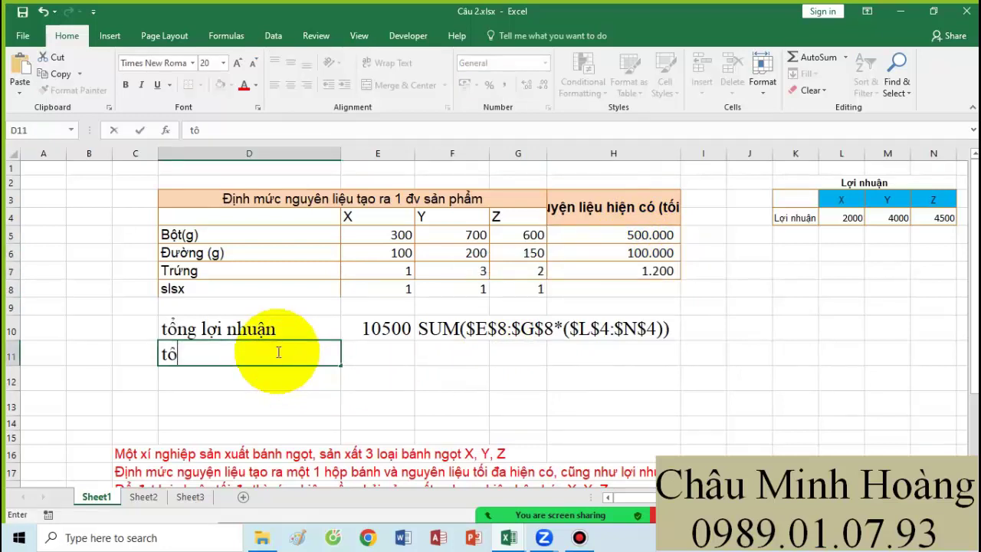
pyautogui.write('bo')
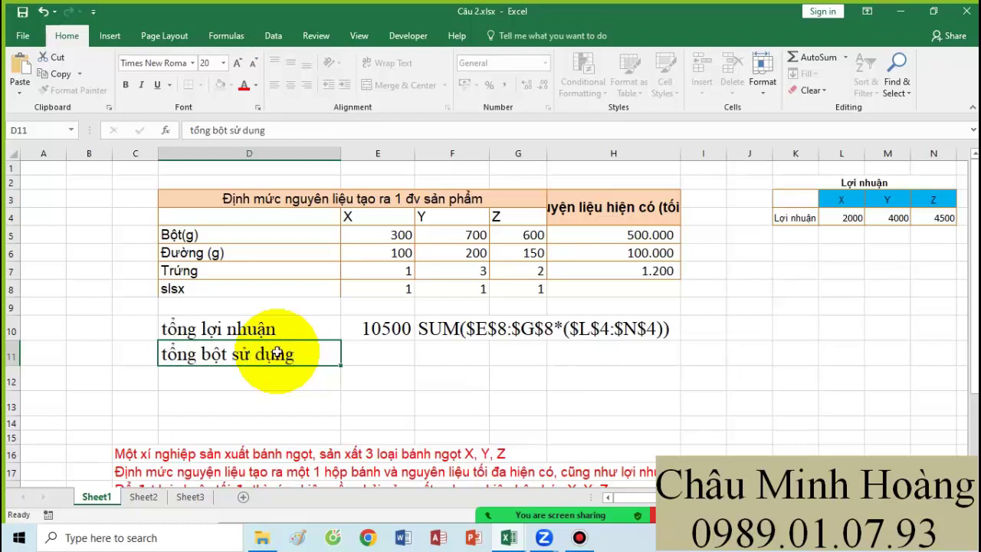
pyautogui.press('Return')
pyautogui.write('tổng đươ')
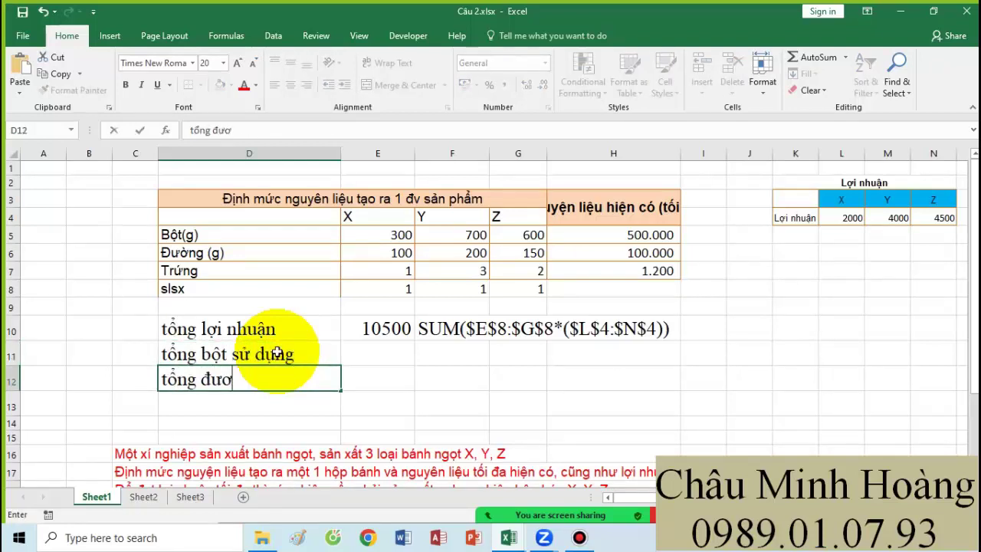
pyautogui.write('ng sử dung')
pyautogui.press('Return')
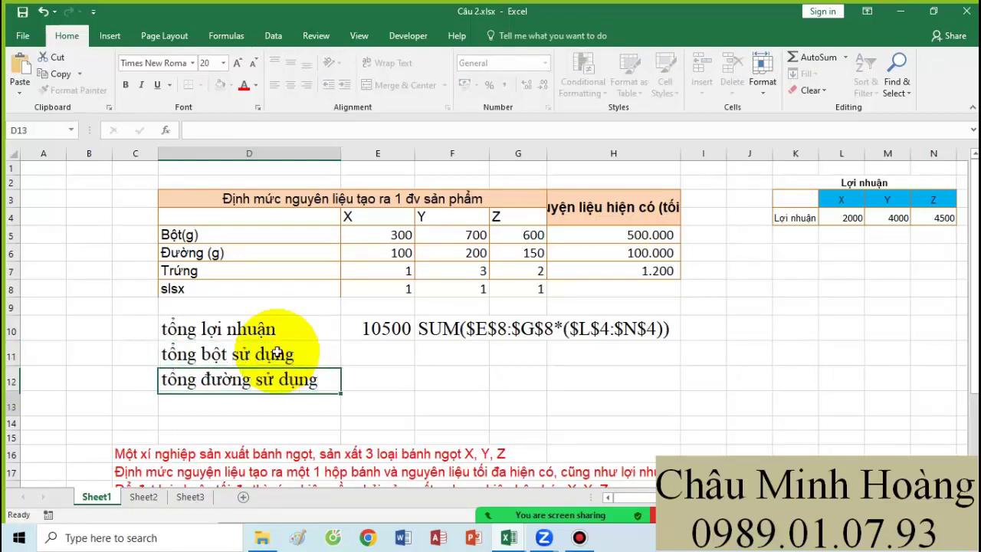
pyautogui.write('to')
pyautogui.write('ổng trứng s')
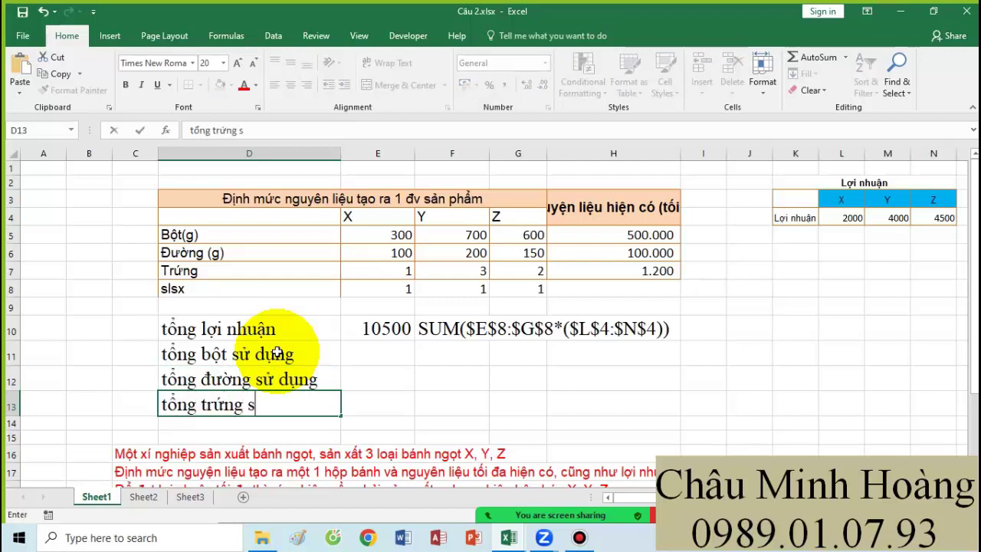
pyautogui.write('g')
pyautogui.press('Return')
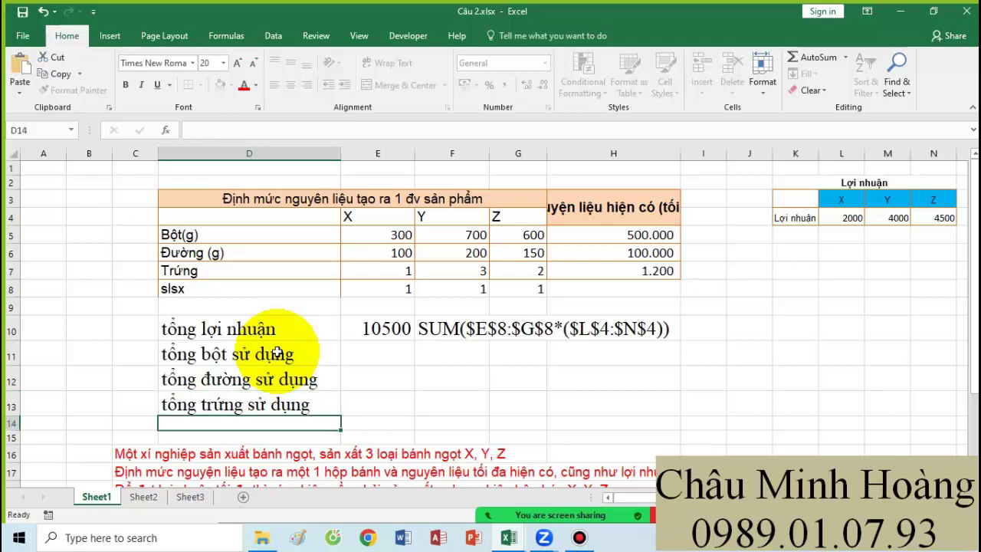
# Step: Enter the total flour used in E11 as the array formula =SUM($E$8:$G$8*($E$5:$G$5))
pyautogui.click(368, 358)
pyautogui.write('=sum(')
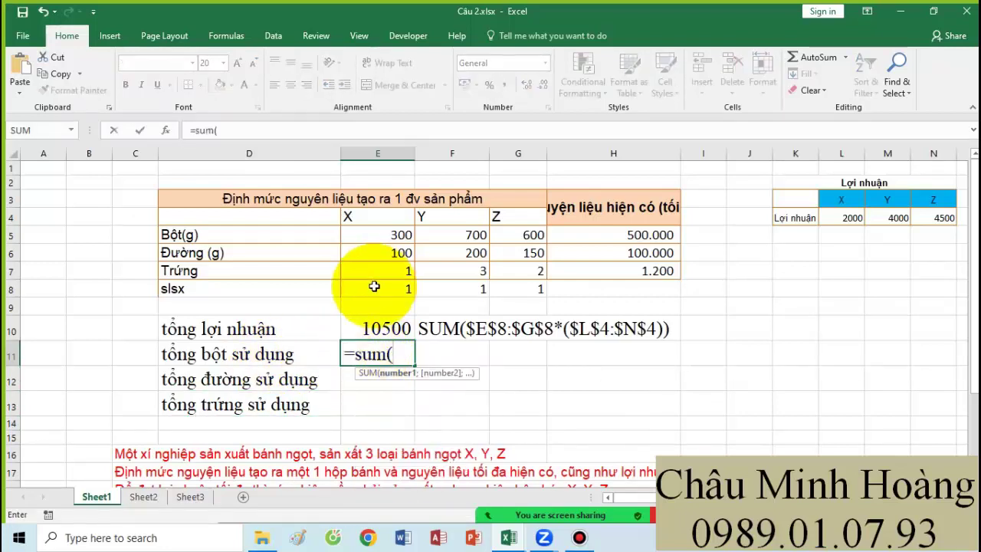
pyautogui.moveTo(375, 289); pyautogui.dragTo(545, 286)
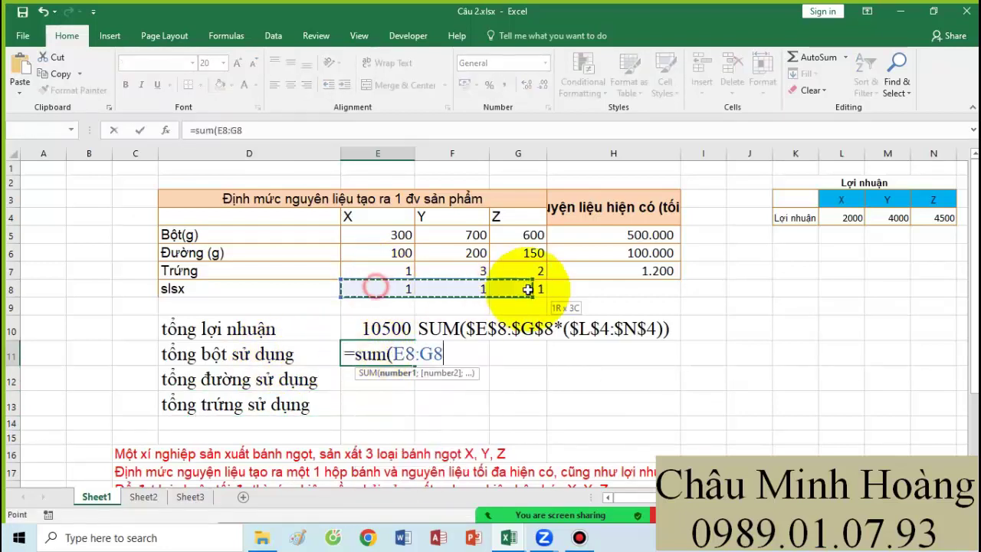
pyautogui.press('F4')
pyautogui.write('*')
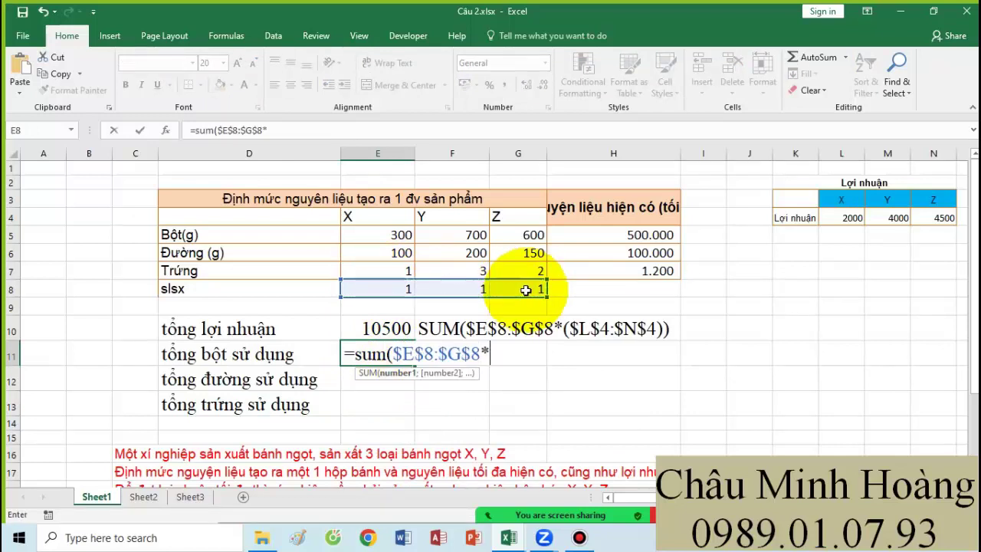
pyautogui.write('(')
pyautogui.moveTo(364, 234); pyautogui.dragTo(509, 235)
pyautogui.press('F4')
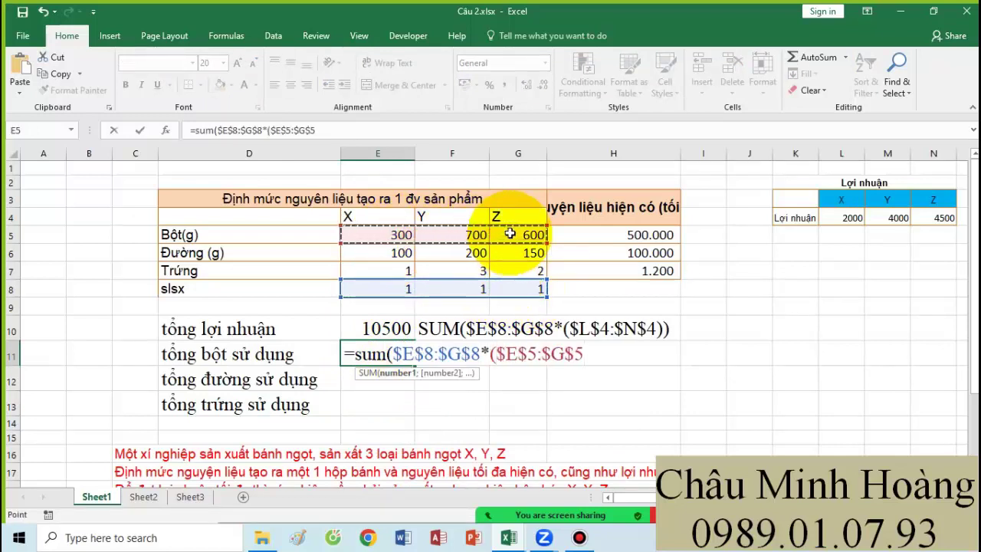
pyautogui.write('))')
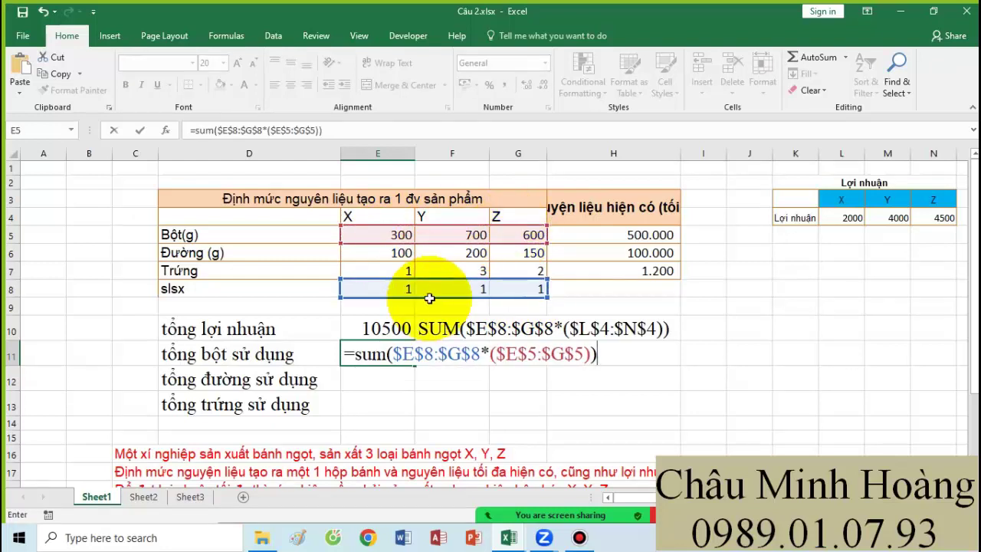
pyautogui.hotkey('ctrl', 'shift', 'Return')
# Step: Copy the E11 formula without its equals sign and paste it as text into F11
pyautogui.doubleClick(368, 352)
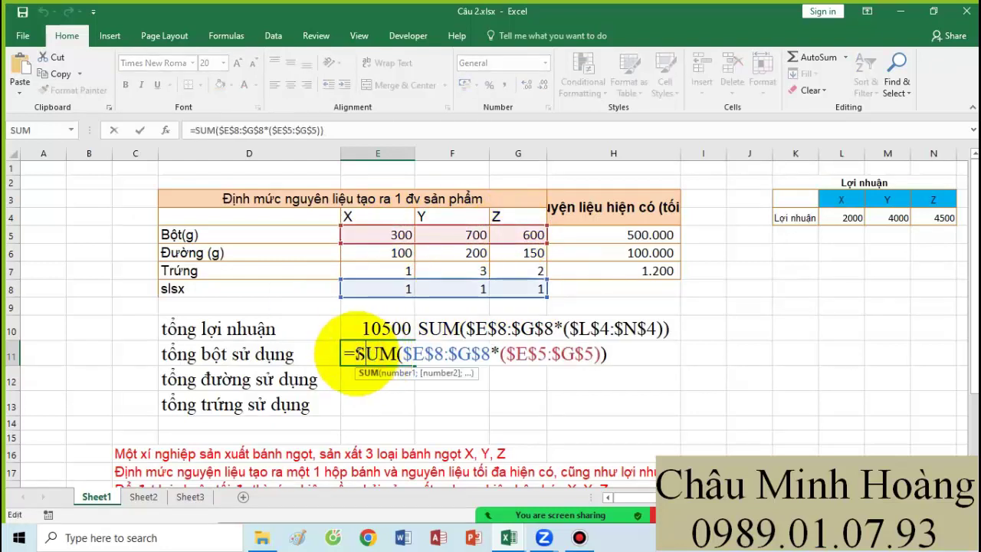
pyautogui.moveTo(354, 353); pyautogui.dragTo(711, 342)
pyautogui.hotkey('ctrl', 'c')
pyautogui.press('Escape')
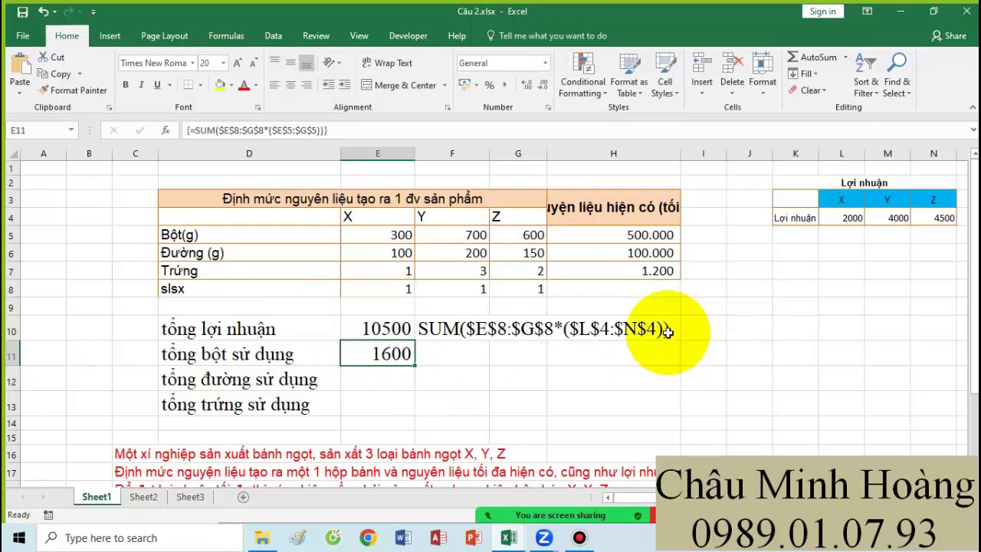
pyautogui.click(464, 353)
pyautogui.hotkey('ctrl', 'v')
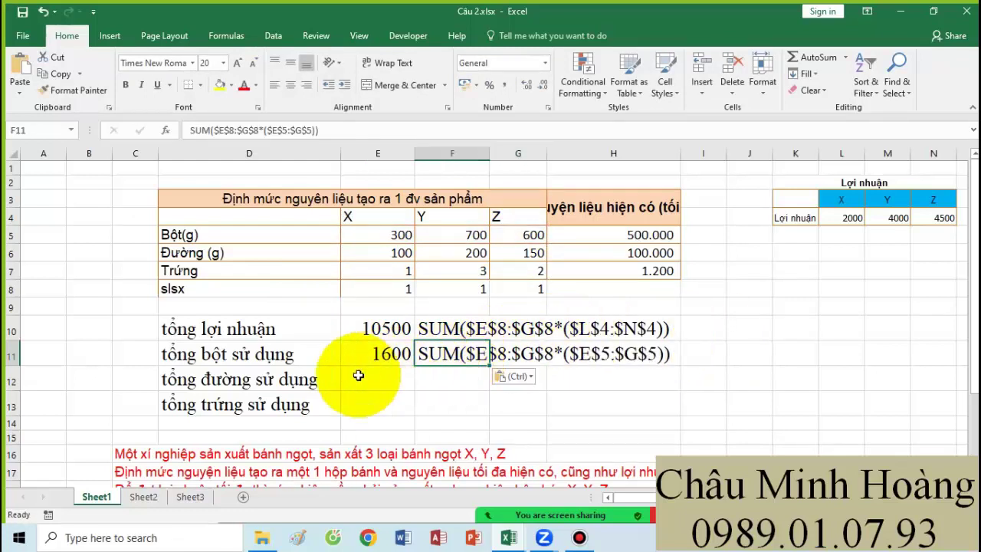
# Step: Enter the total sugar used in E12 as the array formula =SUM($E$8:$G$8*($E$6:$G$6))
pyautogui.click(358, 374)
pyautogui.write('=')
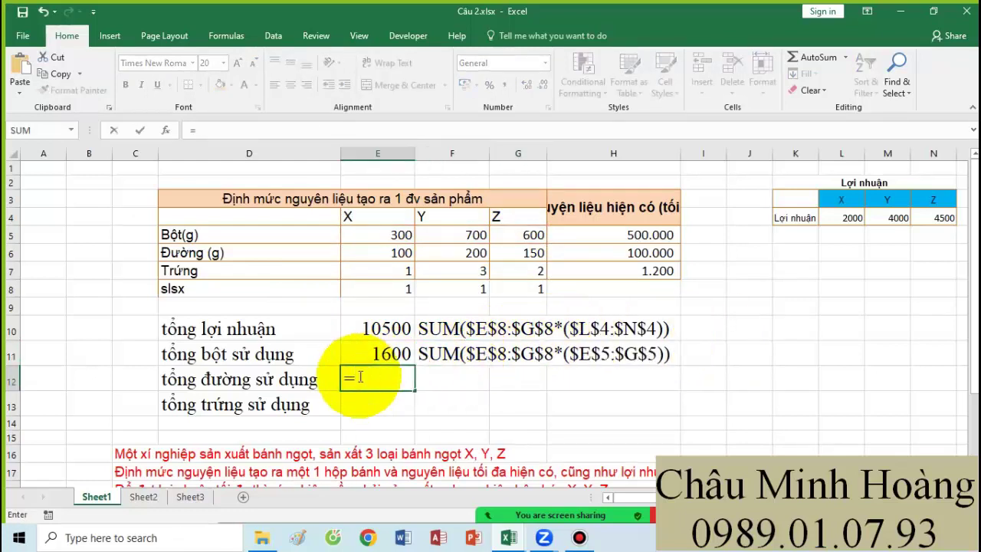
pyautogui.write('SUM(')
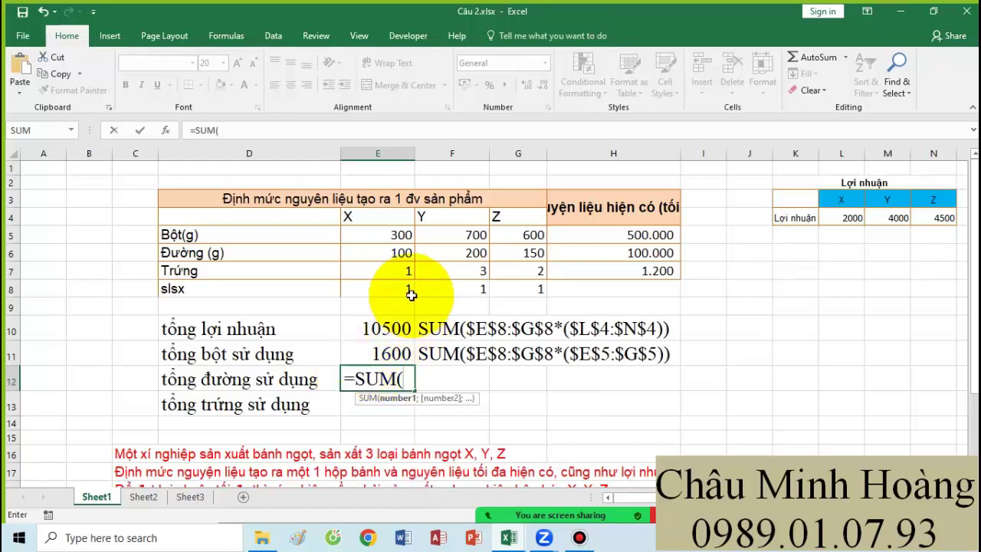
pyautogui.moveTo(401, 288); pyautogui.dragTo(518, 286)
pyautogui.press('F4')
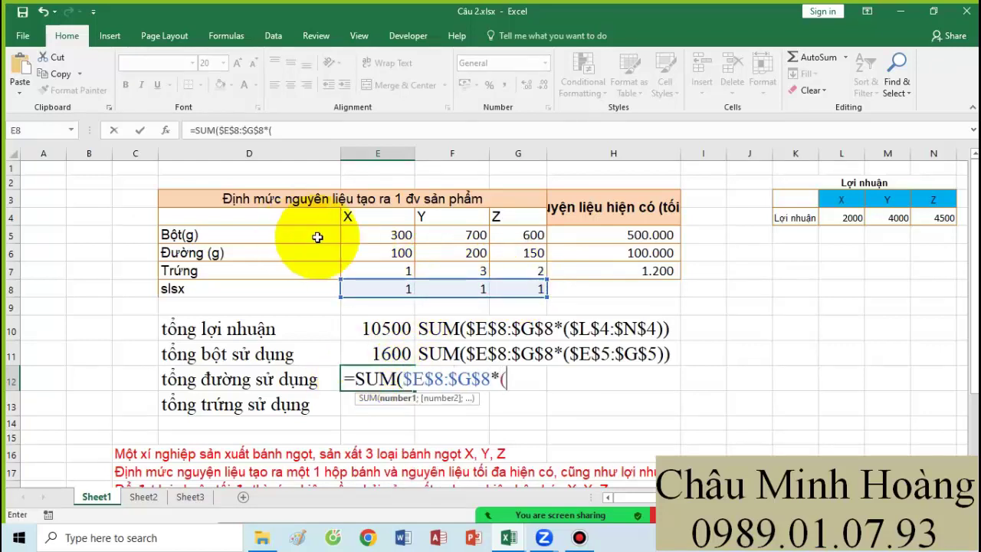
pyautogui.moveTo(368, 253); pyautogui.dragTo(497, 250)
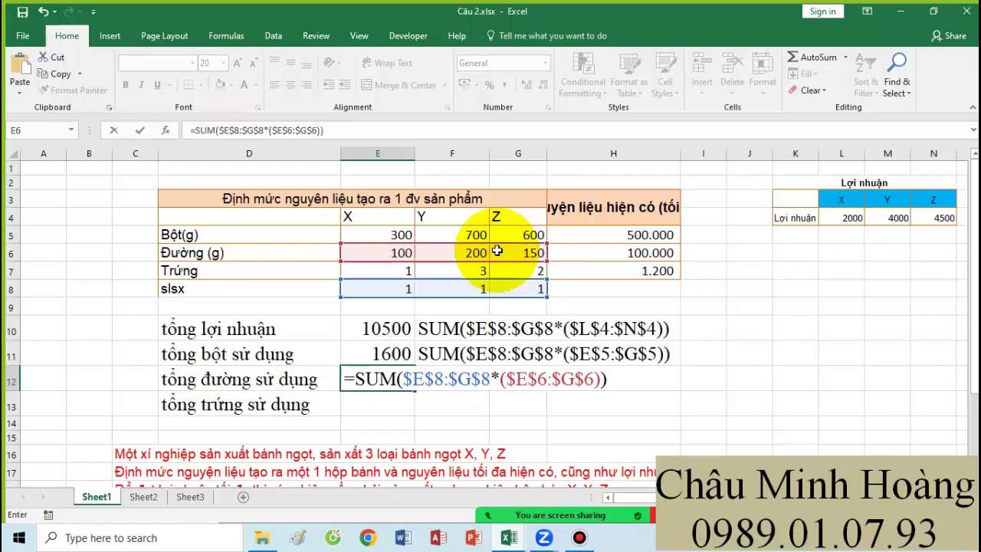
# Step: Copy the E12 formula without its equals sign and paste it as text into F12
pyautogui.moveTo(355, 378); pyautogui.dragTo(676, 380)
pyautogui.hotkey('ctrl', 'c')
pyautogui.press('Escape')
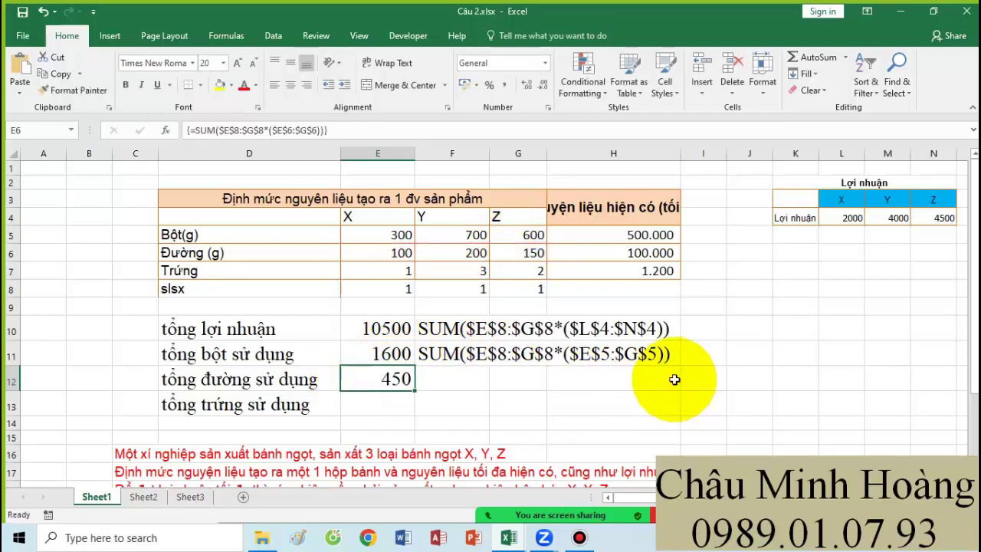
pyautogui.click(458, 382)
pyautogui.hotkey('ctrl', 'v')
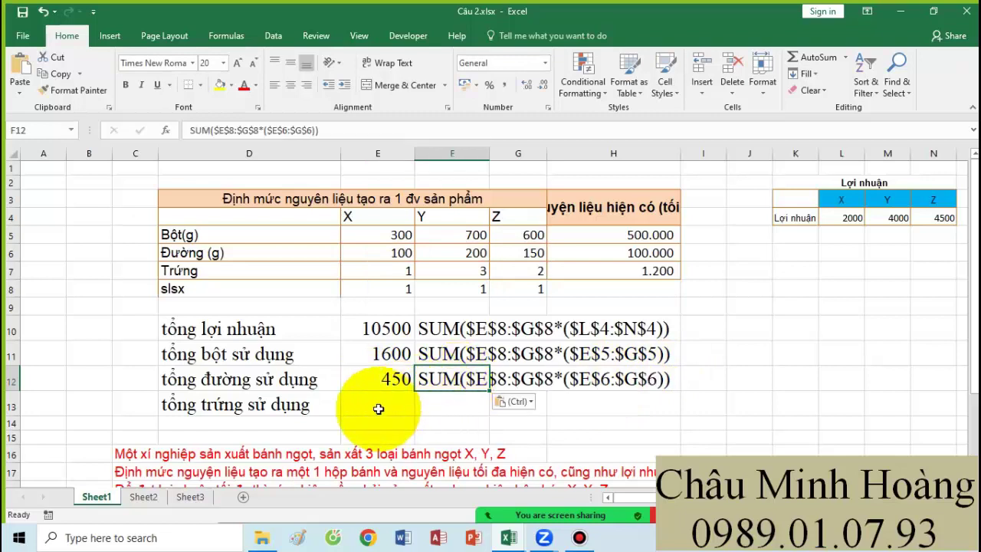
# Step: Write the total eggs formula =SUM($E$8:$G$8*($E$7:$G$7)) in E13
pyautogui.click(389, 410)
pyautogui.write('=sum')
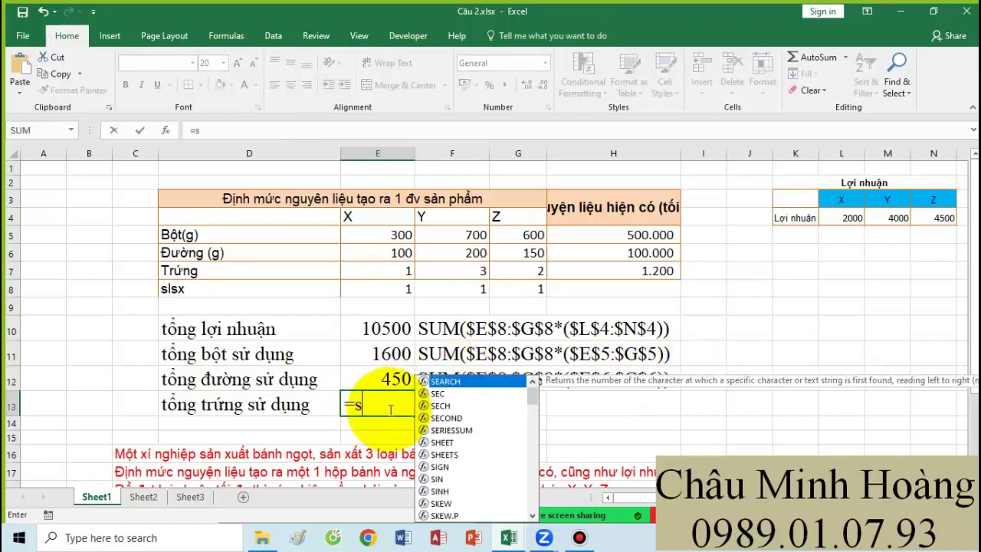
pyautogui.press('BackSpace')
pyautogui.press('BackSpace')
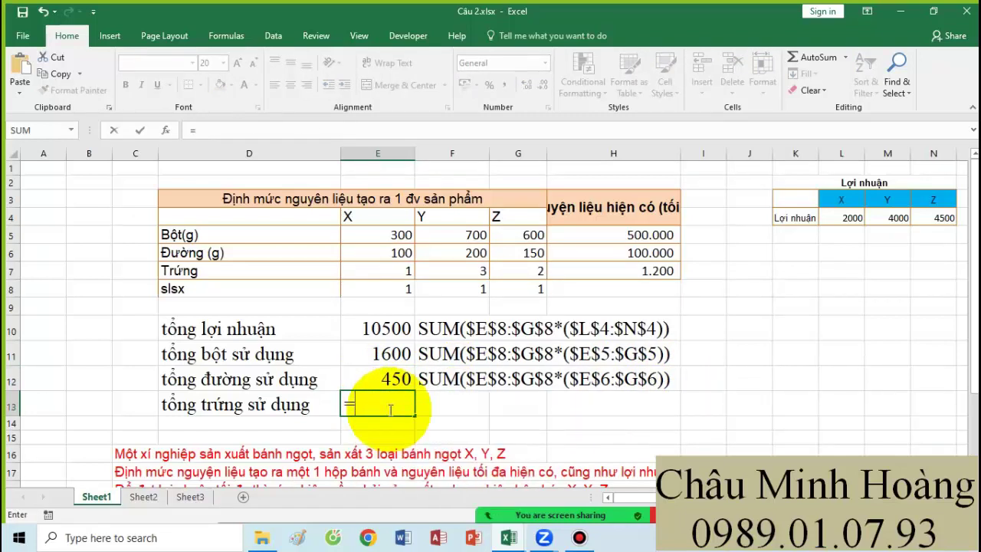
pyautogui.write('SUM(')
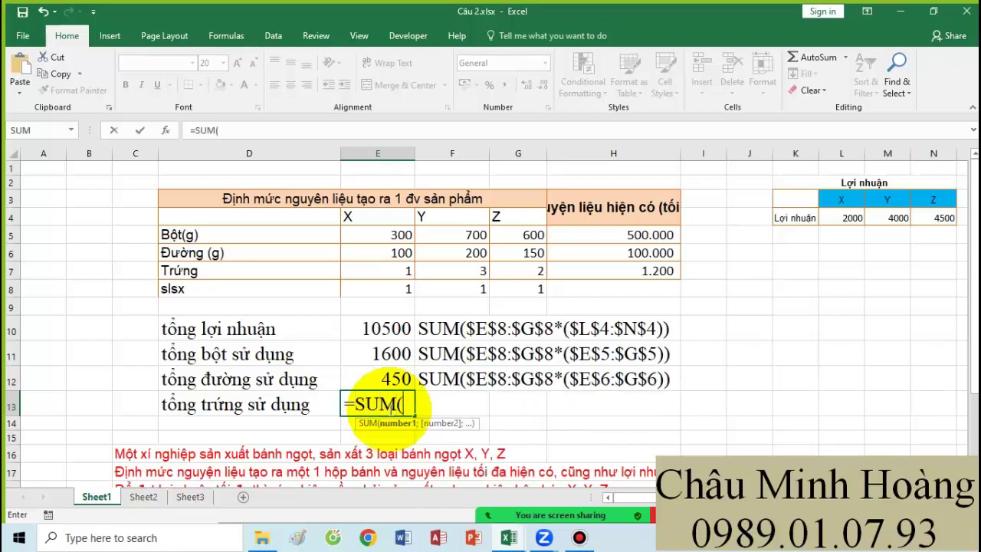
pyautogui.moveTo(354, 288); pyautogui.dragTo(507, 293)
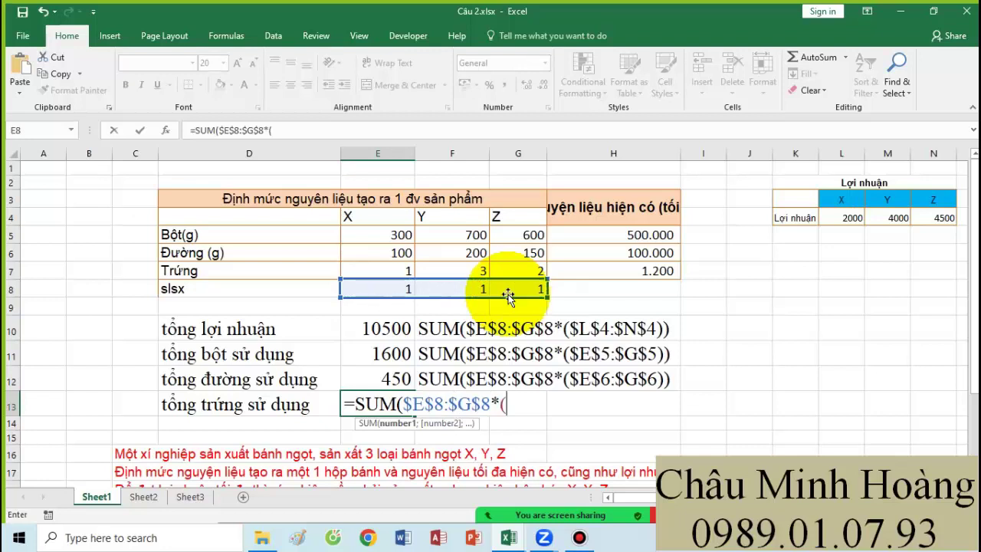
pyautogui.moveTo(388, 274); pyautogui.dragTo(508, 270)
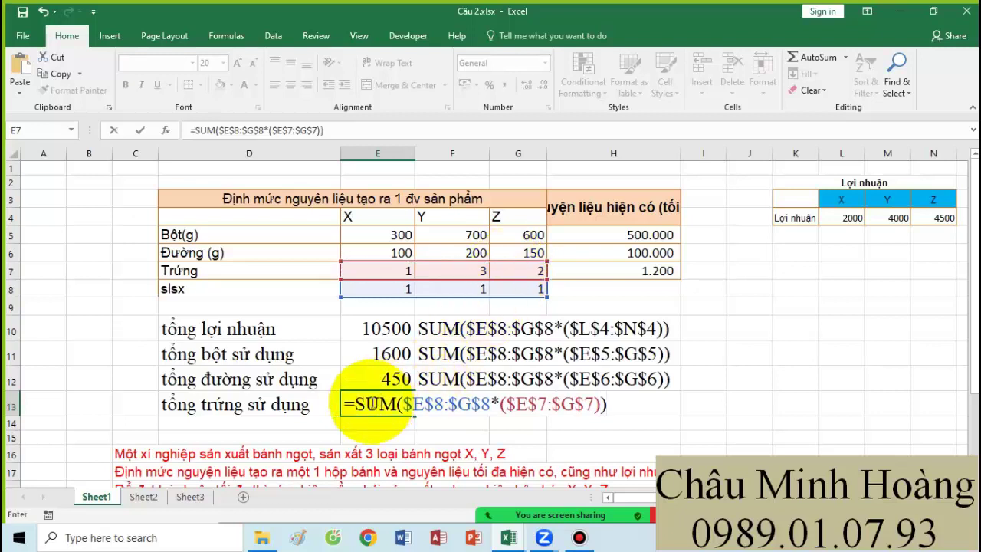
# Step: Copy the E13 formula text without its equals sign, commit the formula, and paste the text into F13
pyautogui.moveTo(354, 404); pyautogui.dragTo(619, 398)
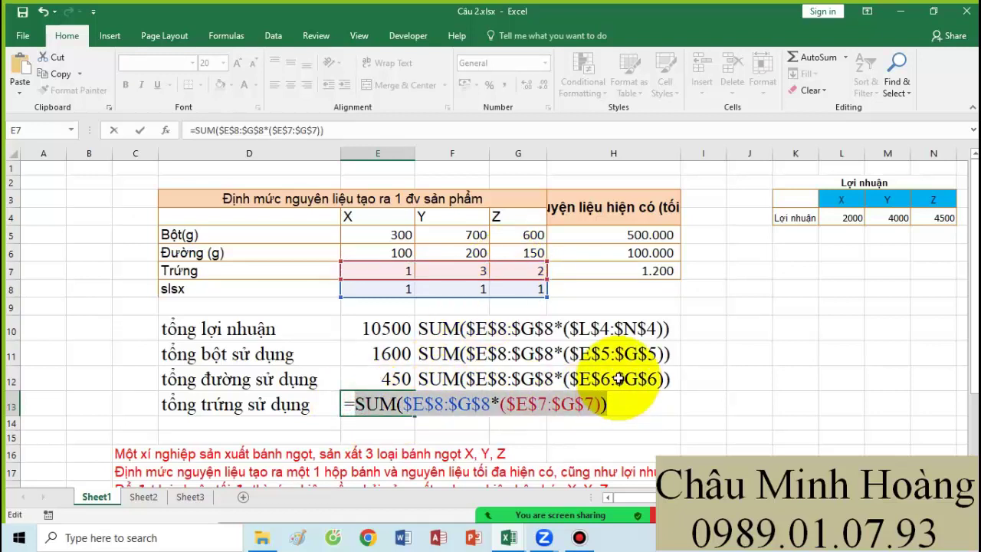
pyautogui.hotkey('ctrl', 'c')
pyautogui.hotkey('ctrl', 'Return')
pyautogui.click(449, 404)
pyautogui.hotkey('ctrl', 'v')
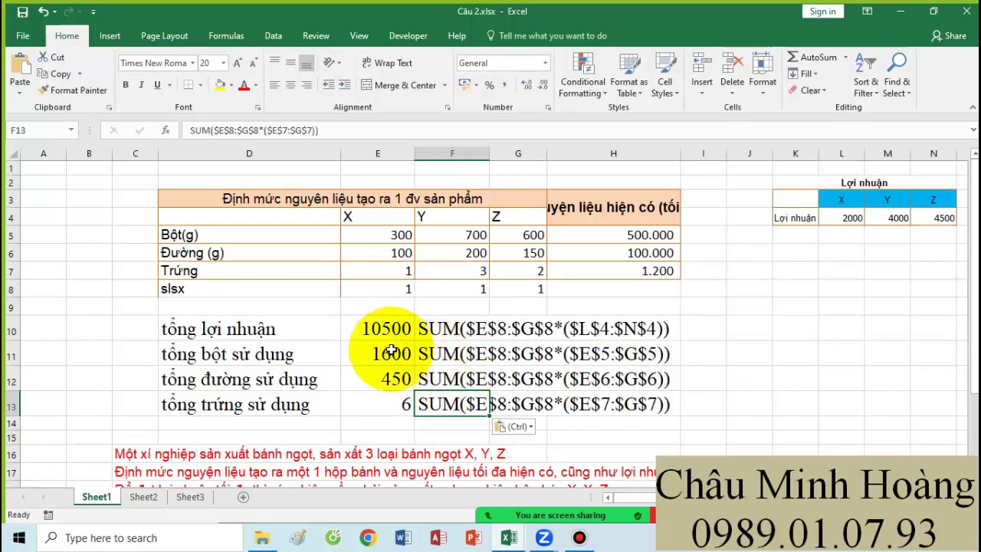
# Step: Compare the flour, sugar and egg totals with the available amounts in H5:H7, and review the production conditions in rows 20 to 22
pyautogui.moveTo(391, 351)
pyautogui.mouseDown()
pyautogui.moveTo(388, 391)
pyautogui.moveTo(387, 349)
pyautogui.mouseUp()
pyautogui.click(650, 237)
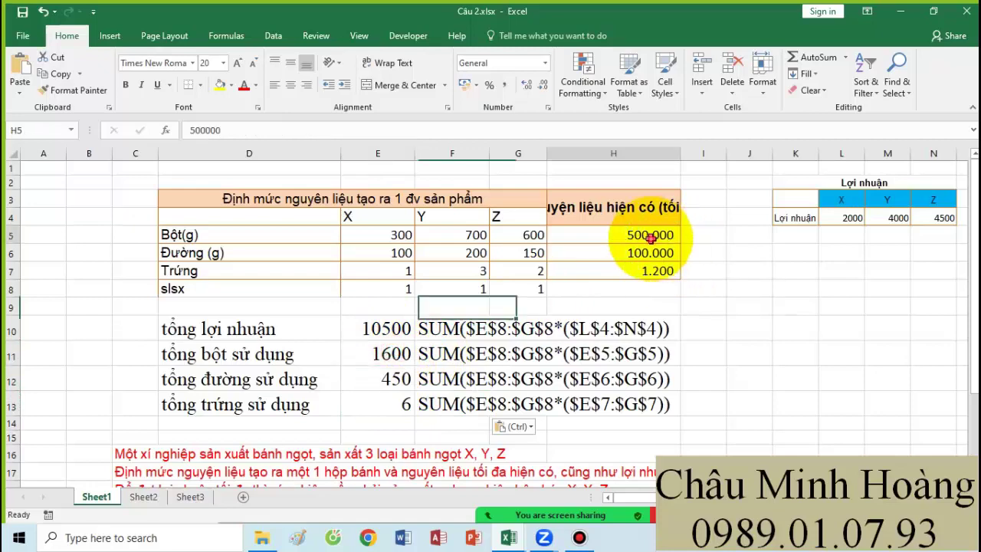
pyautogui.click(383, 378)
pyautogui.click(613, 255)
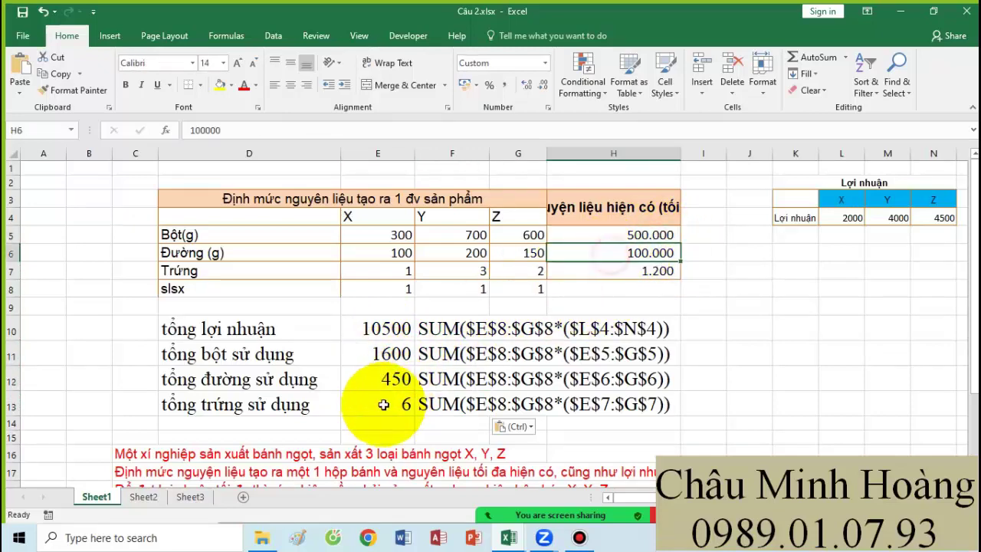
pyautogui.click(383, 403)
pyautogui.click(594, 273)
pyautogui.scroll(-2, 573, 281)
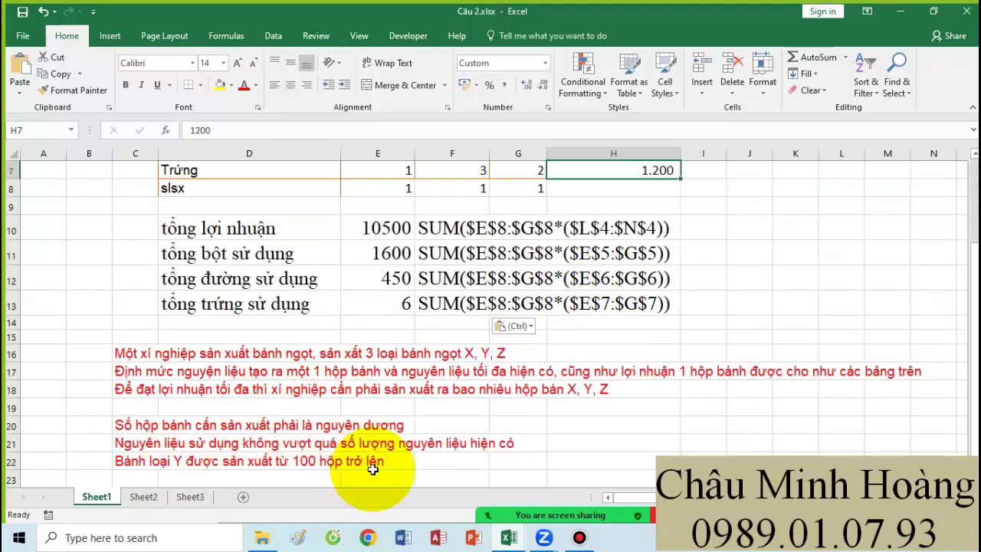
pyautogui.scroll(2, 384, 295)
pyautogui.click(464, 290)
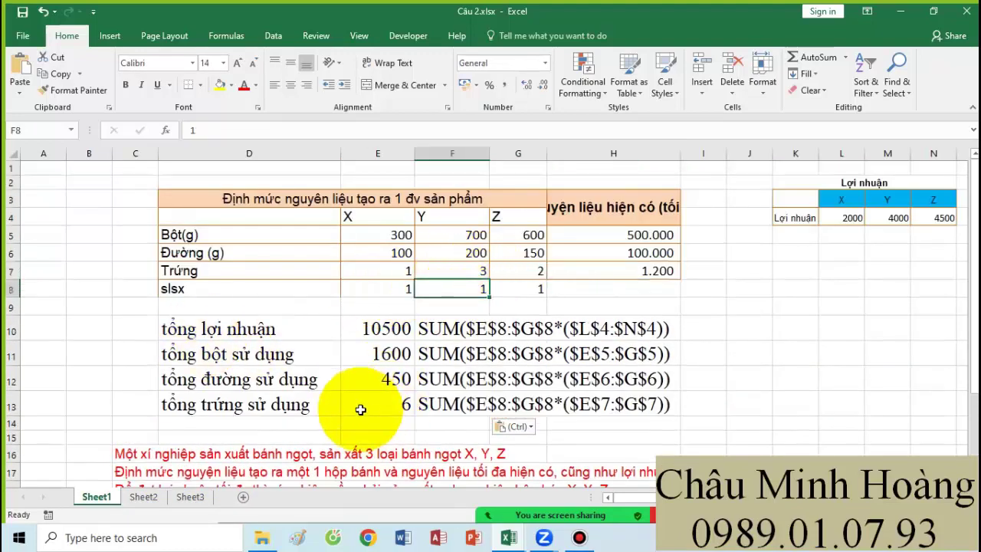
# Step: Open Solver and set it to maximize the total profit in E10 by changing the production quantities in E8:G8
pyautogui.click(273, 36)
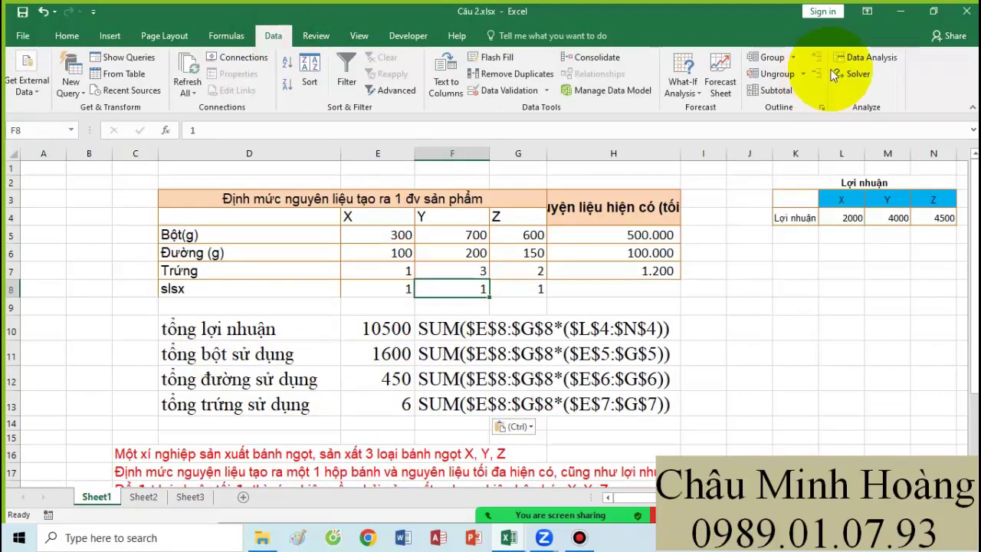
pyautogui.click(852, 74)
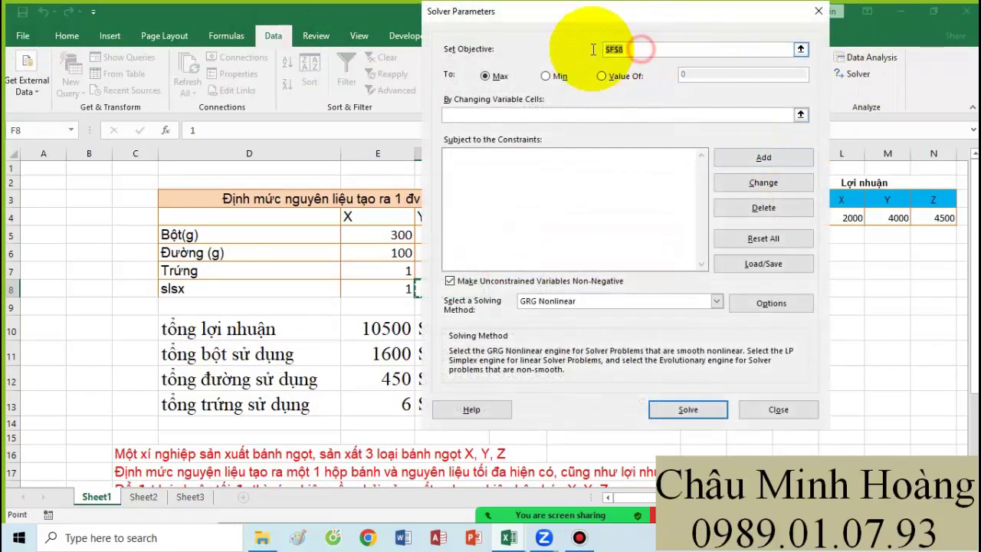
pyautogui.click(383, 328)
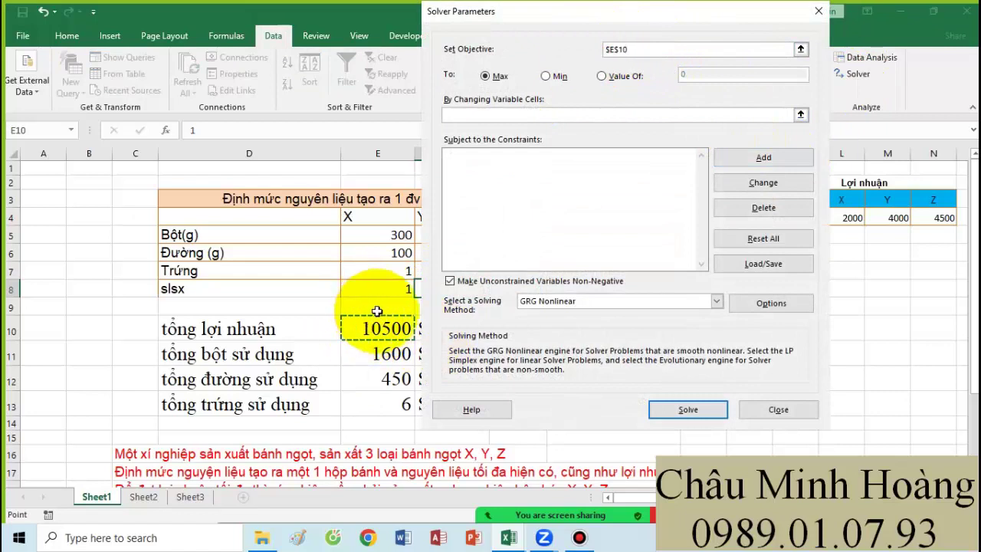
pyautogui.click(494, 115)
pyautogui.moveTo(384, 288); pyautogui.dragTo(513, 289)
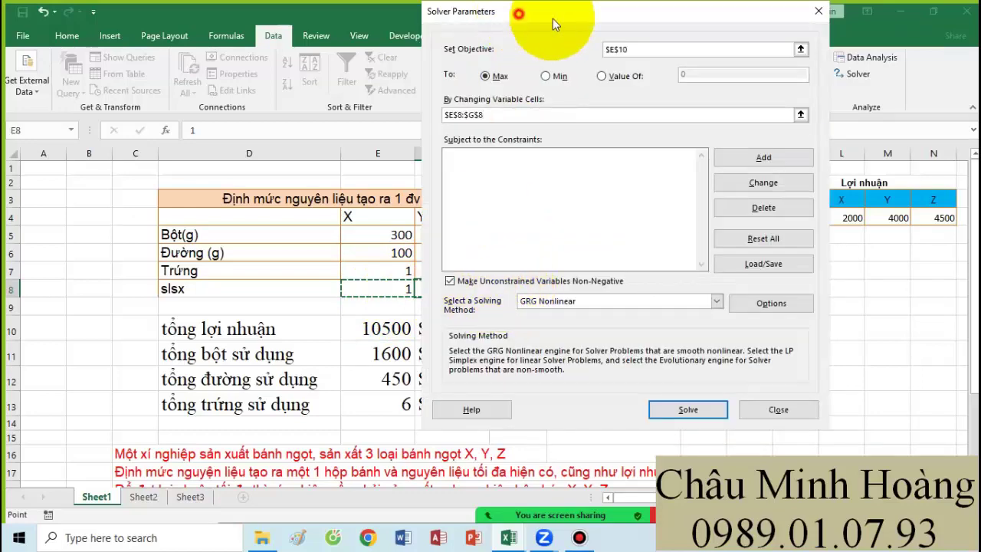
pyautogui.moveTo(552, 19); pyautogui.dragTo(697, 32)
pyautogui.moveTo(379, 292); pyautogui.dragTo(527, 292)
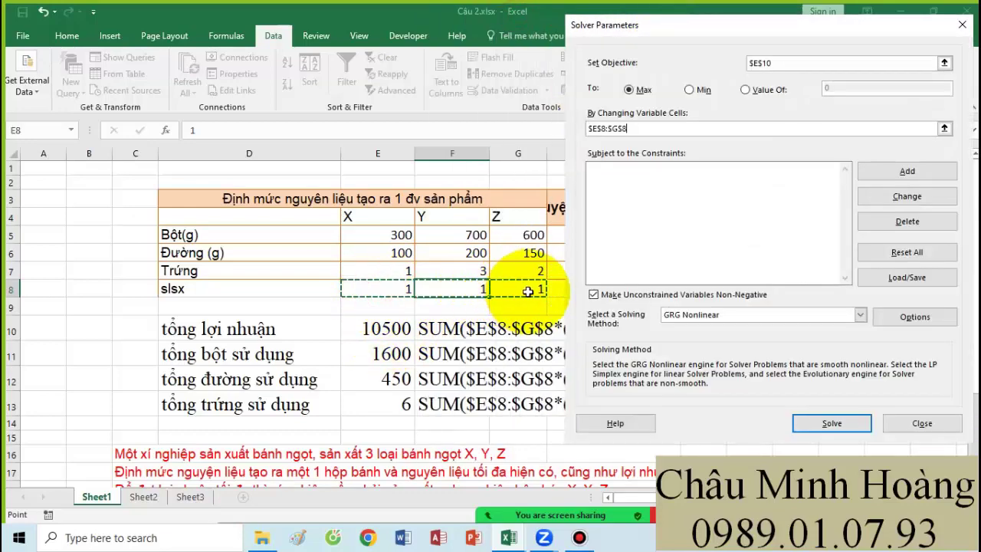
# Step: Add a Solver constraint that the quantities in E8:G8 are integers
pyautogui.click(907, 171)
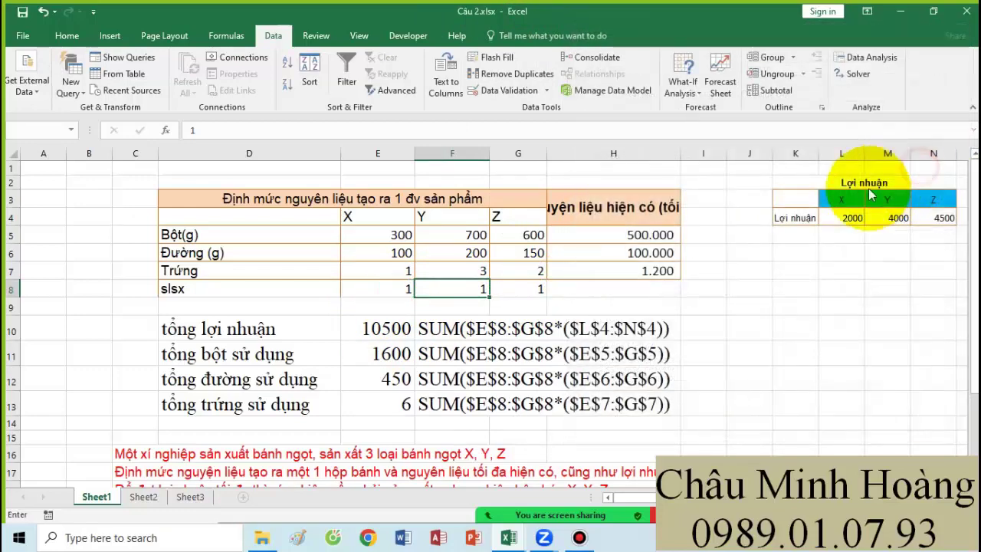
pyautogui.moveTo(393, 289); pyautogui.dragTo(536, 291)
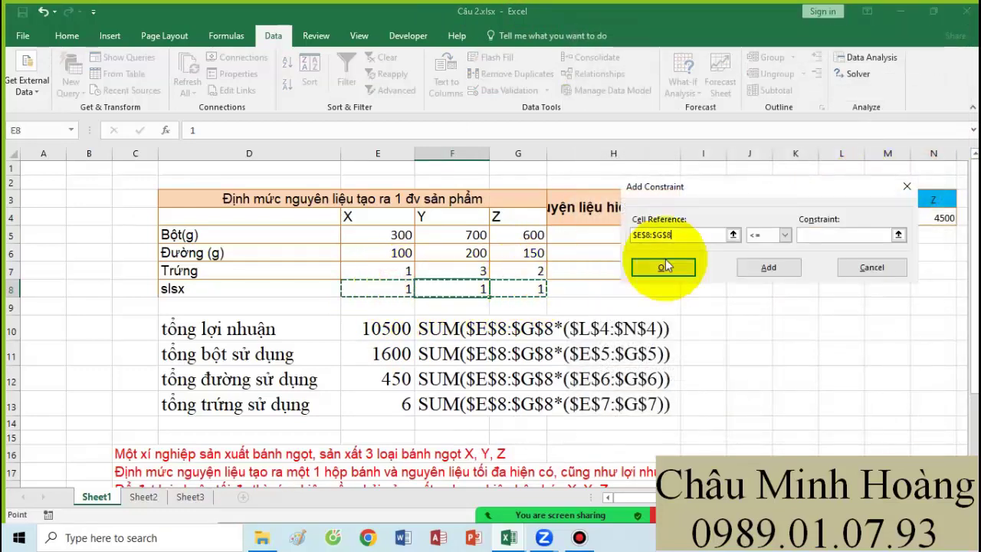
pyautogui.click(784, 236)
pyautogui.click(762, 276)
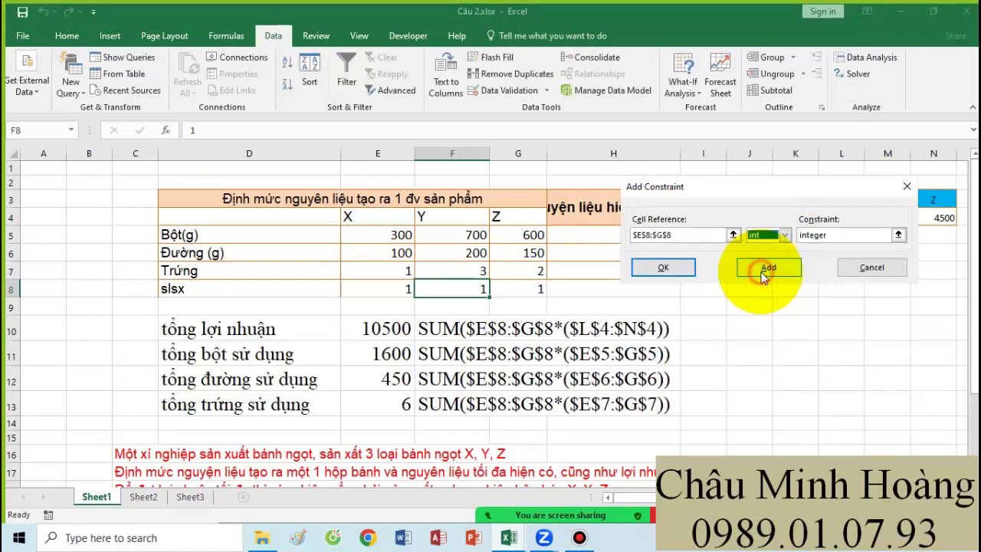
pyautogui.click(764, 276)
# Step: Add a constraint that the quantities in E8:G8 are >= 1
pyautogui.moveTo(393, 288); pyautogui.dragTo(540, 293)
pyautogui.click(784, 235)
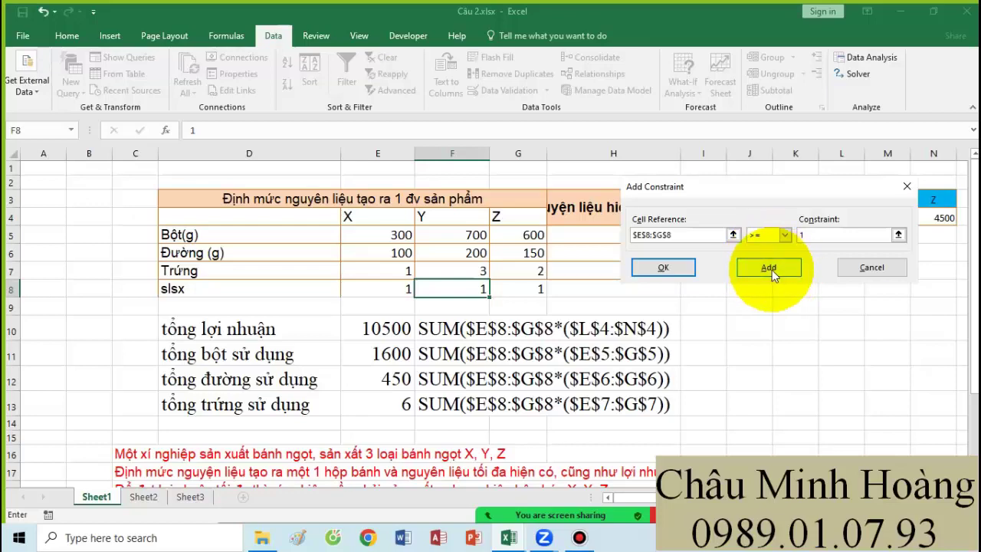
pyautogui.click(770, 268)
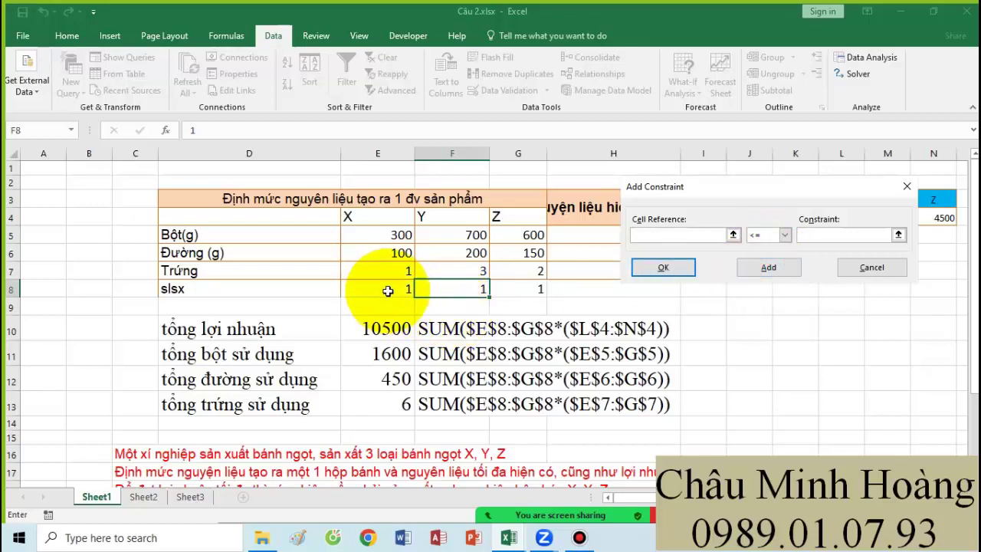
# Step: Add a constraint that the total flour used in E11 is <= the available flour in H5
pyautogui.scroll(-2, 388, 290)
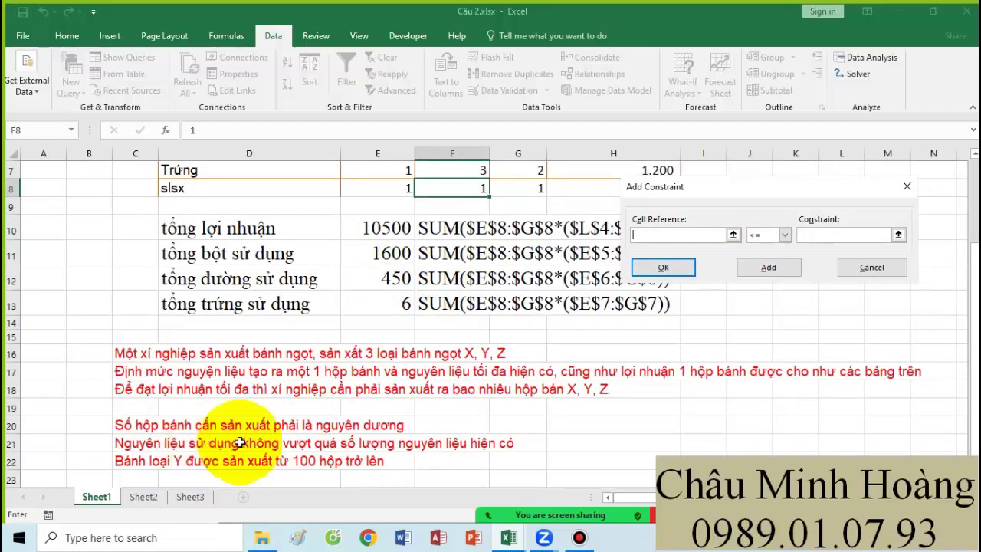
pyautogui.scroll(2, 505, 412)
pyautogui.click(387, 351)
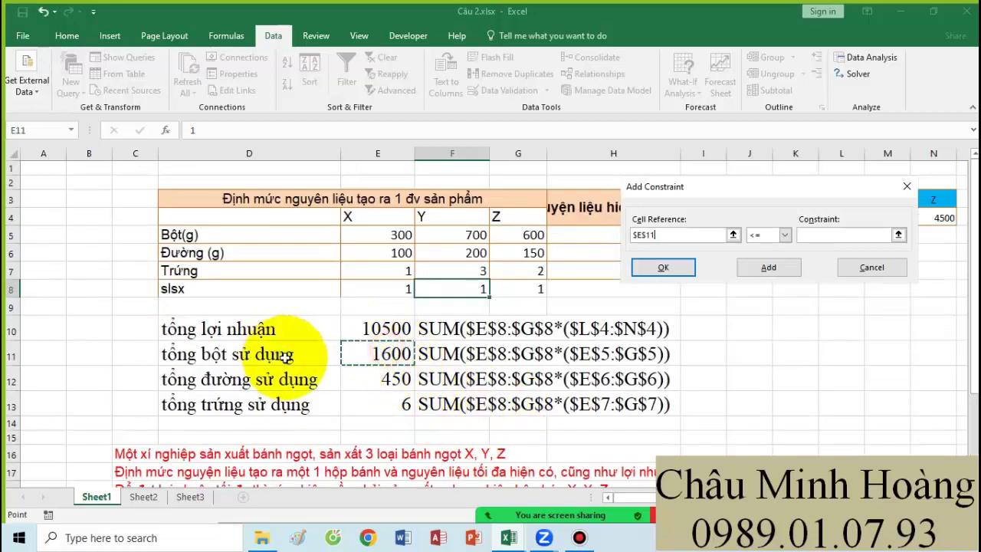
pyautogui.click(809, 236)
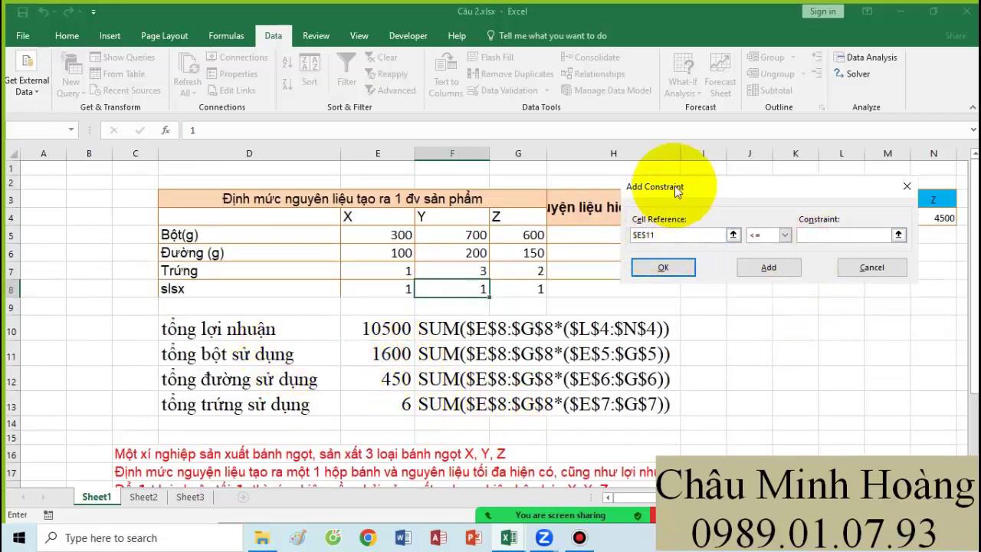
pyautogui.moveTo(649, 186); pyautogui.dragTo(697, 184)
pyautogui.click(621, 233)
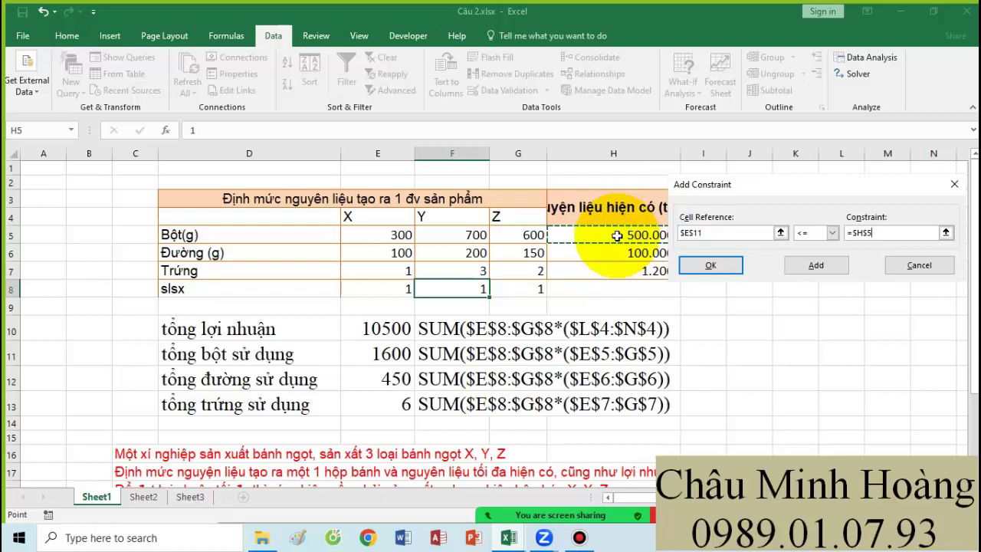
pyautogui.click(815, 264)
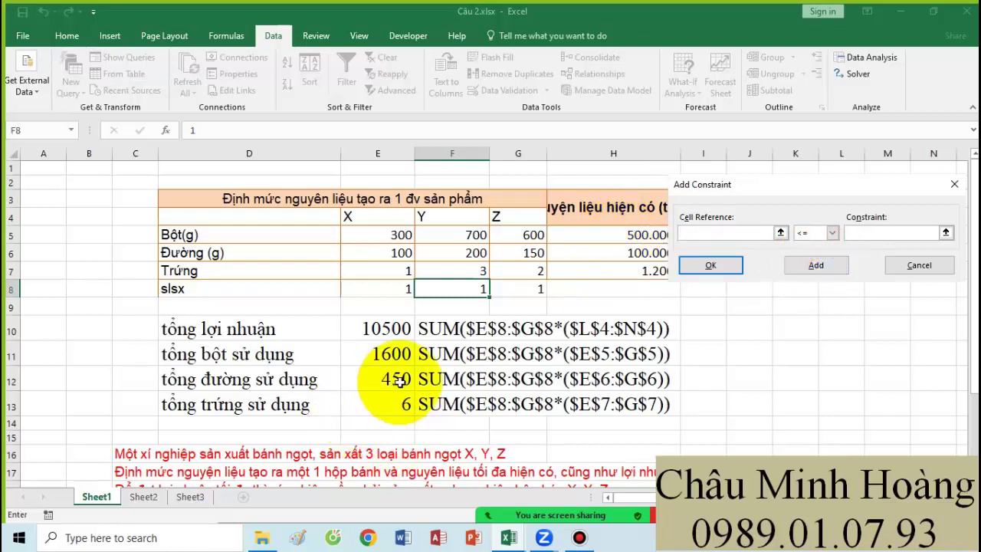
# Step: Add constraints limiting total sugar used, E12 <= H6, and total eggs used, E13 <= H7
pyautogui.click(858, 231)
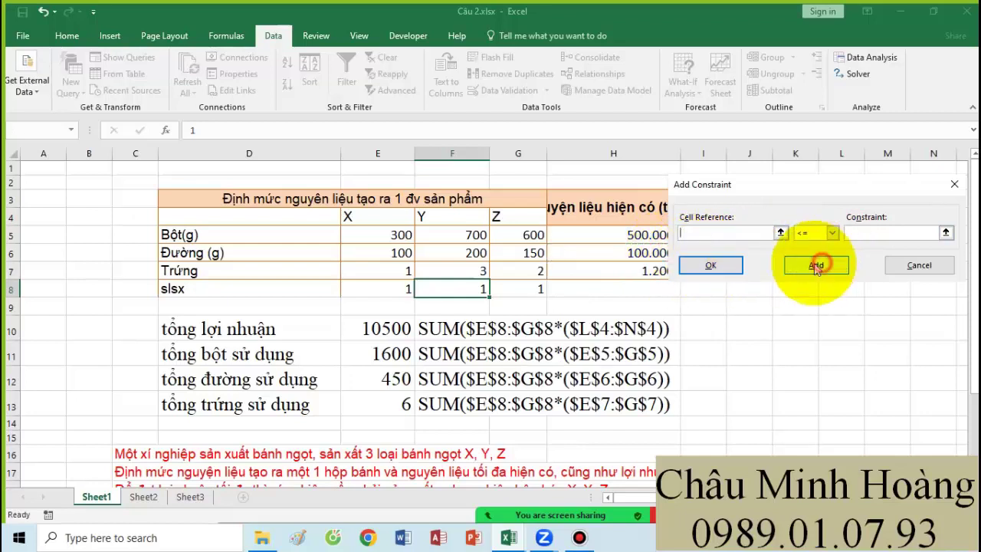
pyautogui.click(372, 402)
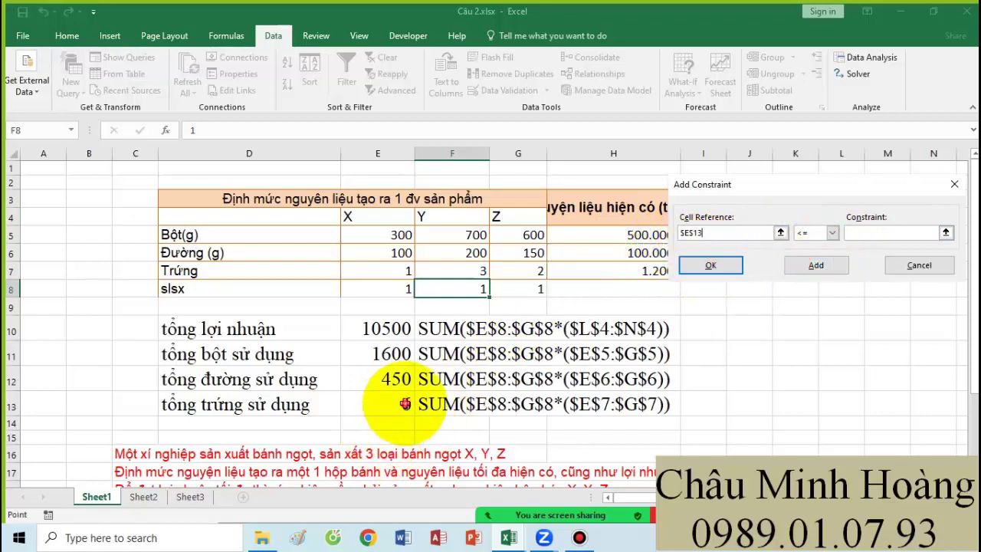
pyautogui.click(874, 233)
pyautogui.click(624, 272)
pyautogui.click(801, 268)
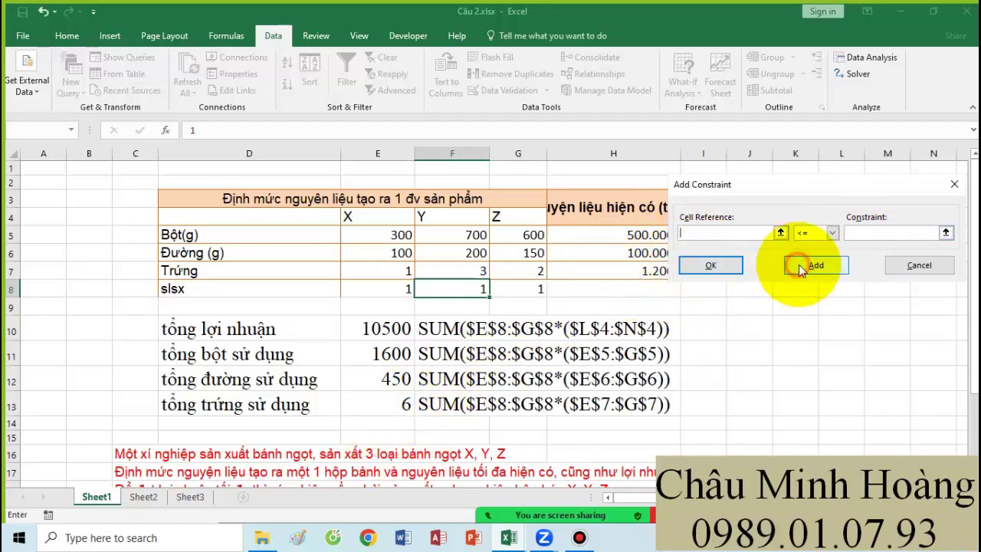
# Step: Add the final constraint that the quantity of cake Y in F8 is >= 100 and return to the Solver parameters
pyautogui.scroll(-3, 427, 345)
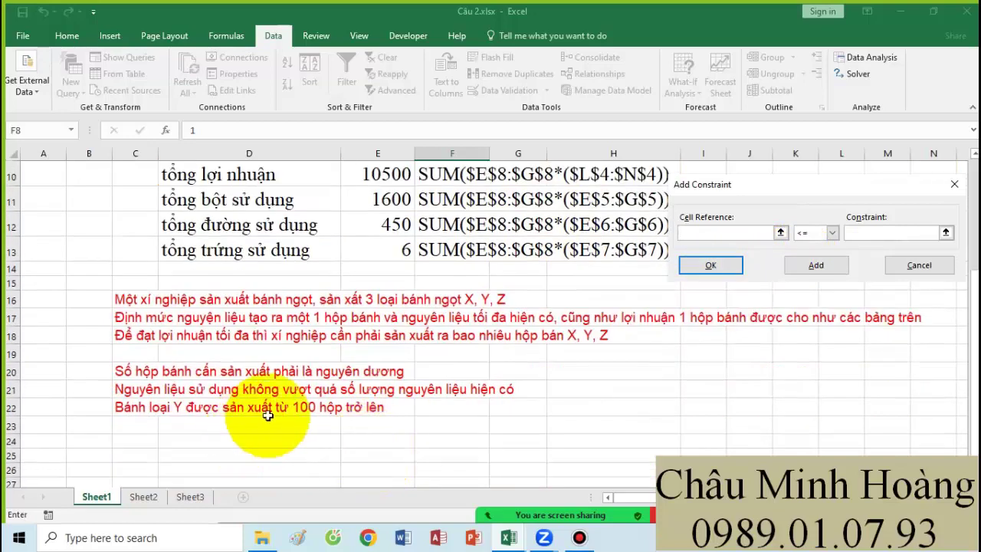
pyautogui.scroll(3, 267, 414)
pyautogui.click(452, 288)
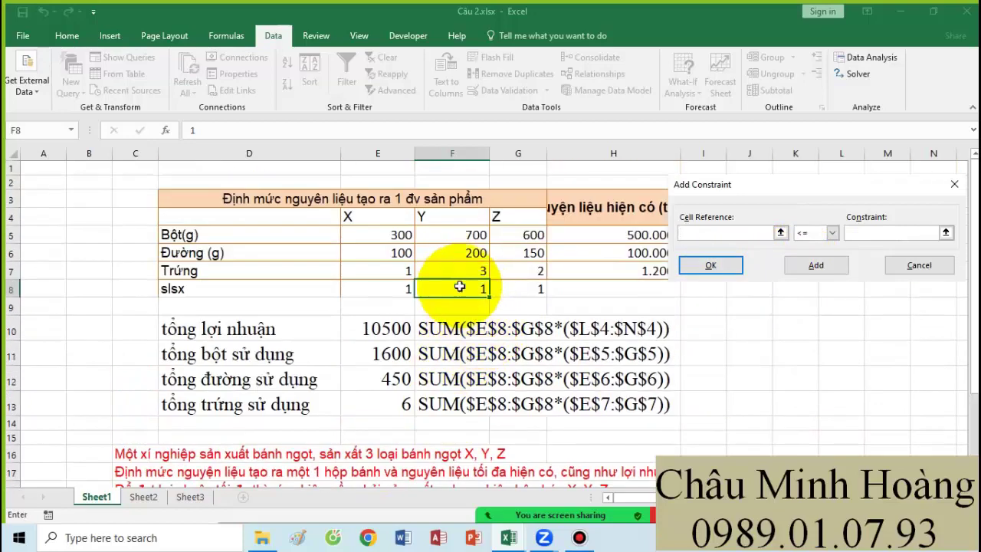
pyautogui.click(824, 241)
pyautogui.click(805, 262)
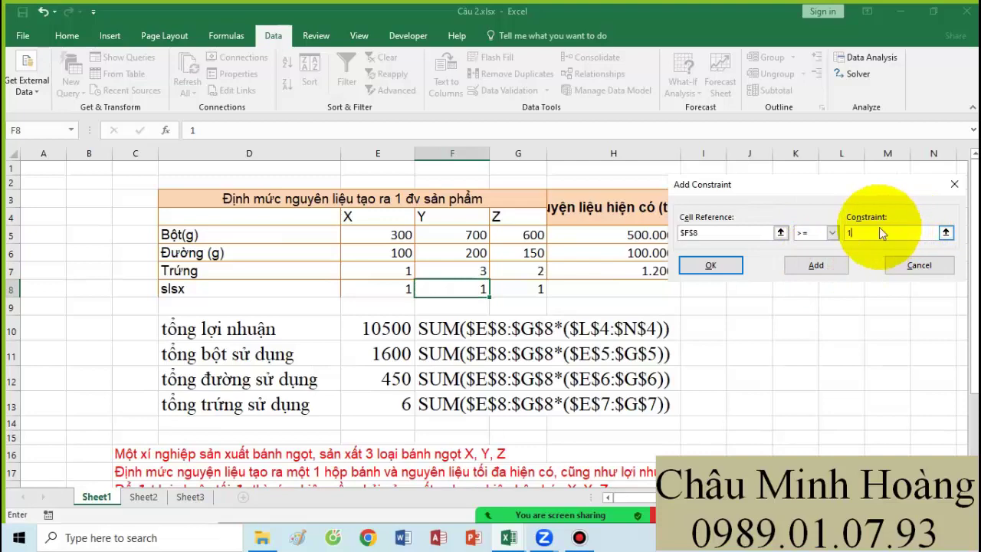
pyautogui.click(710, 265)
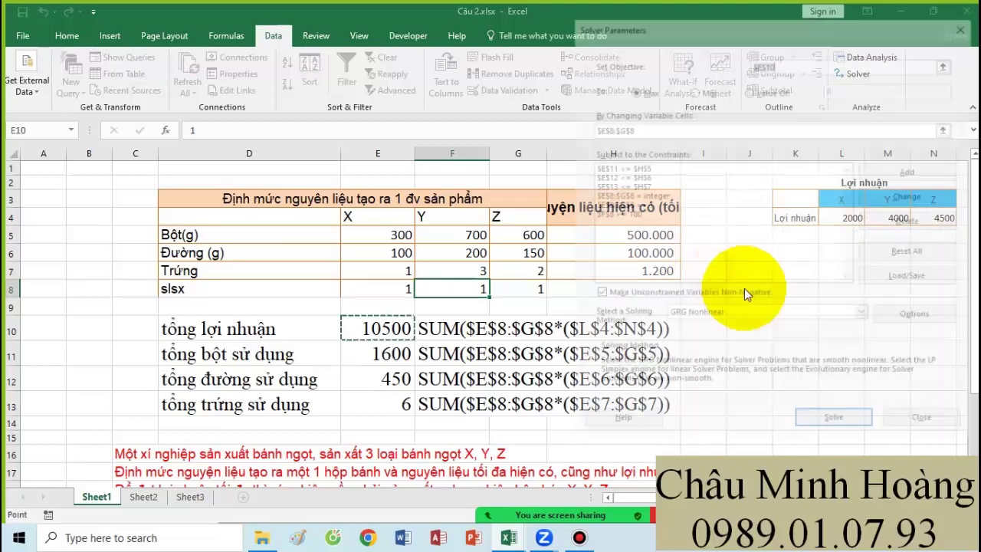
# Step: Run Solver, keep the solution it finds, and bring the Câu 2.xlsx workbook back to the front
pyautogui.click(834, 421)
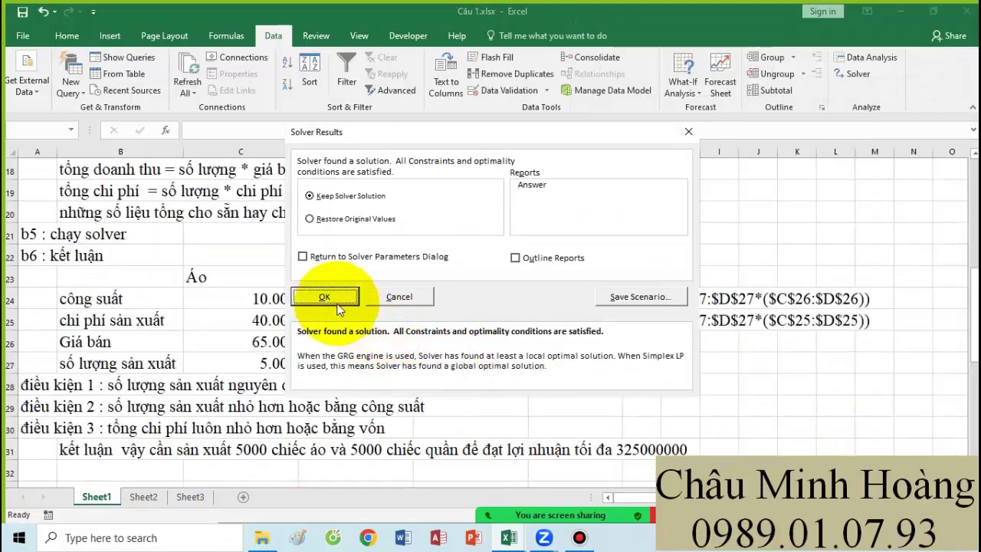
pyautogui.click(337, 296)
pyautogui.click(508, 537)
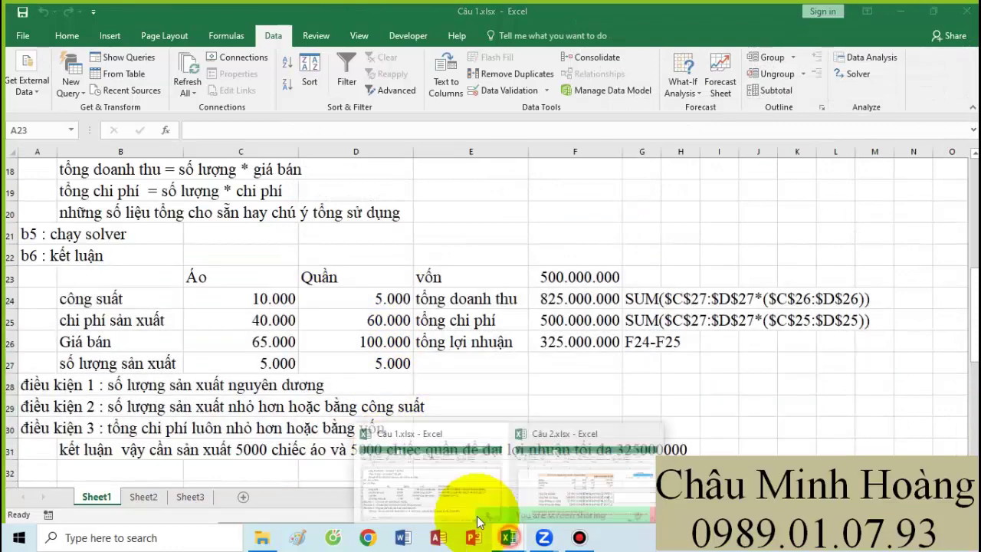
pyautogui.click(519, 487)
pyautogui.click(549, 405)
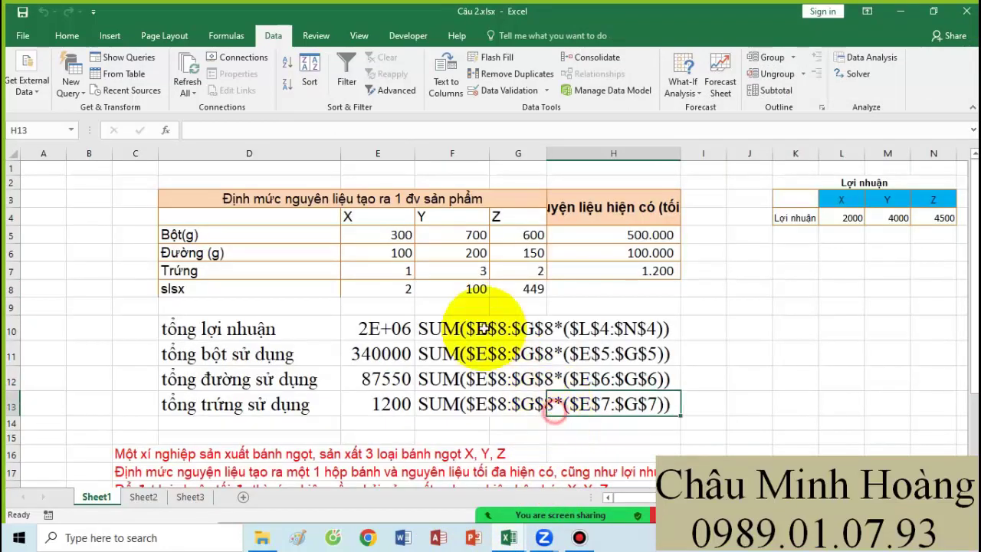
# Step: Select the solved quantities in E8:G8 and widen column E so the total profit in E10 displays in full
pyautogui.moveTo(397, 288); pyautogui.dragTo(536, 288)
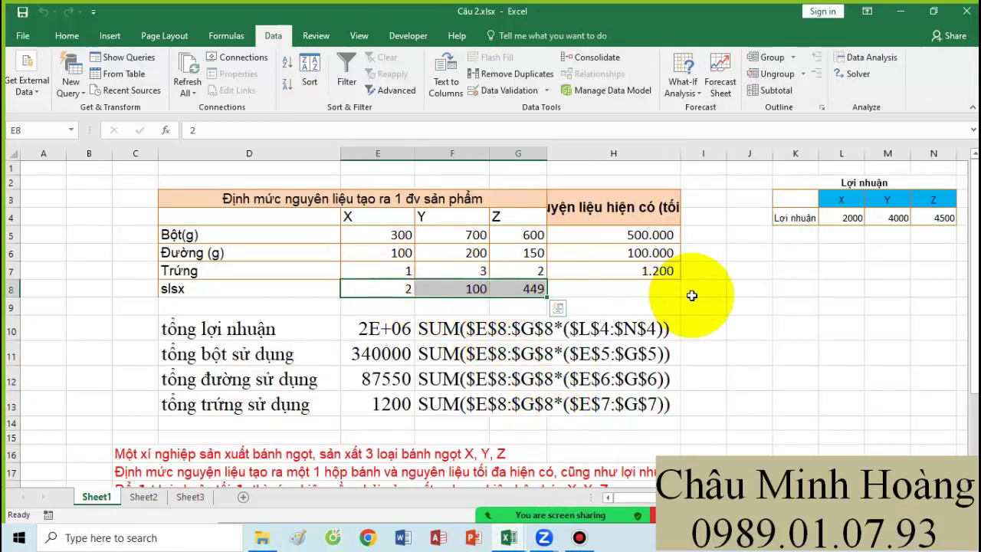
pyautogui.scroll(-1, 690, 299)
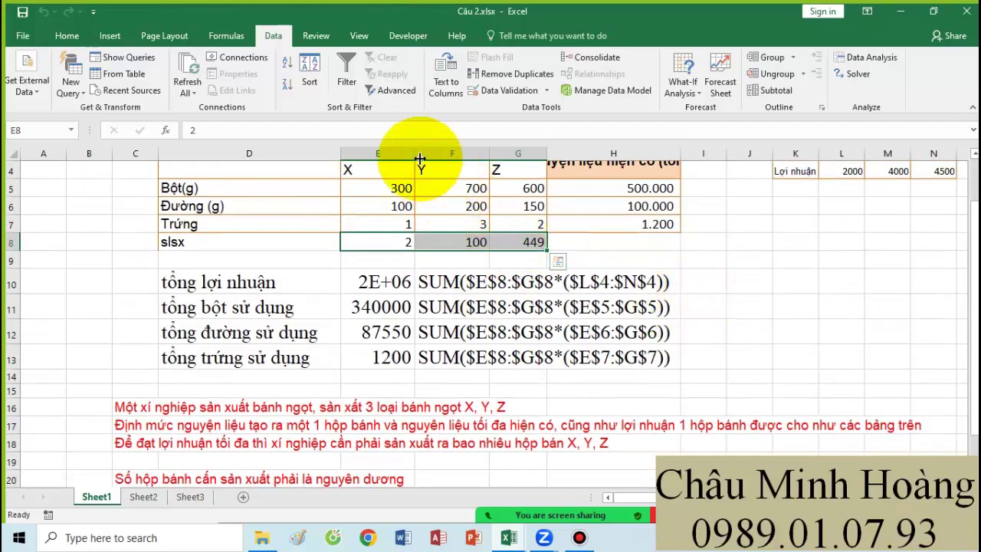
pyautogui.moveTo(414, 156); pyautogui.dragTo(462, 162)
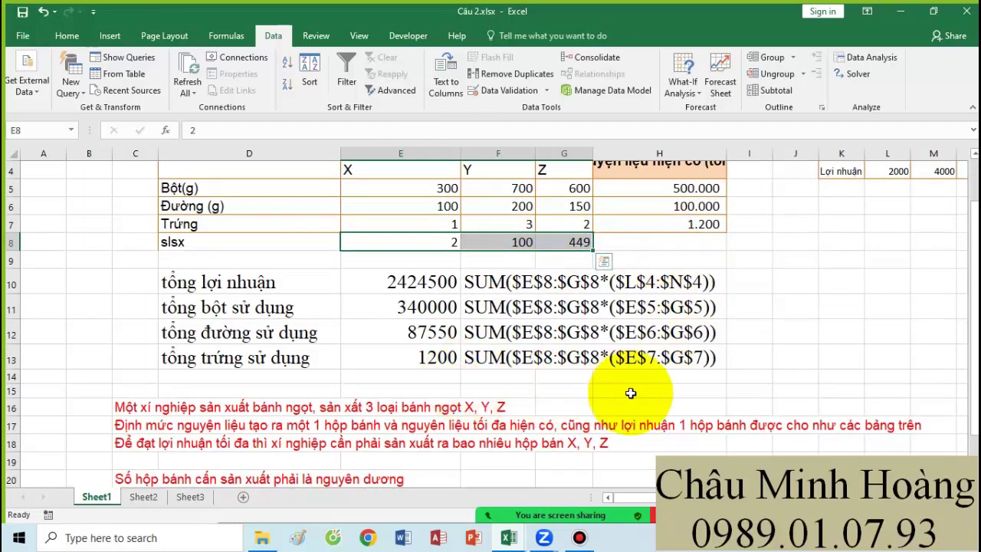
# Step: Enter the note "tự kết luận" in cell E14 below the totals and enlarge its font size to 20
pyautogui.click(360, 358)
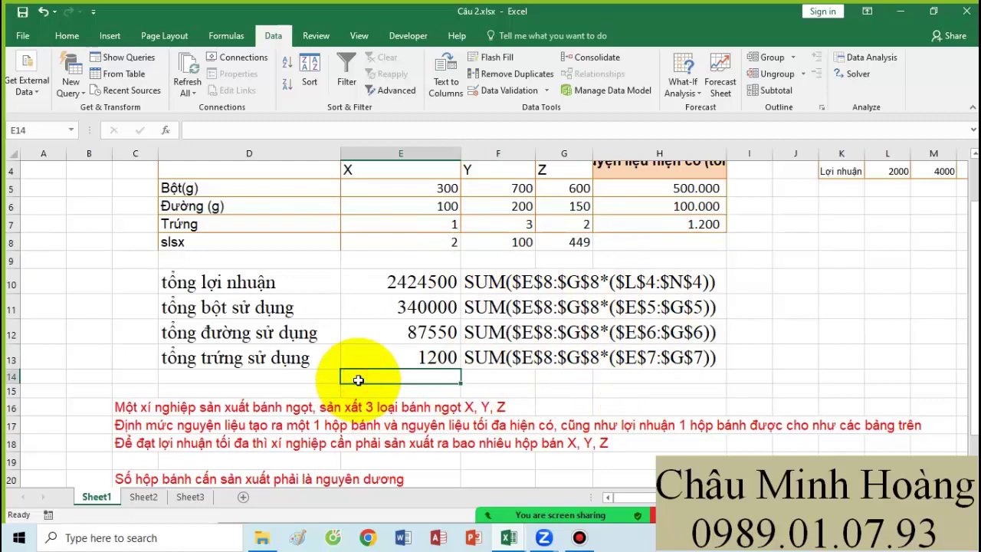
pyautogui.write('tư')
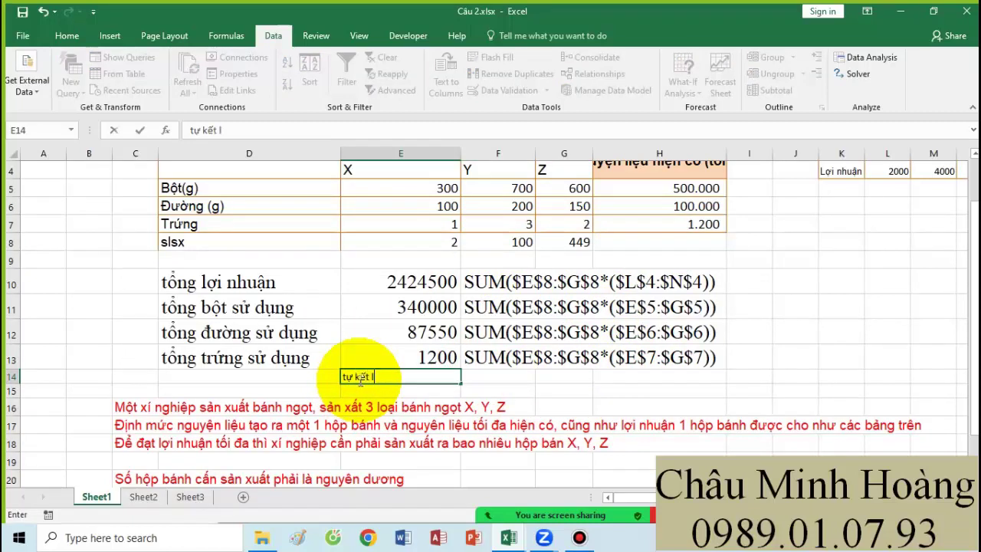
pyautogui.hotkey('ctrl', 'Return')
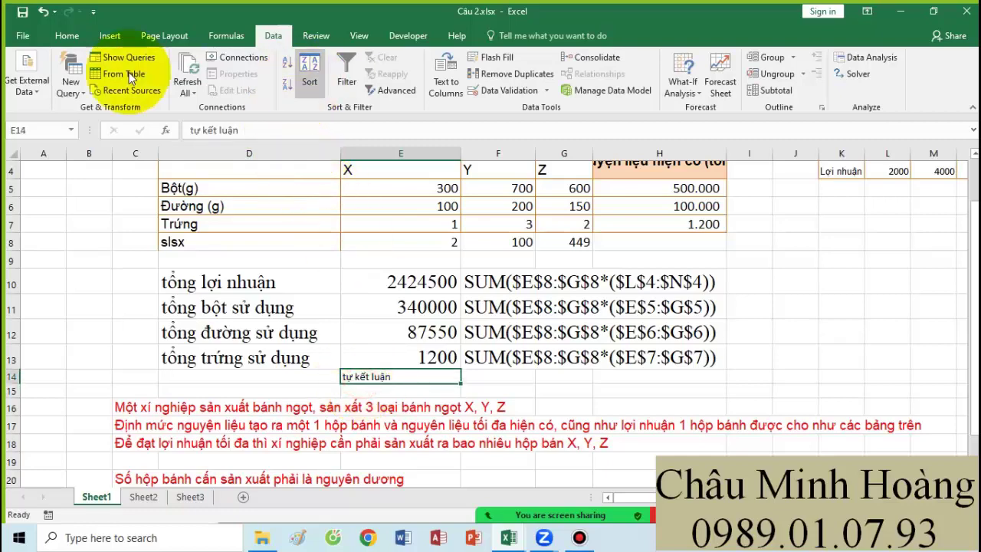
pyautogui.click(67, 35)
pyautogui.click(236, 63)
pyautogui.click(236, 63)
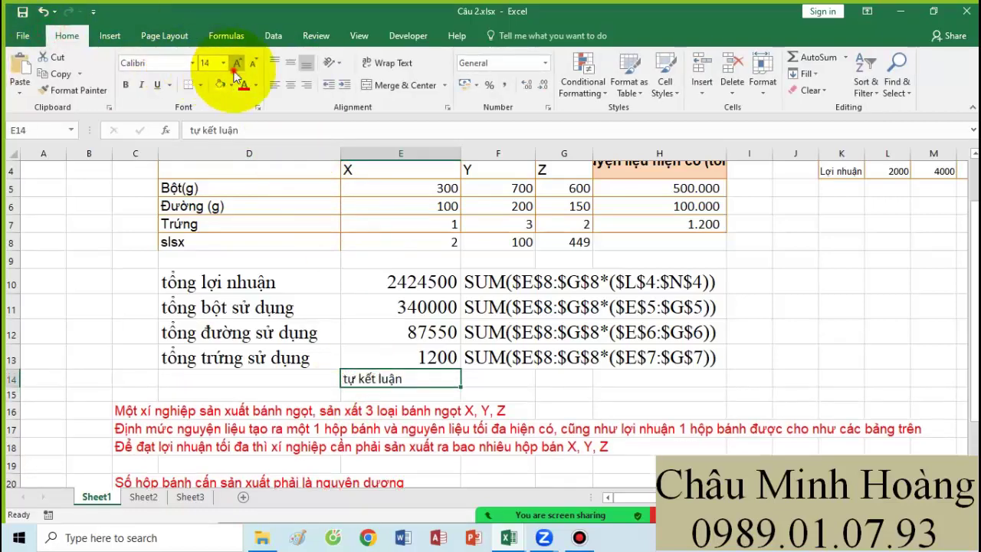
pyautogui.click(236, 62)
pyautogui.click(236, 62)
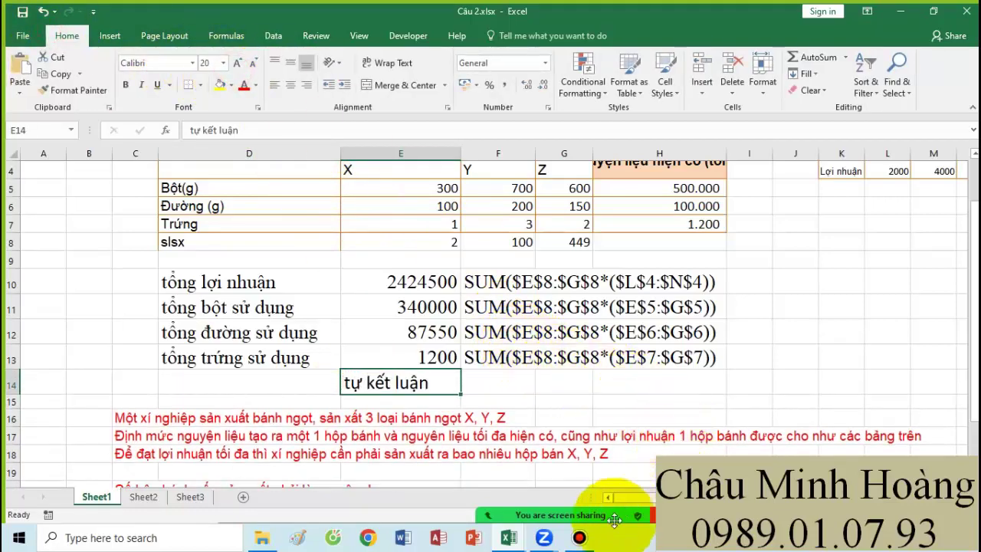
pyautogui.click(580, 538)
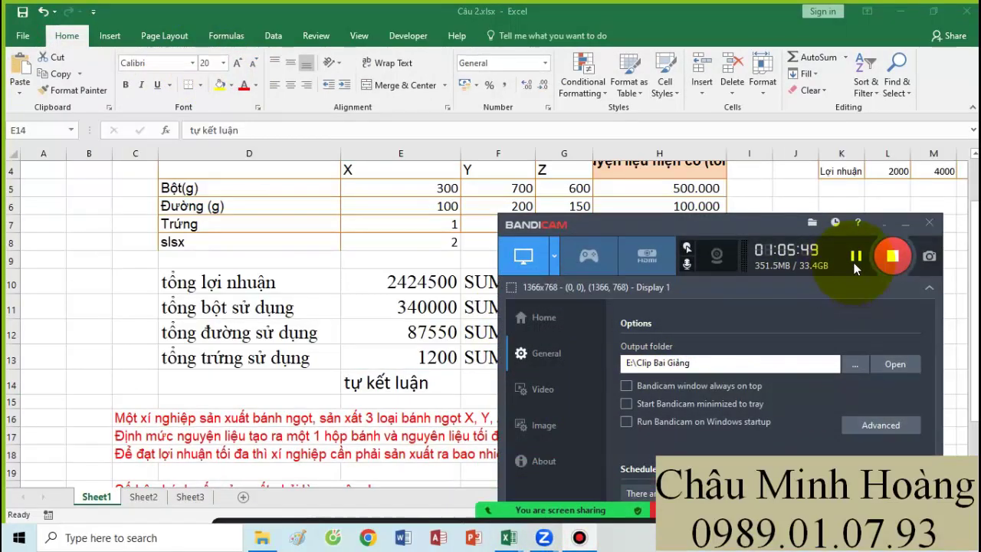